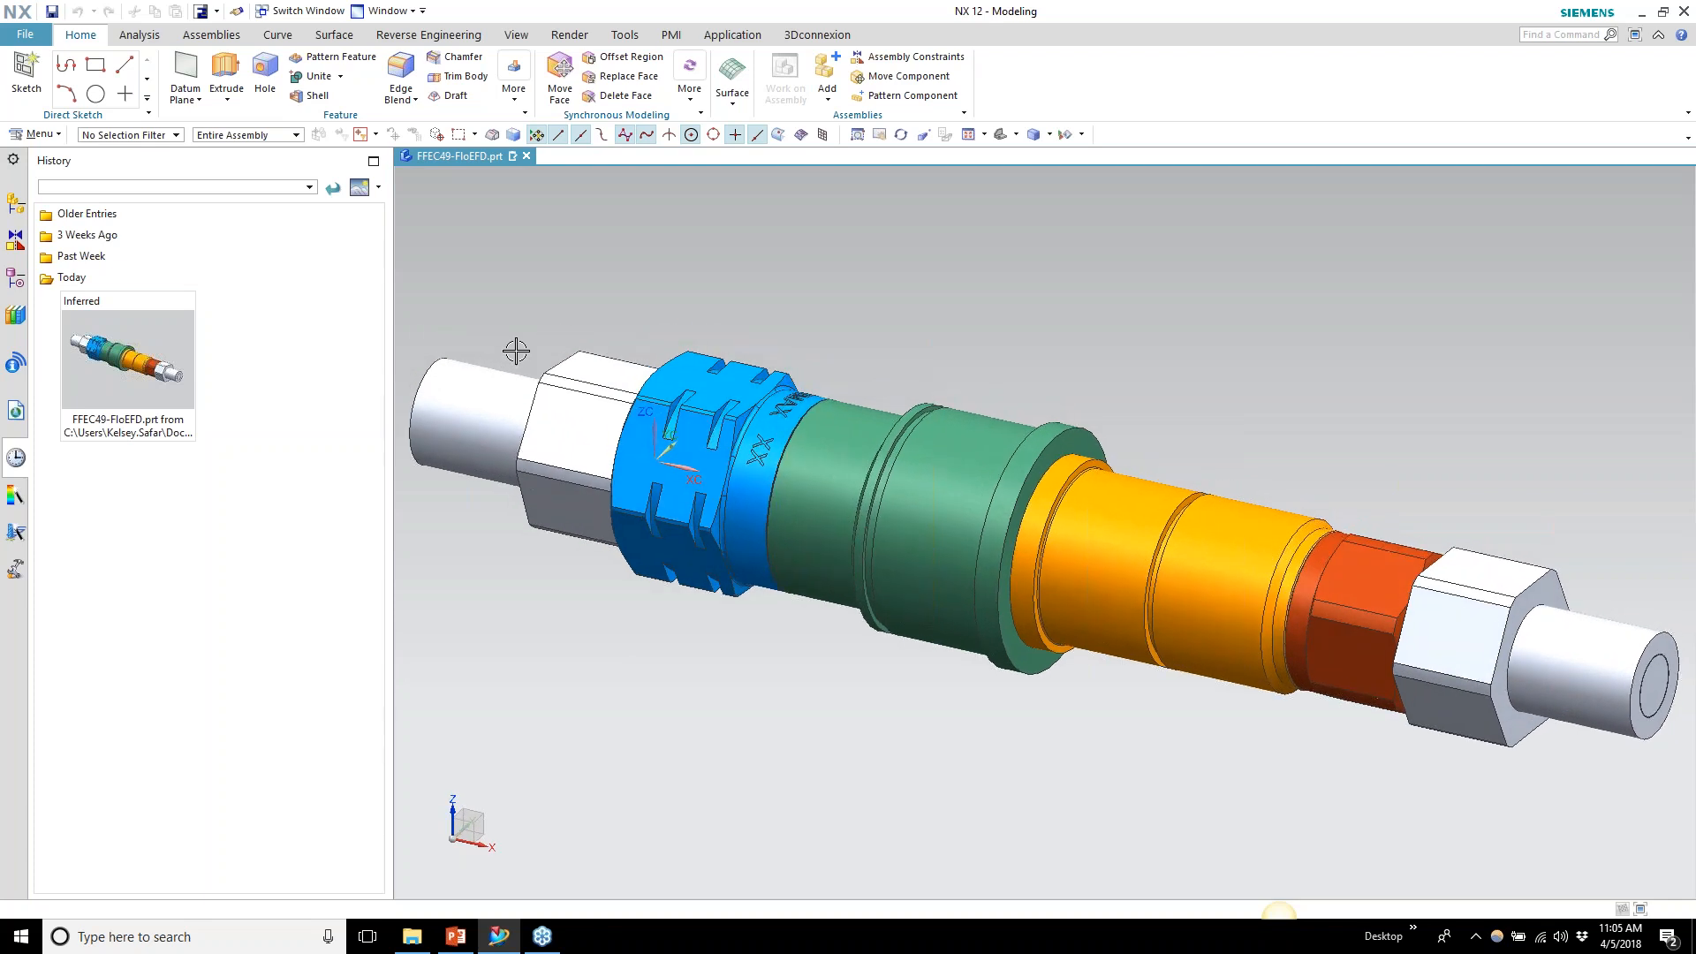
Display the valve assembly cut open by Section 2 and orient it to the front view
left_click(16, 203)
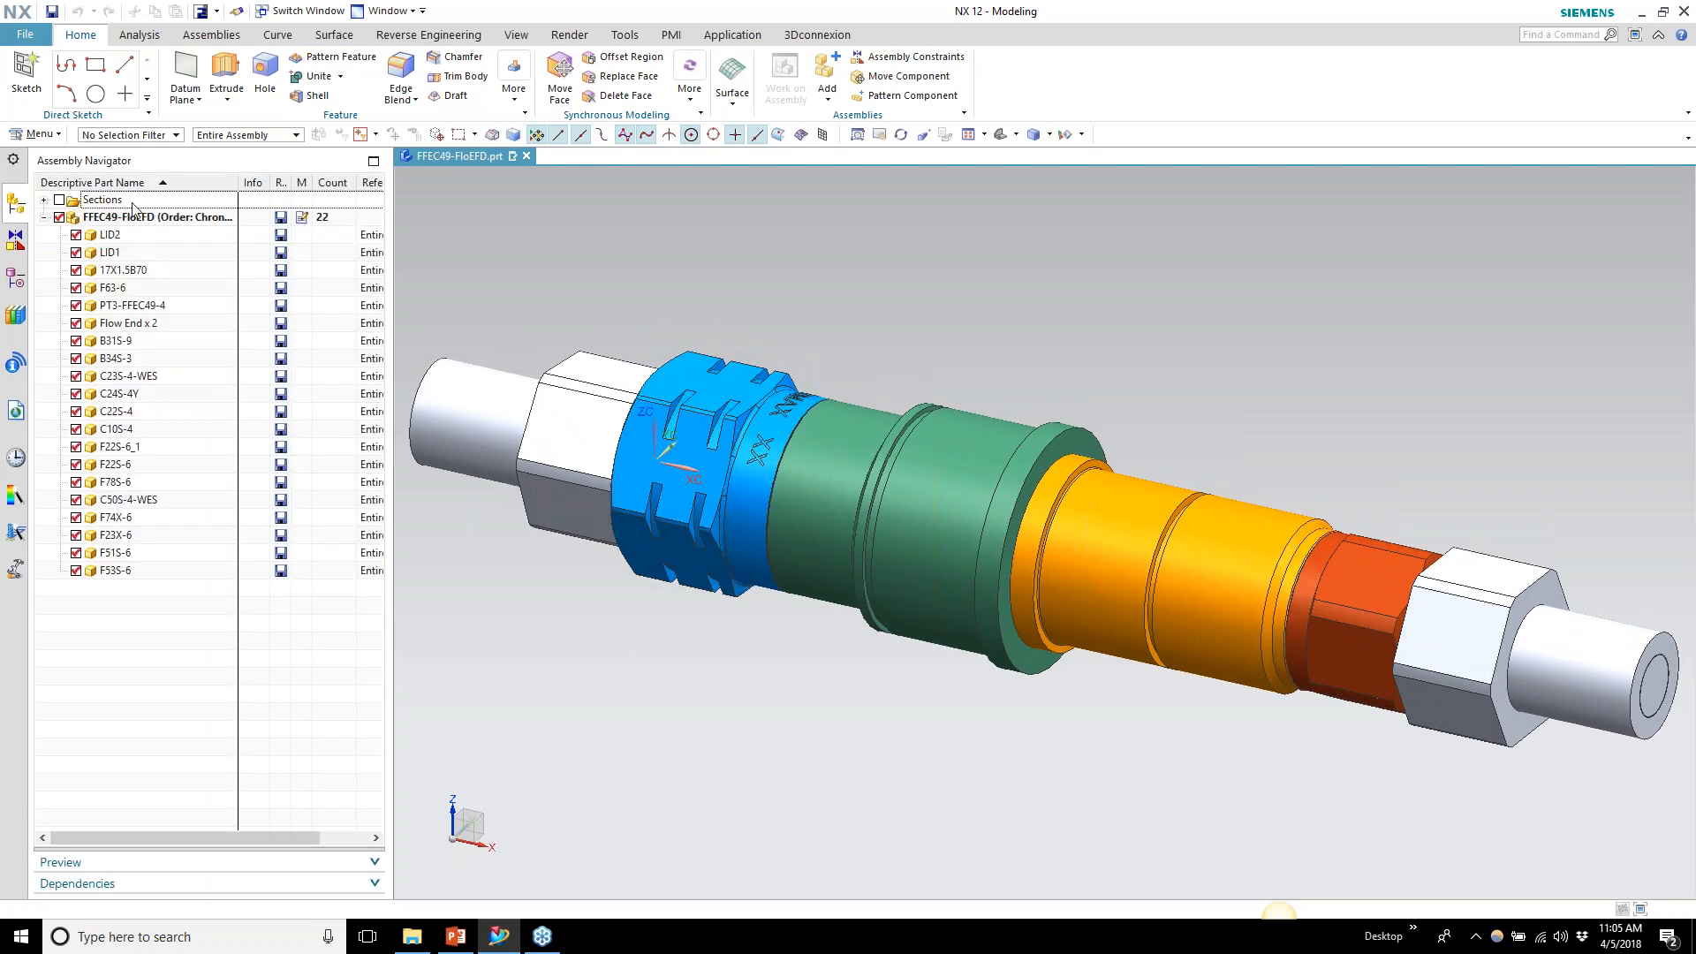
left_click(44, 200)
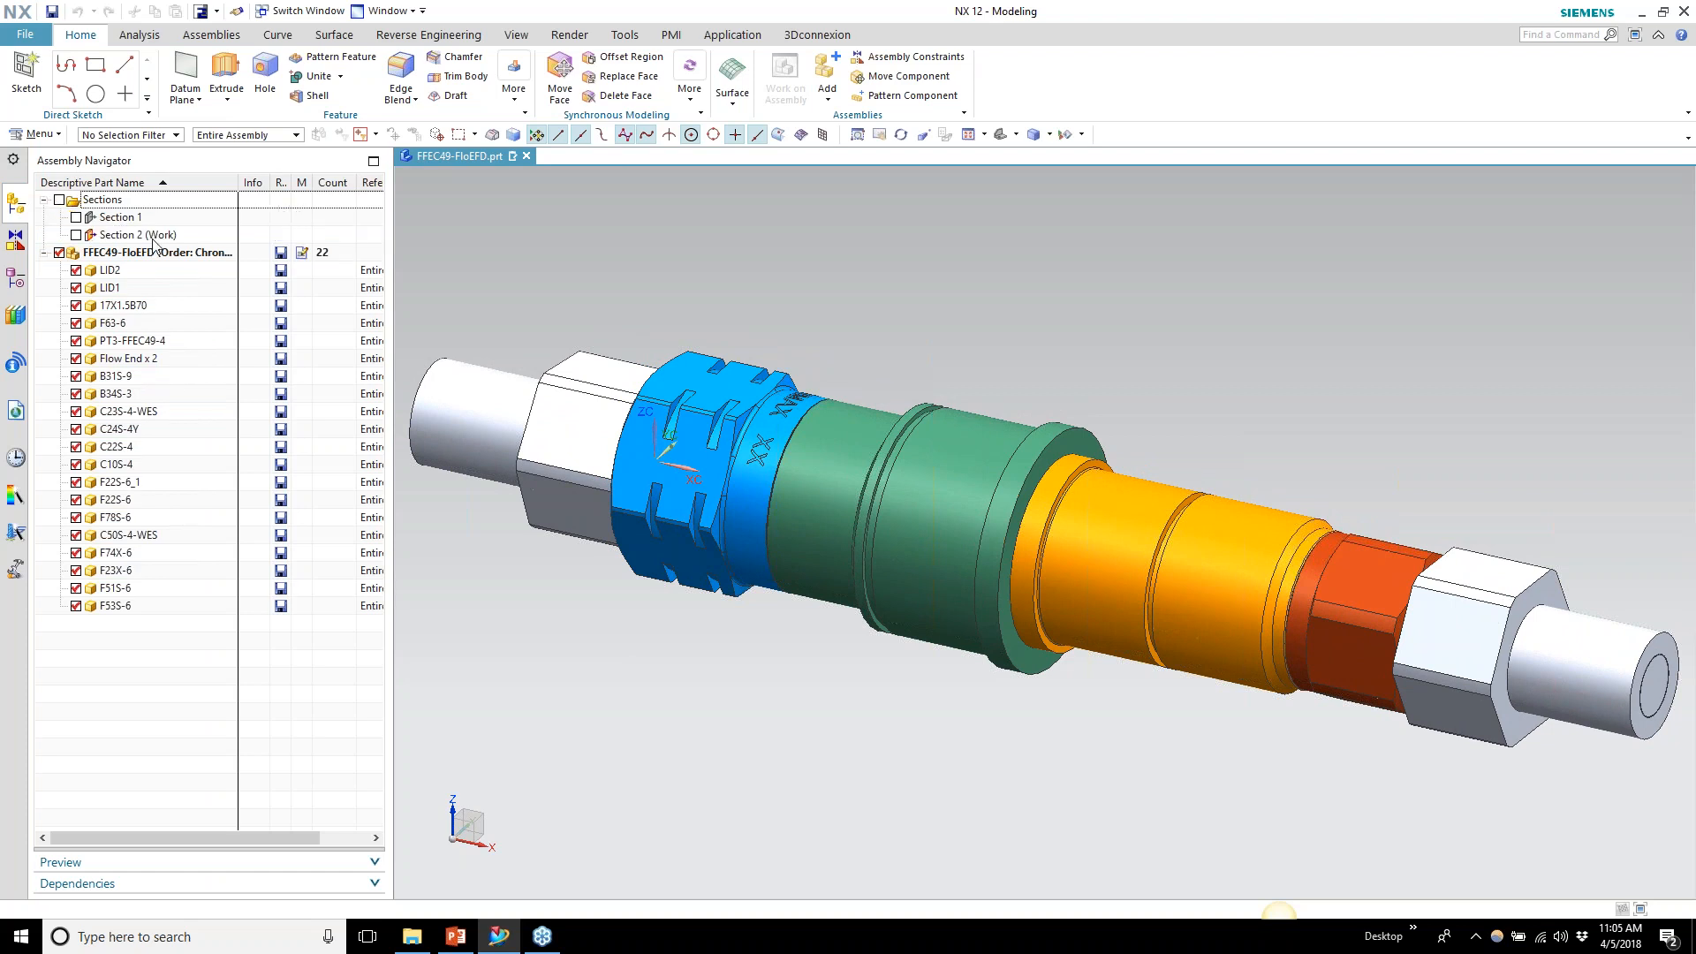
right_click(154, 236)
left_click(187, 252)
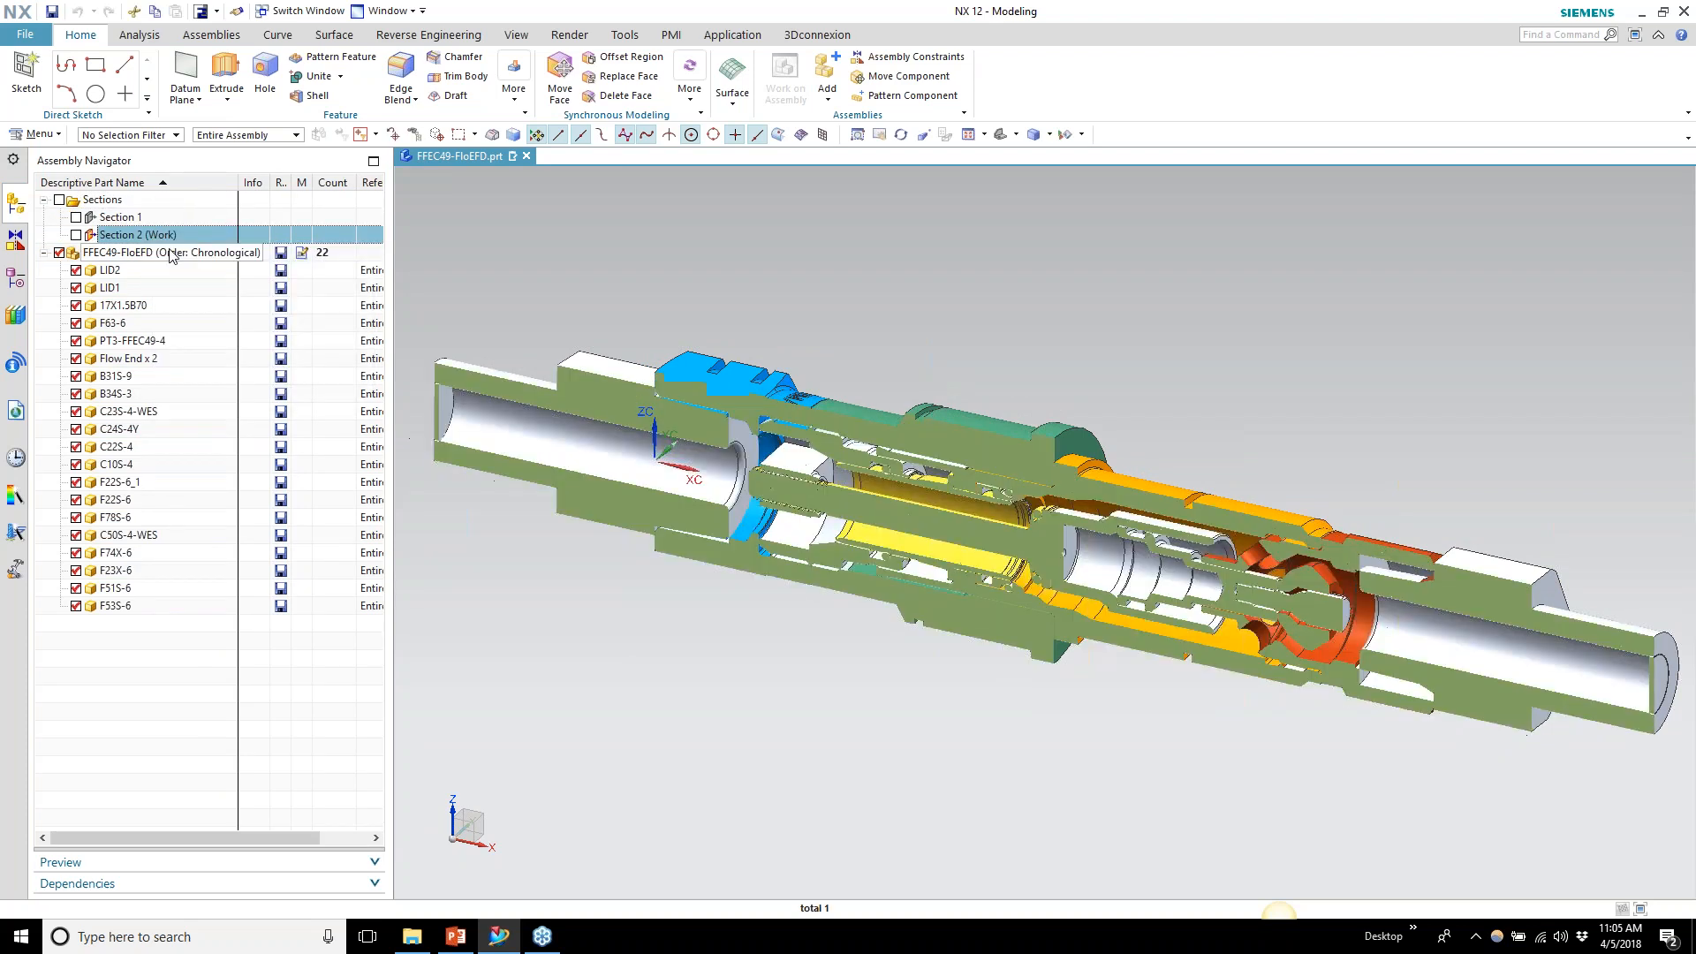
left_click(76, 235)
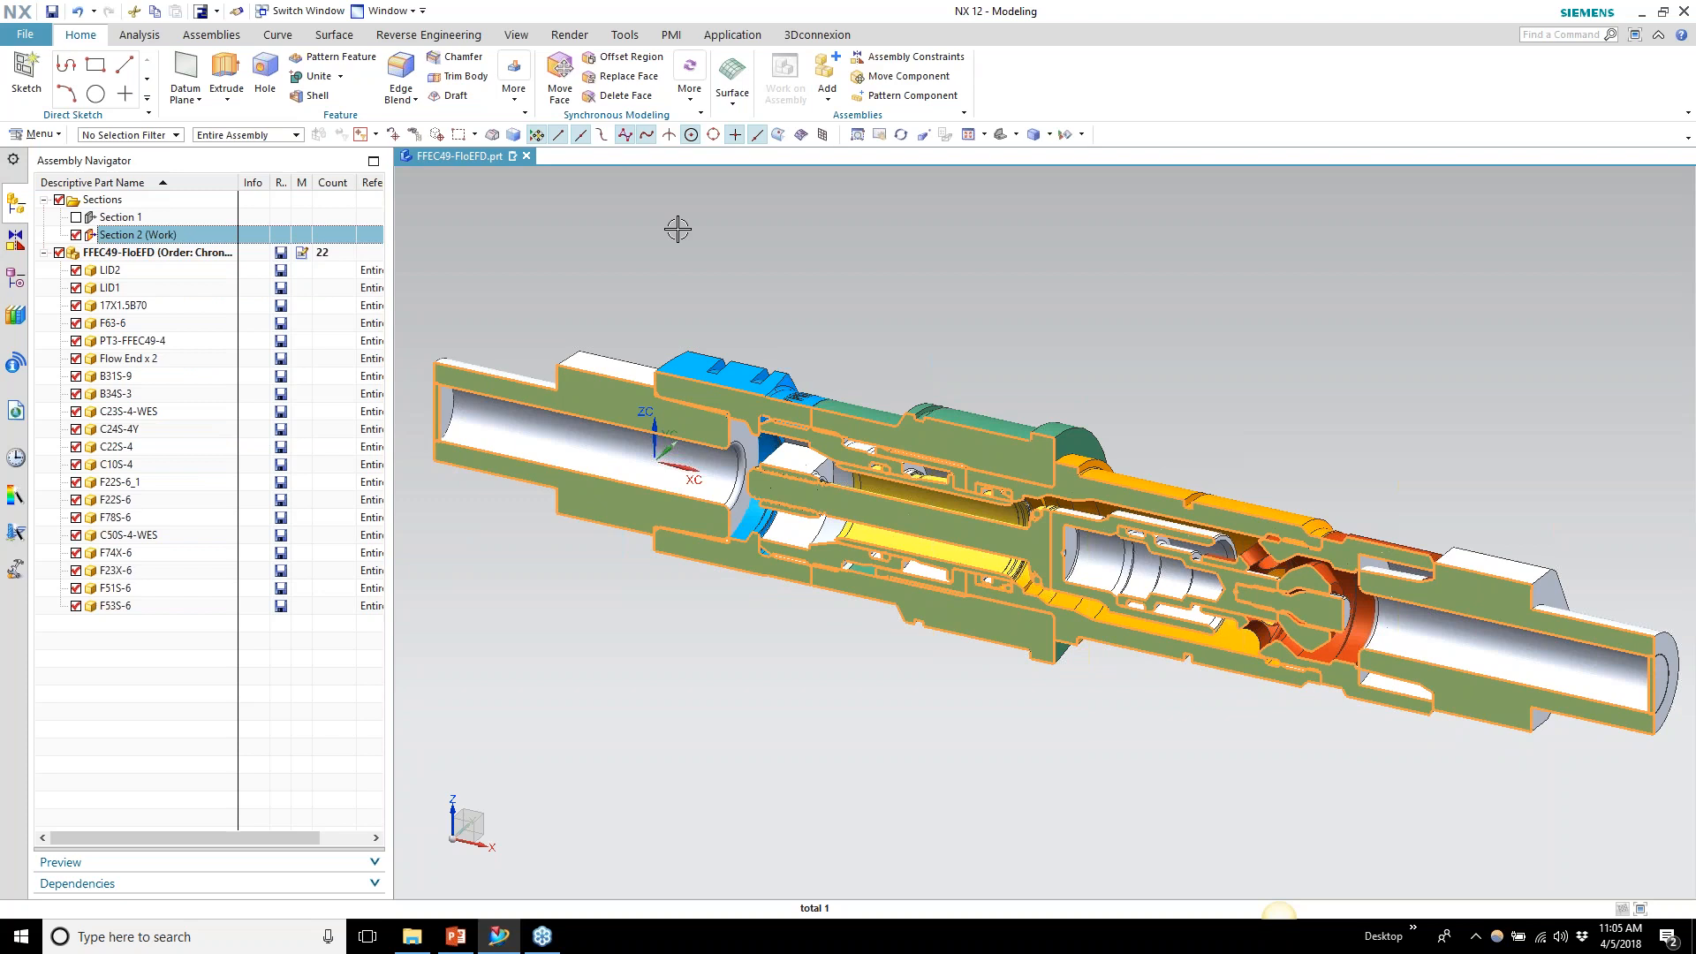
left_click(708, 231)
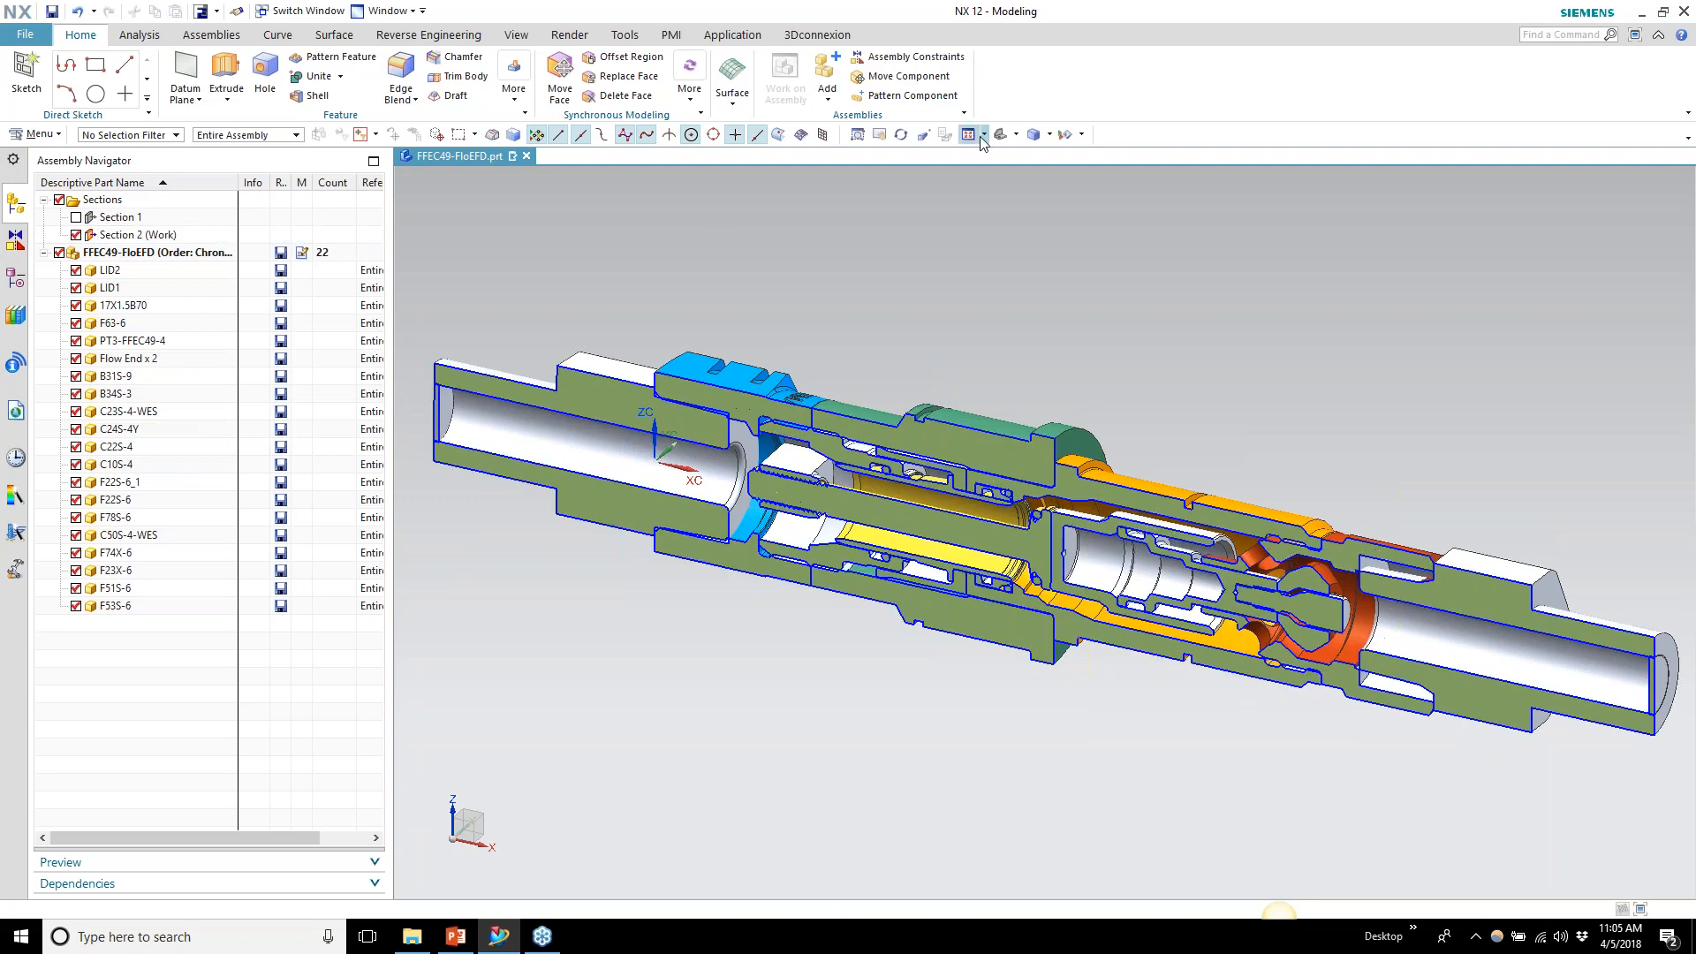
left_click(1015, 135)
left_click(1033, 189)
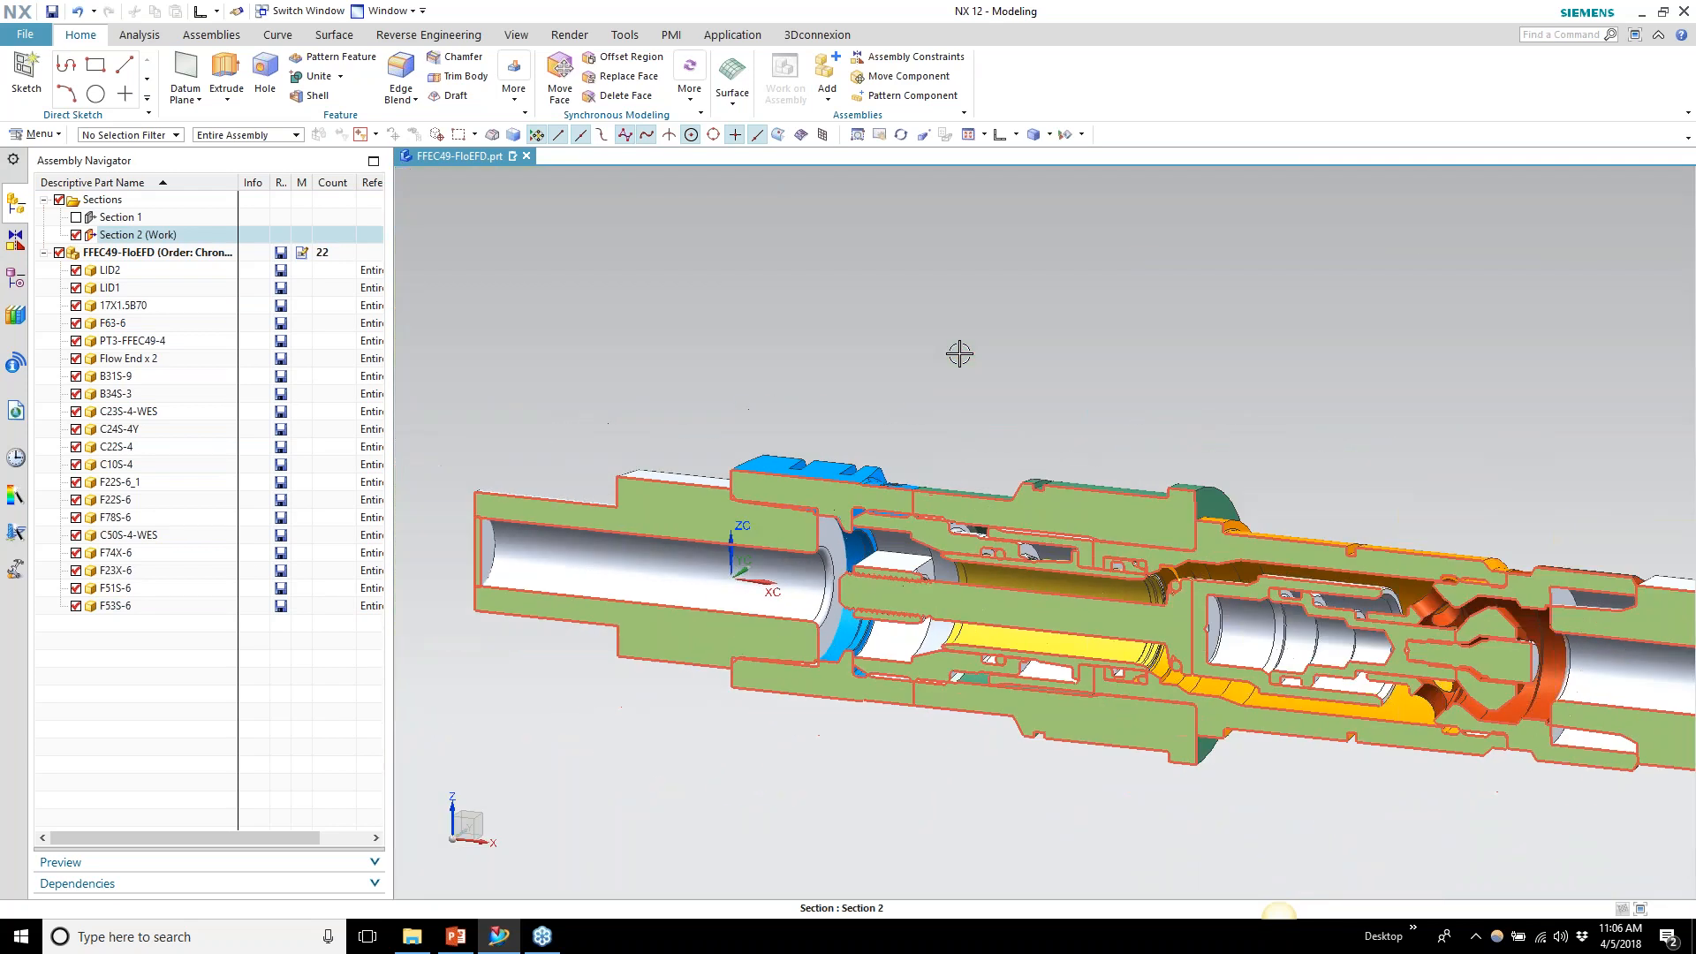
left_click(997, 137)
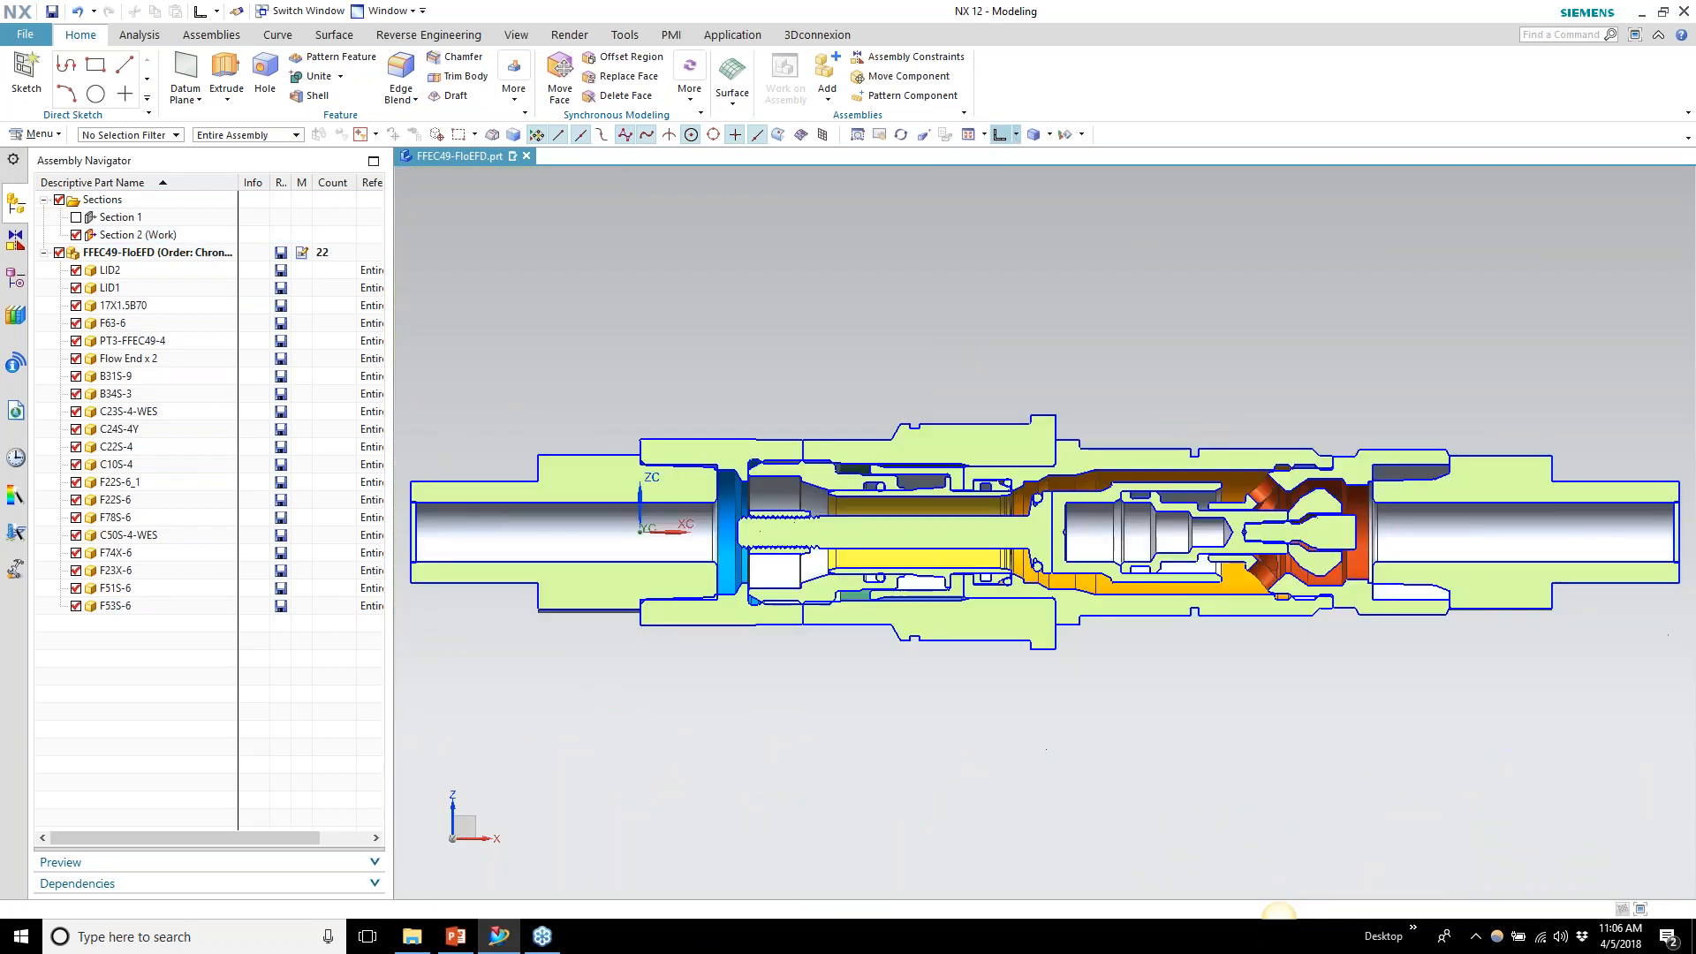
Switch to the FloEFD Simulation application and show the flow analysis commands and the FloEFD project tree
left_click(27, 35)
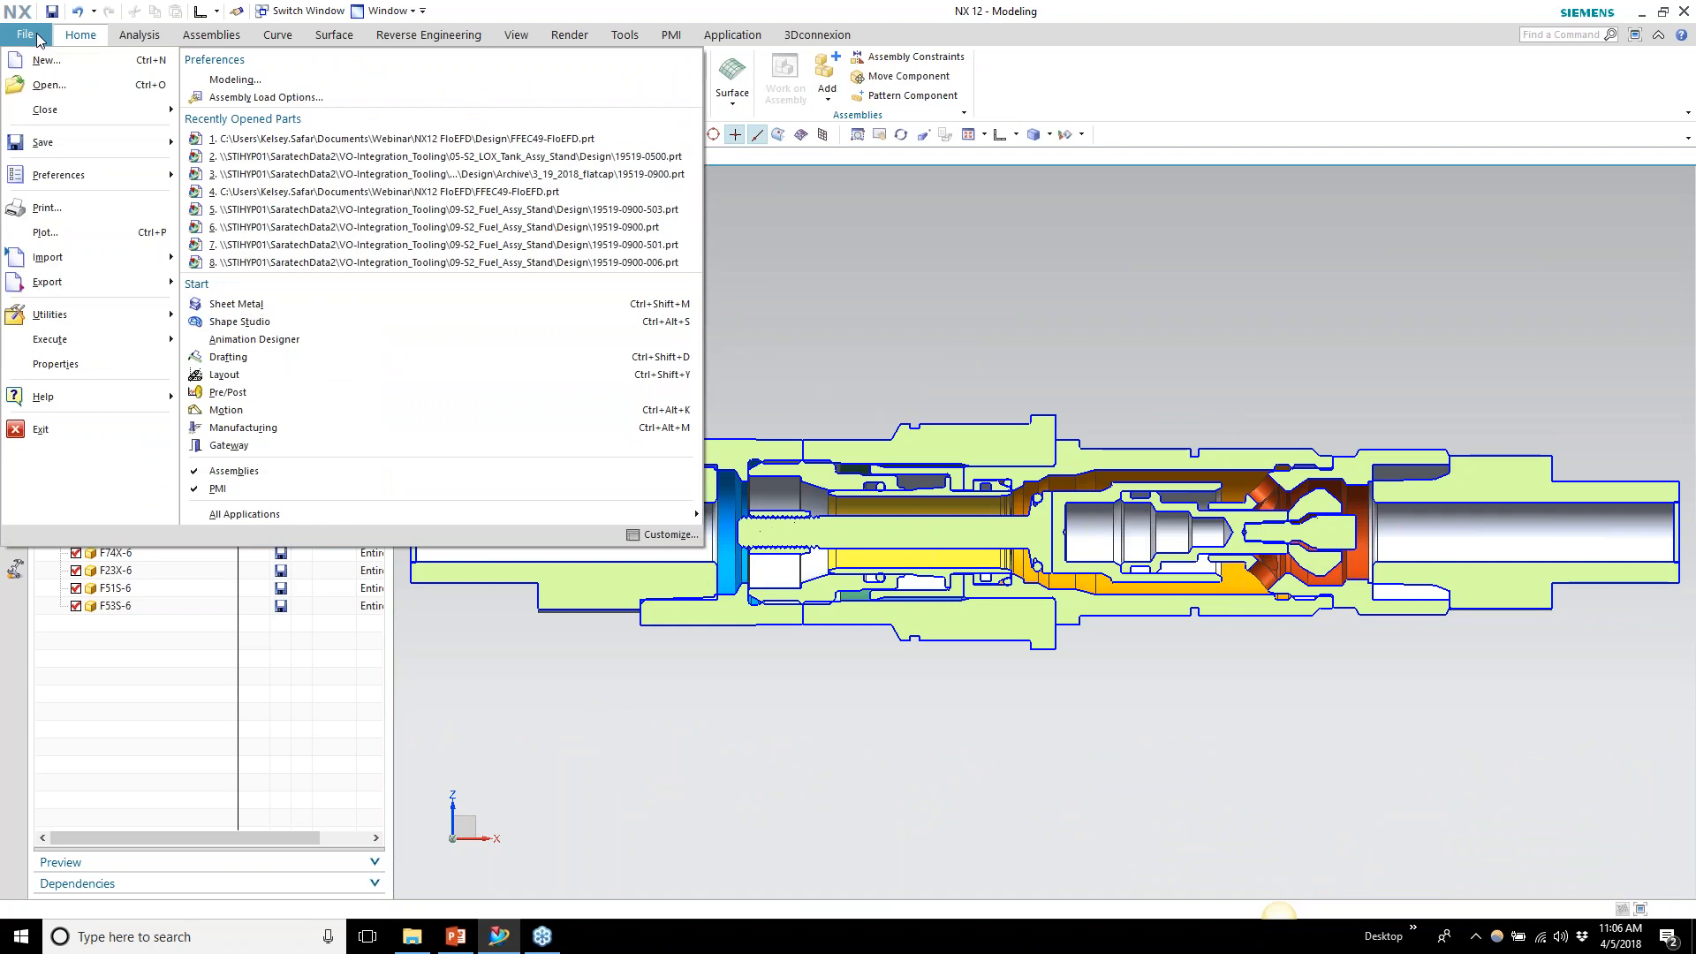
mouse_move(296, 519)
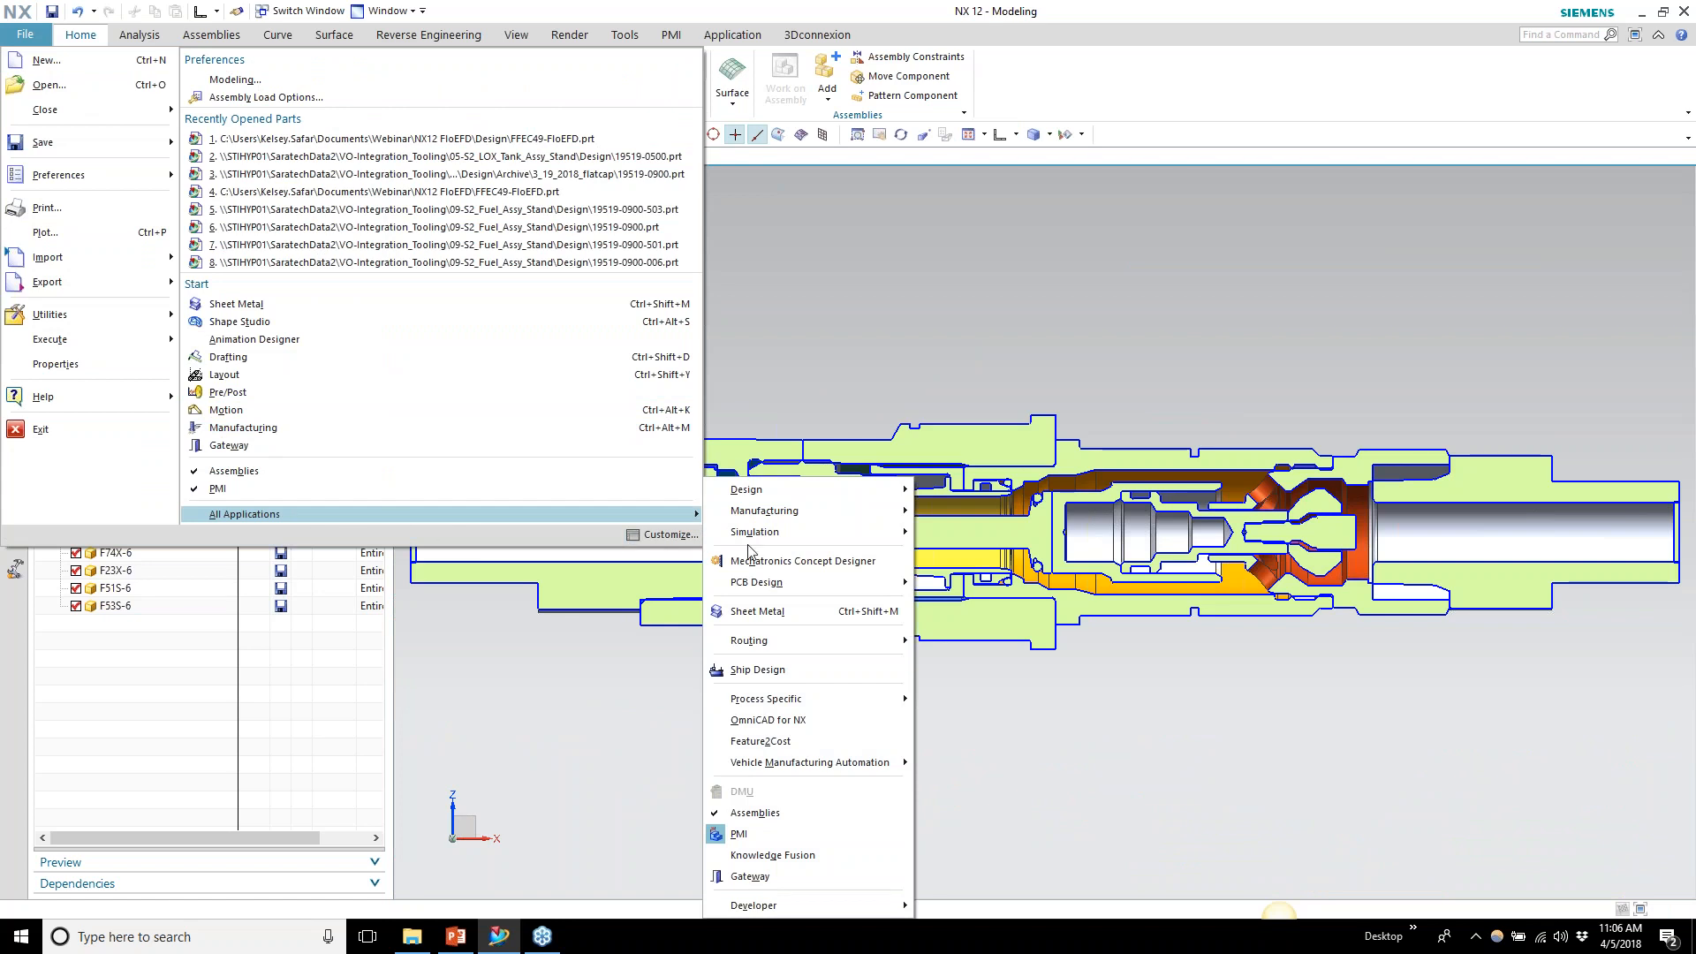
mouse_move(764, 540)
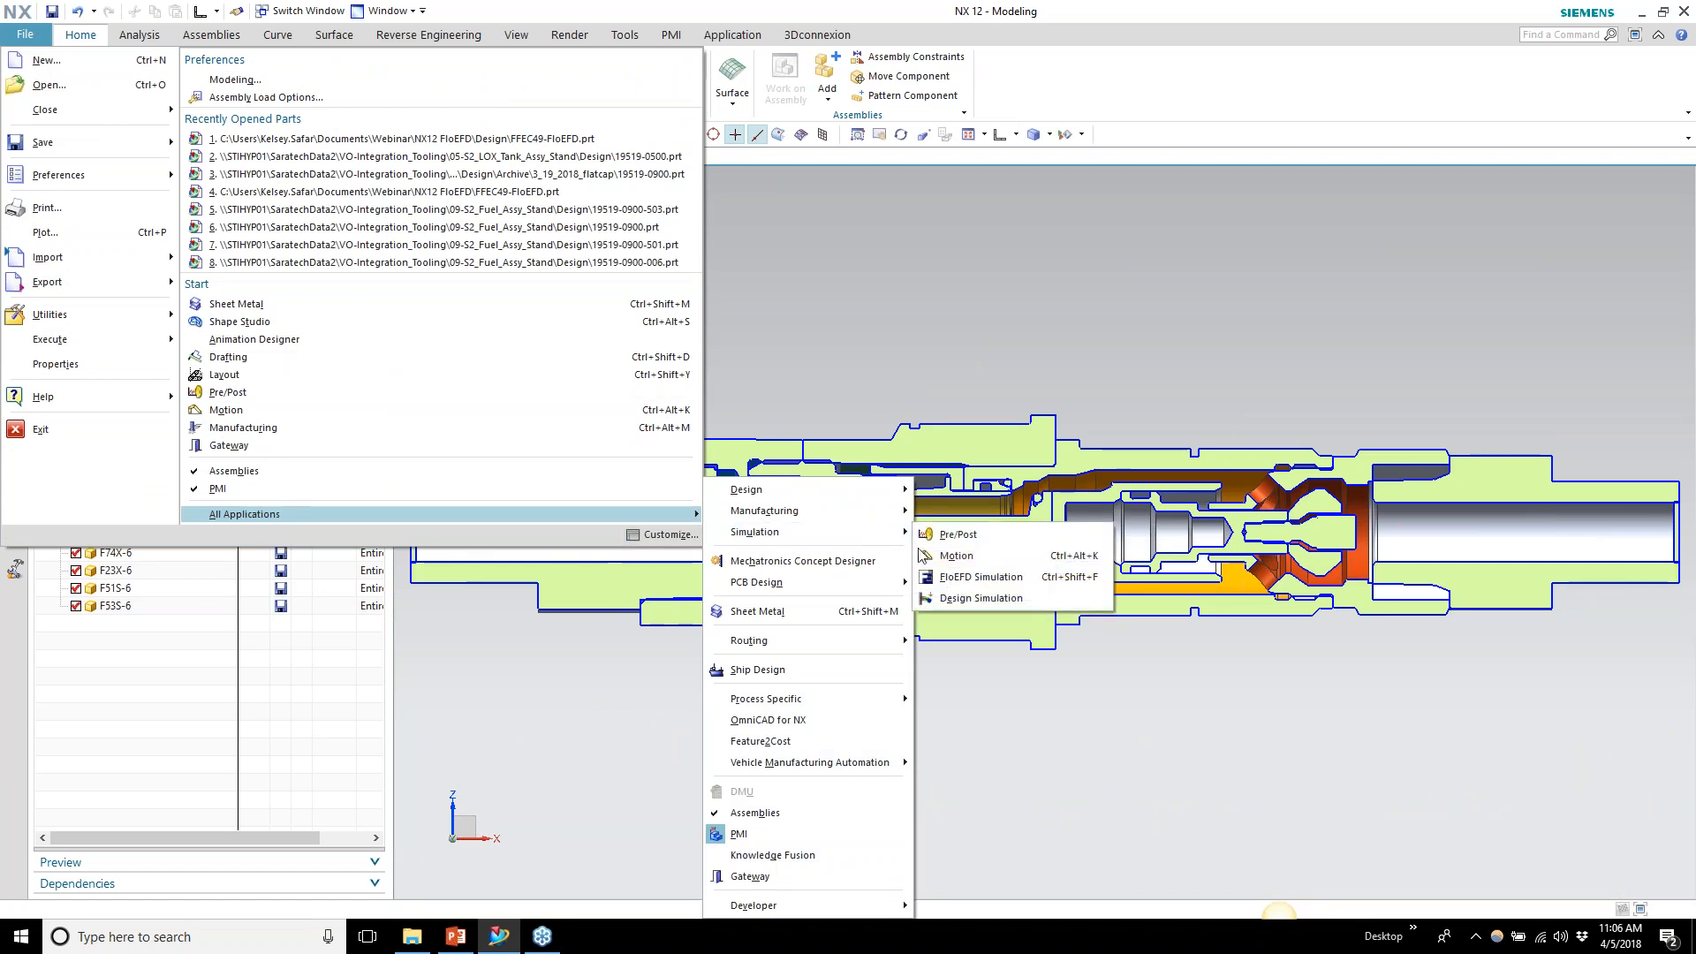
left_click(1007, 583)
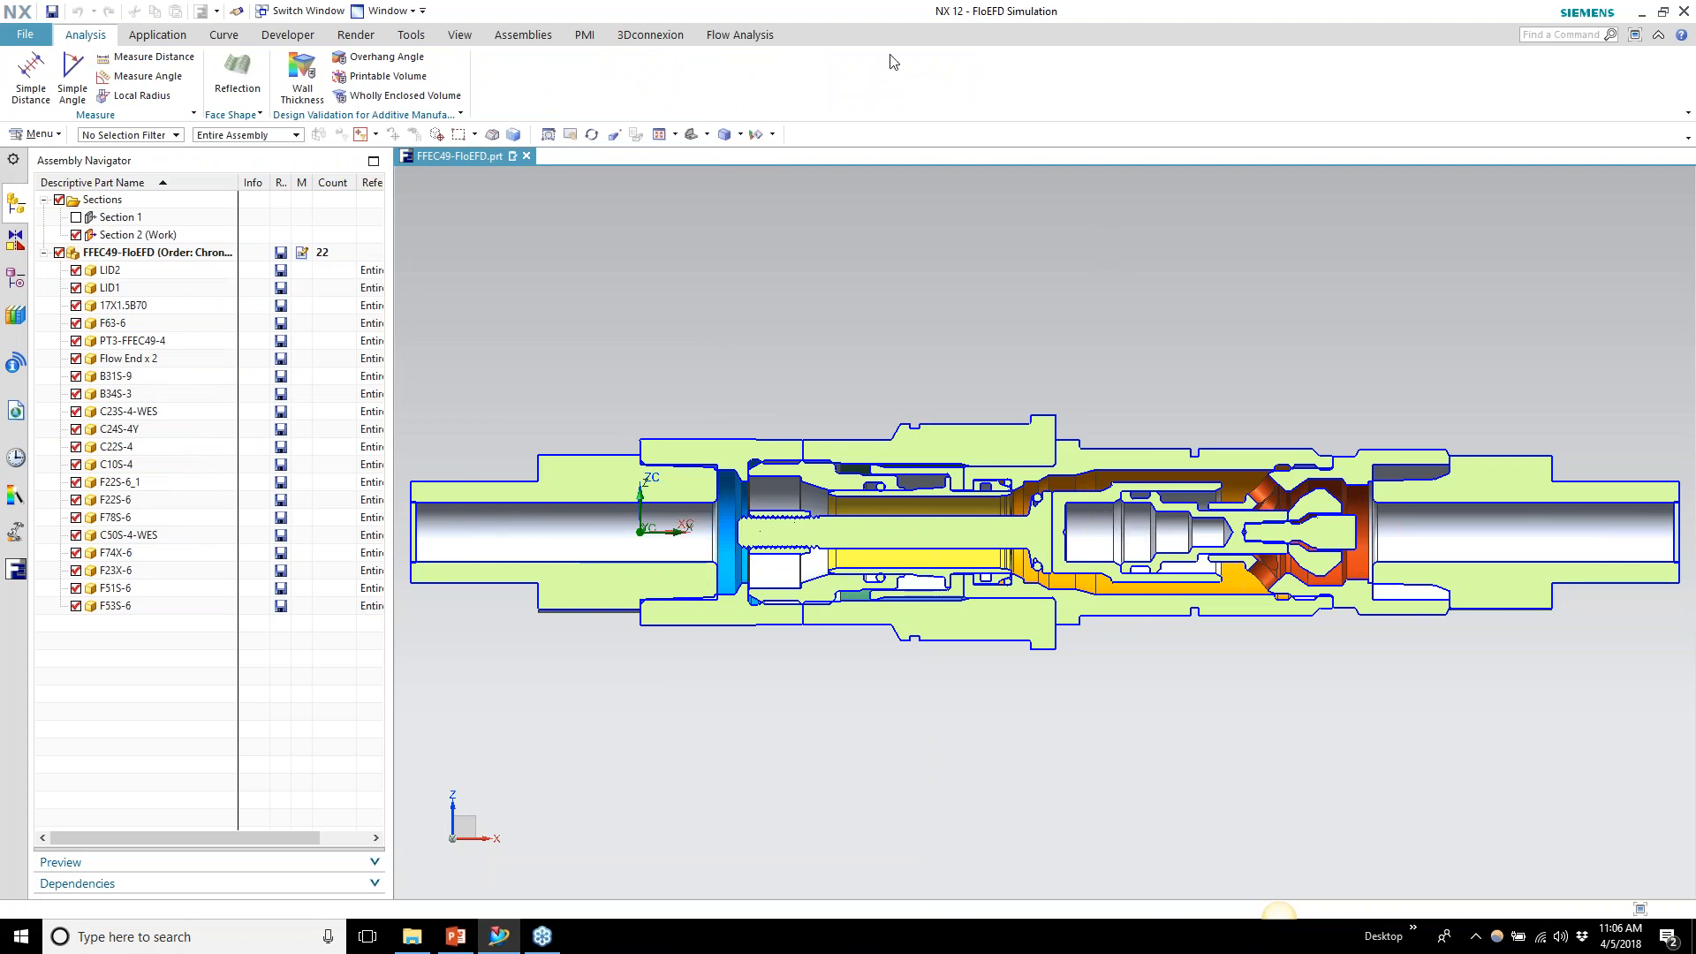
left_click(760, 44)
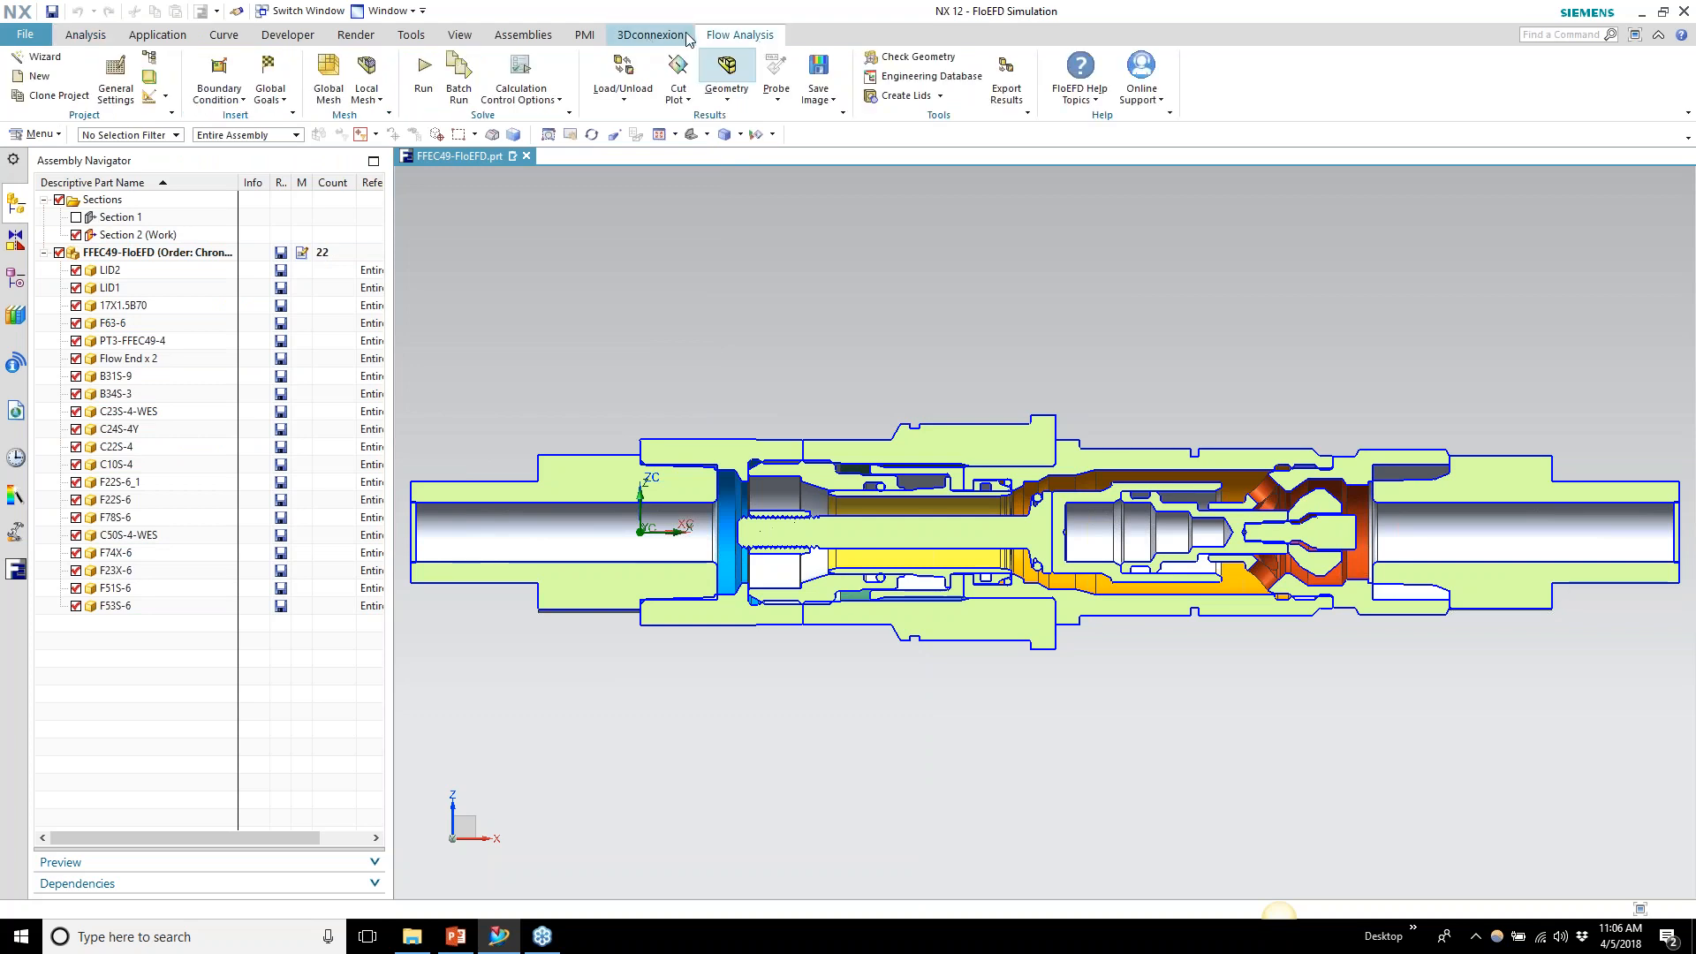
left_click(17, 570)
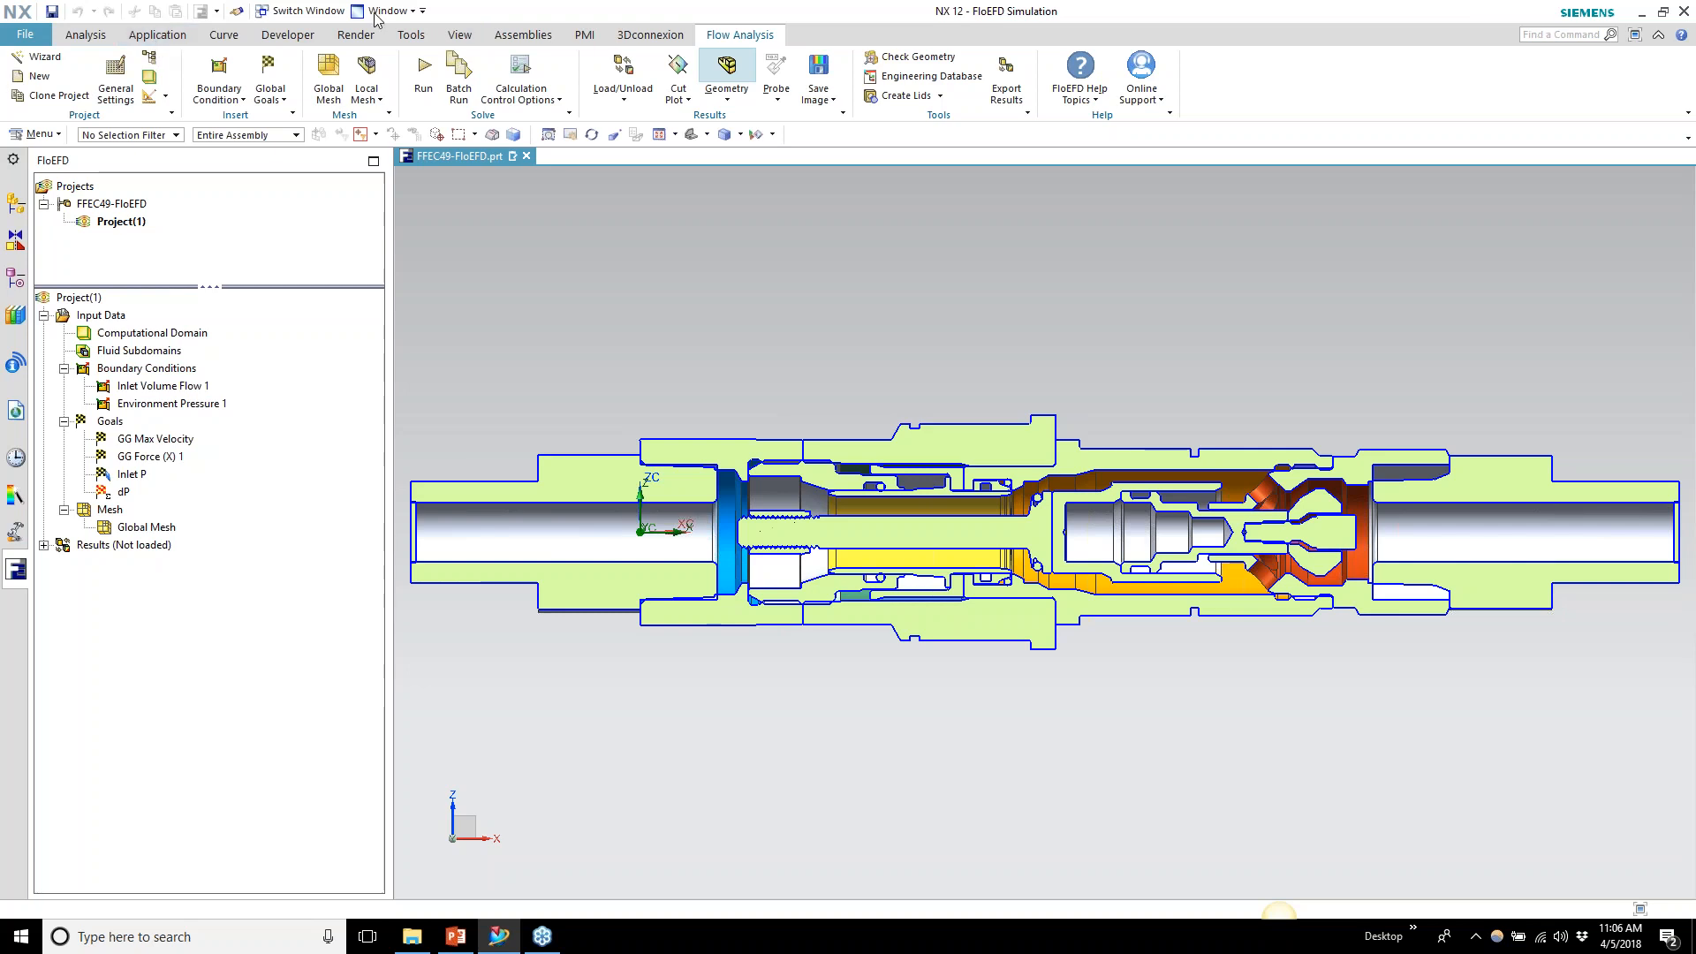
Run Check Geometry on the whole assembly and examine its internal fluid volume
left_click(919, 56)
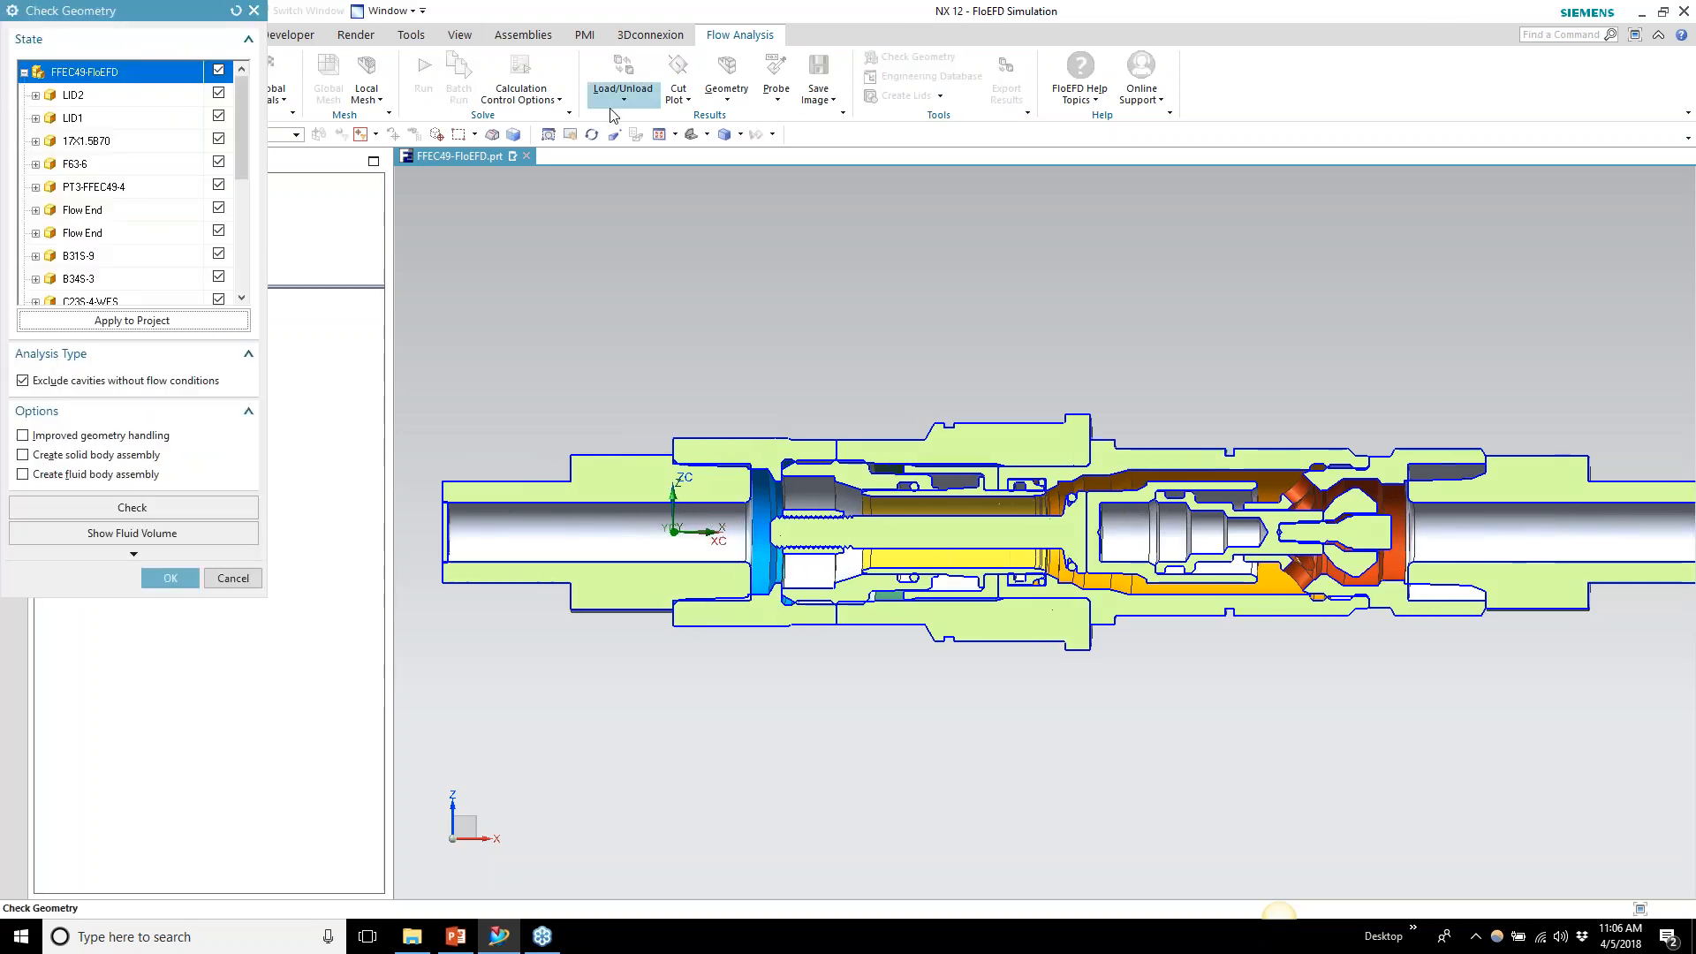
left_click(135, 507)
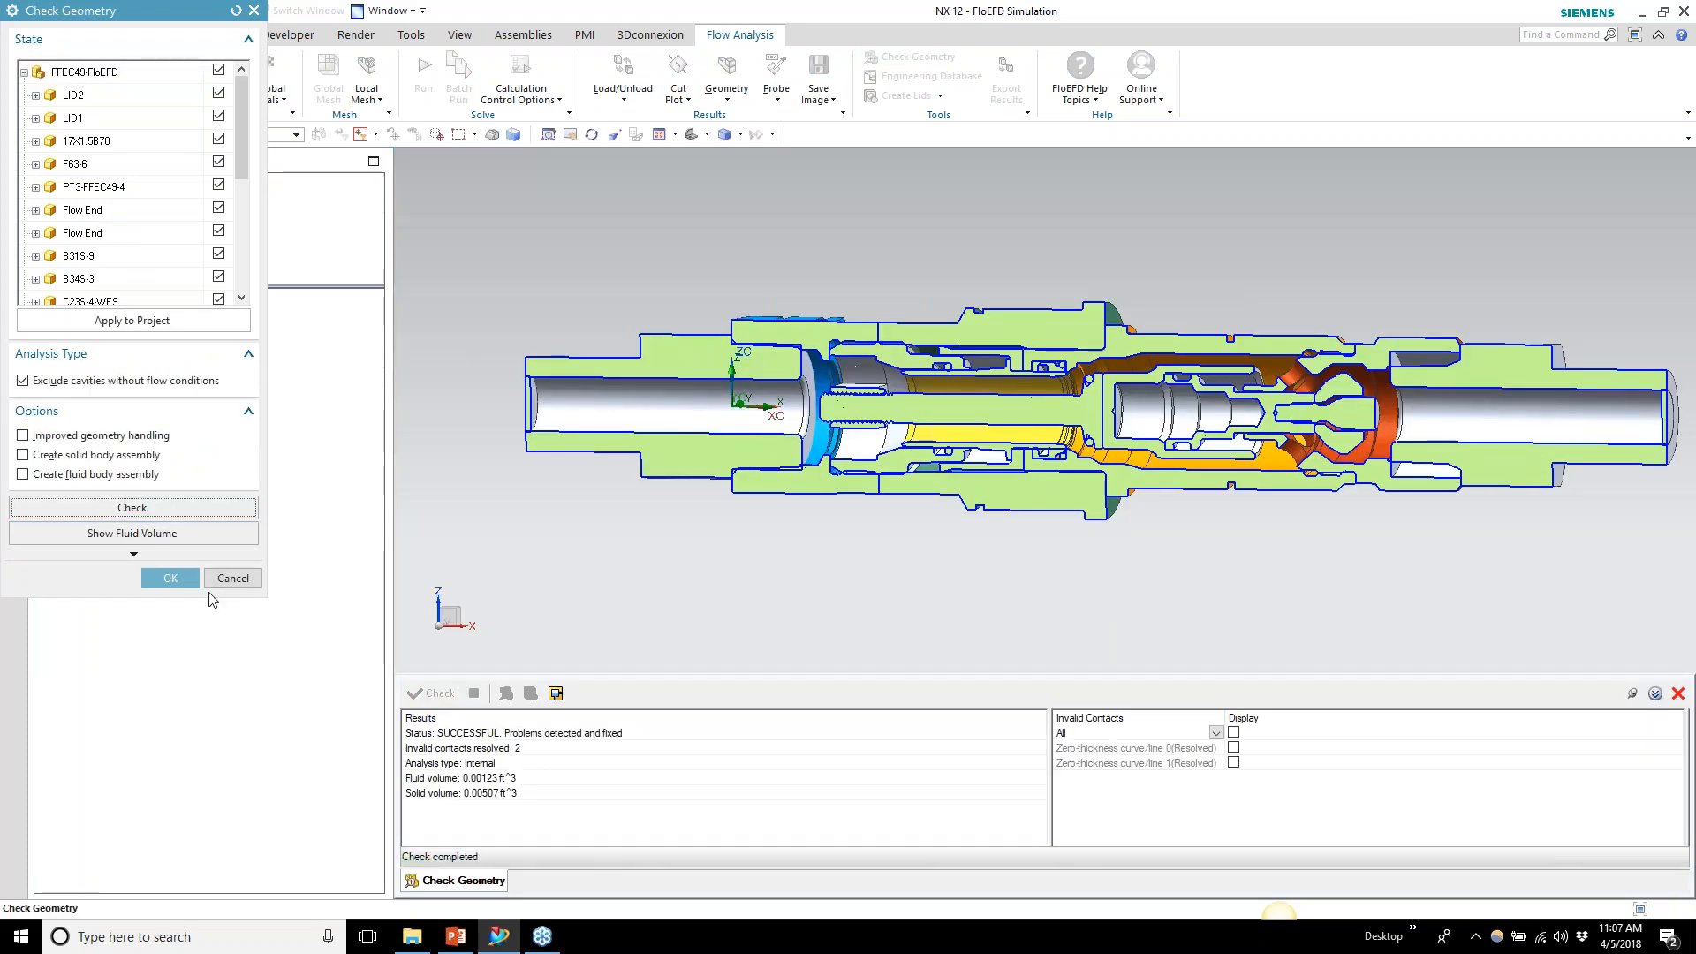
left_click(132, 533)
middle_click_drag(698, 530, 687, 522)
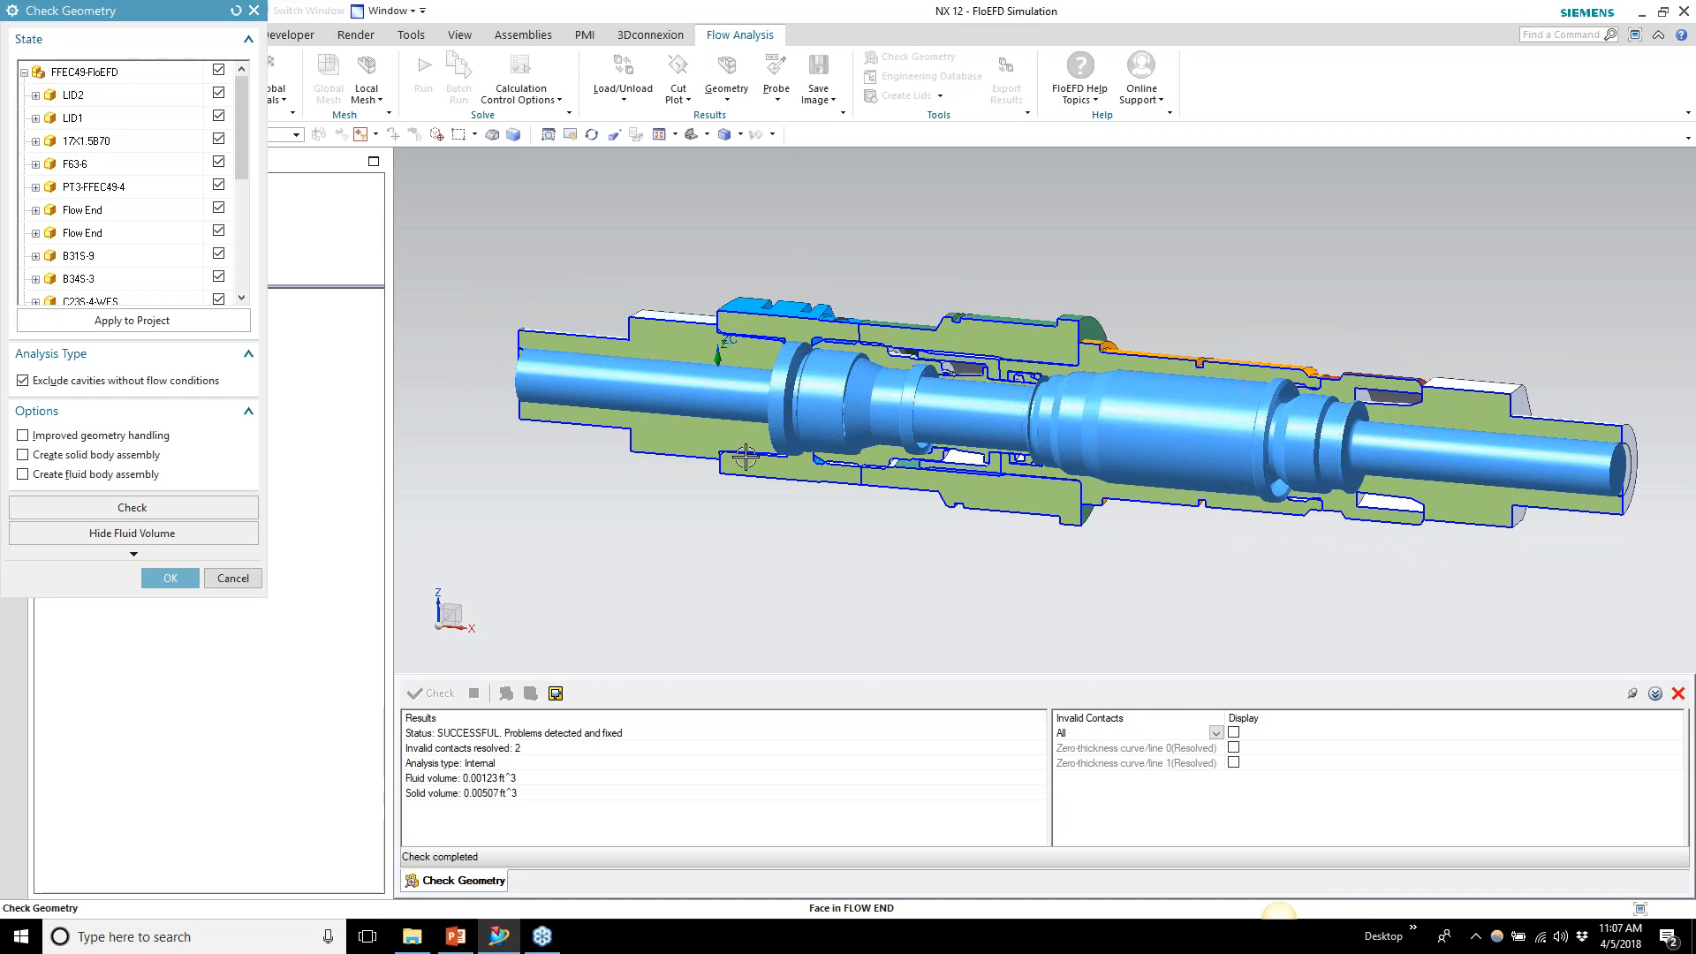
middle_click_drag(758, 503, 1055, 437)
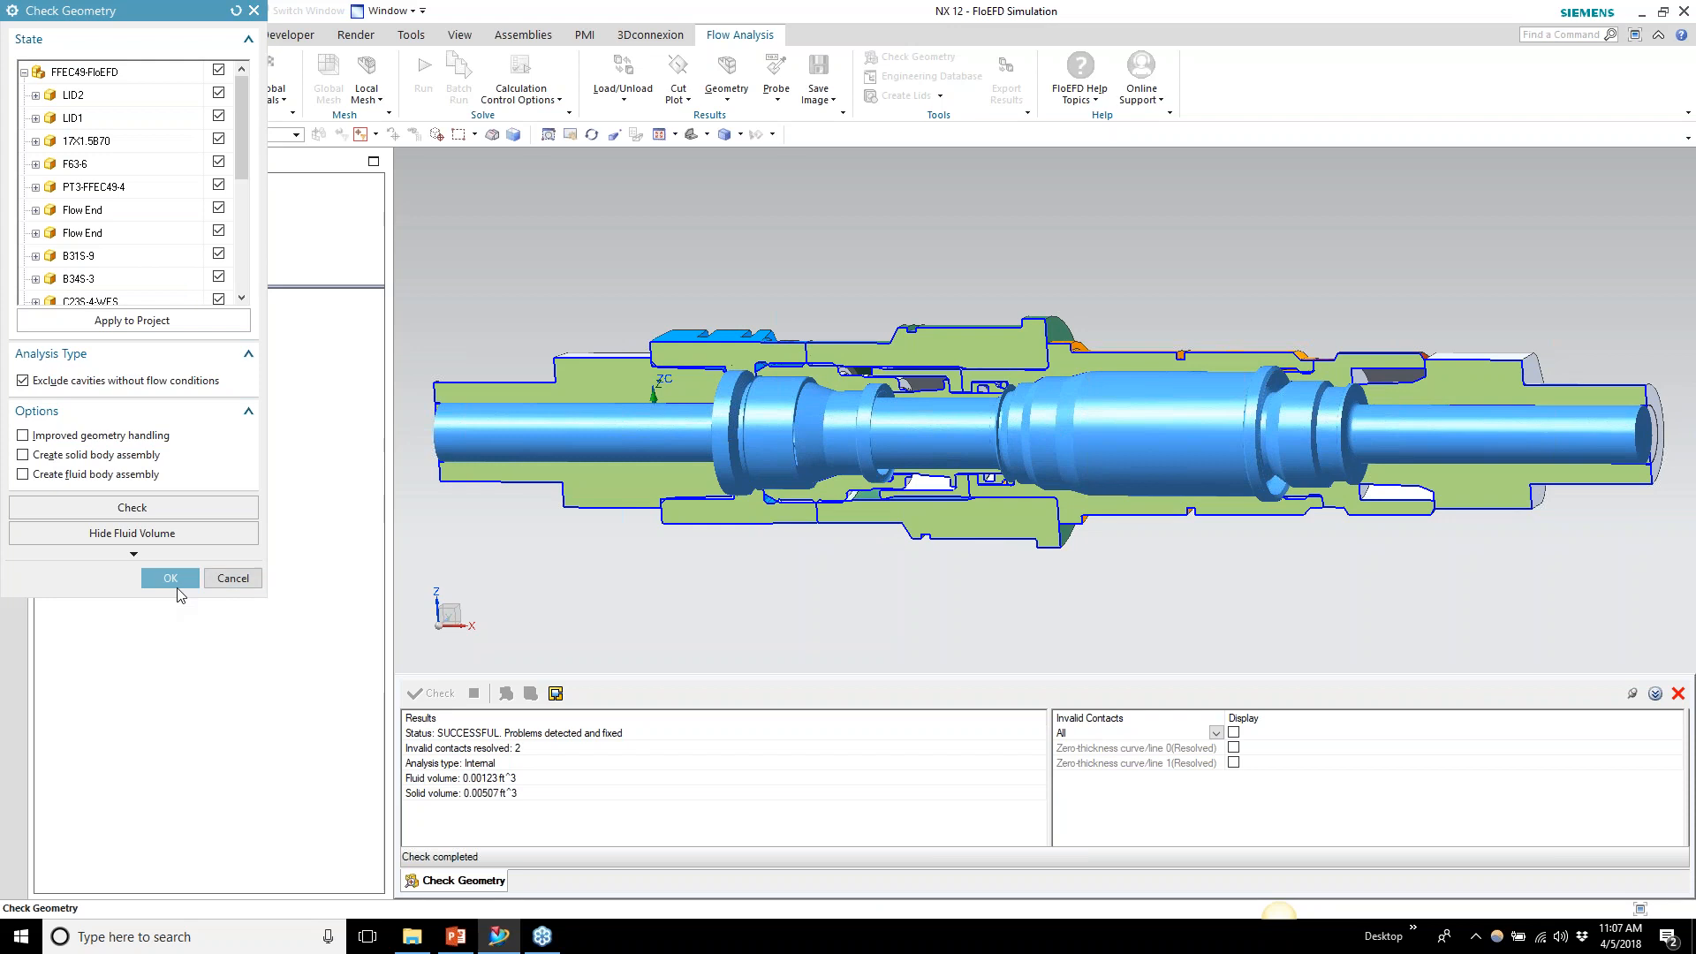
left_click(170, 578)
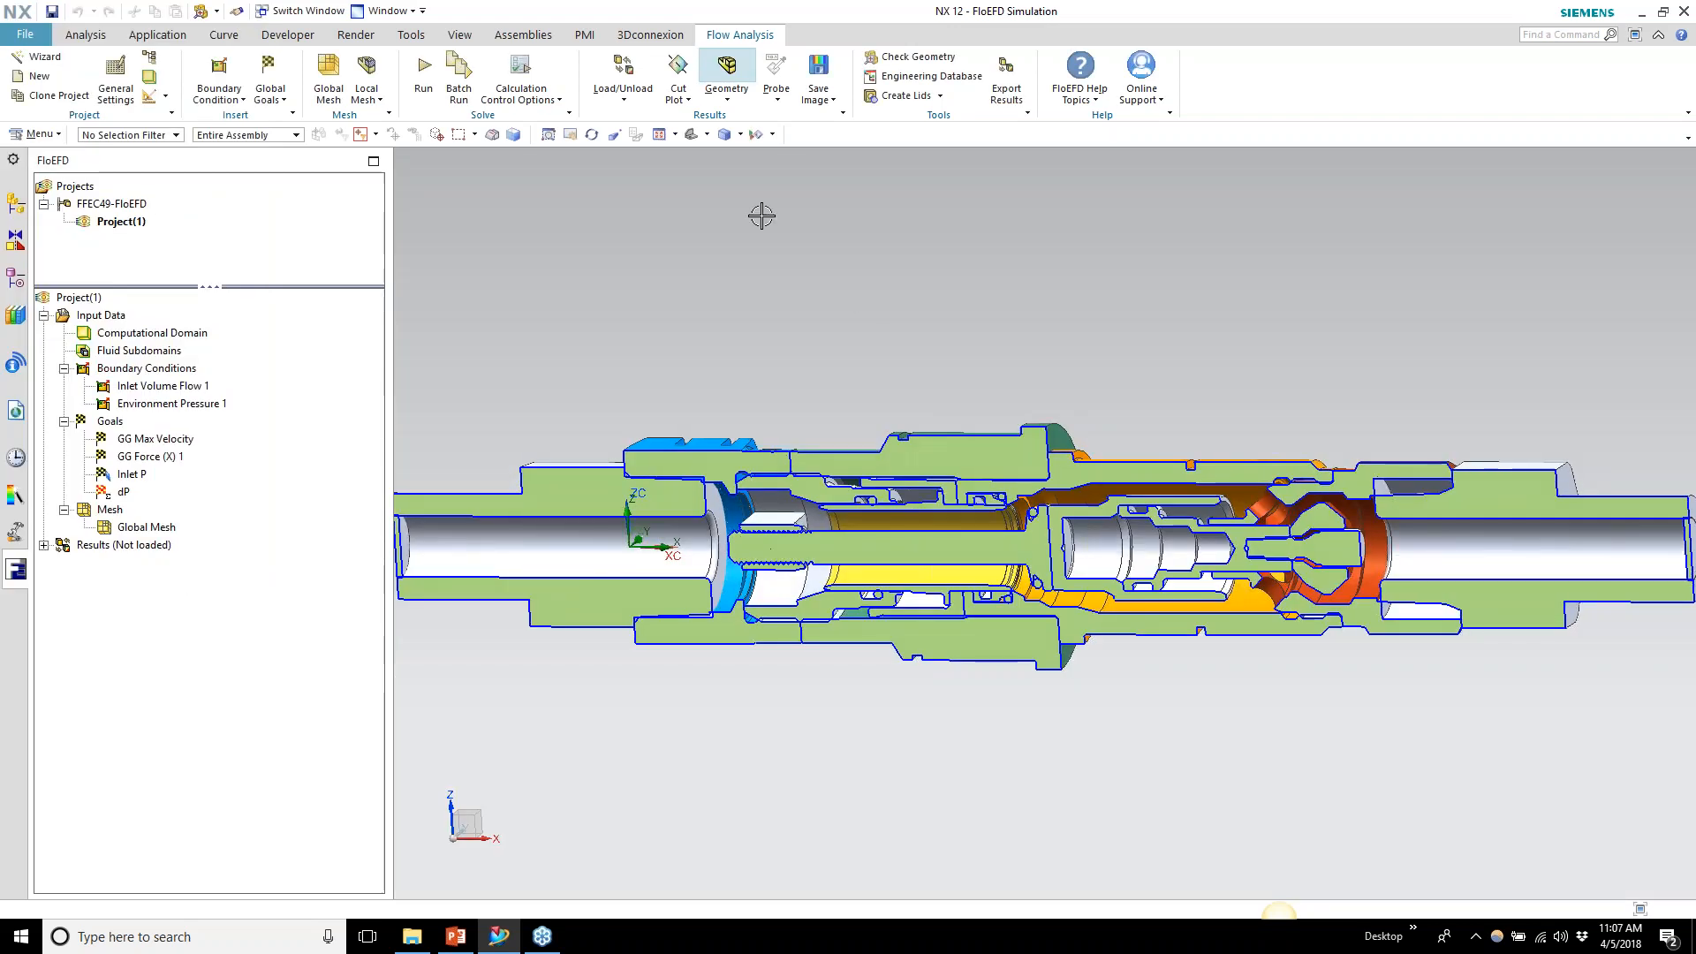
Restore the front view and start a new wizard project named Project(2) using the current configuration
left_click(707, 136)
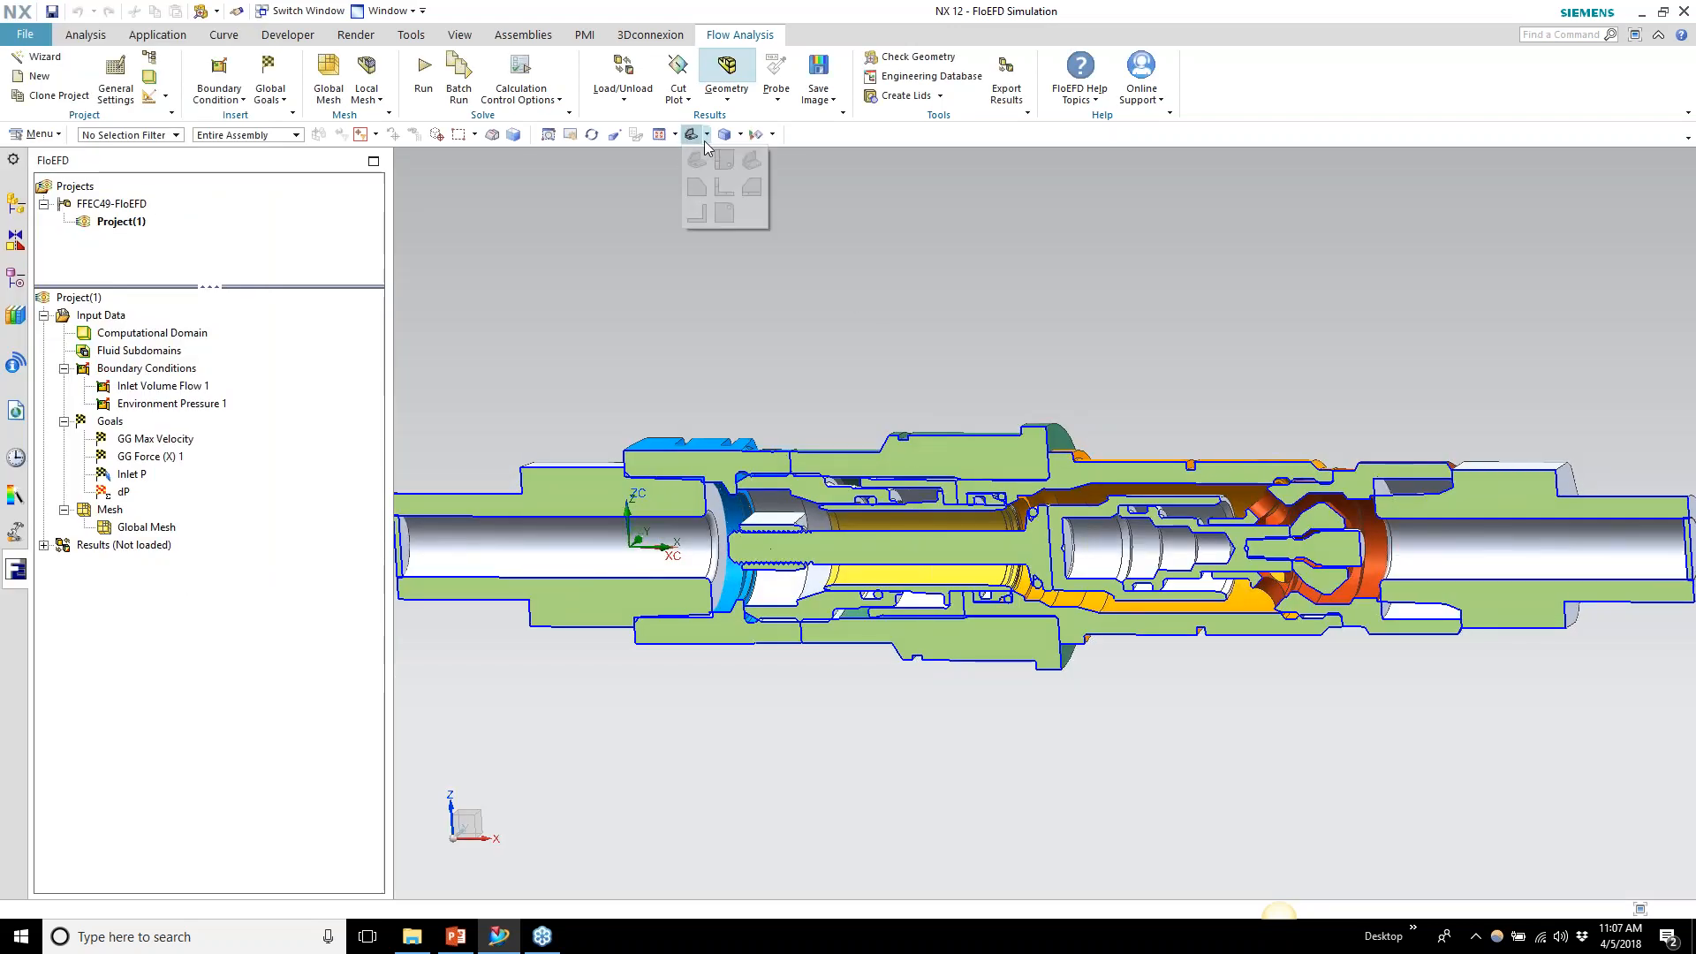
left_click(723, 183)
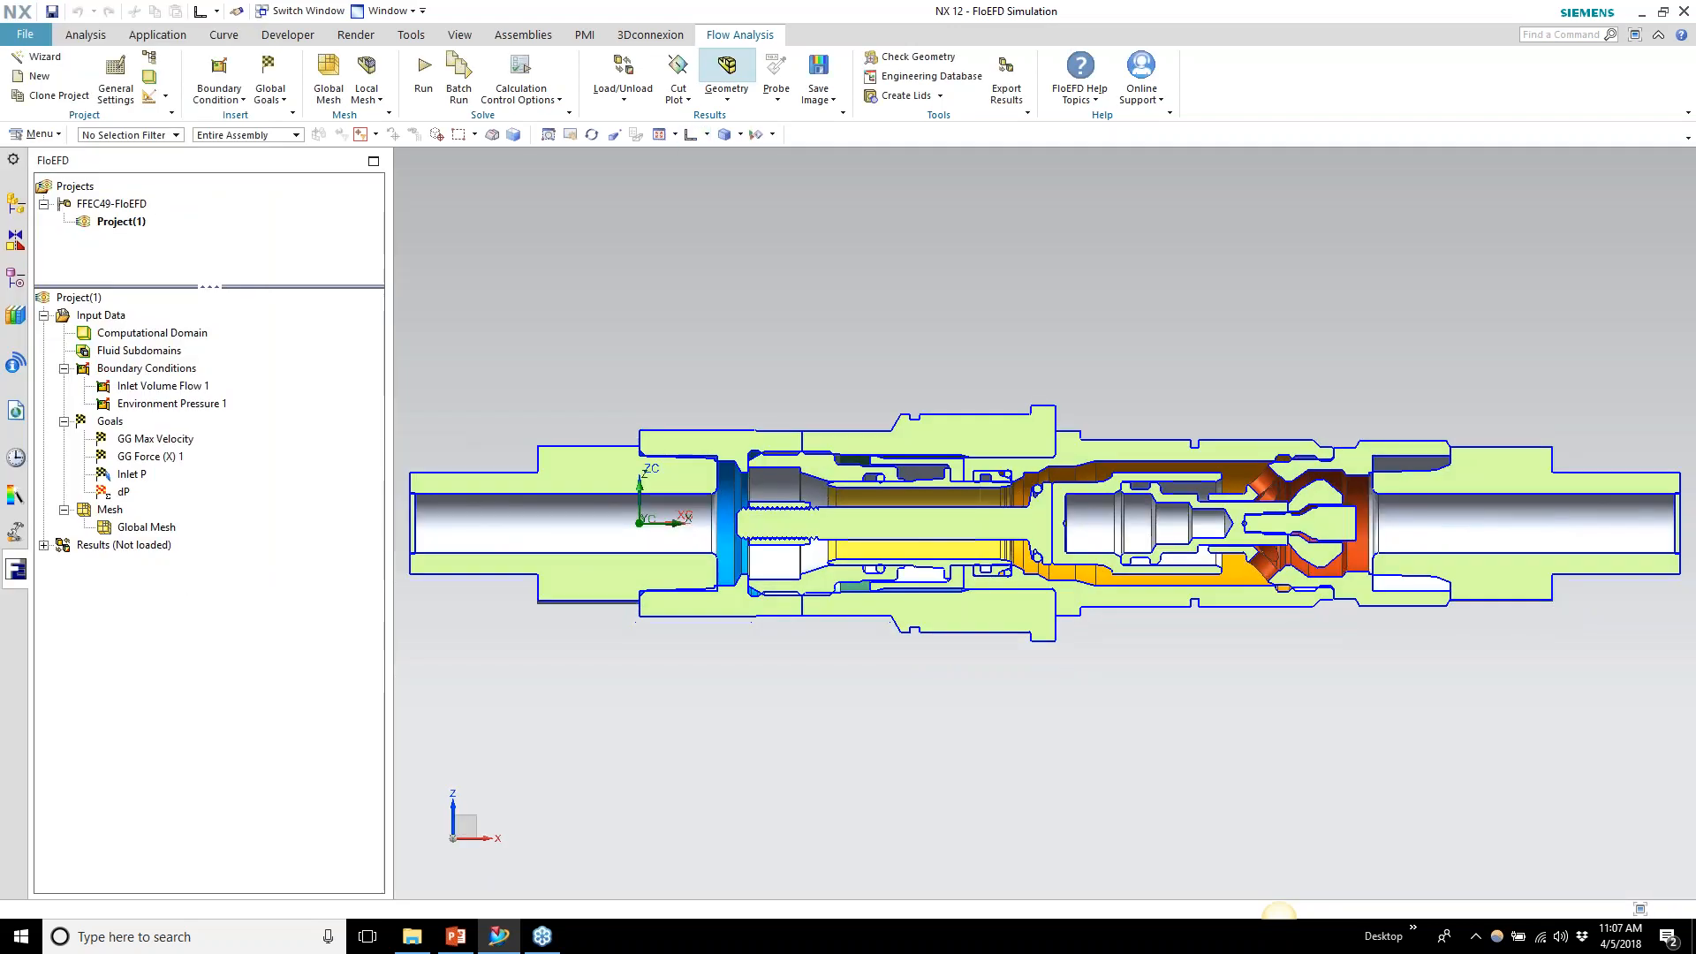
left_click(49, 58)
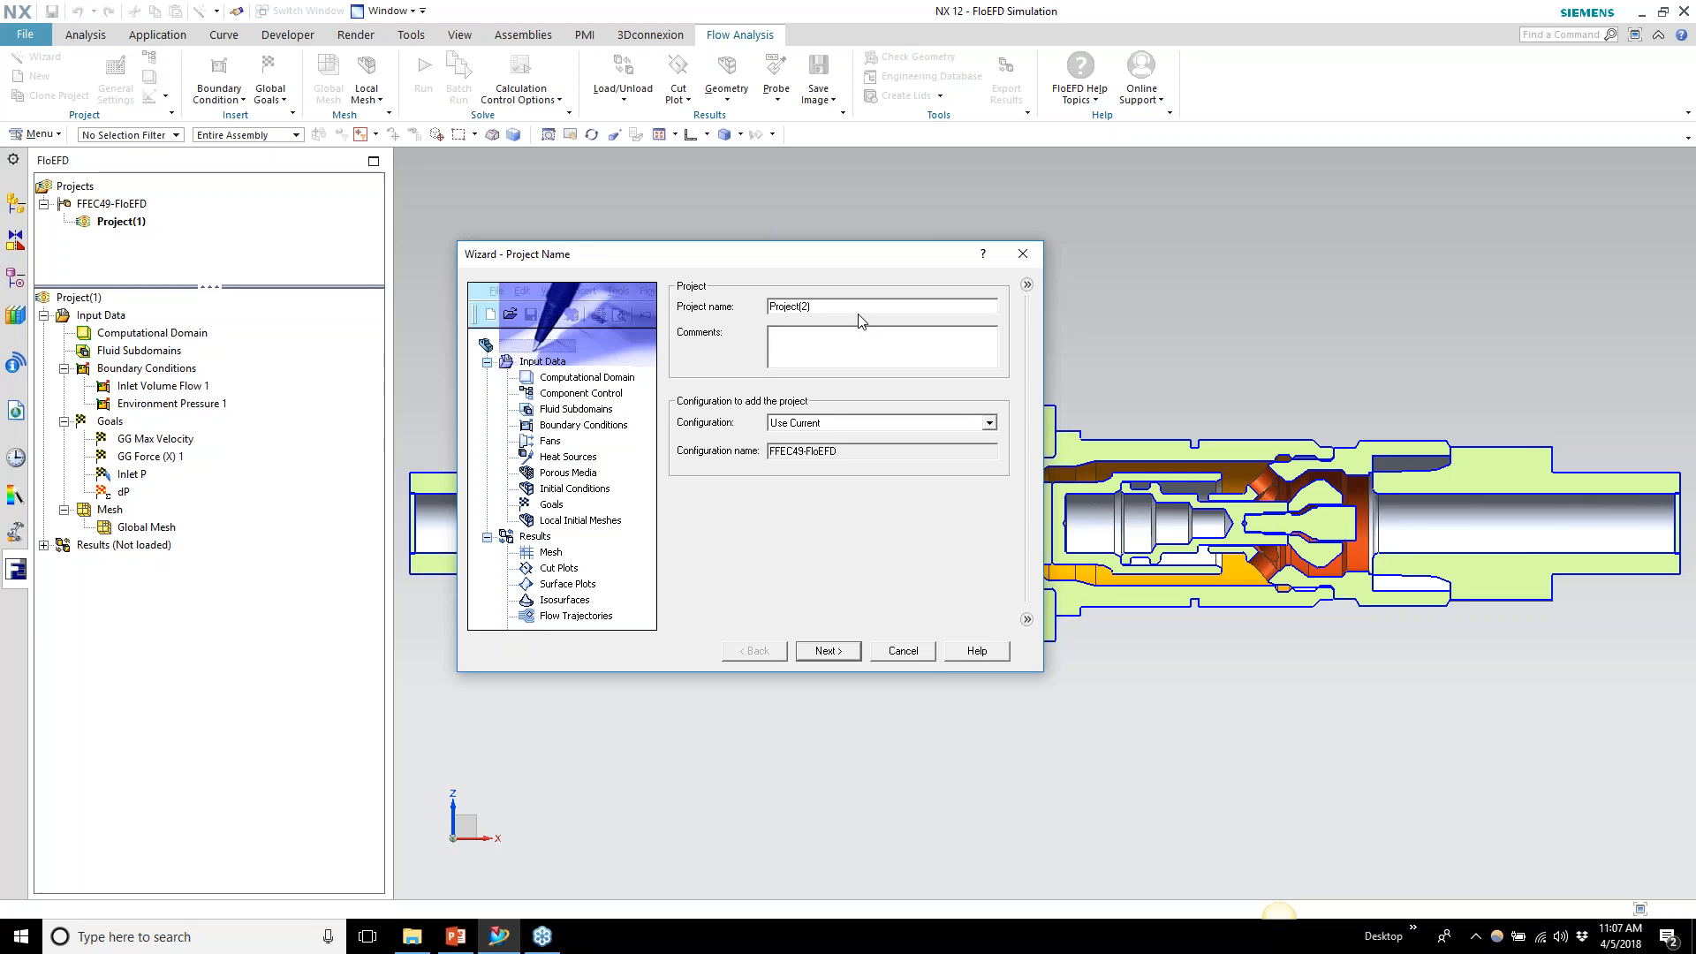
left_click(994, 428)
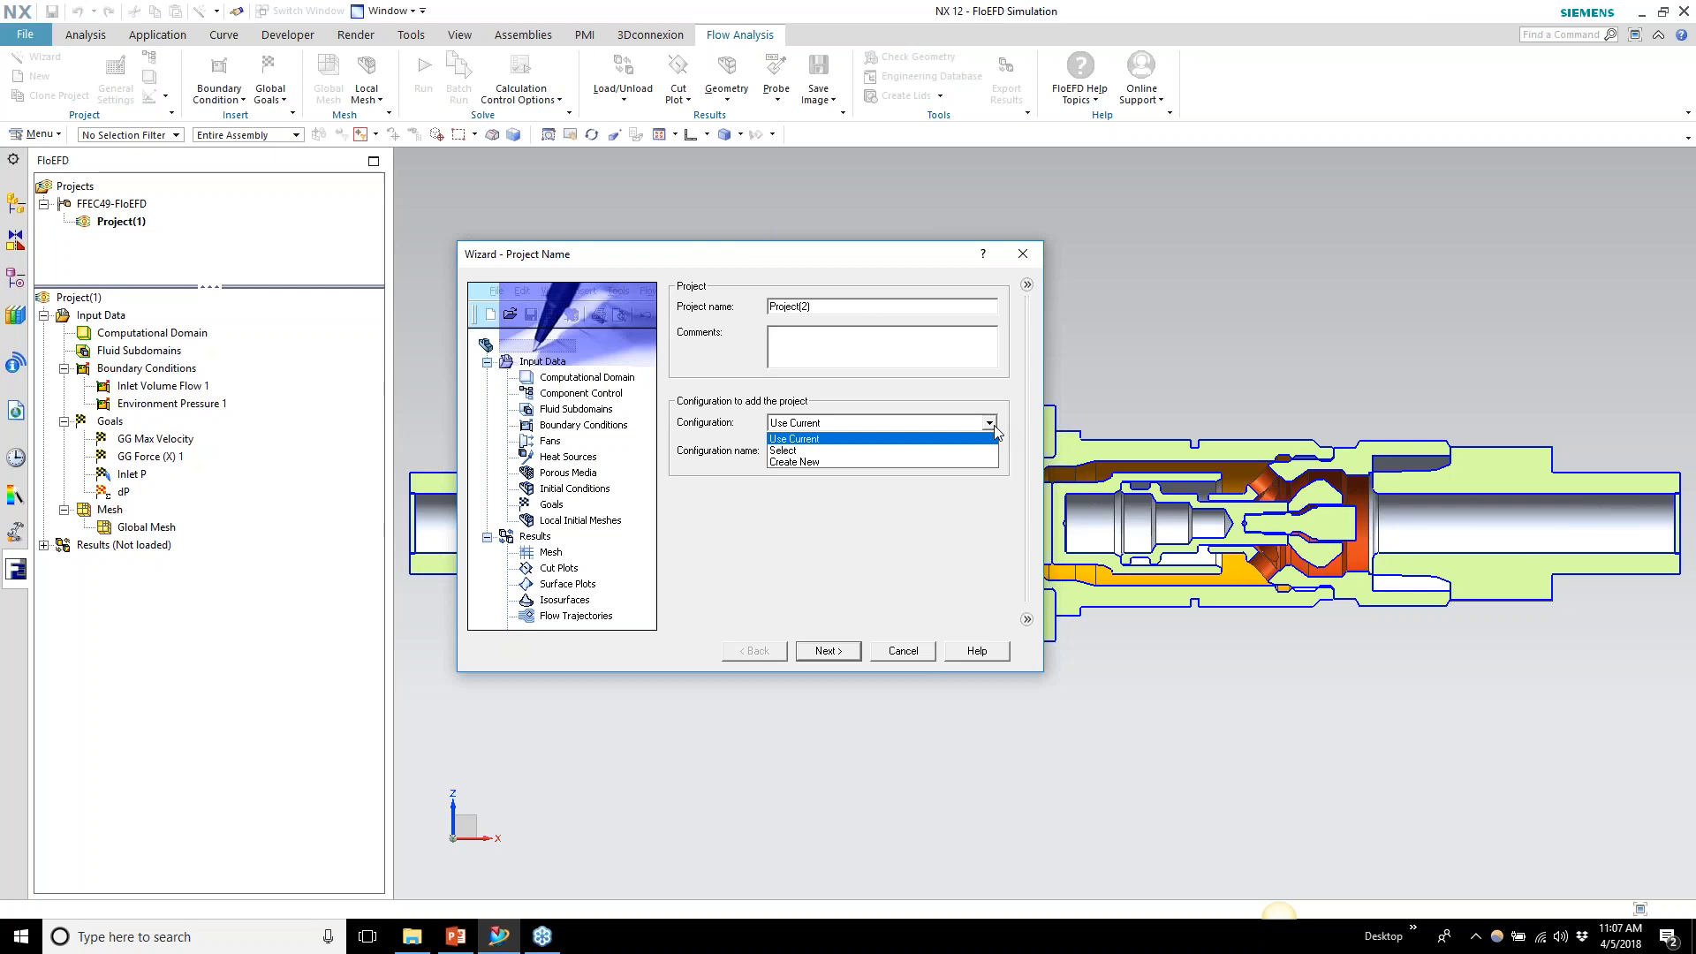
left_click(884, 439)
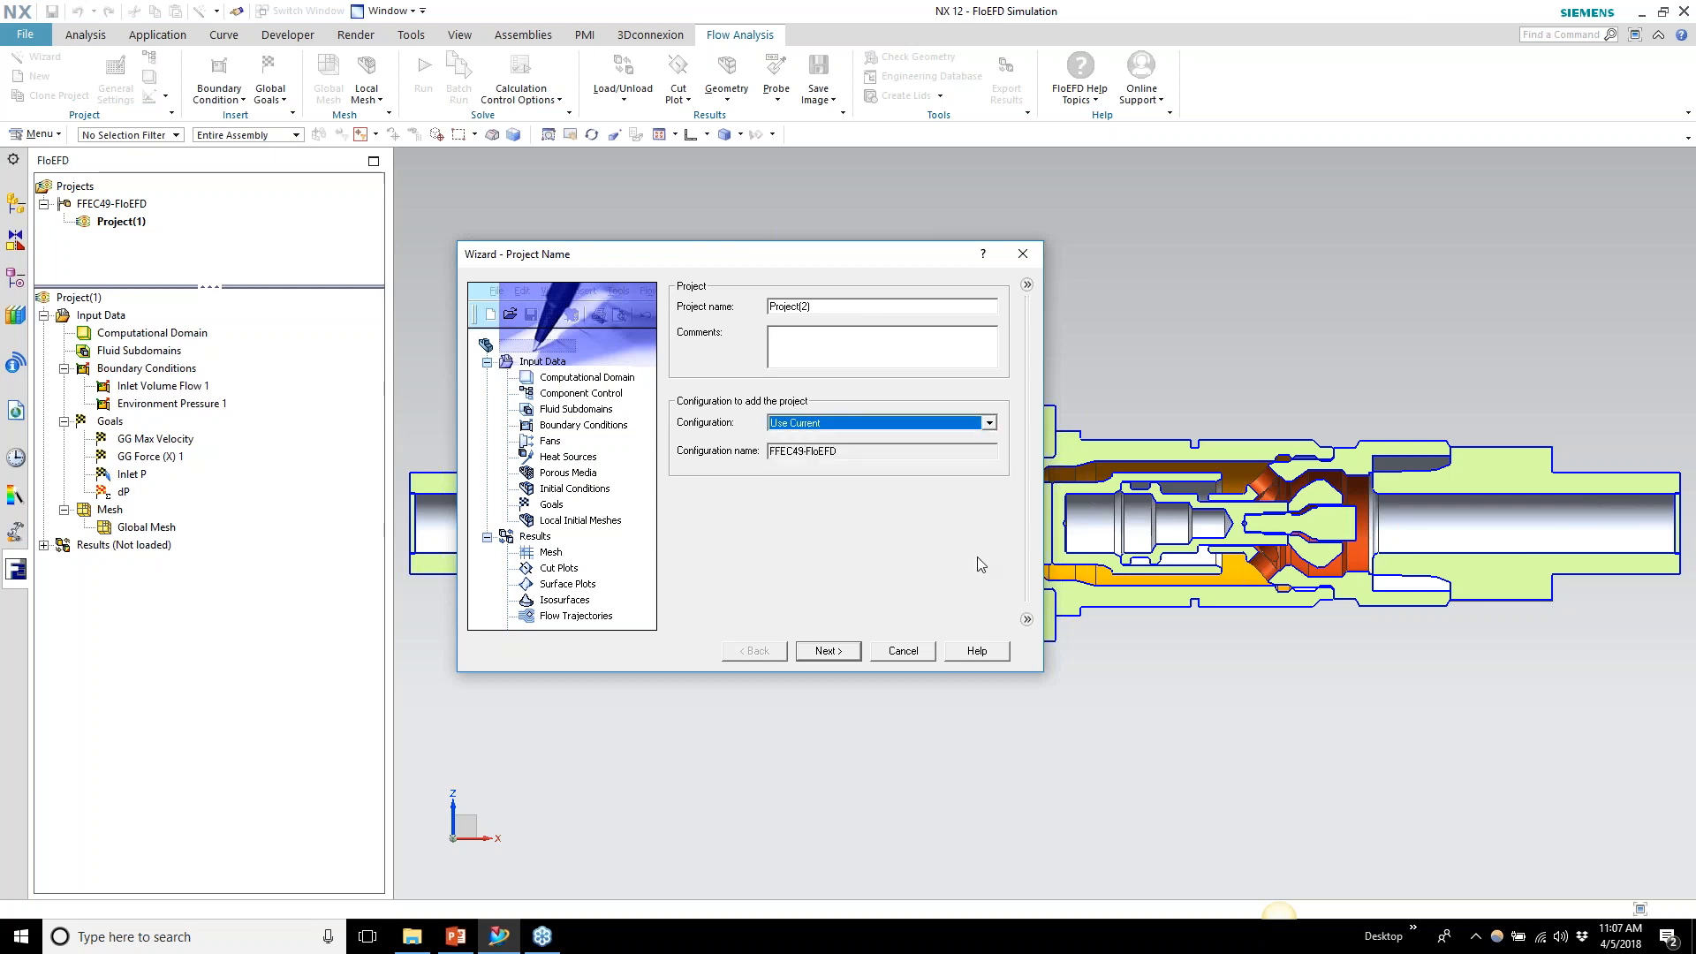
left_click(819, 653)
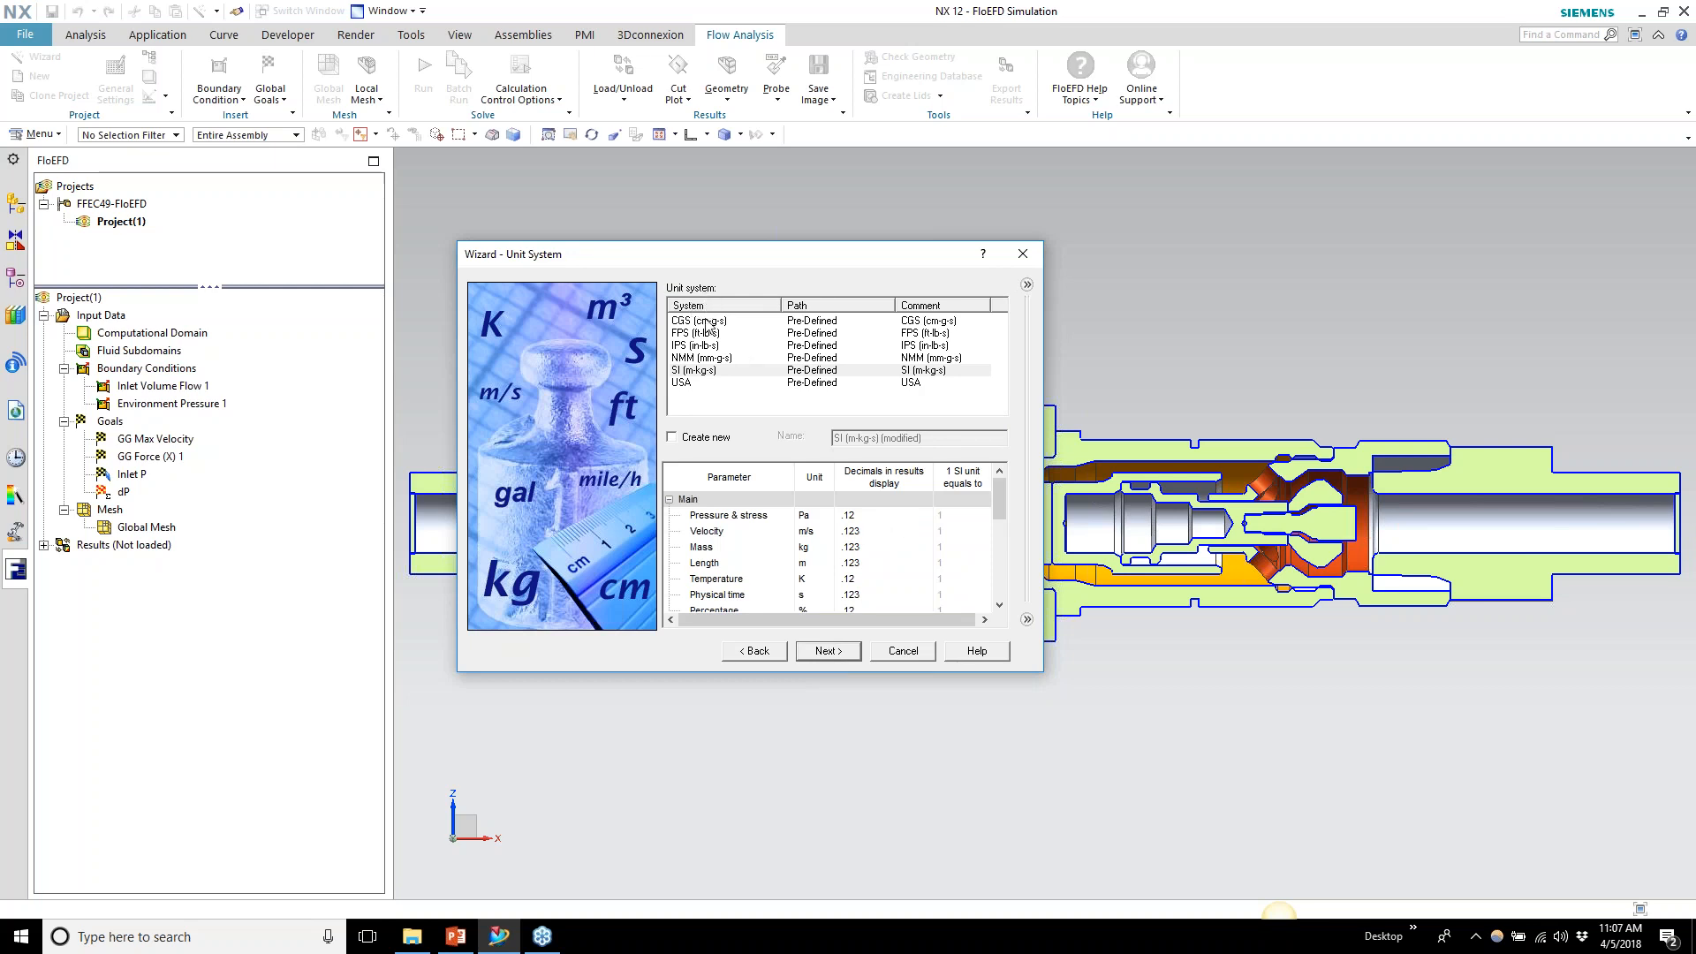
Choose the USA unit system and set the pressure and stress results to two decimals (.12)
left_click(715, 383)
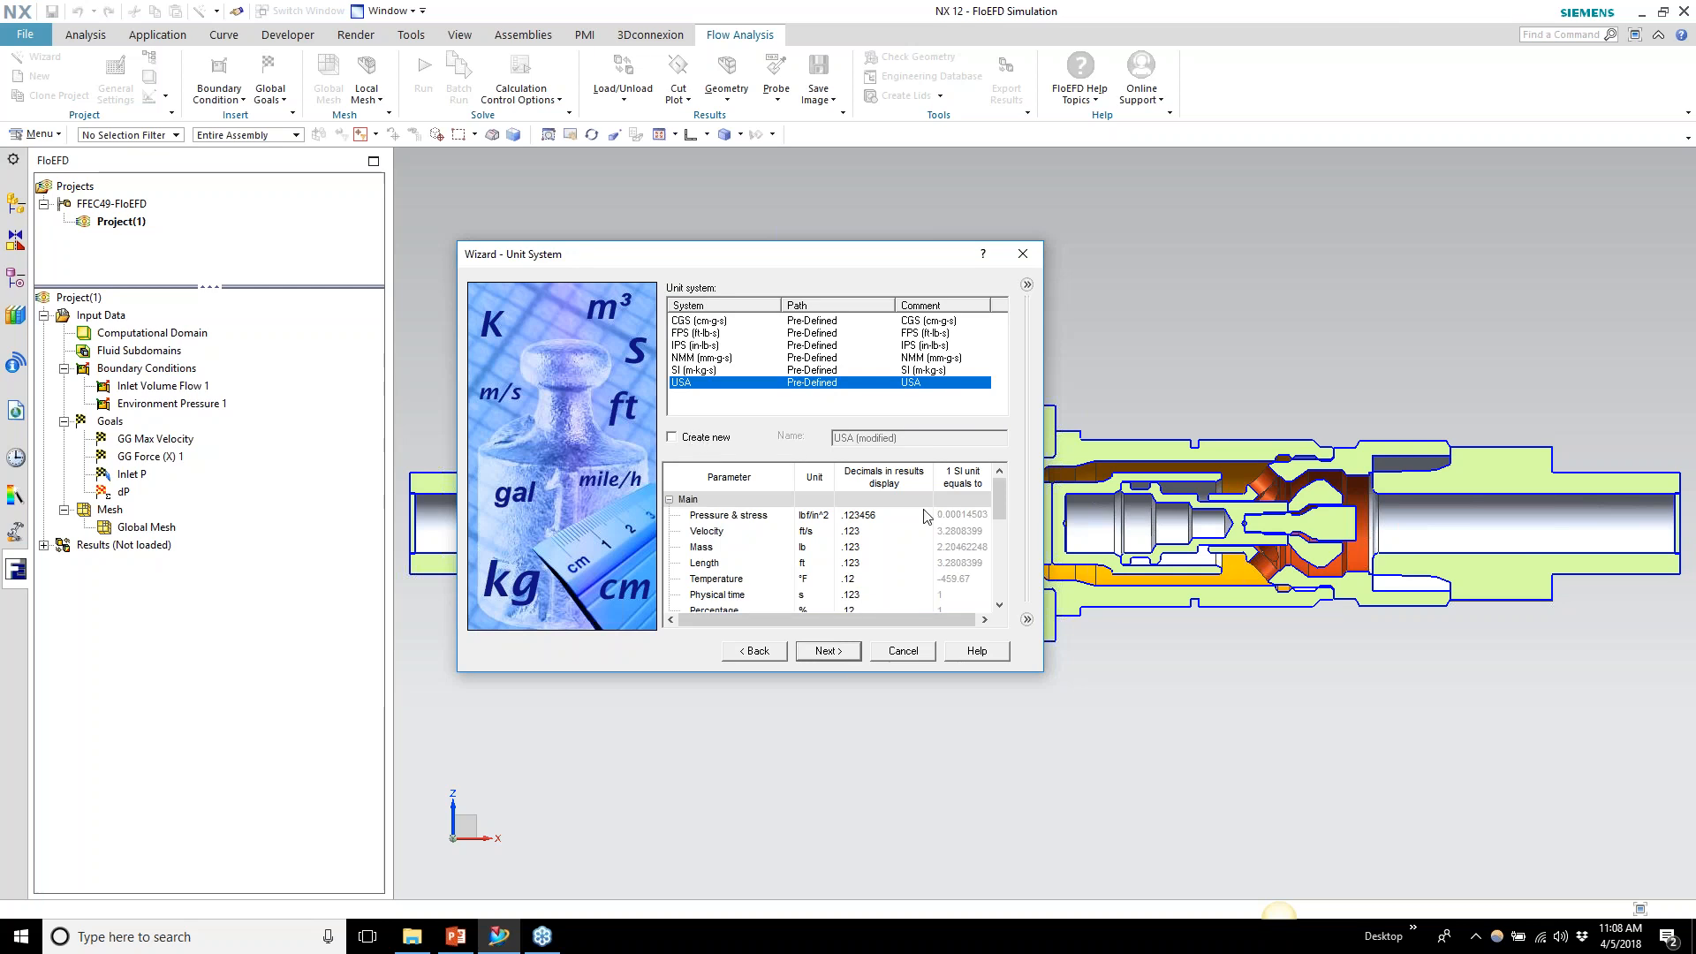
left_click(871, 517)
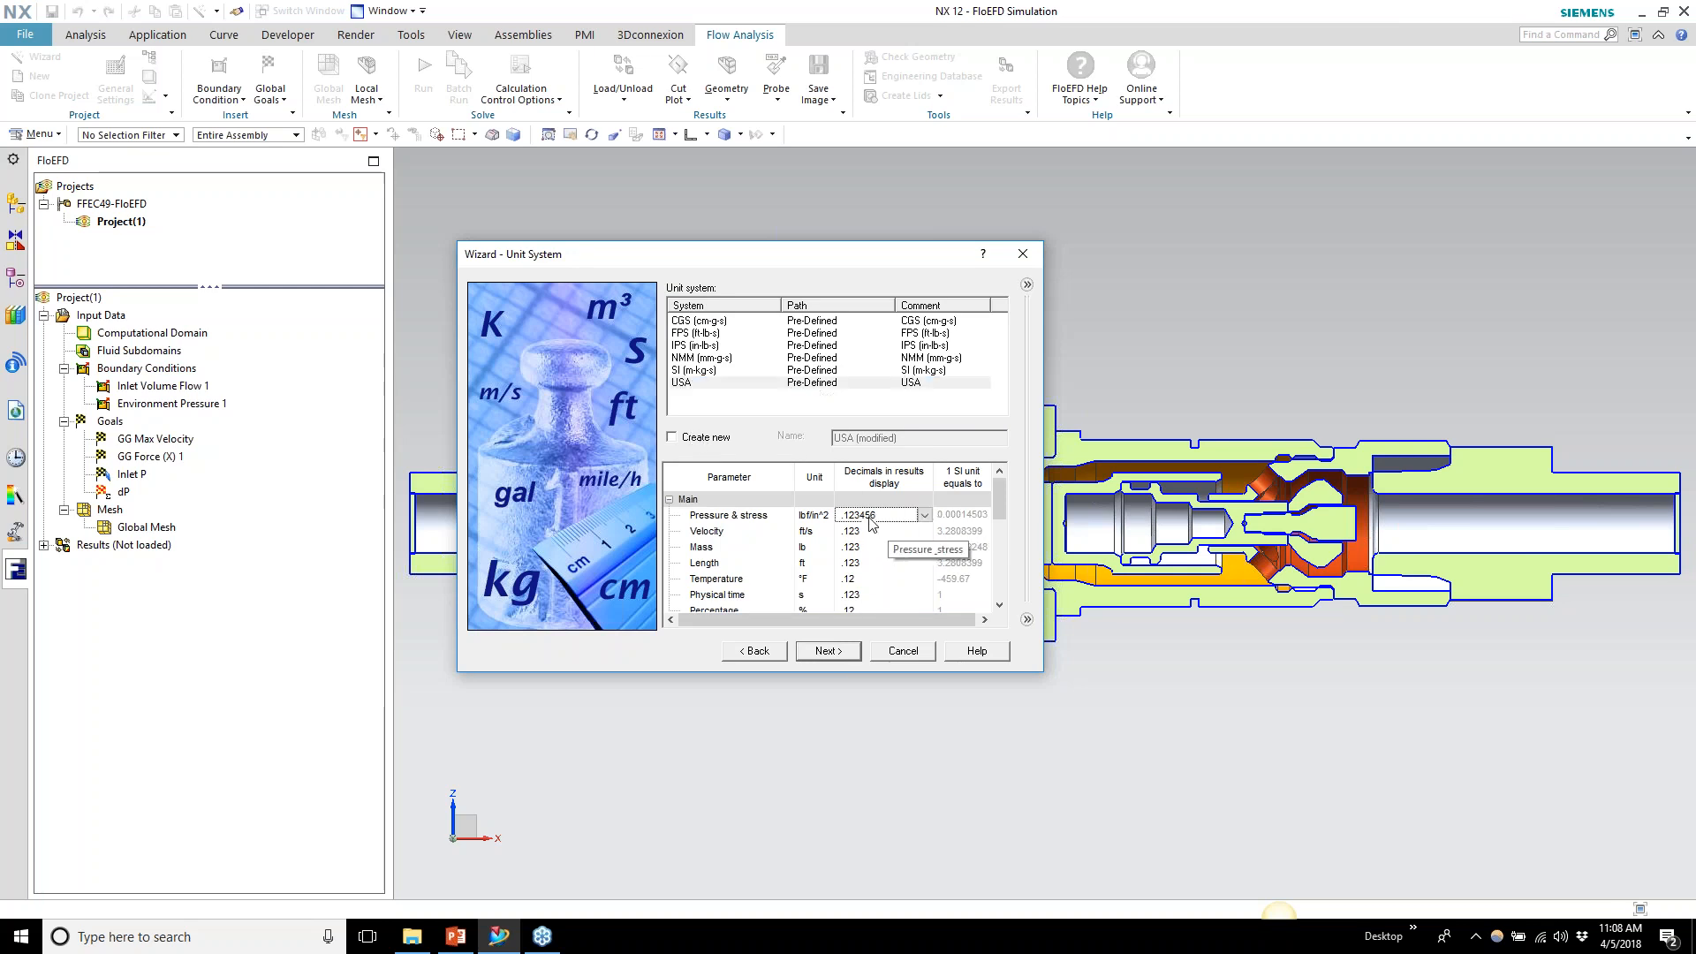
left_click(926, 516)
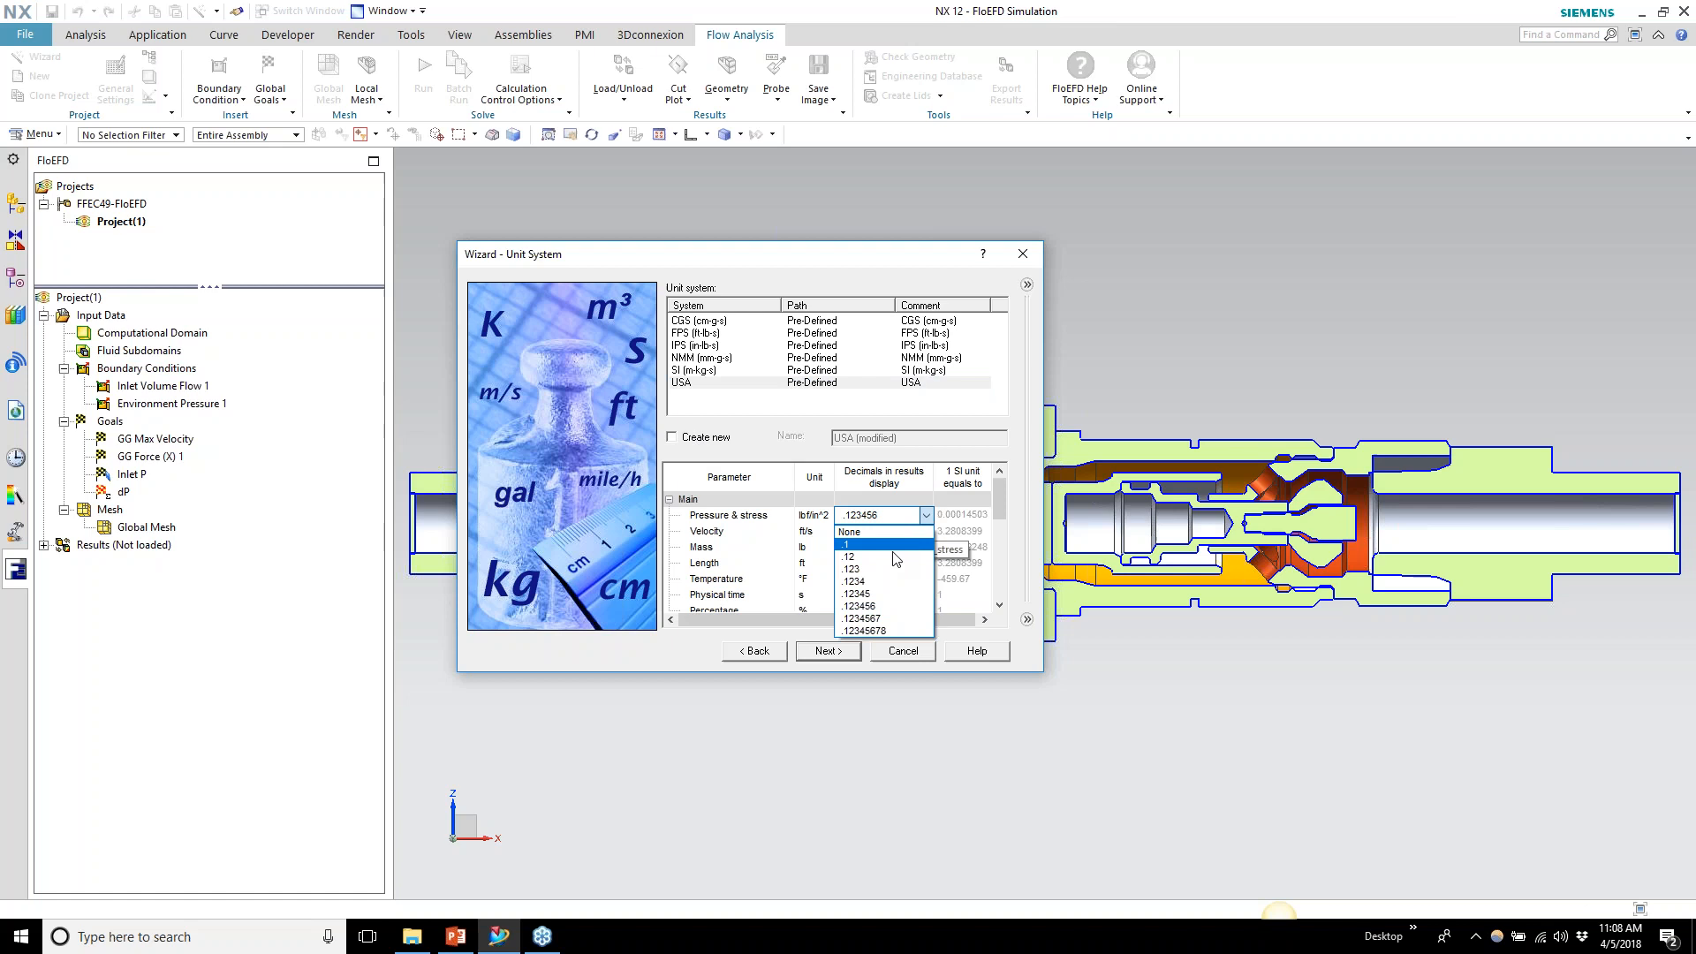
left_click(896, 557)
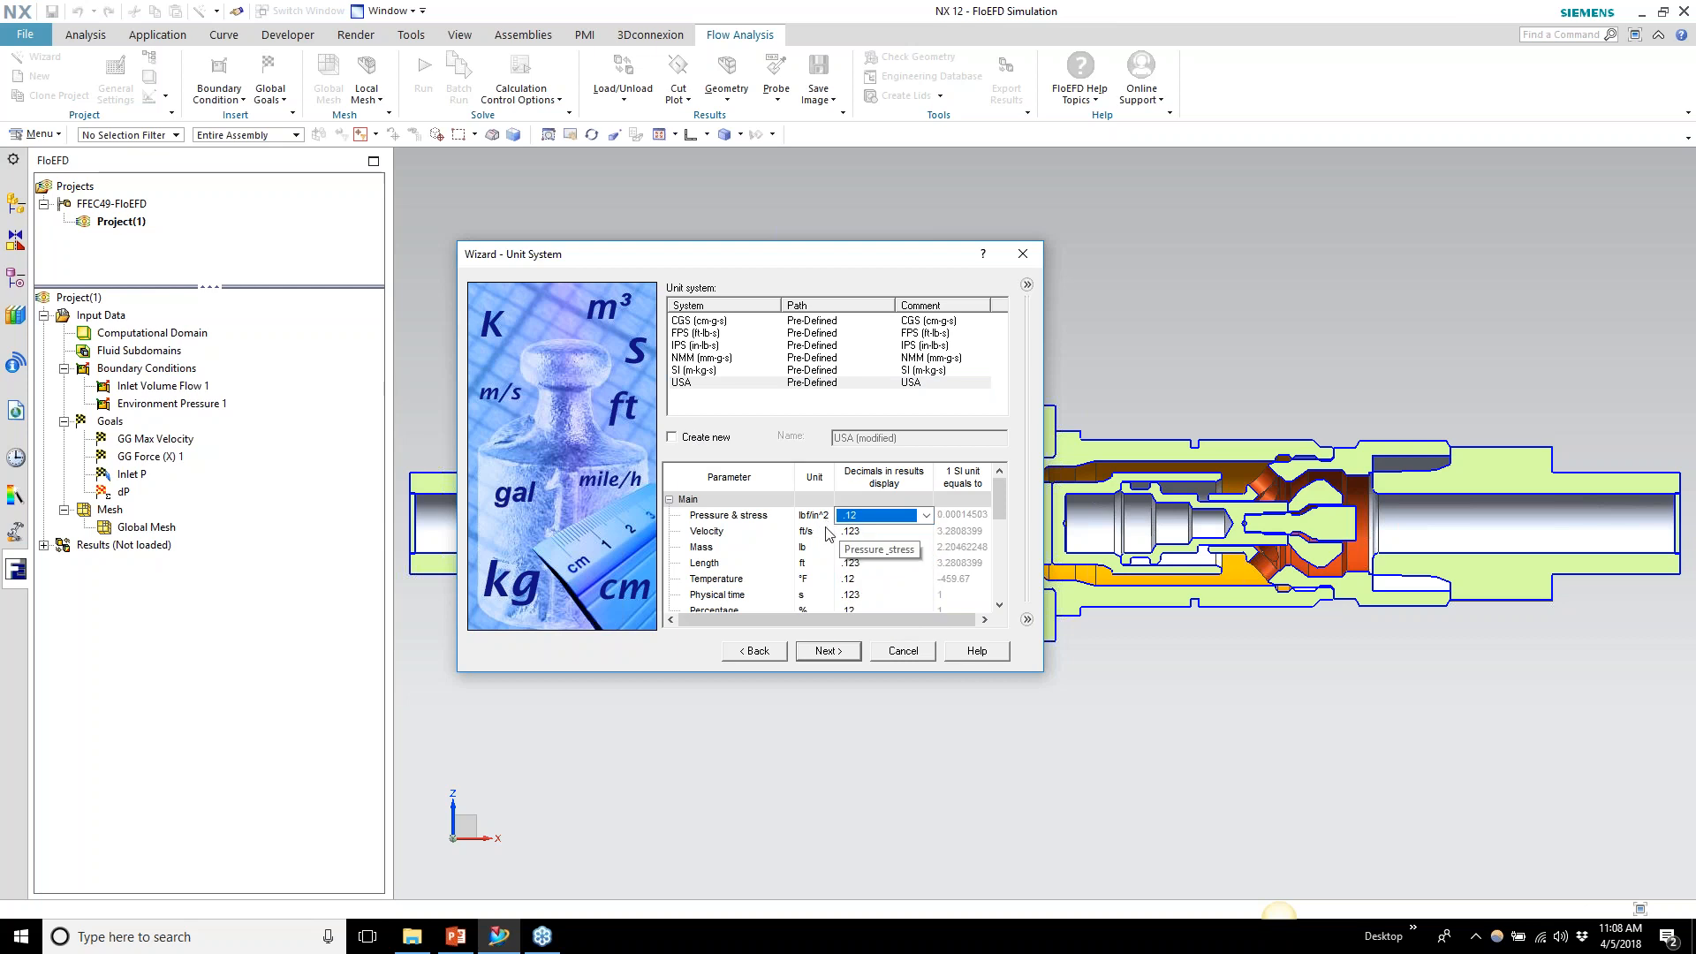
Set the velocity unit to Foot/minute in the project's unit system
left_click(825, 533)
left_click(826, 532)
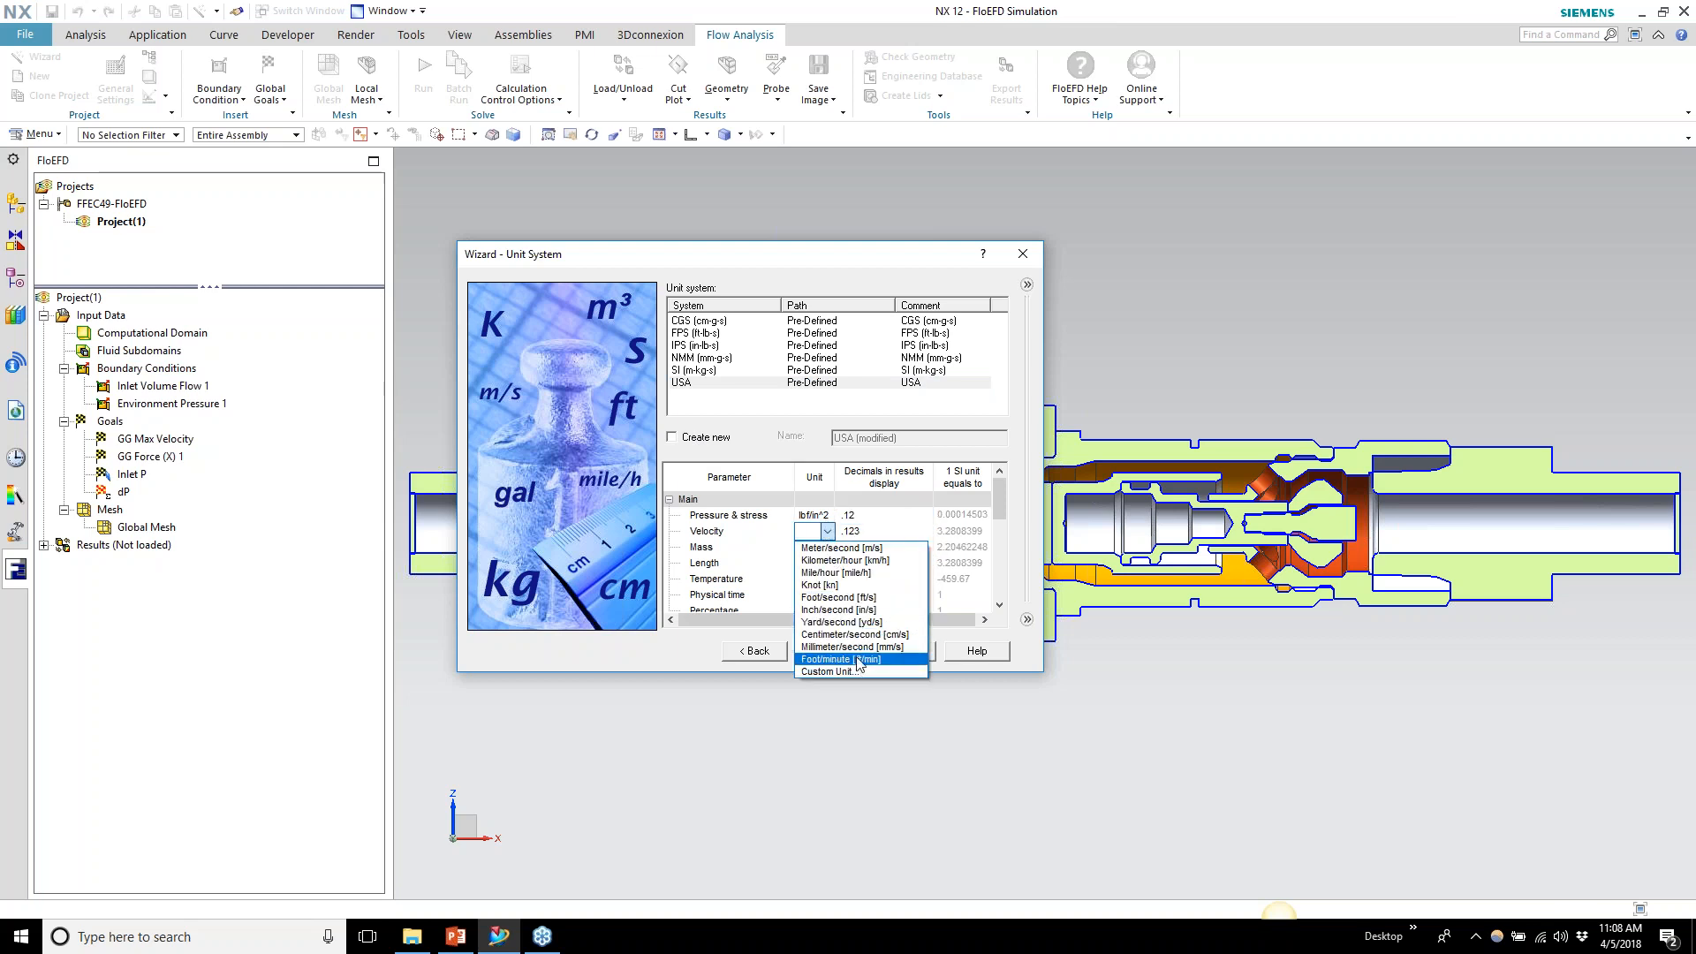
left_click(858, 661)
Set the volume flow rate unit under Loads&Motion to Gallon (US)/minute
left_click_drag(1003, 495, 1000, 536)
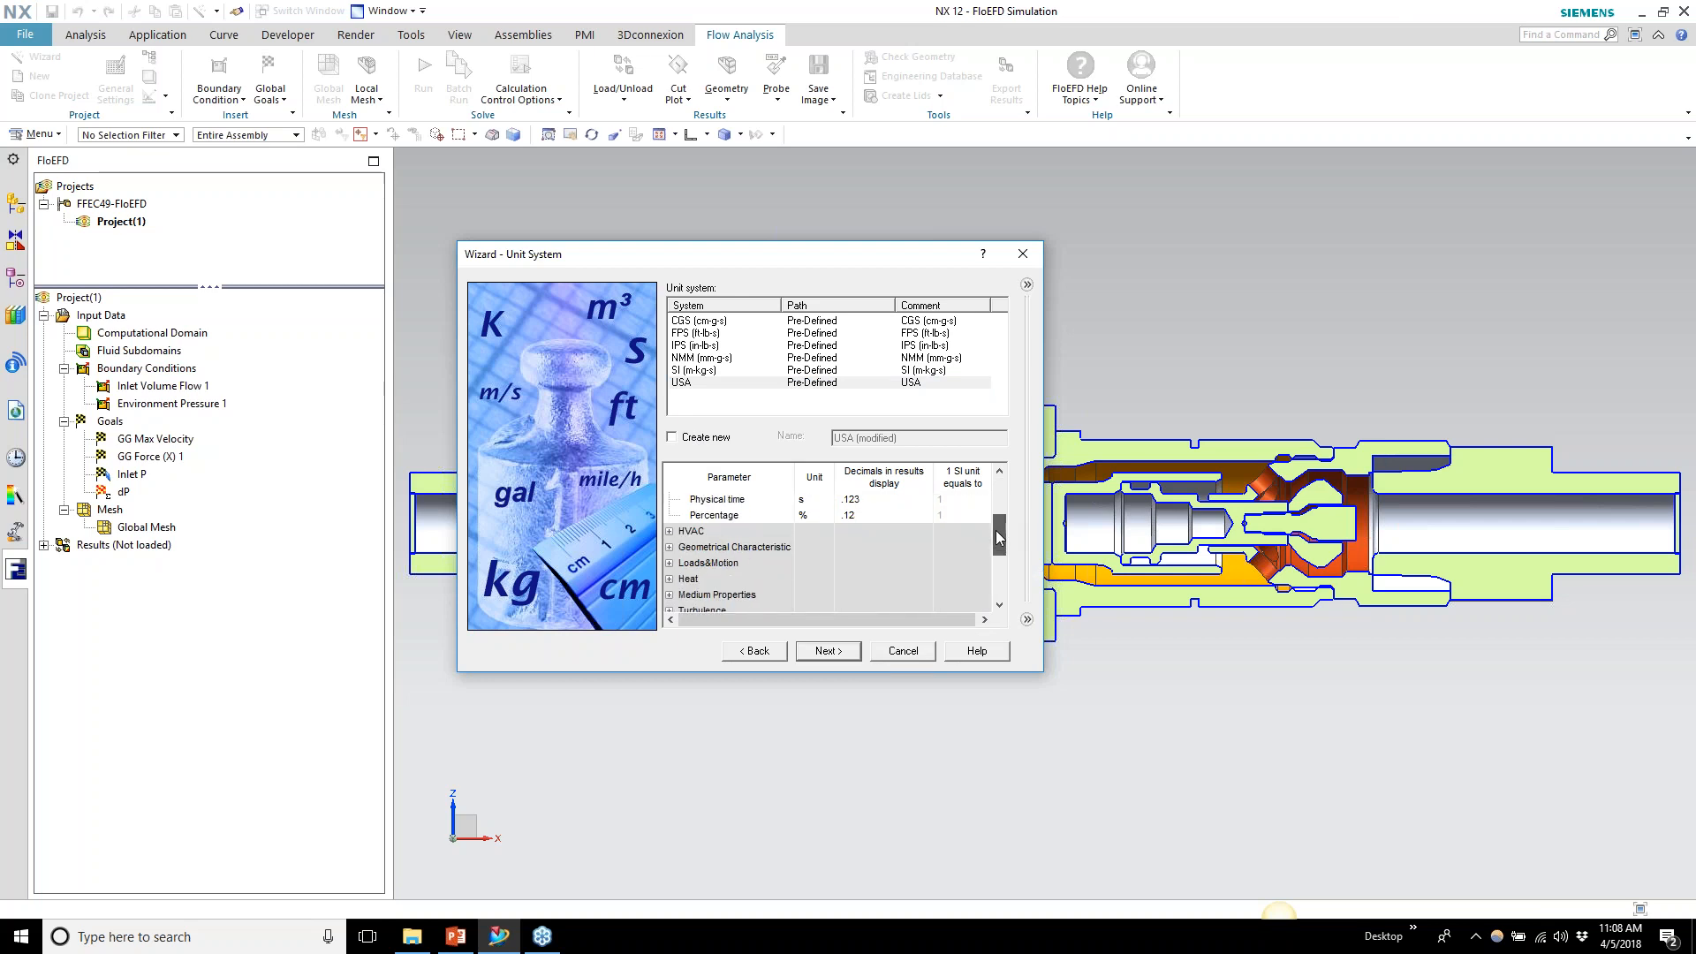
left_click(670, 564)
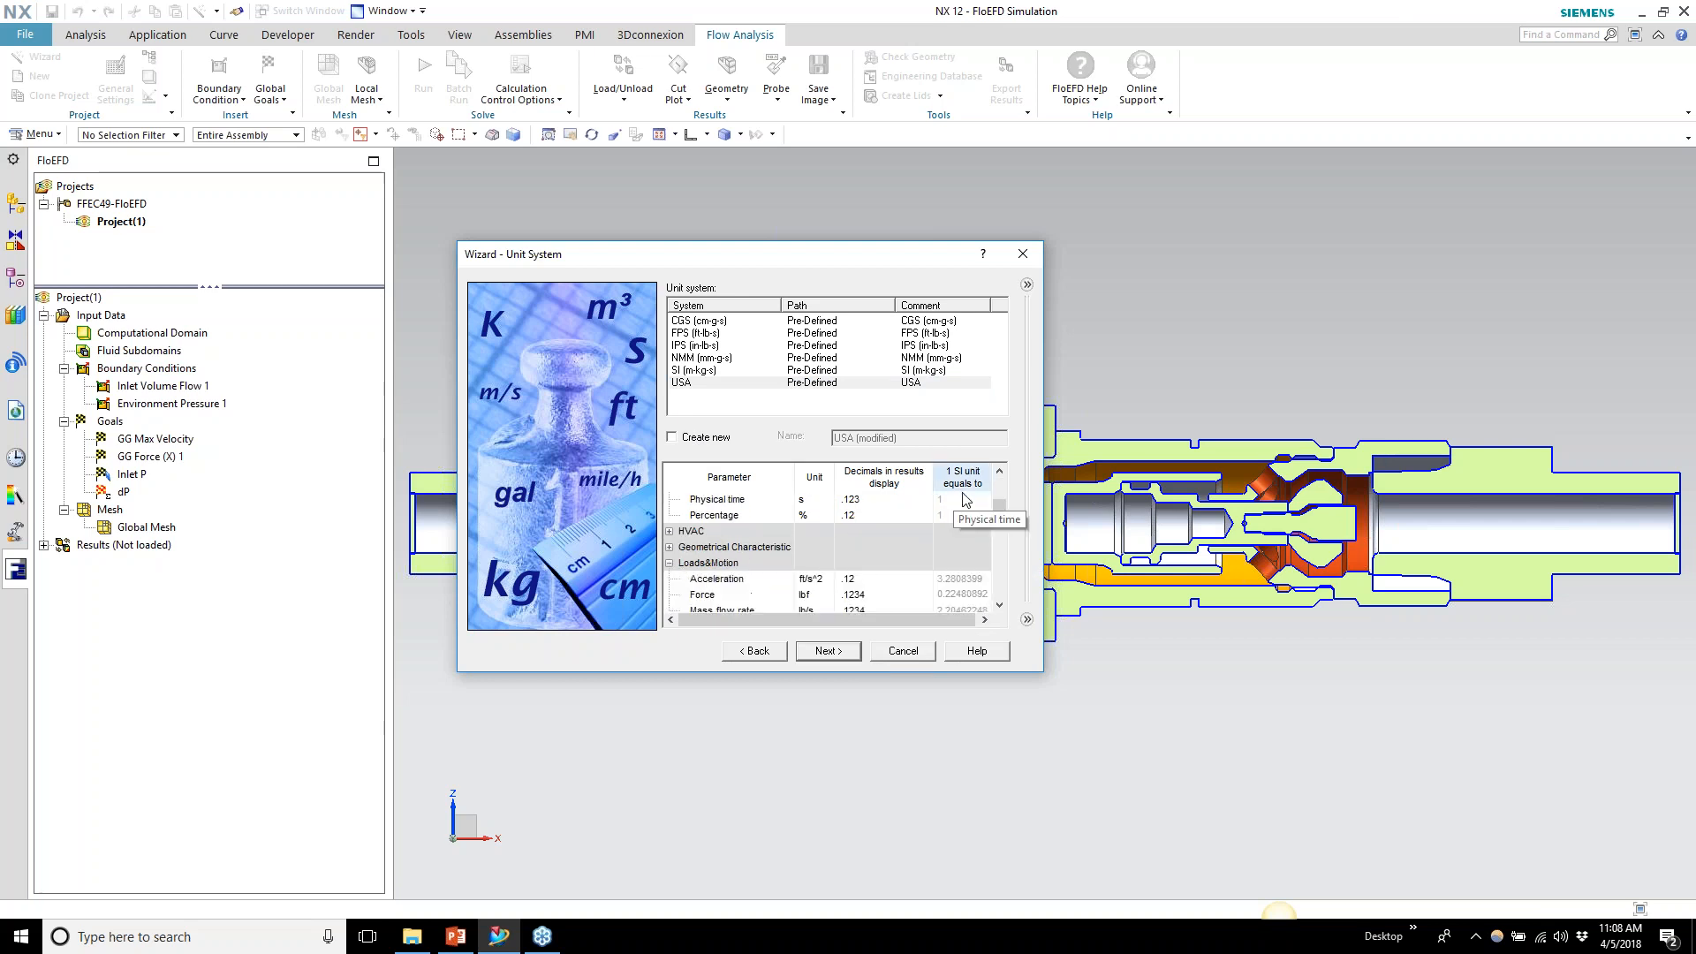
left_click_drag(1000, 511, 1001, 537)
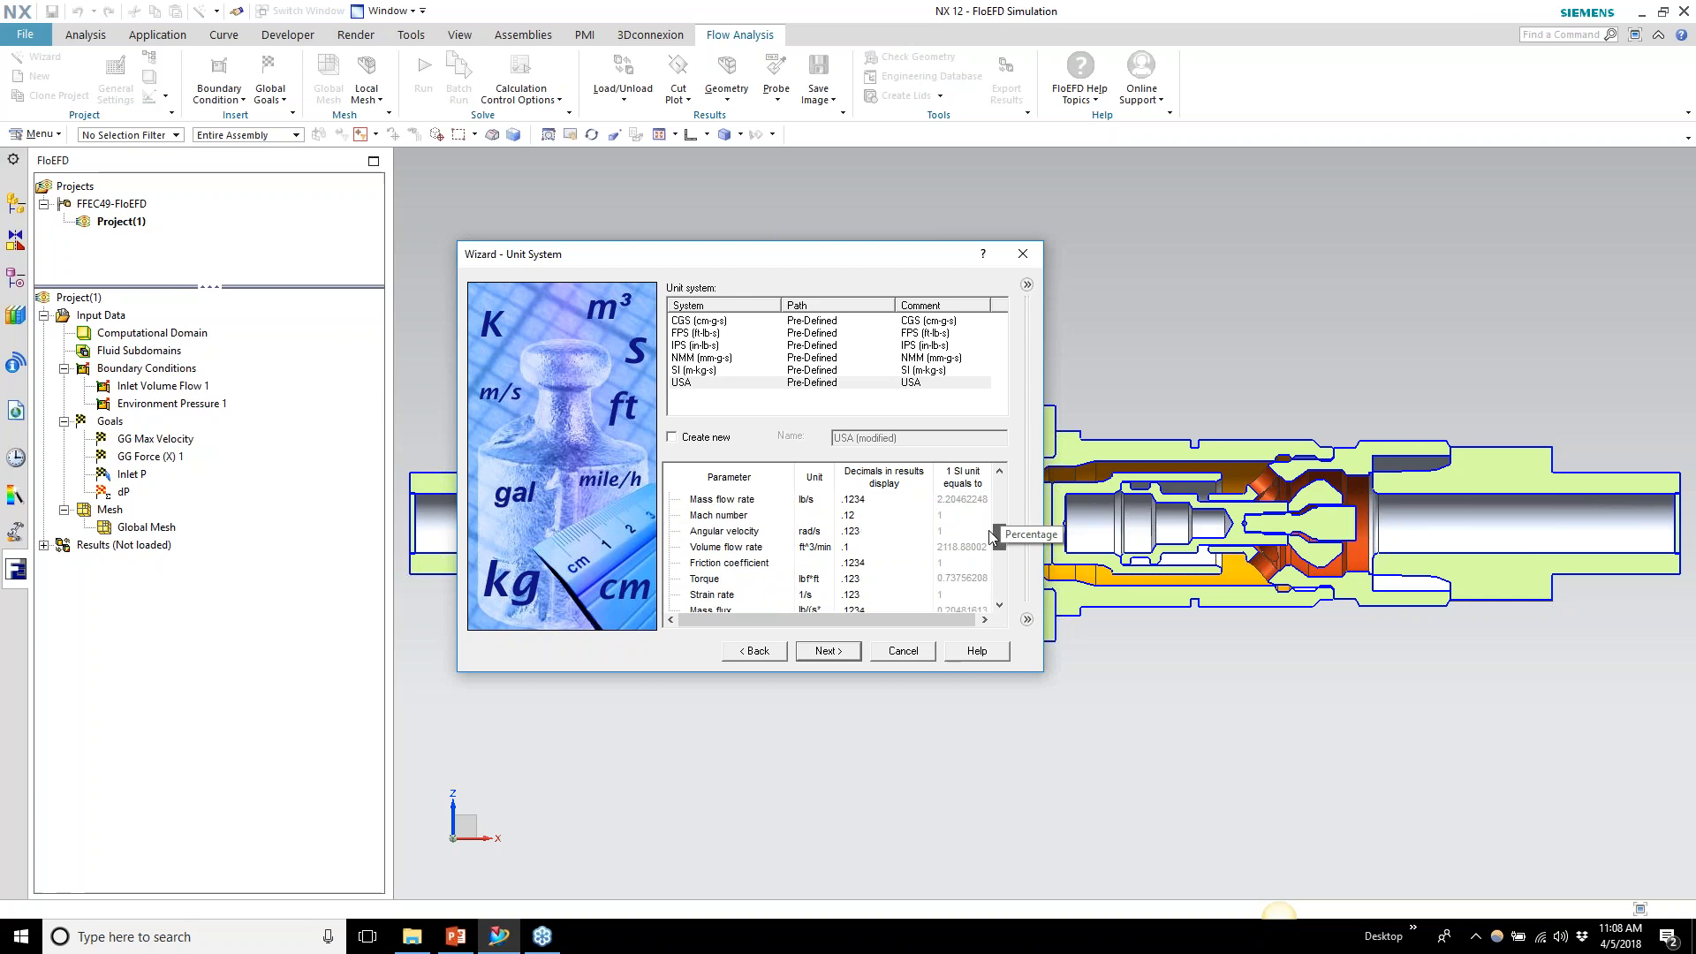
left_click(826, 548)
left_click(825, 548)
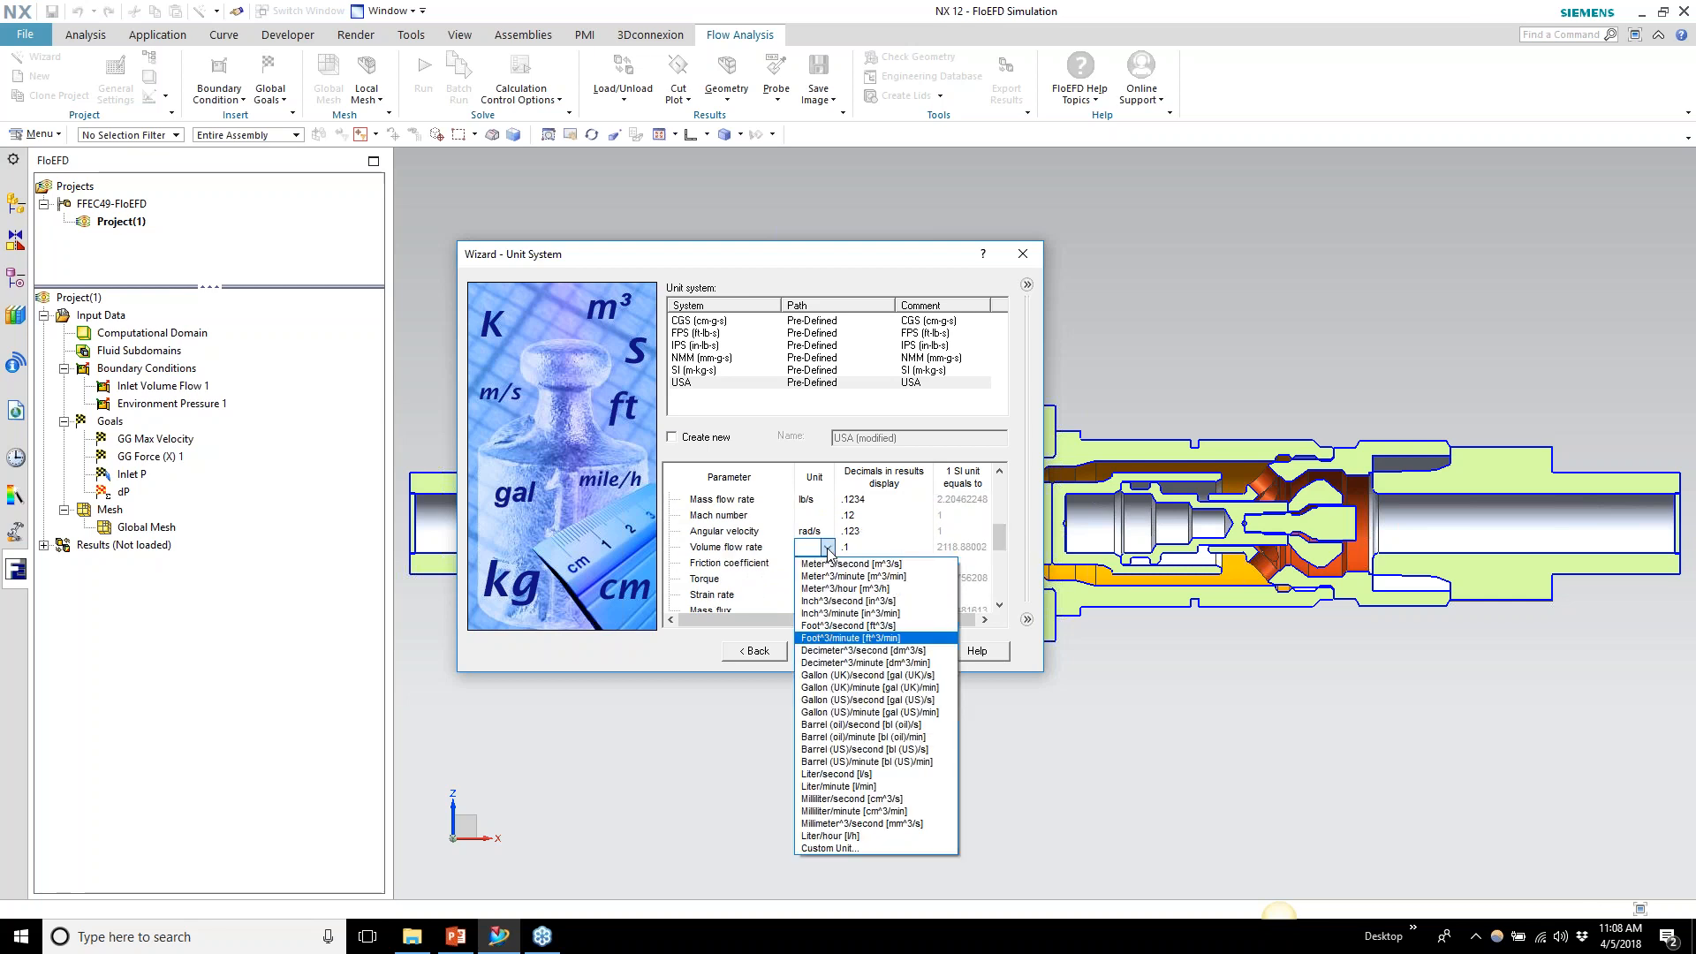
left_click(906, 712)
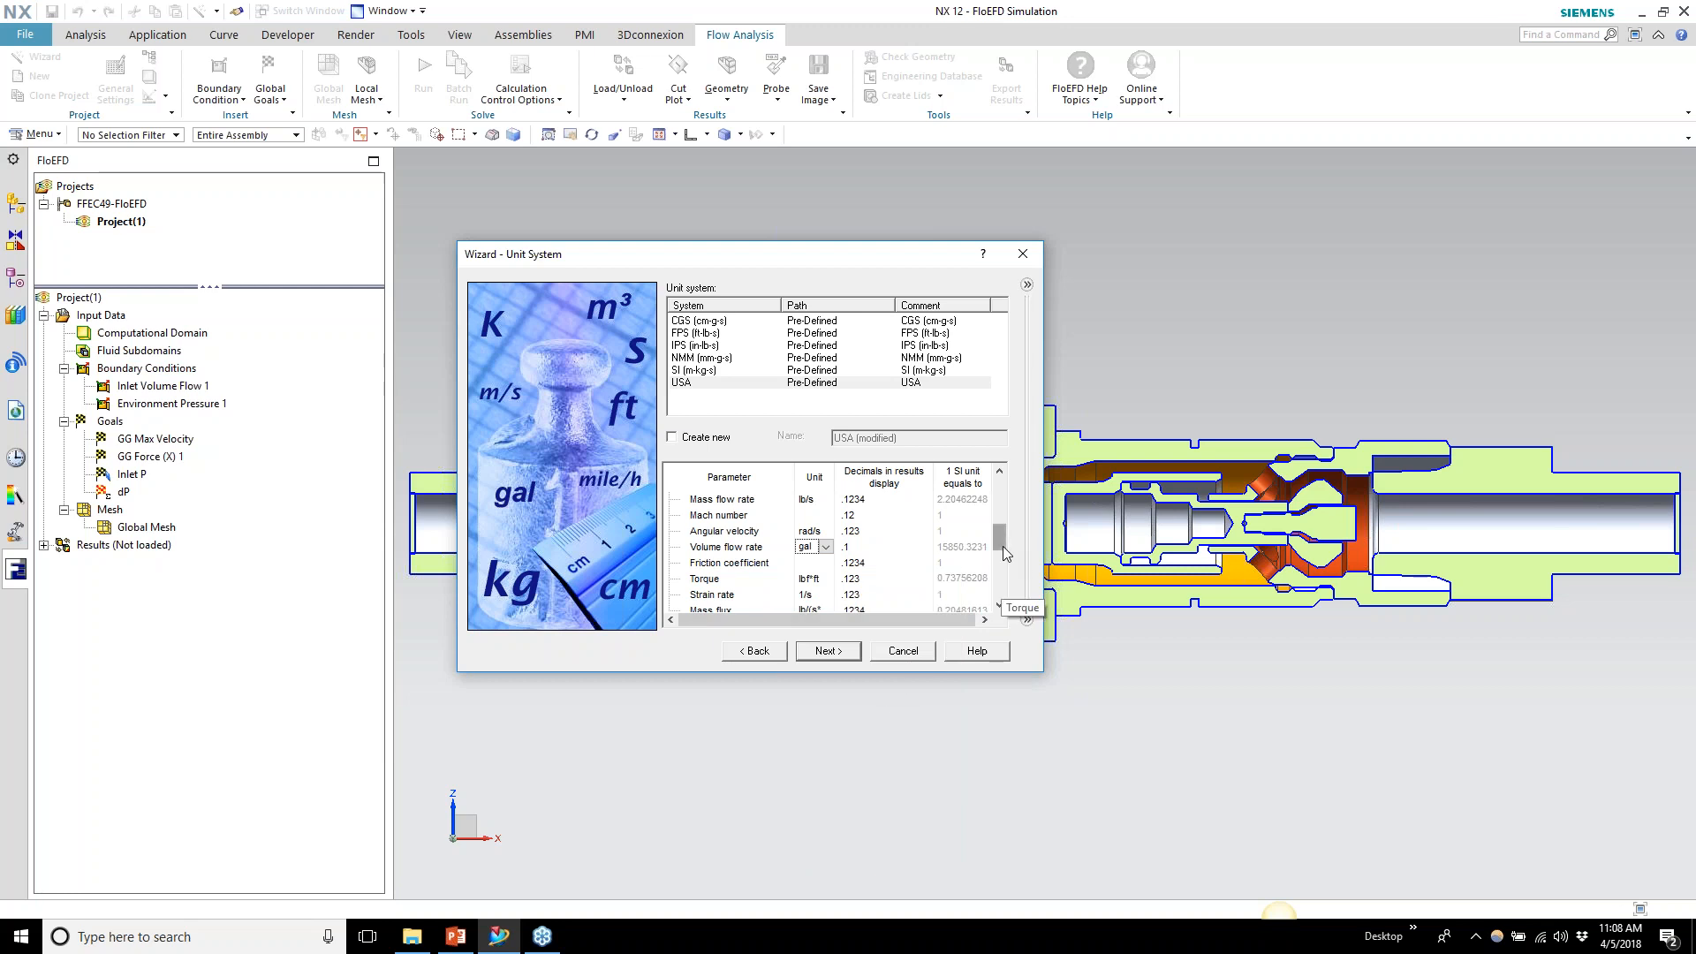
scroll(1003, 543, "up", 5)
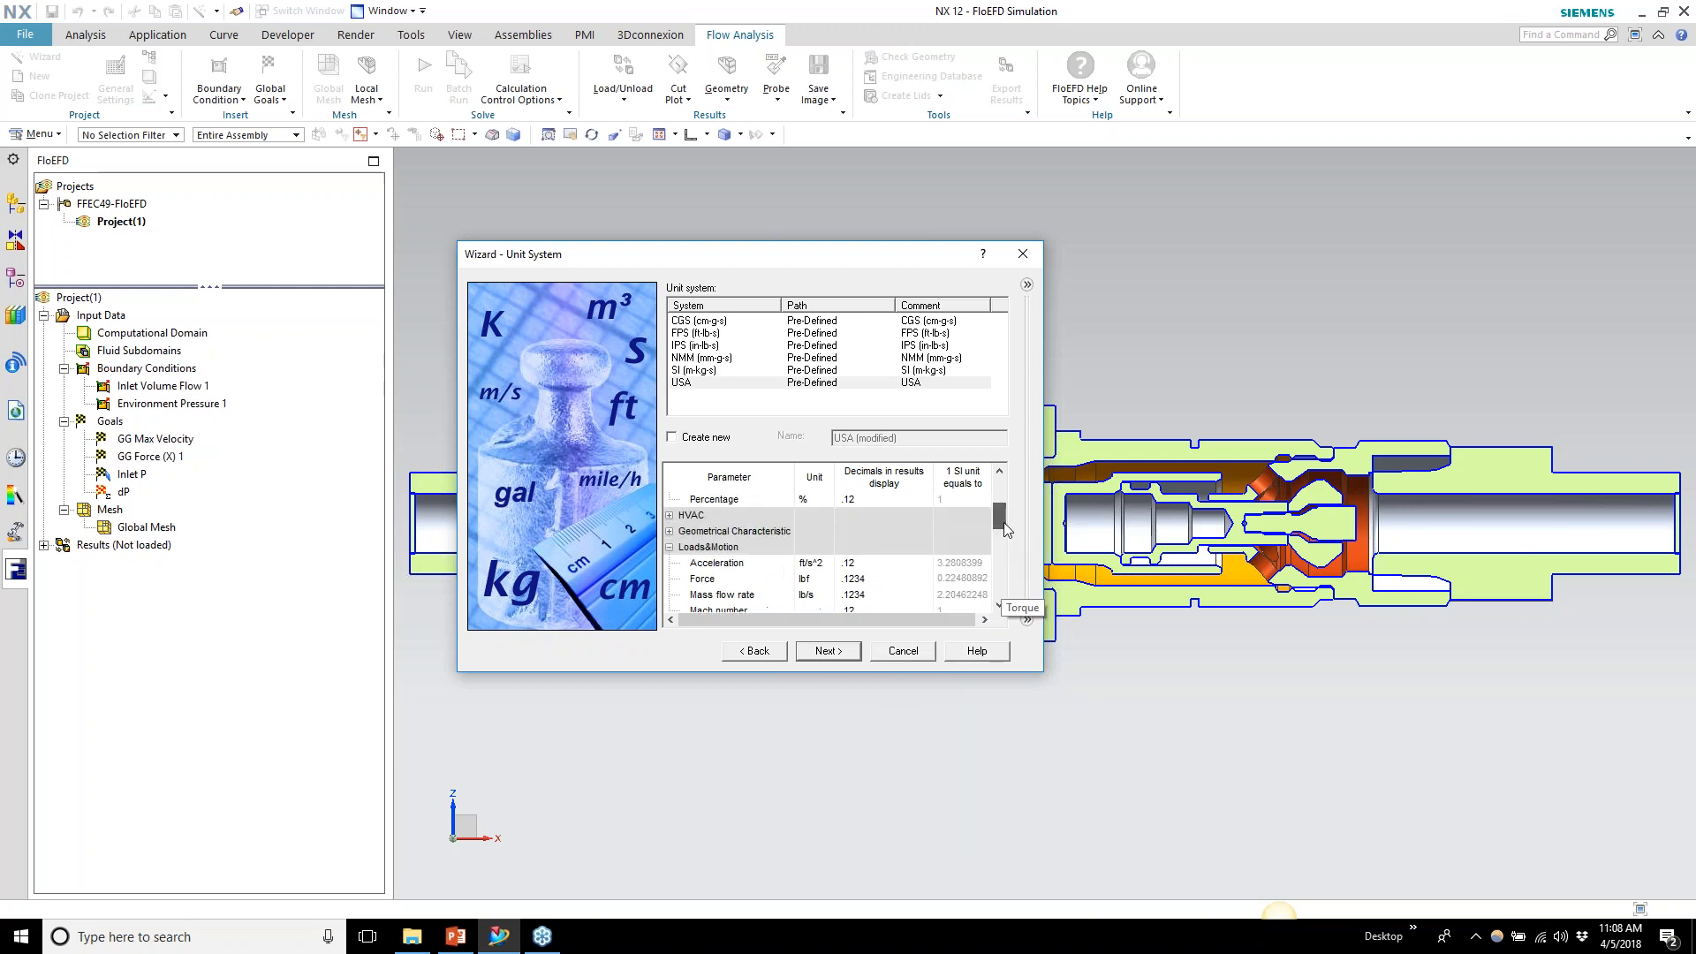
Keep the internal analysis type that excludes cavities without flow conditions, and add Water from the liquids as the default project fluid
left_click(812, 654)
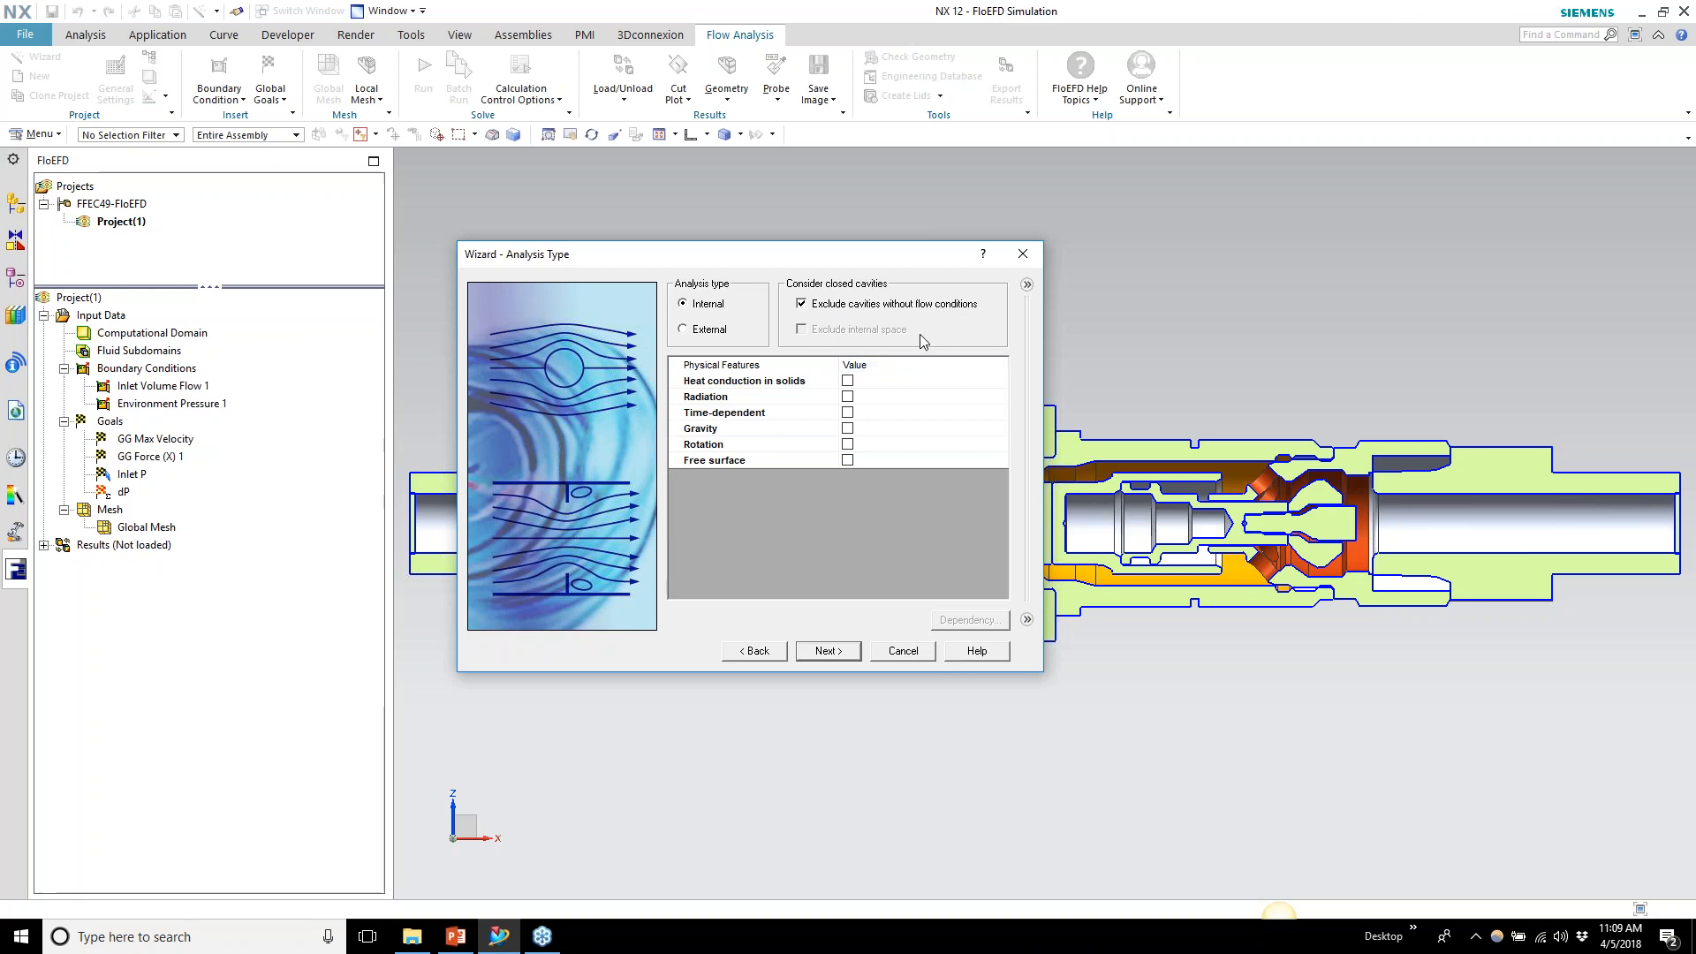
left_click(834, 655)
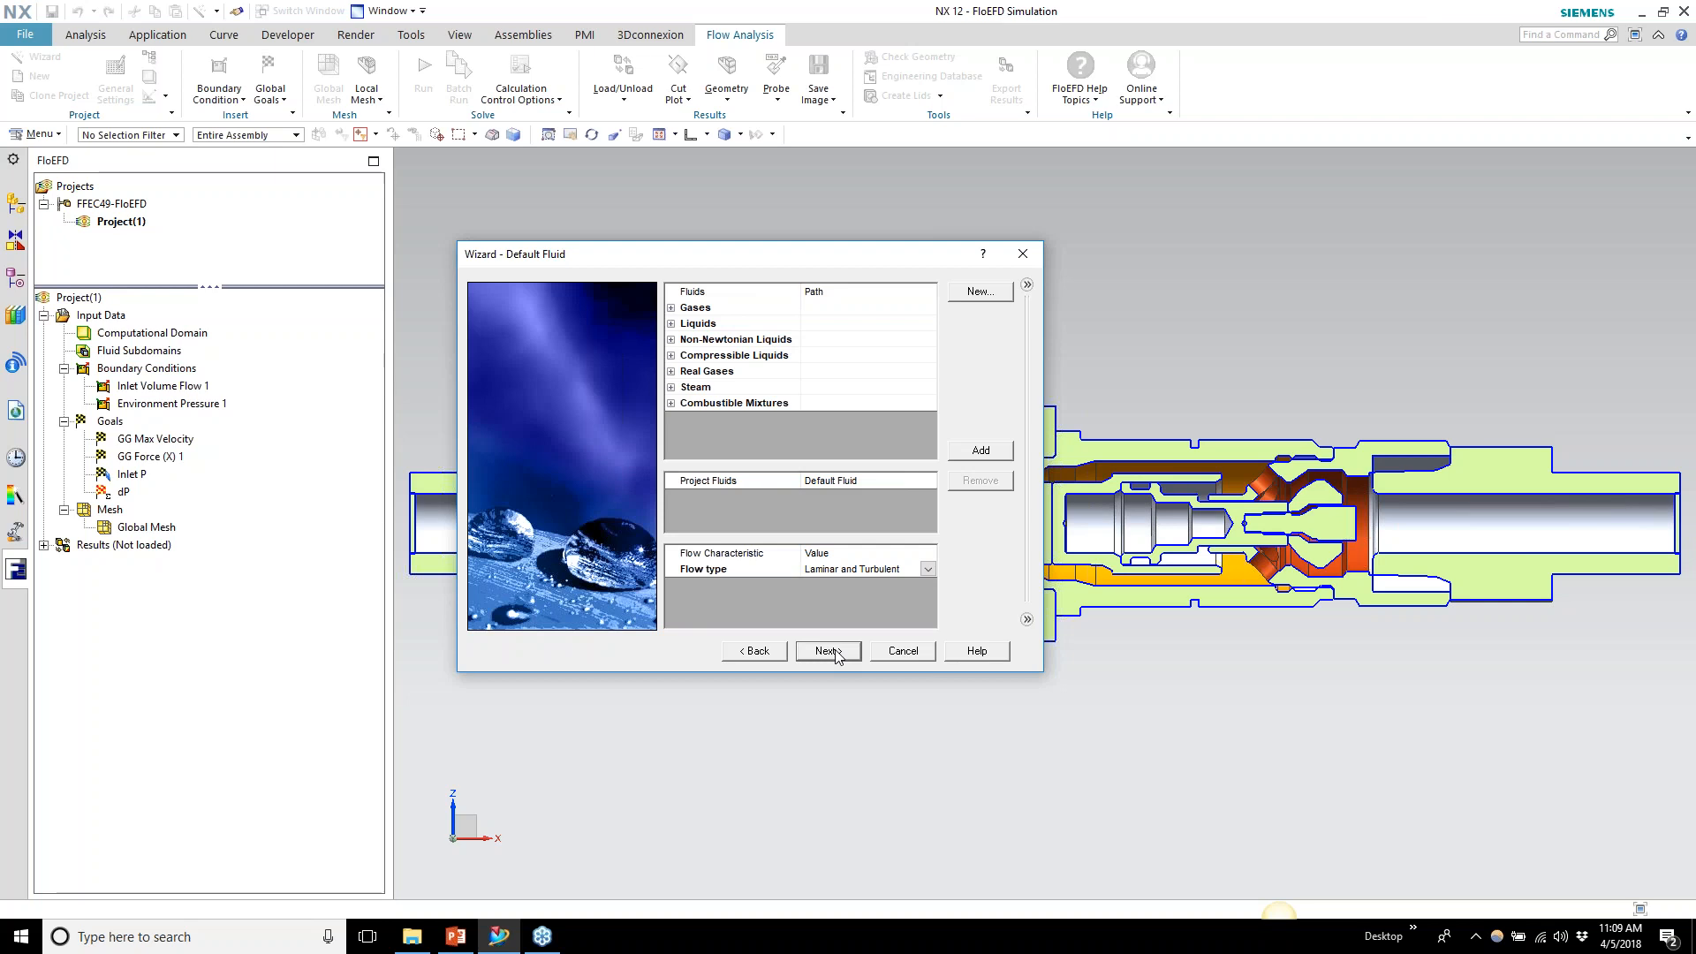
left_click(672, 323)
left_click_drag(925, 325, 918, 411)
double_click(786, 371)
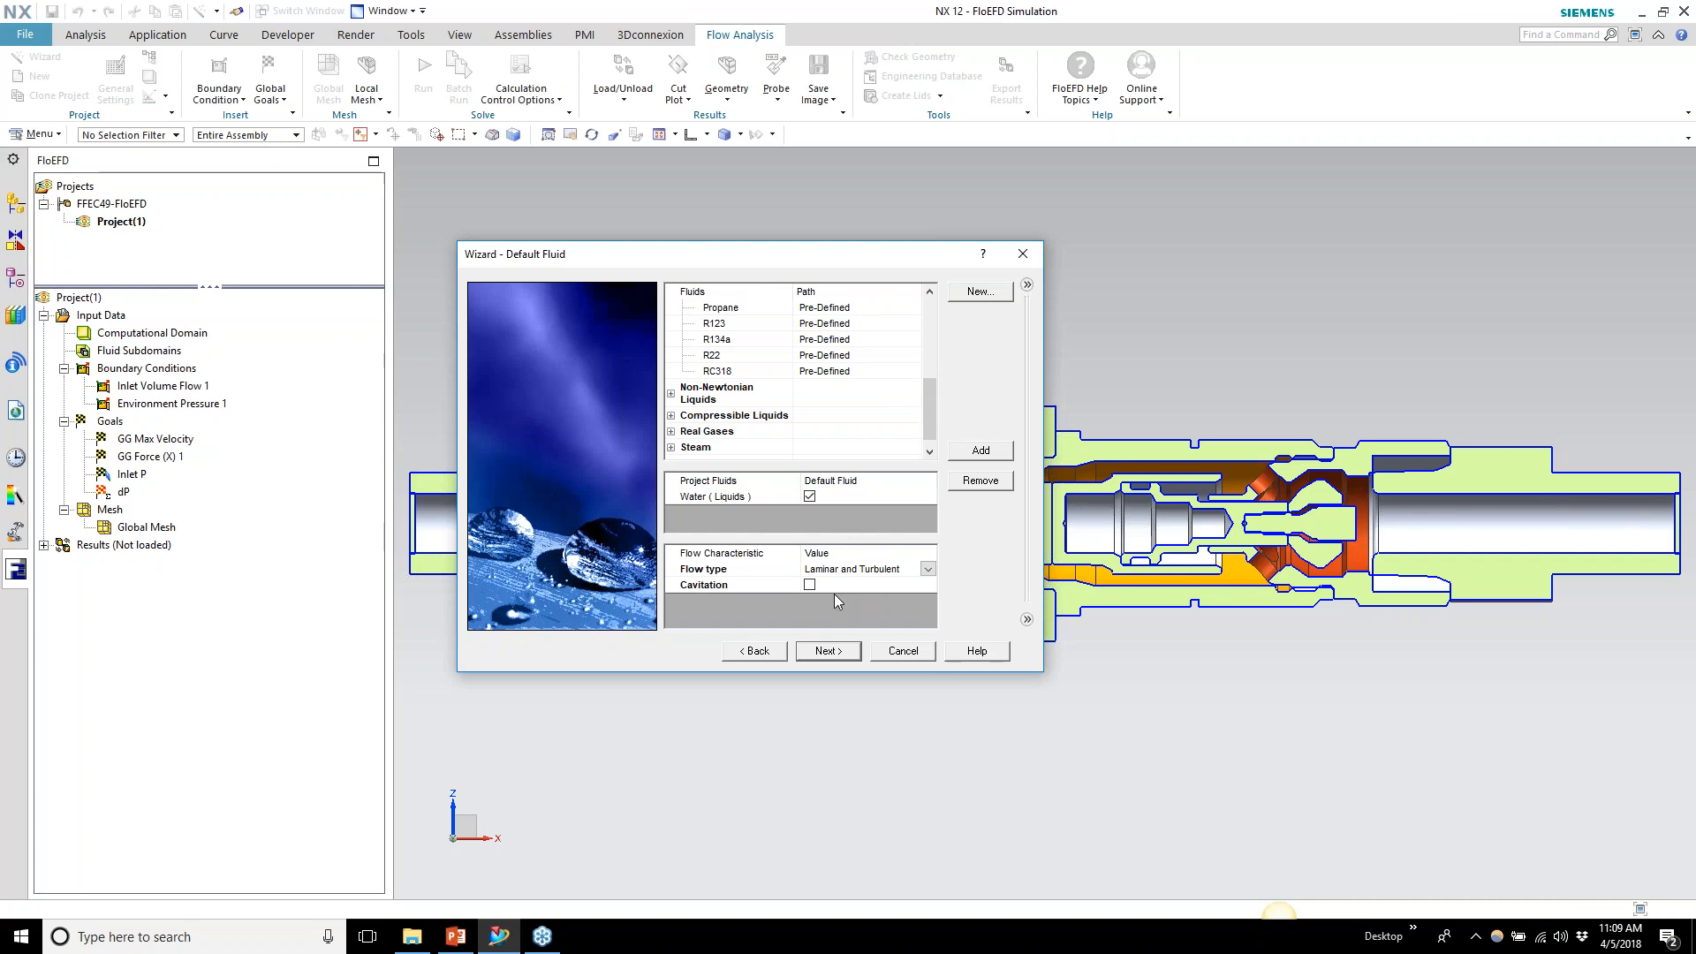
Accept the adiabatic wall condition with zero roughness and the default initial conditions, and finish creating the wizard project
left_click(827, 651)
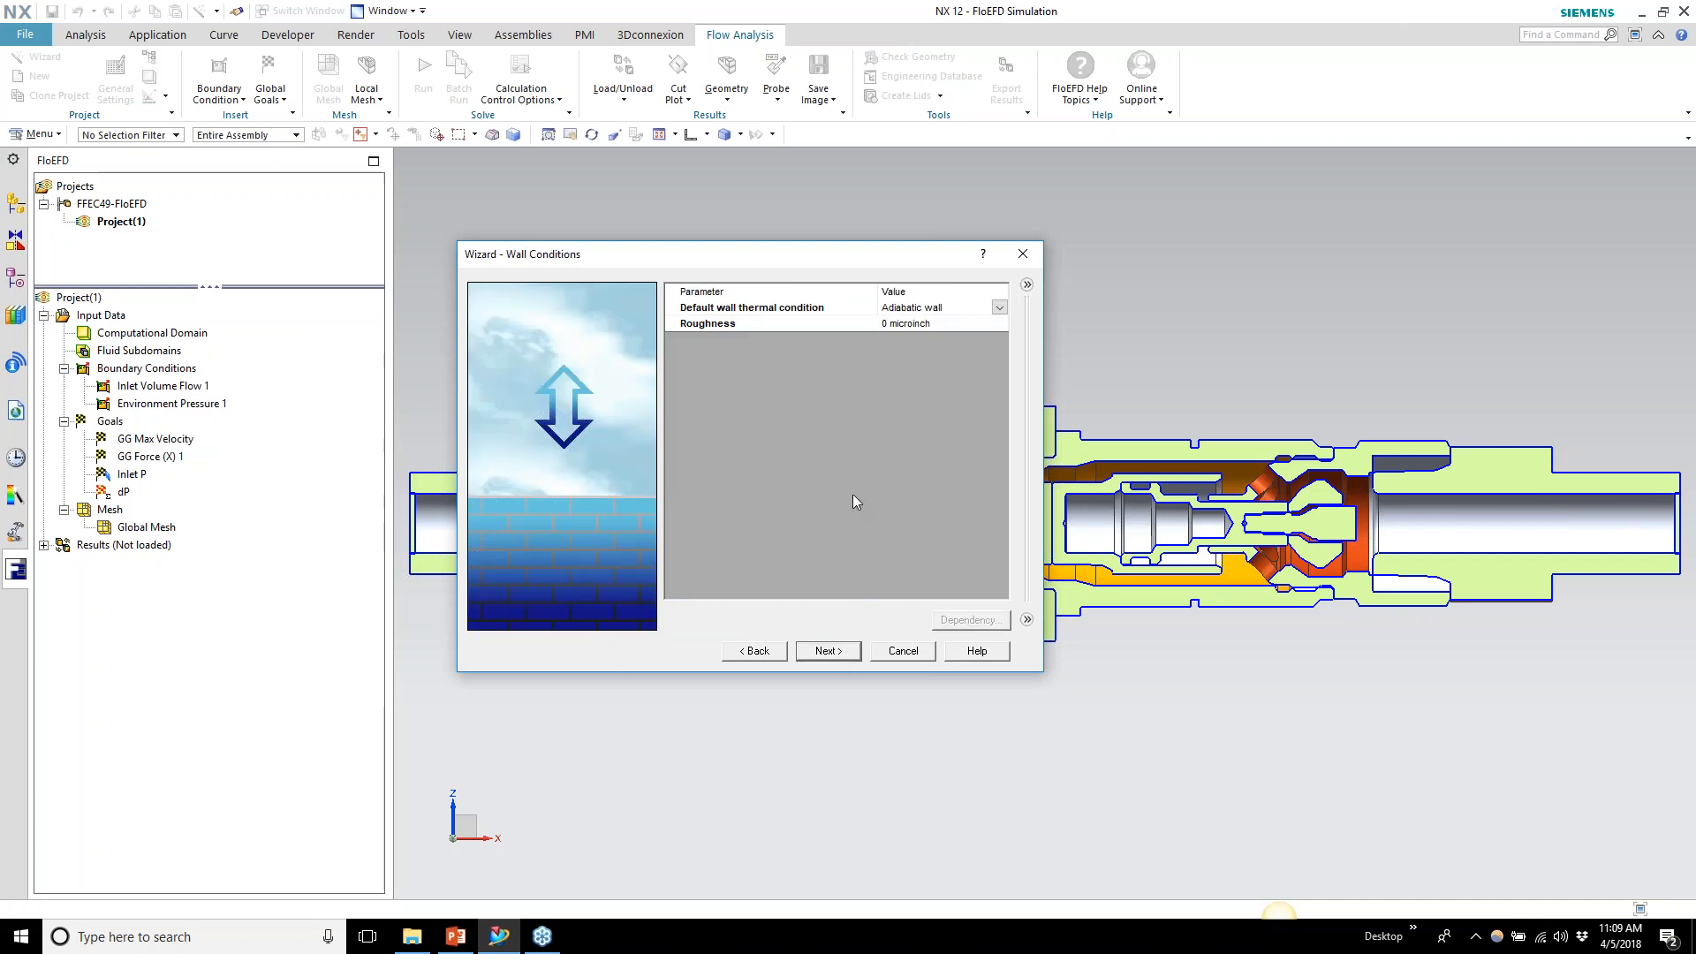
left_click(831, 653)
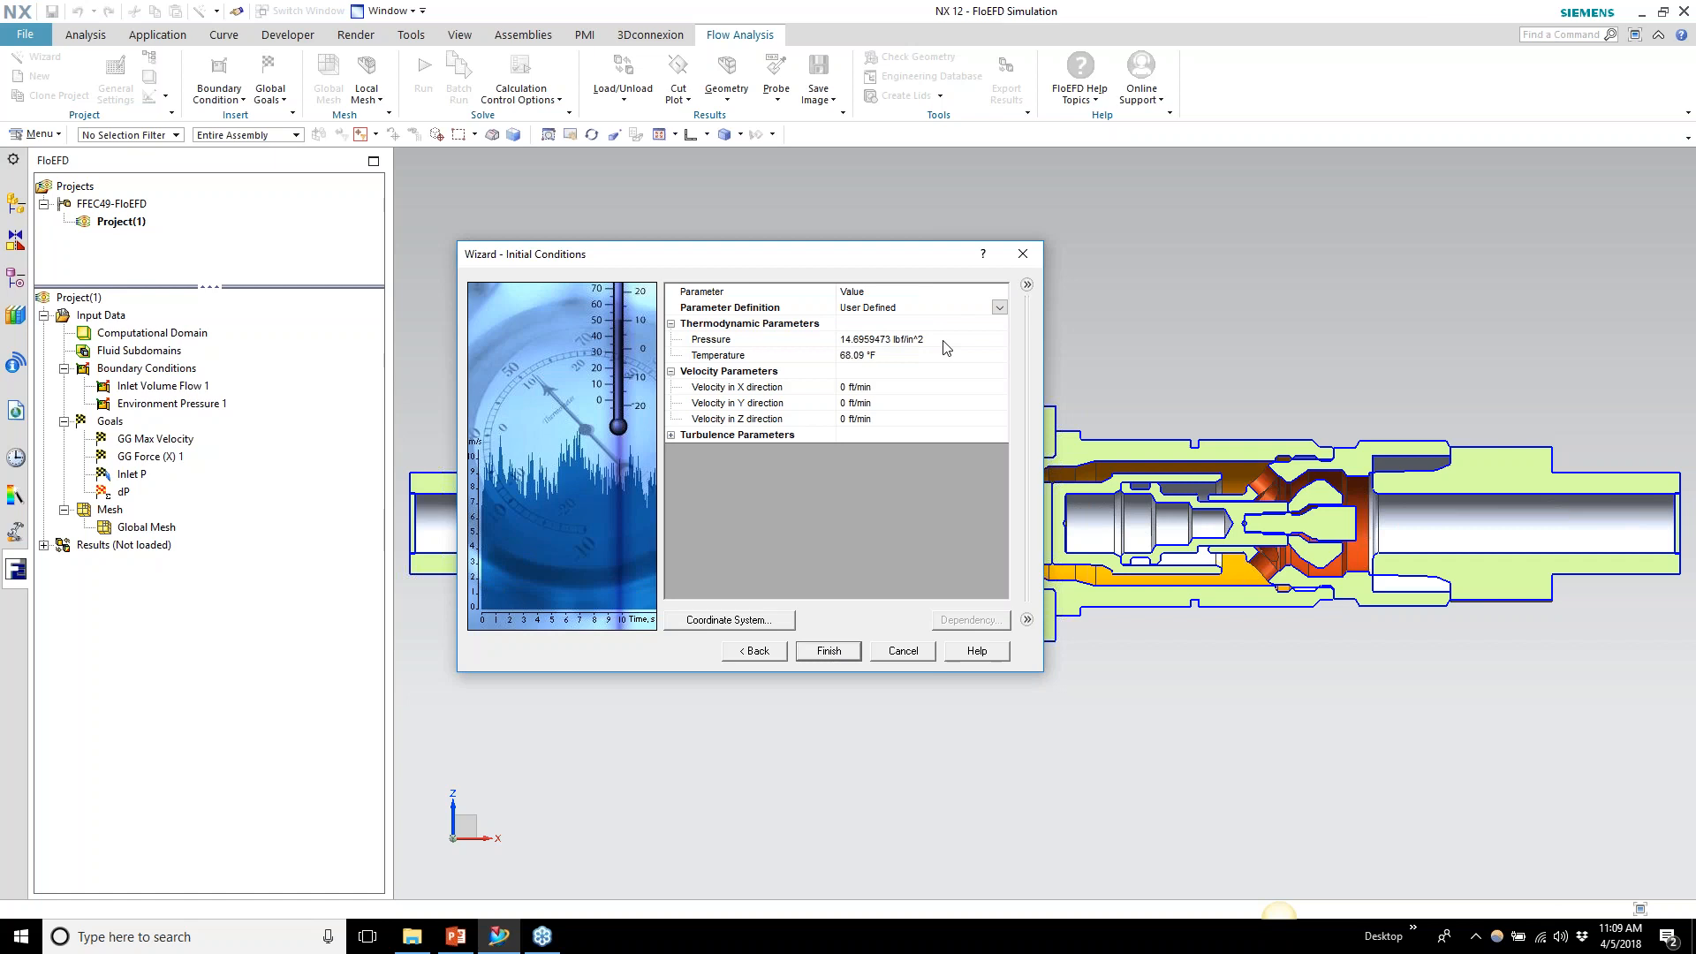
left_click(830, 651)
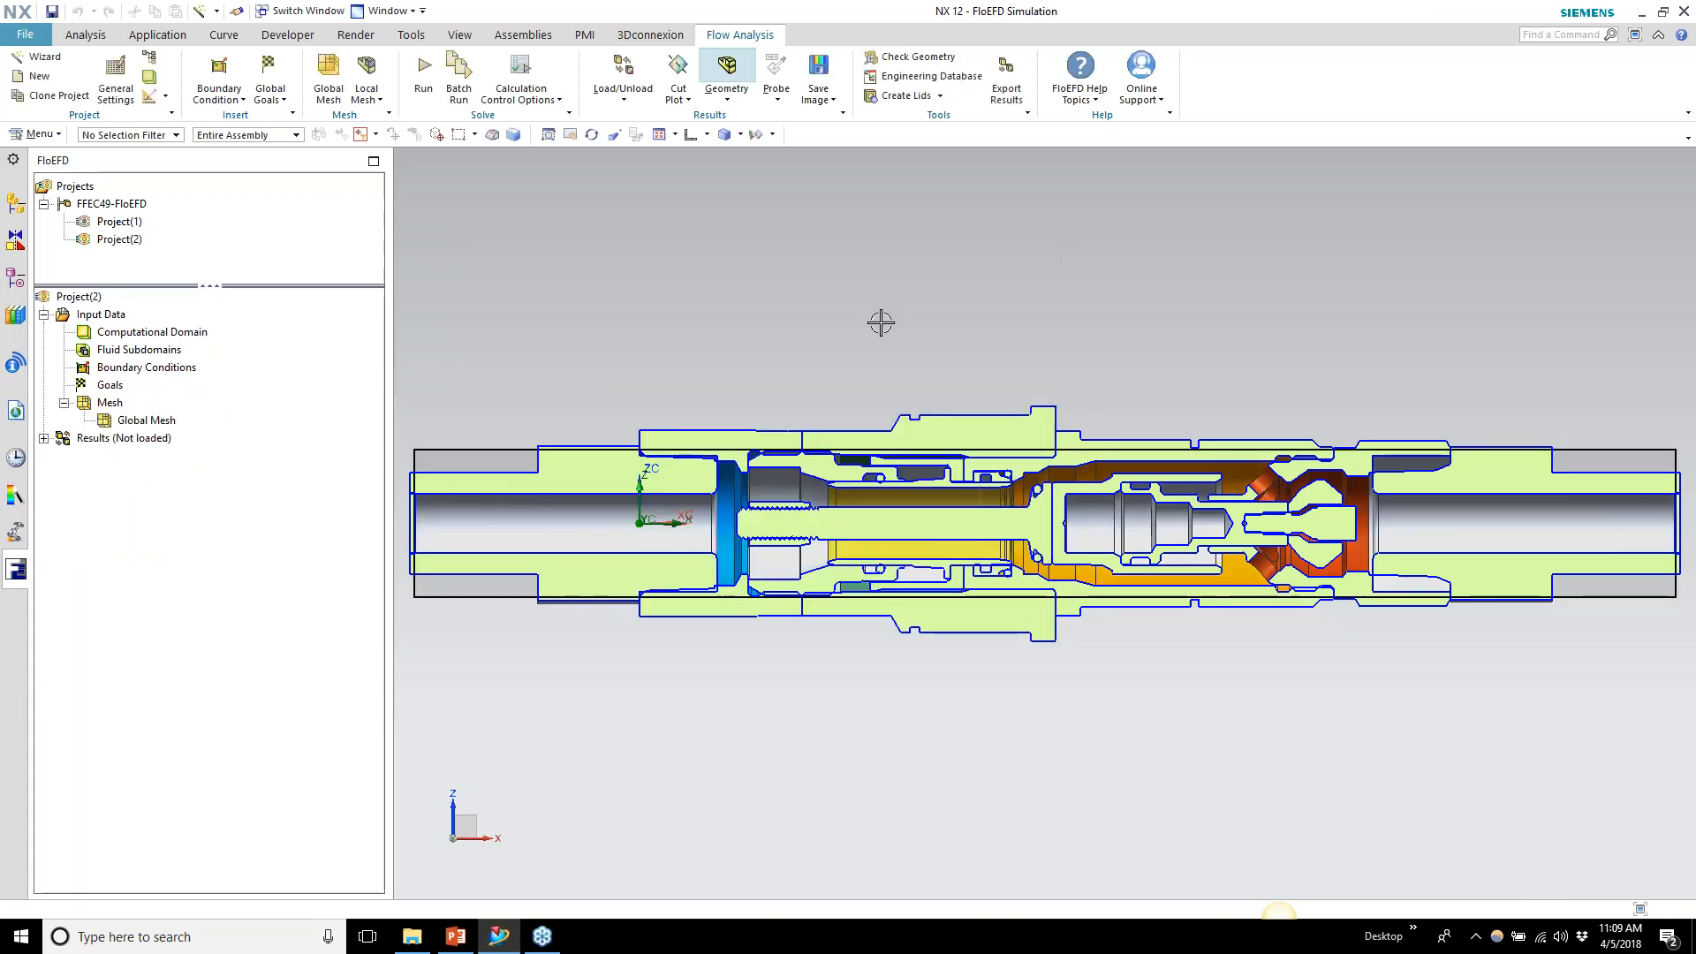
Orient the sectioned assembly in a trimetric view and hide the computational domain of Project(2)
key("Home")
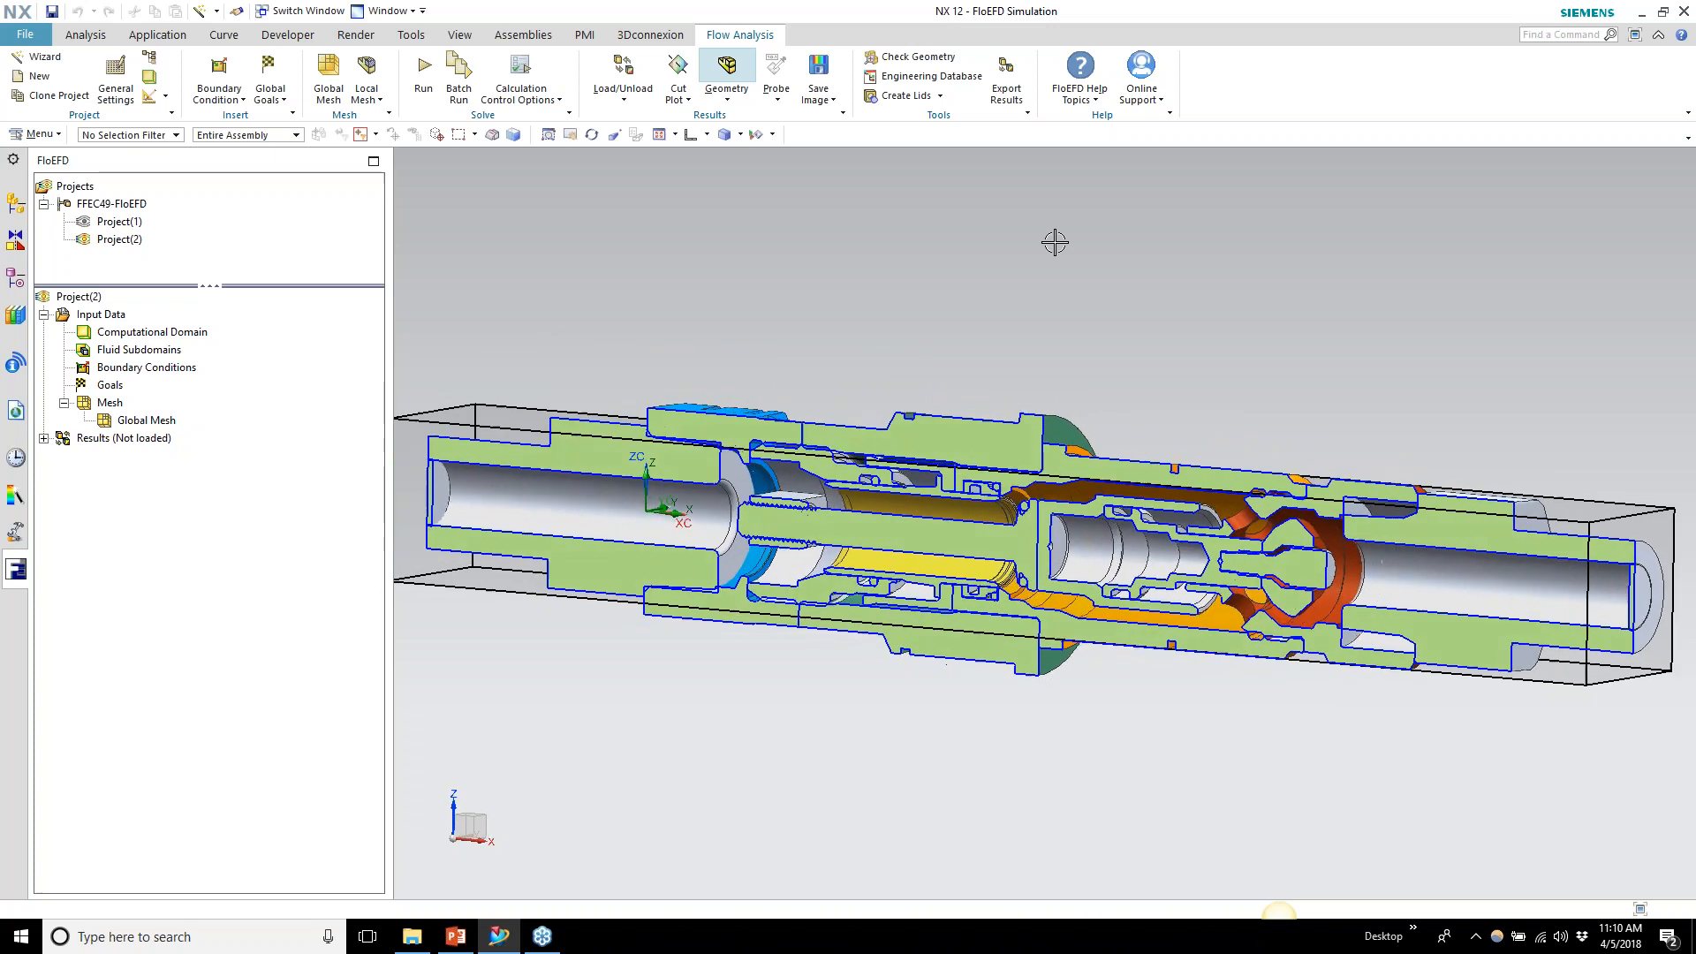
right_click(187, 341)
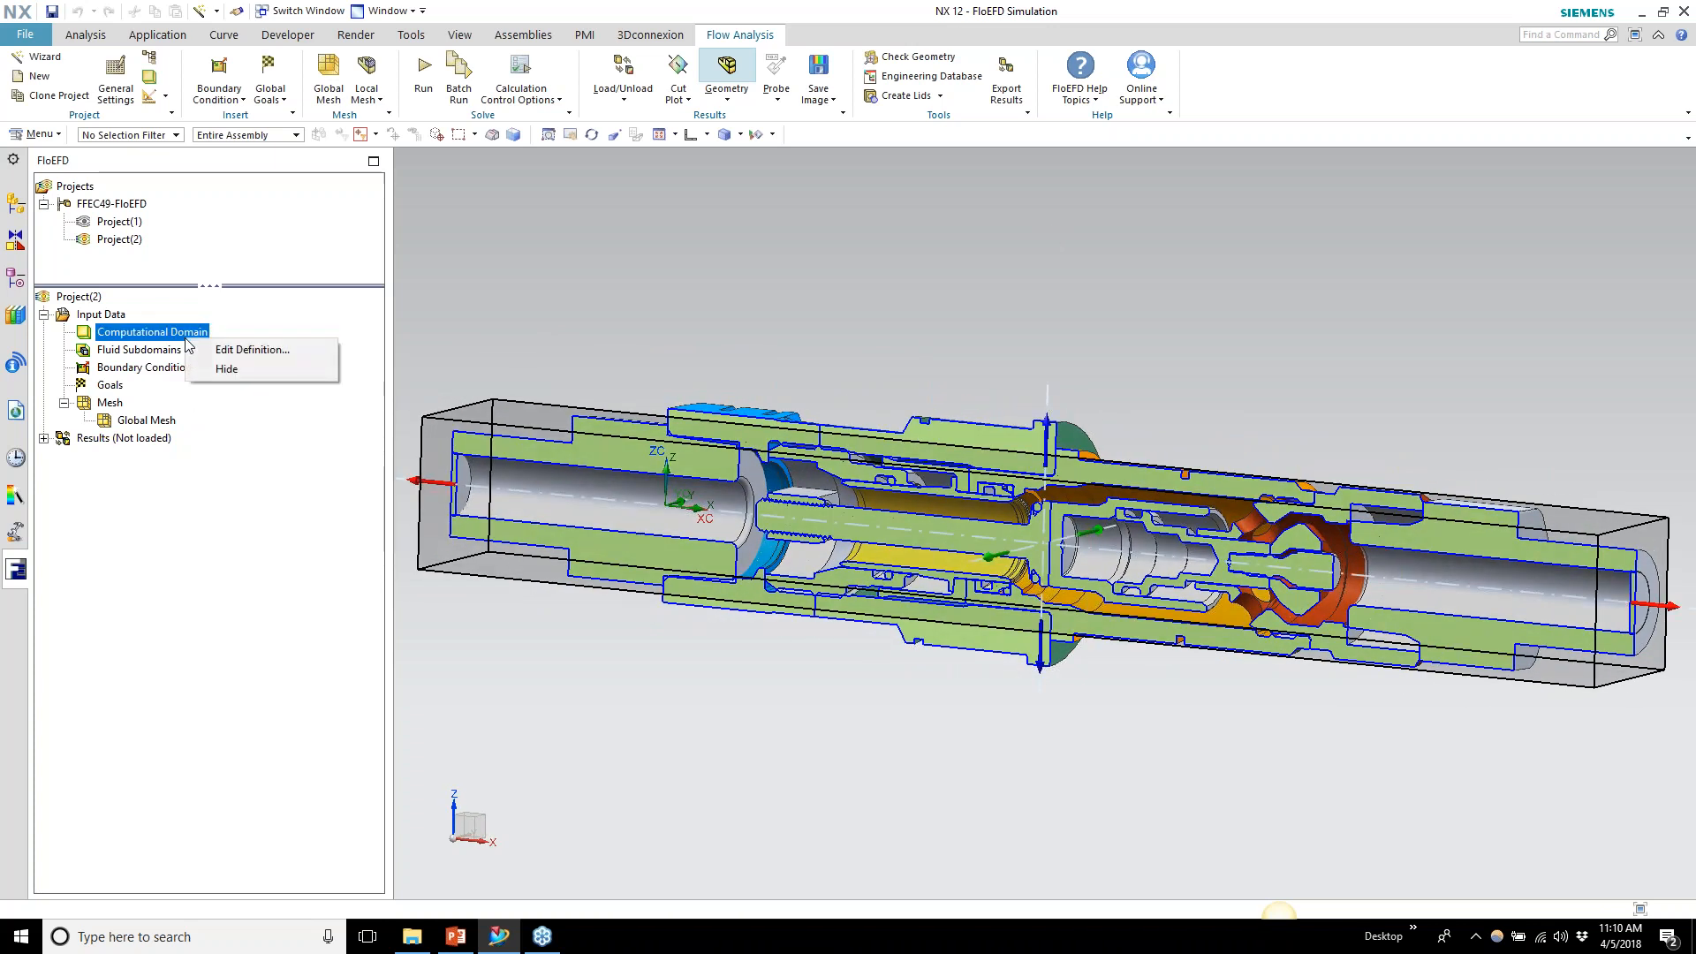
left_click(219, 369)
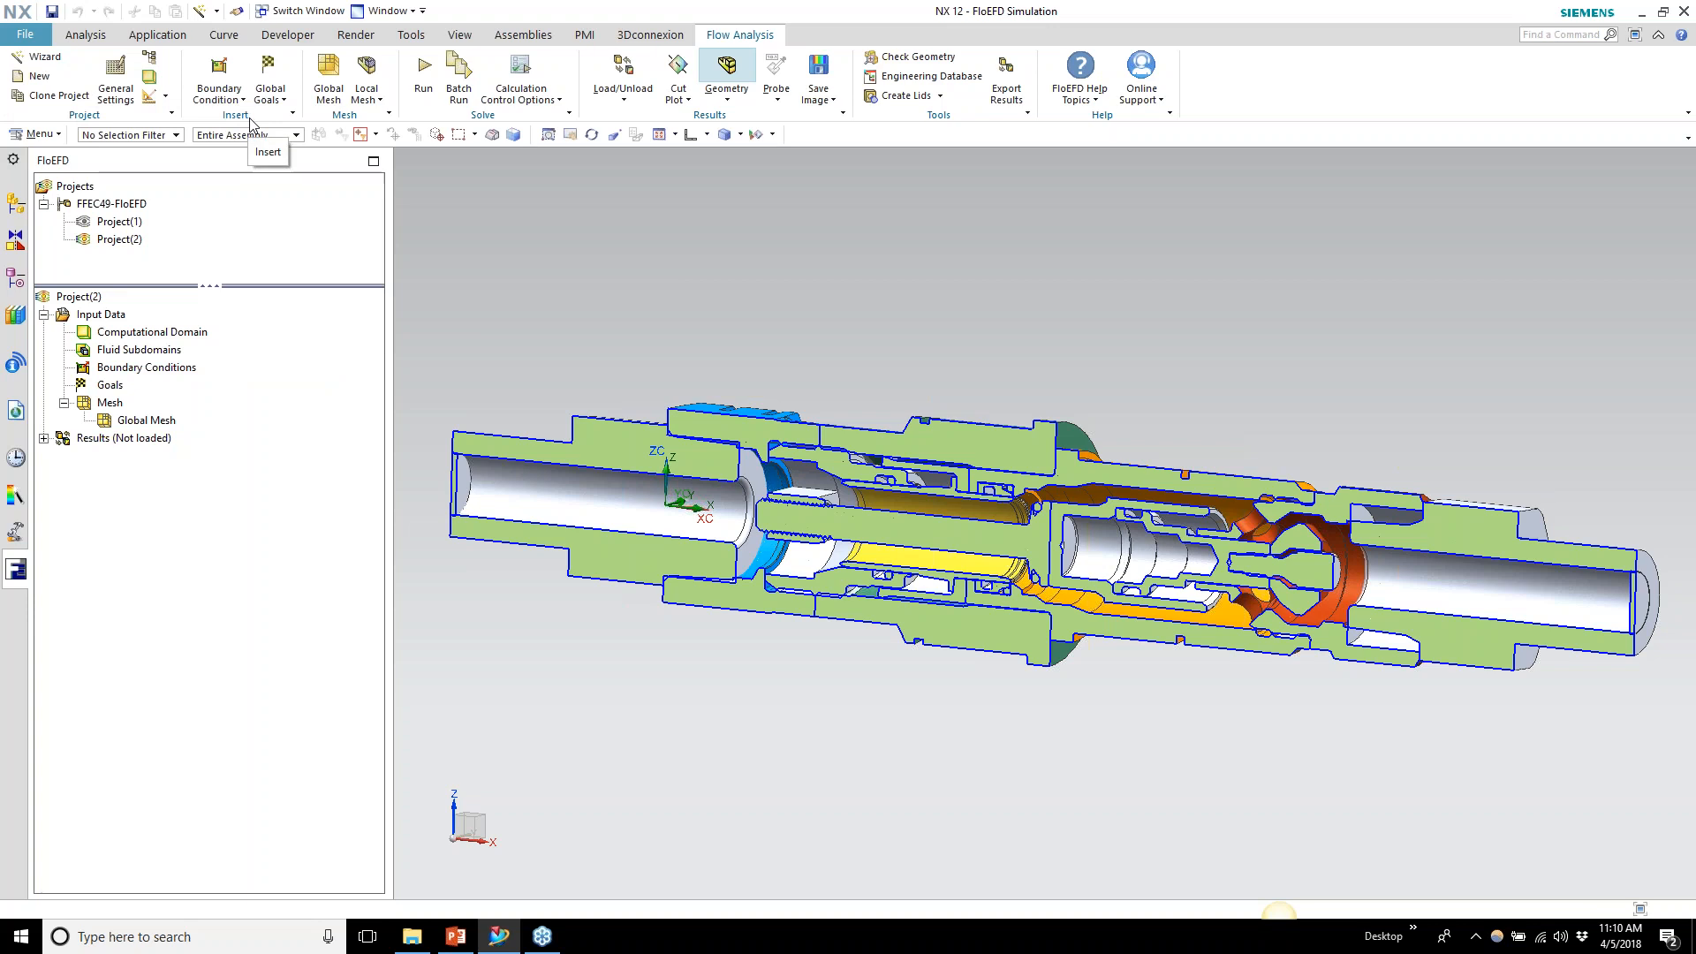
Start a new boundary condition and select the inner face of LID1 at the inlet end
left_click(228, 99)
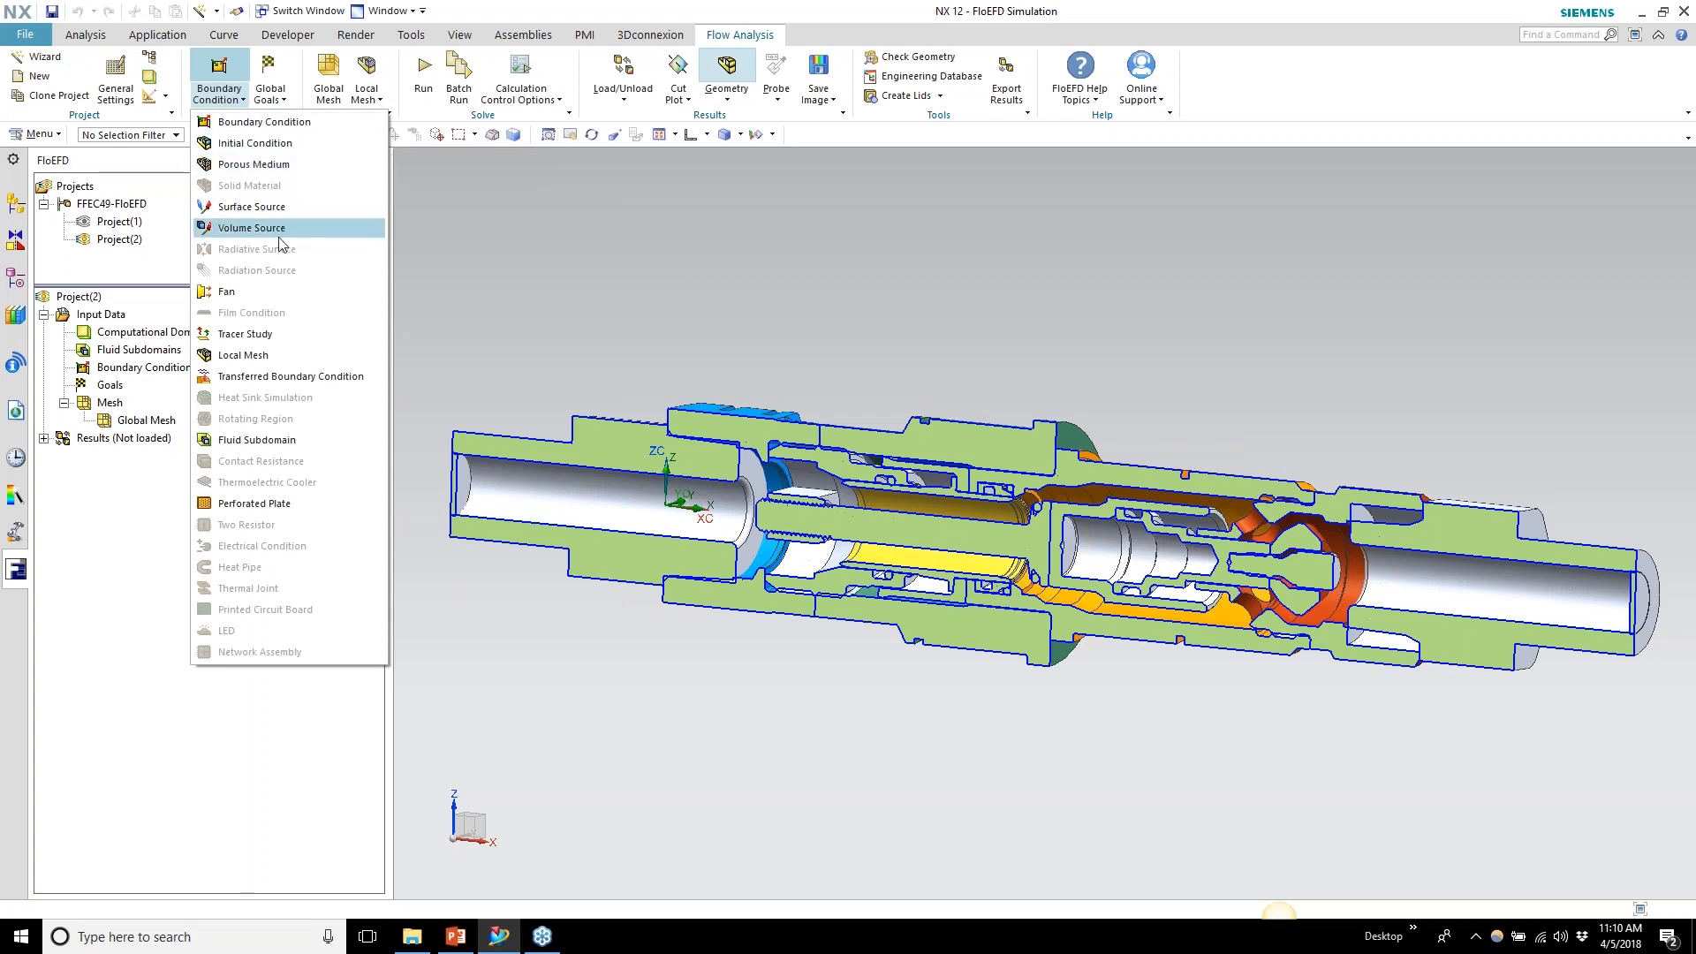
left_click(261, 121)
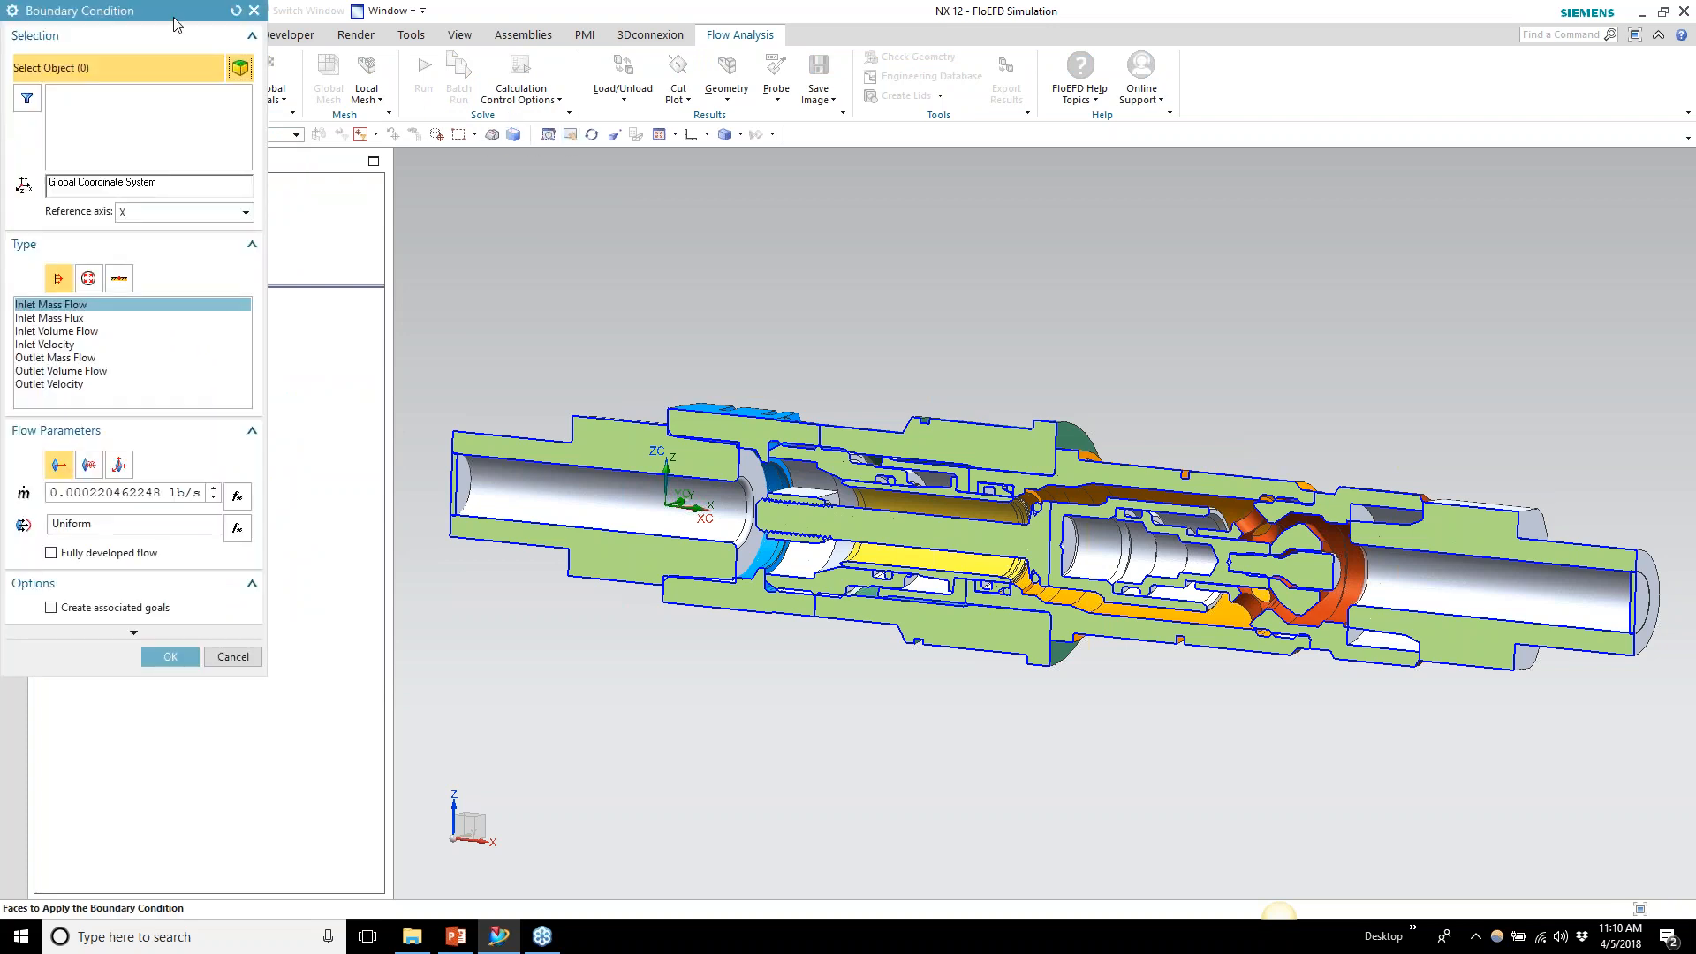
left_click(269, 249)
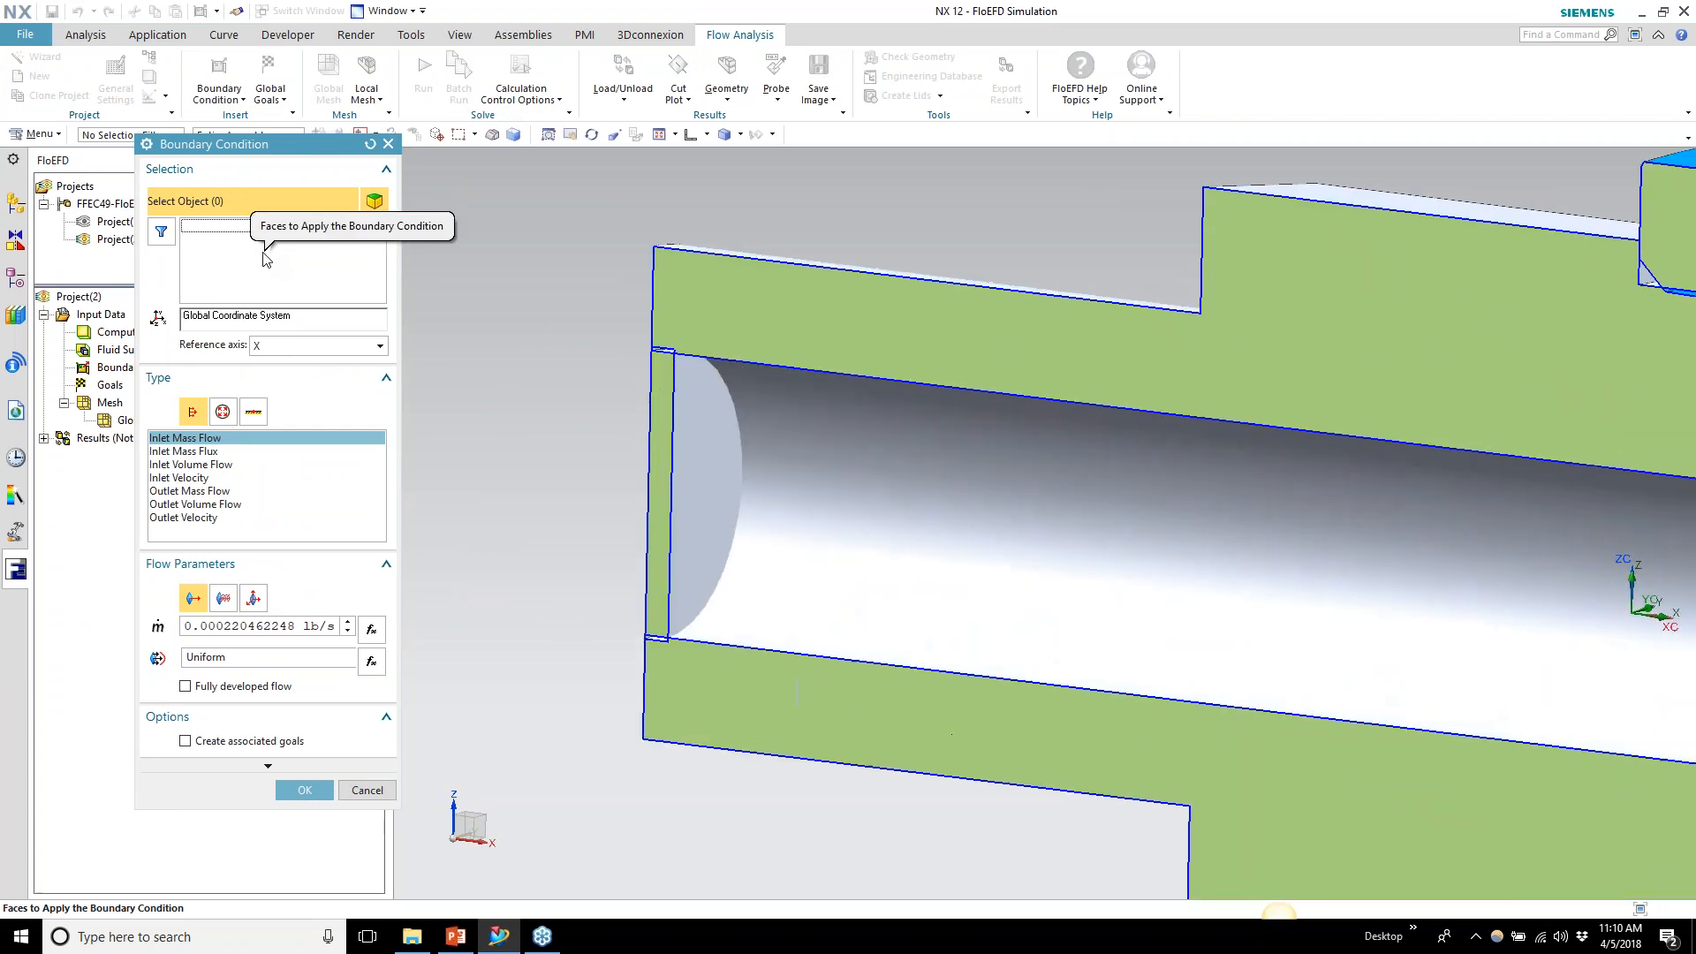
right_click(682, 444)
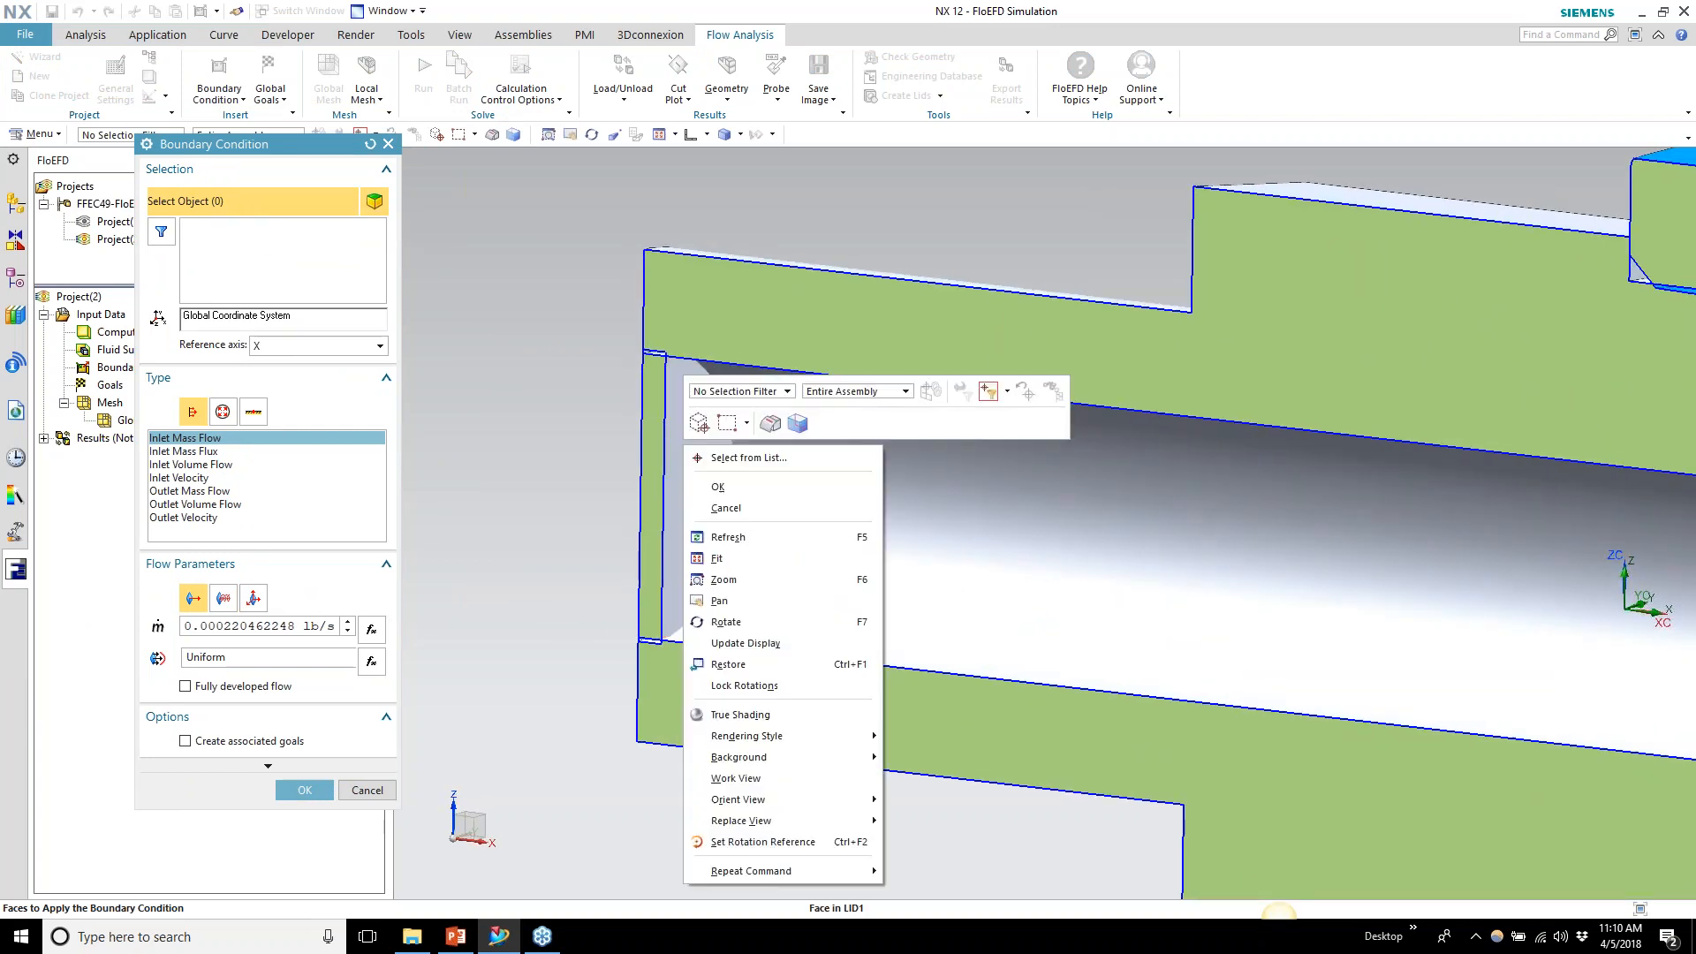
left_click(732, 458)
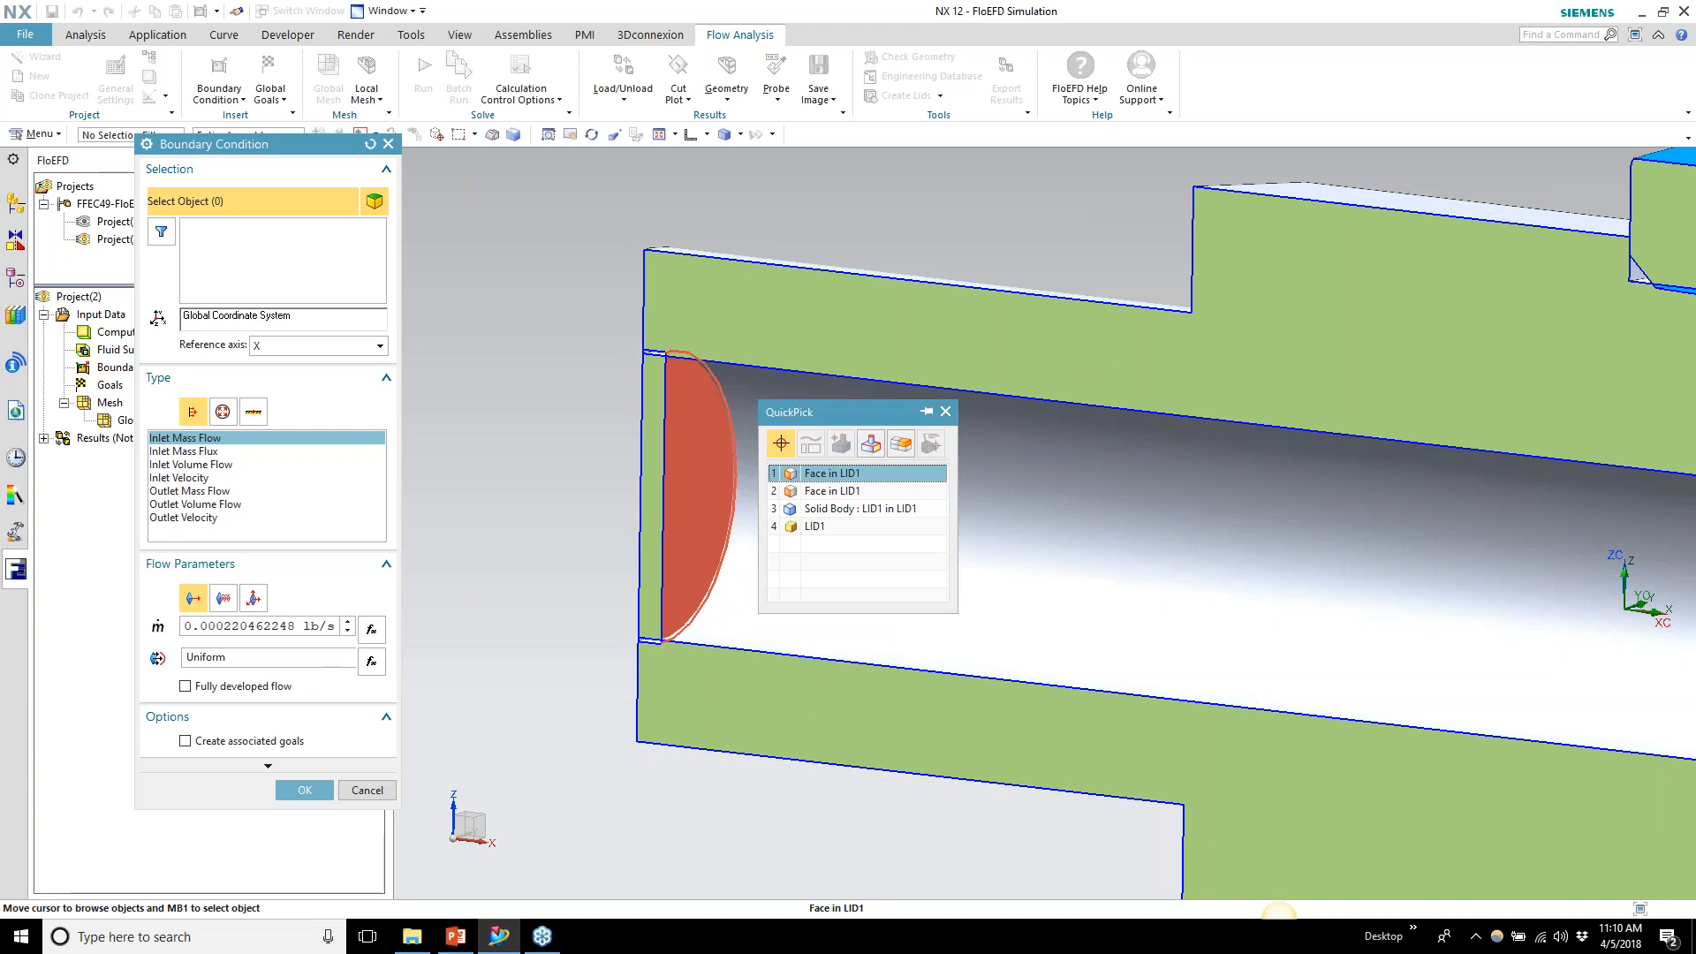
left_click(843, 475)
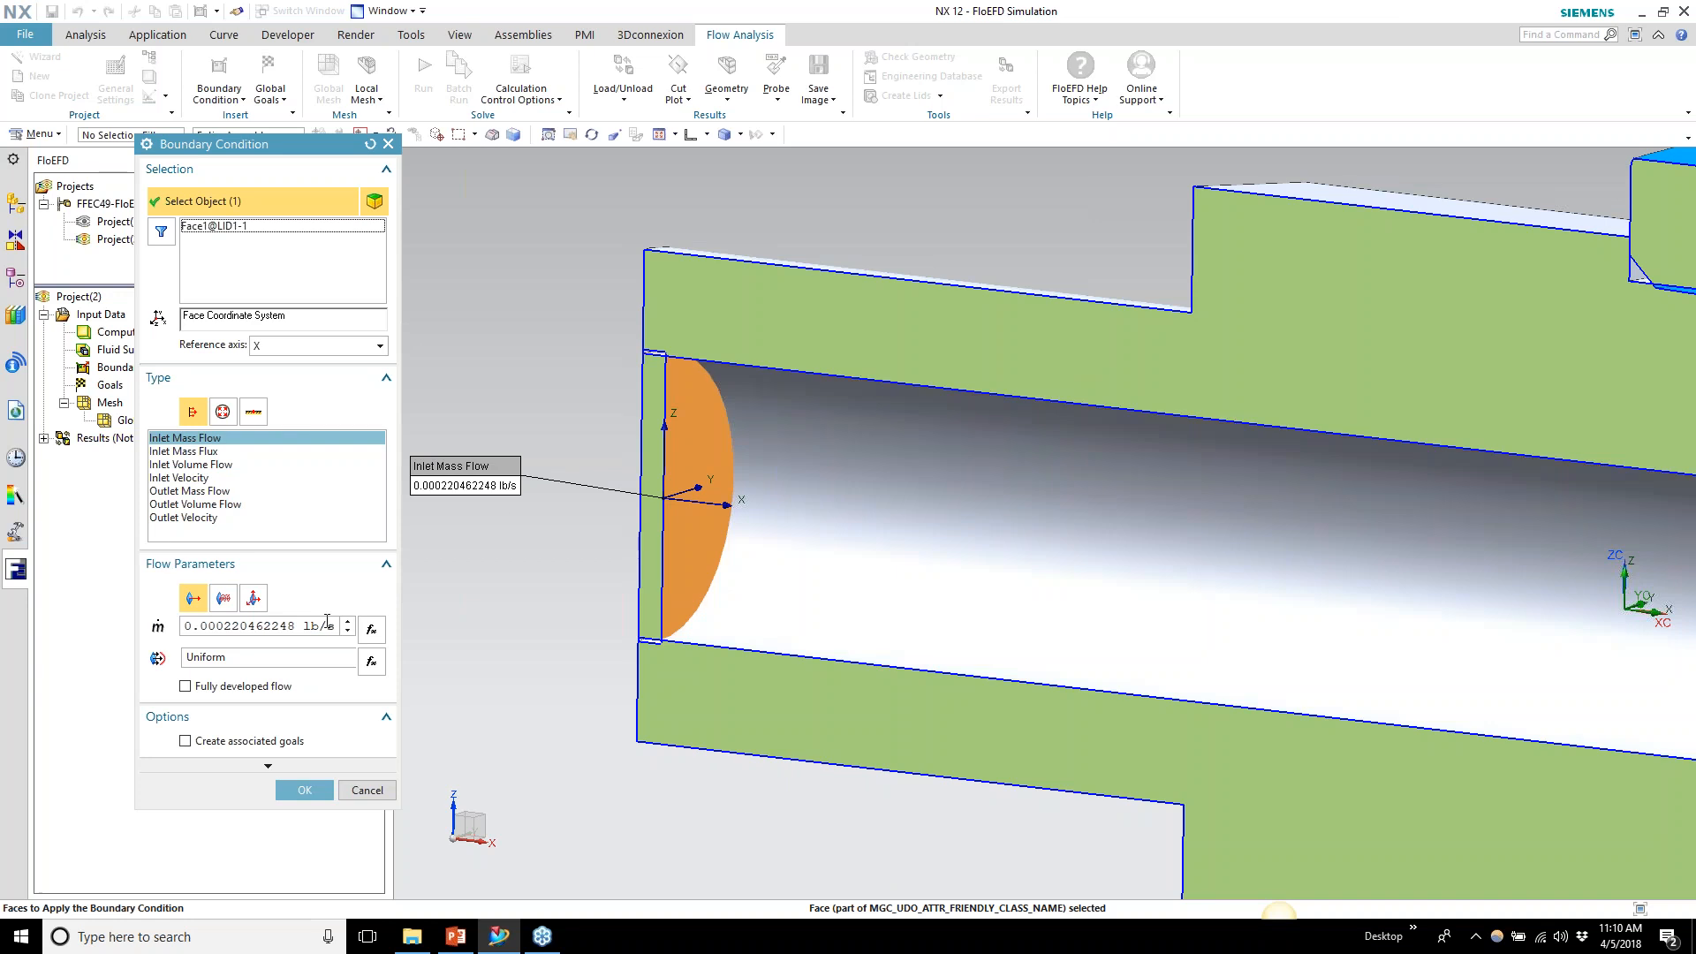
Create the LID1 condition as a fully developed Inlet Volume Flow of 10 gal (US)/min
left_click(223, 465)
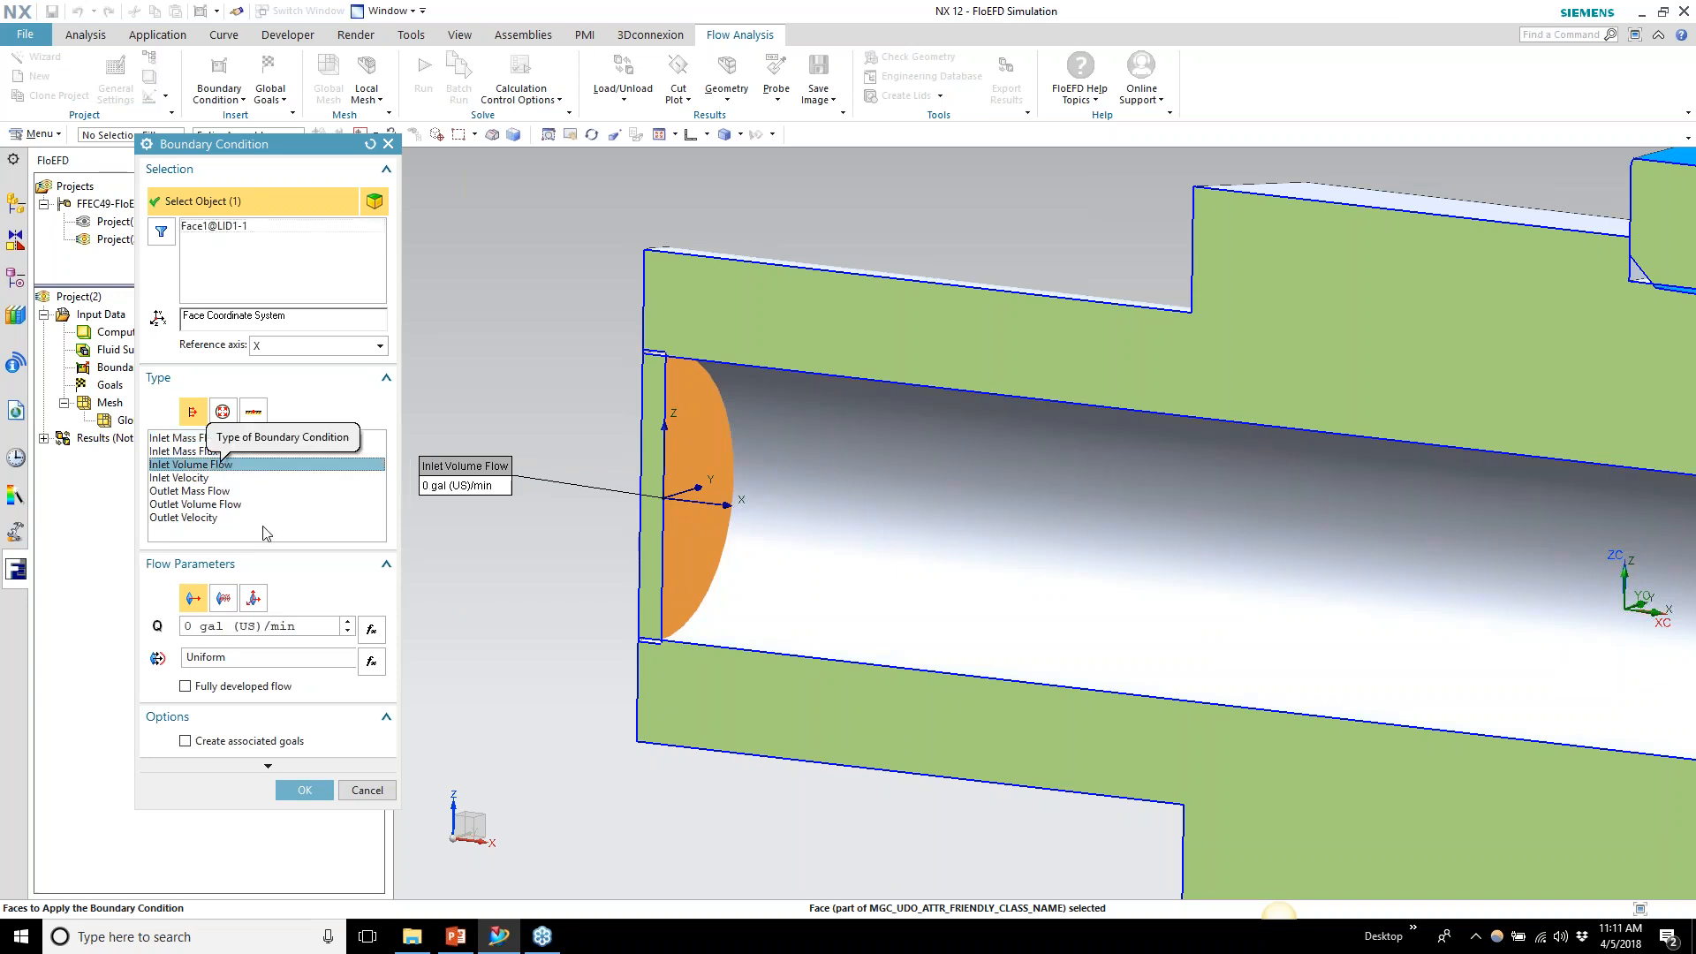
double_click(181, 624)
type("10")
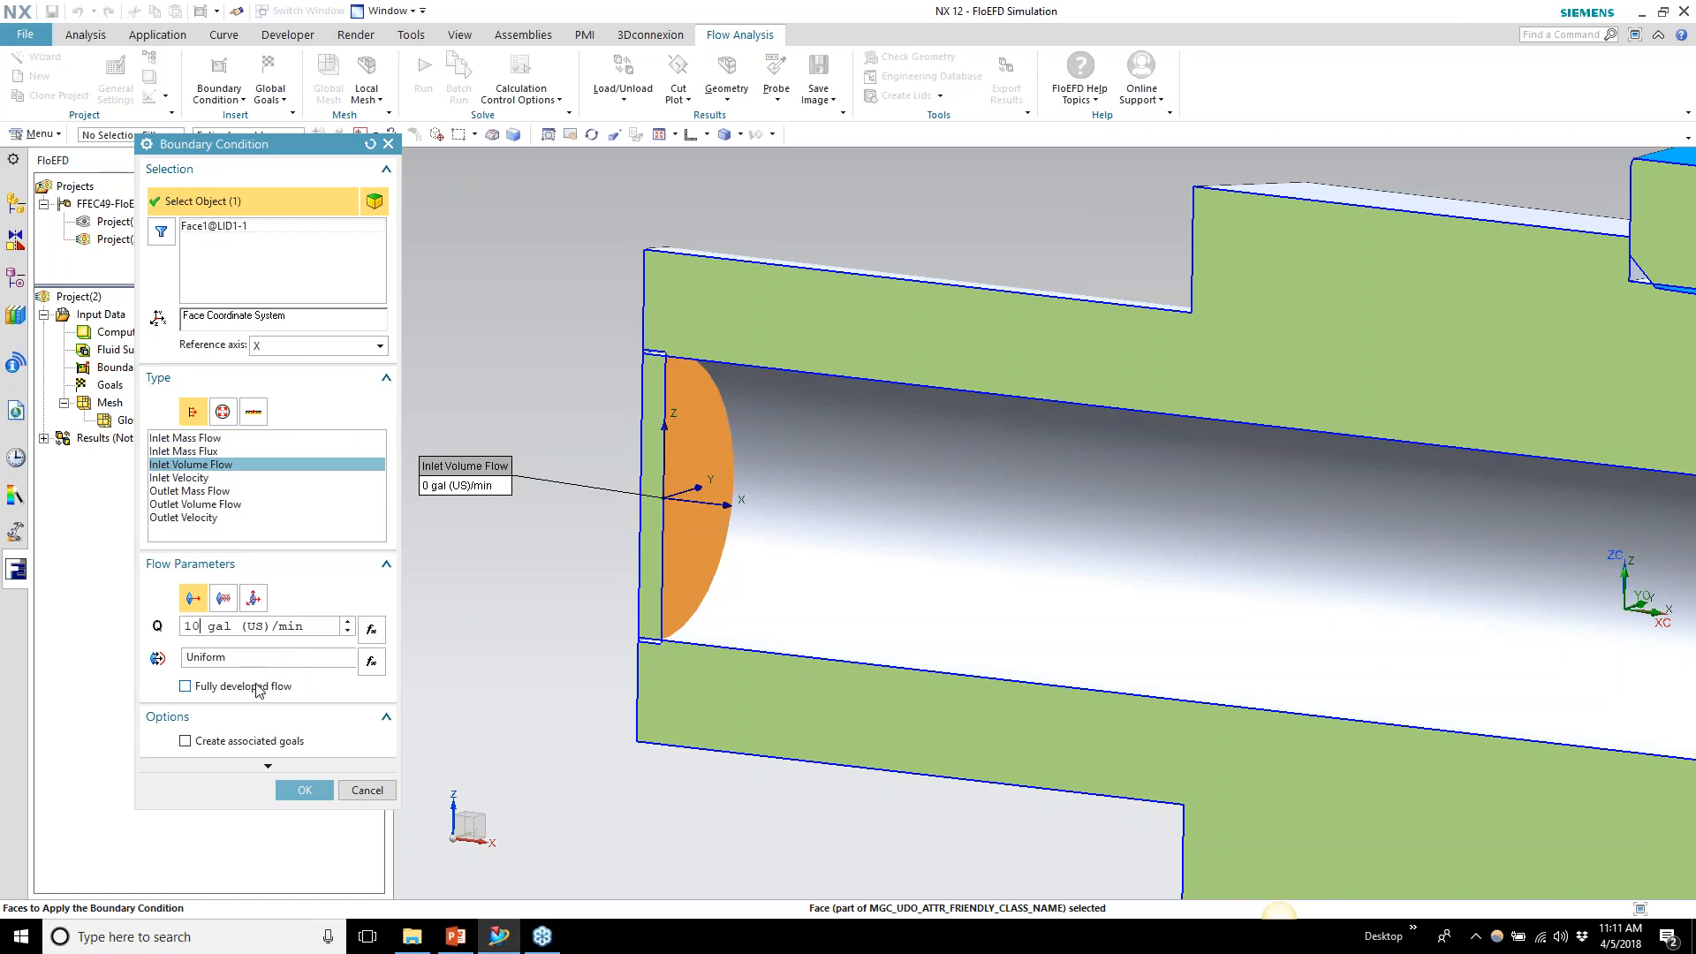
left_click(185, 686)
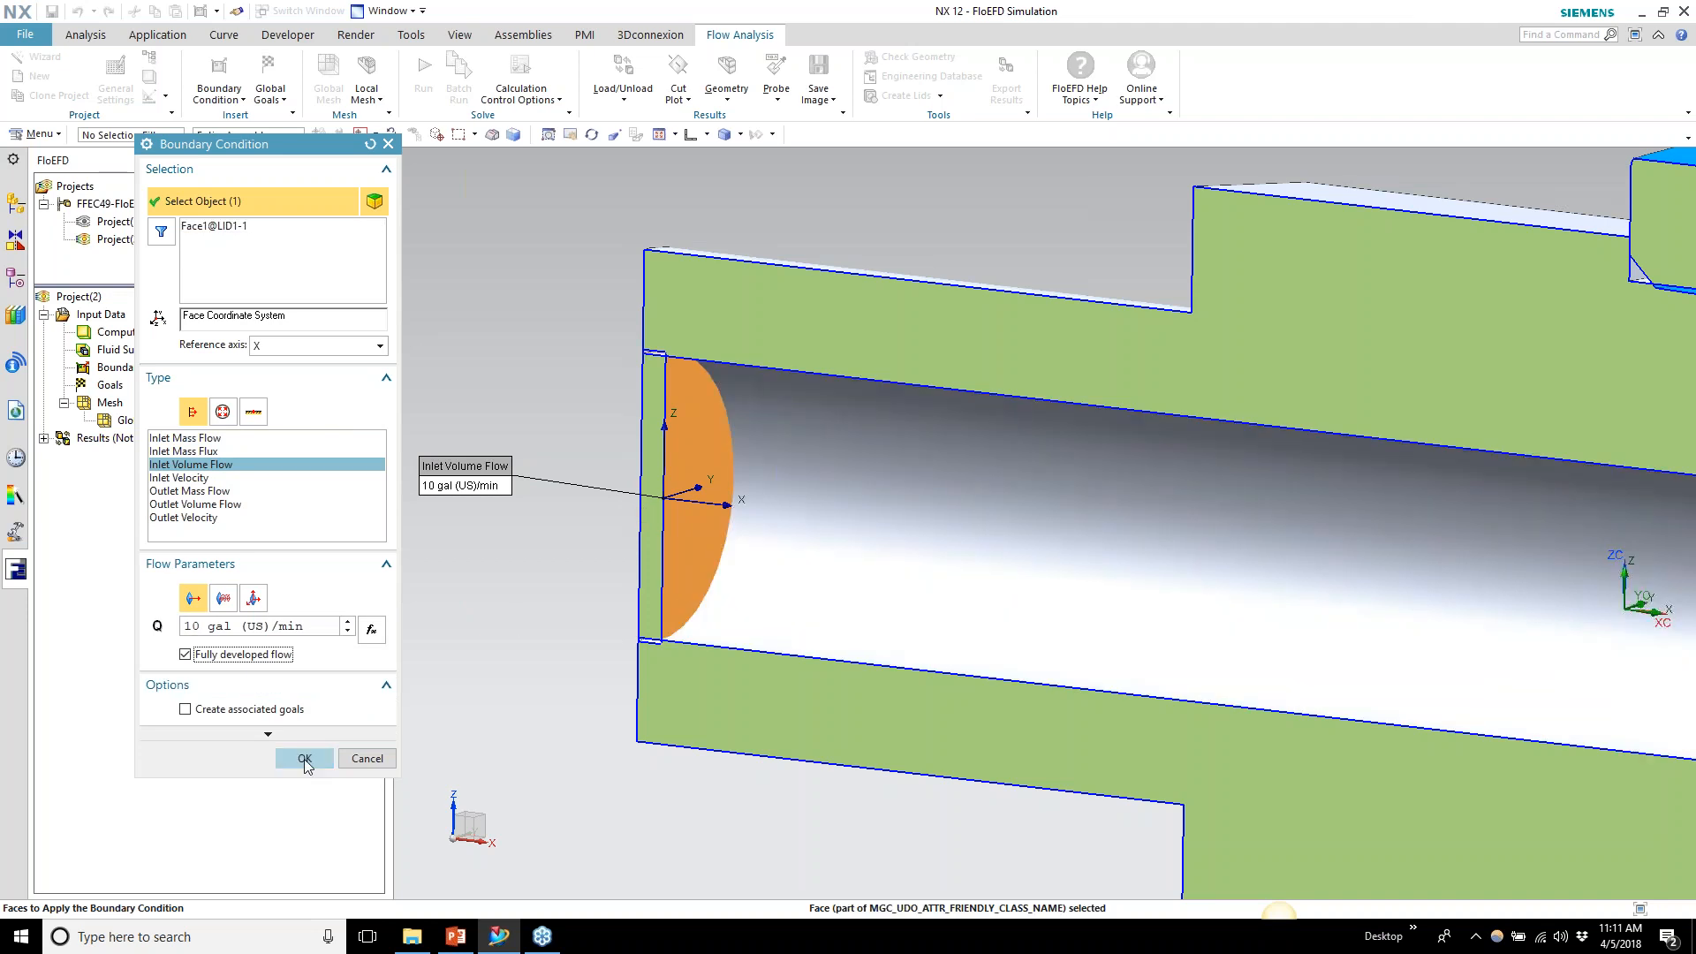
left_click(304, 759)
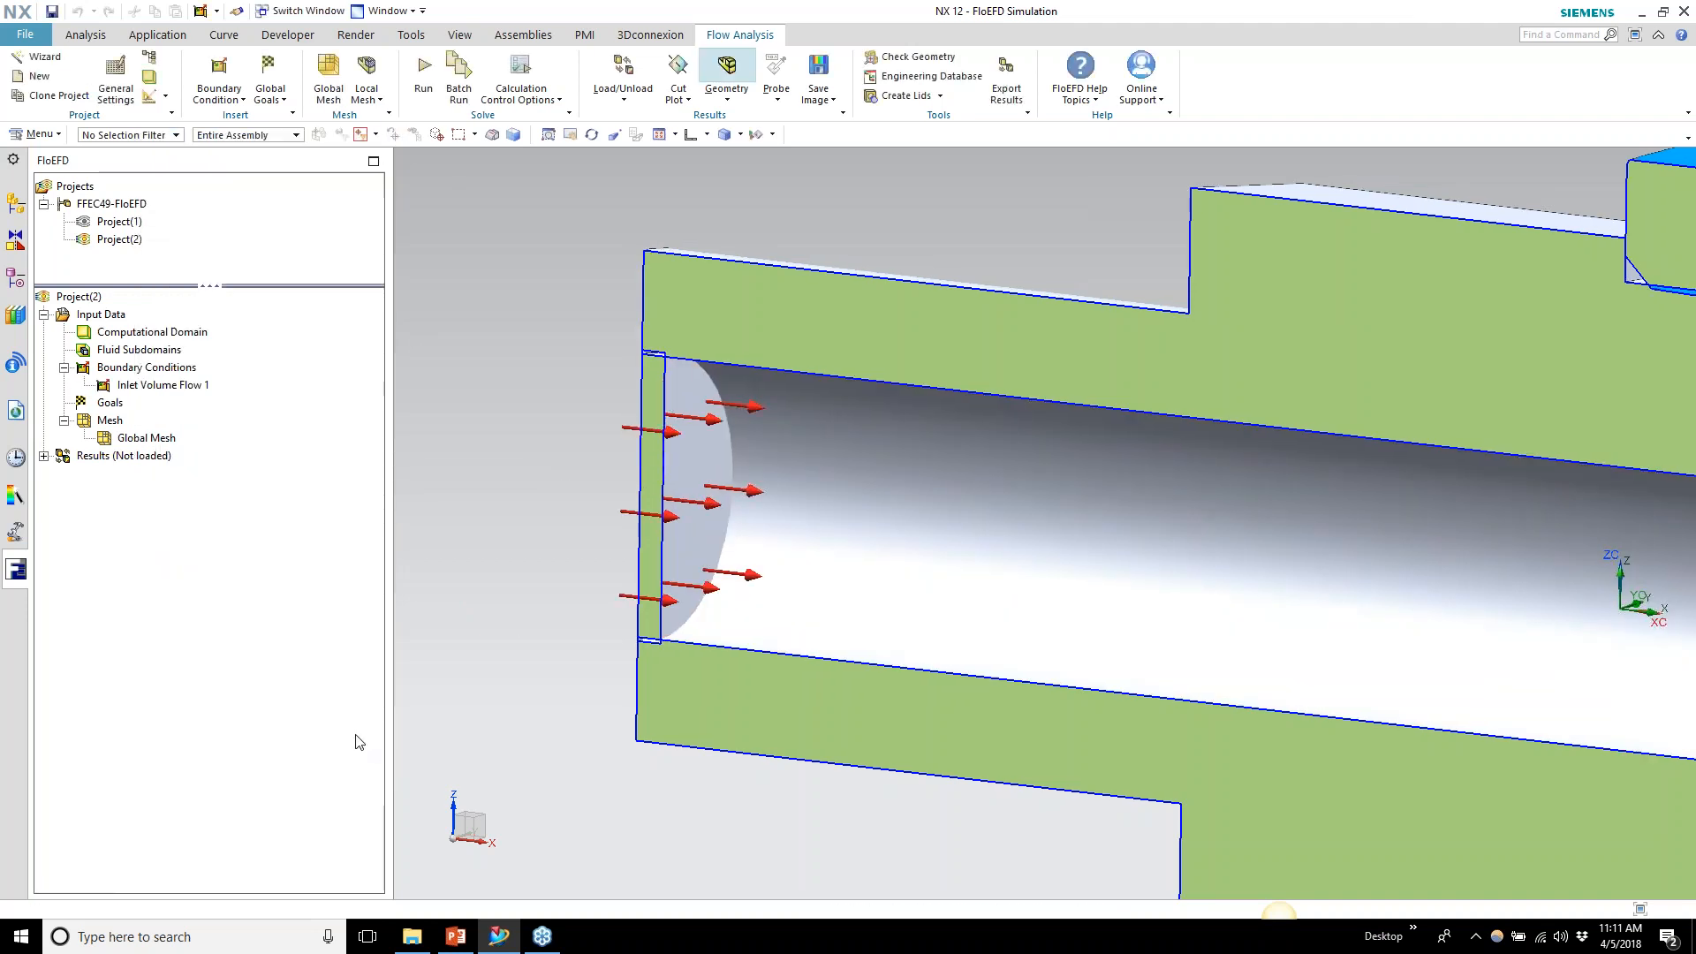
Create an Environment Pressure boundary condition on the inner face of LID2 at the outlet end, keeping its default values
middle_click_drag(662, 524, 545, 394)
scroll(697, 453, "down", 1)
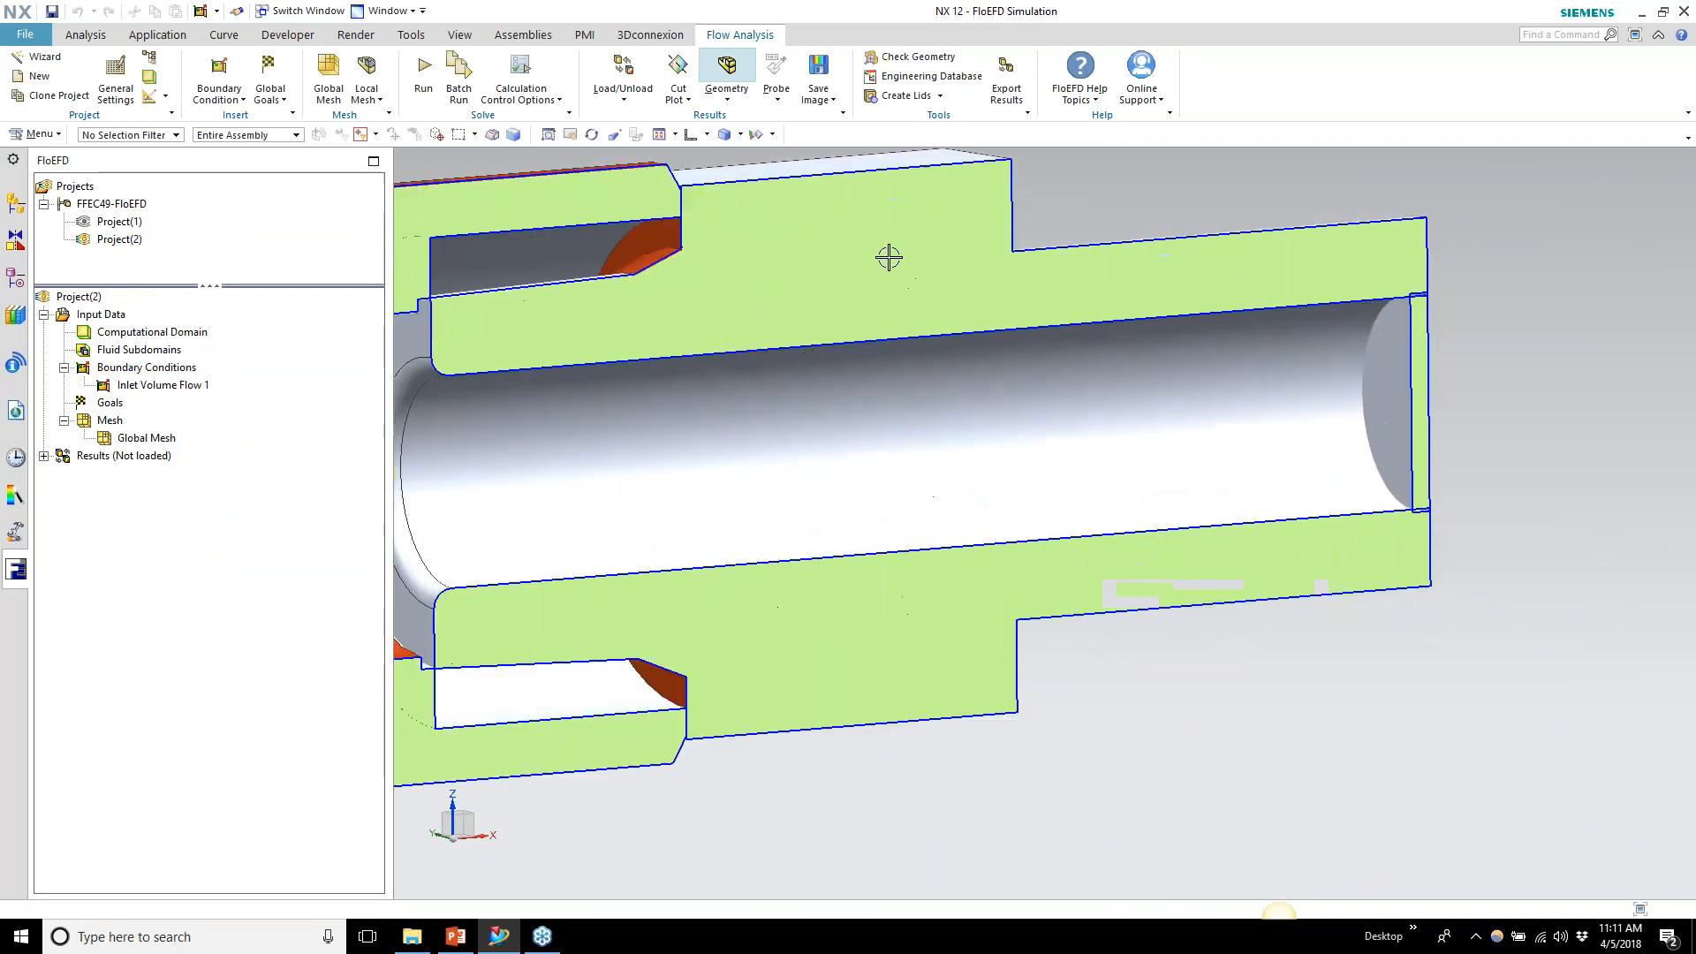
left_click(209, 71)
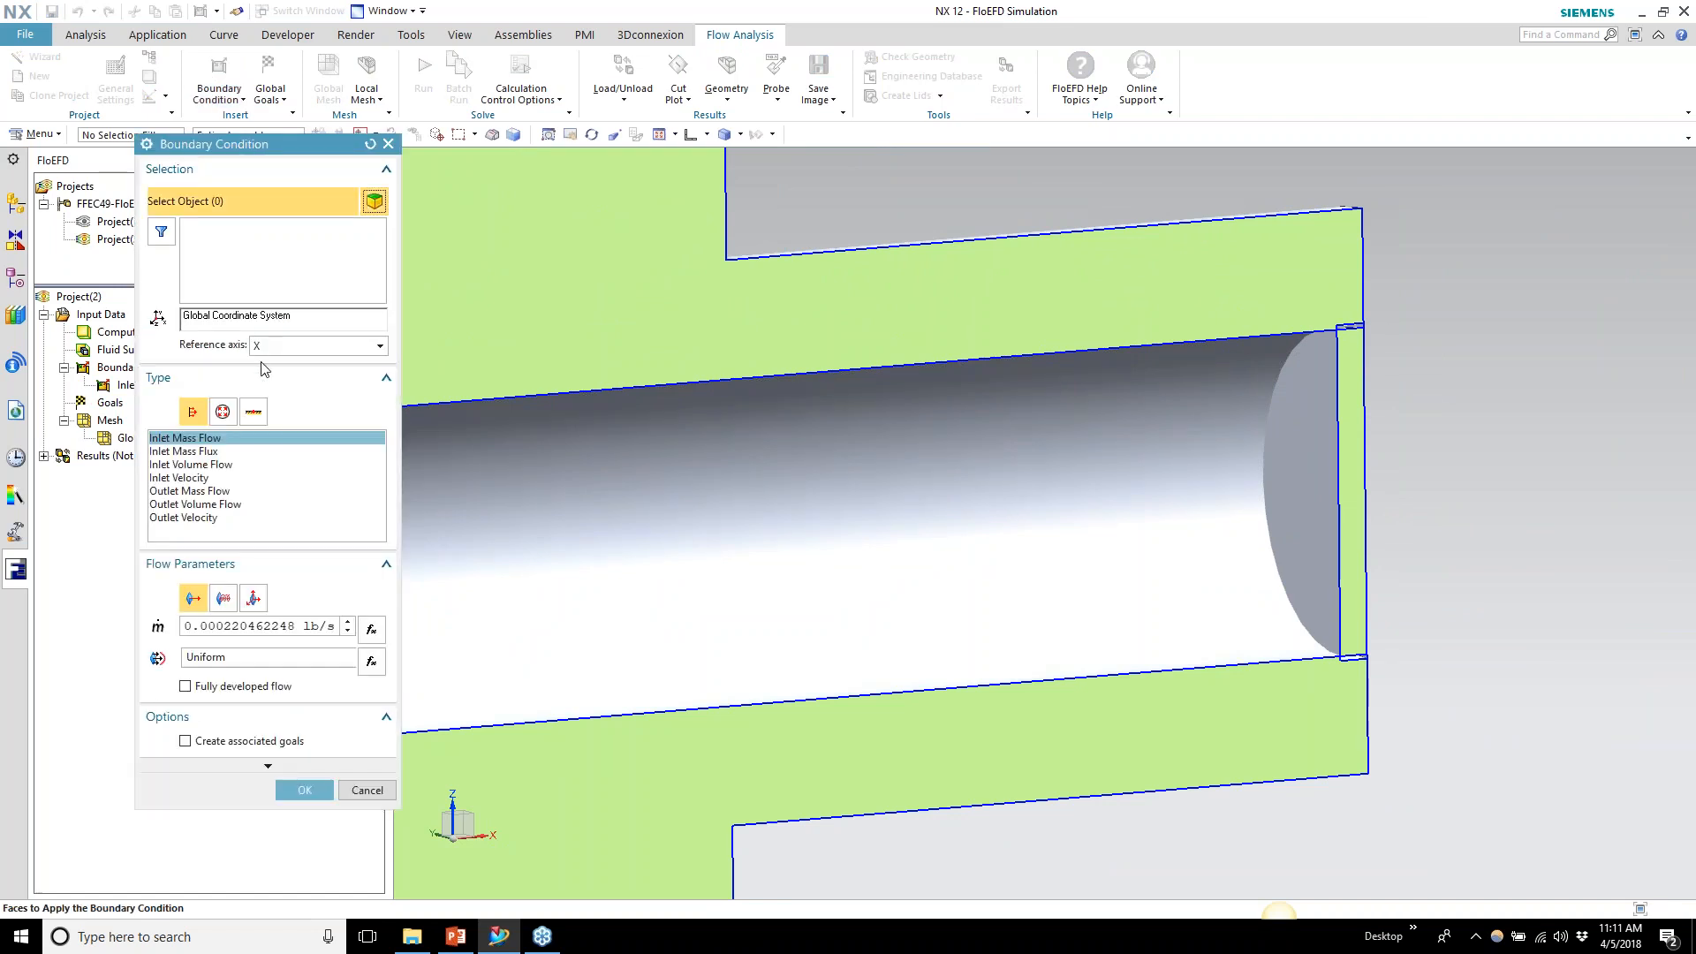
left_click(224, 413)
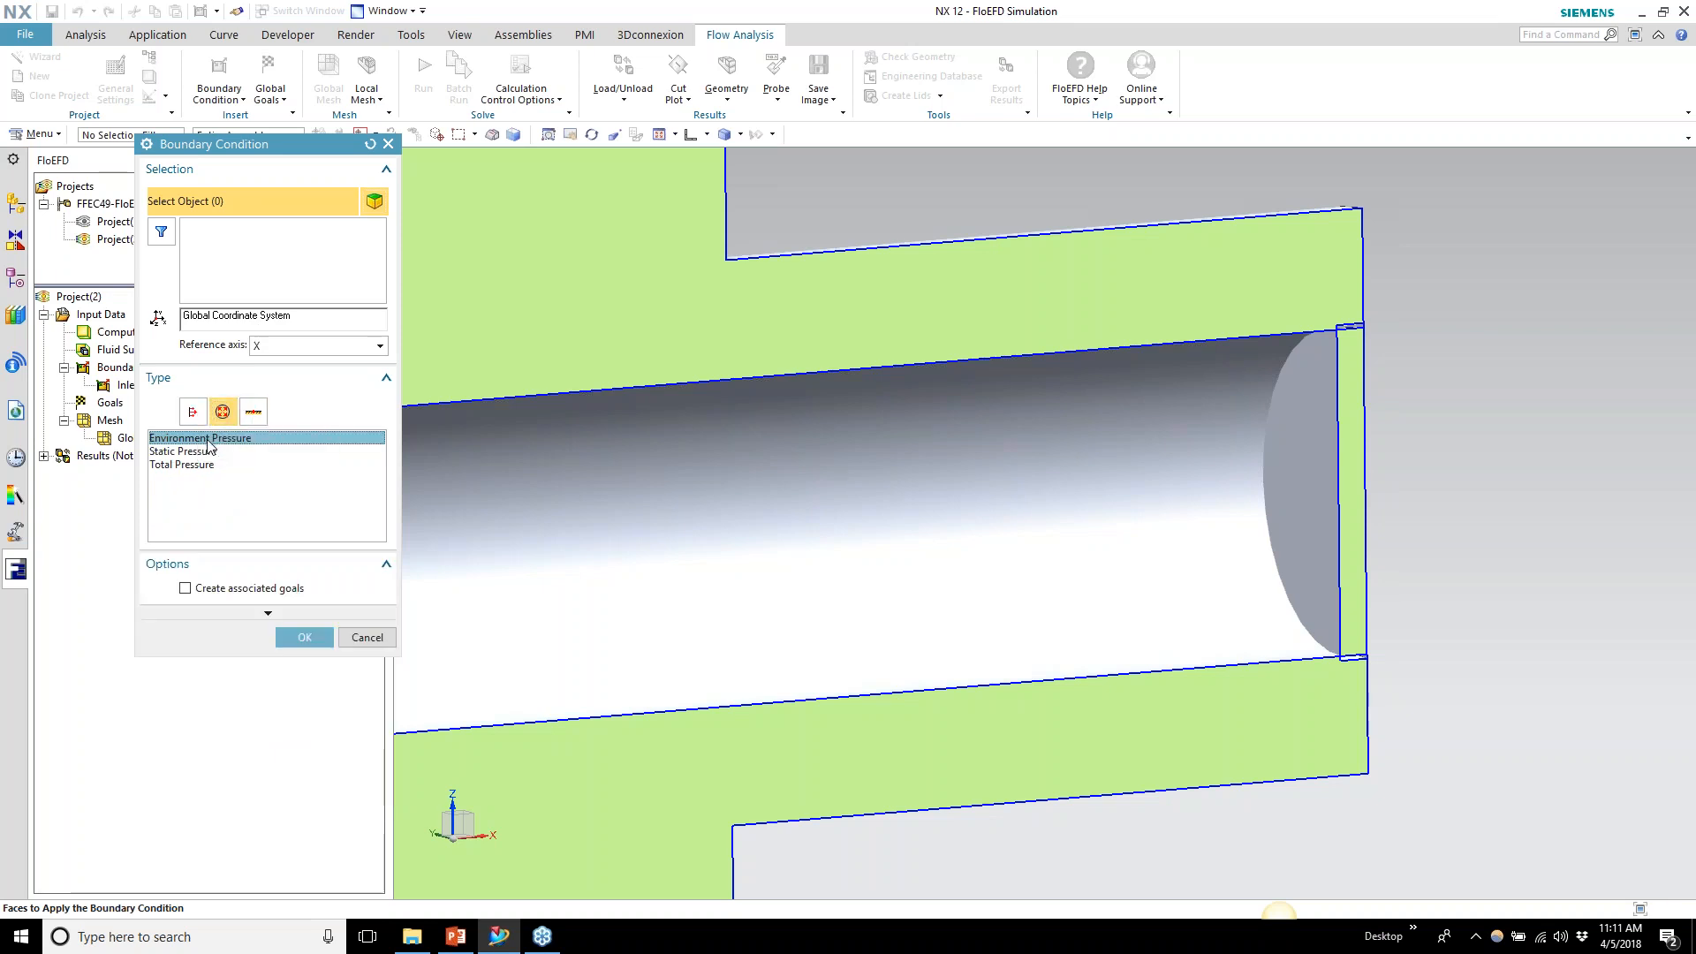
left_click(266, 256)
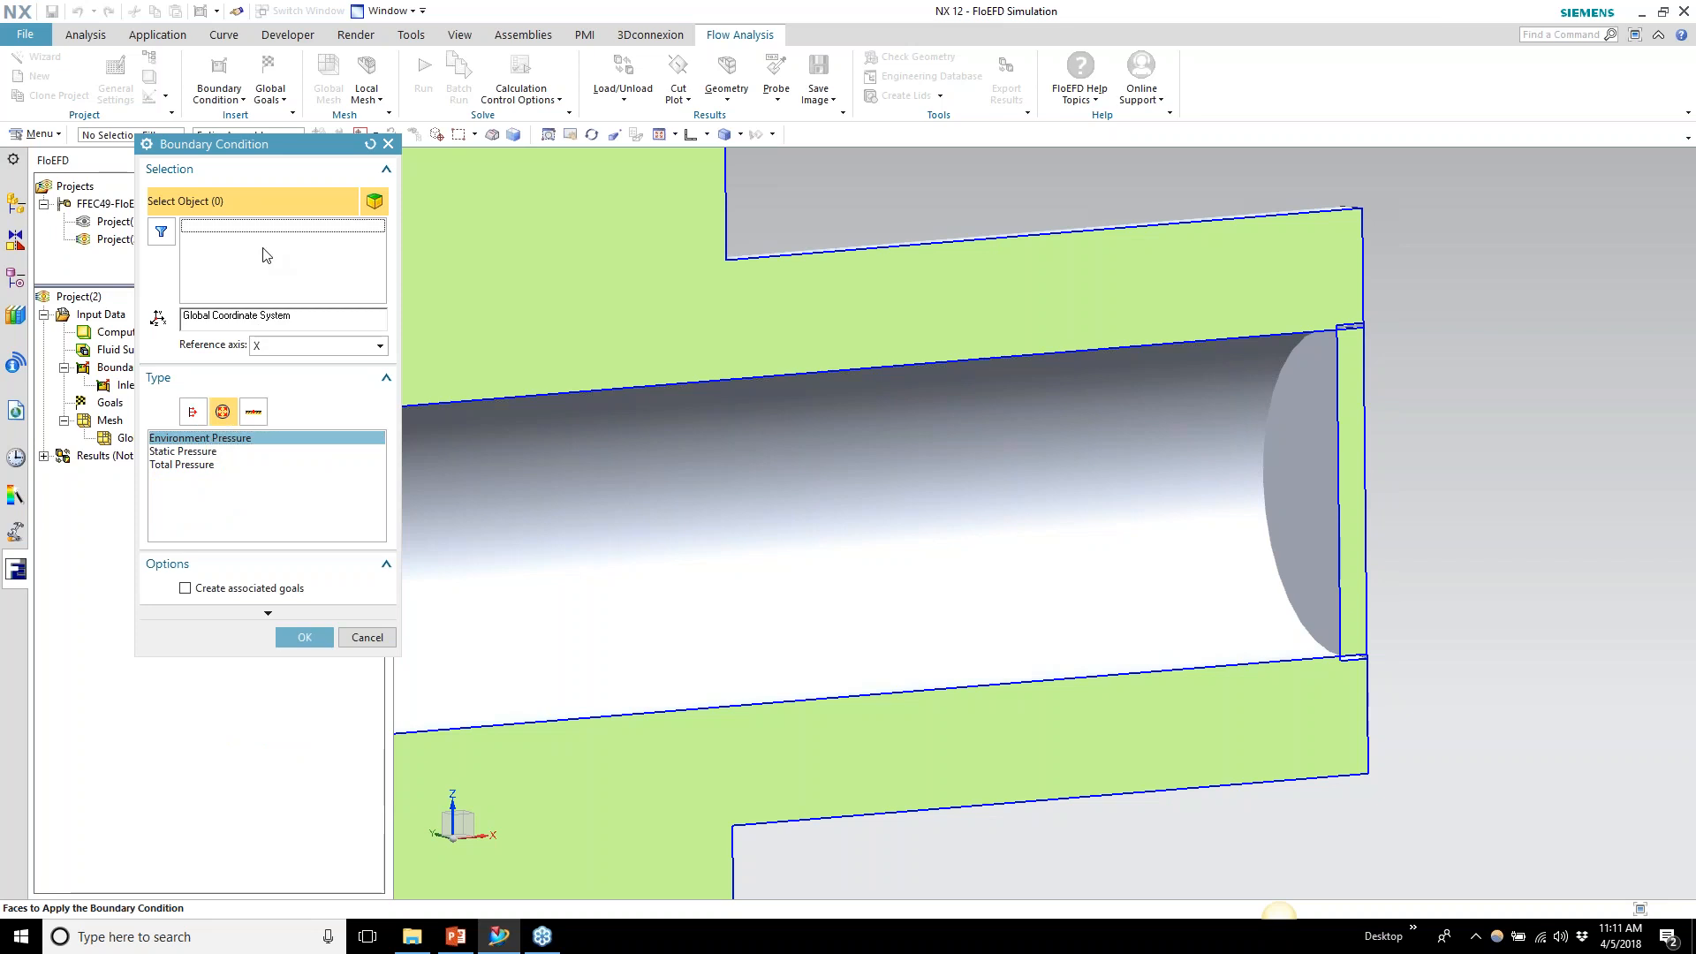
right_click(1300, 400)
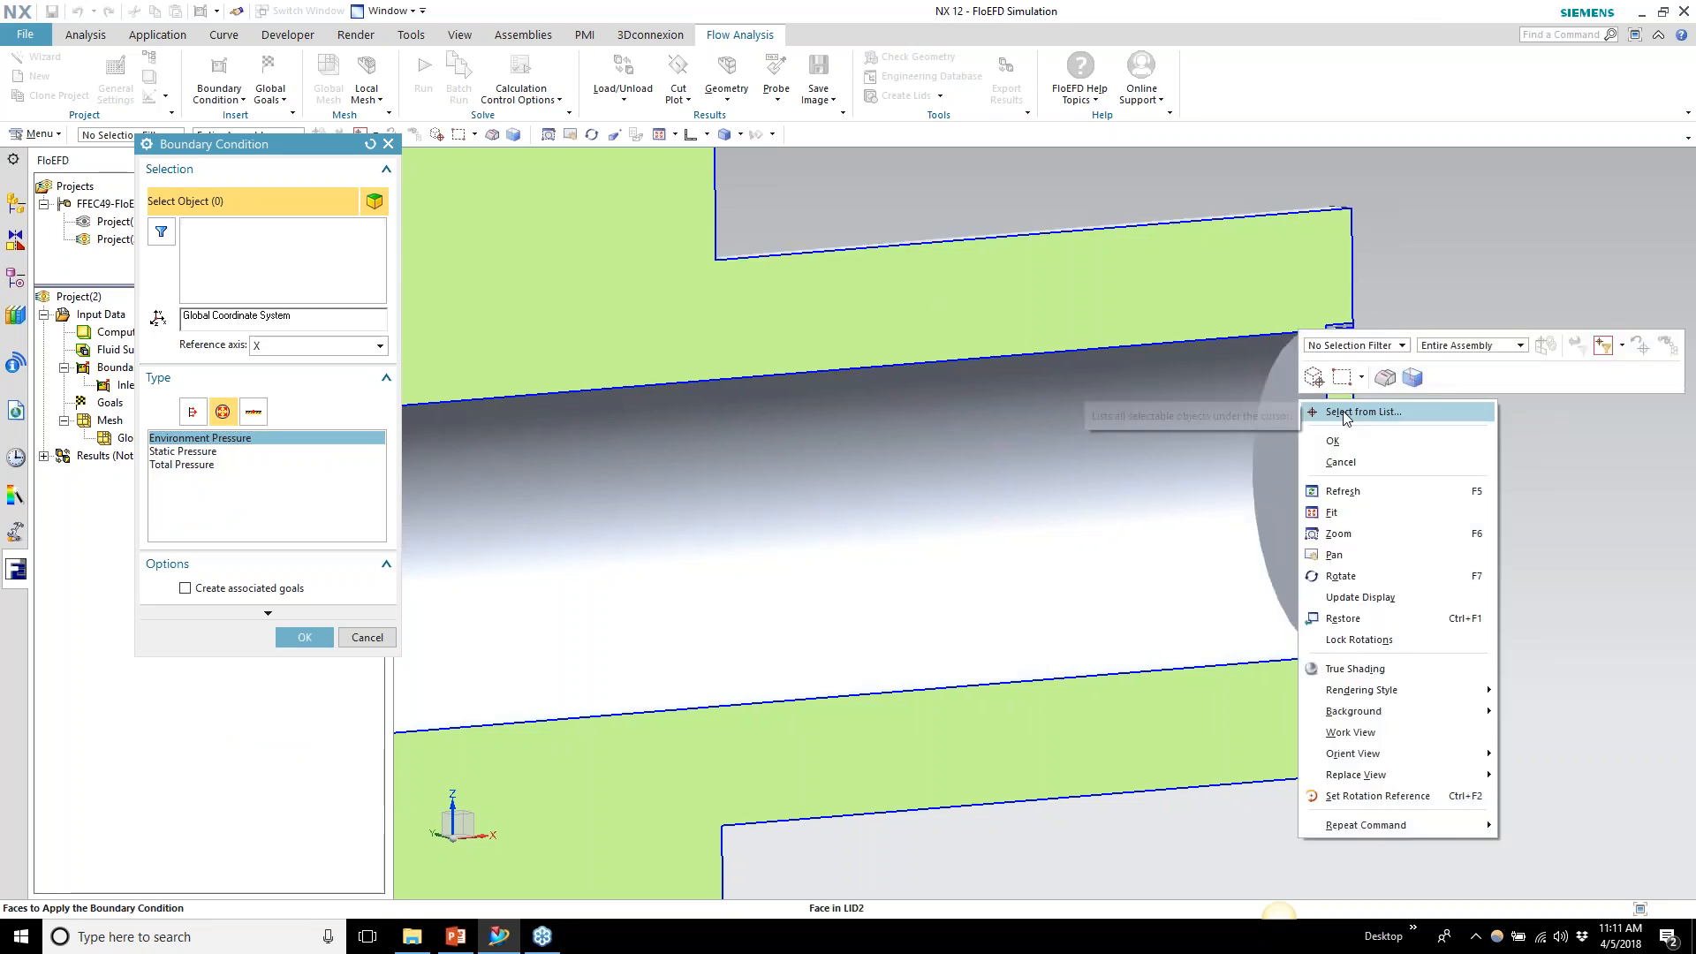
left_click(1344, 412)
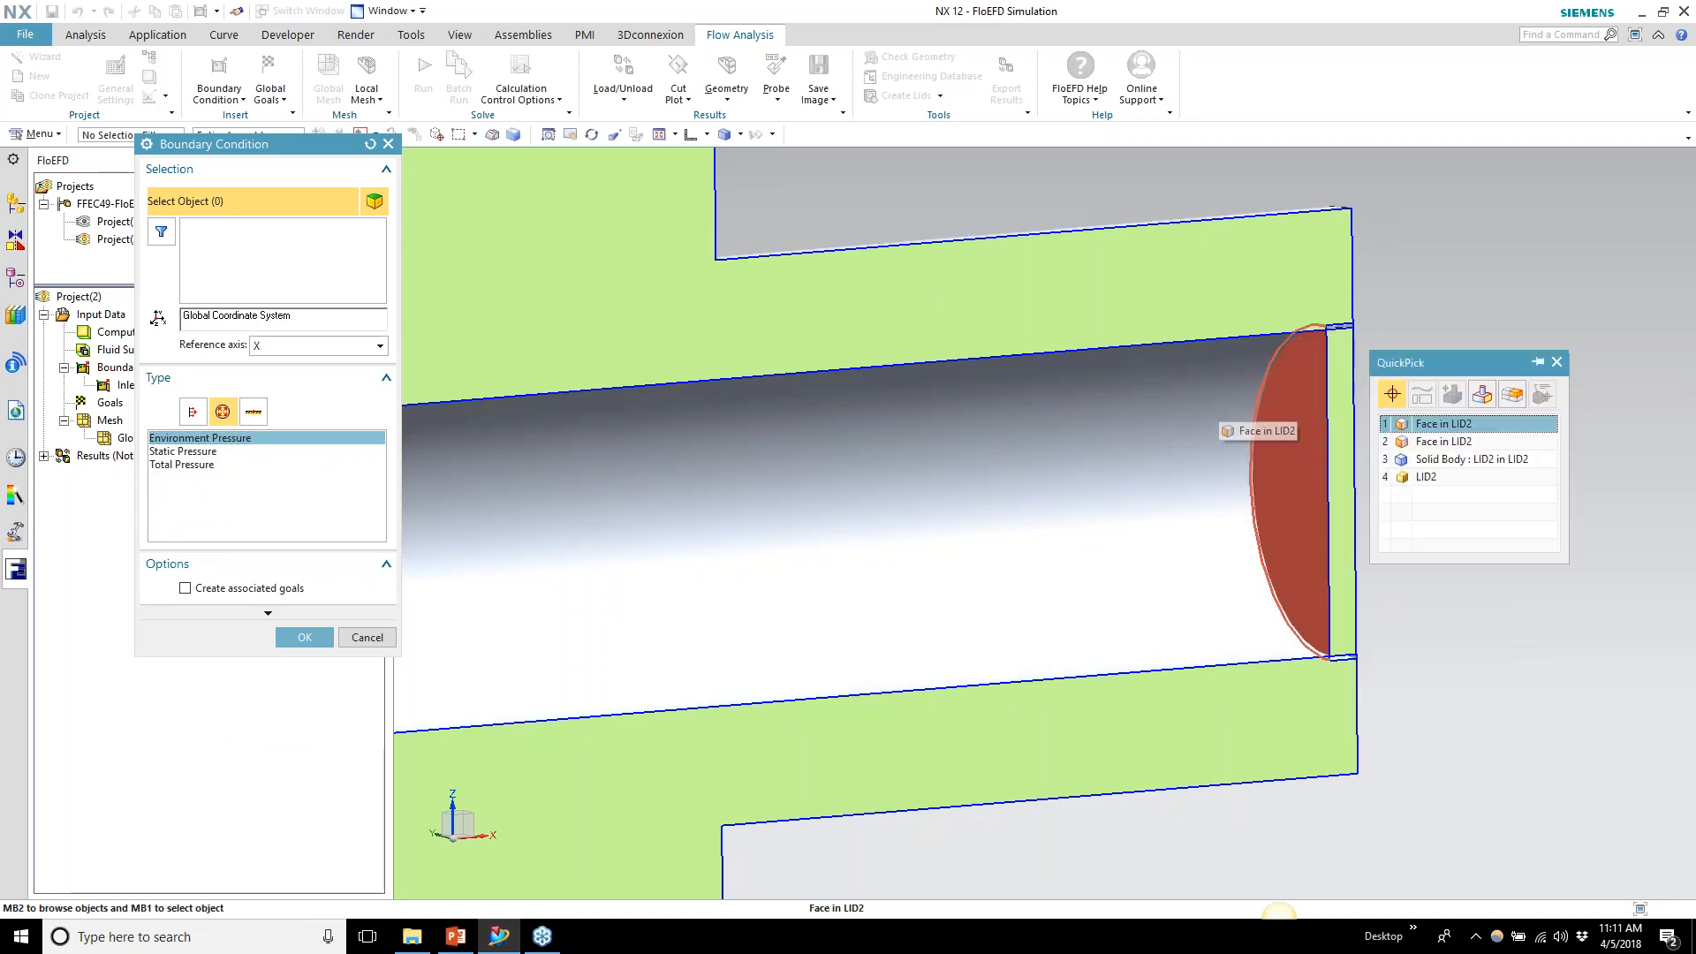
left_click(1442, 431)
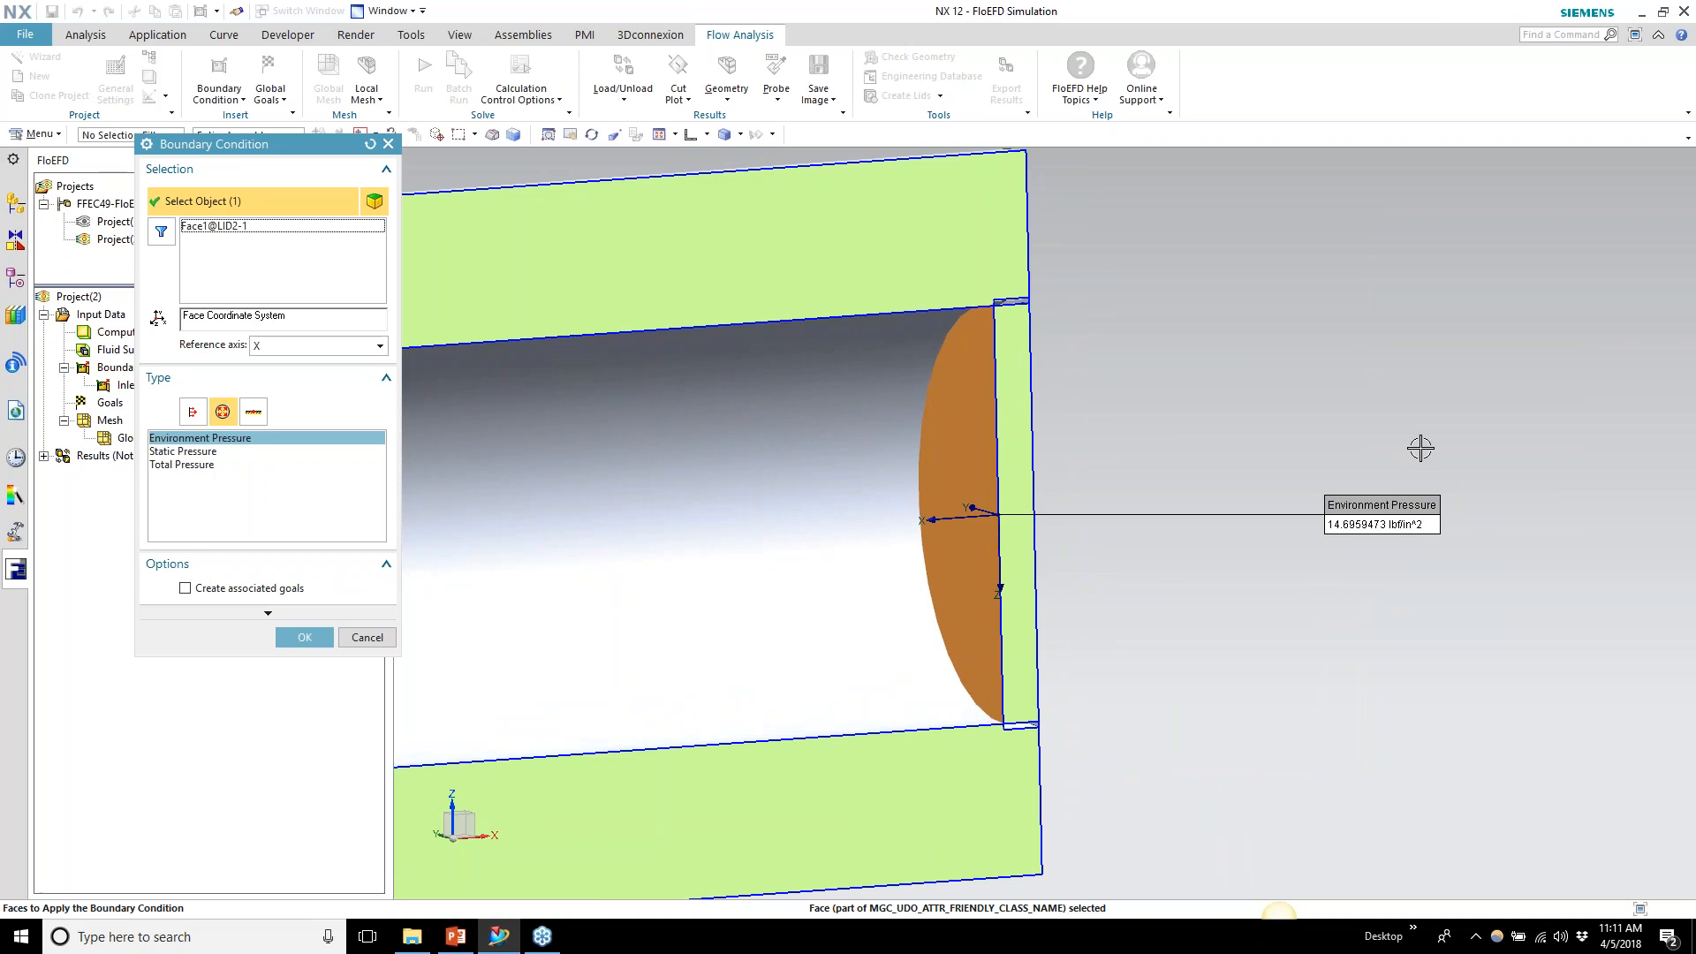
scroll(1420, 448, "down", 1)
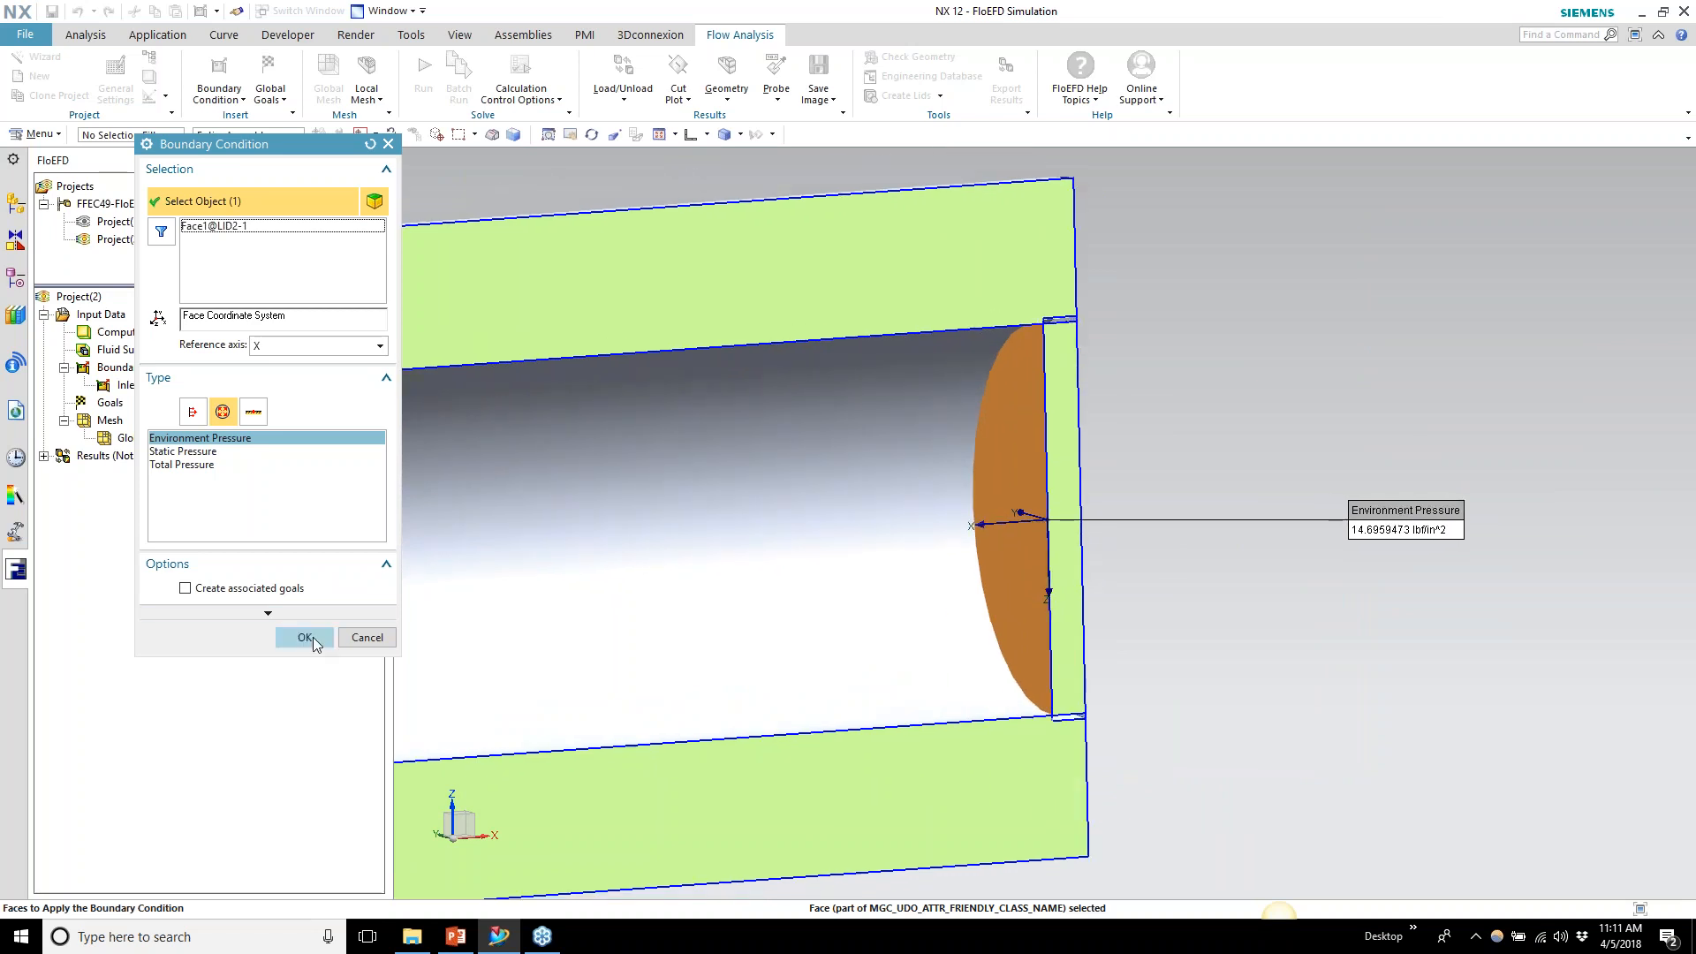
left_click(306, 638)
scroll(1241, 477, "down", 3)
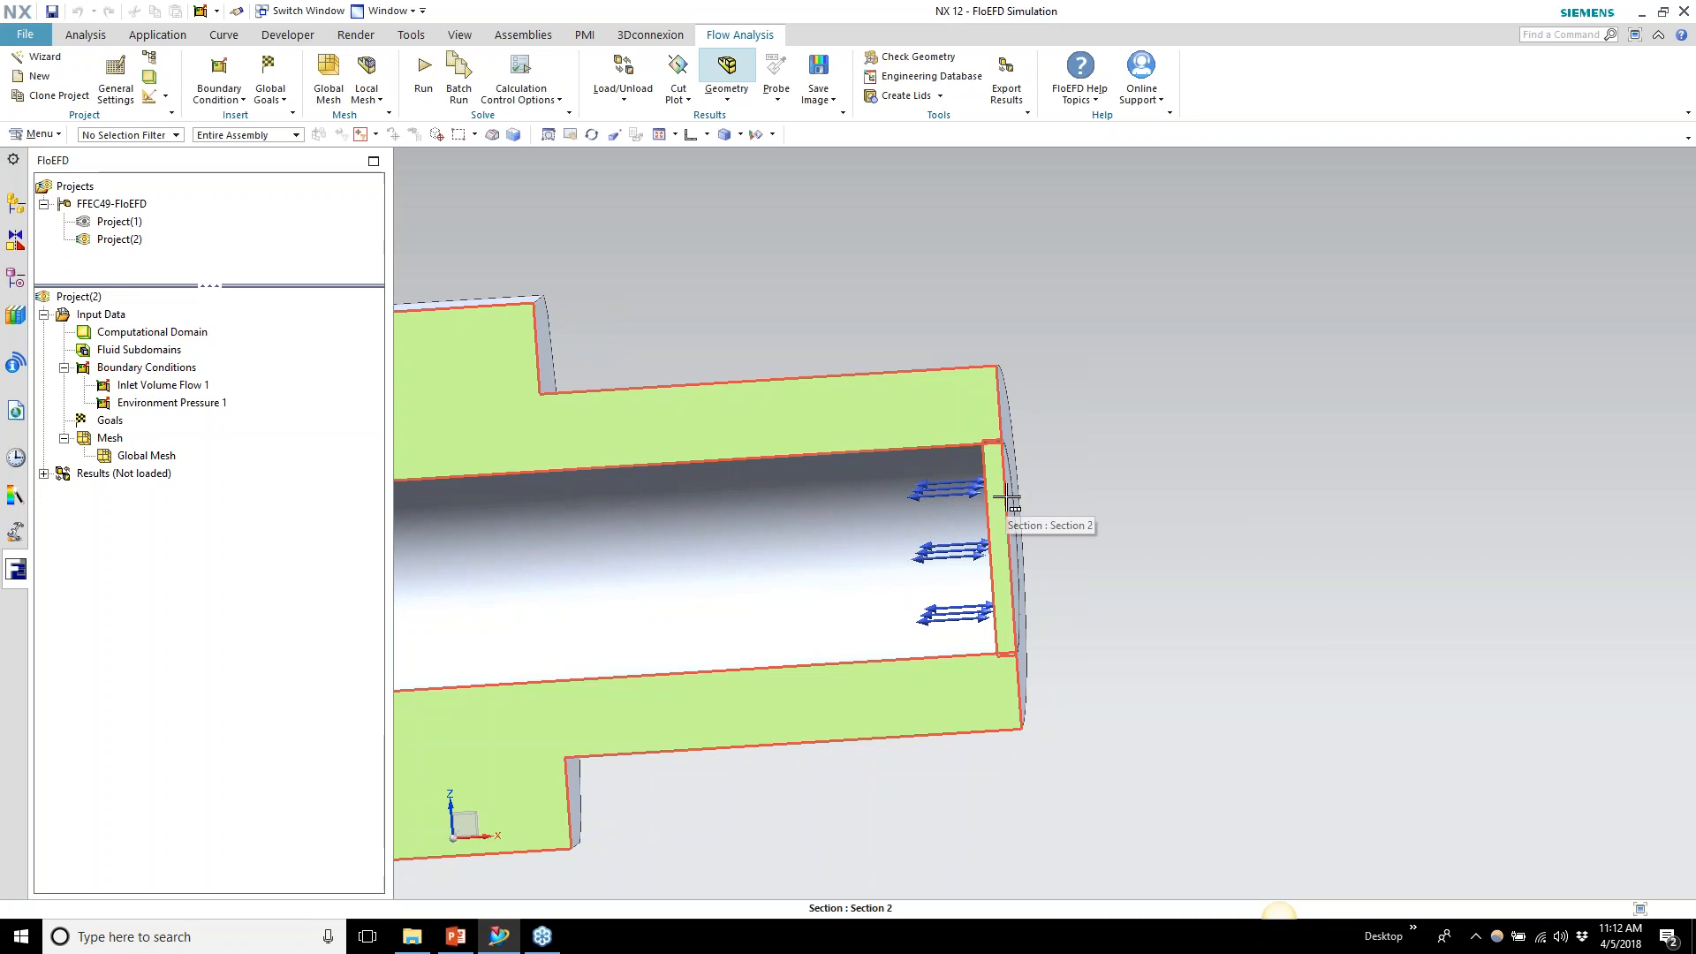
Start a surface goal on the inlet face of LID1, taking the face from the Inlet Volume Flow 1 condition
left_click(689, 139)
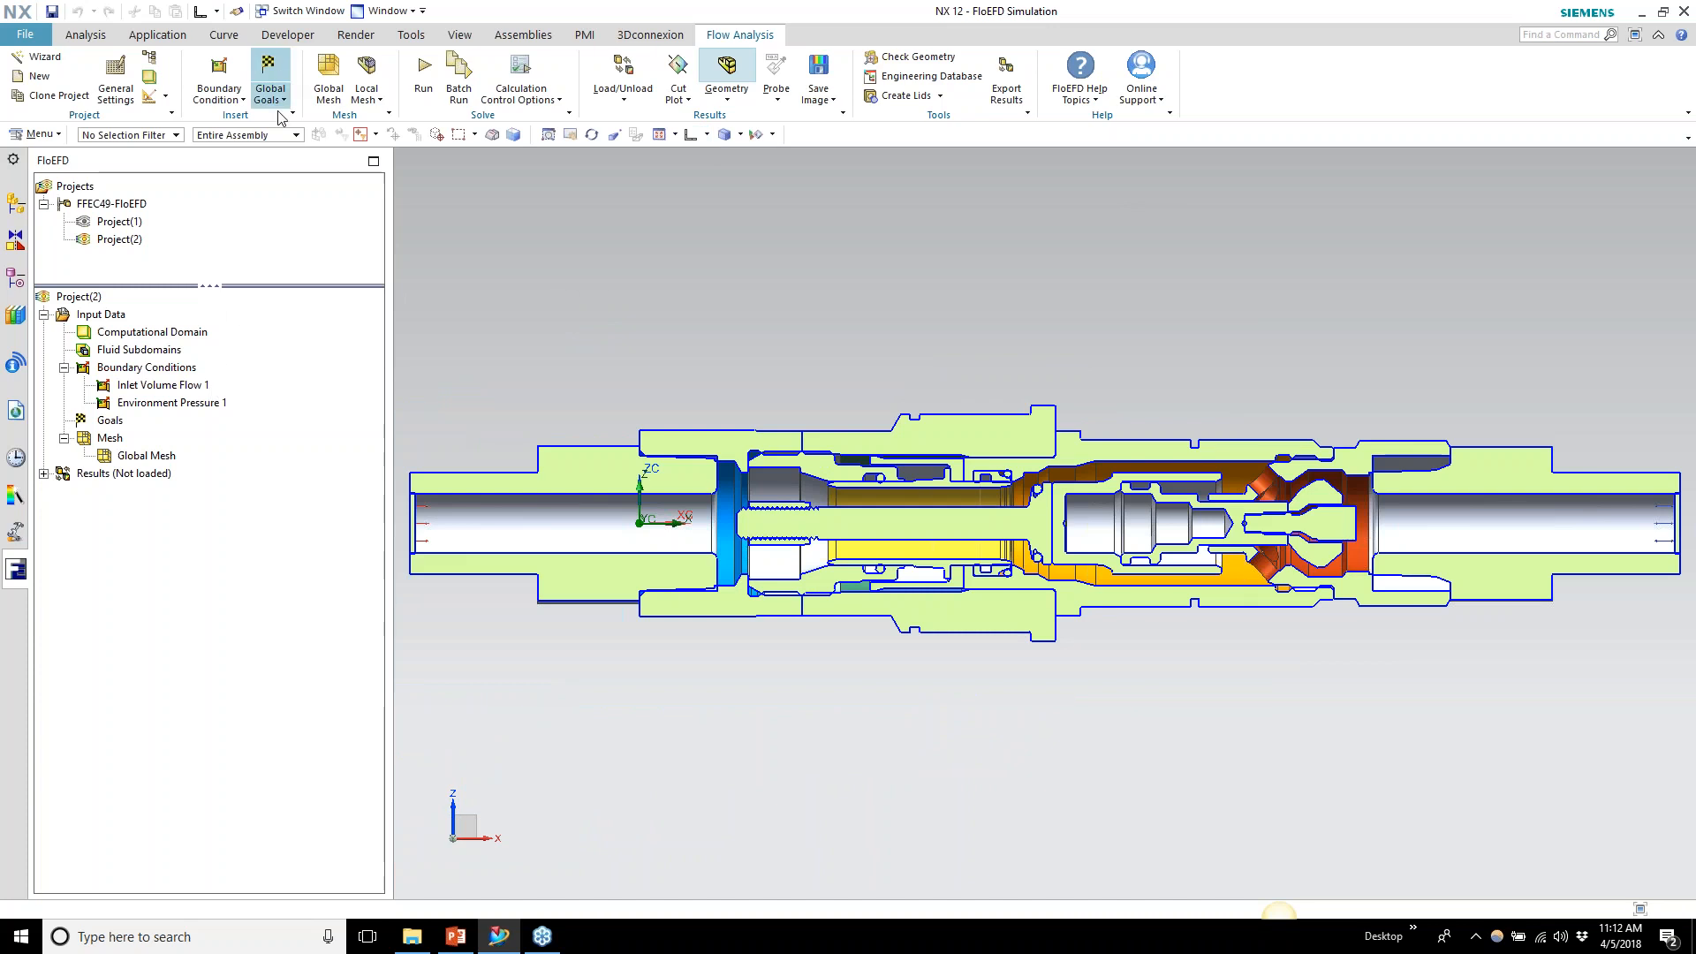
left_click(342, 104)
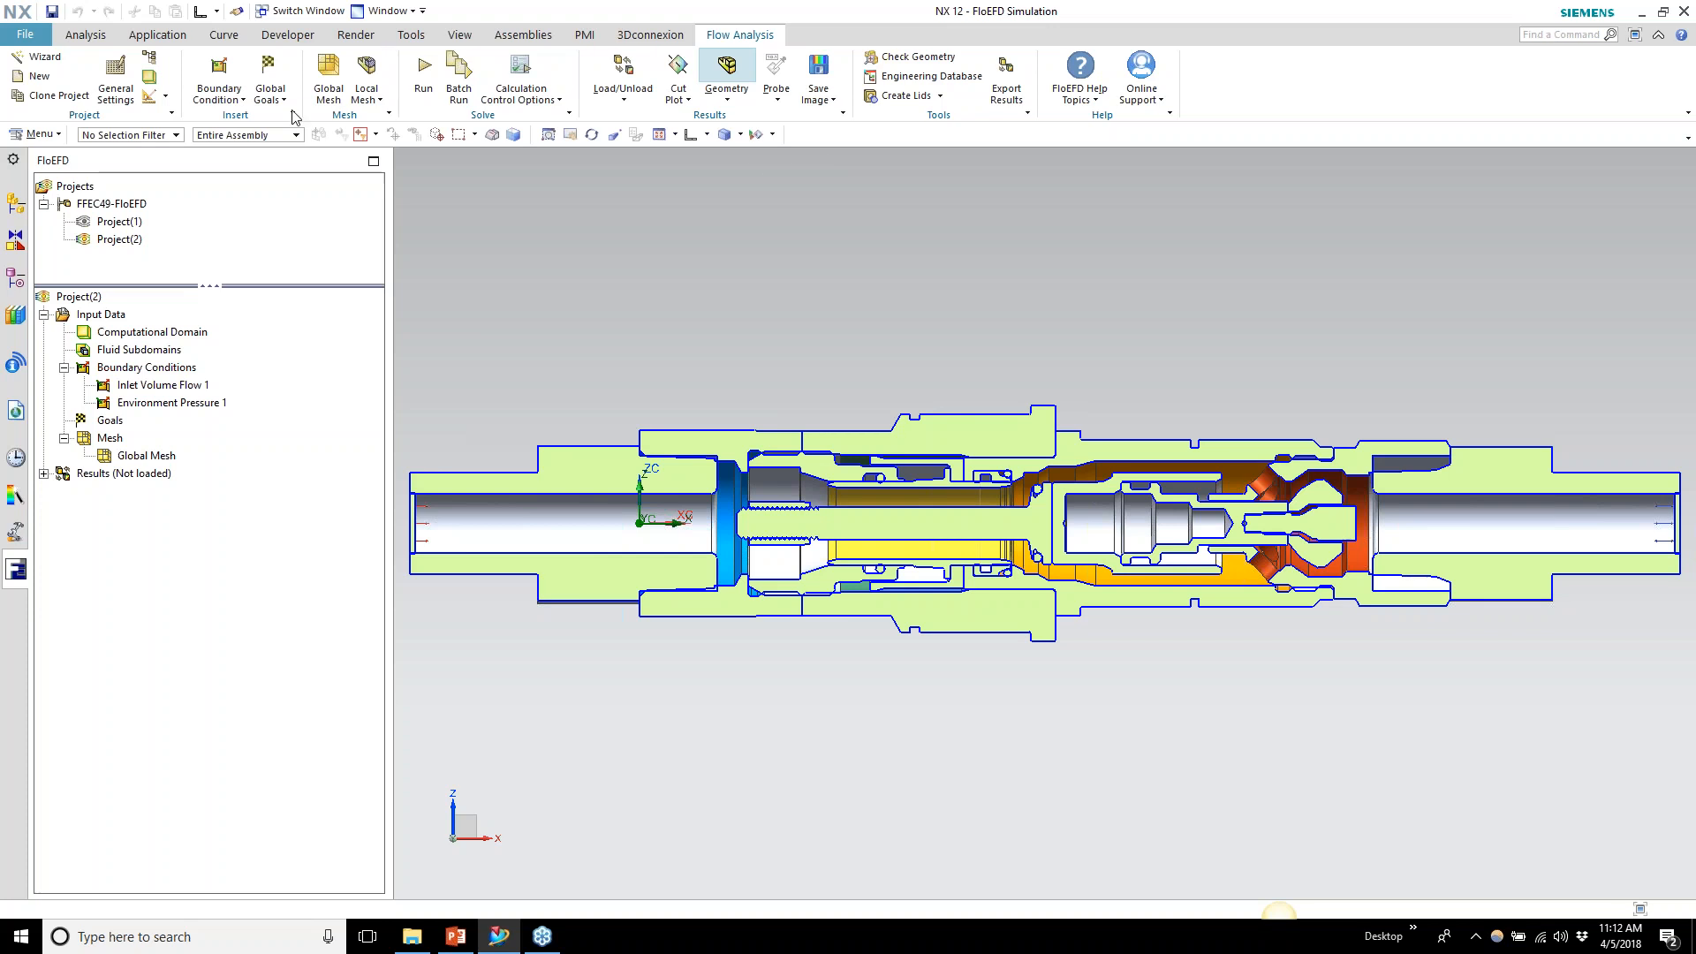
left_click(269, 93)
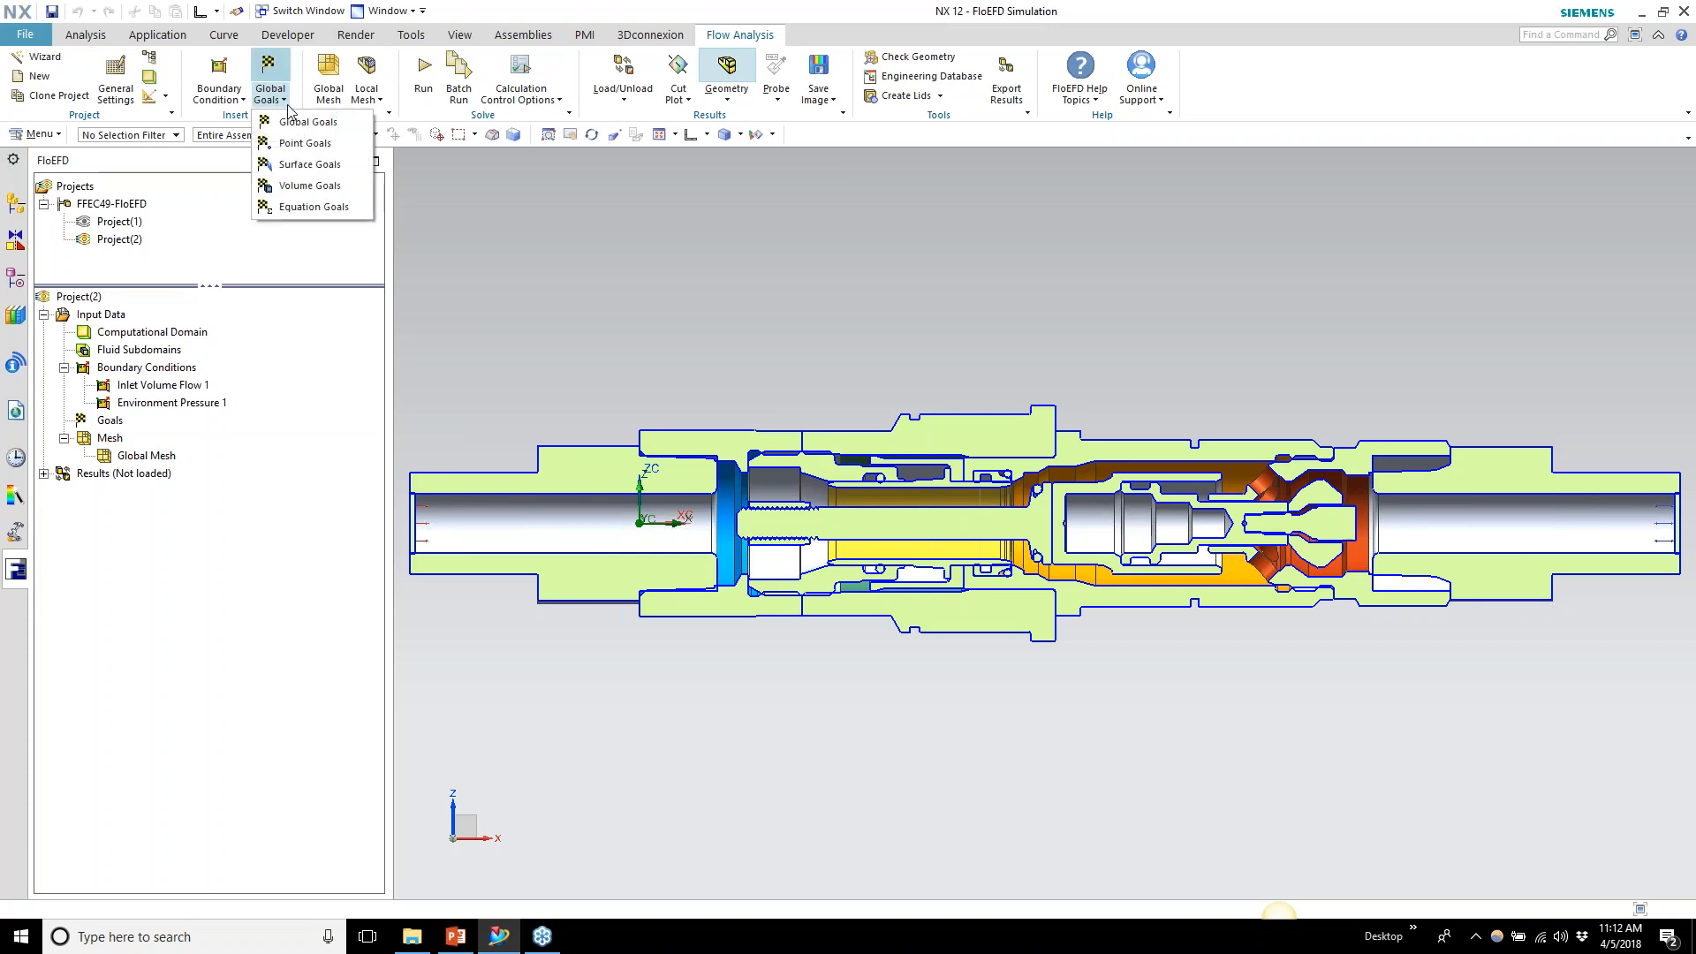
left_click(285, 166)
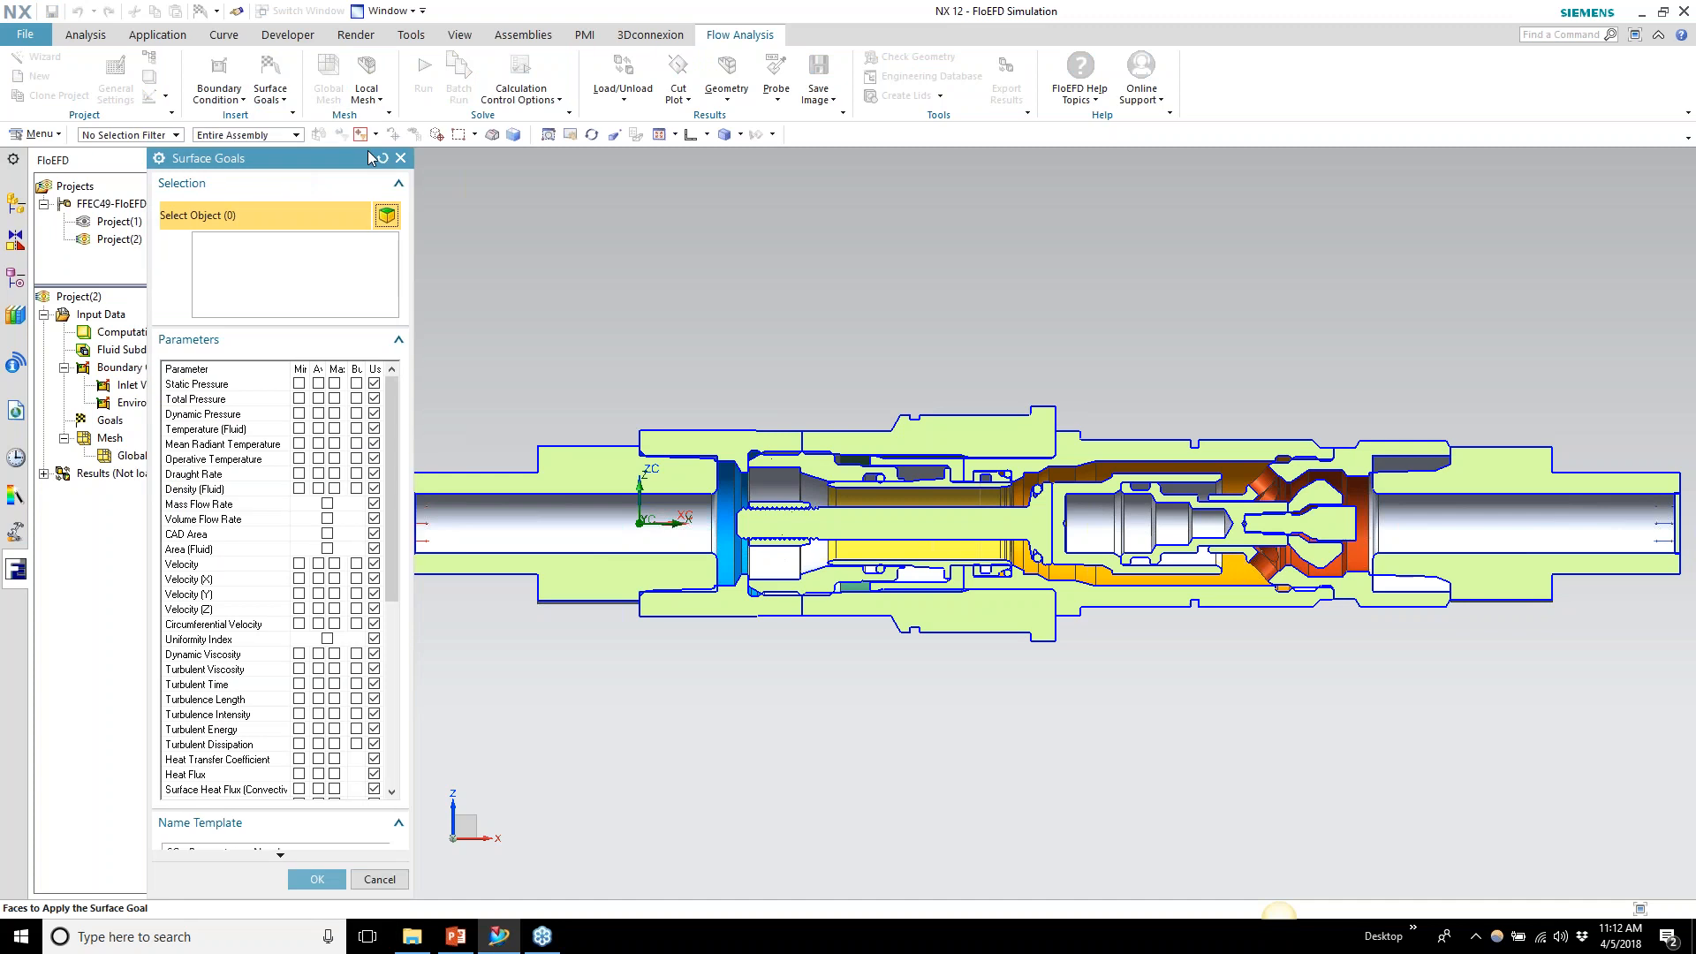
left_click_drag(367, 150, 551, 130)
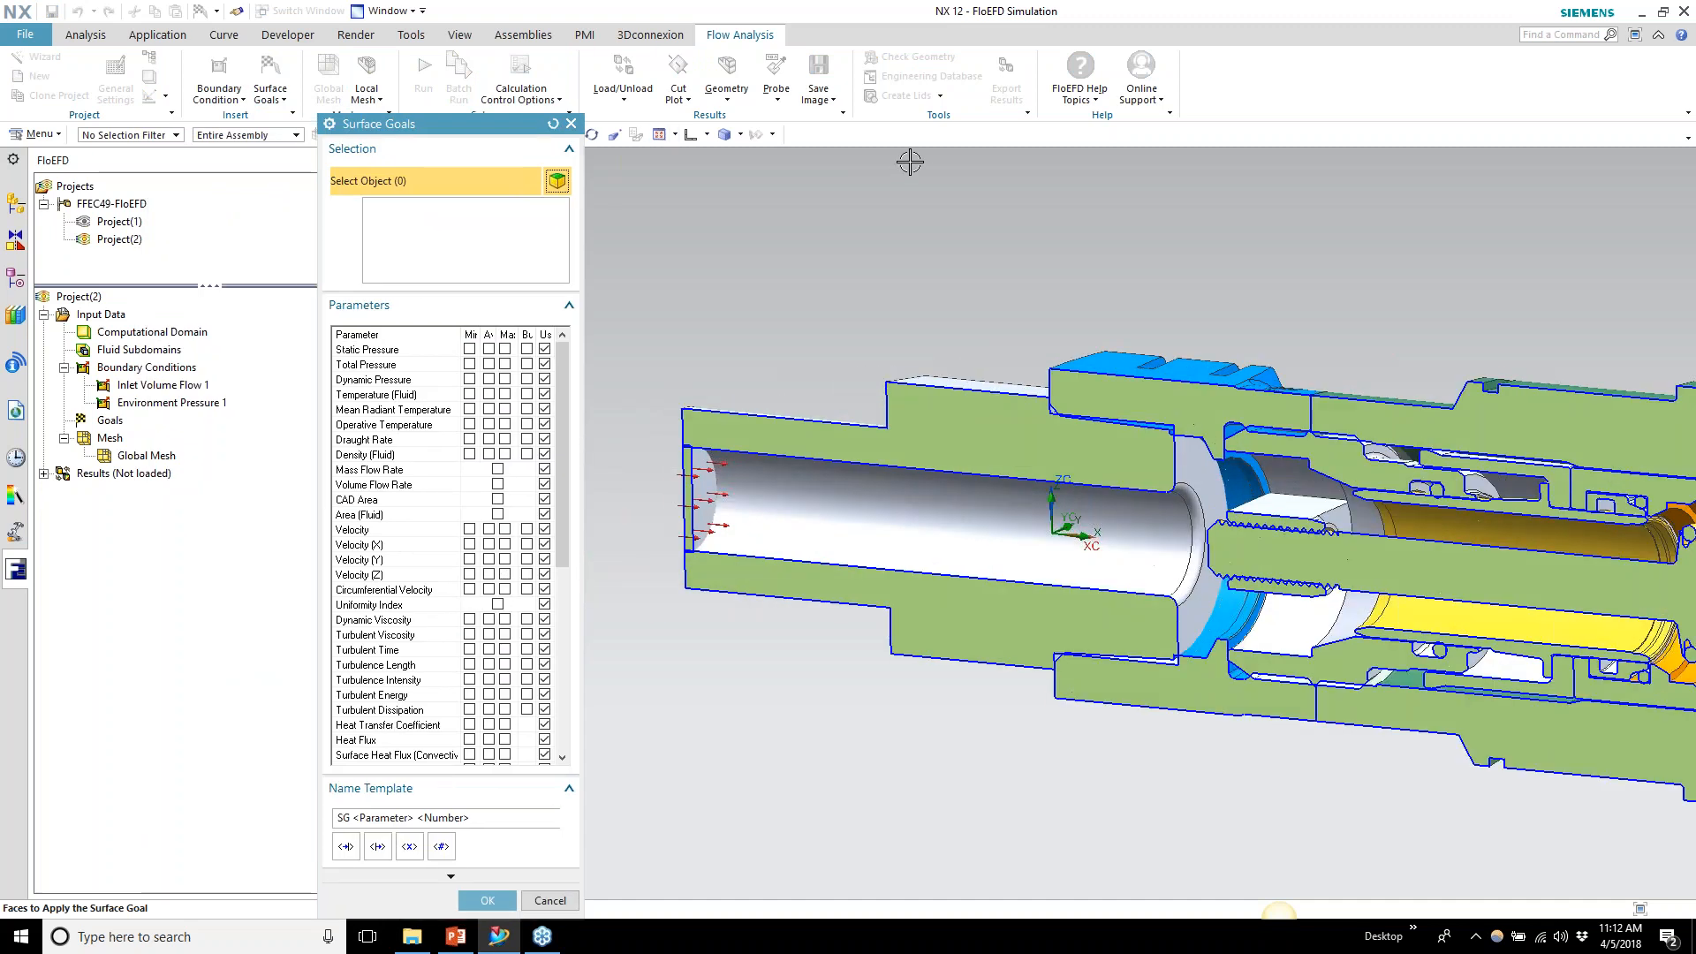
left_click(179, 386)
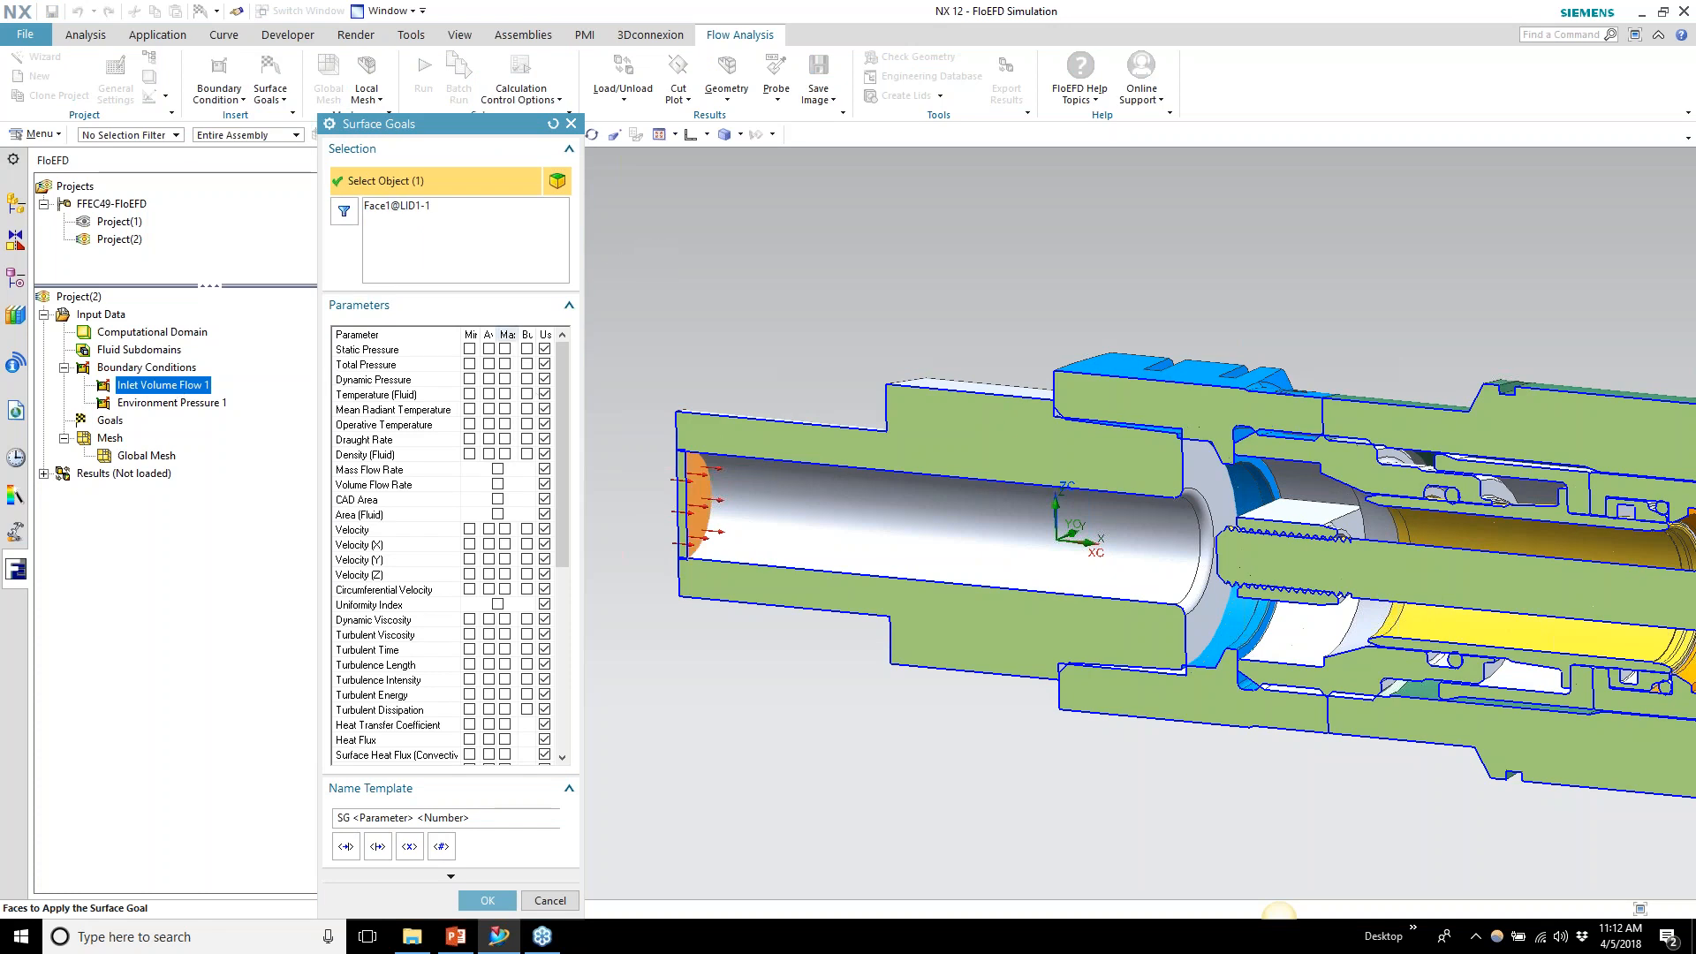
Create the inlet surface goal for average Static Pressure with the name "Inlet P"
left_click(488, 349)
left_click_drag(351, 807, 248, 803)
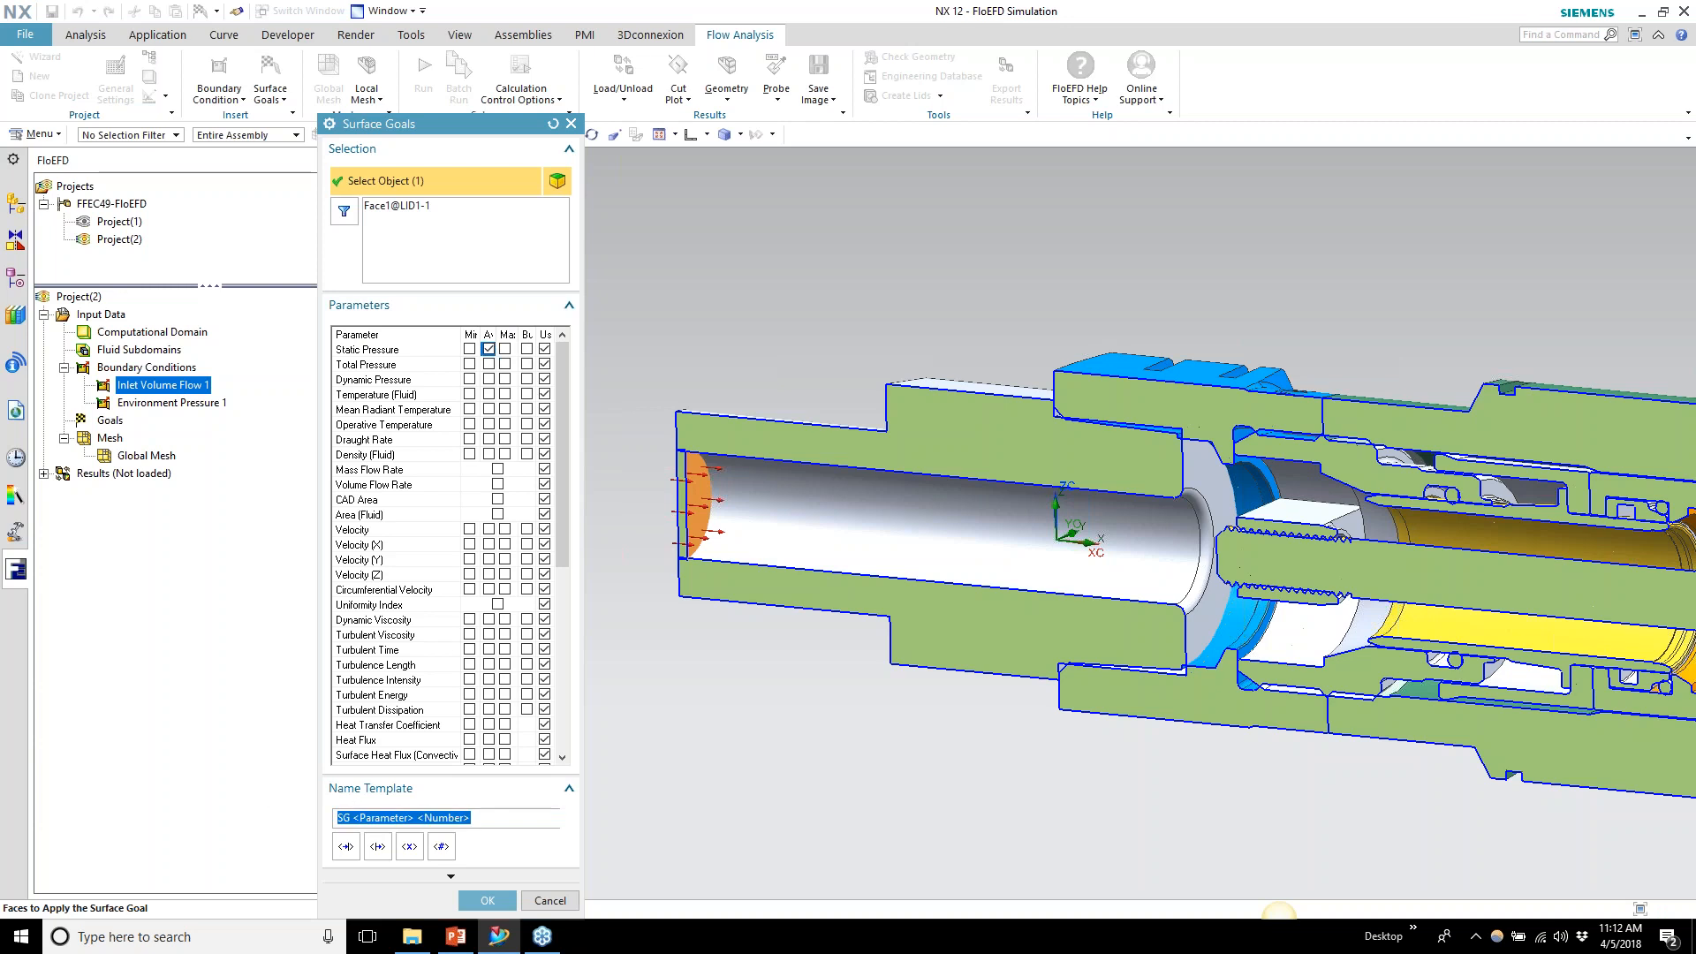
key("BackSpace")
type("Inlet P")
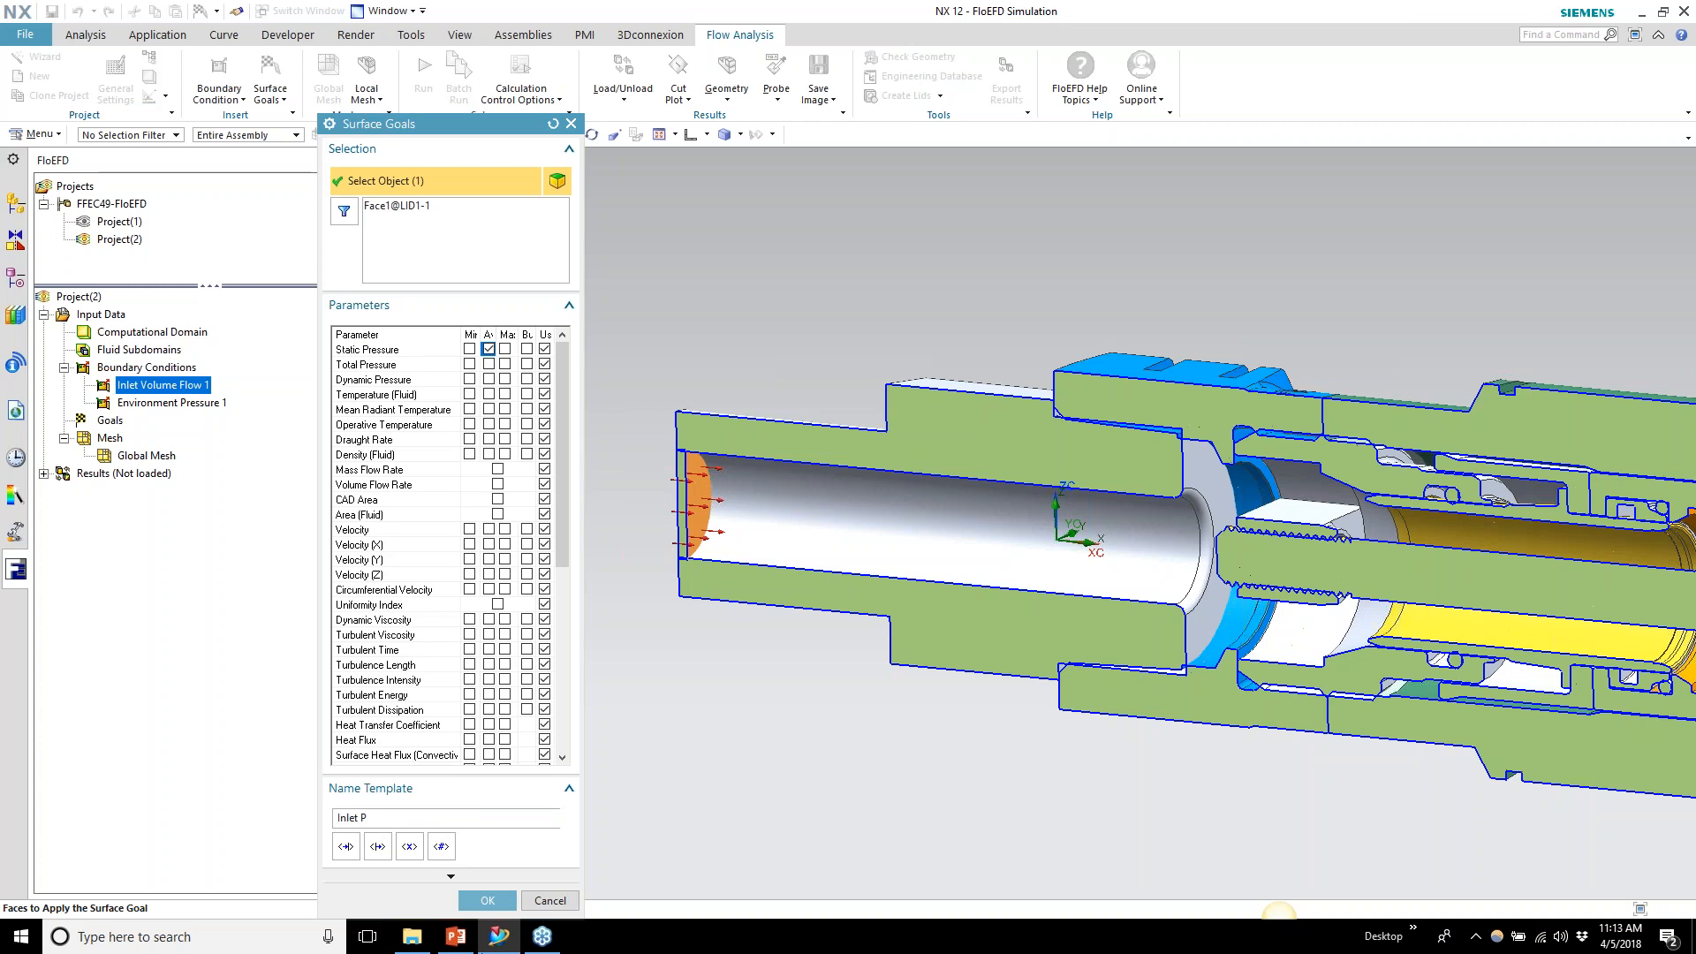
left_click(484, 902)
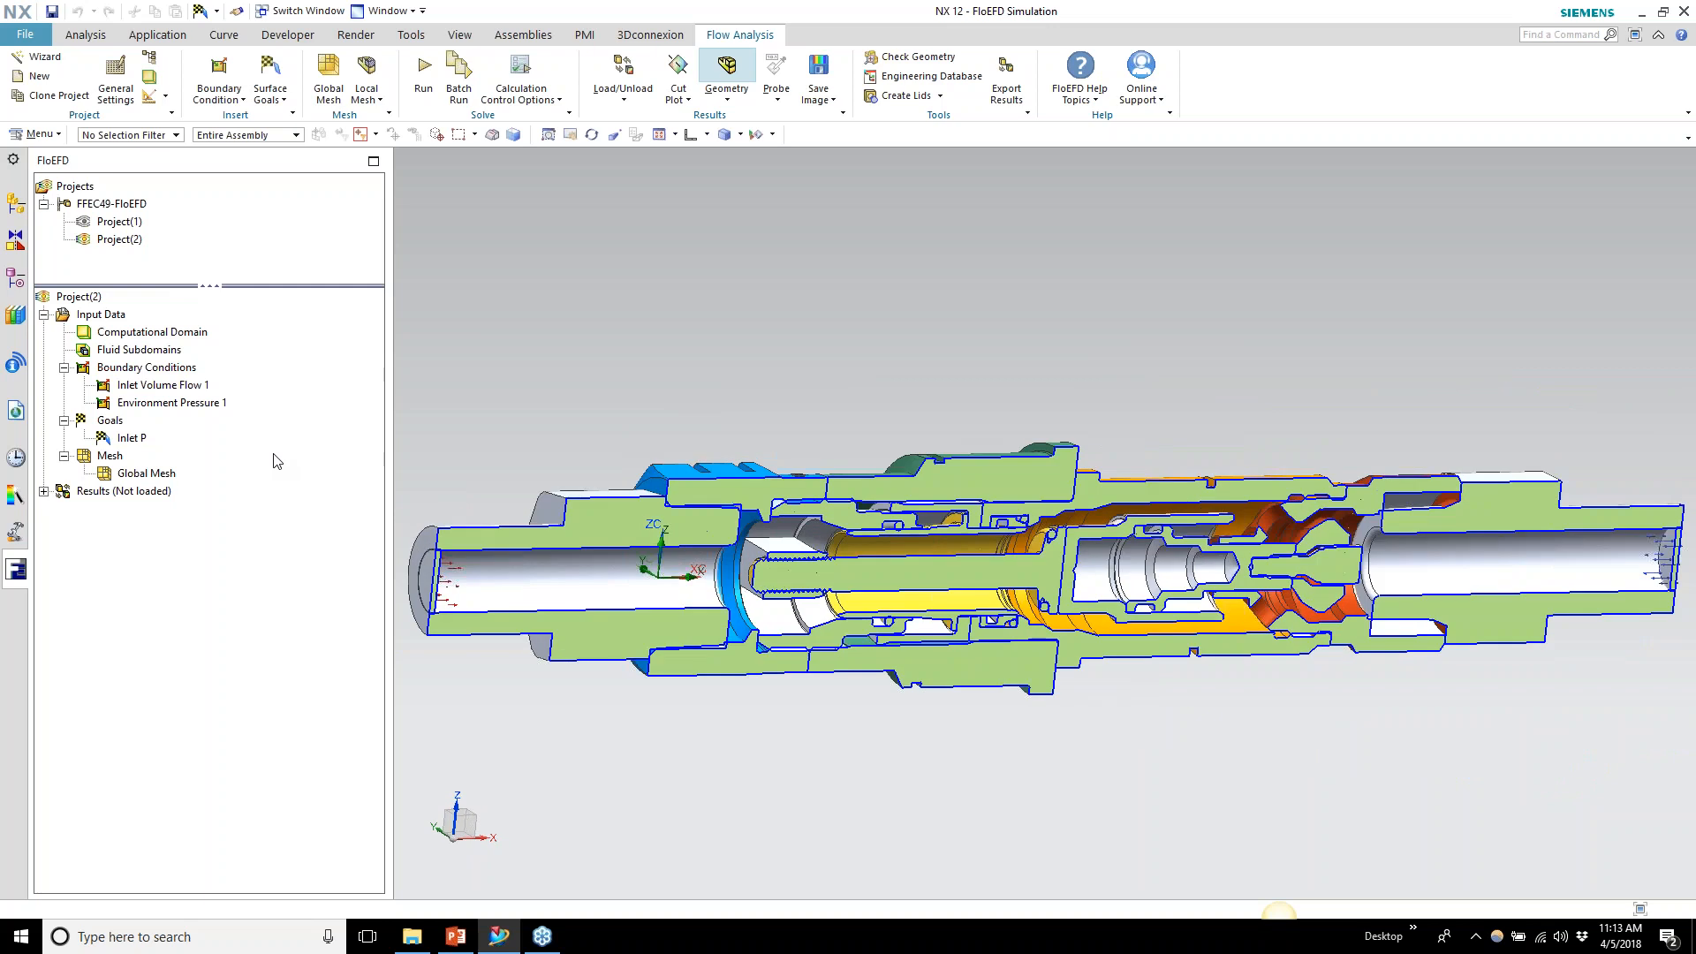
Start an equation goal with the expression Inlet P minus the environment pressure of Environment Pressure 1
left_click(281, 105)
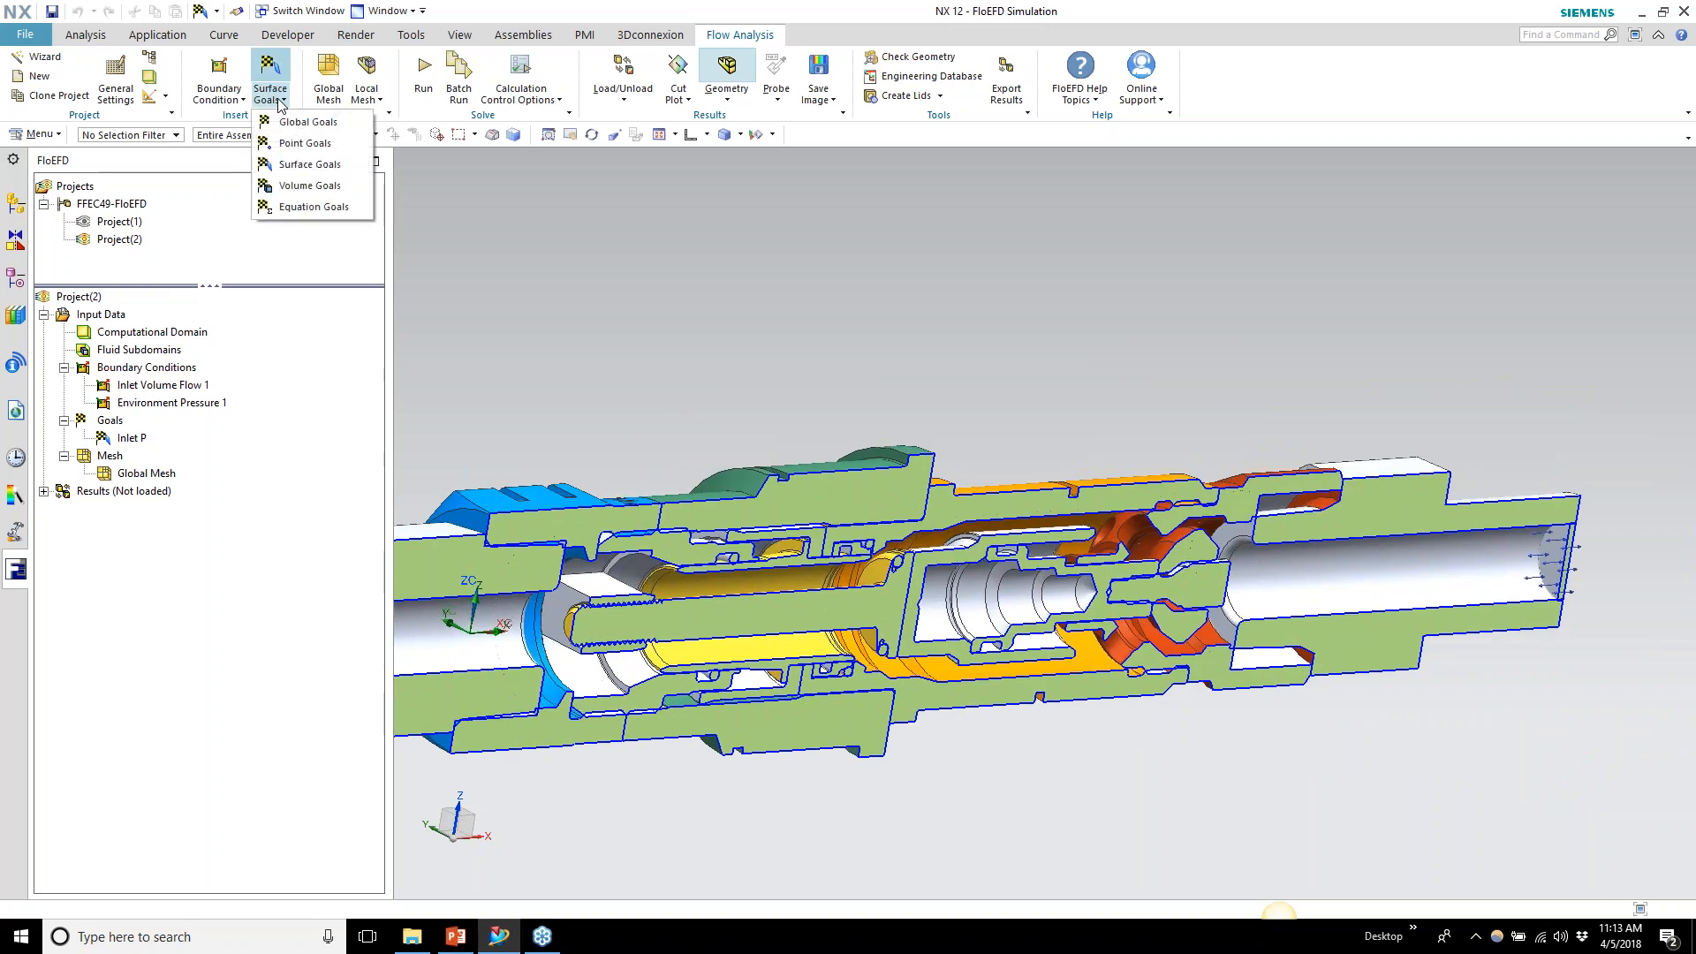
left_click(305, 209)
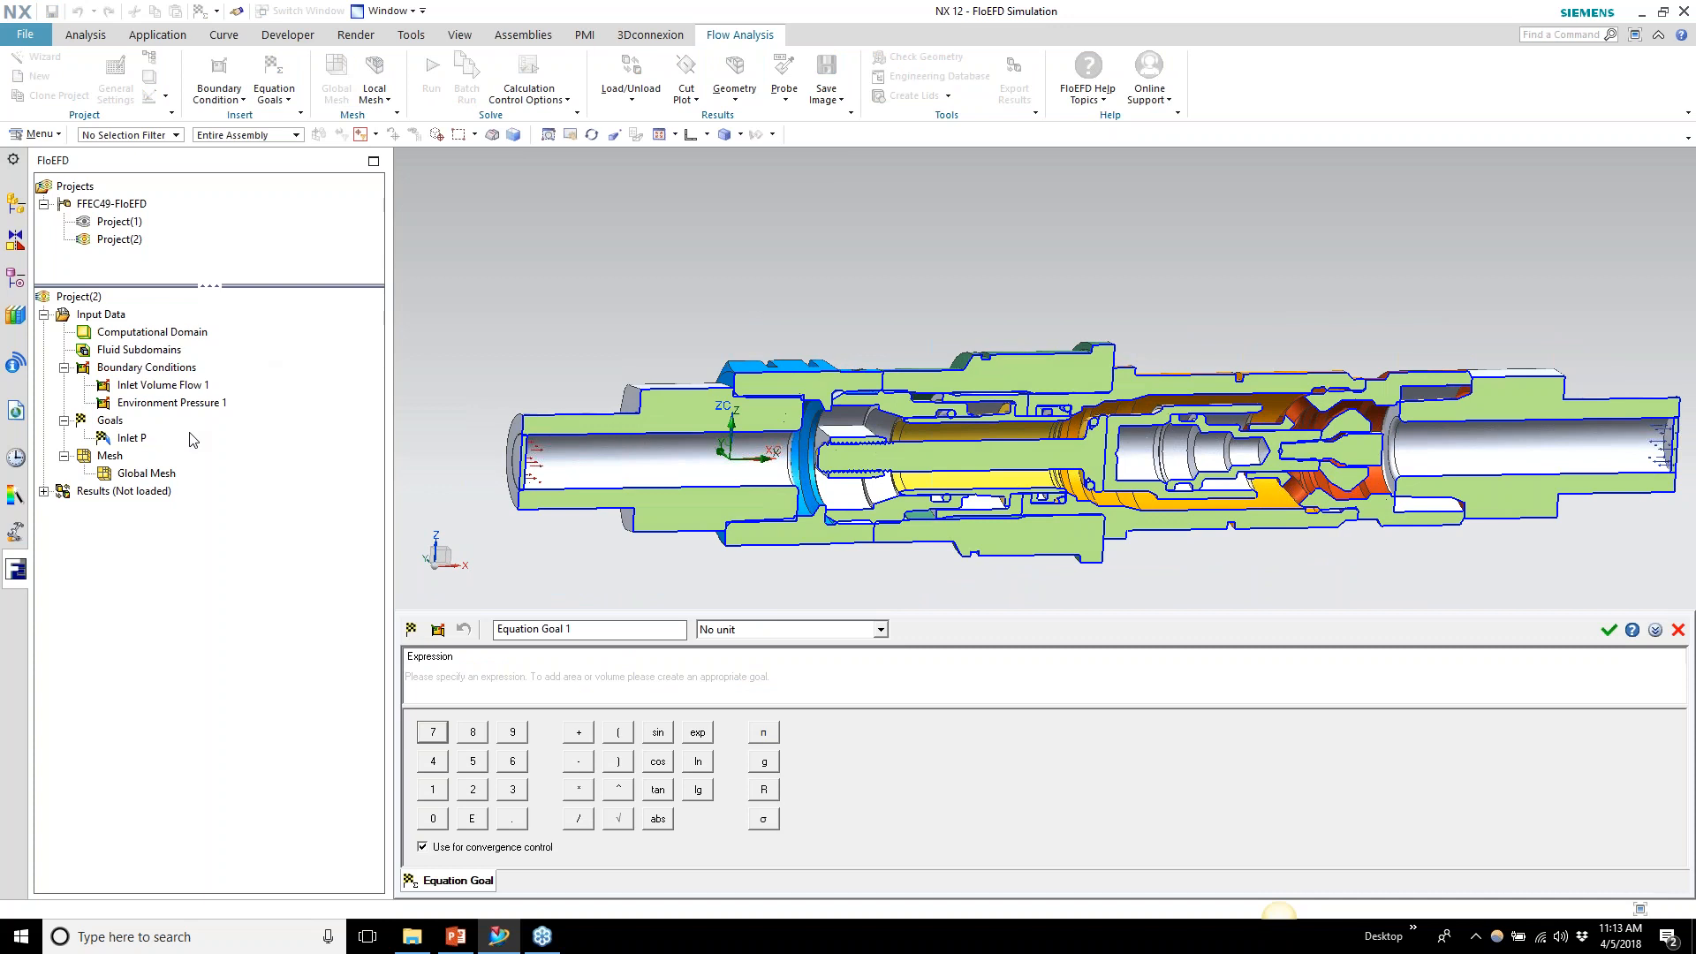
left_click(133, 438)
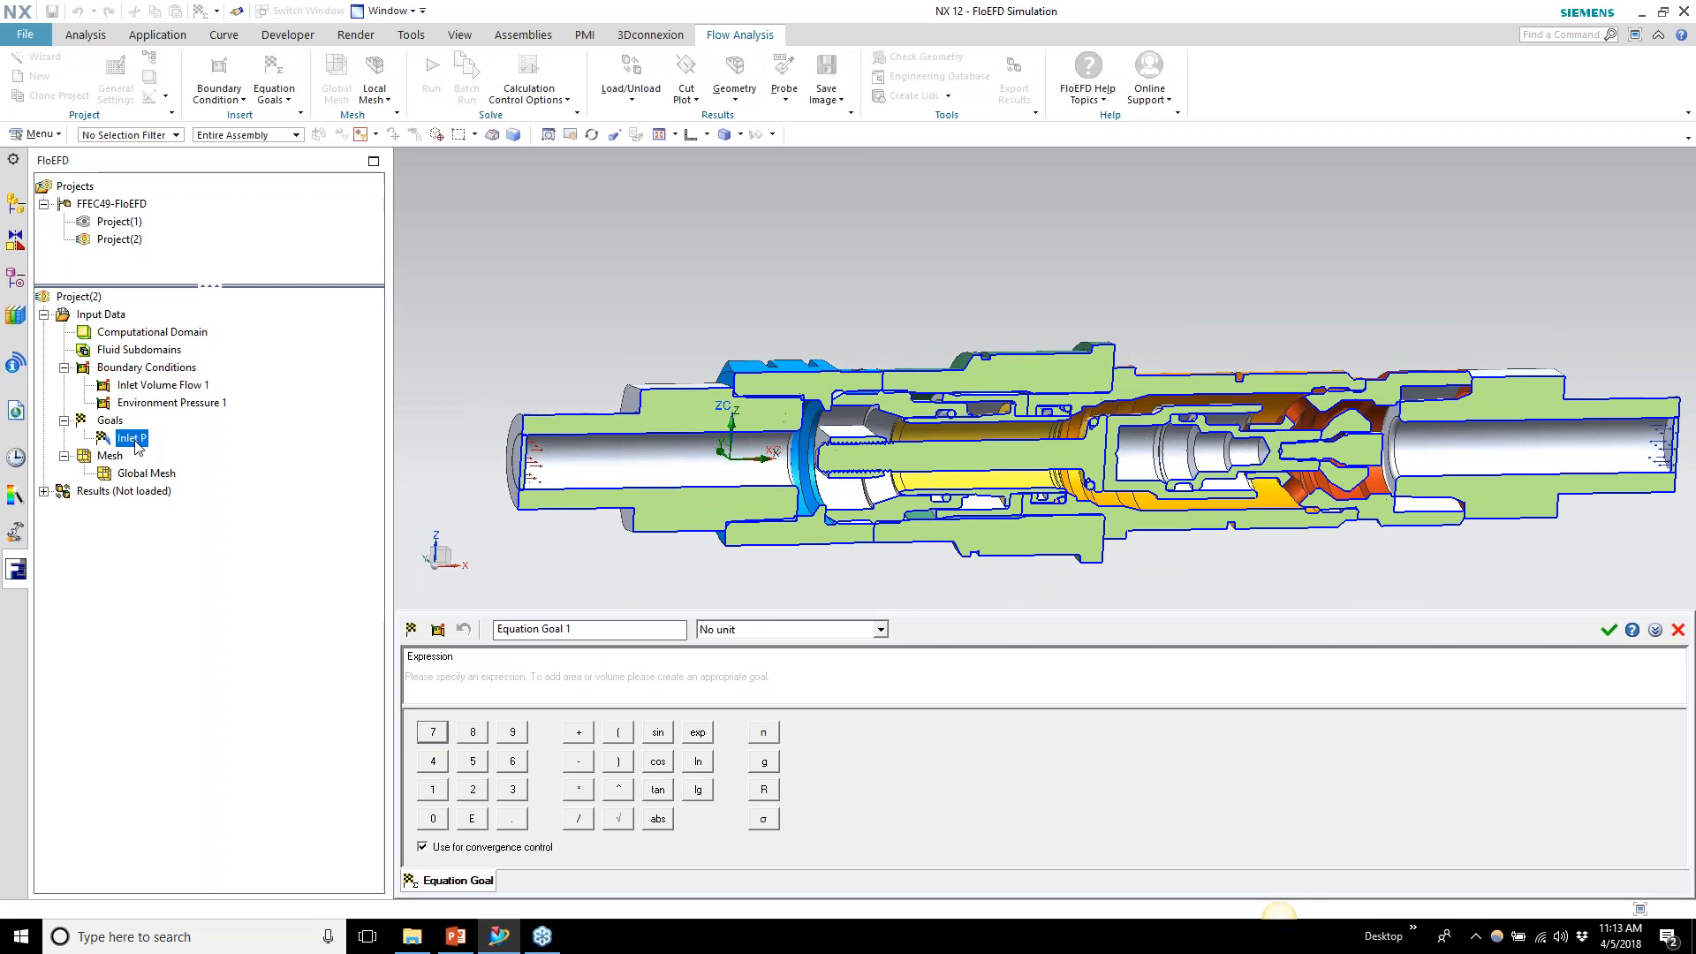
left_click(579, 765)
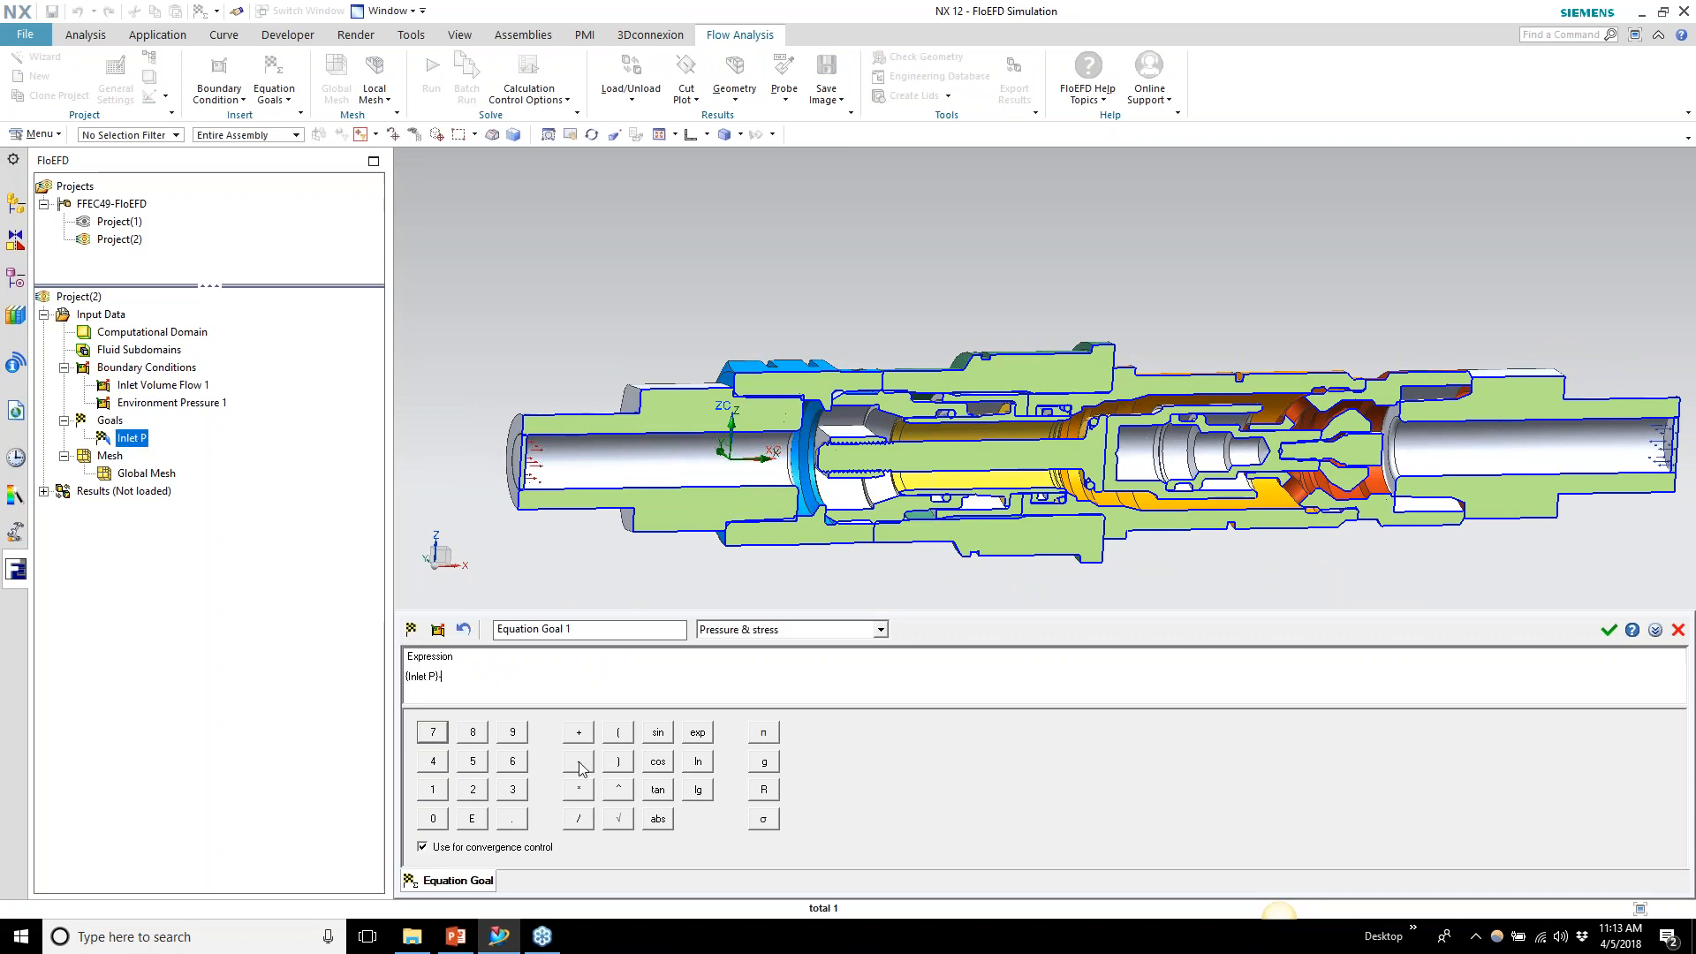
left_click(174, 404)
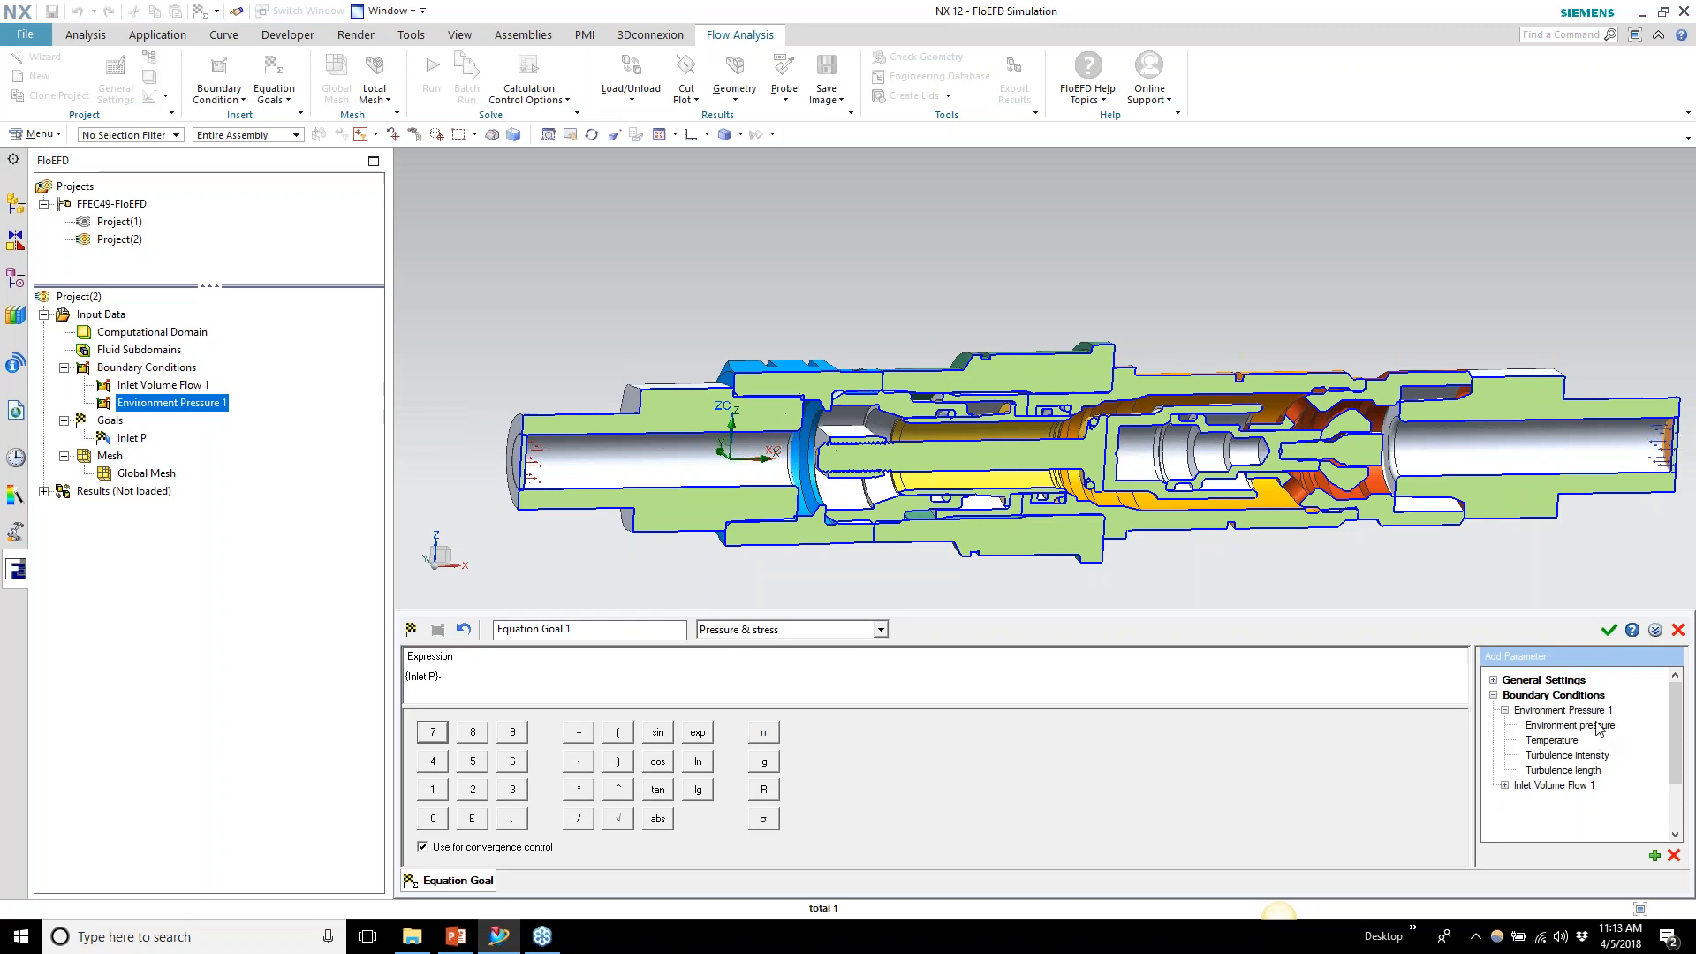
left_click(1600, 727)
left_click(1654, 855)
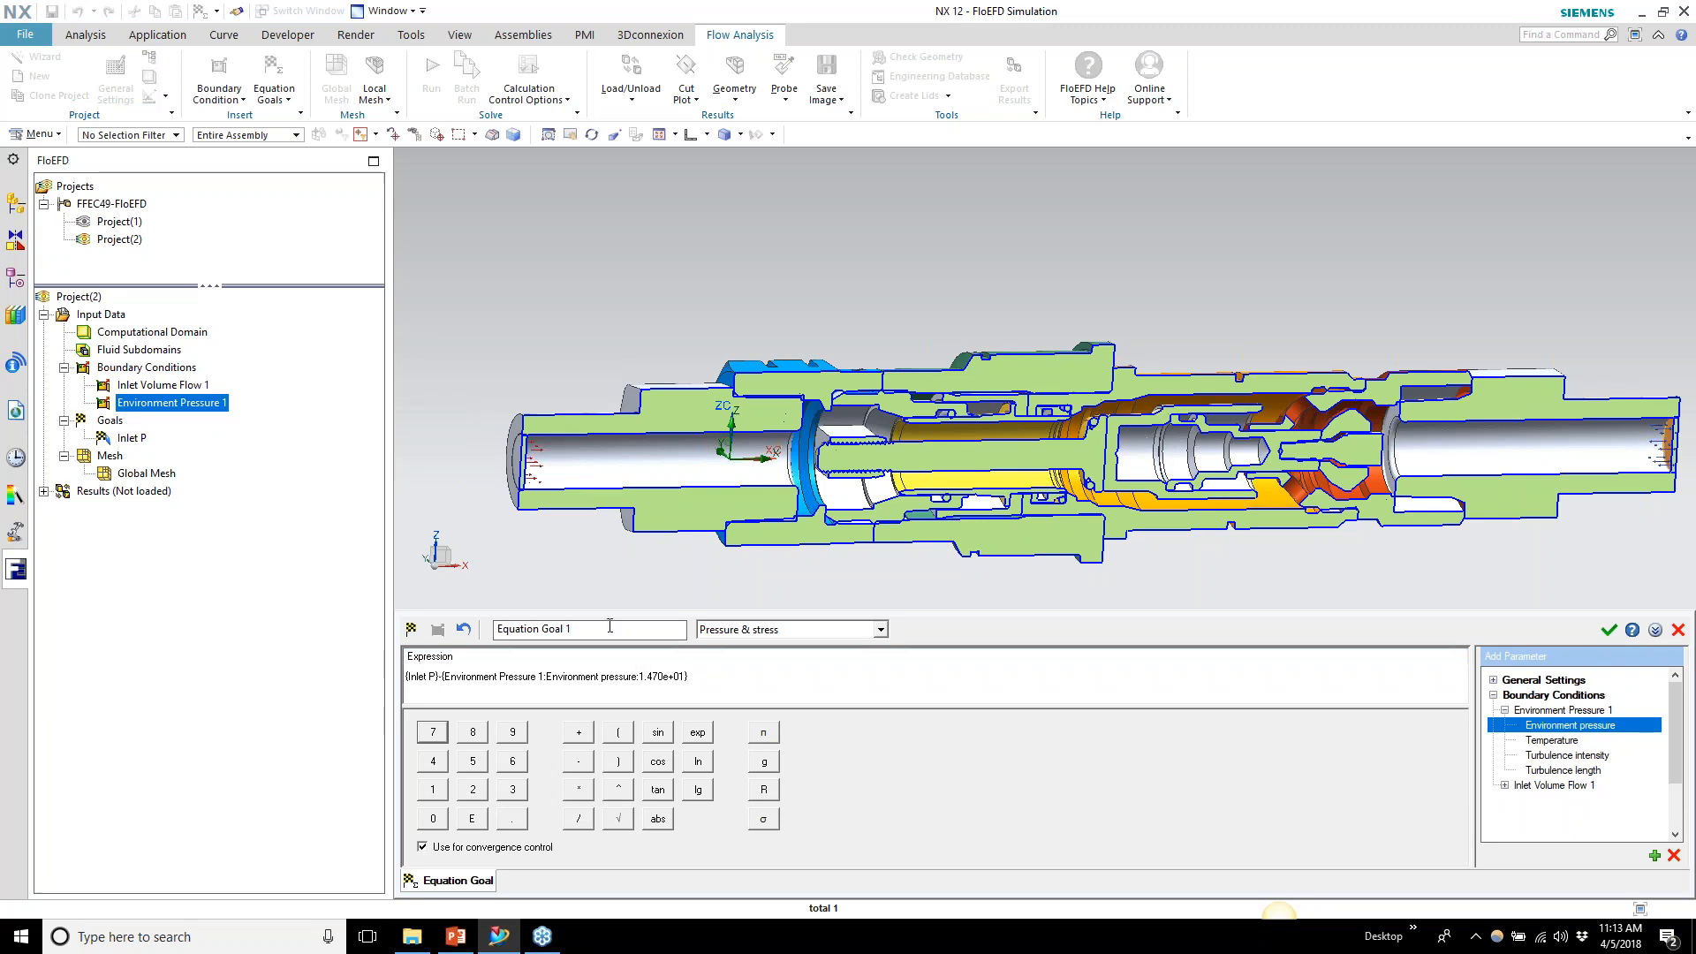
Name the equation goal dP, exclude it from convergence control and create it
left_click_drag(617, 635, 434, 615)
type("dP")
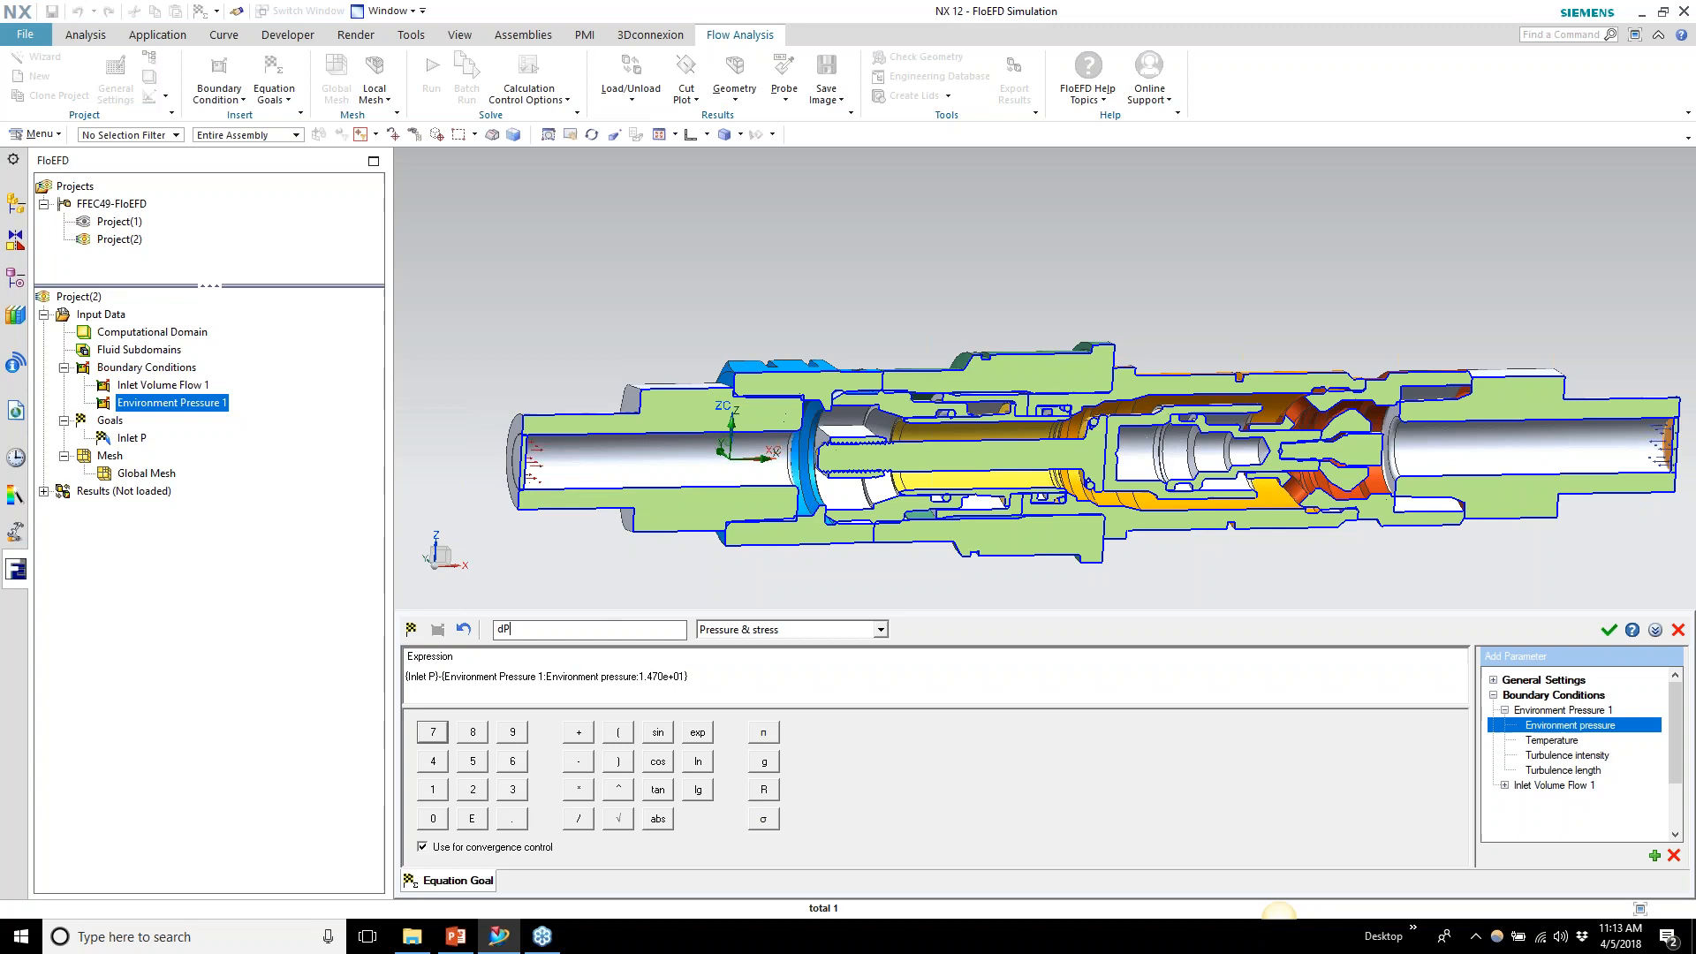
left_click(423, 848)
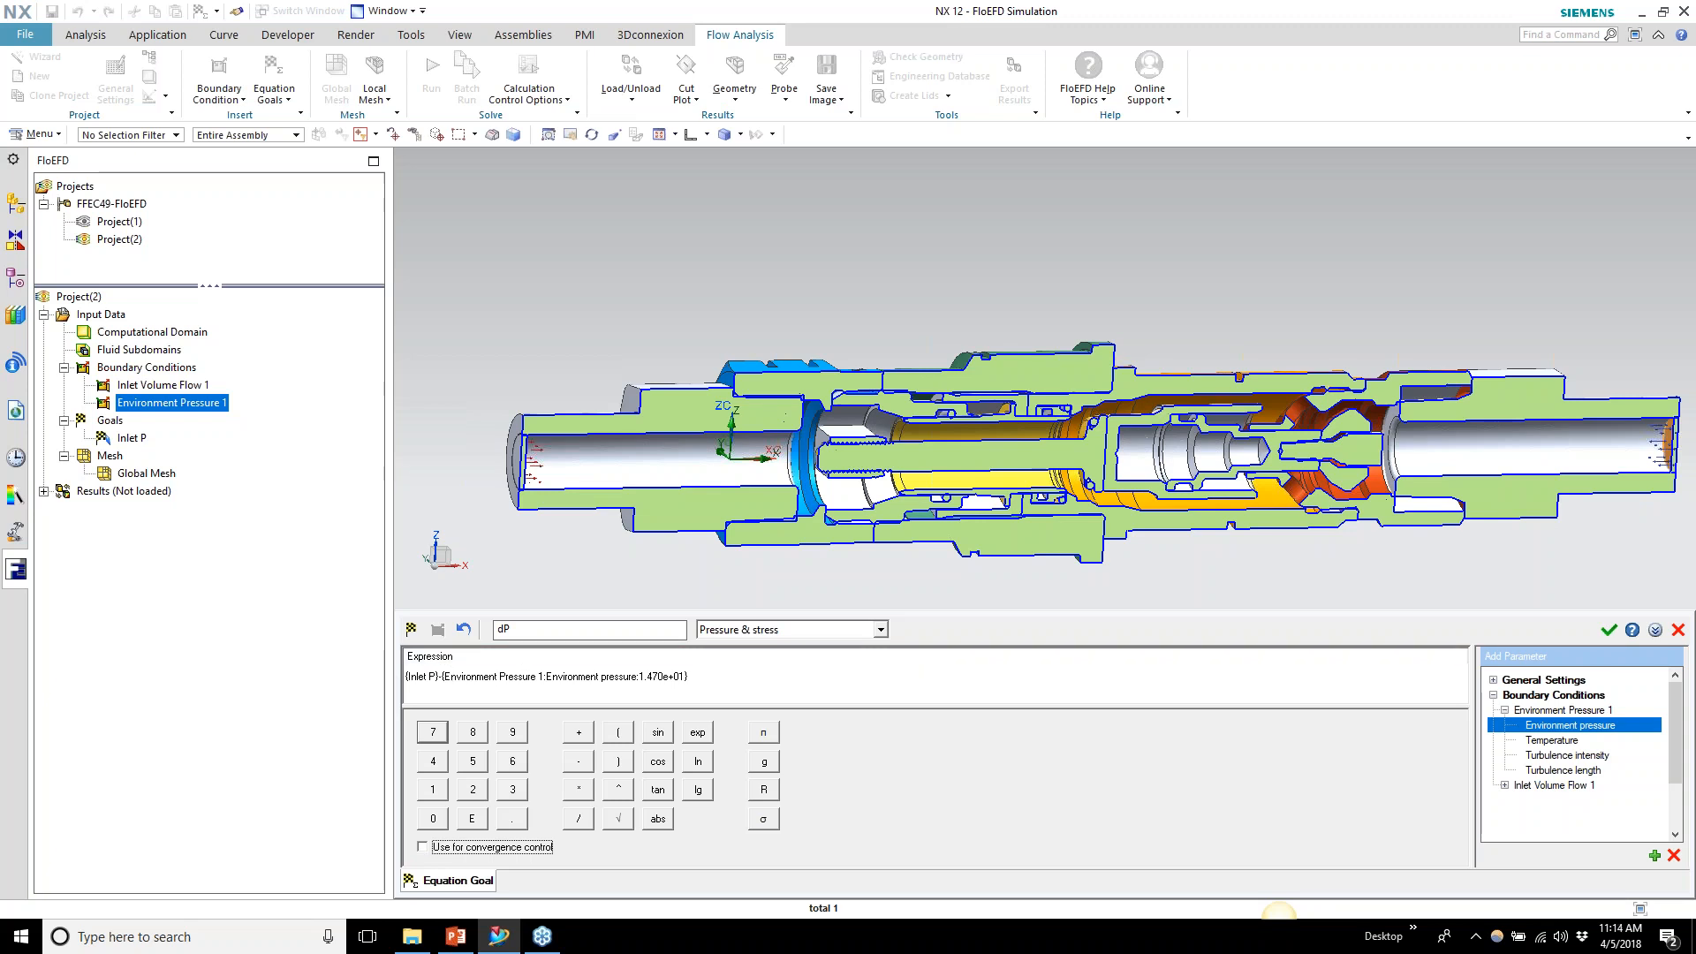
left_click(1608, 631)
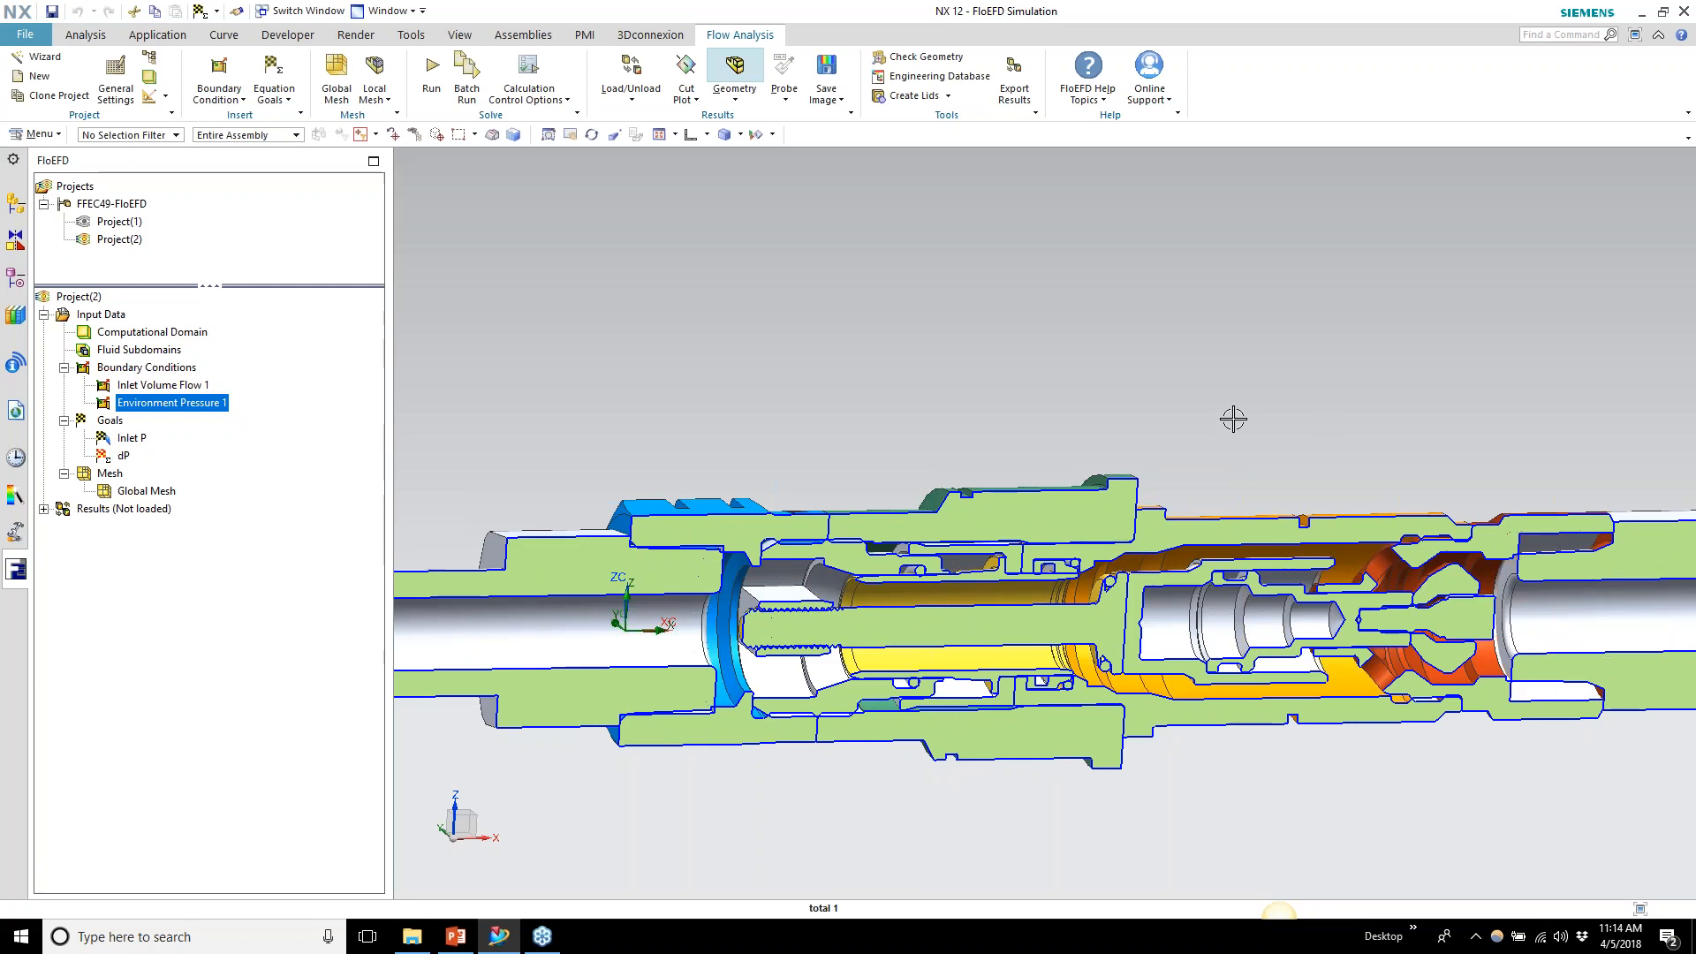
Create a global goal for the maximum Velocity, keeping the default name template
scroll(1233, 418, "down", 3)
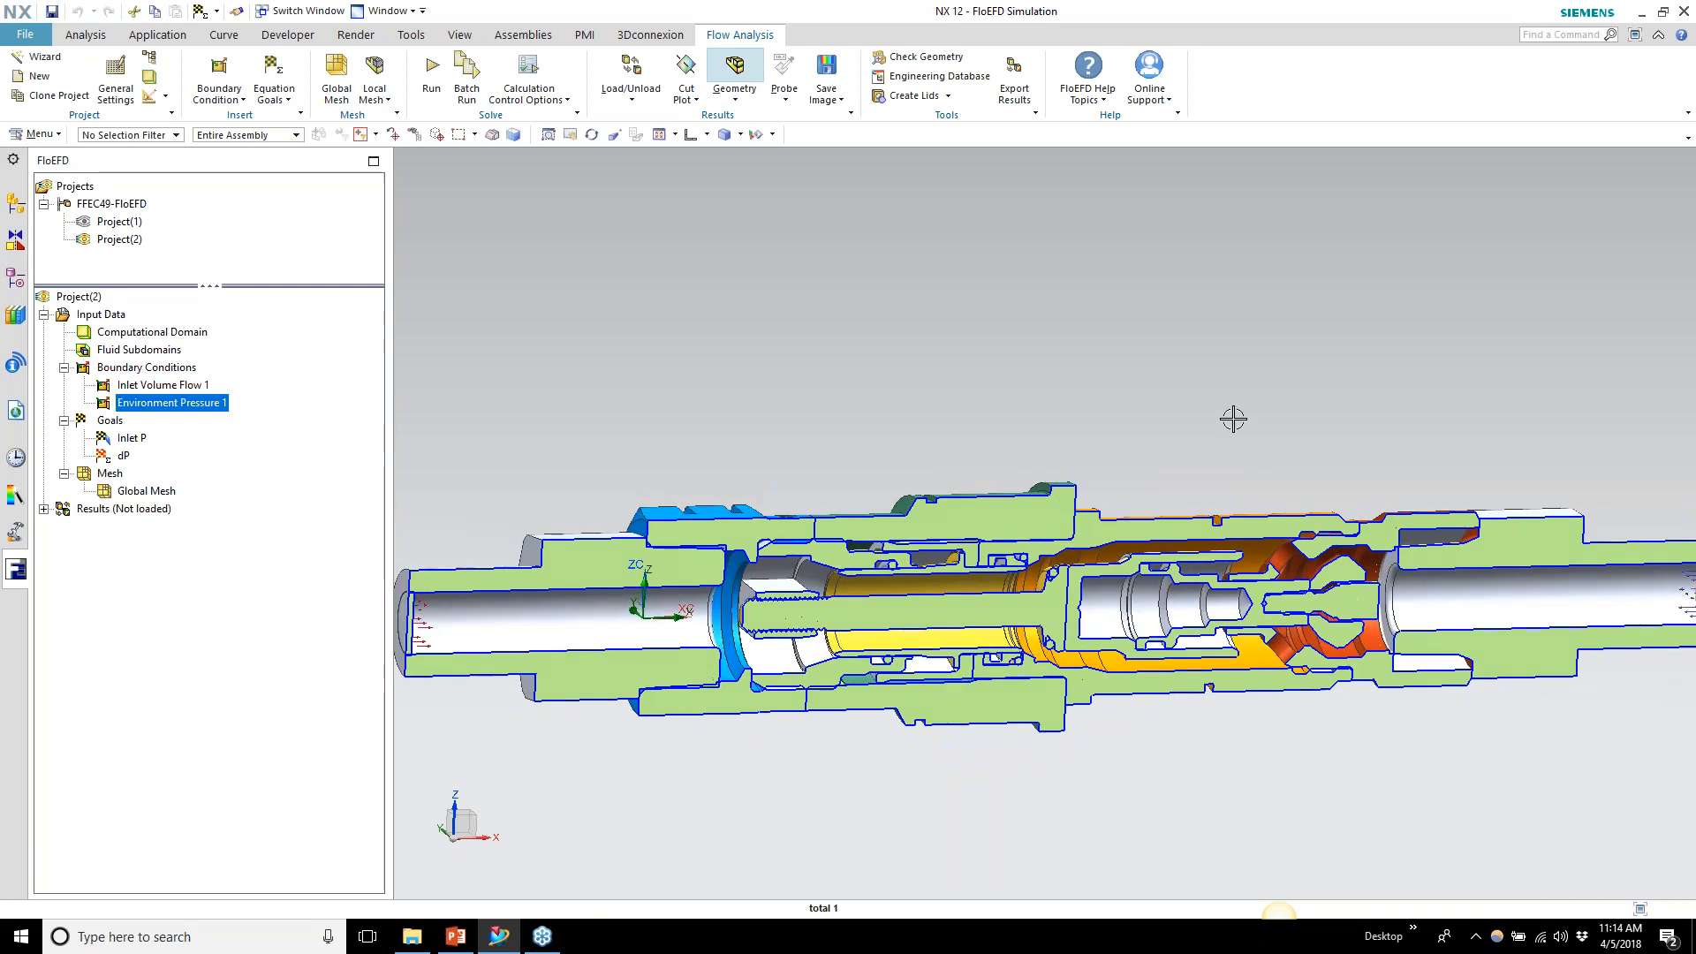
scroll(1233, 419, "down", 2)
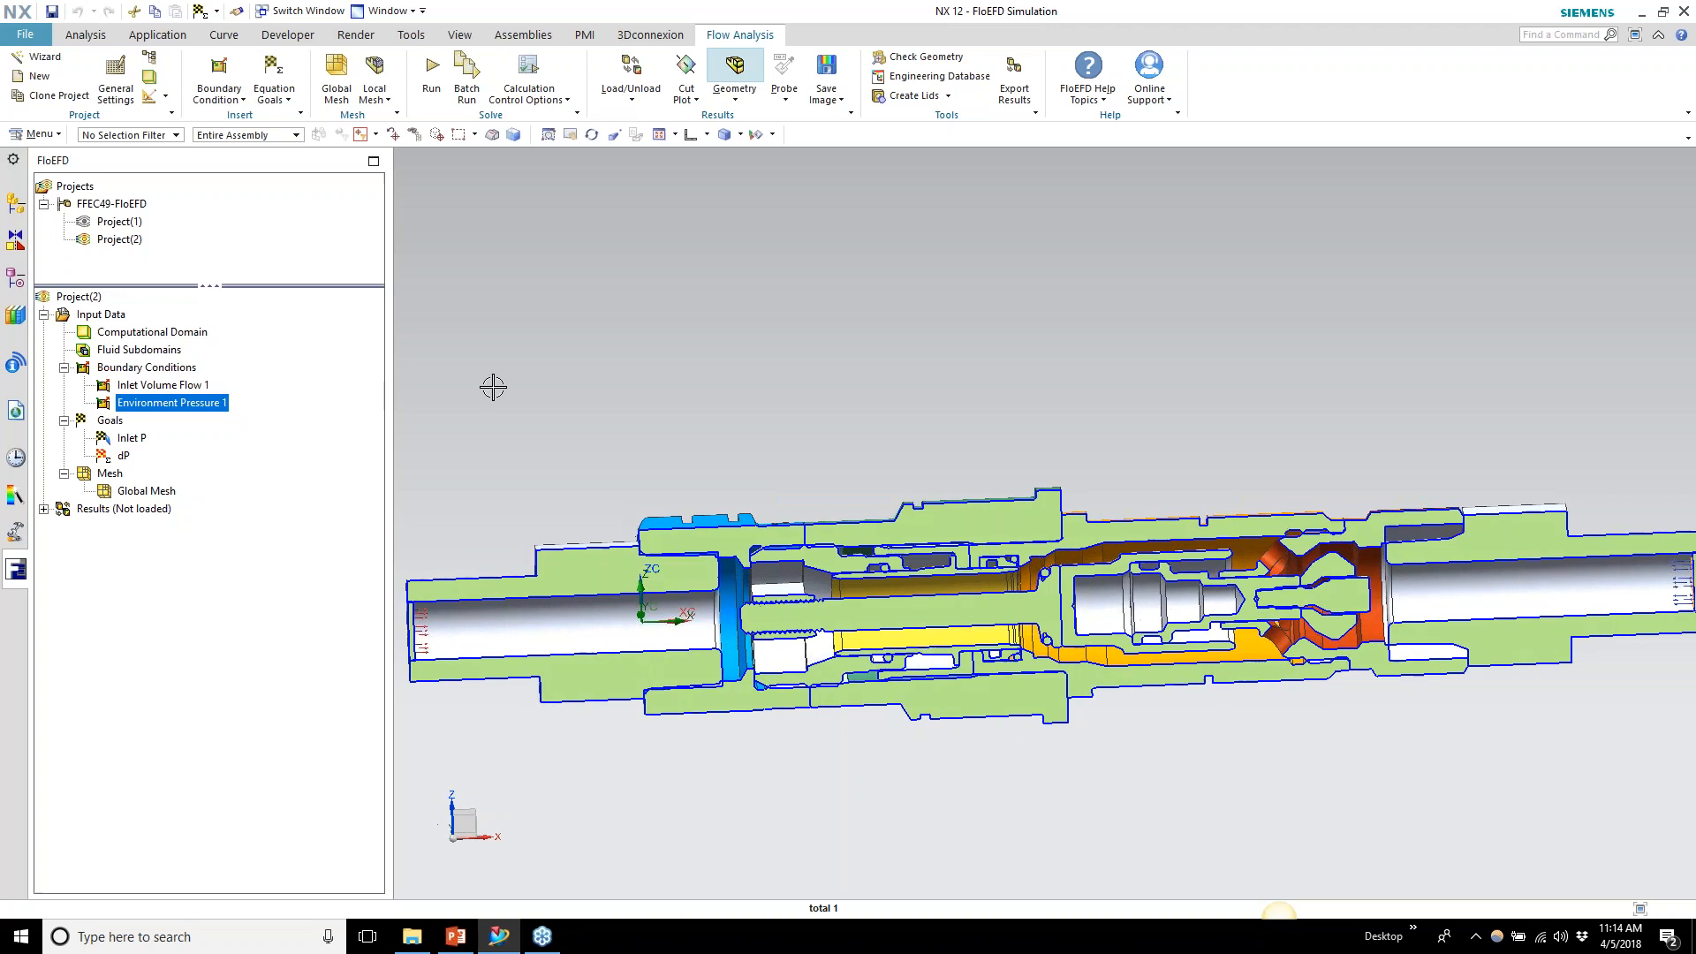
left_click(274, 95)
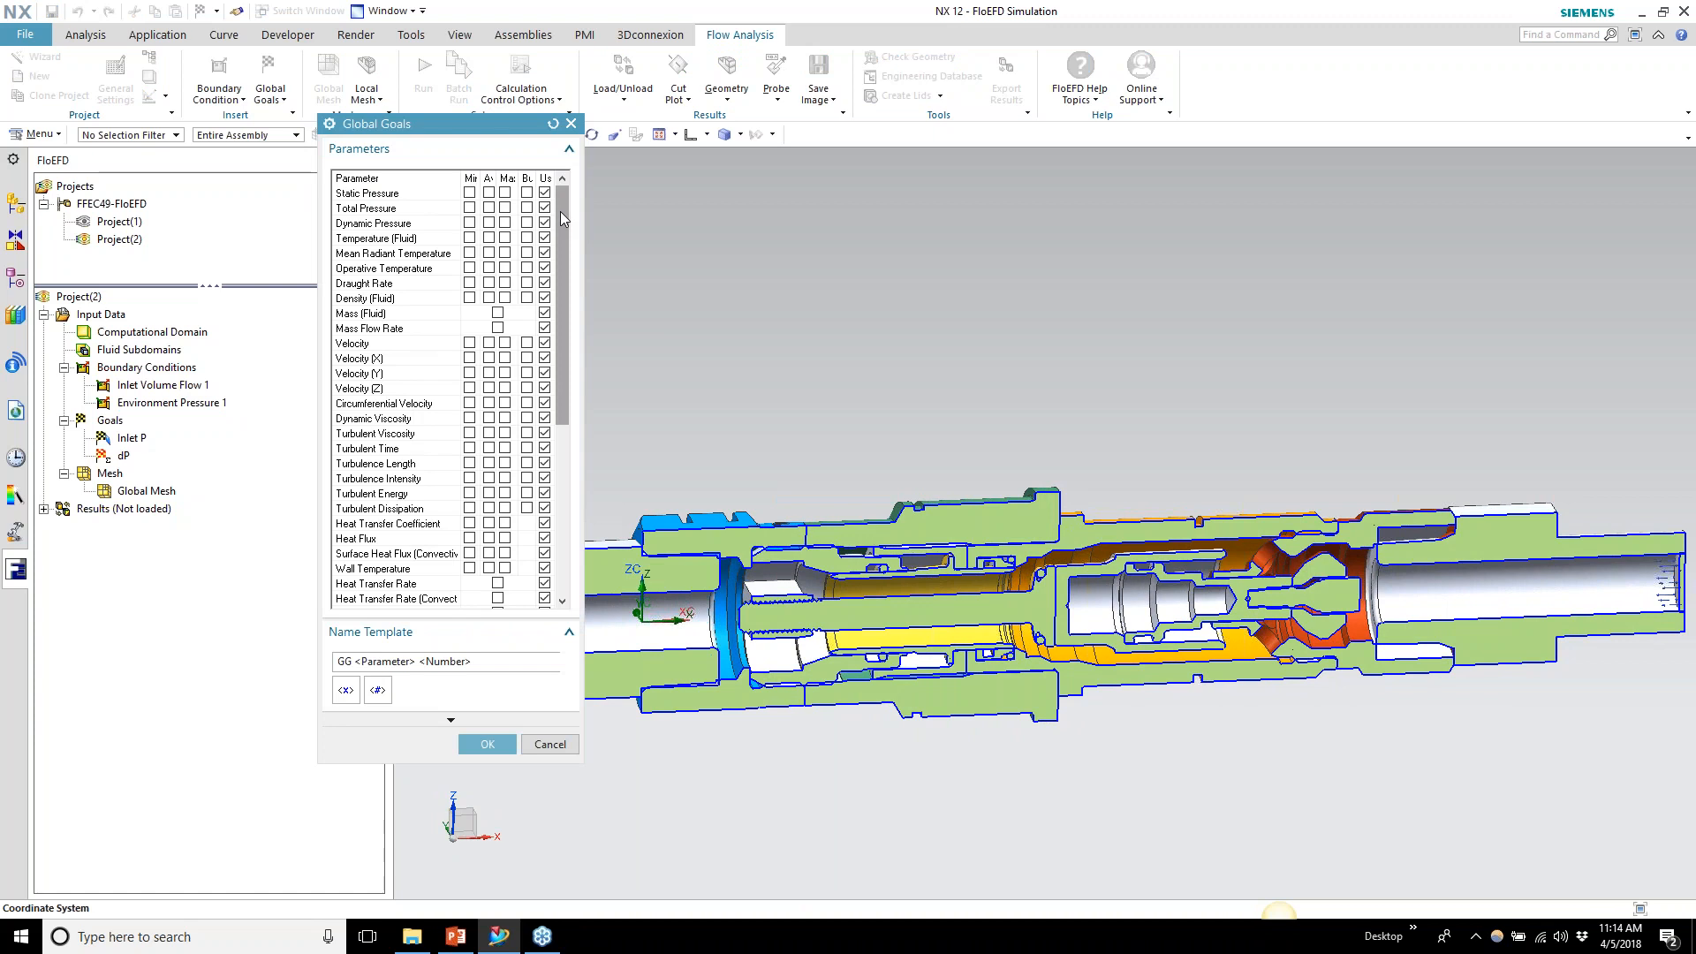
left_click(504, 342)
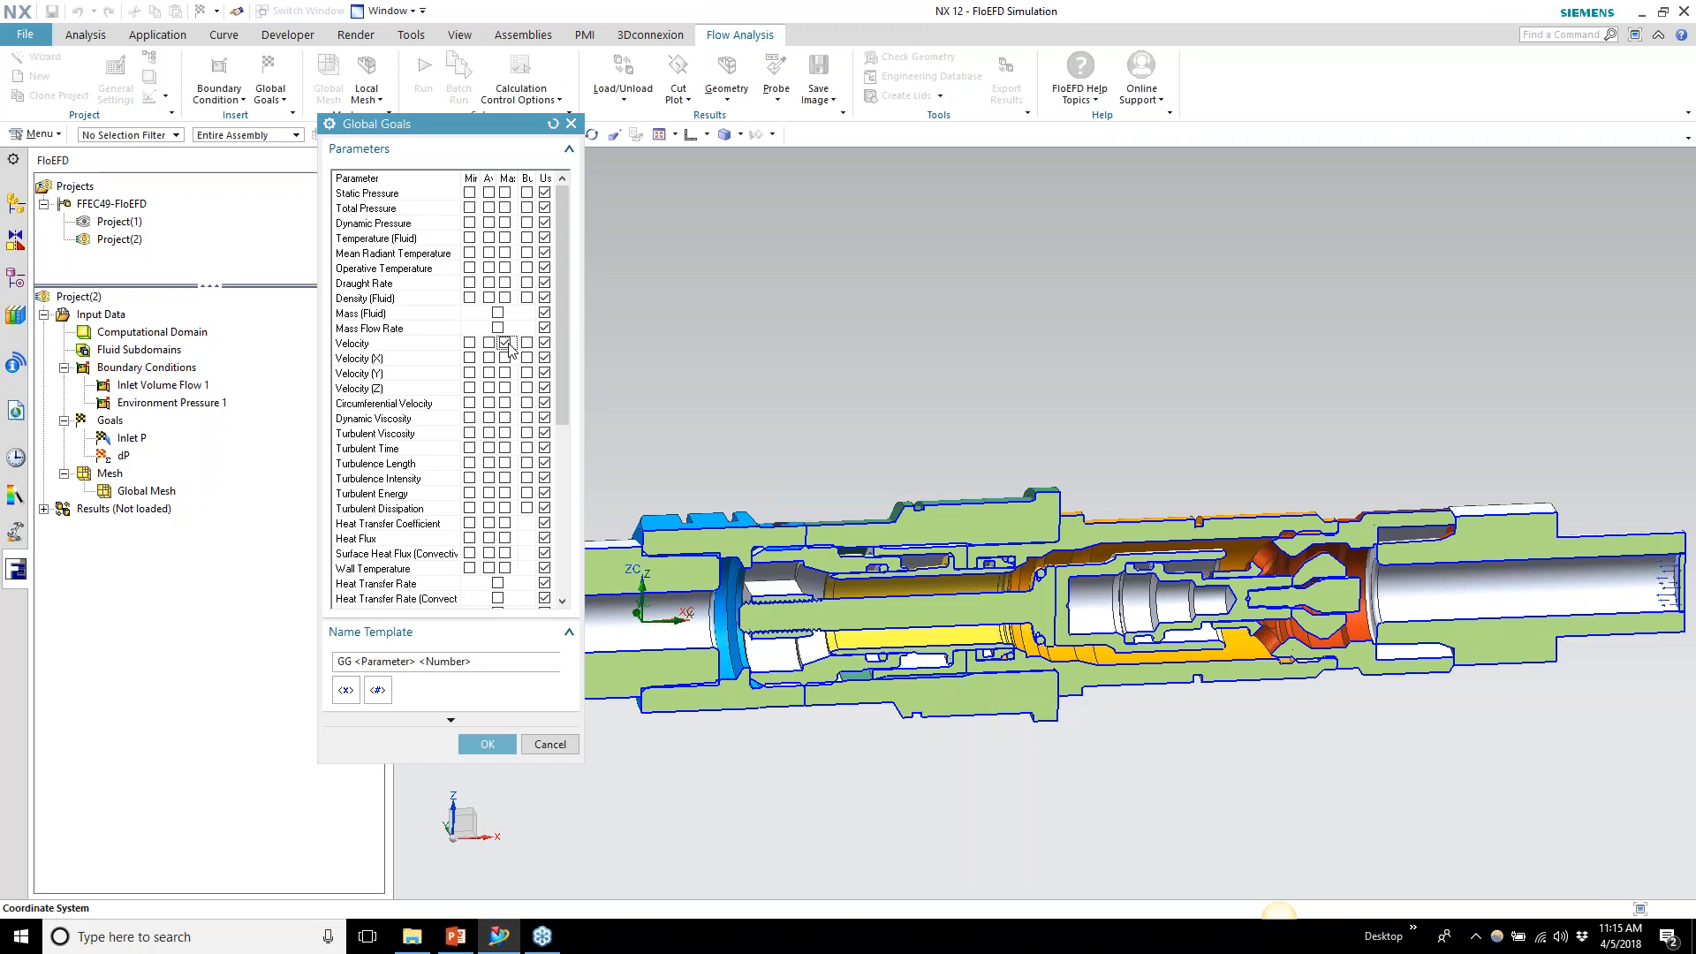
scroll(893, 363, "up", 2)
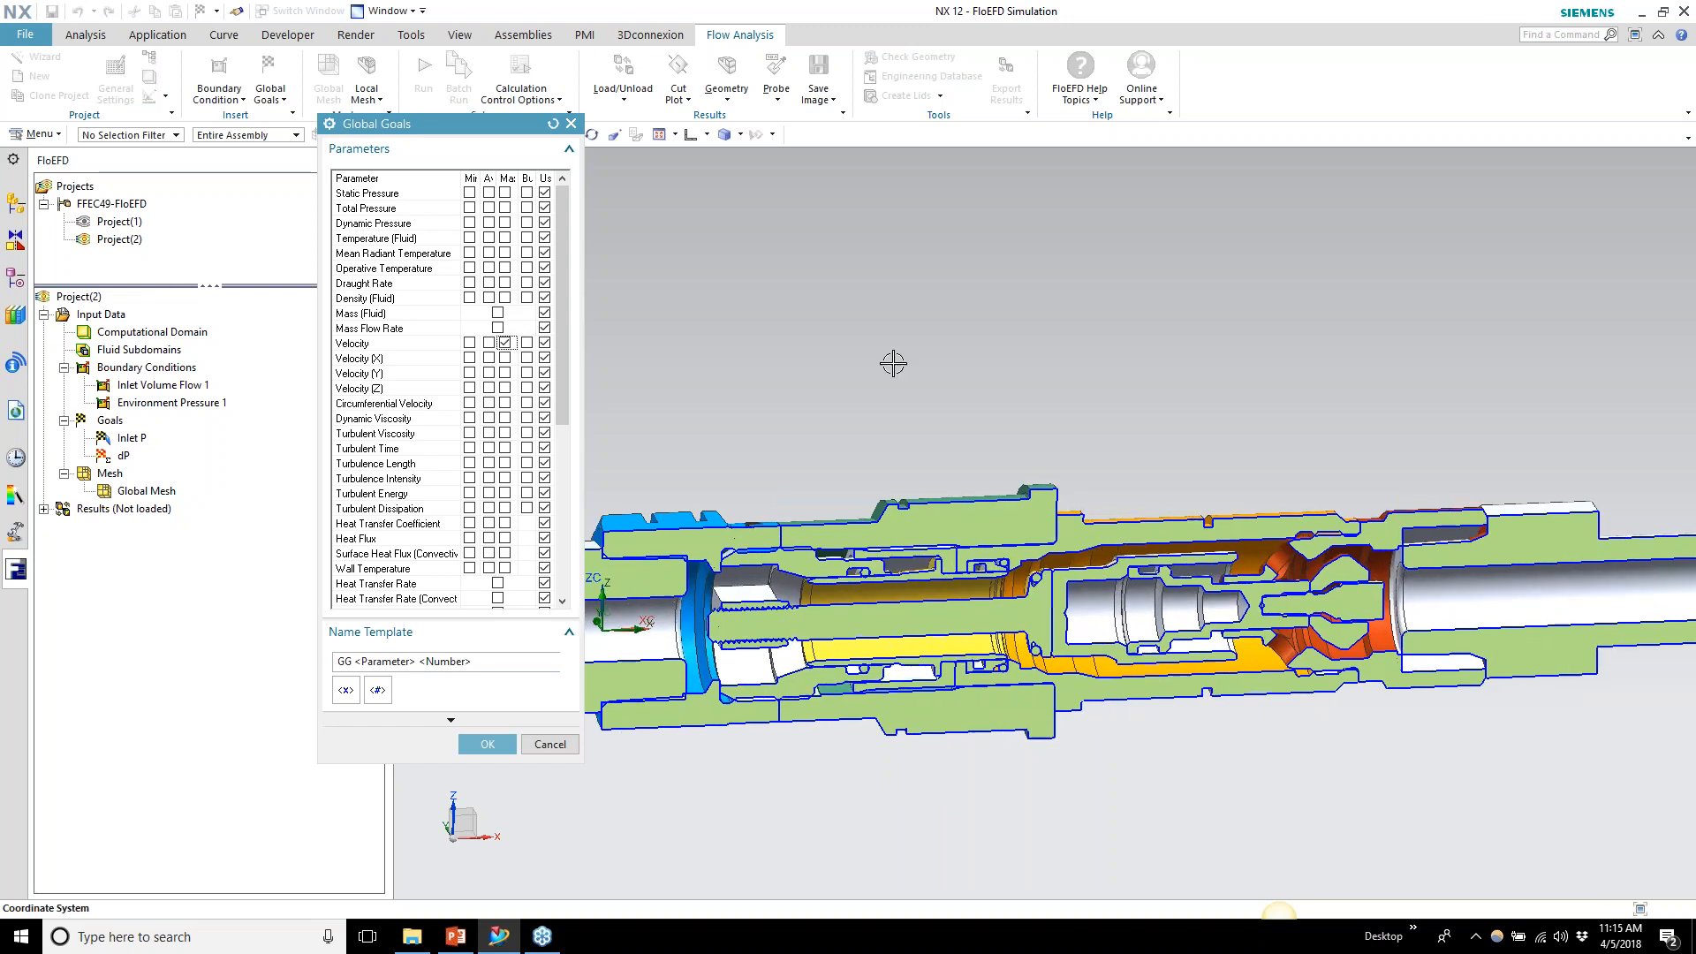
scroll(1143, 495, "down", 2)
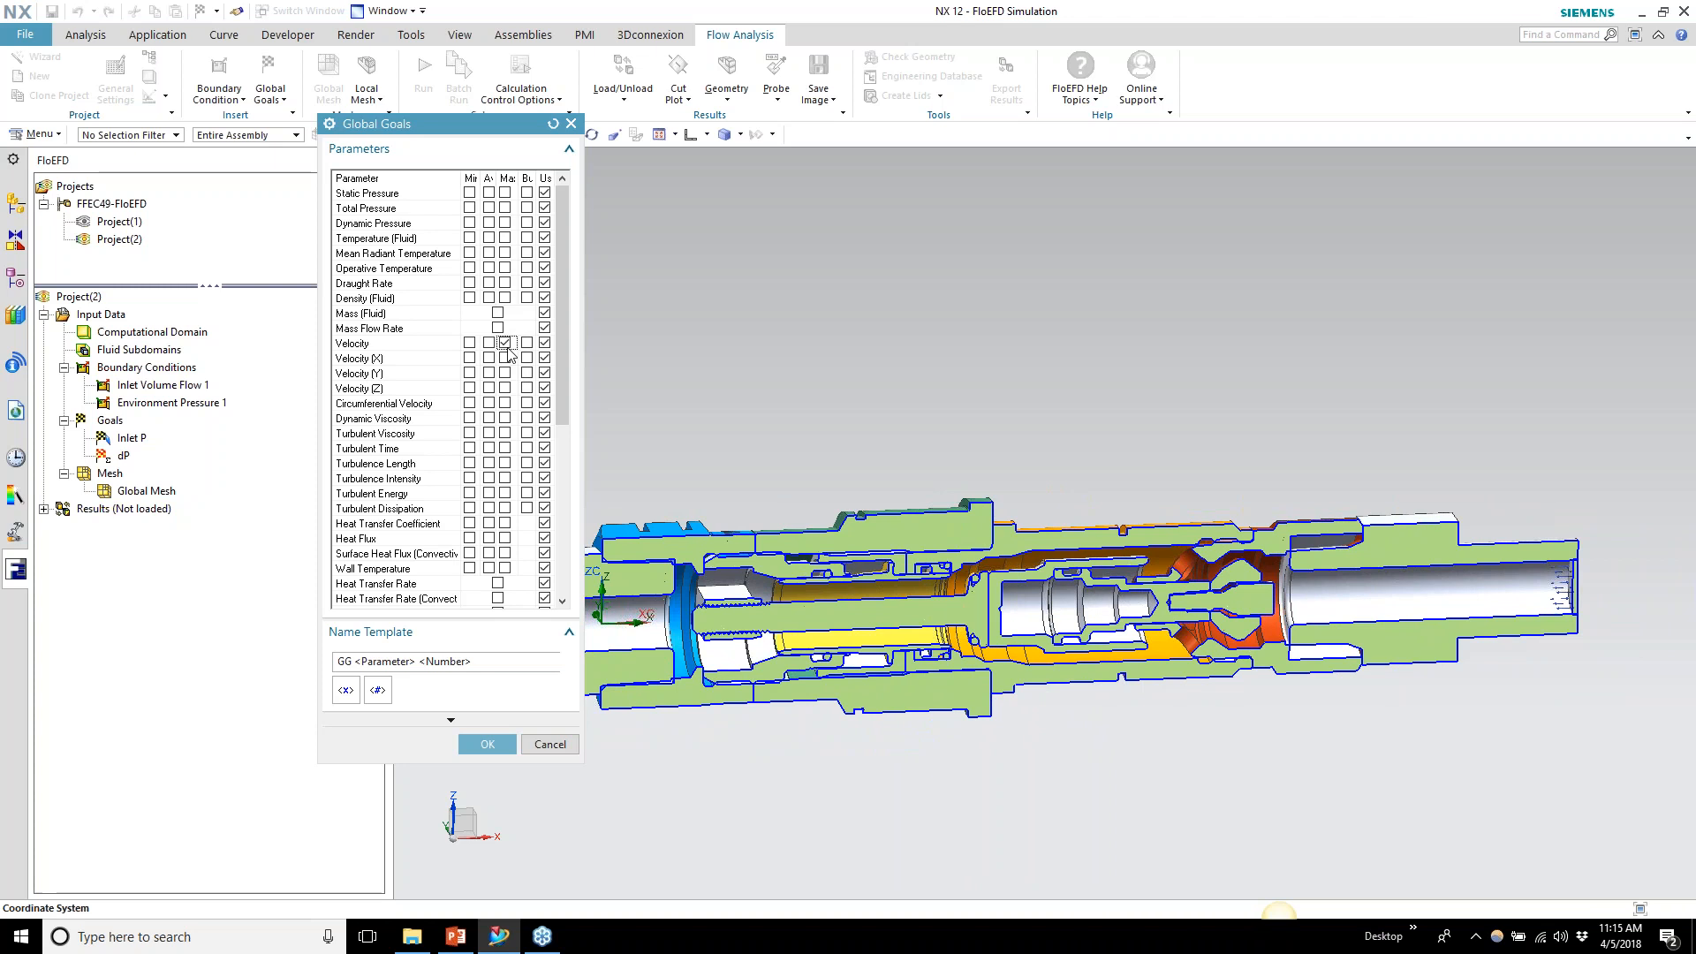
left_click(486, 743)
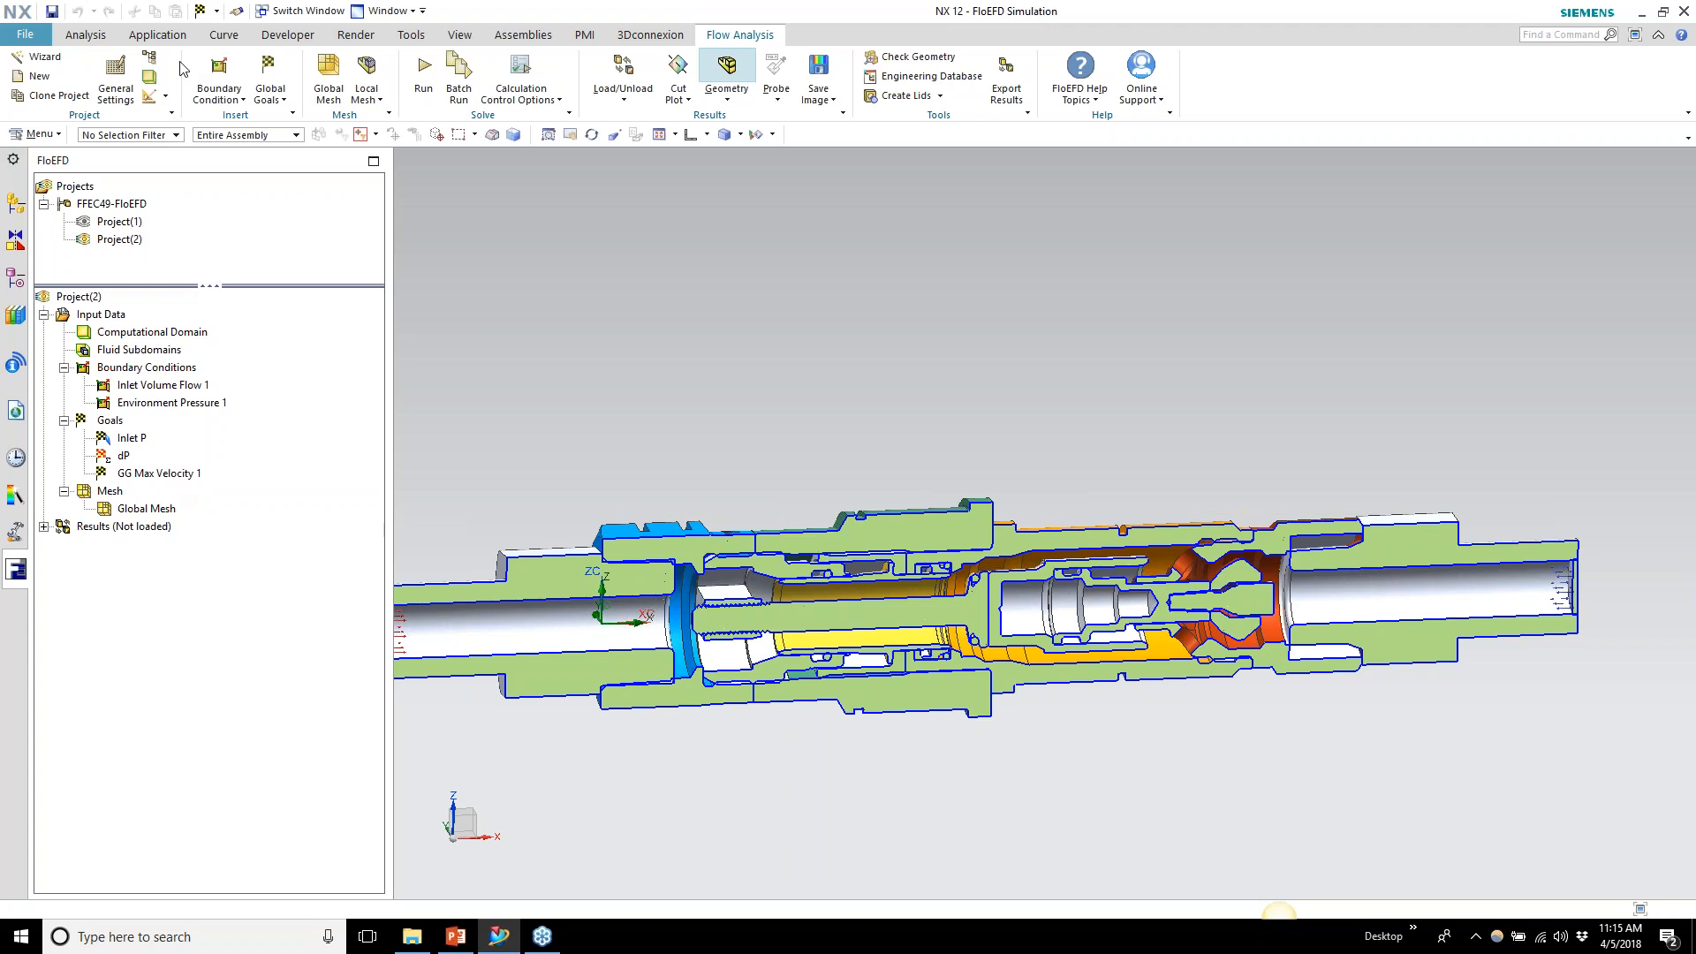
Create a global goal for Force (X) in the Global Coordinate System, keeping the default name template
left_click(269, 68)
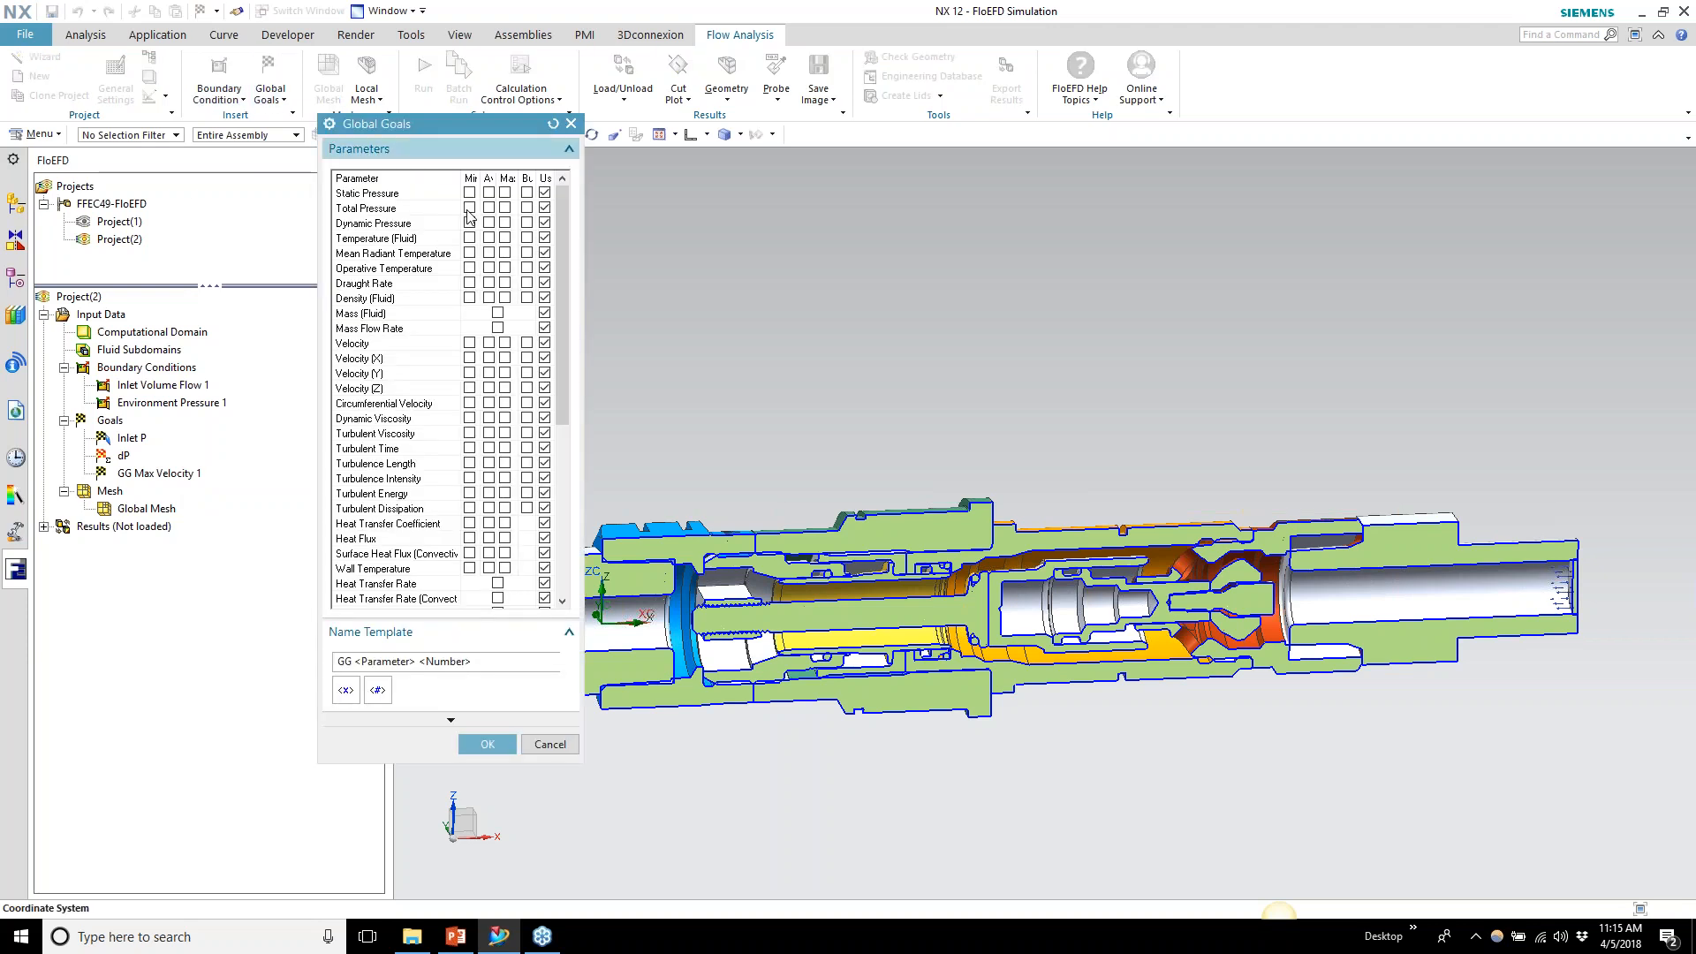
left_click_drag(562, 269, 559, 433)
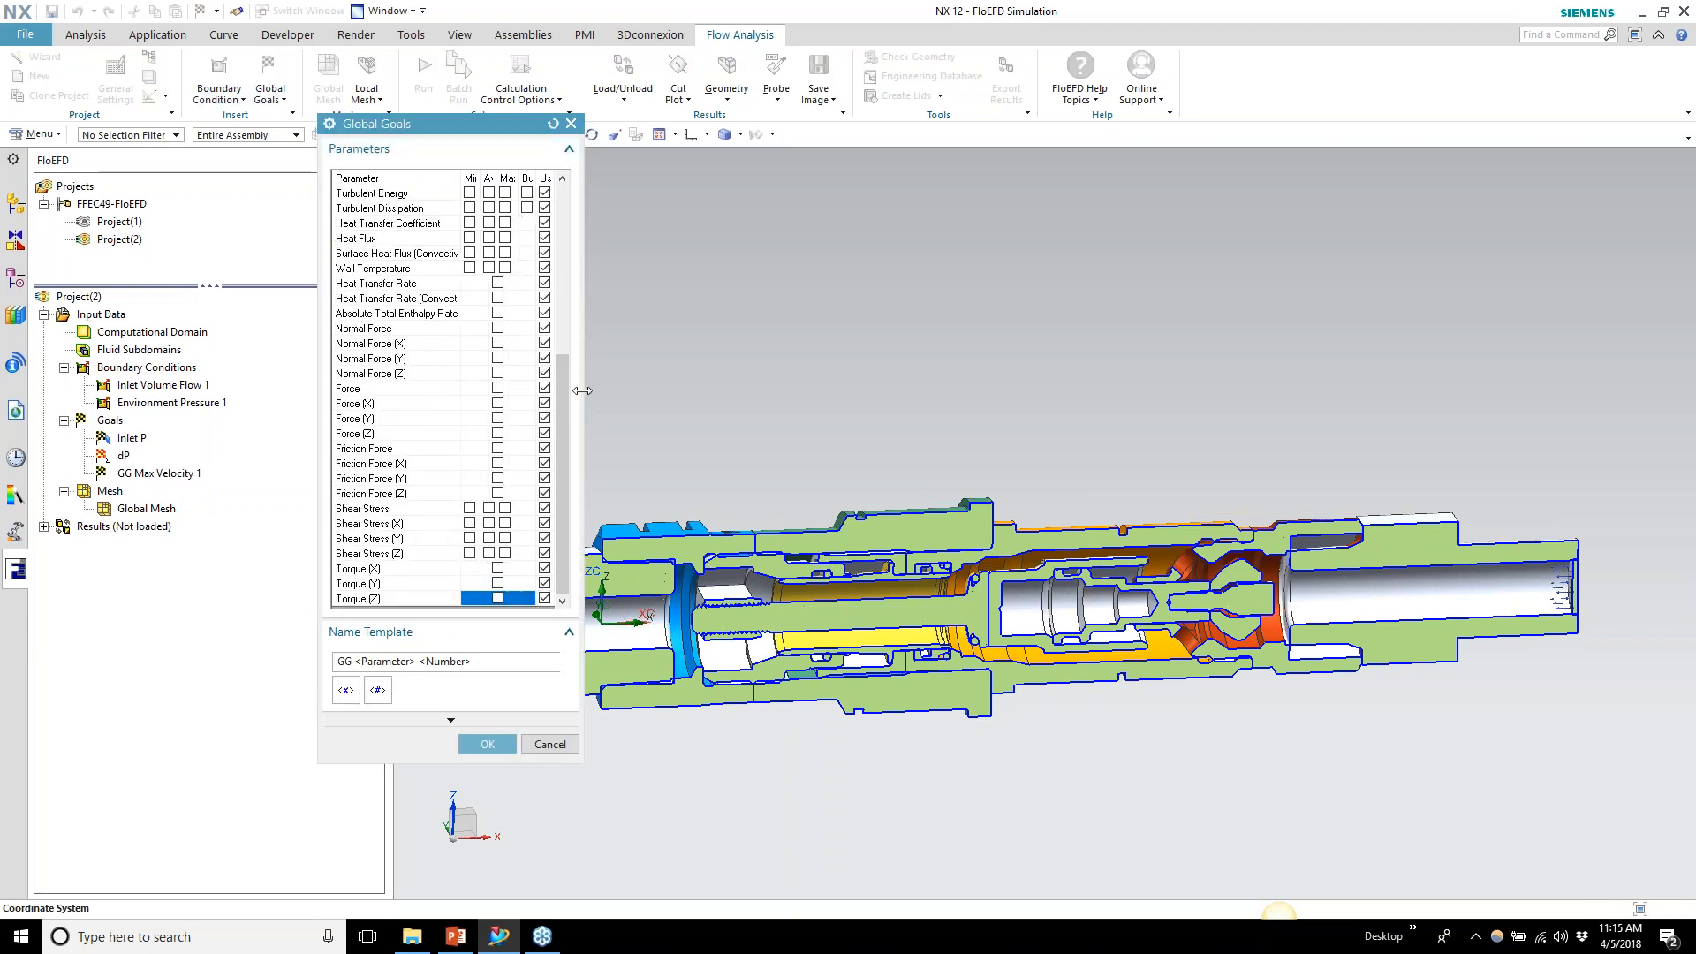
mouse_move(562, 411)
left_mouse_down()
mouse_move(562, 239)
mouse_move(554, 415)
left_mouse_up()
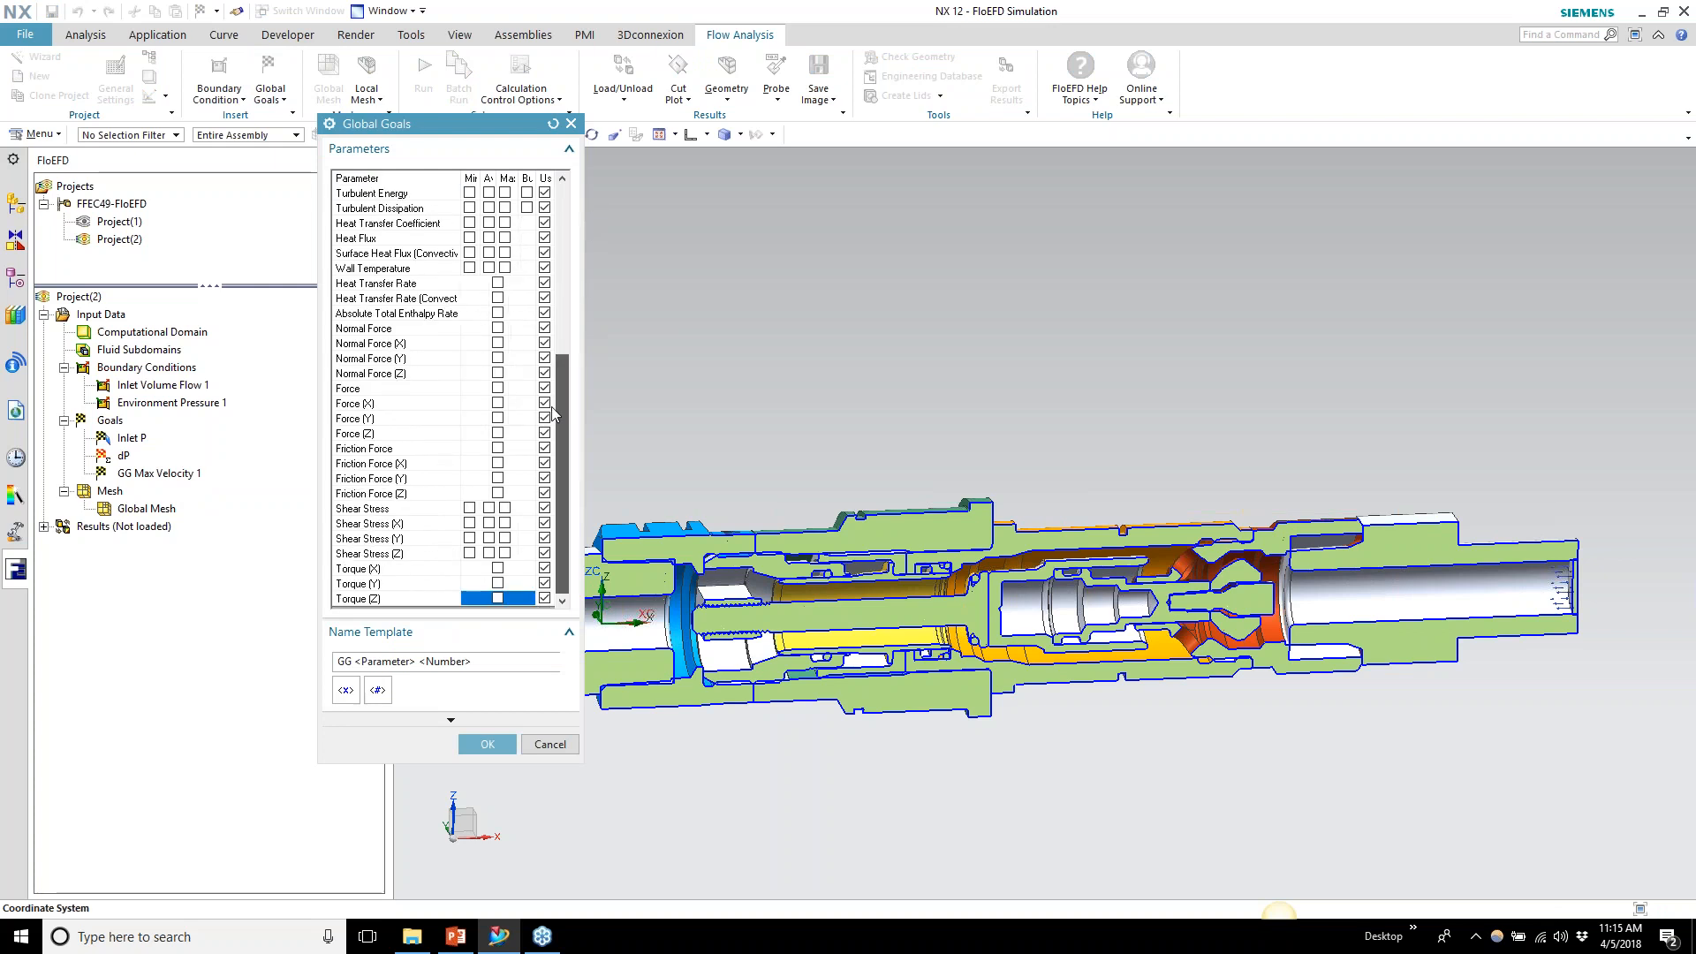
left_click(498, 404)
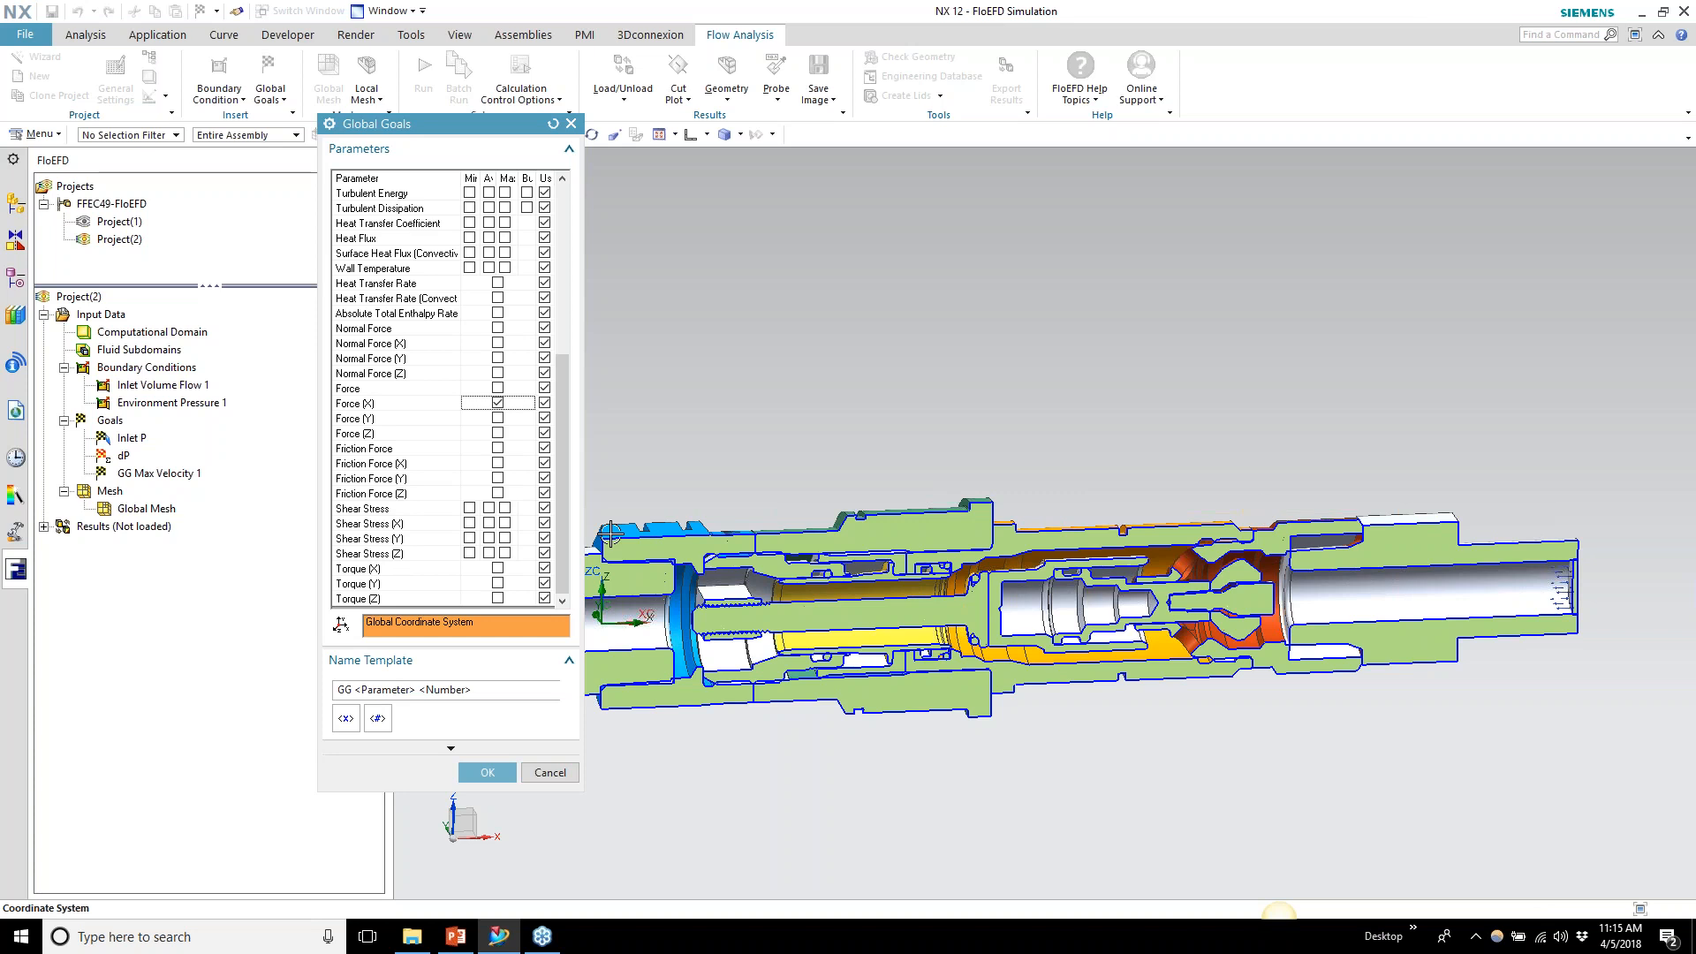
left_click(512, 773)
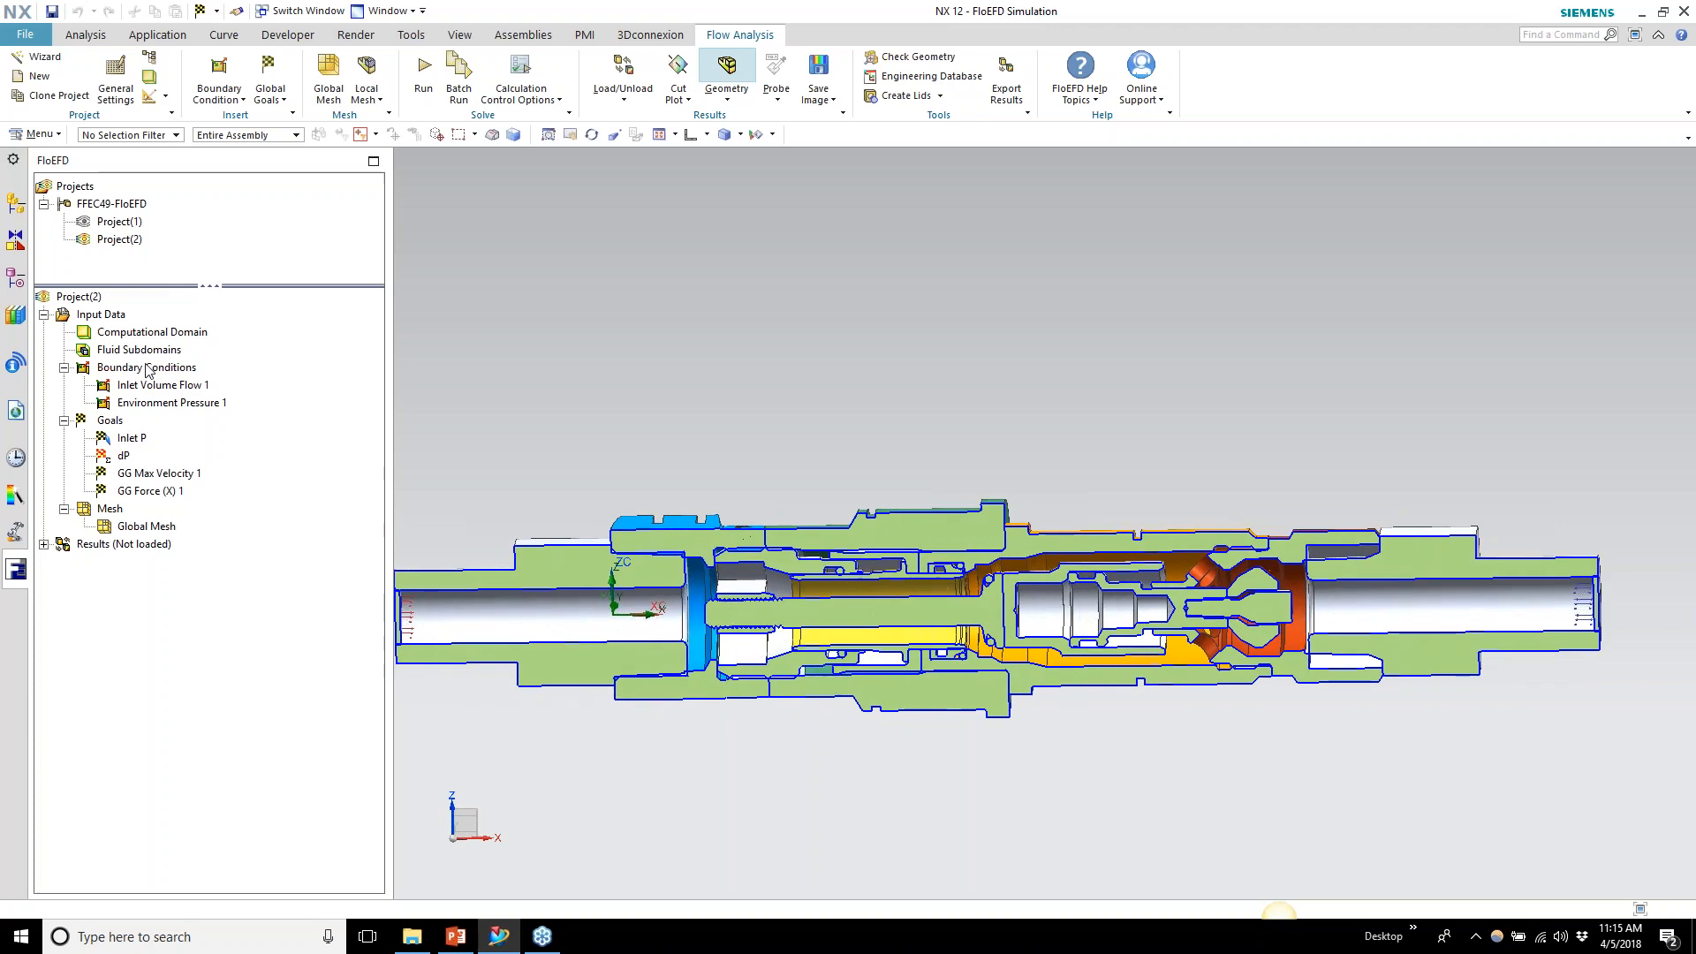
Orient the sectioned assembly to a front view and inspect the extents of the computational domain
left_click(691, 134)
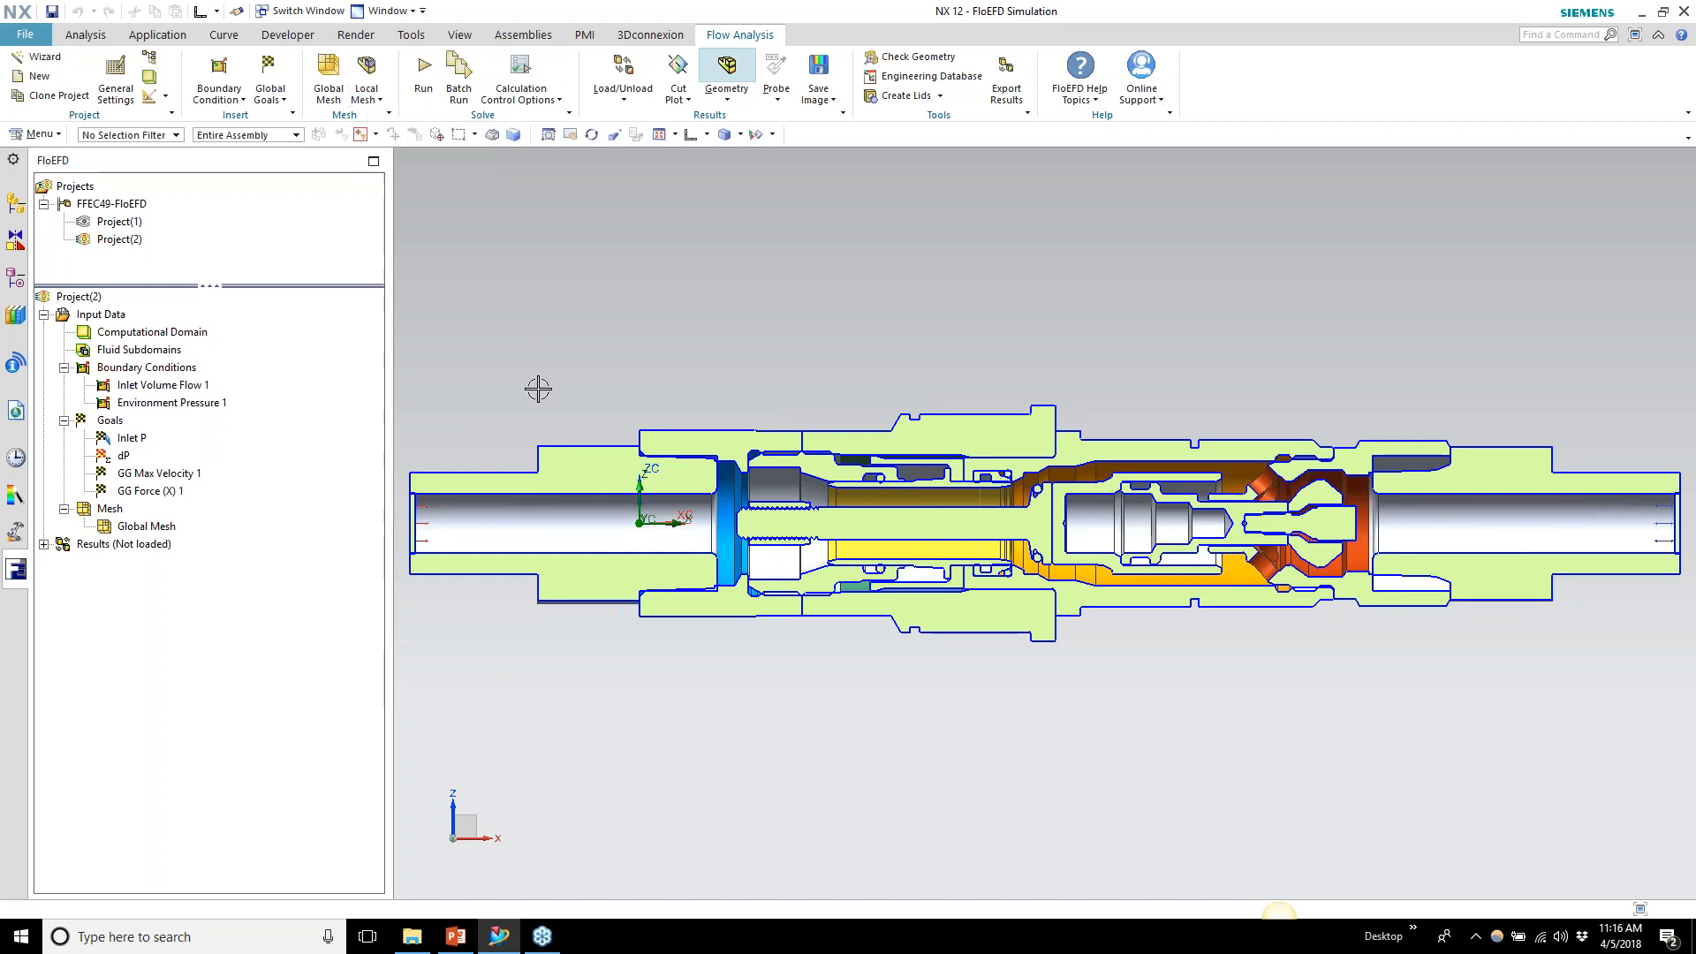
left_click(193, 335)
right_click(193, 335)
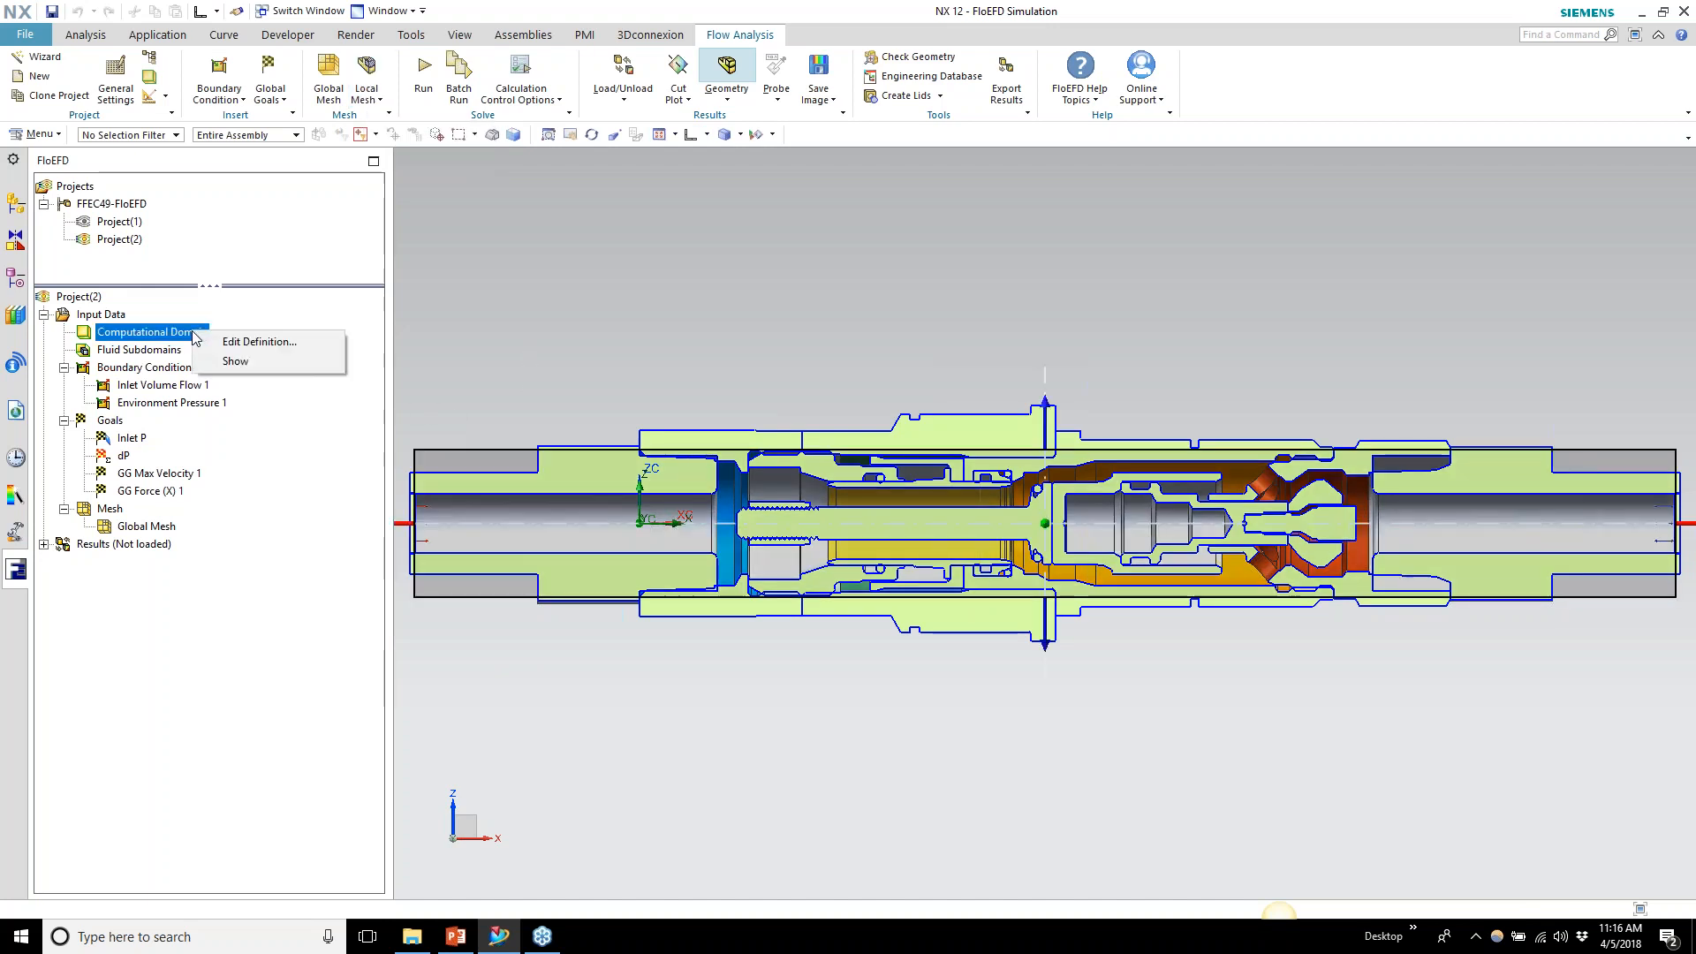
left_click(881, 295)
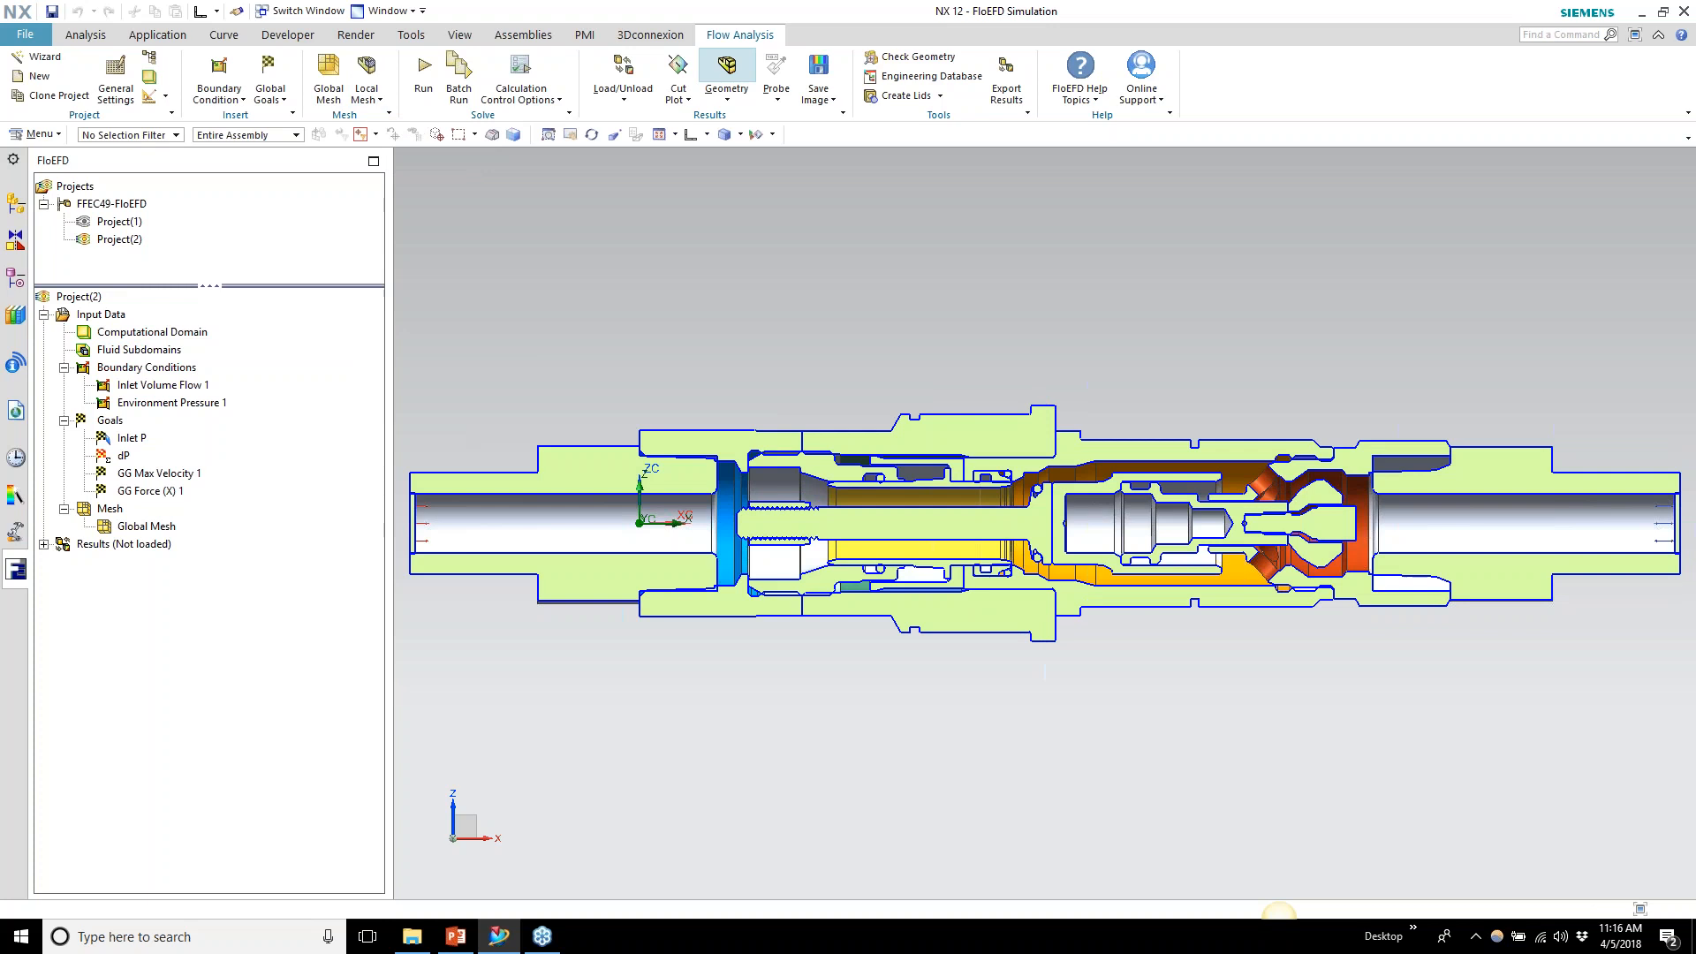
Open the global mesh settings, set the automatic initial mesh level to 5 and show the basic mesh
left_click(331, 84)
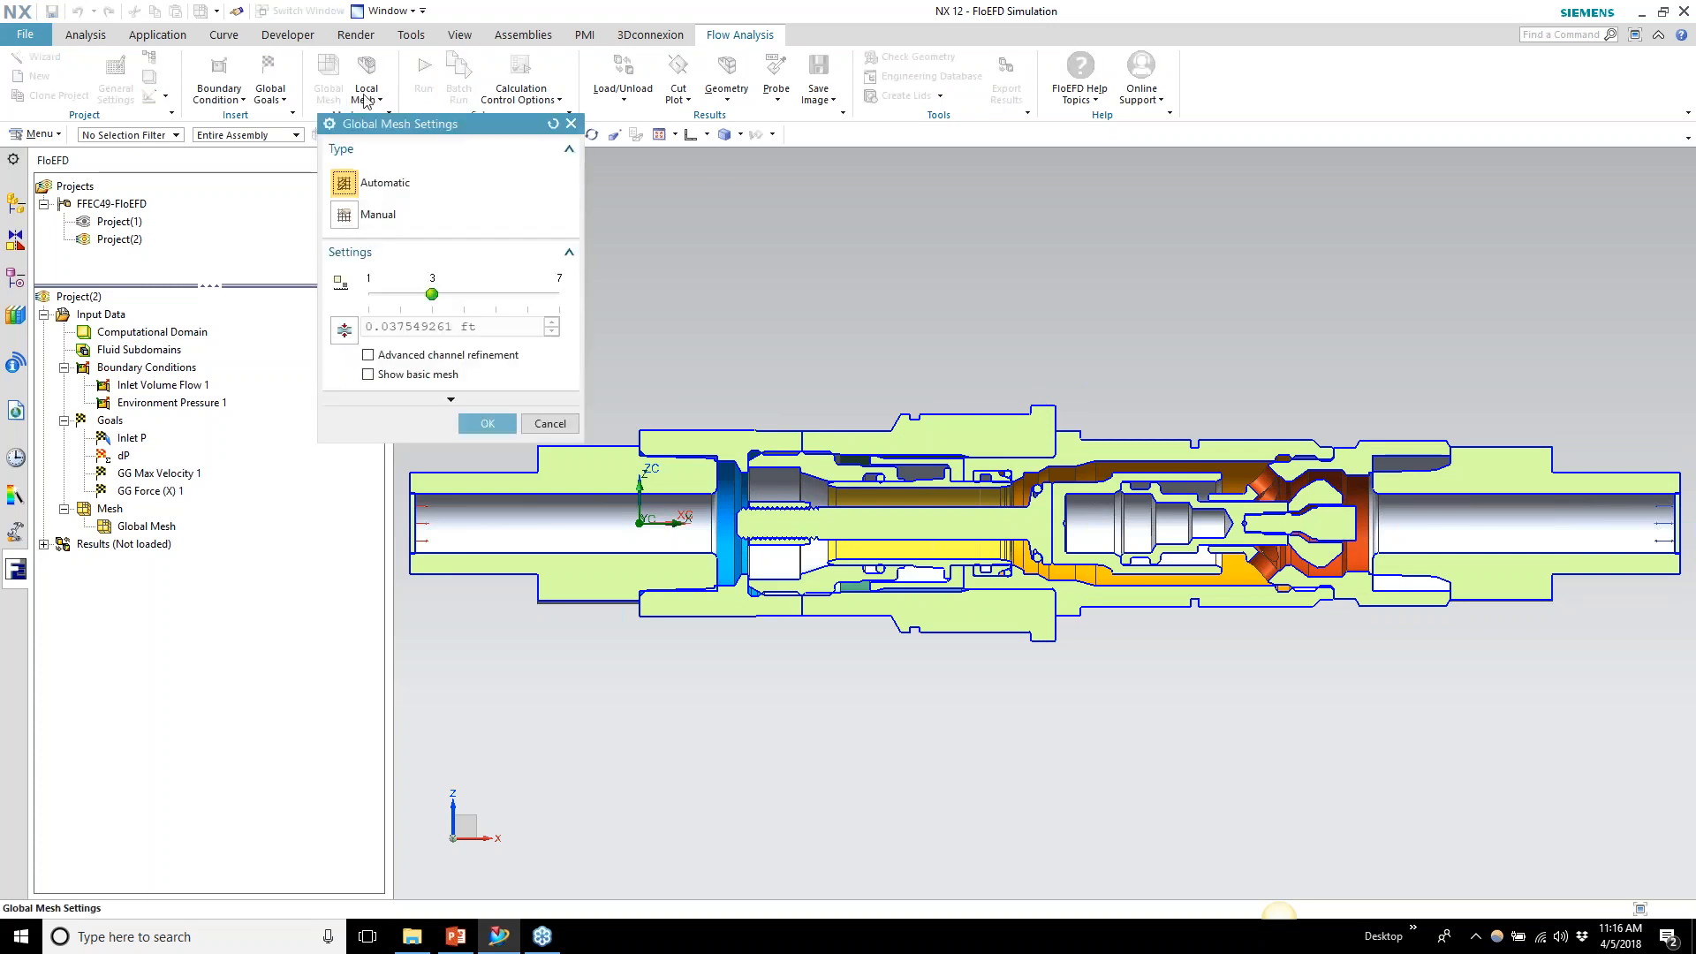
left_click_drag(438, 134, 247, 159)
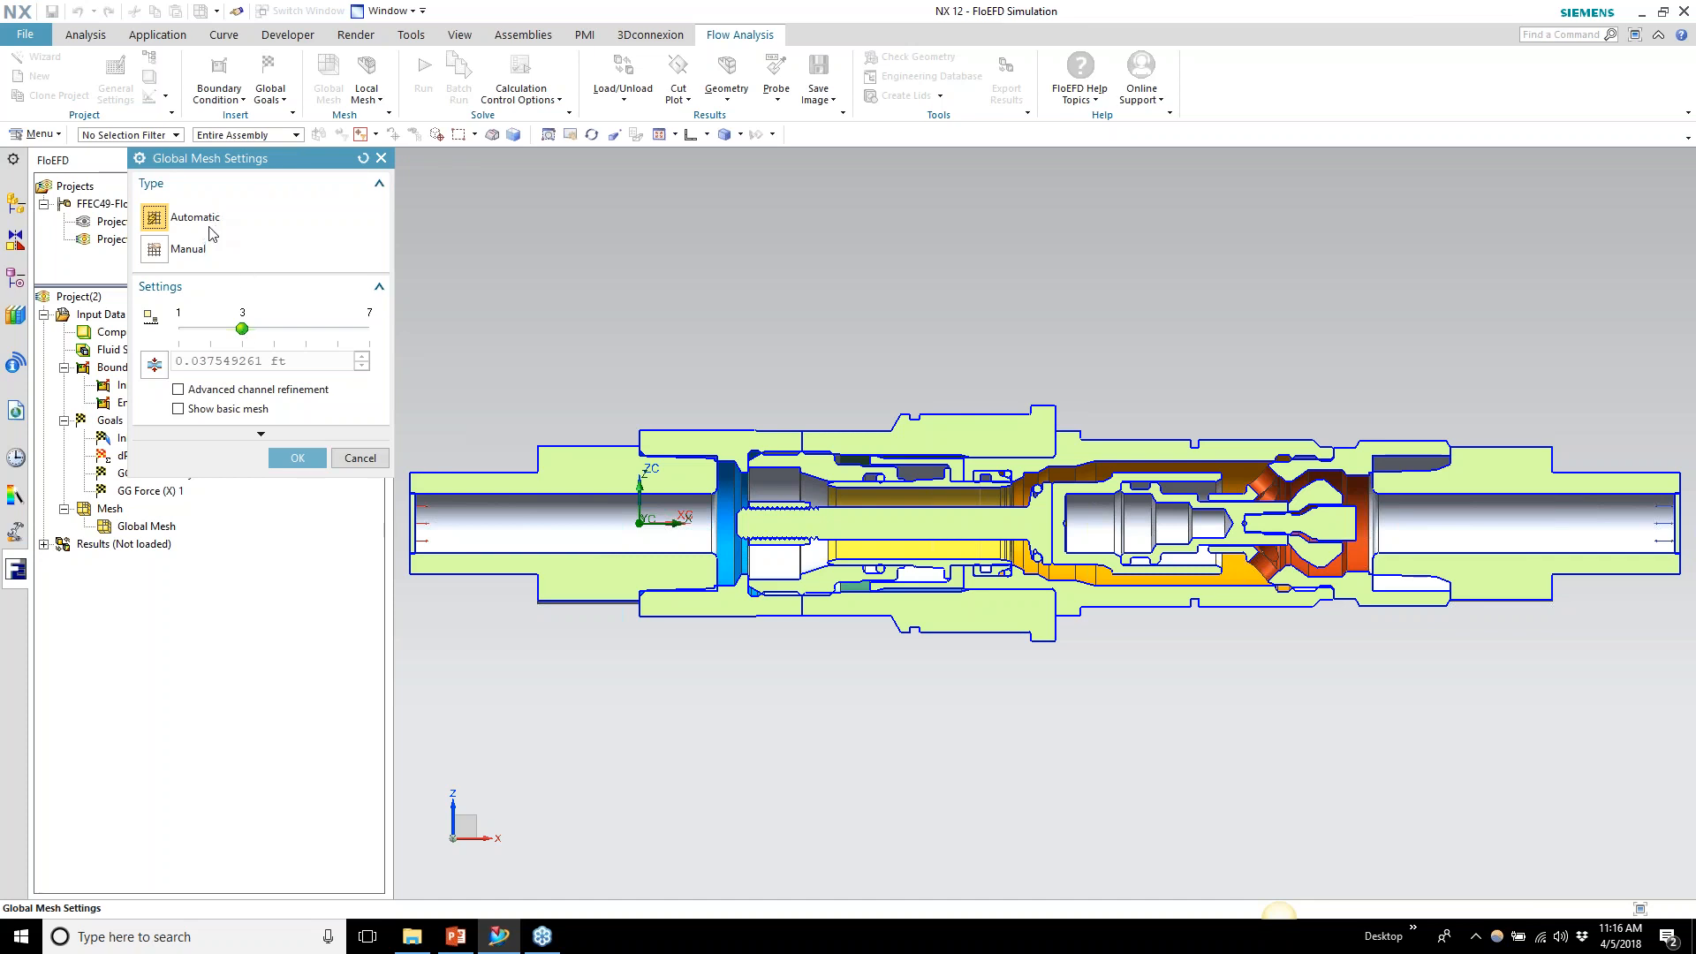
mouse_move(241, 332)
left_mouse_down()
mouse_move(210, 329)
mouse_move(274, 329)
left_mouse_up()
left_click(305, 332)
left_click(180, 410)
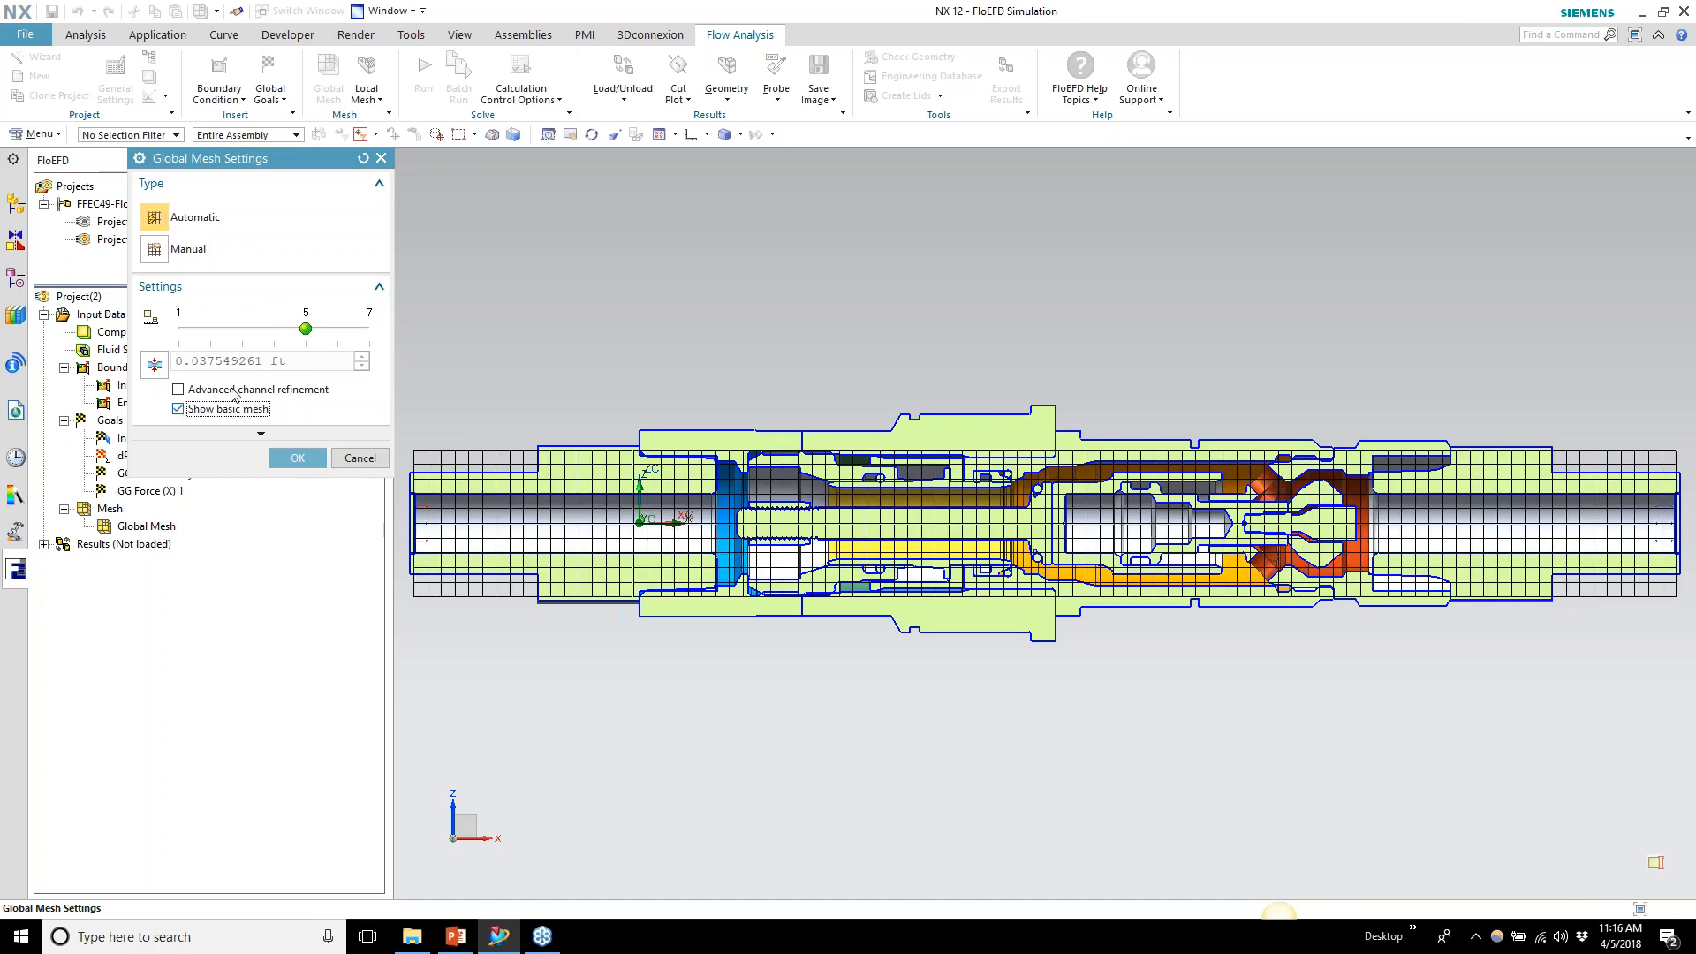
Compare the basic mesh density at initial mesh levels 1, 2, 5 and 7, and return to level 5
left_click_drag(294, 334, 192, 335)
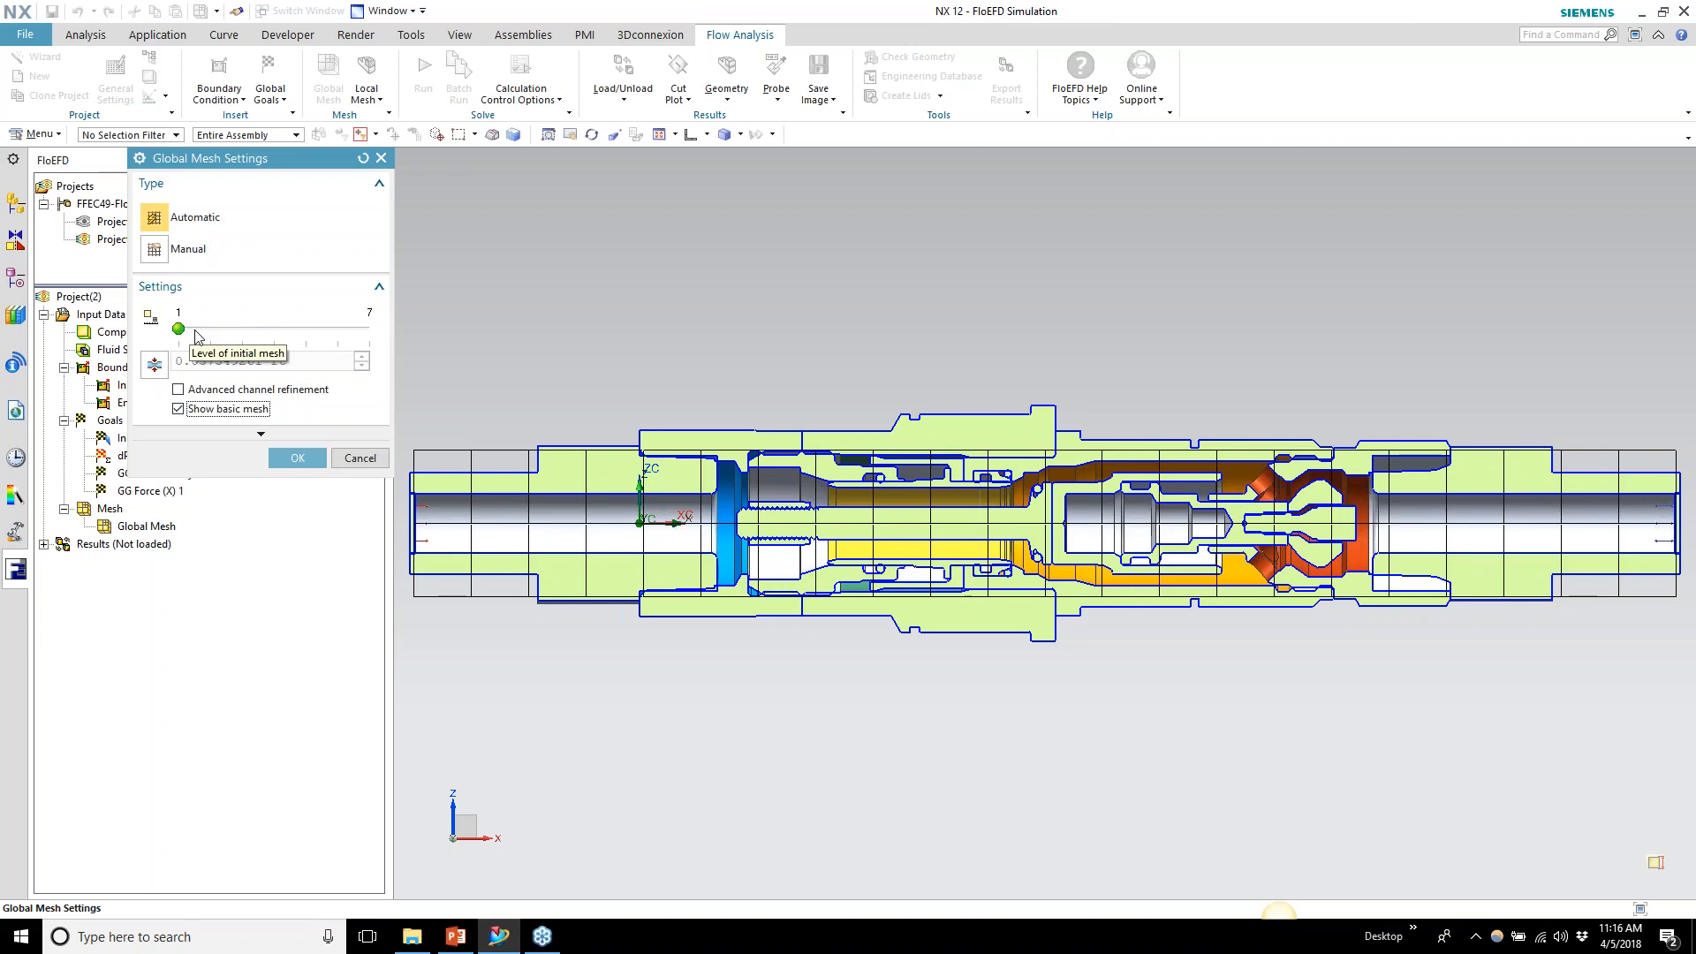
left_click(198, 336)
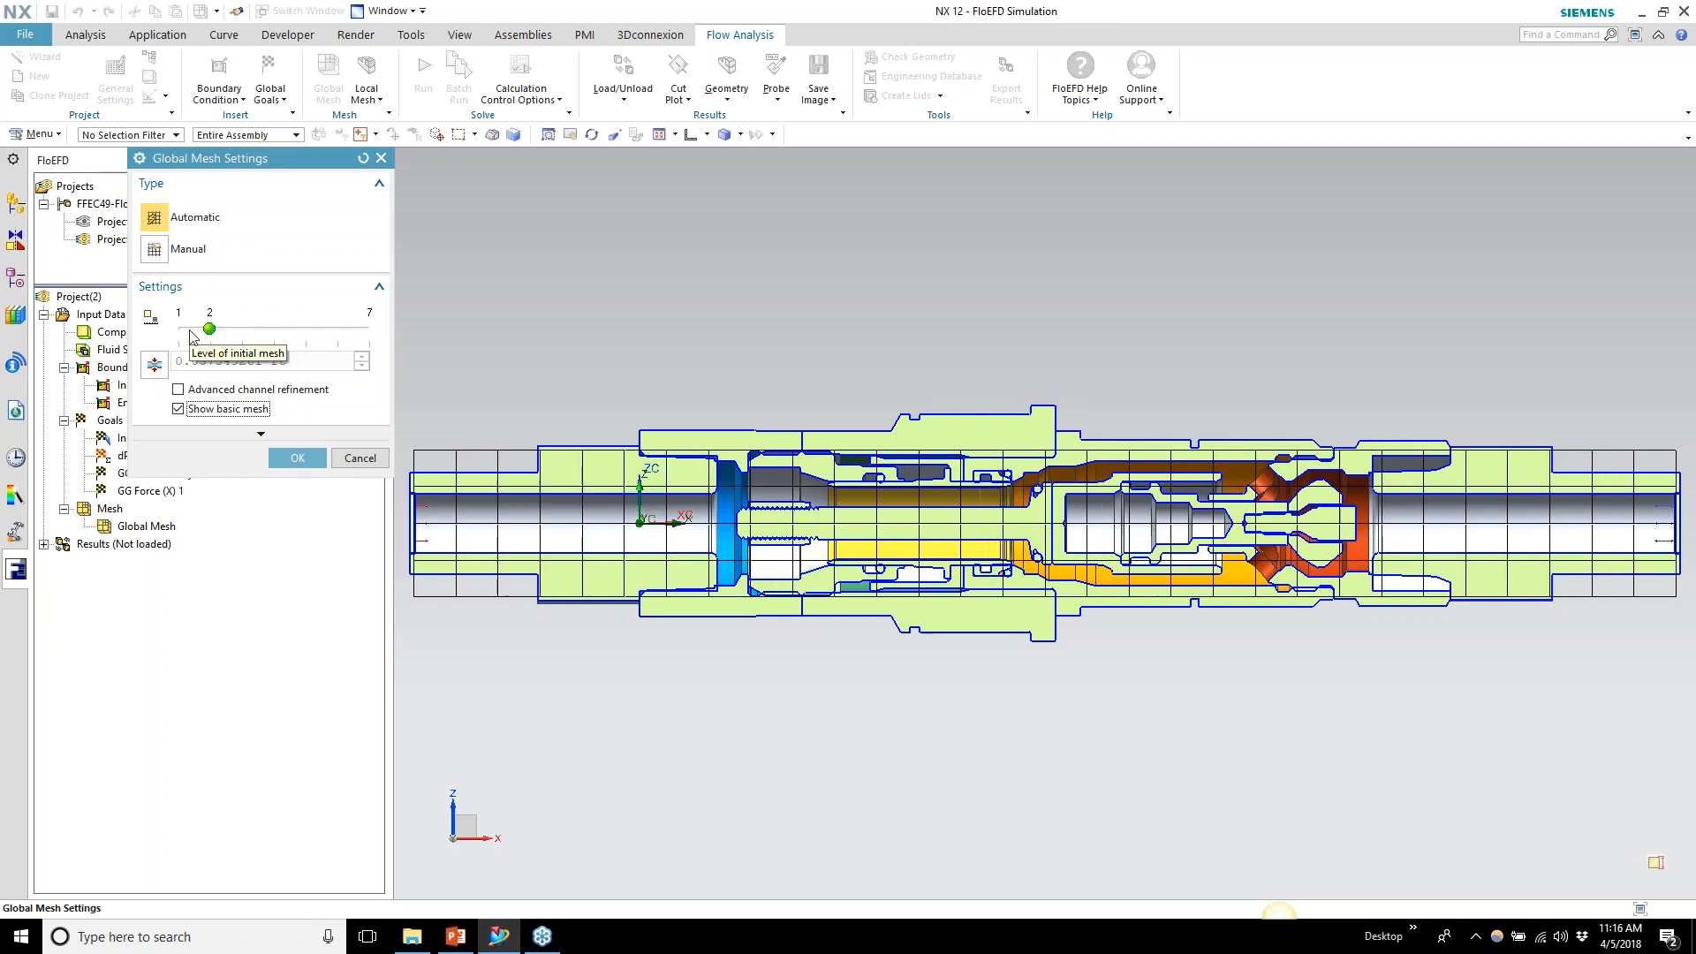
left_click_drag(237, 335, 305, 353)
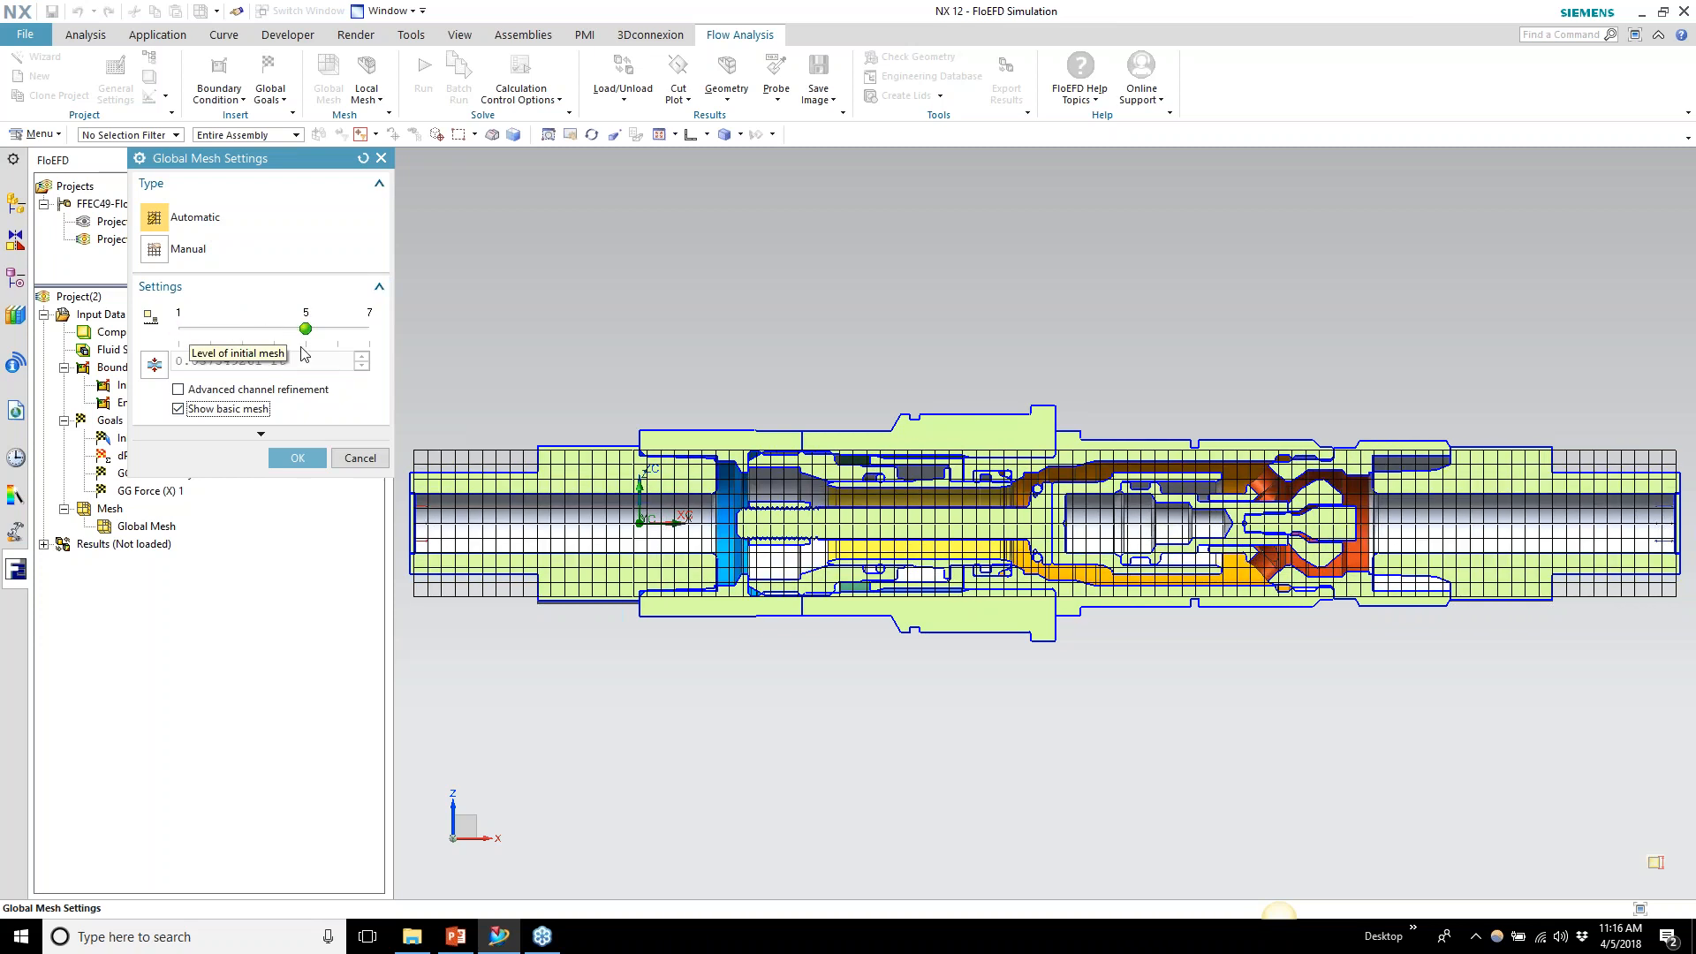
left_click(370, 344)
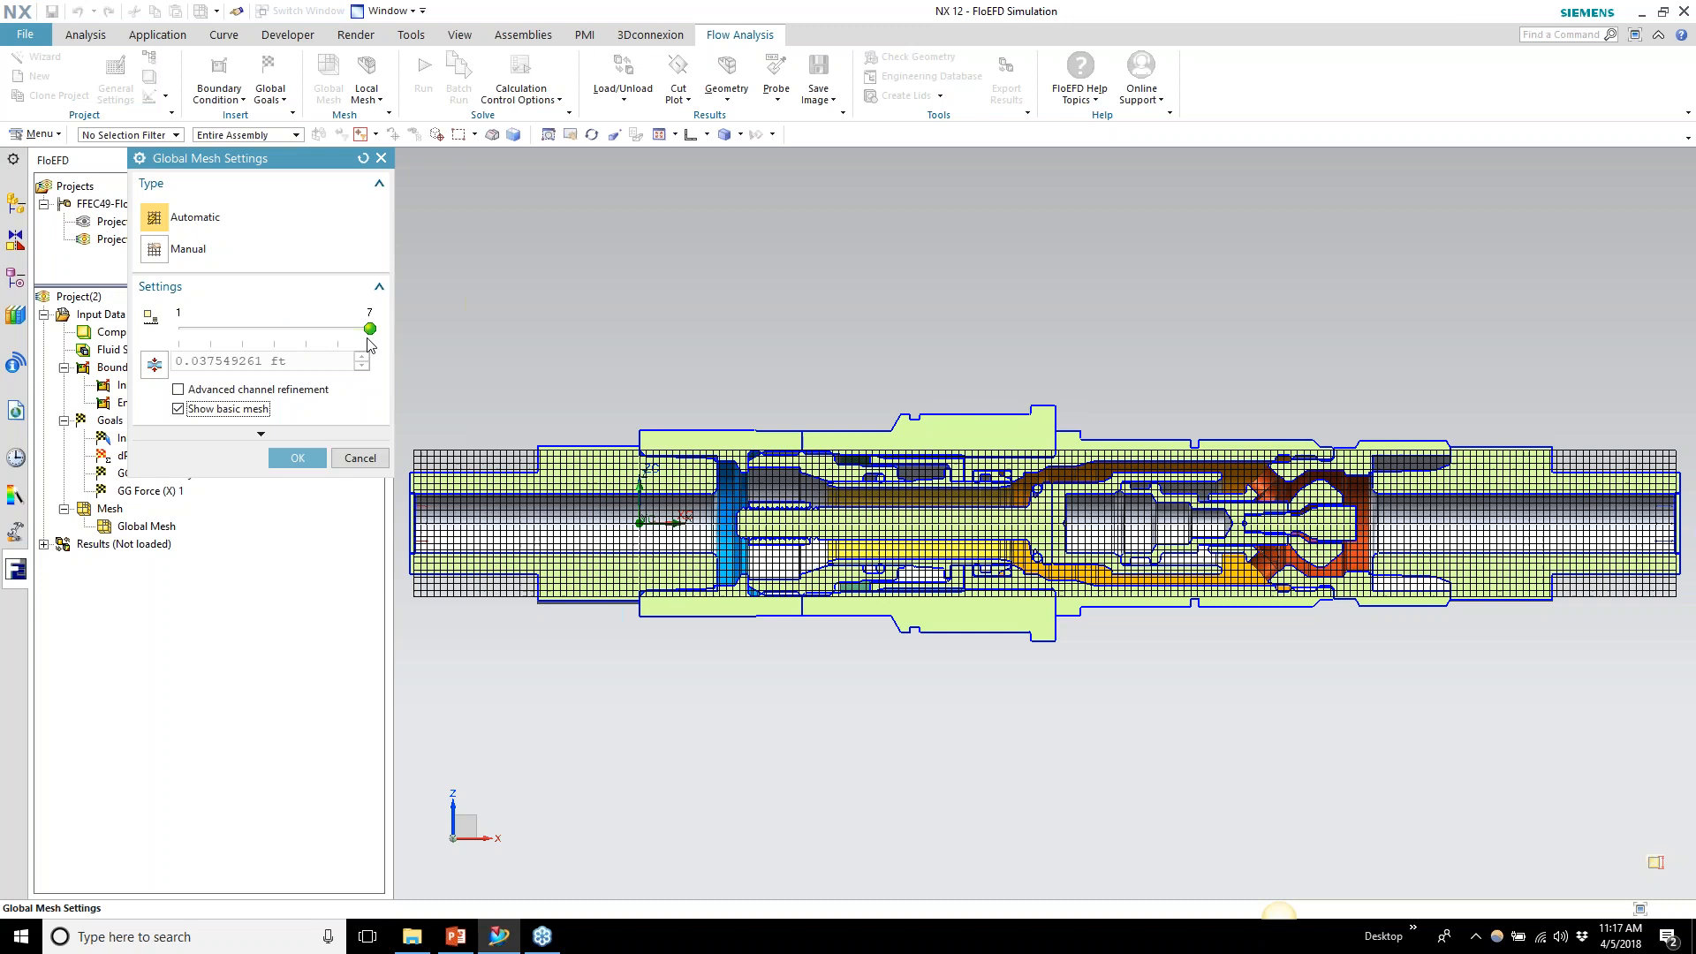
left_click_drag(368, 339, 310, 334)
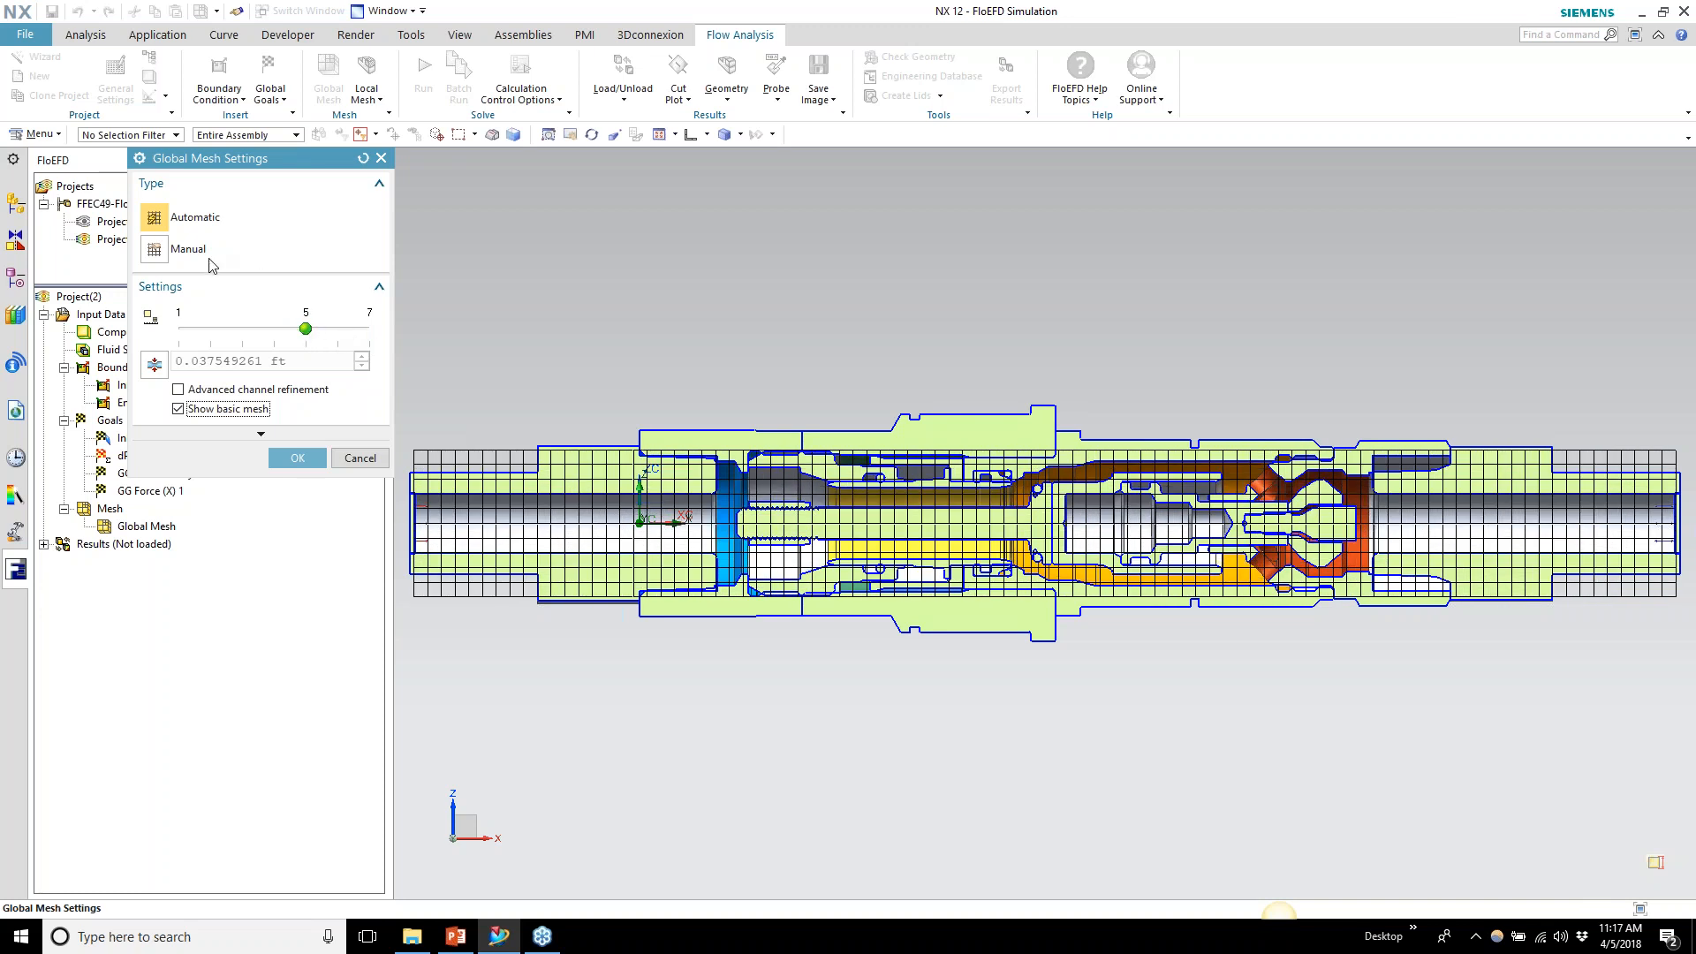
Switch the global mesh definition from automatic to manual and bring the channel and advanced refinement settings into view
left_click(159, 250)
left_click_drag(266, 166, 249, 109)
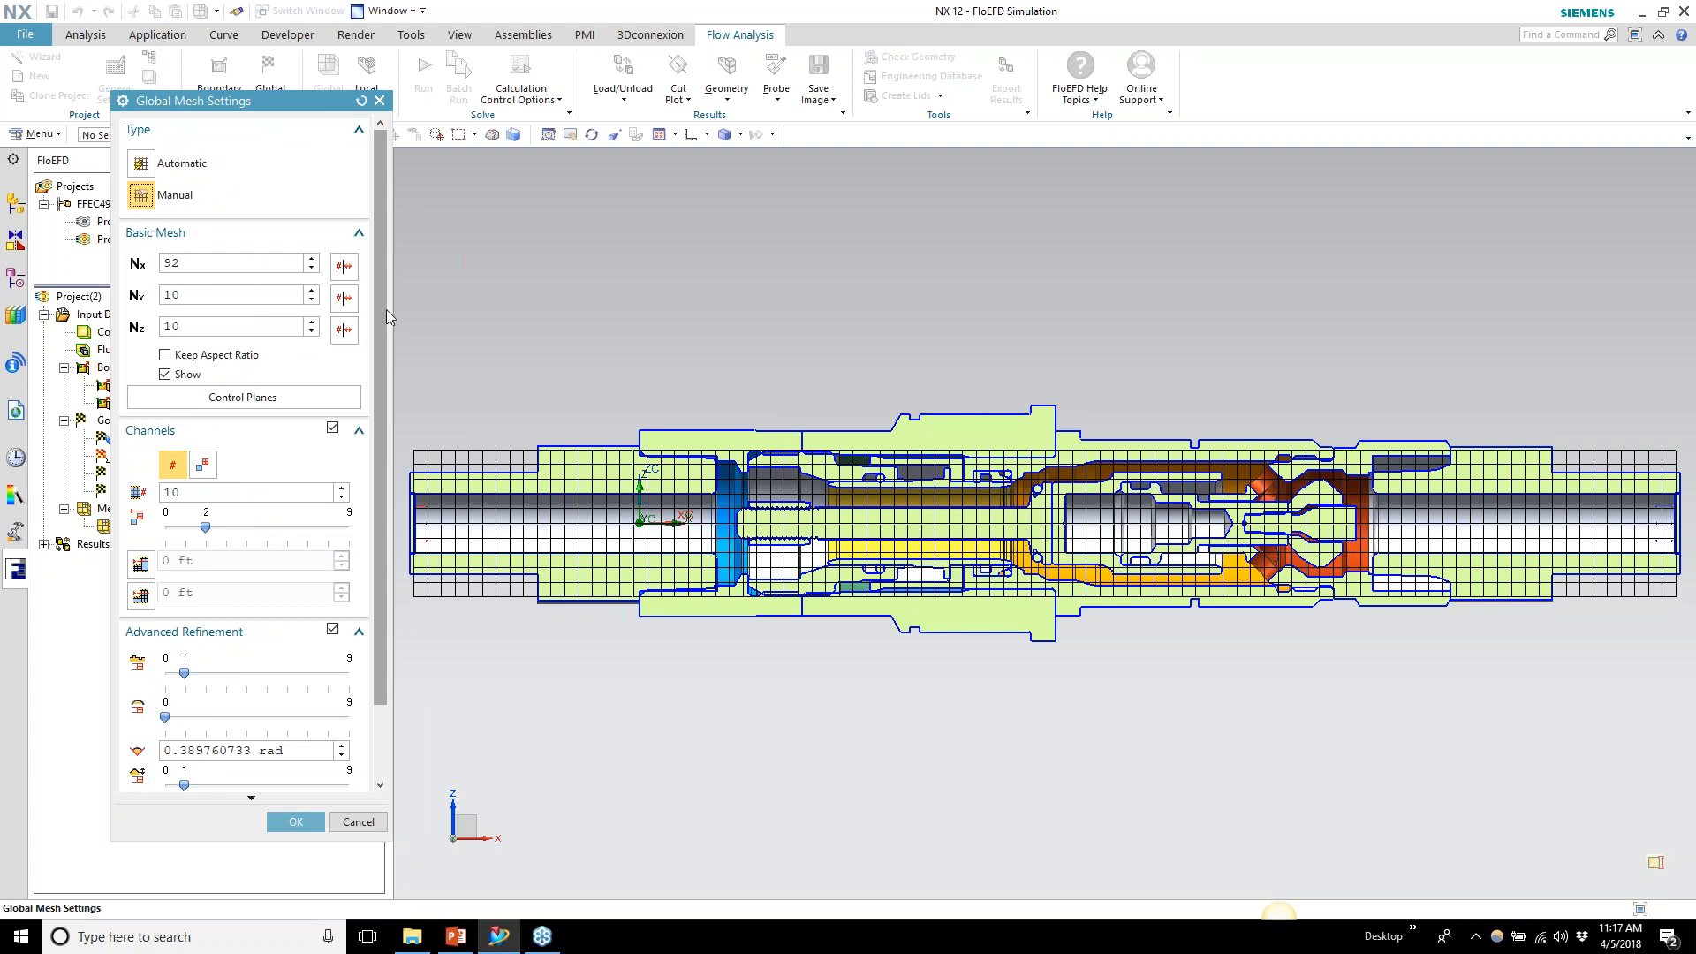
scroll(378, 334, "down", 2)
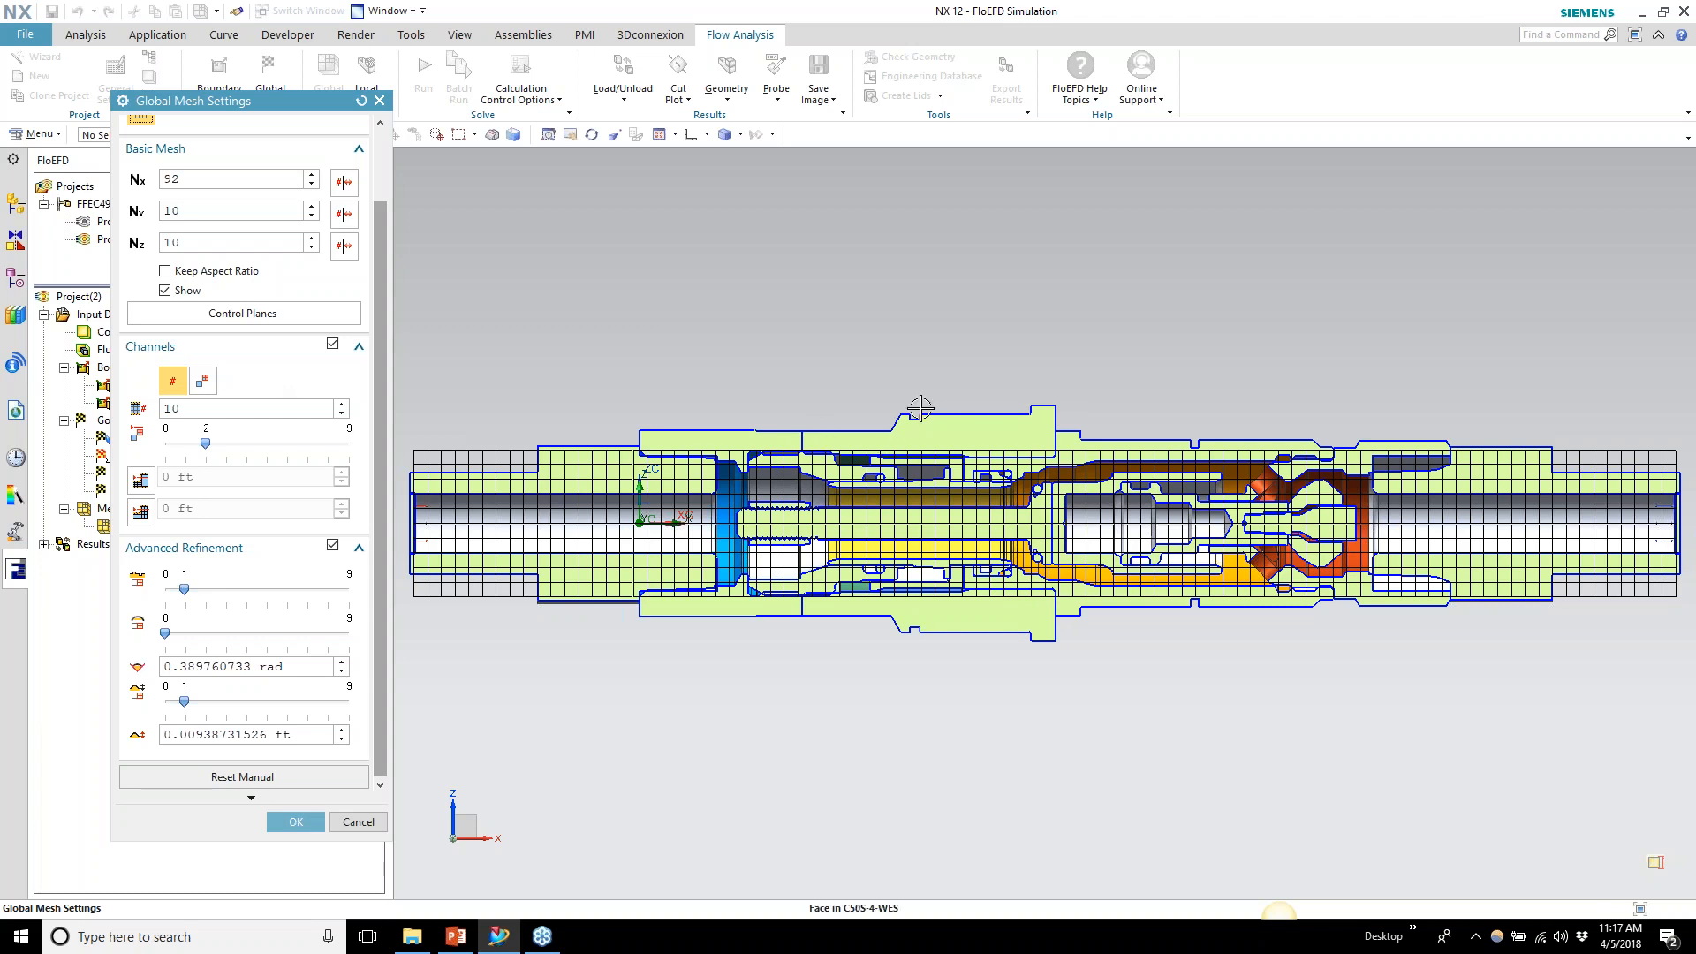
Examine how the basic mesh cells cover the narrow channels and threaded region of the section, and restore the front view
scroll(919, 407, "down", 10)
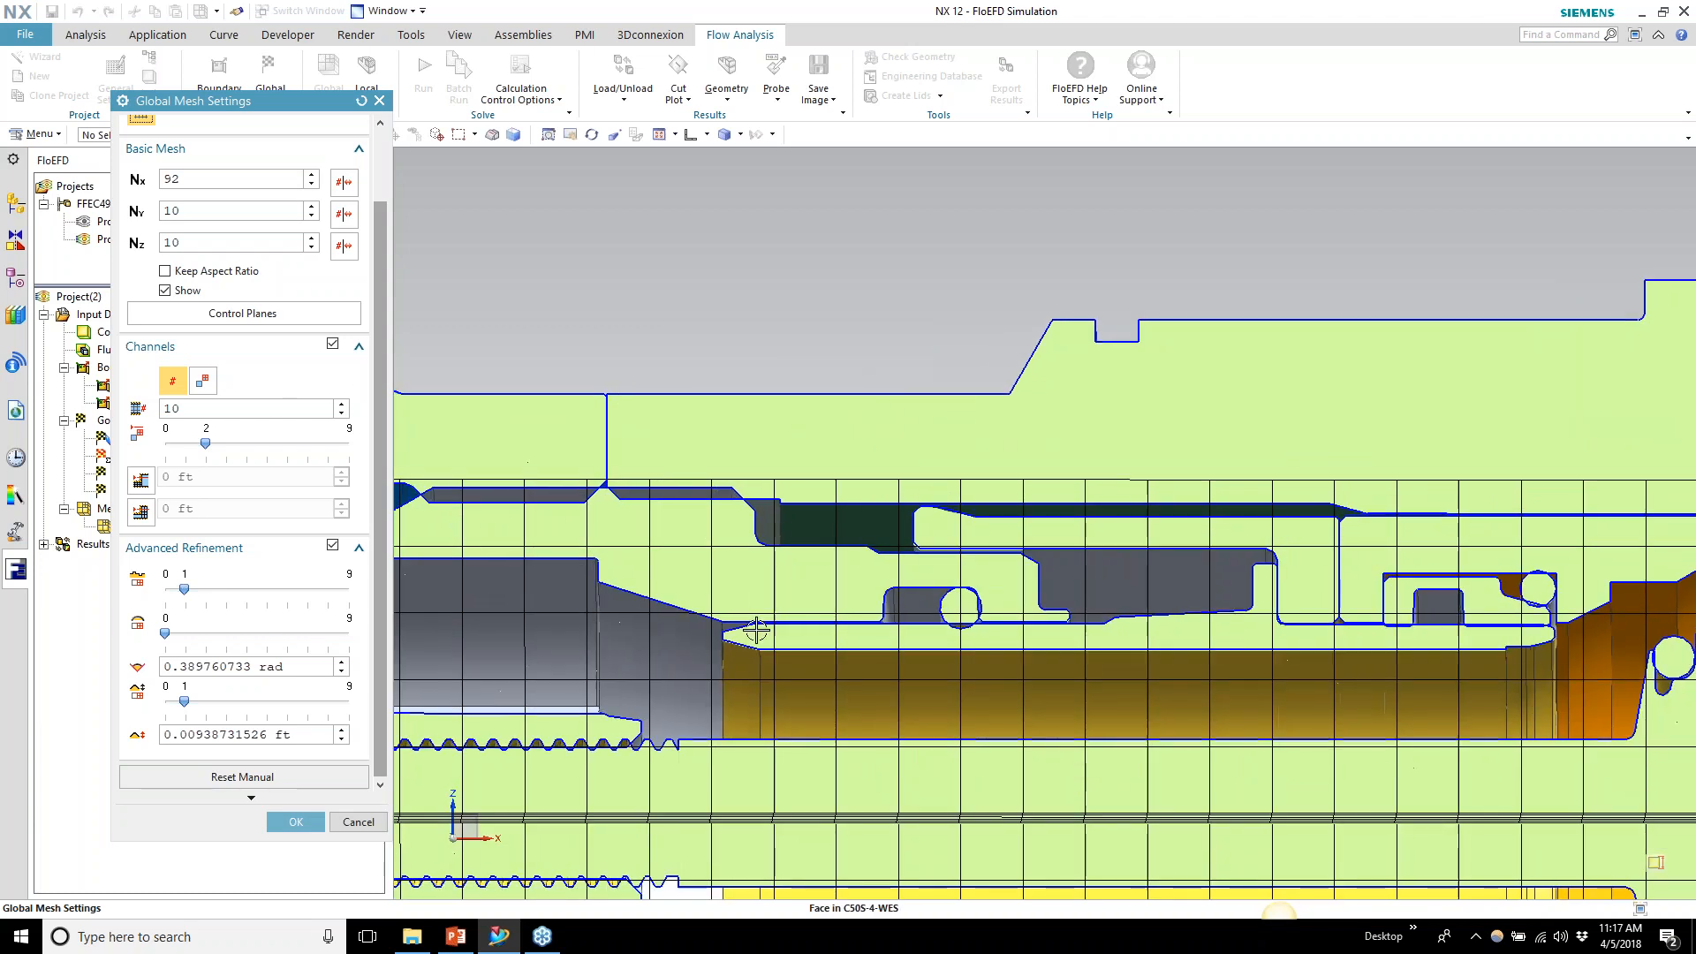
scroll(772, 632, "down", 3)
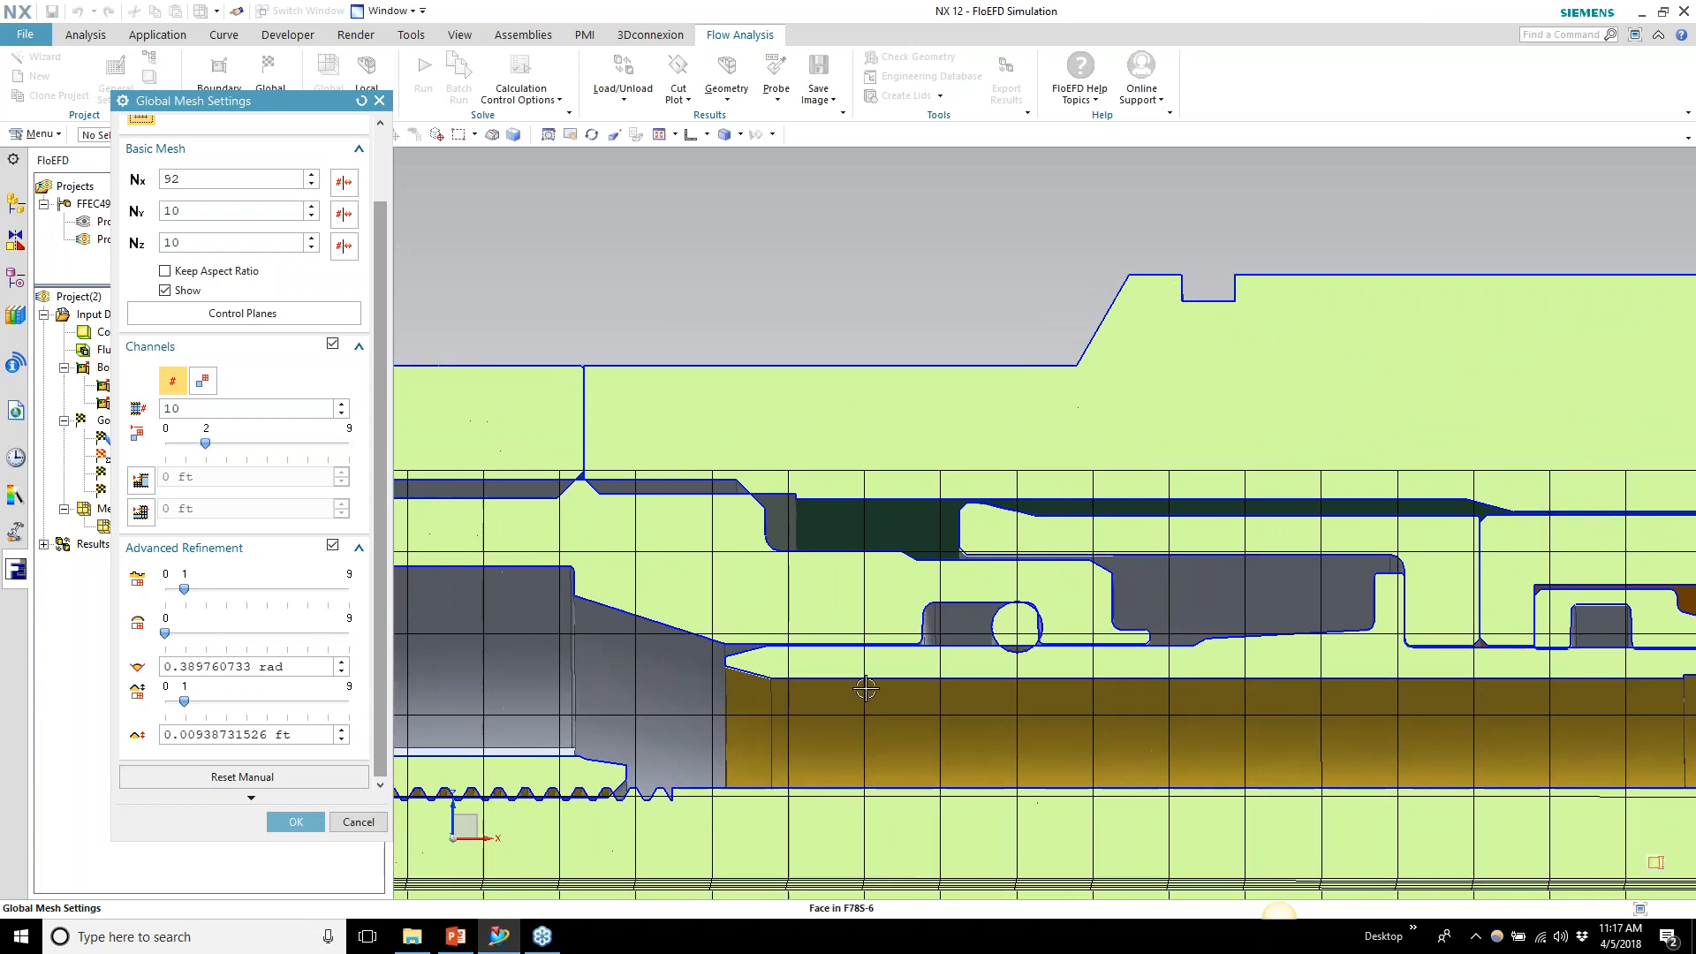
scroll(860, 684, "up", 5)
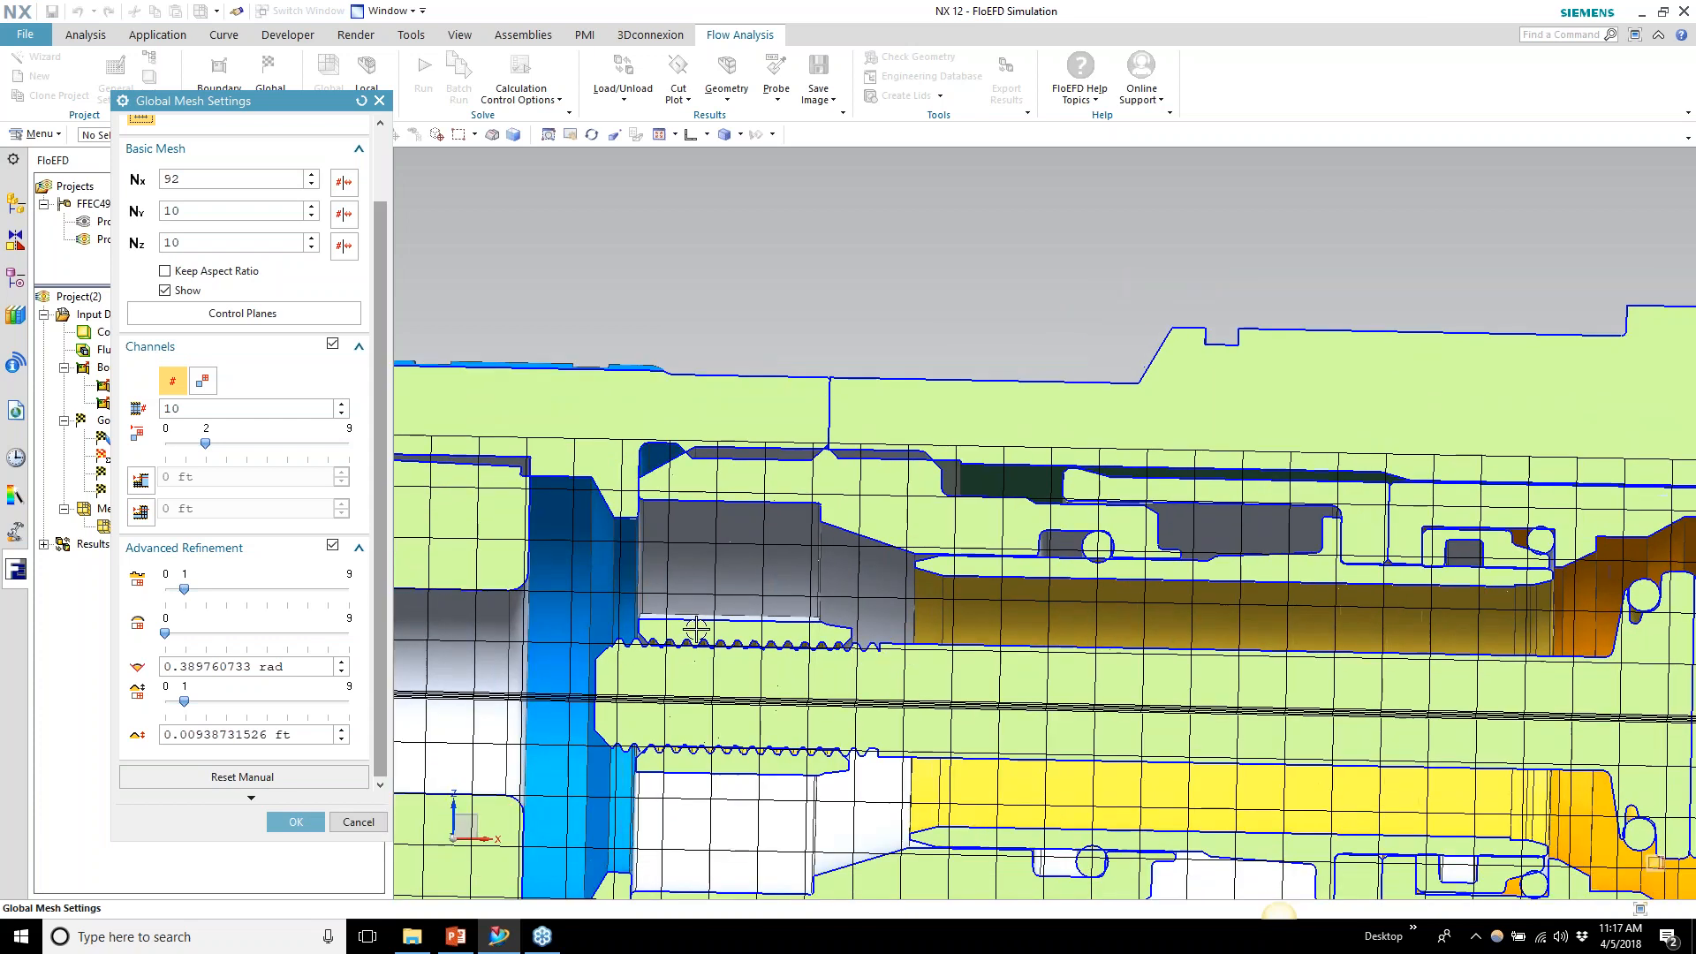
scroll(450, 697, "down", 5)
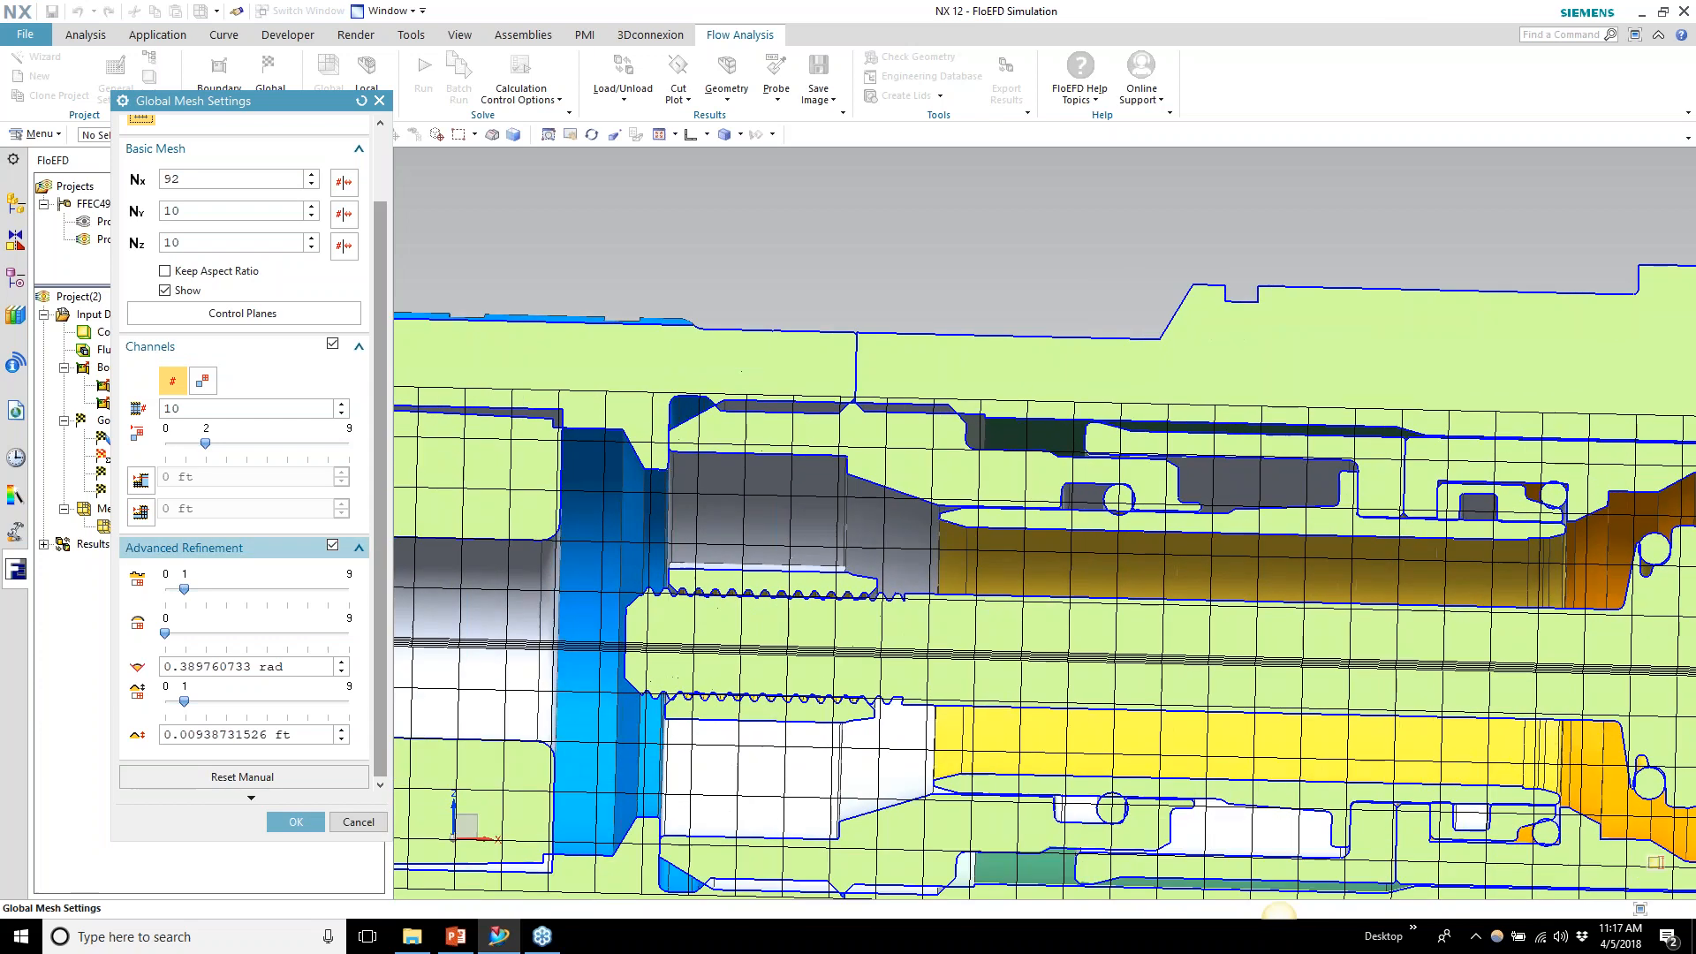
middle_click_drag(714, 685, 700, 686)
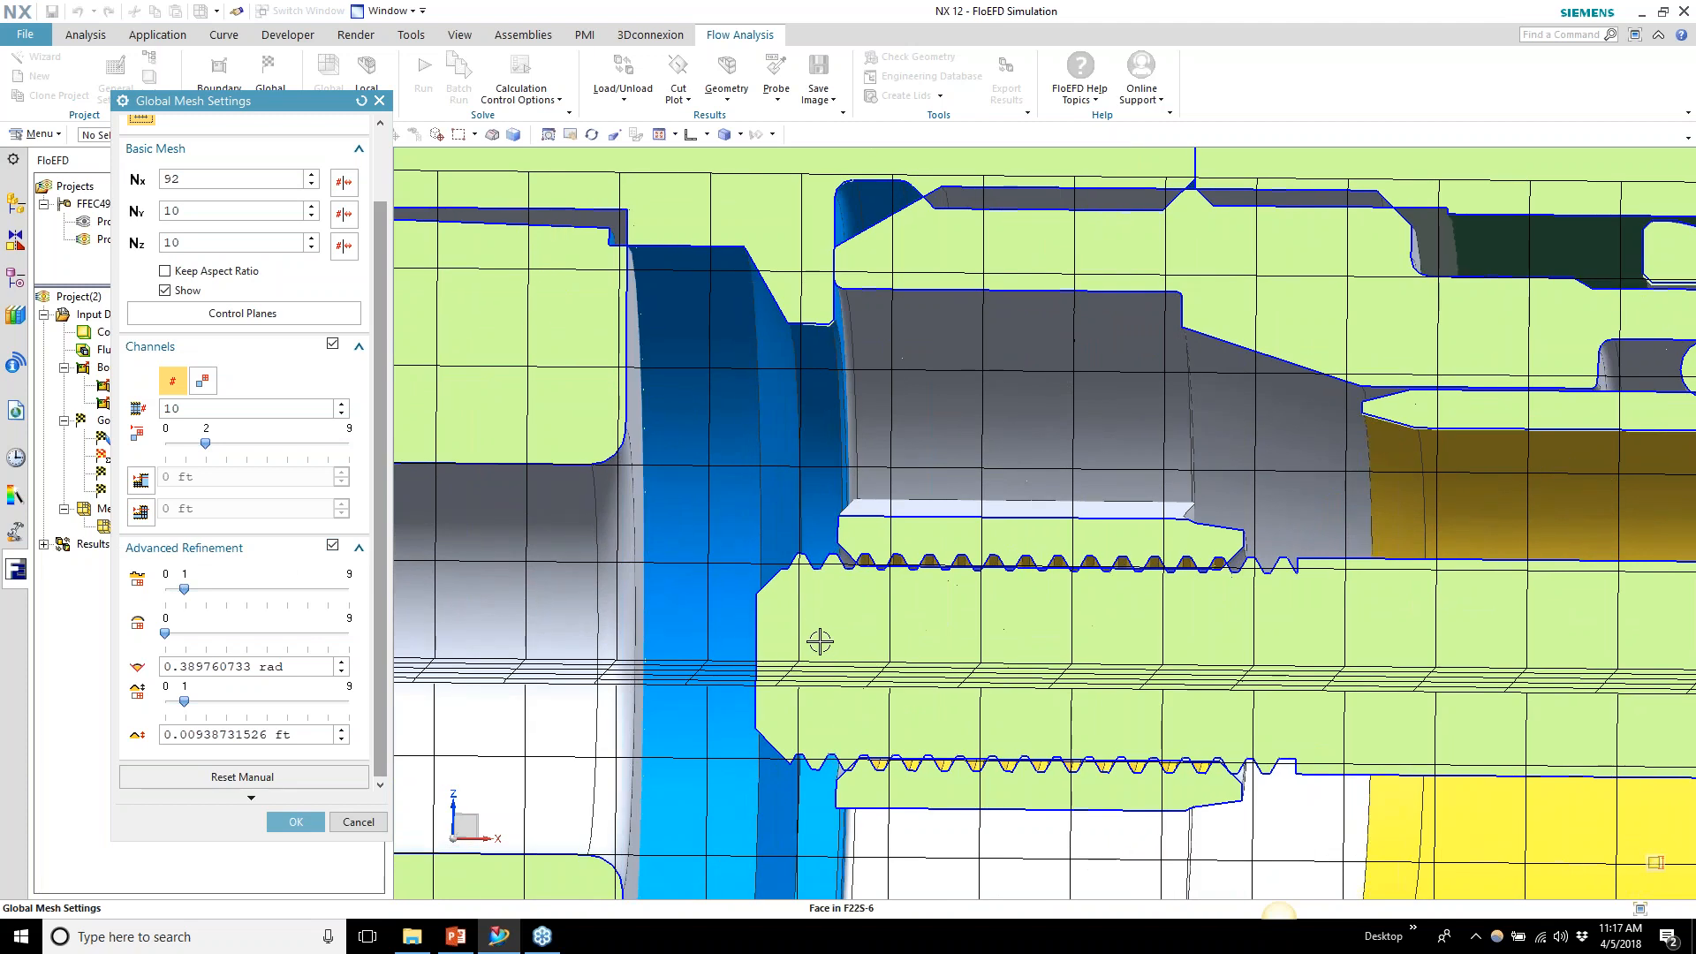
scroll(807, 606, "up", 6)
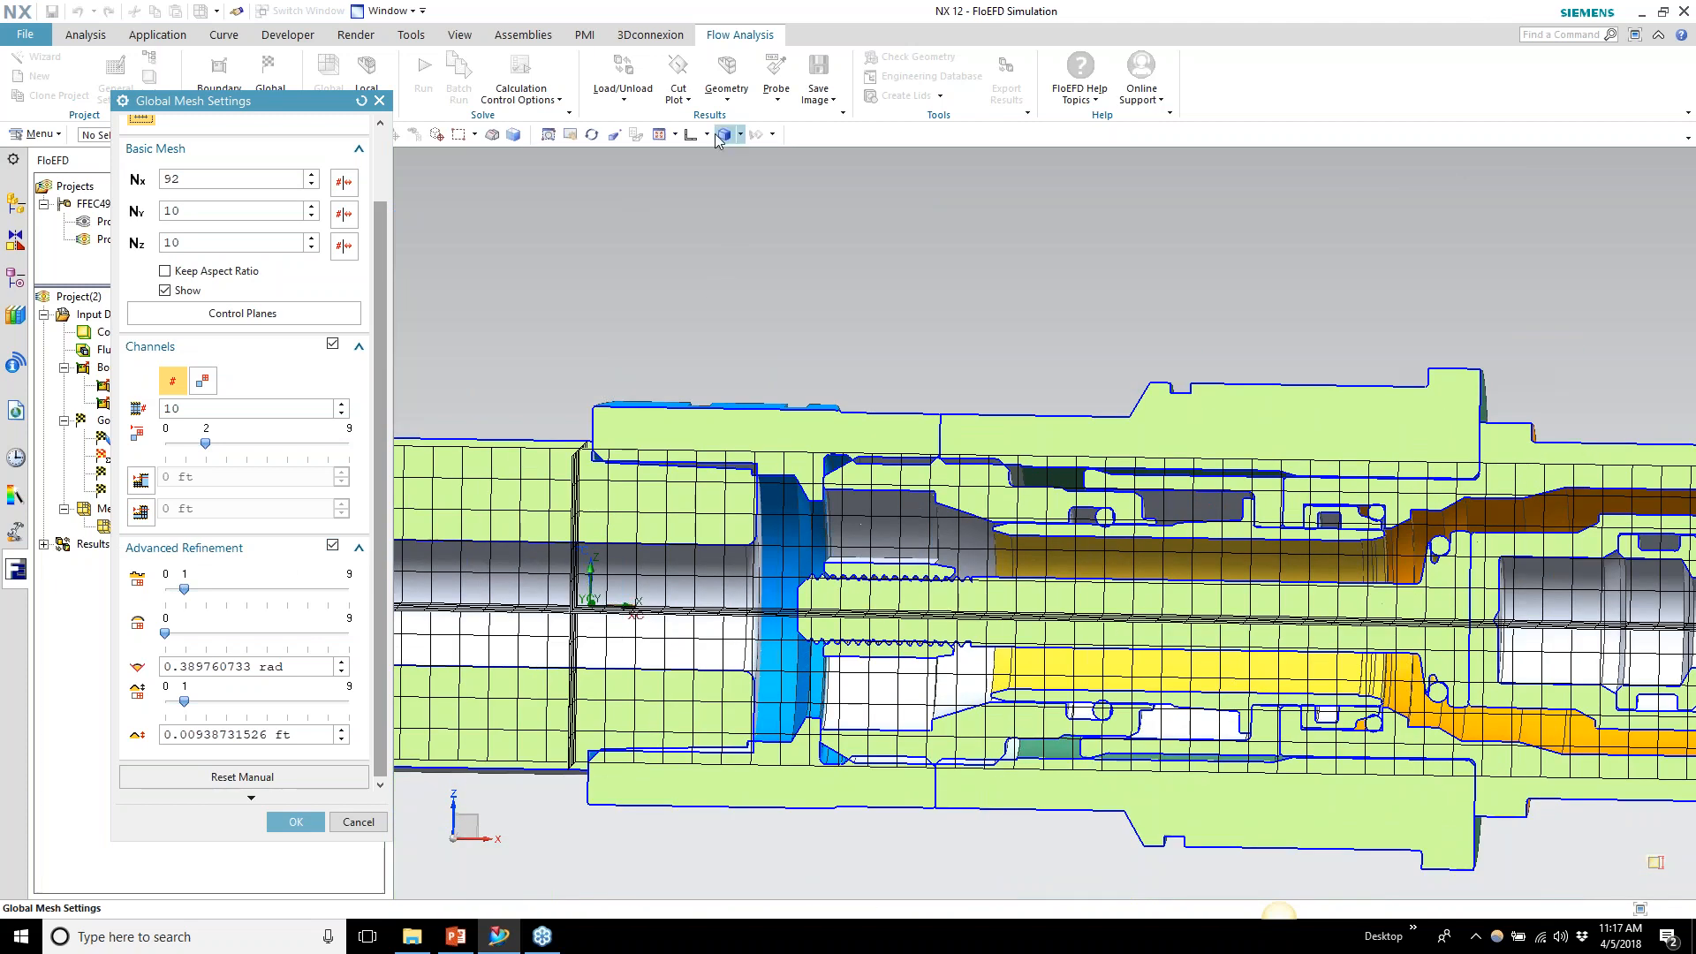
left_click(690, 134)
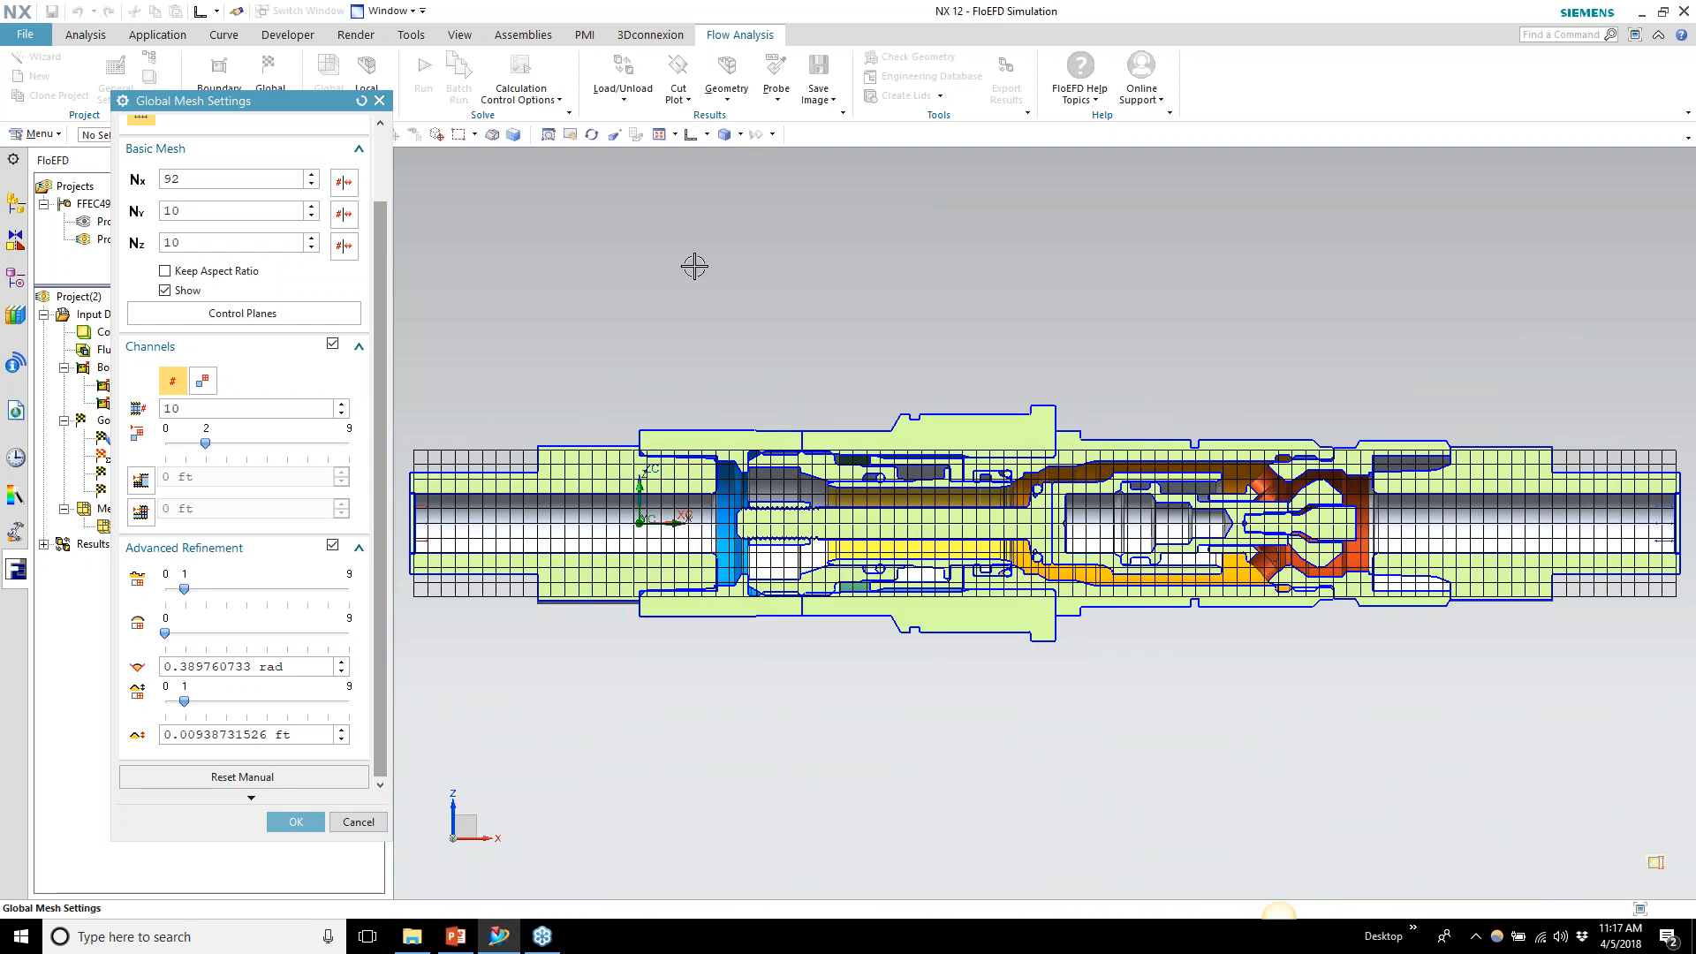
Set 4 cells across channels with maximum channel refinement level 3, and set all three advanced refinement levels to 2
left_click_drag(207, 444, 221, 453)
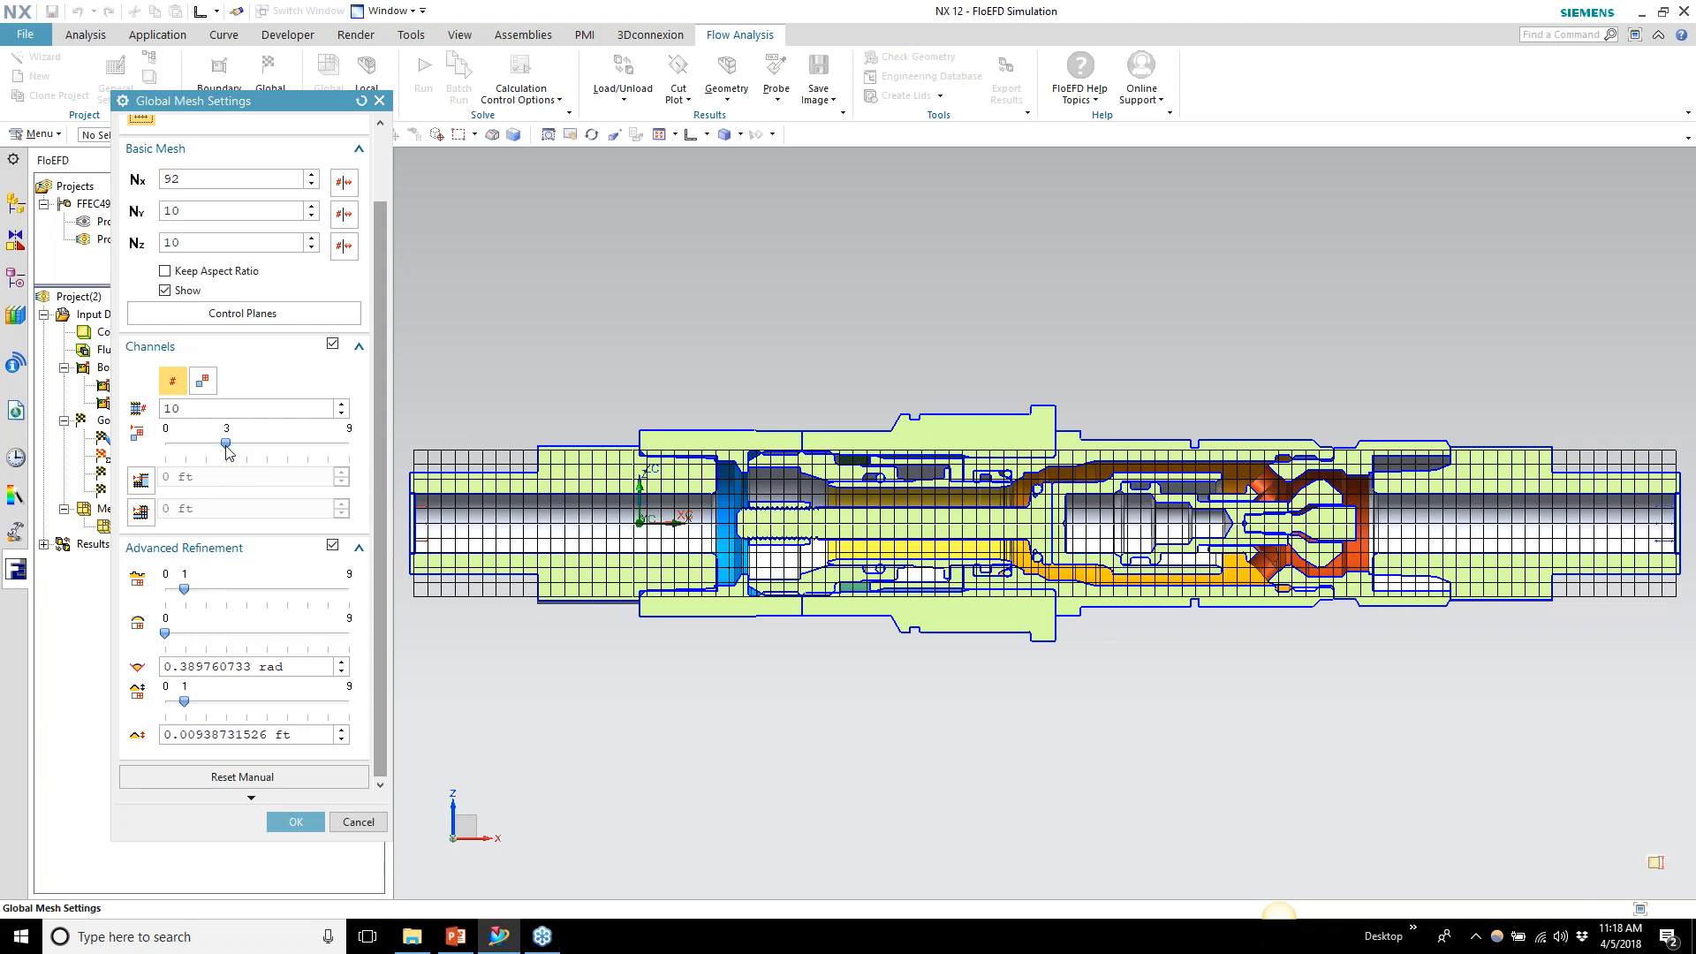
left_click(206, 399)
type("4")
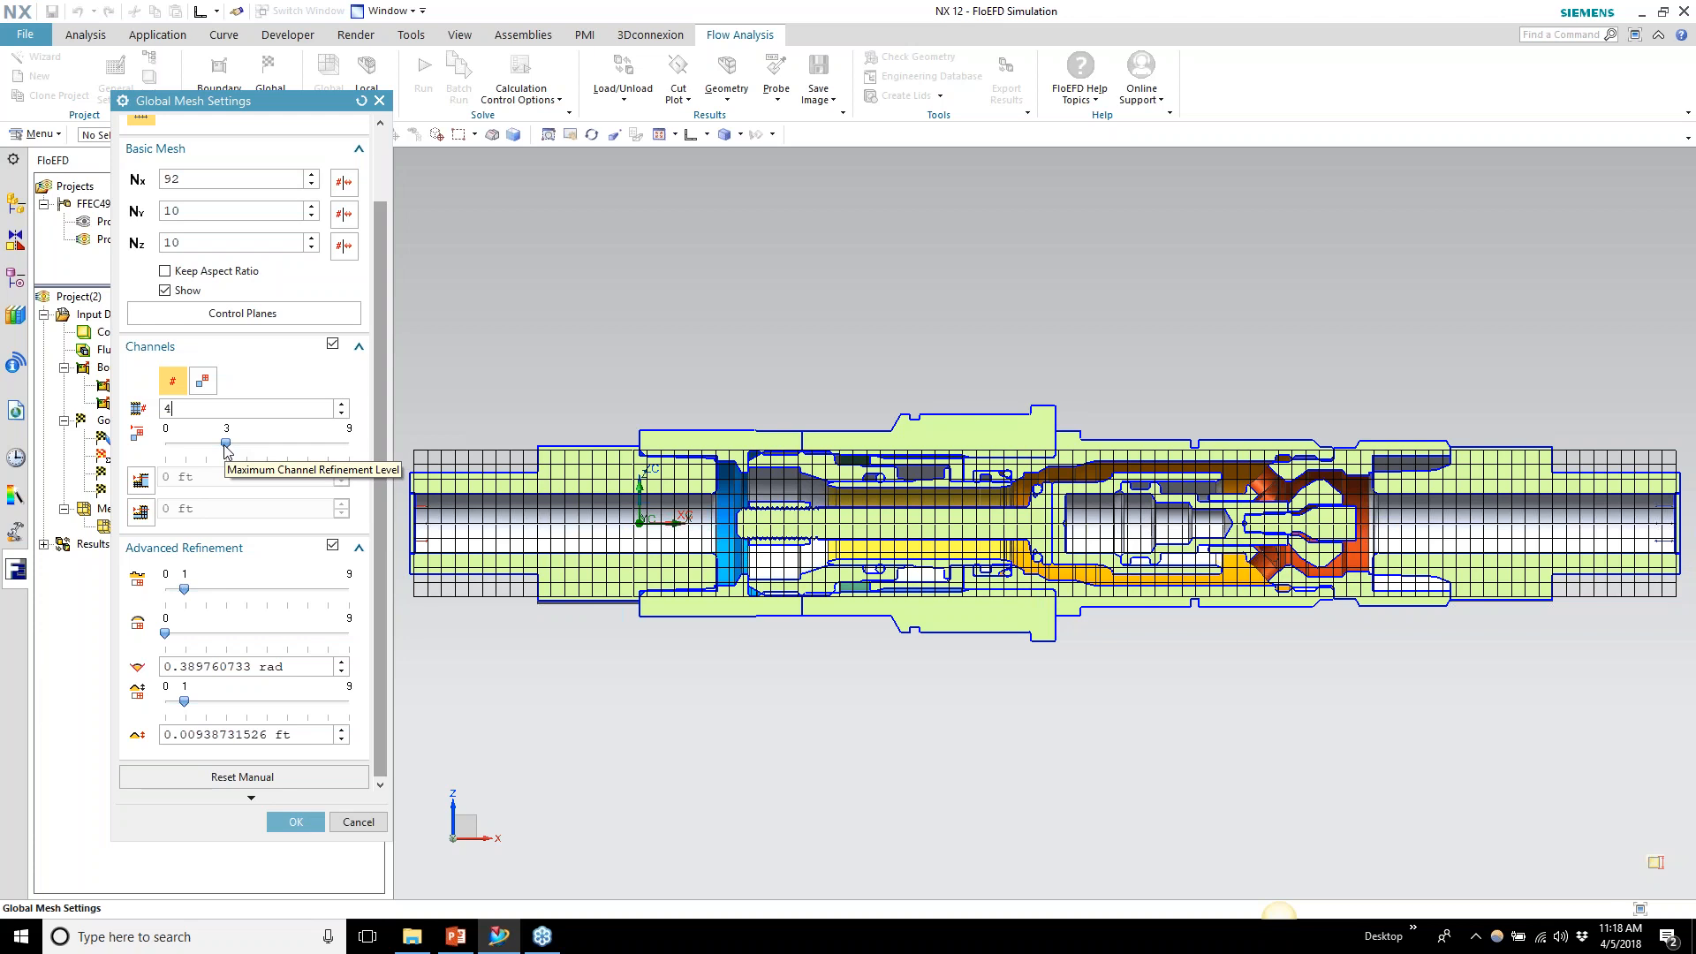
left_click_drag(184, 590, 207, 642)
left_click_drag(198, 706, 207, 704)
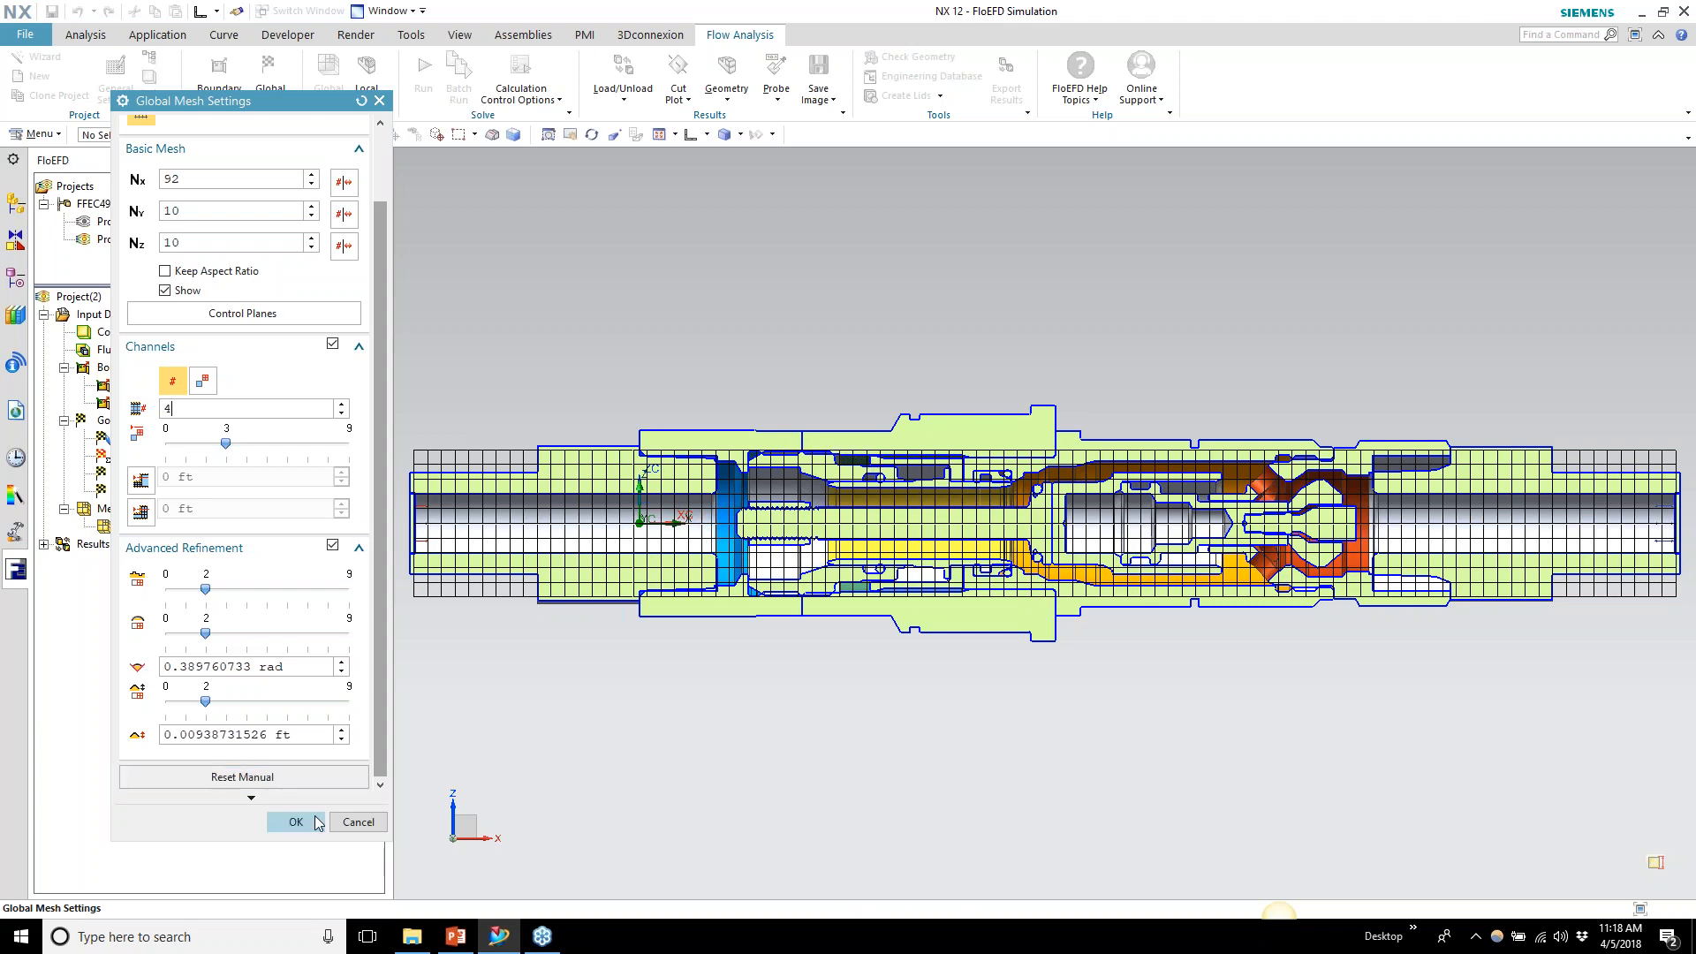
Check and apply the manual global mesh settings, and hide the basic mesh on the model
scroll(358, 382, "up", 1)
scroll(358, 381, "up", 1)
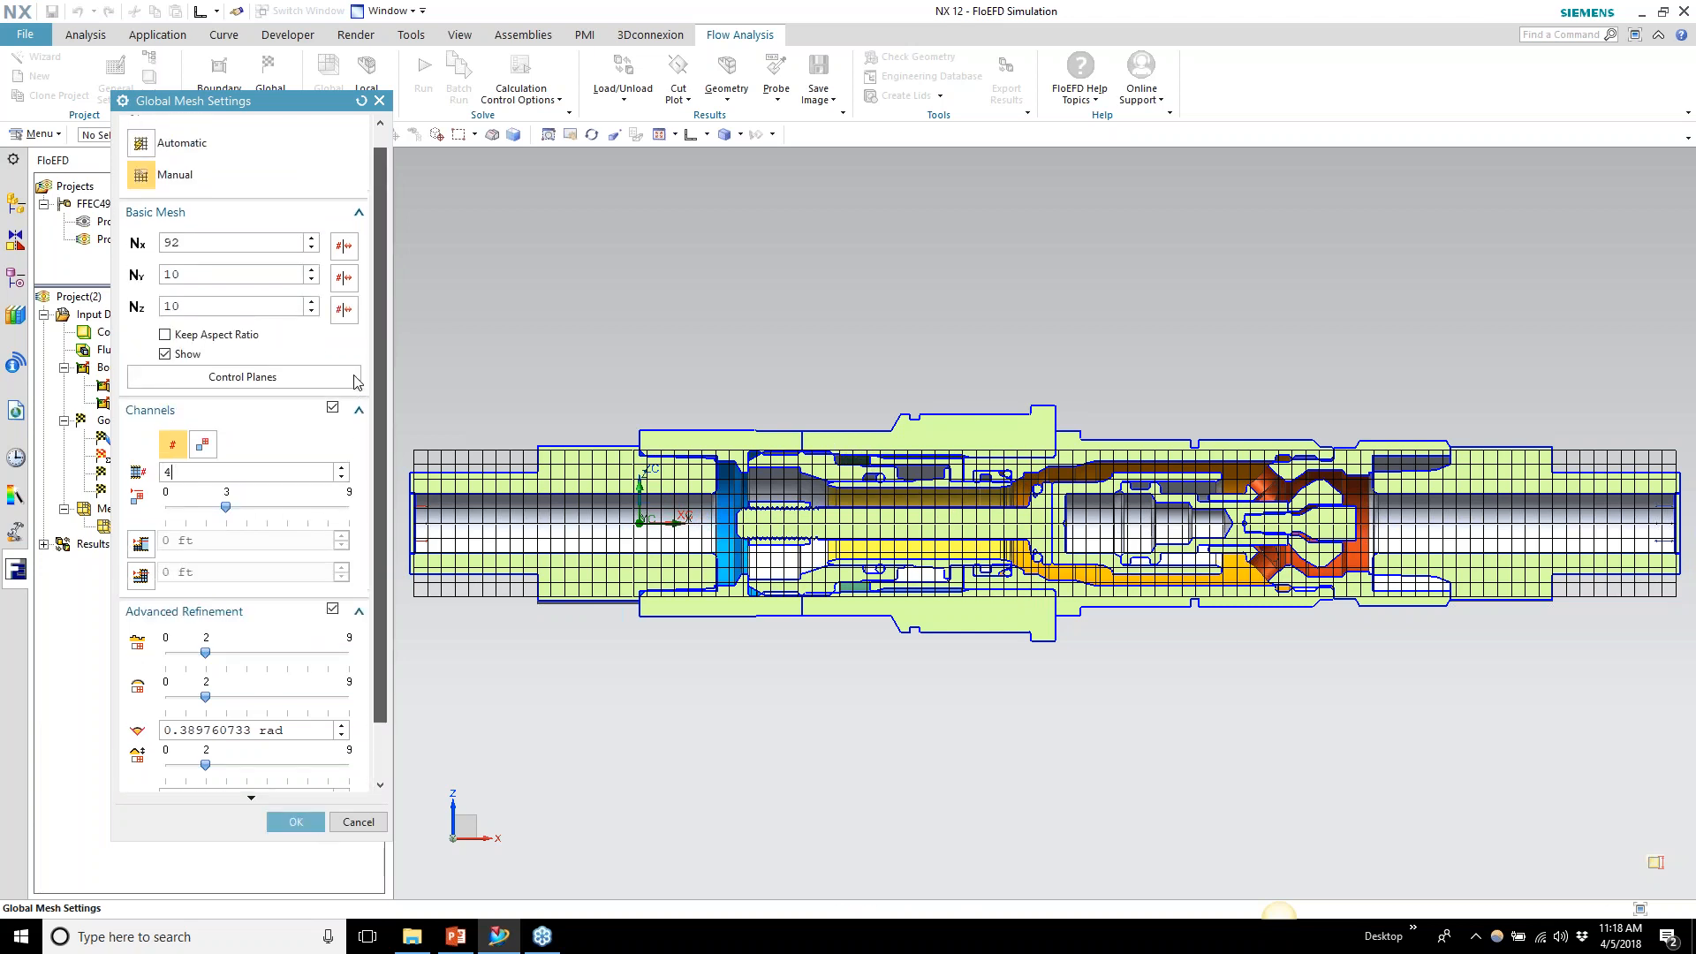
scroll(357, 381, "down", 3)
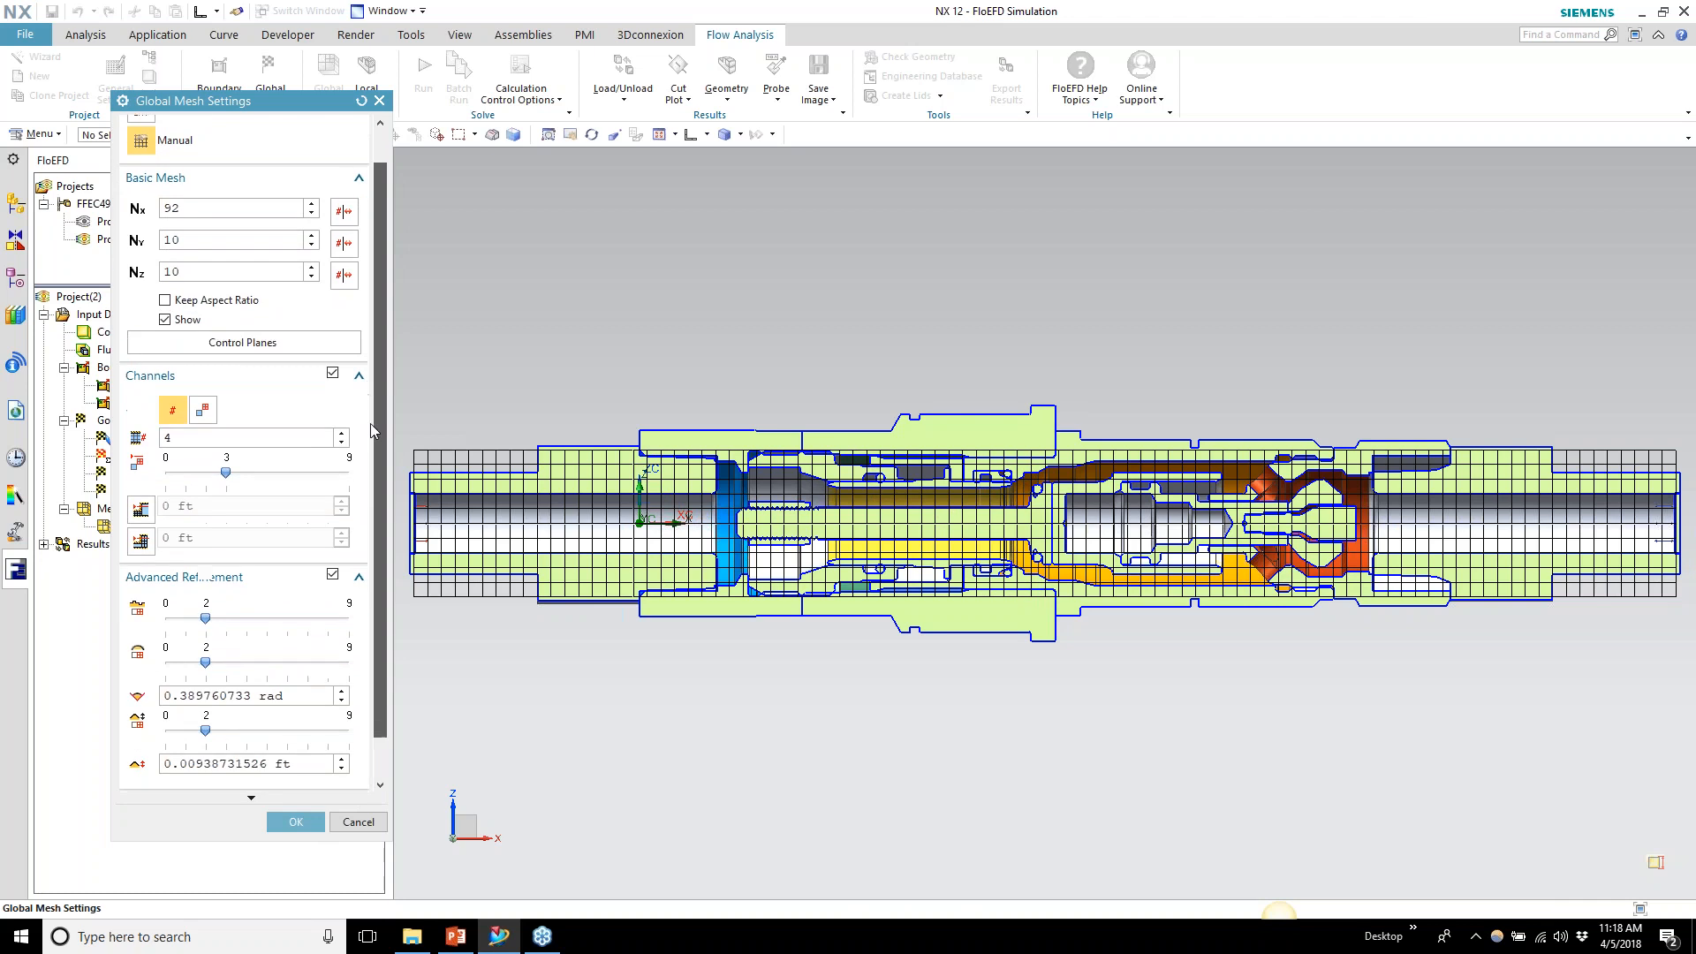
left_click(297, 822)
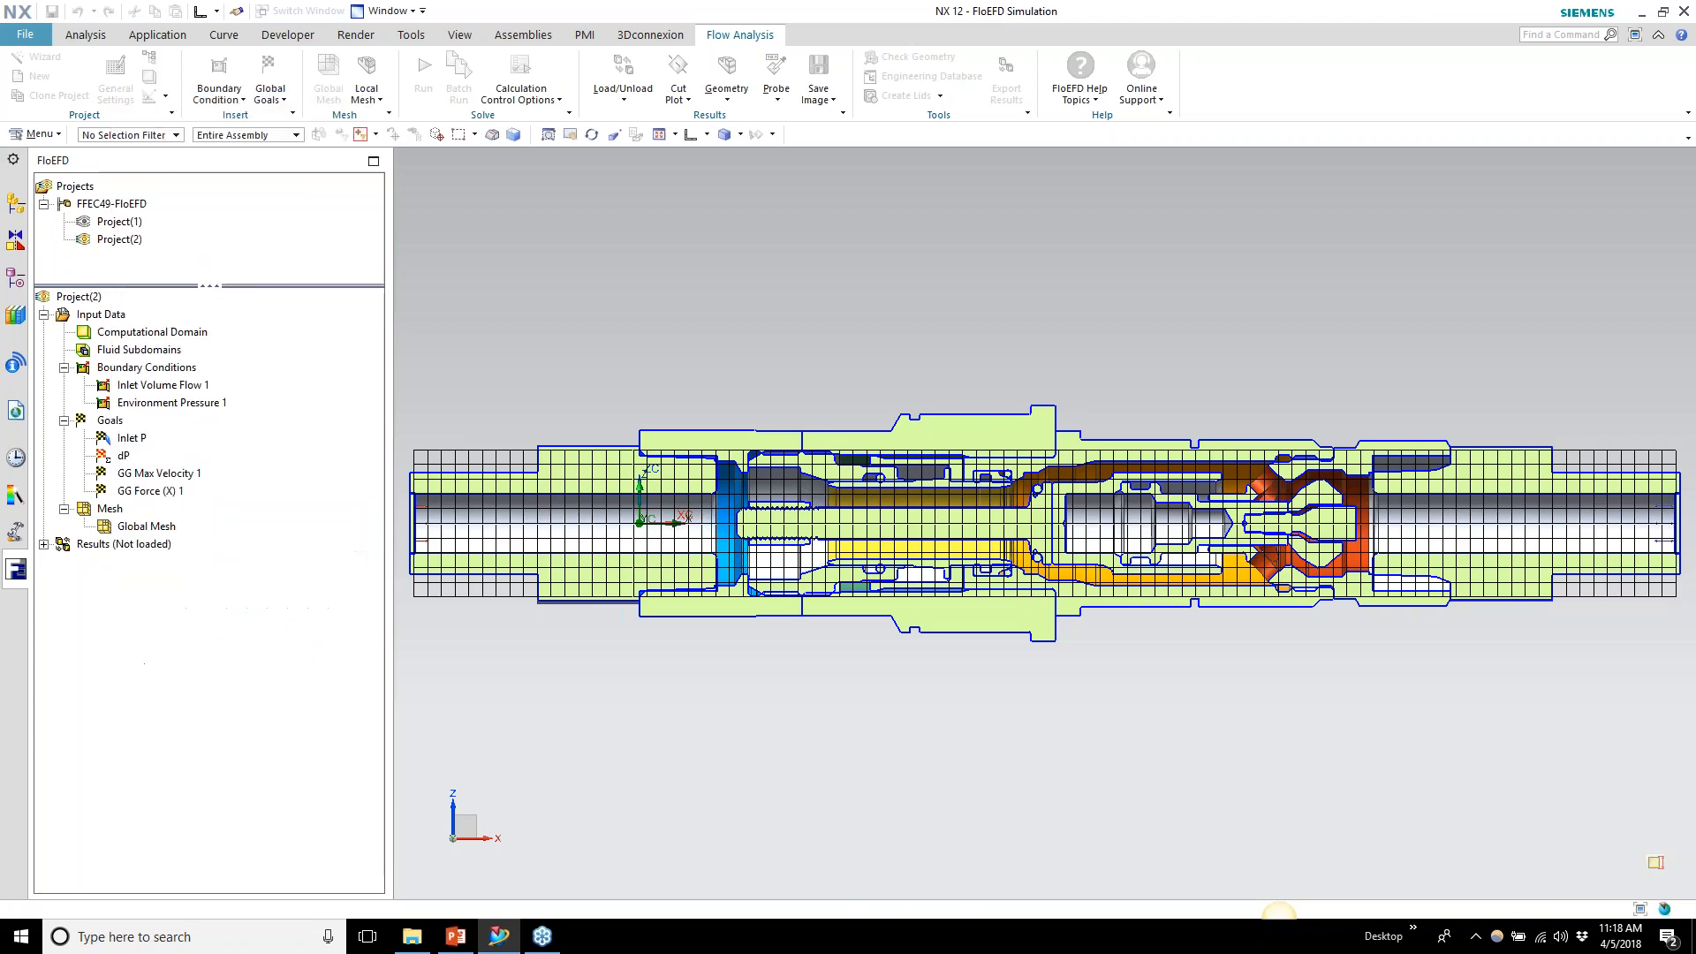
right_click(169, 521)
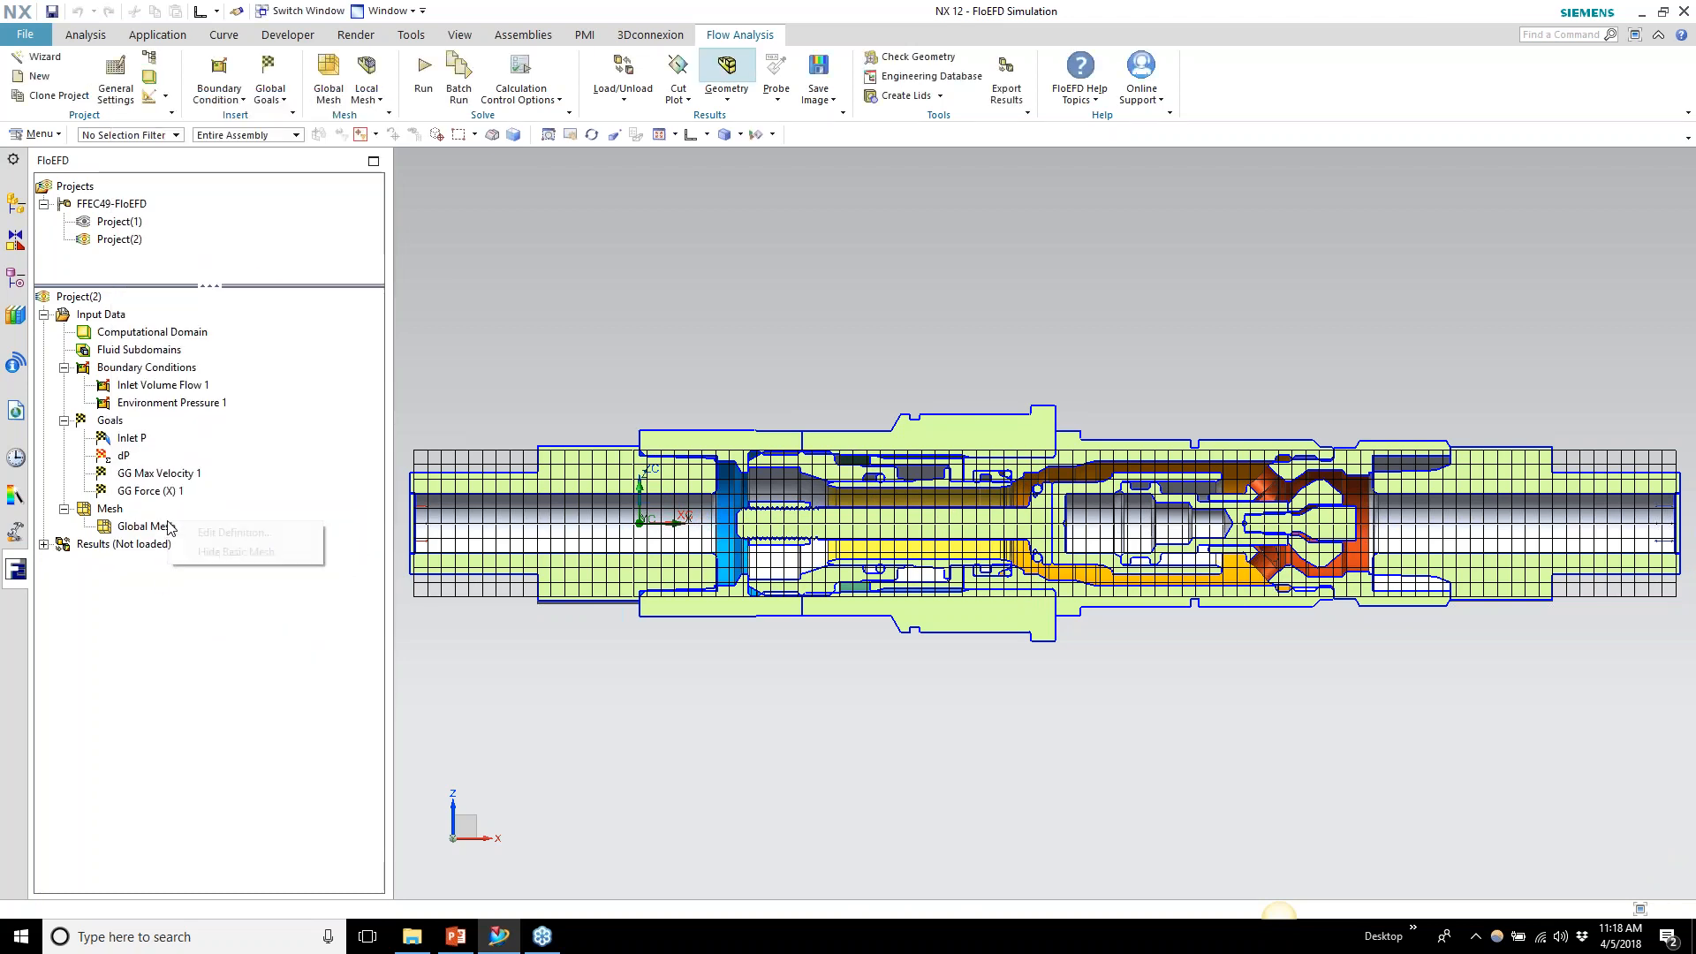
left_click(216, 552)
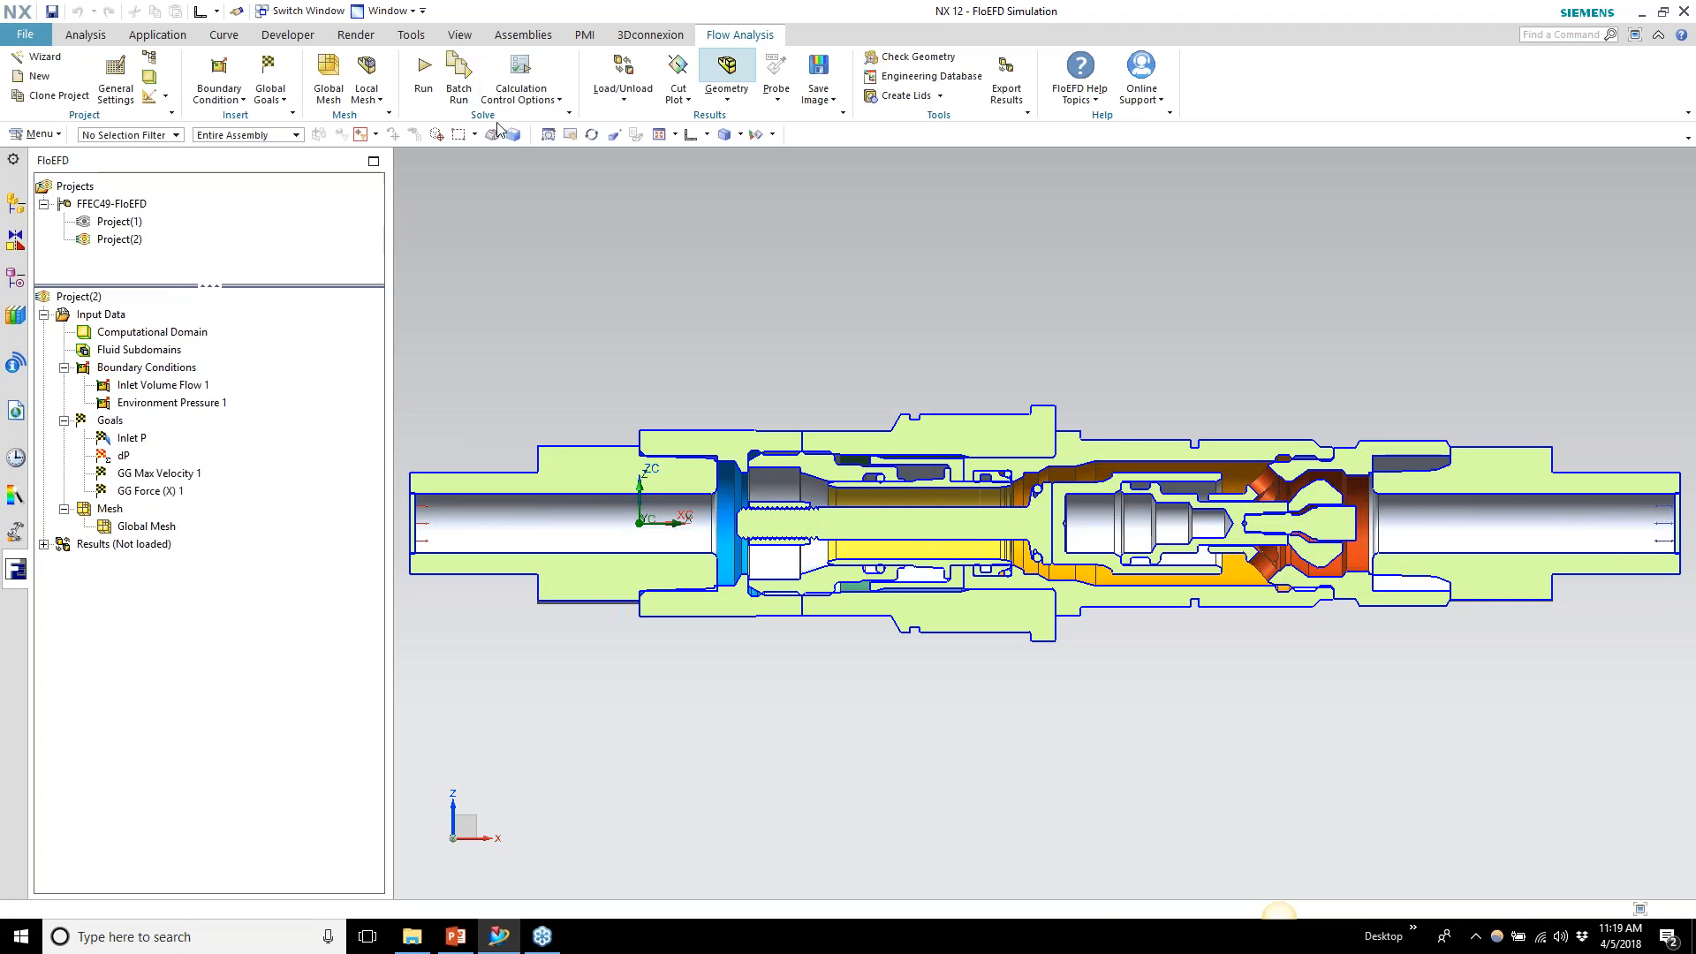
Review the core-count and computer options for a single run and the batch run settings for both projects, closing each dialog
left_click(422, 71)
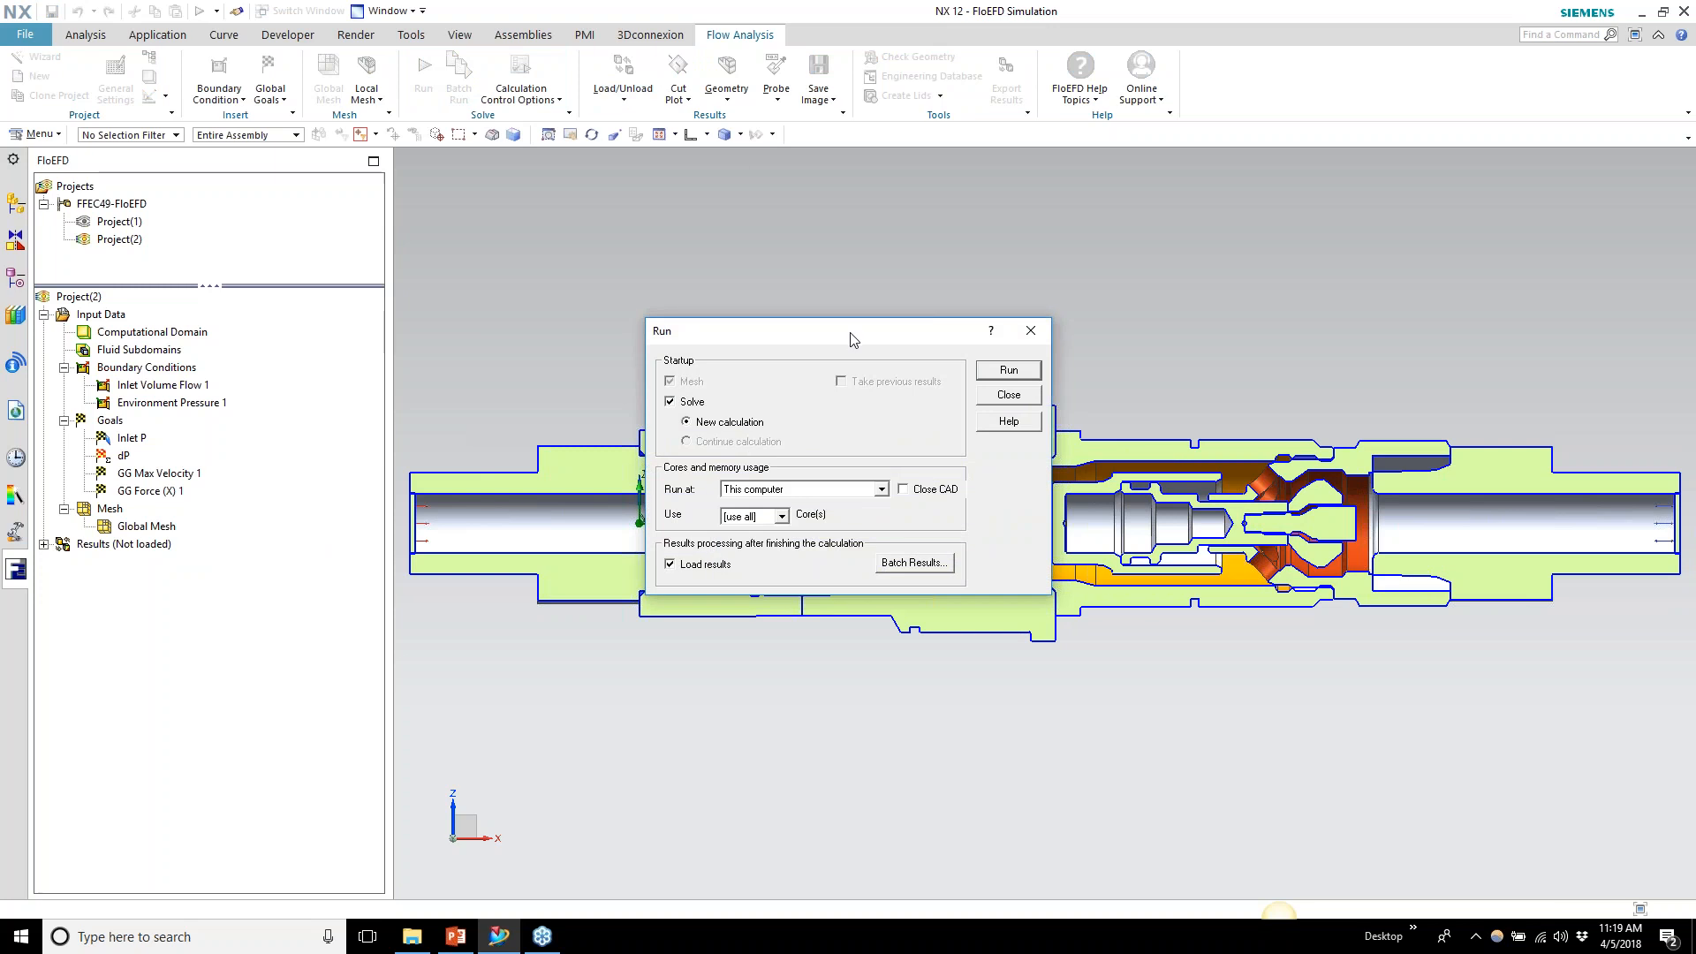
left_click(786, 519)
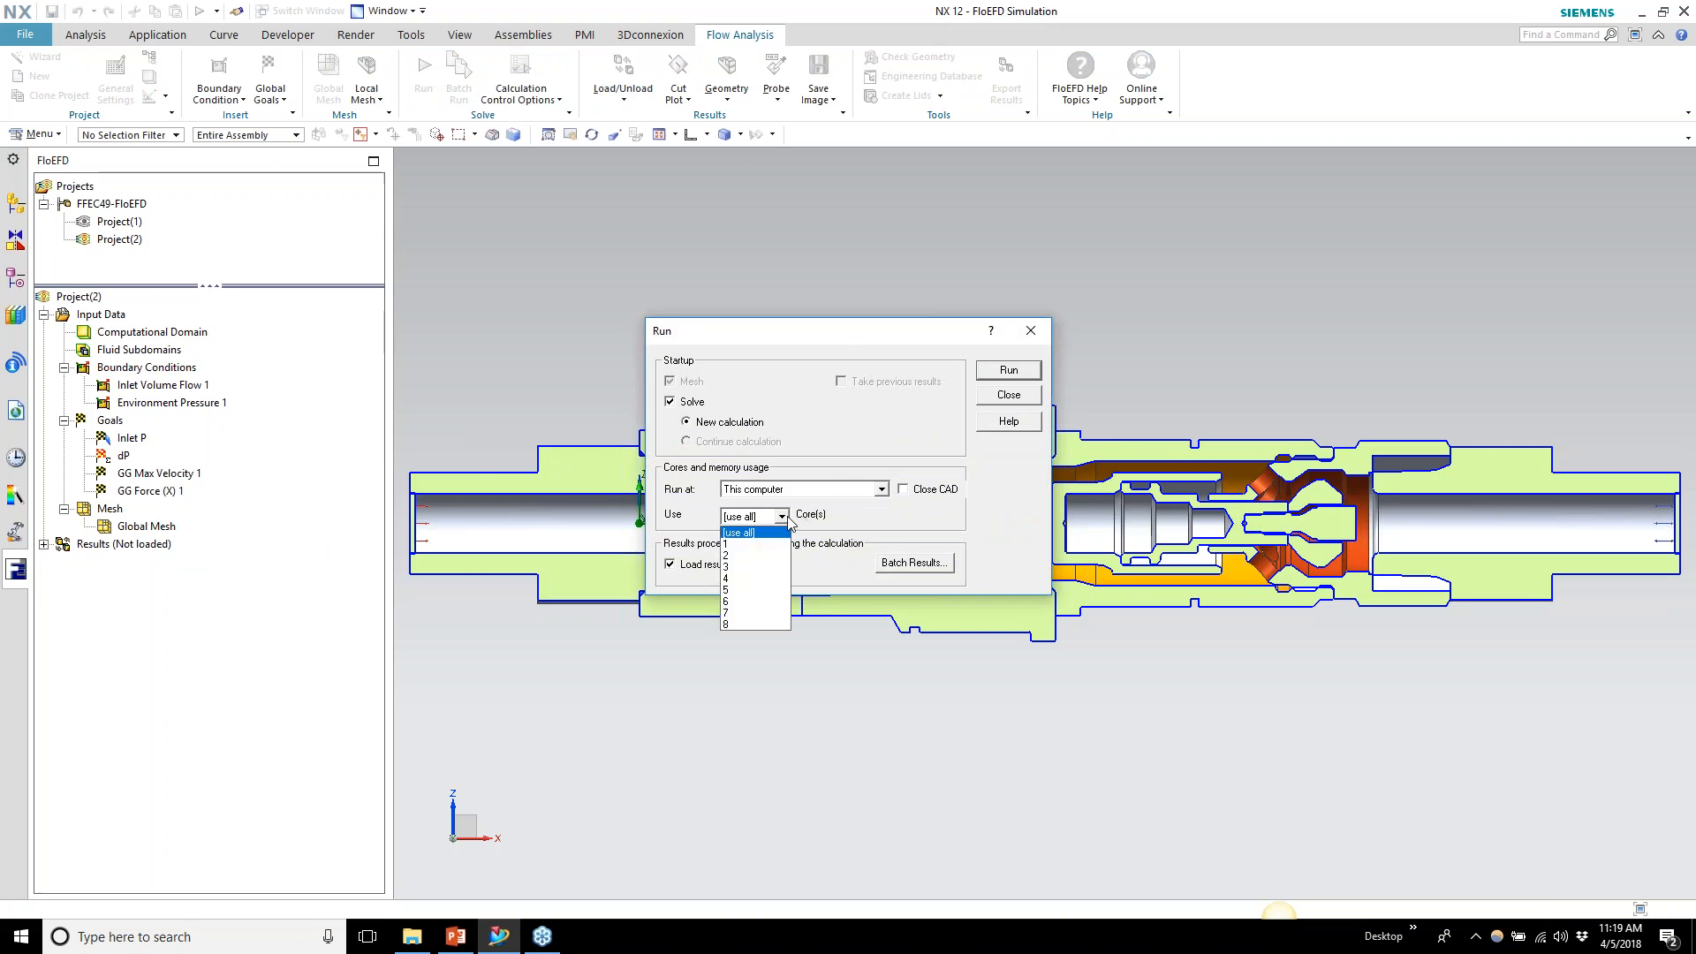
left_click(784, 518)
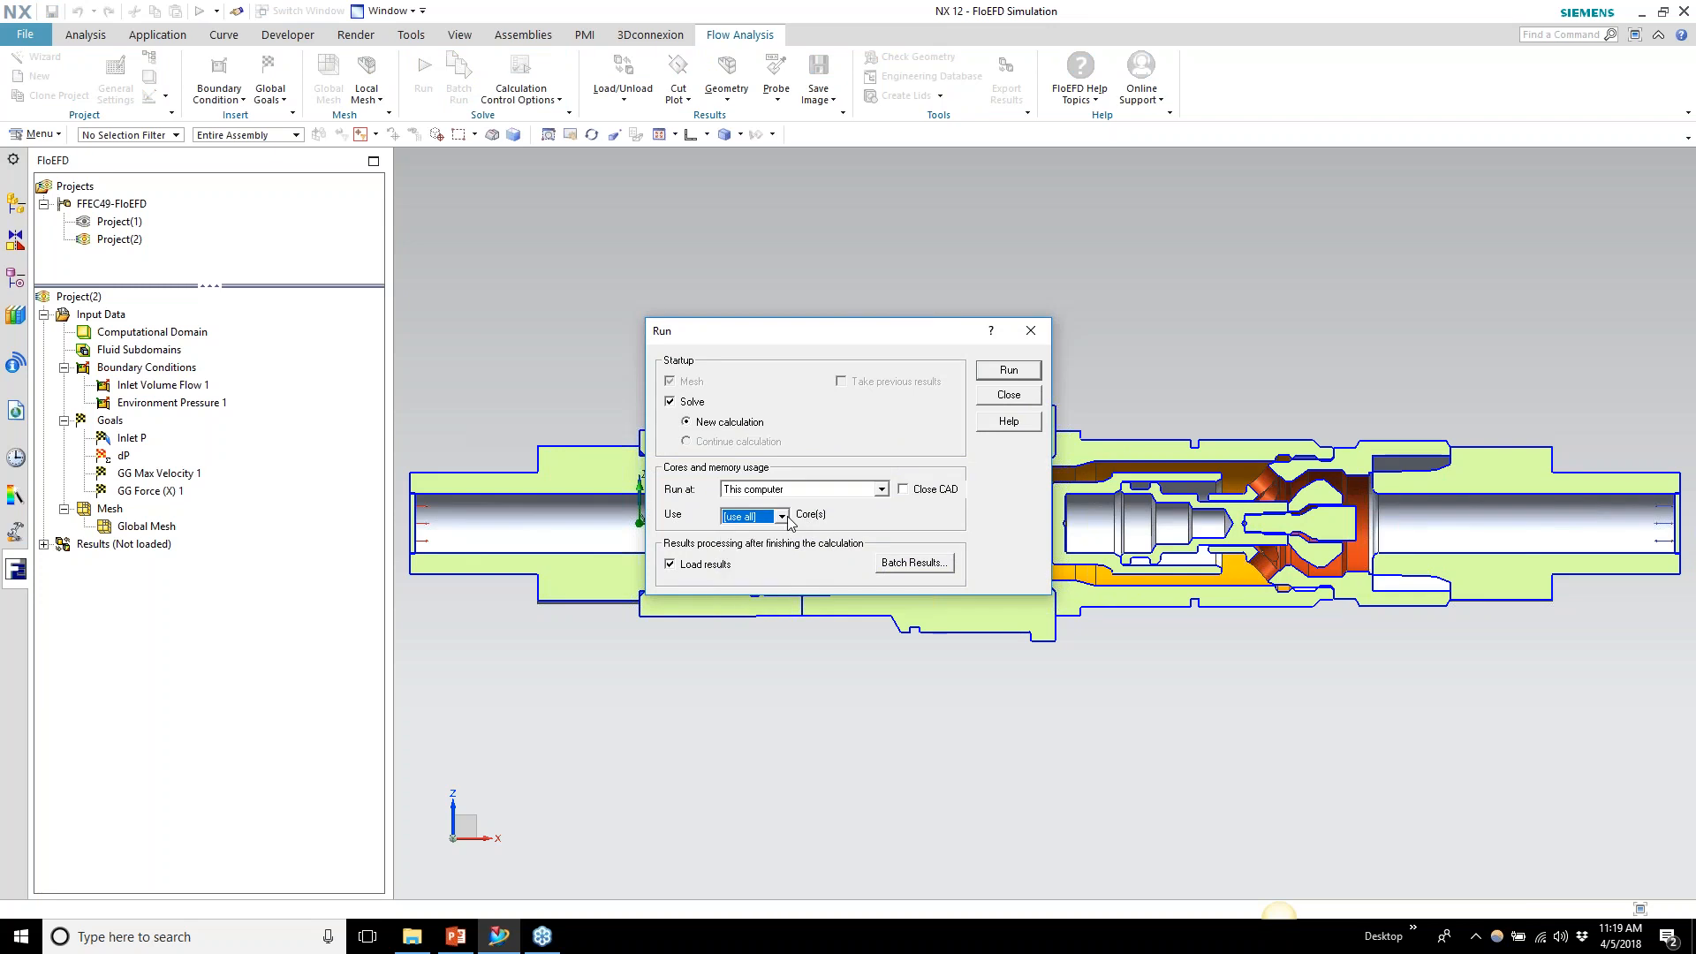
left_click(881, 490)
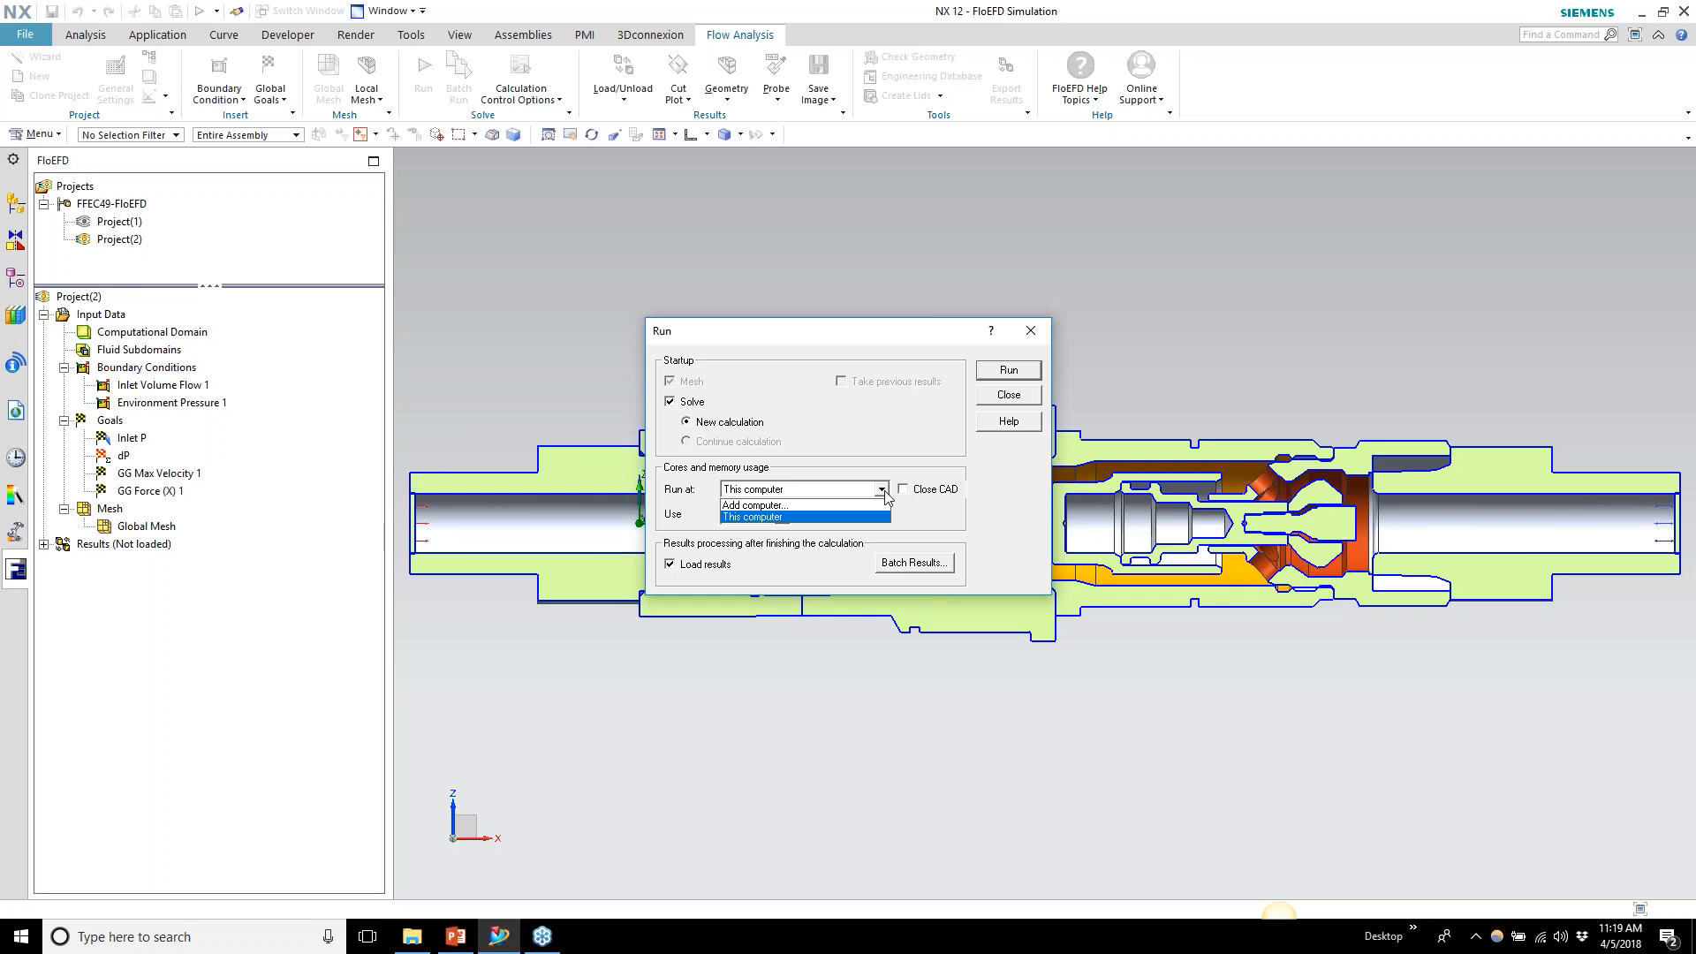
left_click(883, 491)
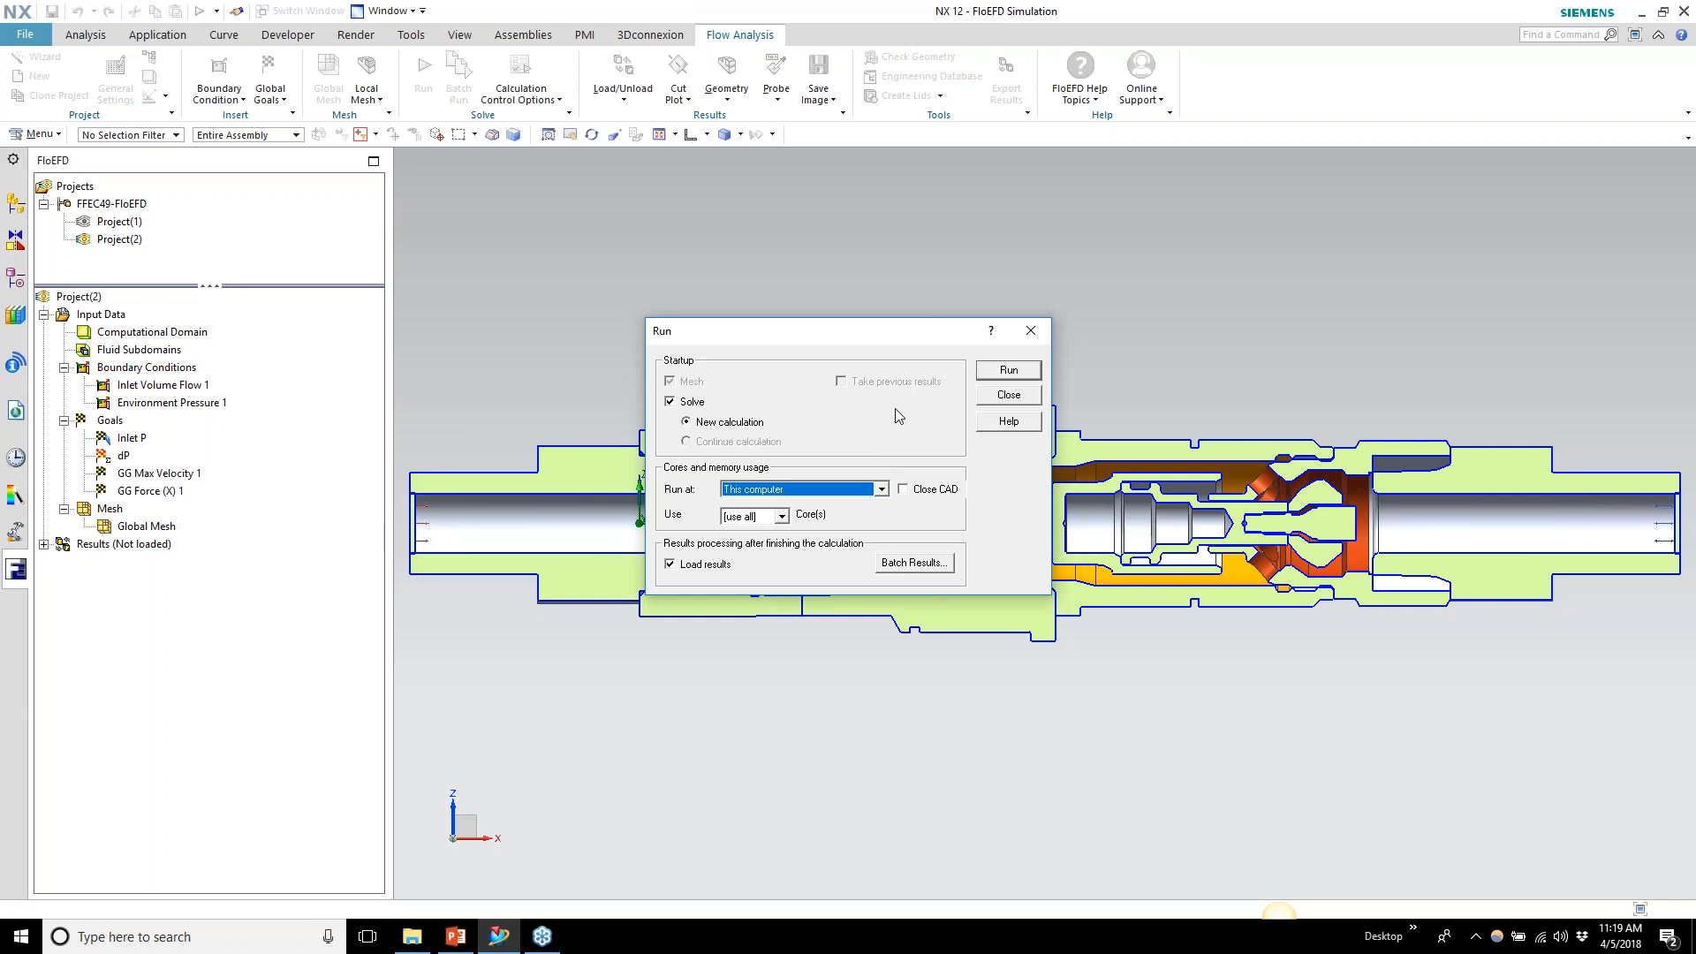
left_click(1030, 330)
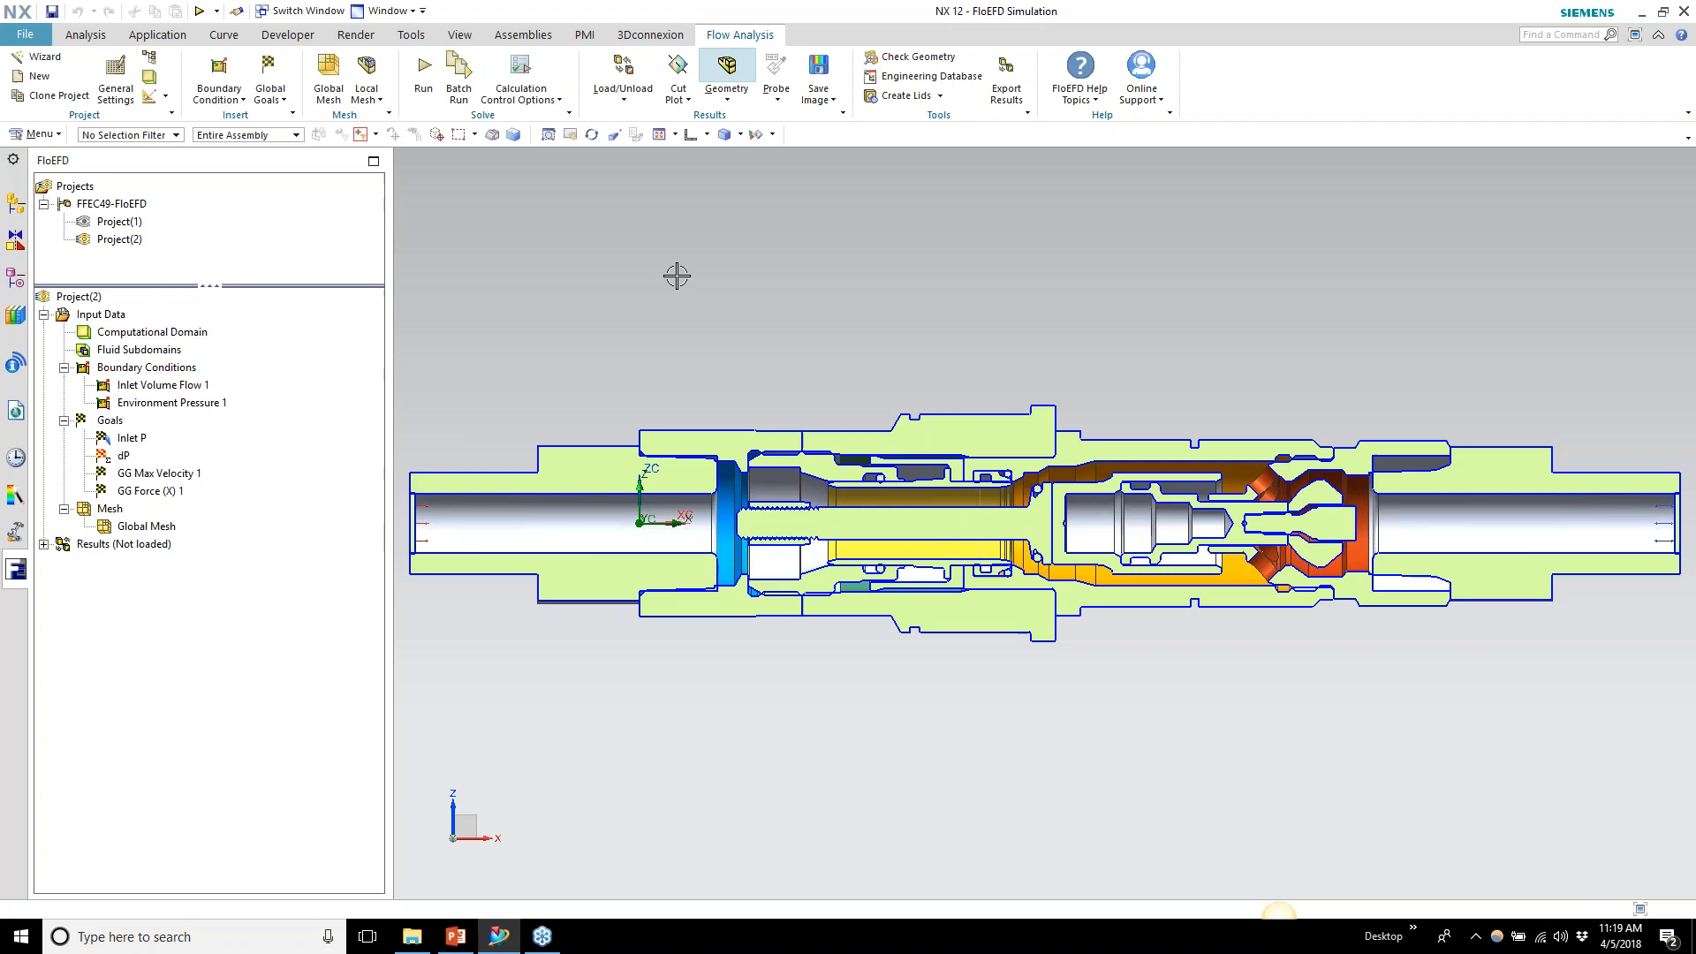
left_click(461, 78)
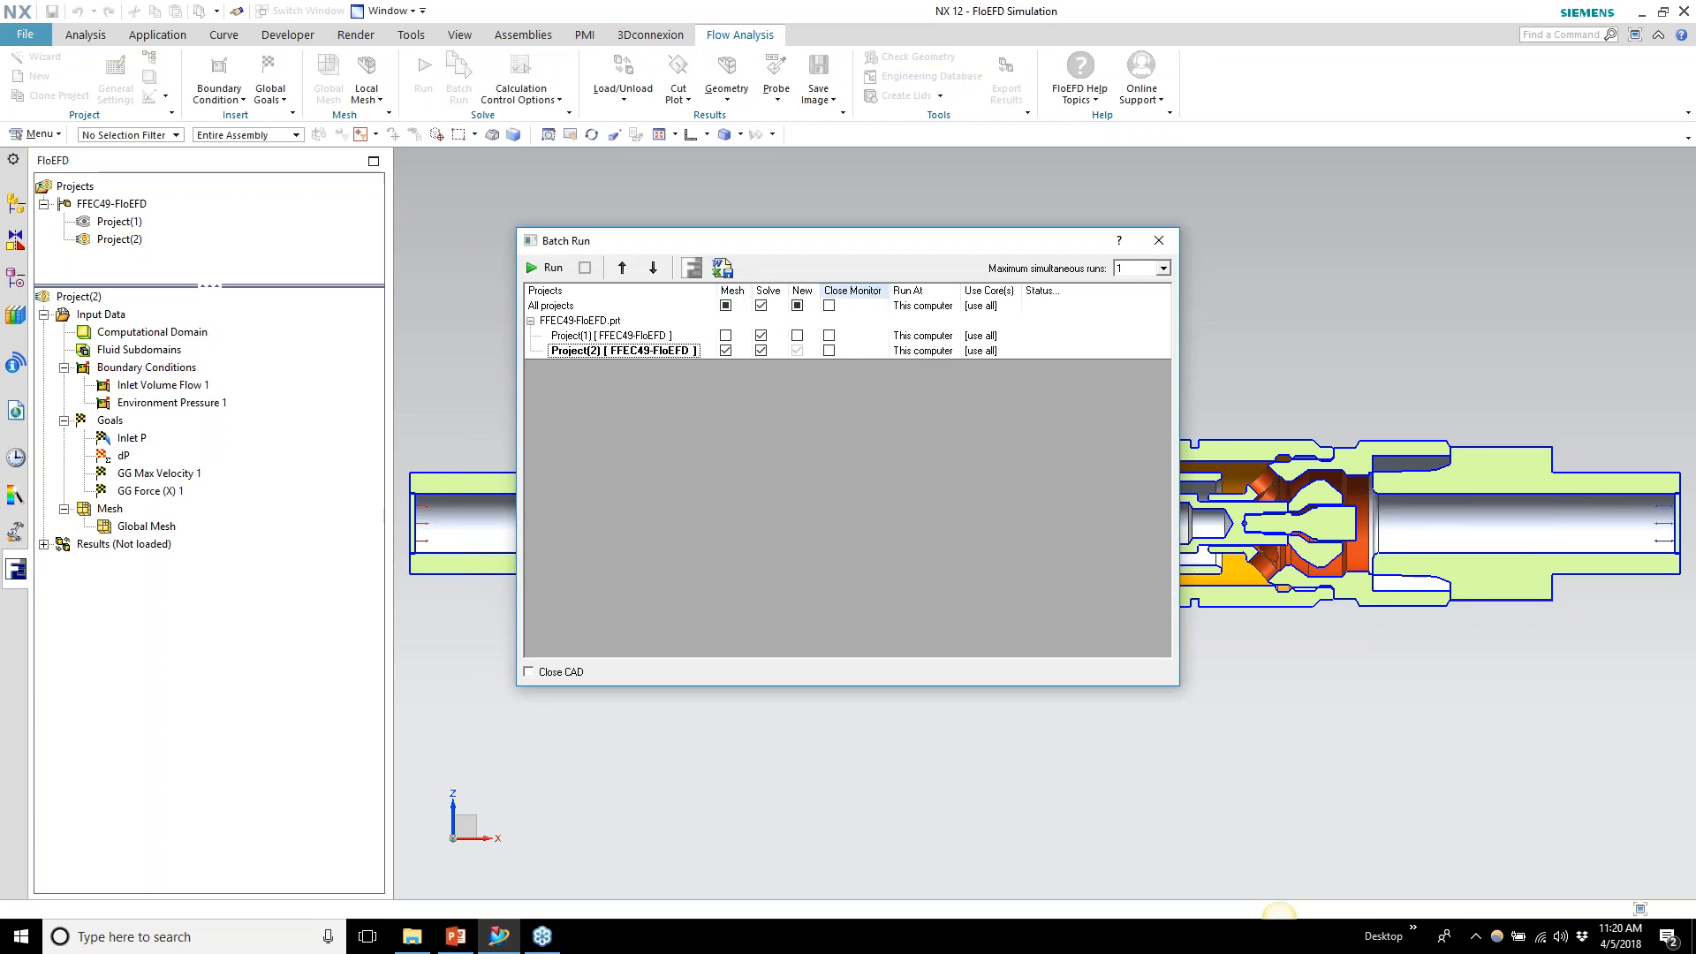
left_click(1157, 241)
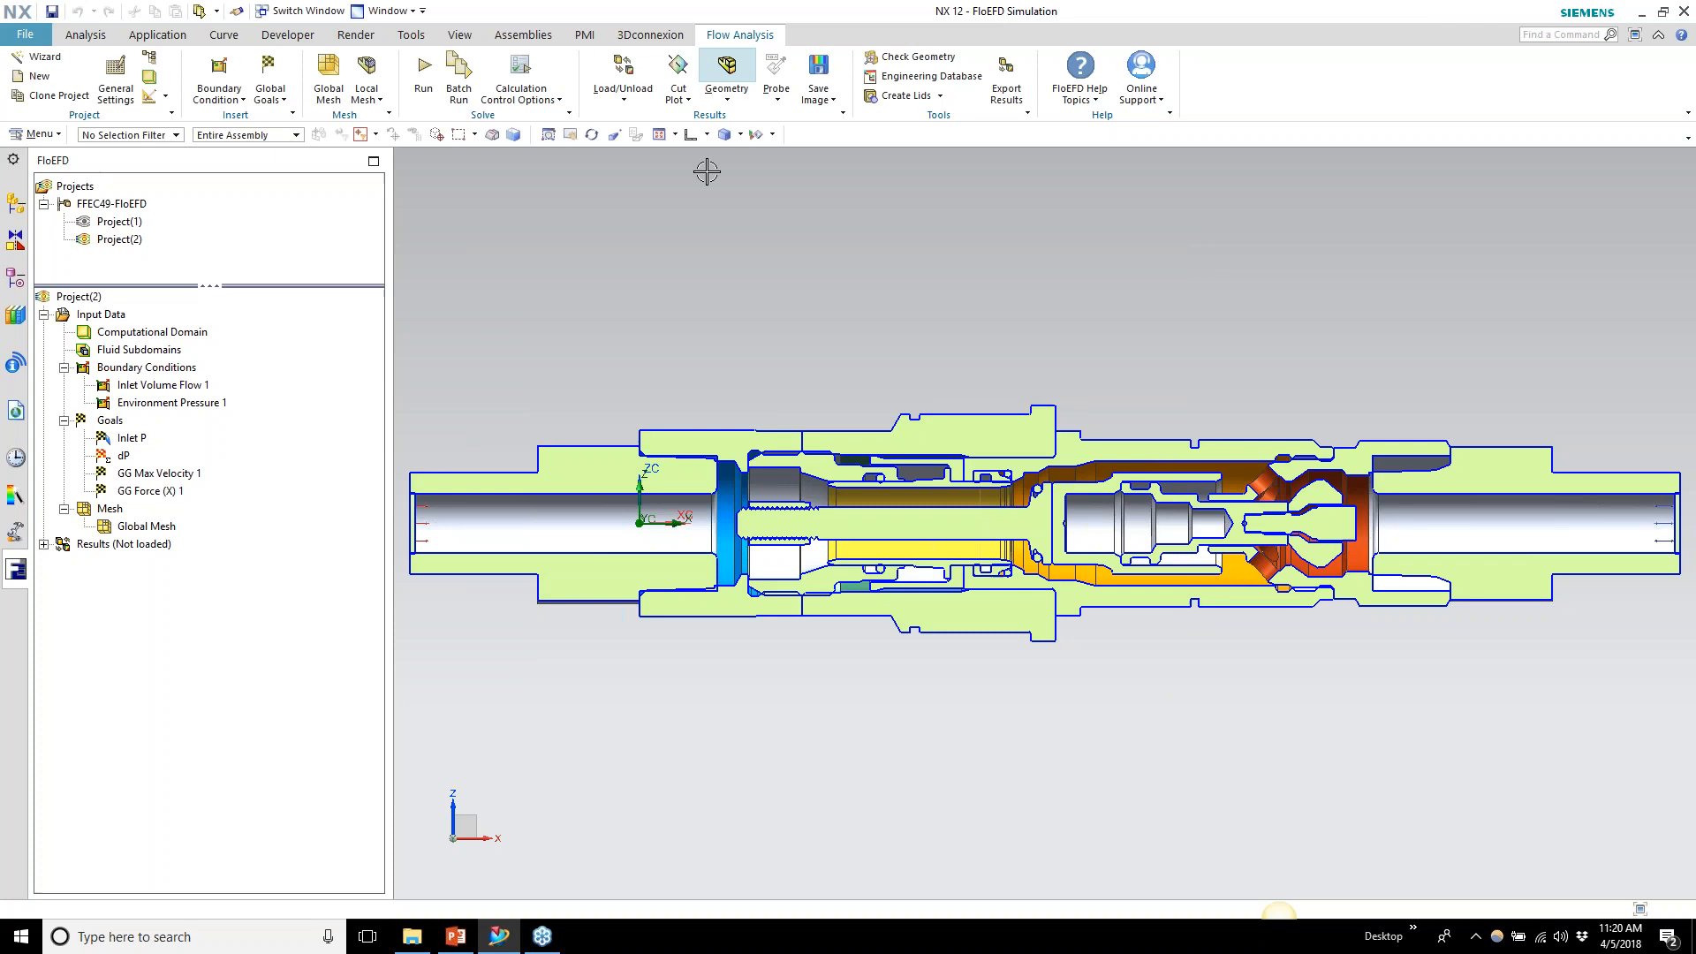
Activate Project(1) and expand its results in the project tree
double_click(101, 222)
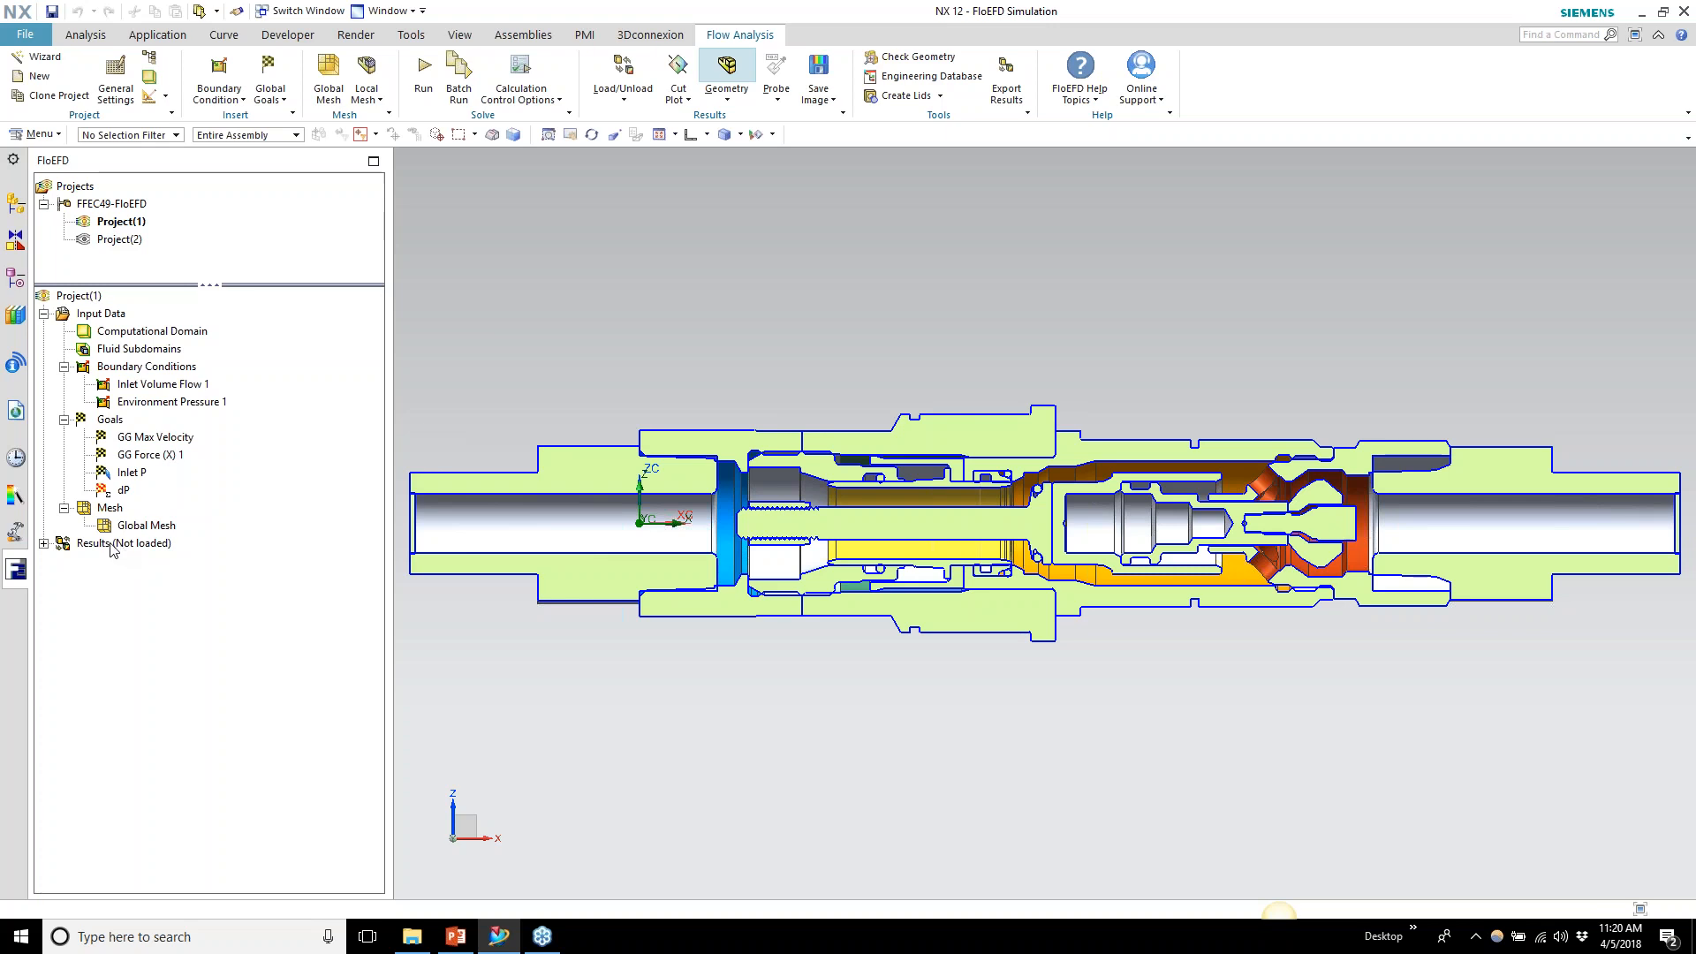
left_click(43, 543)
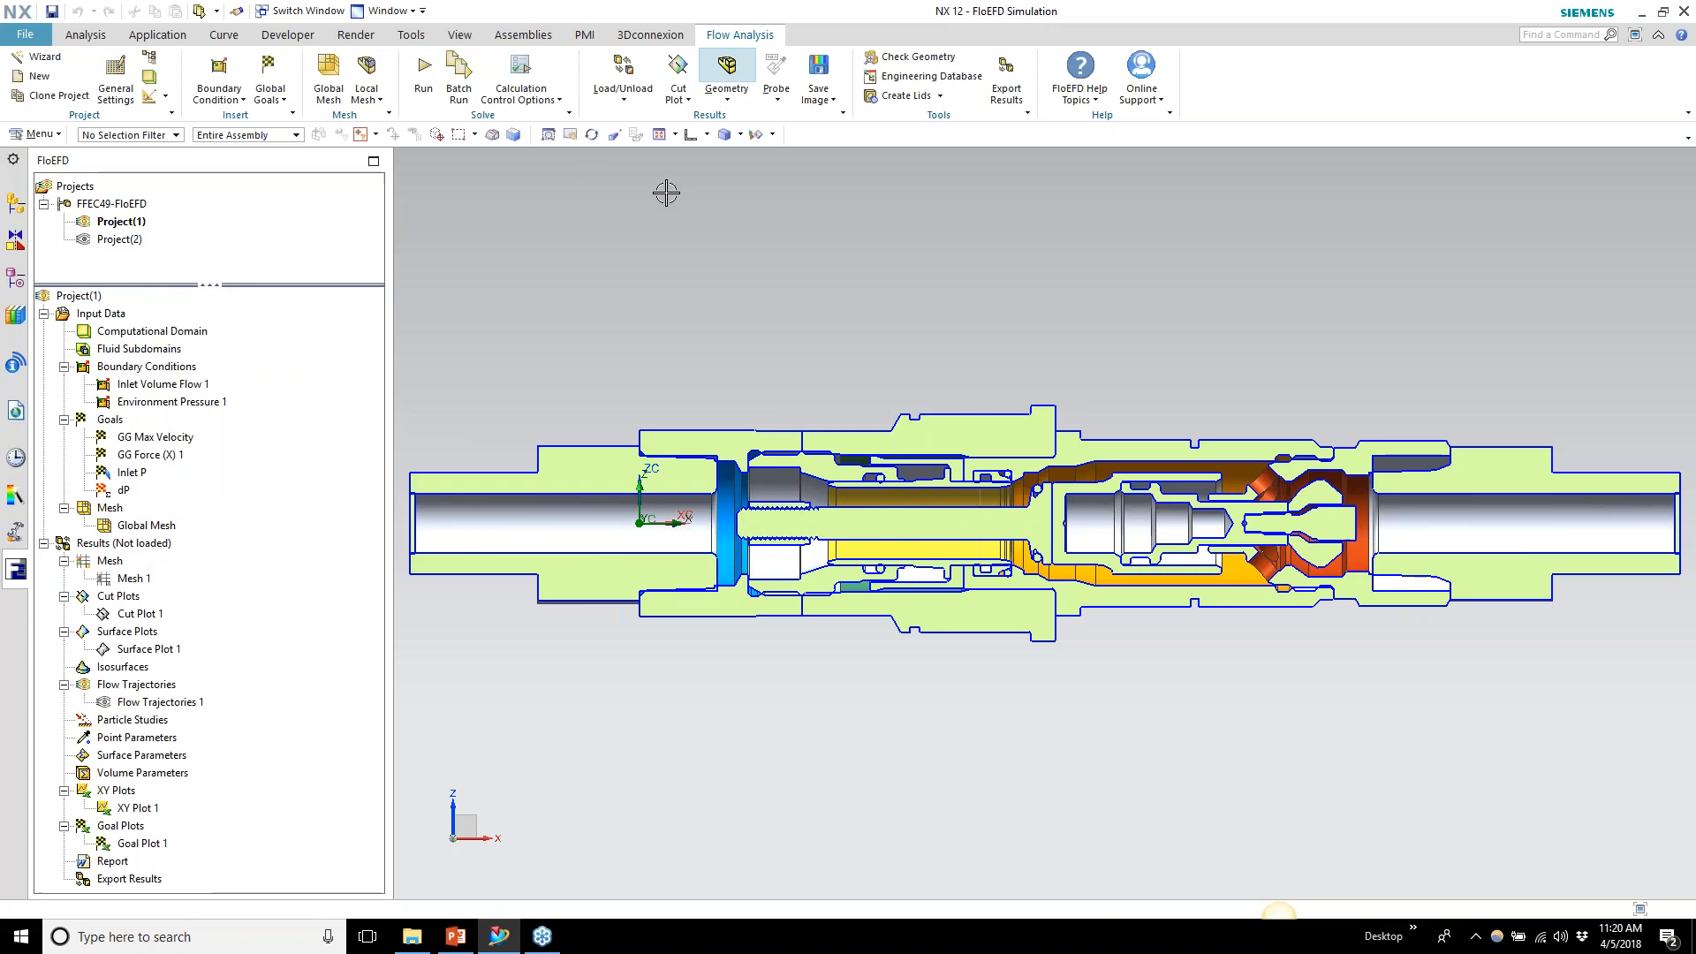
Load the calculated results of Project(1) and look over the available result-processing and plot commands
left_click(650, 223)
right_click(167, 545)
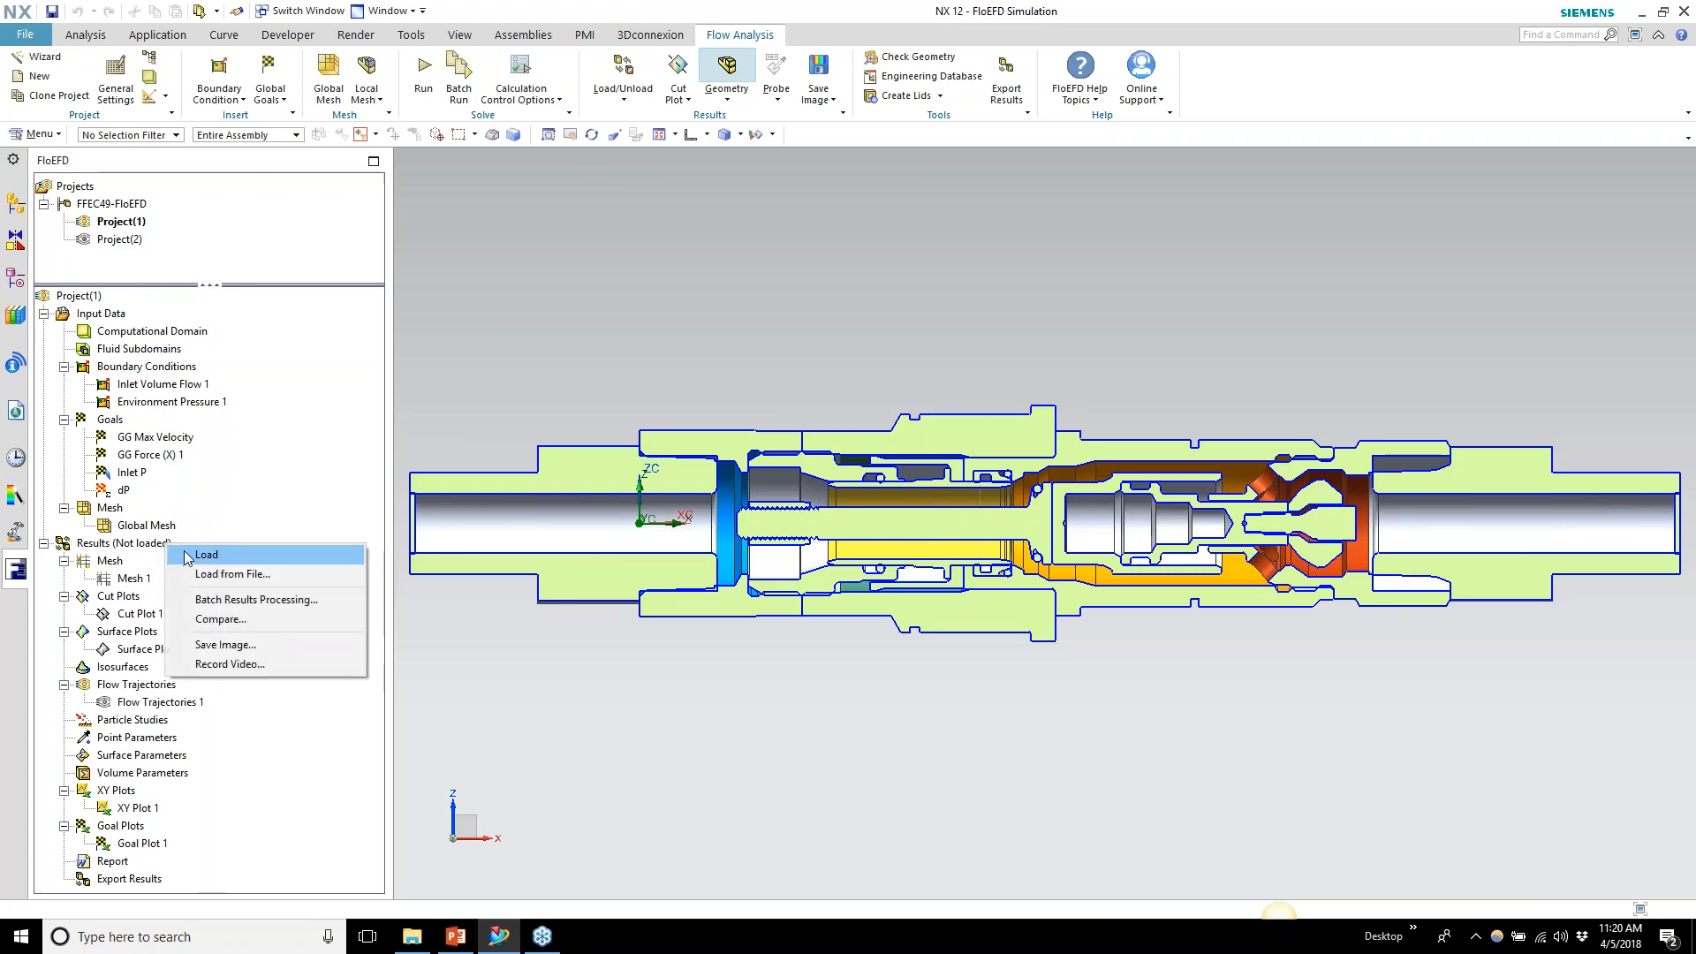
left_click(188, 554)
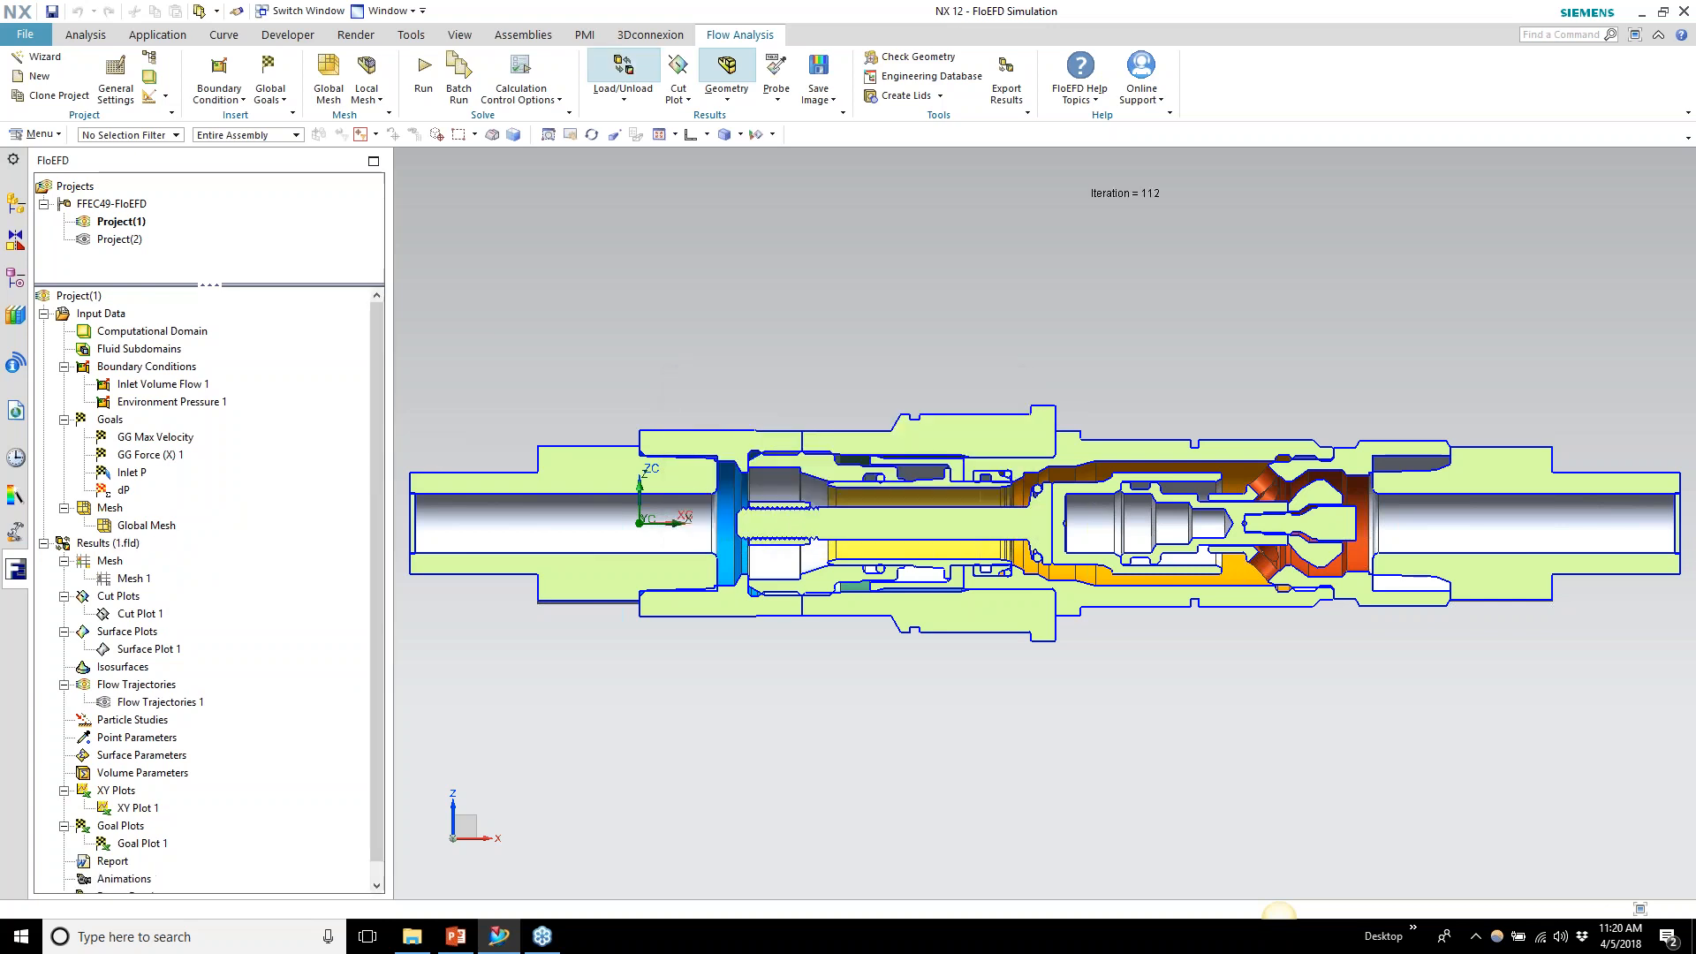
left_click(623, 100)
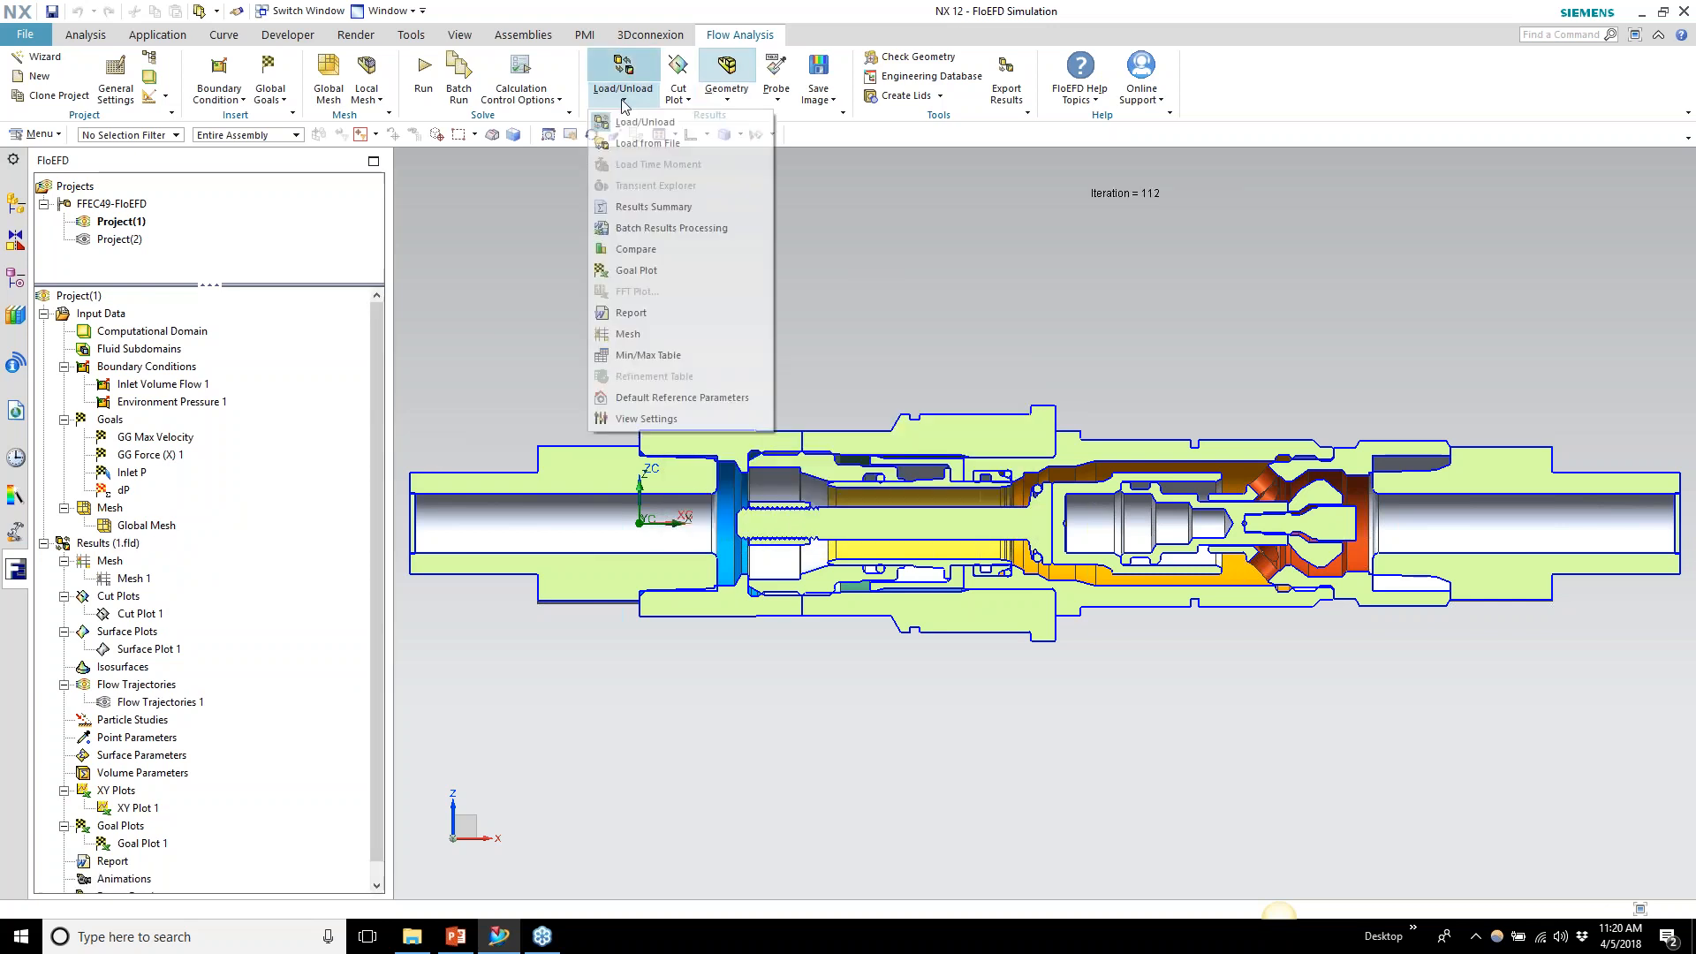
left_click(678, 99)
left_click(900, 230)
Show the Mesh 1 result plot and hide the model geometry so only the fluid mesh is displayed
scroll(366, 408, "down", 1)
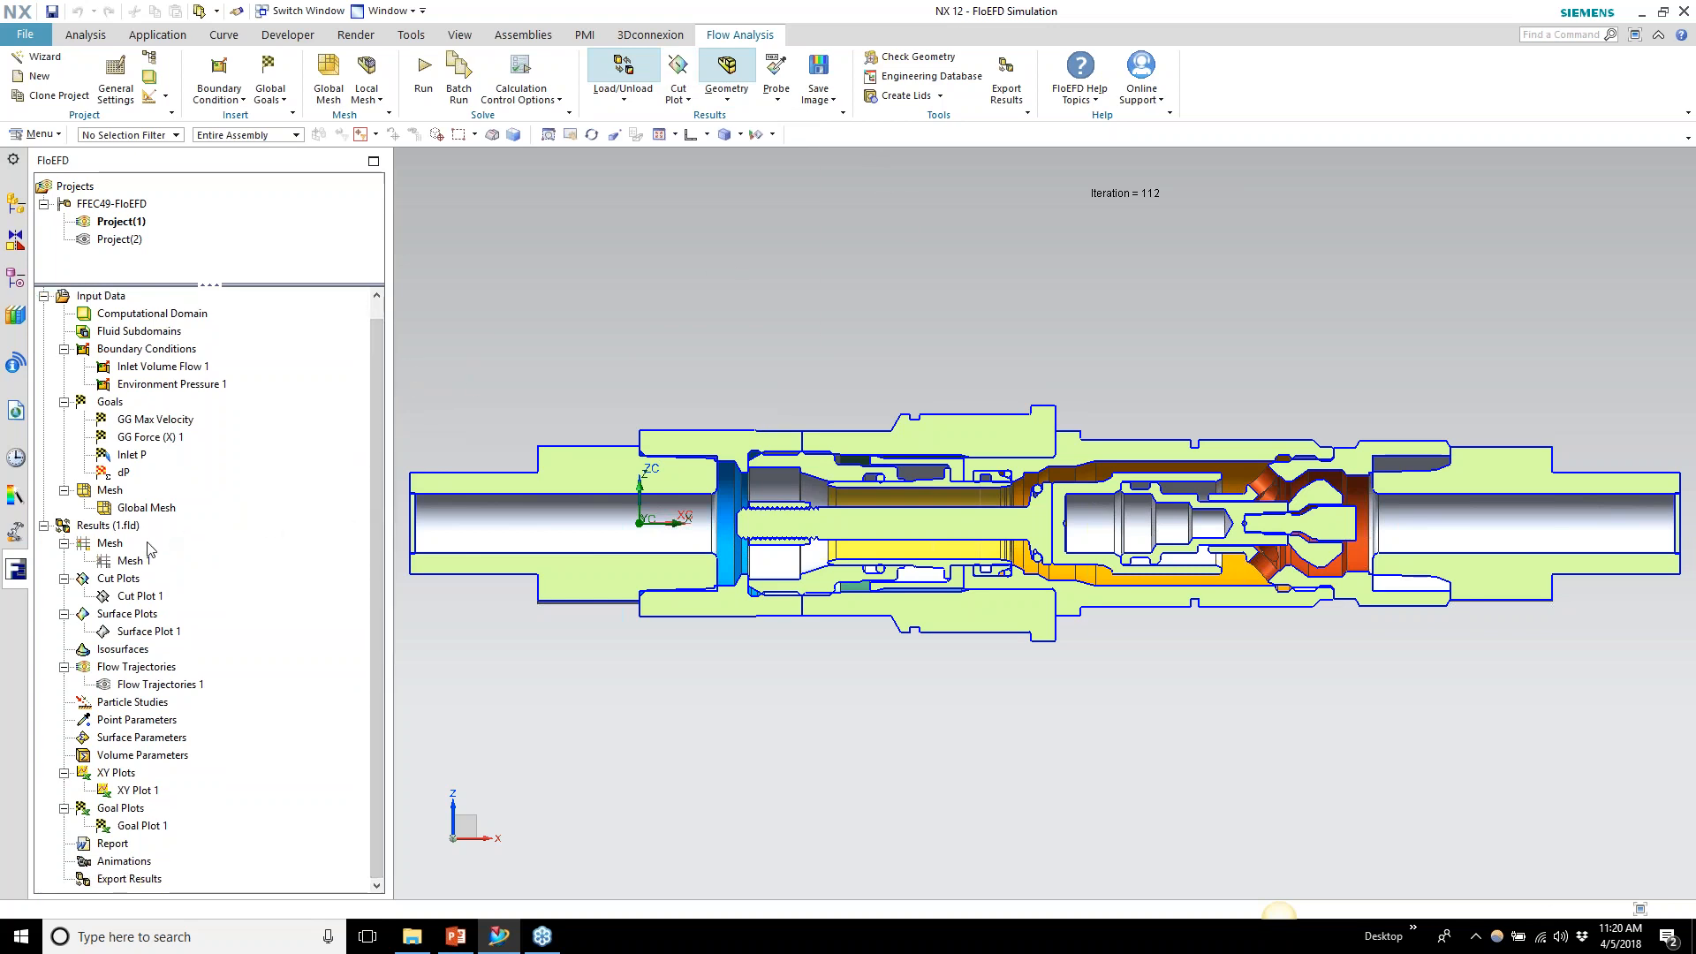
right_click(145, 564)
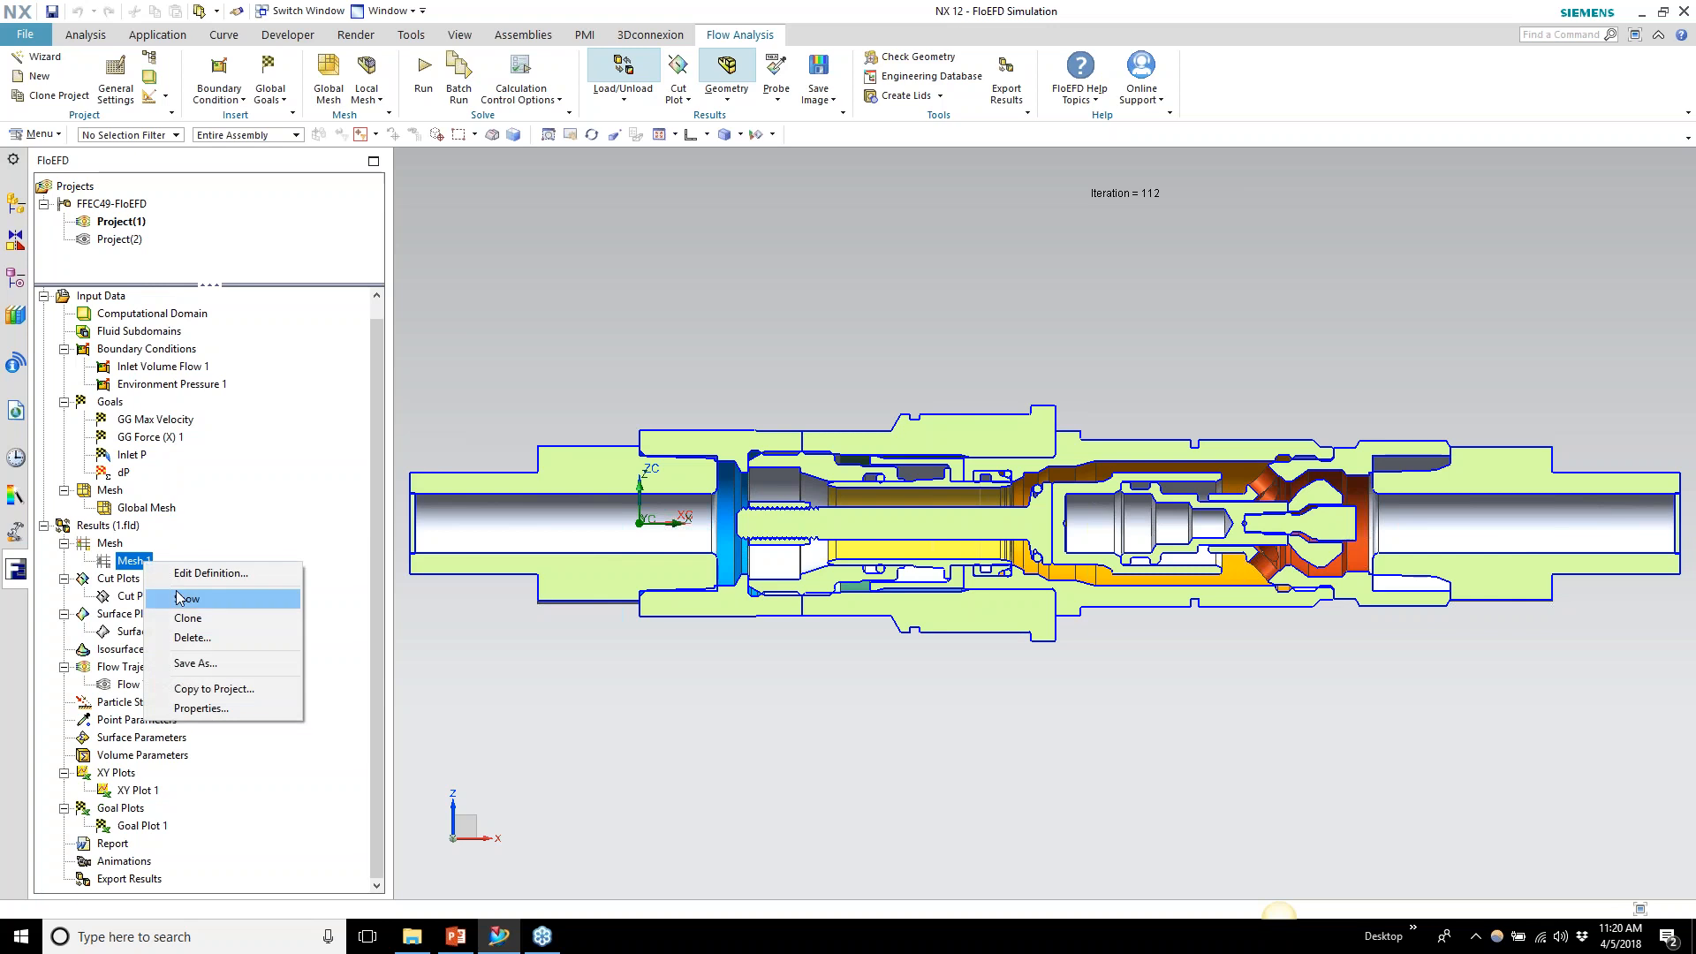
left_click(180, 598)
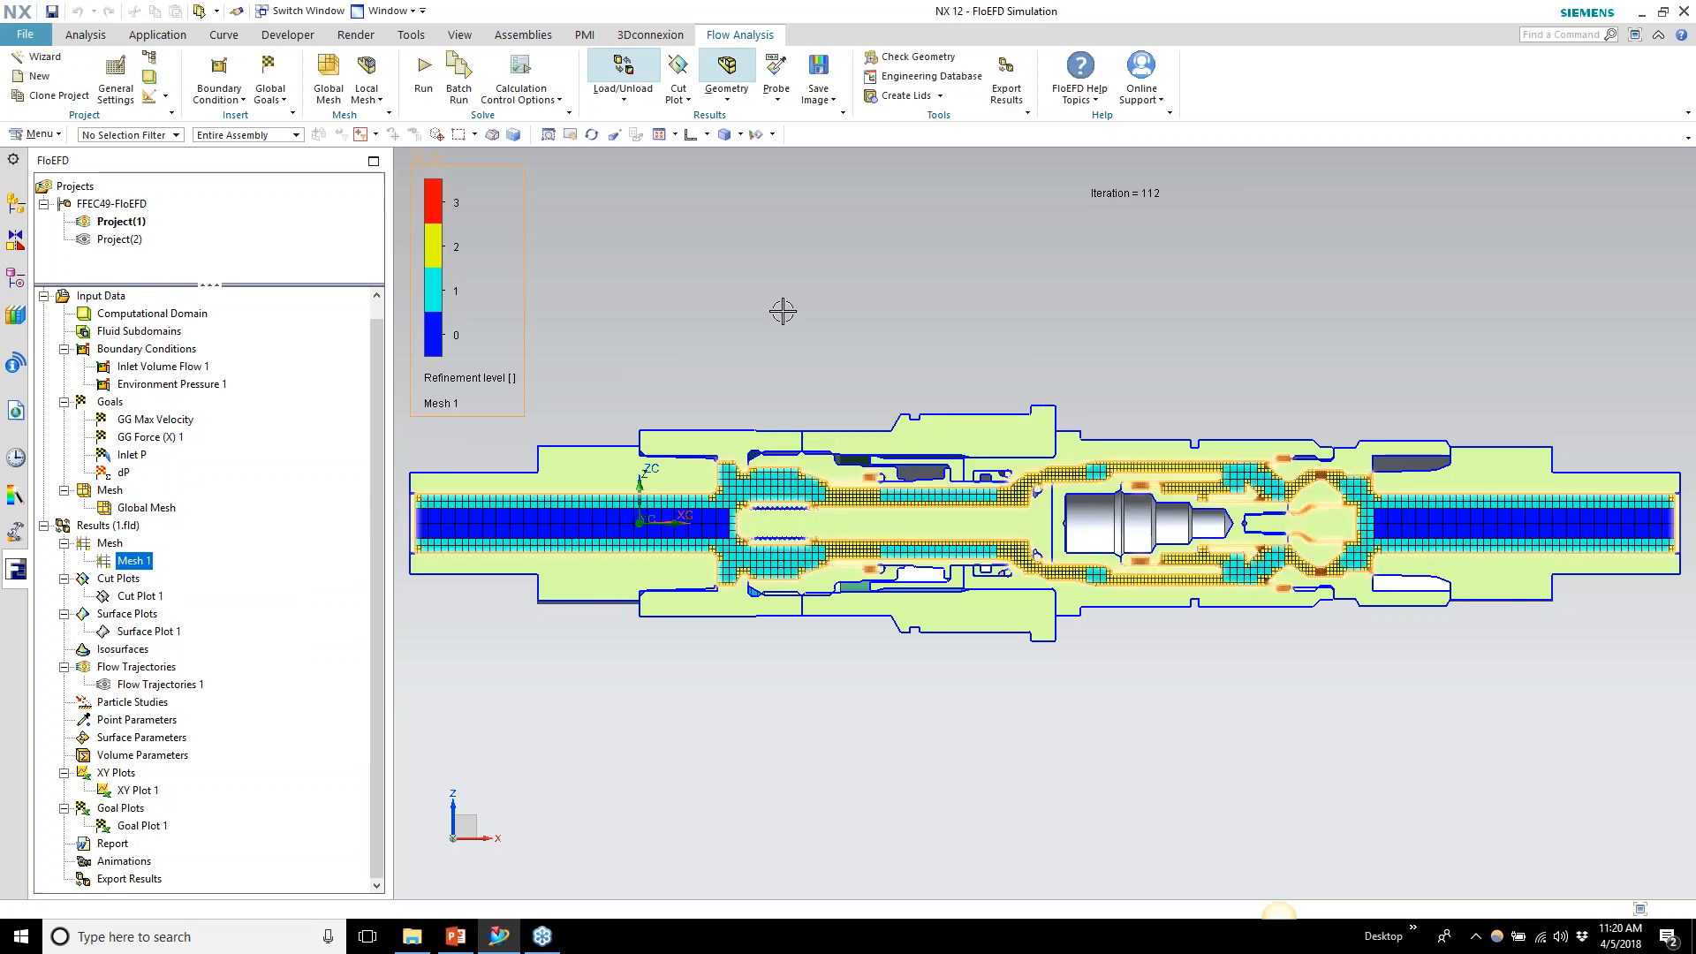
left_click(738, 68)
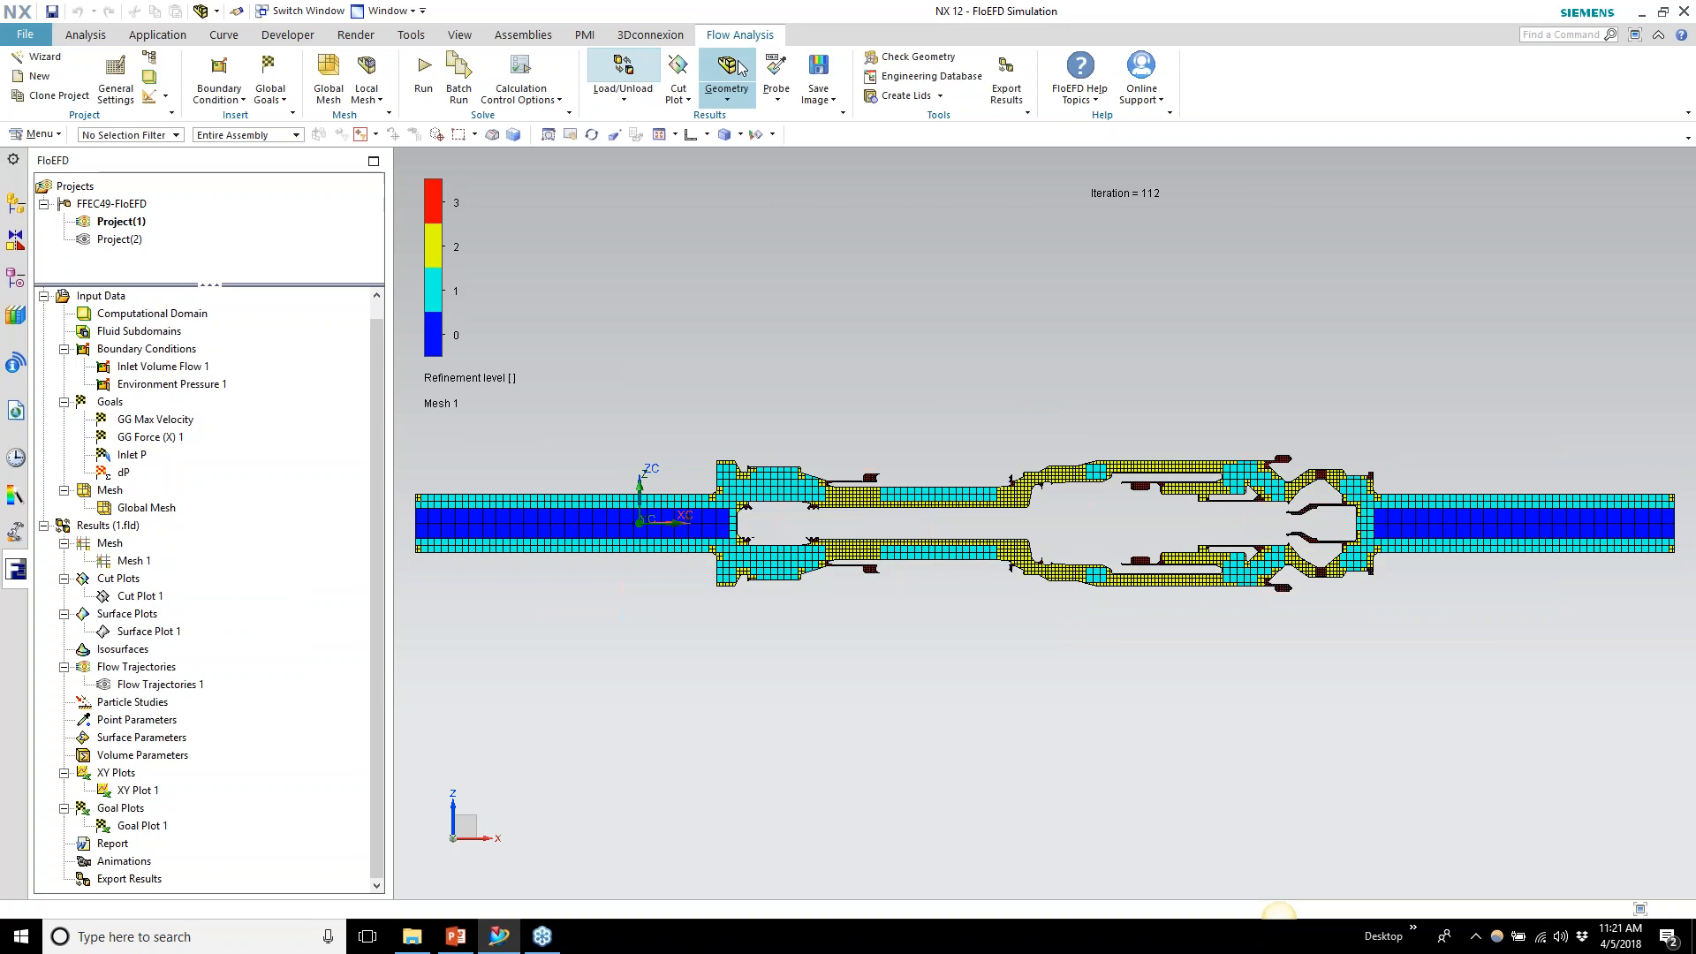
Examine the mesh cells and refinement levels along the inlet pipe, the narrow channels and the small gaps of the valve
scroll(1023, 232, "up", 2)
scroll(1023, 232, "up", 4)
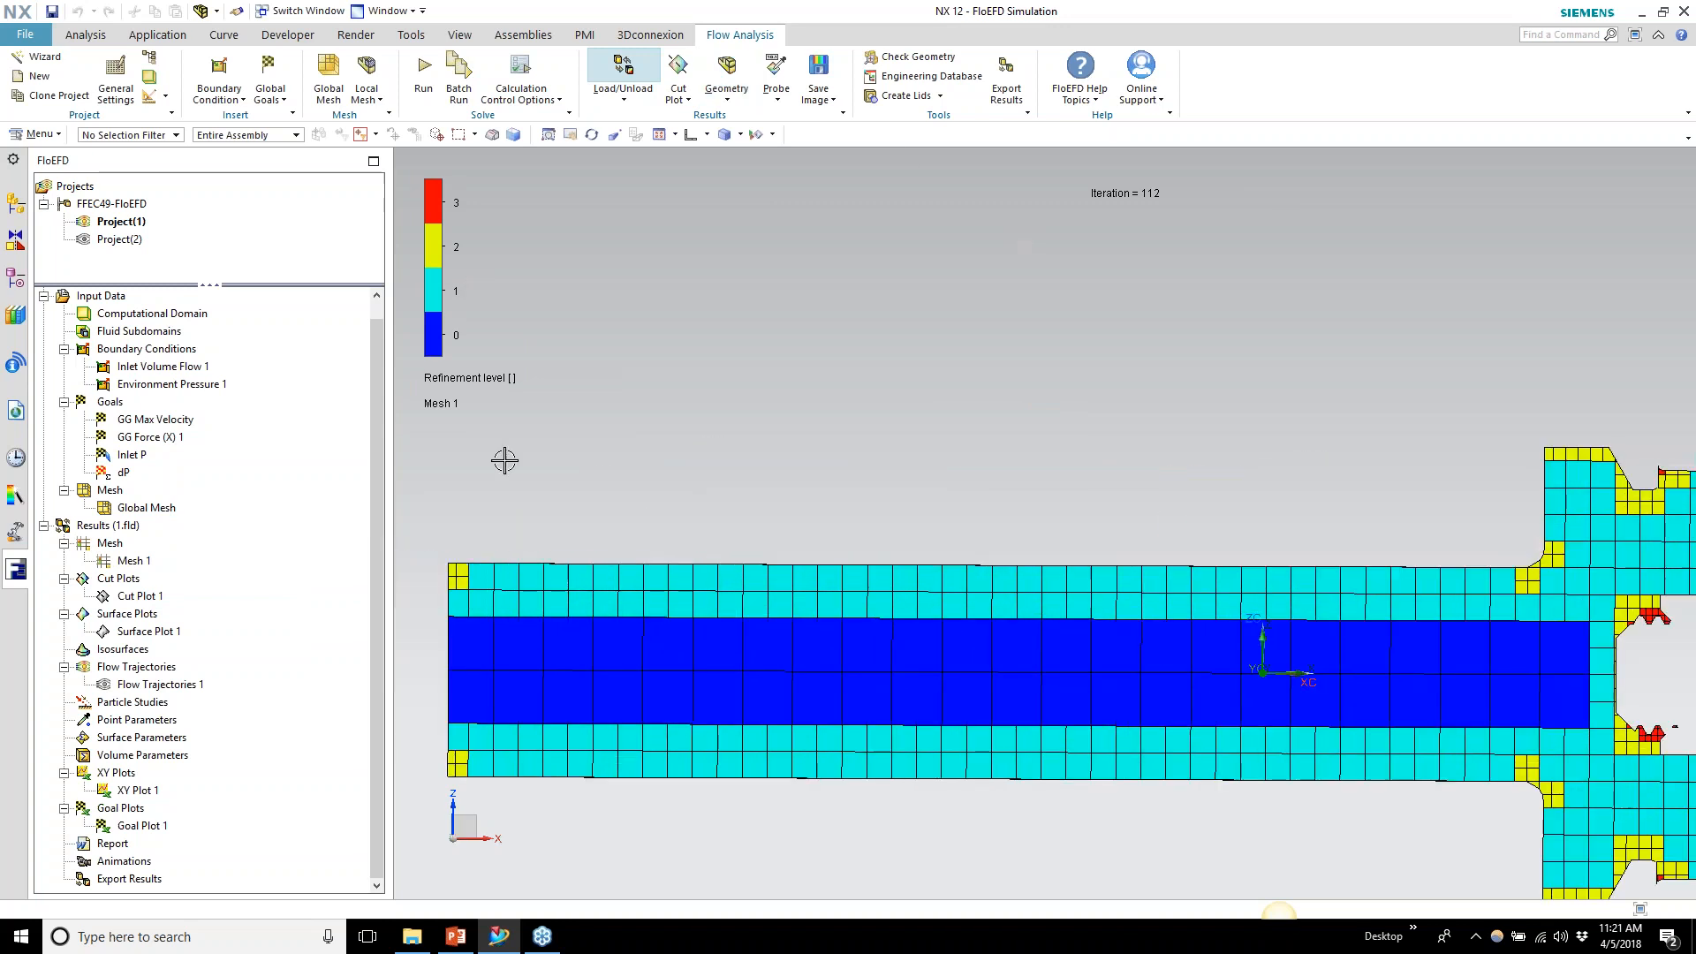
scroll(553, 443, "up", 1)
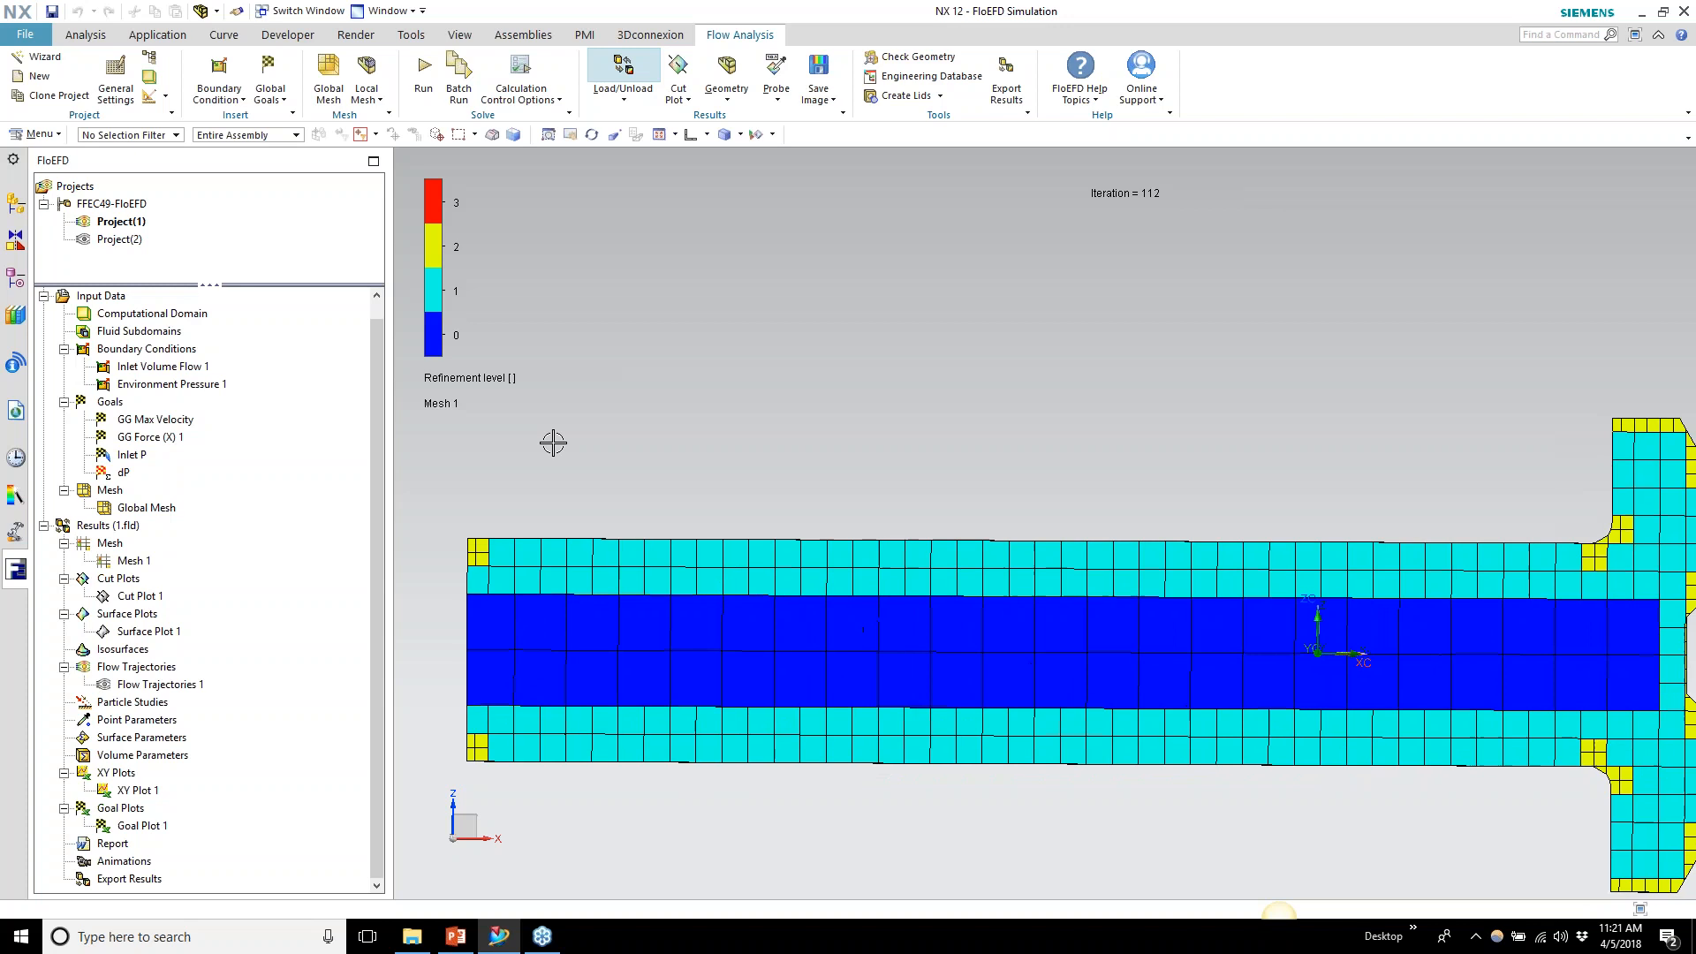
scroll(553, 443, "up", 1)
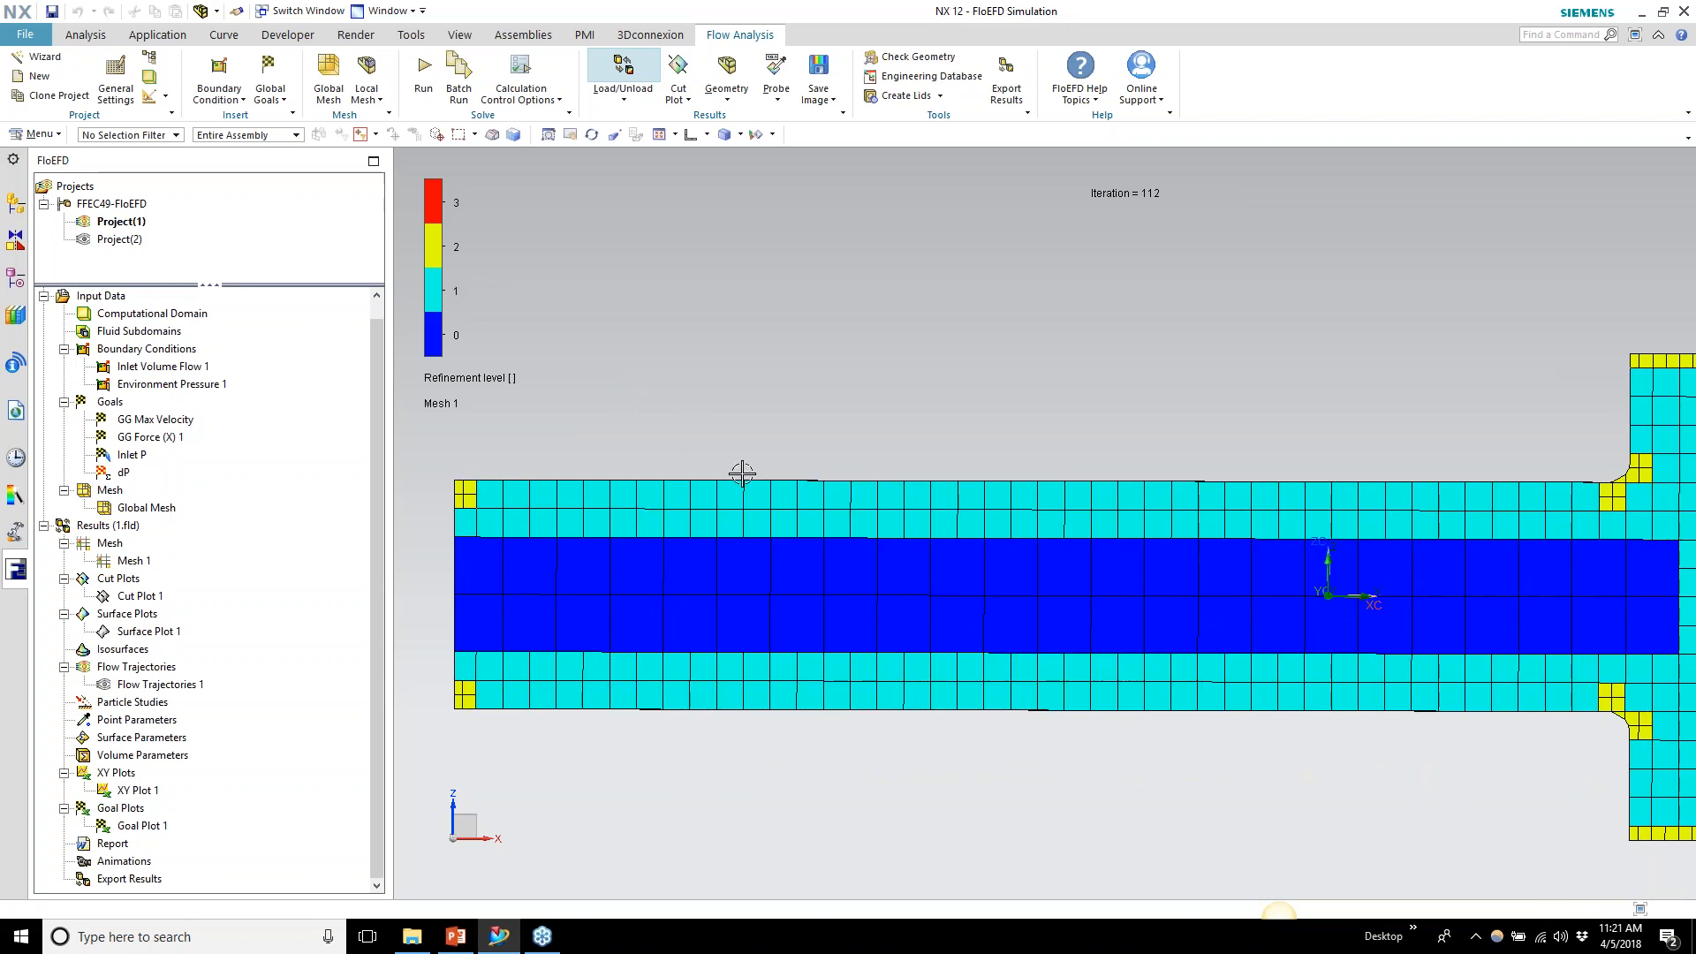
scroll(764, 505, "up", 1)
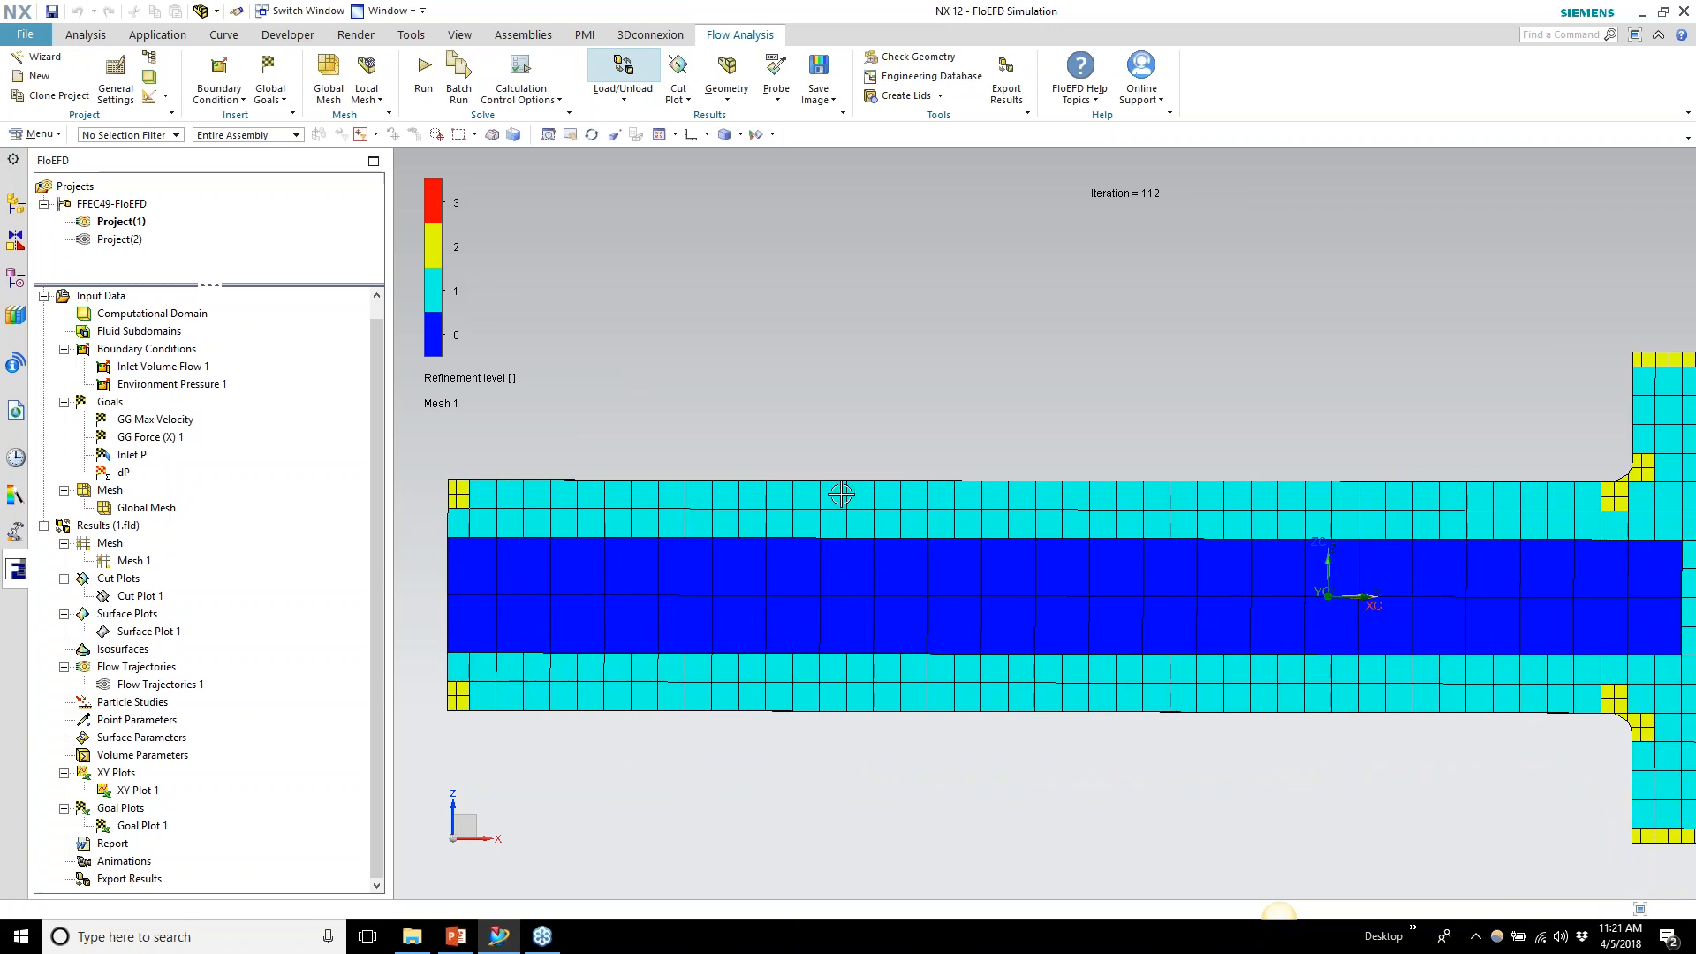
scroll(864, 503, "right", 5)
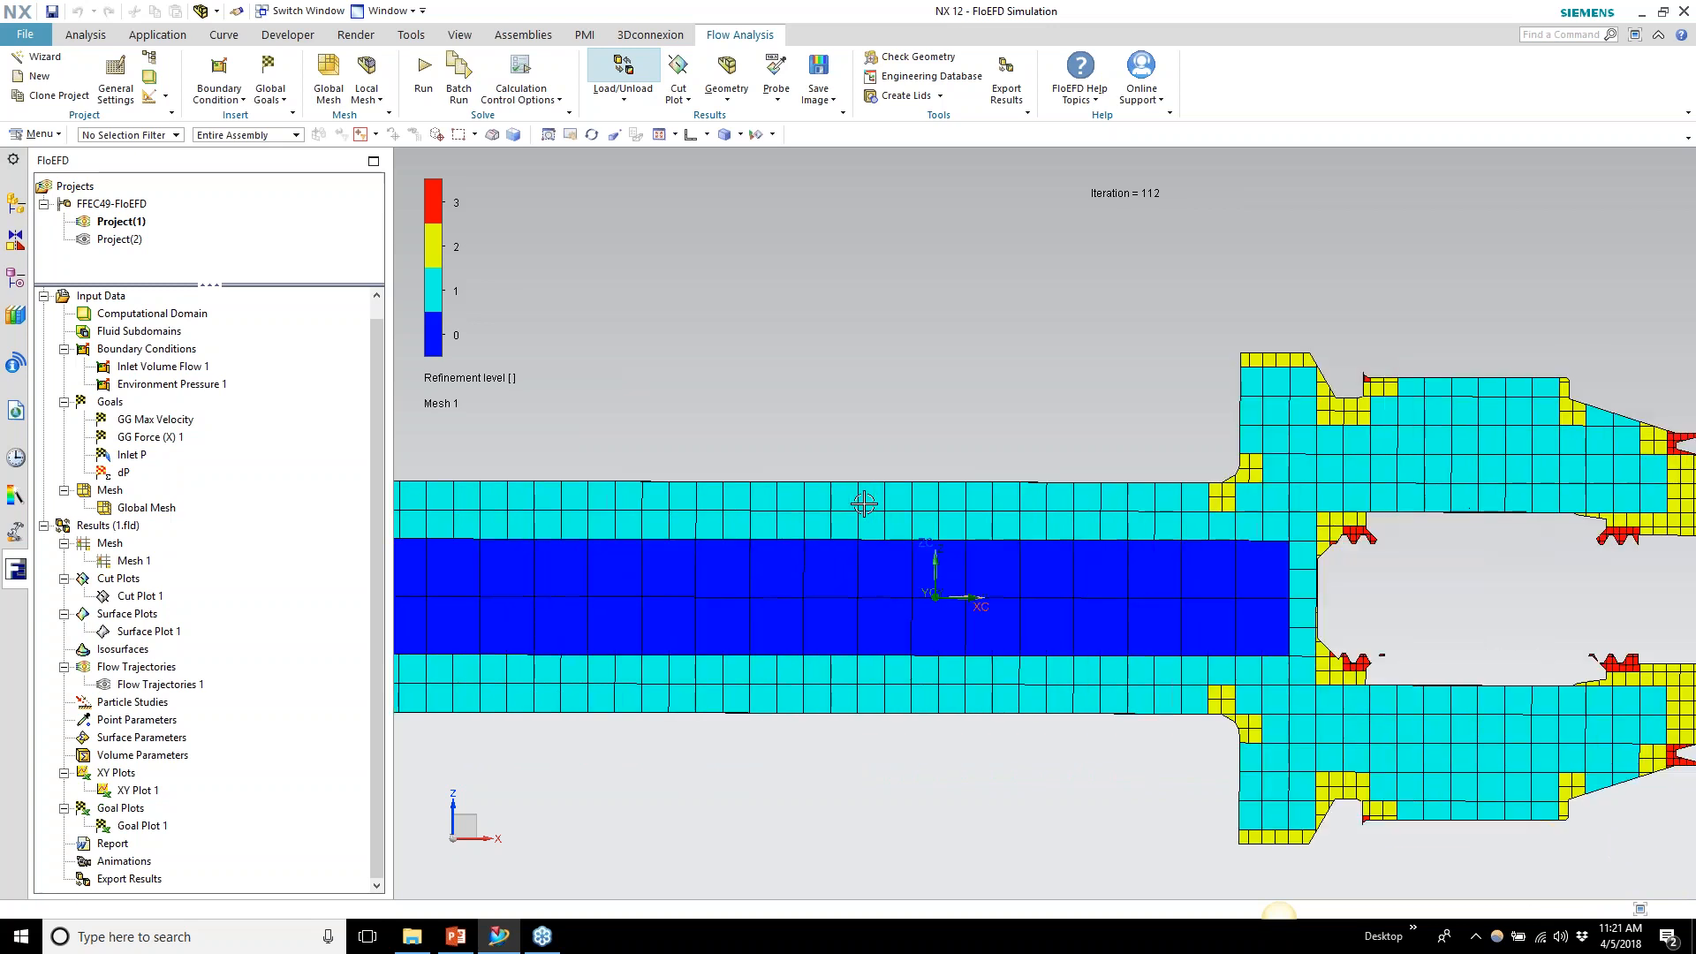
scroll(864, 504, "right", 5)
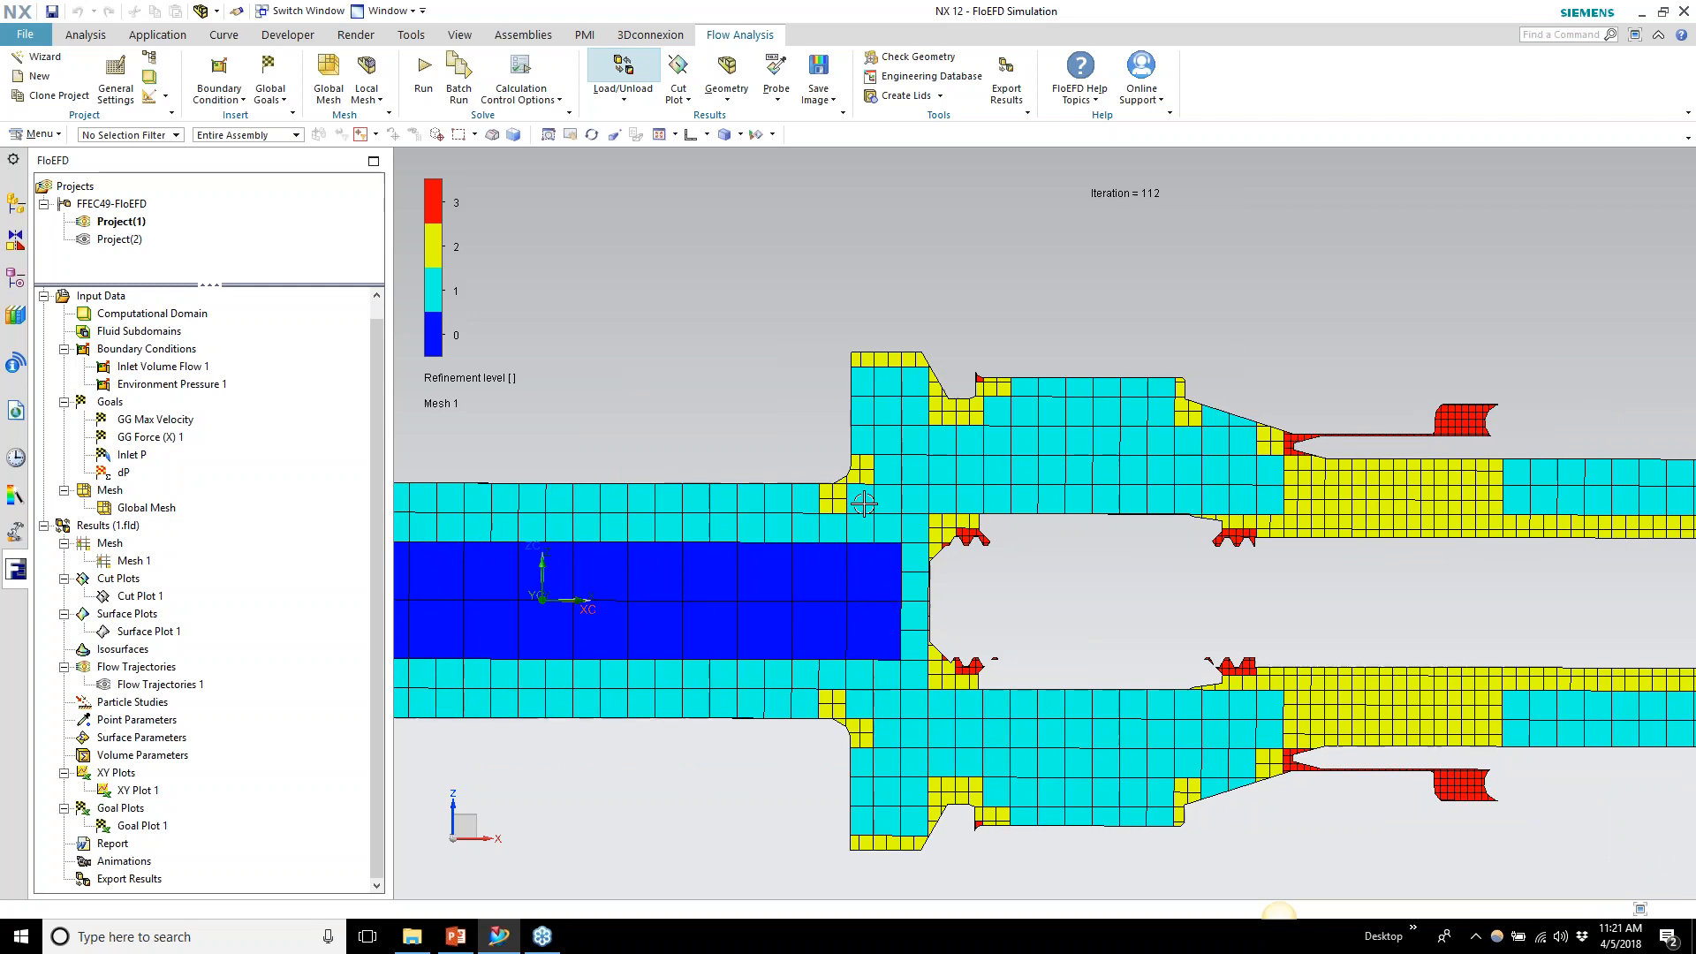
scroll(883, 490, "up", 1)
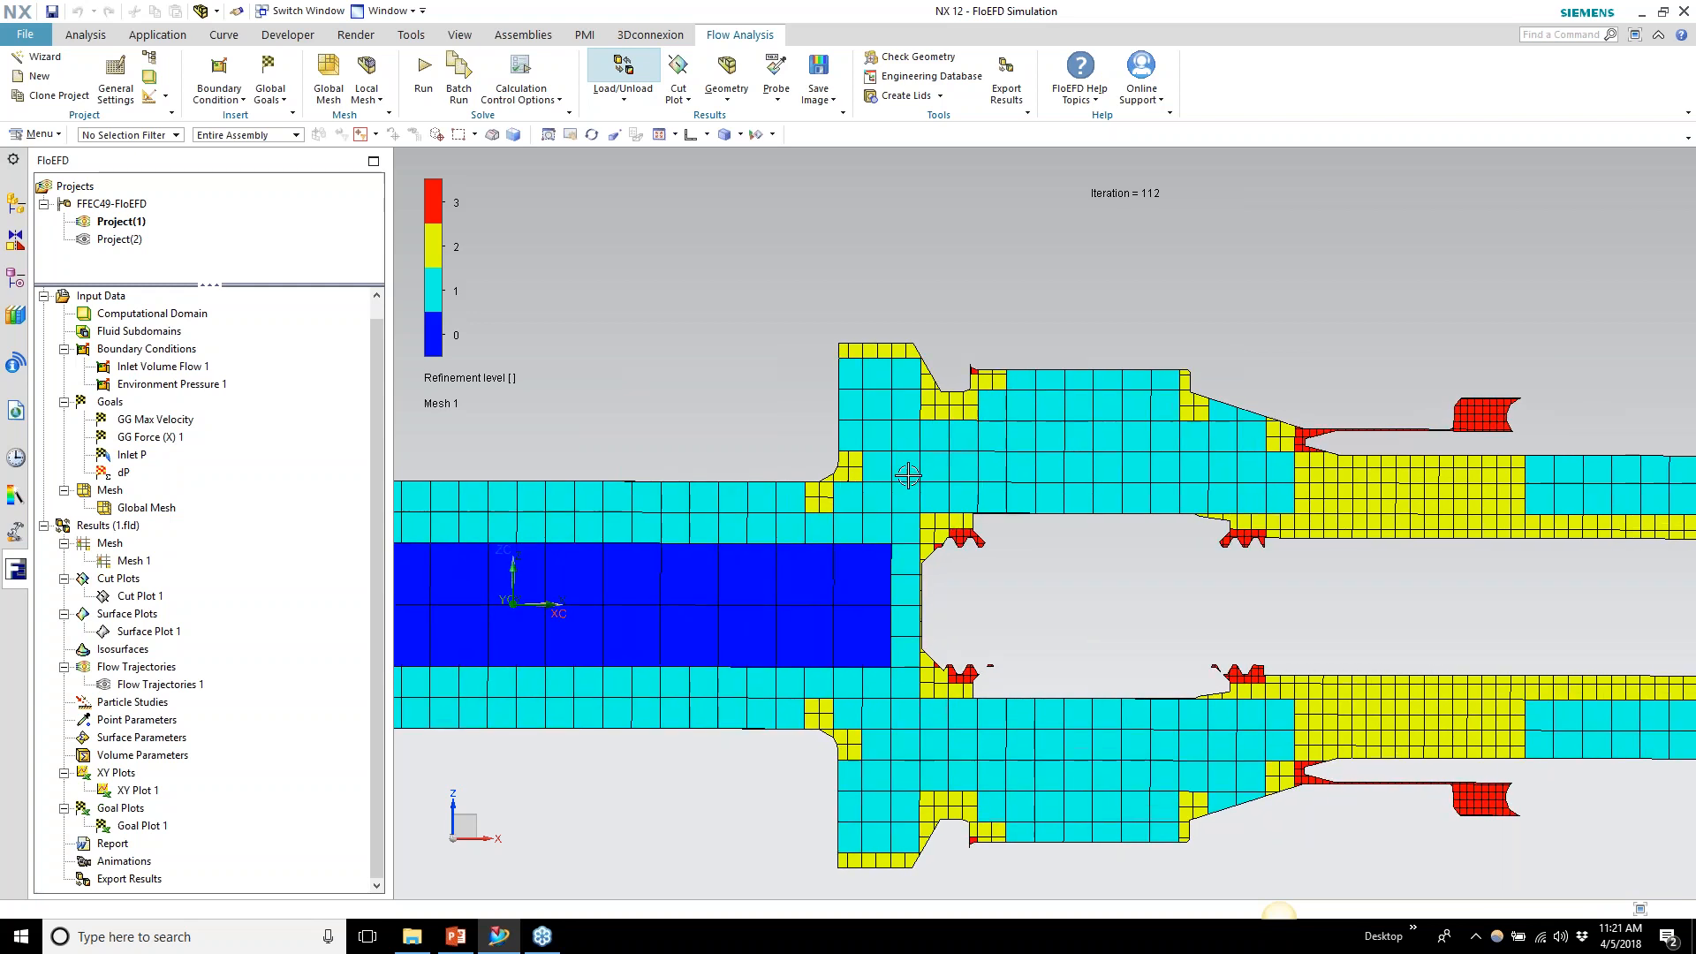
scroll(908, 475, "up", 1)
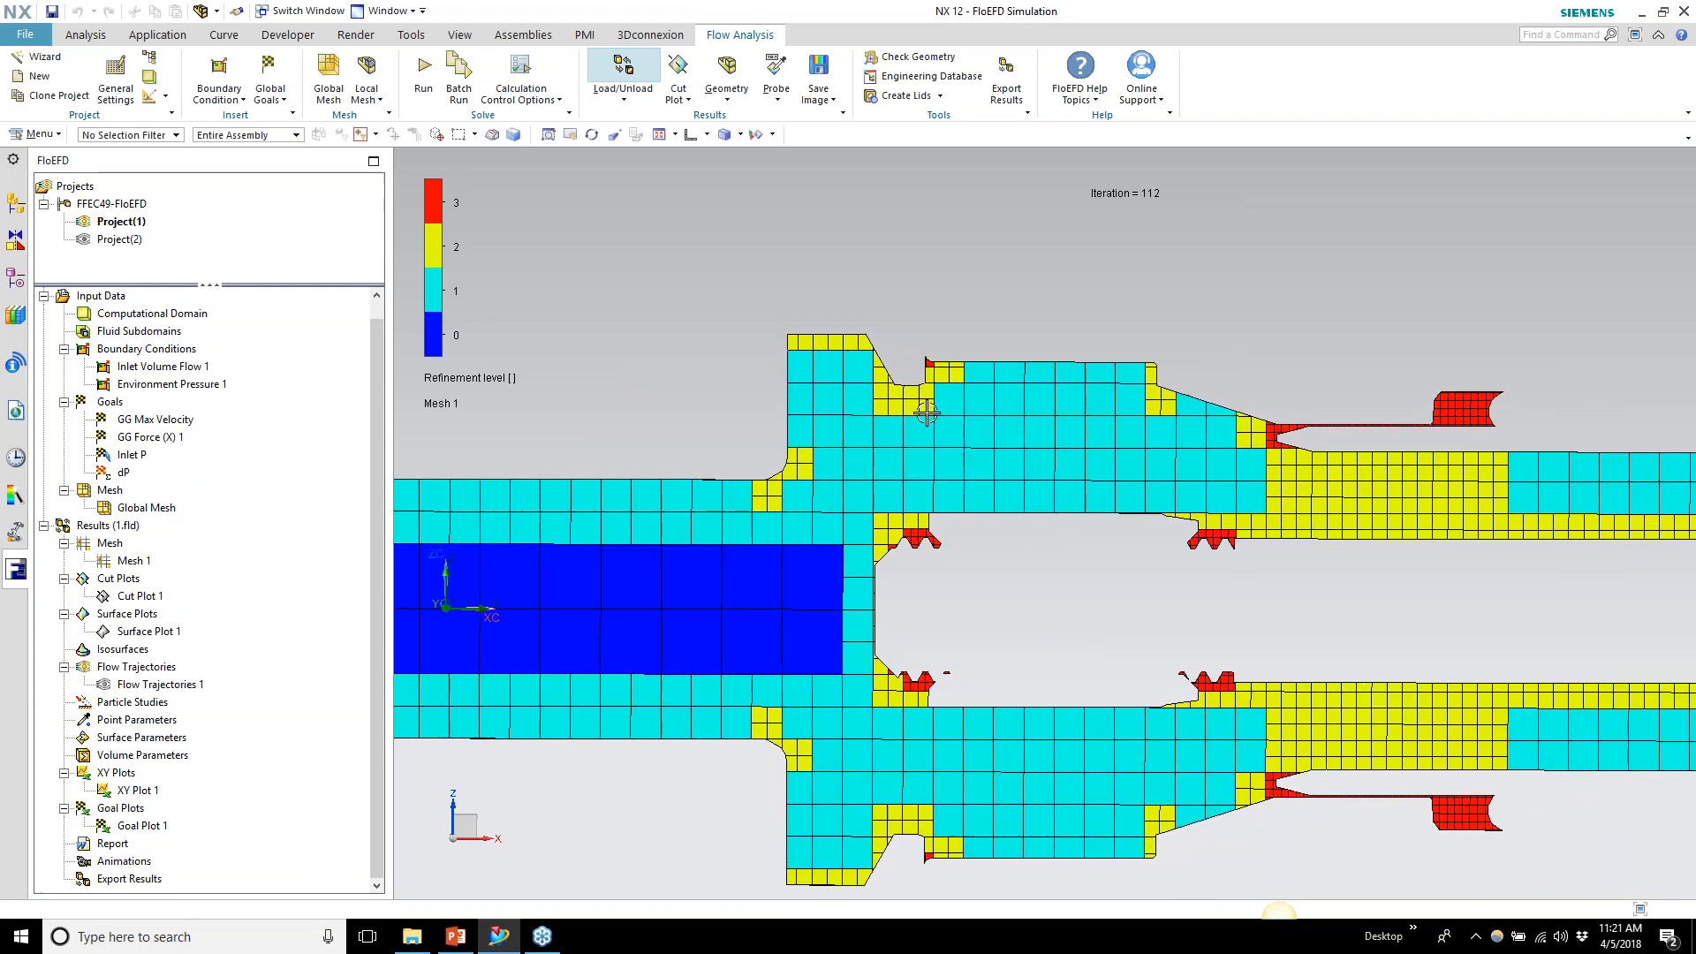
middle_click_drag(1494, 400, 1265, 418, "shift")
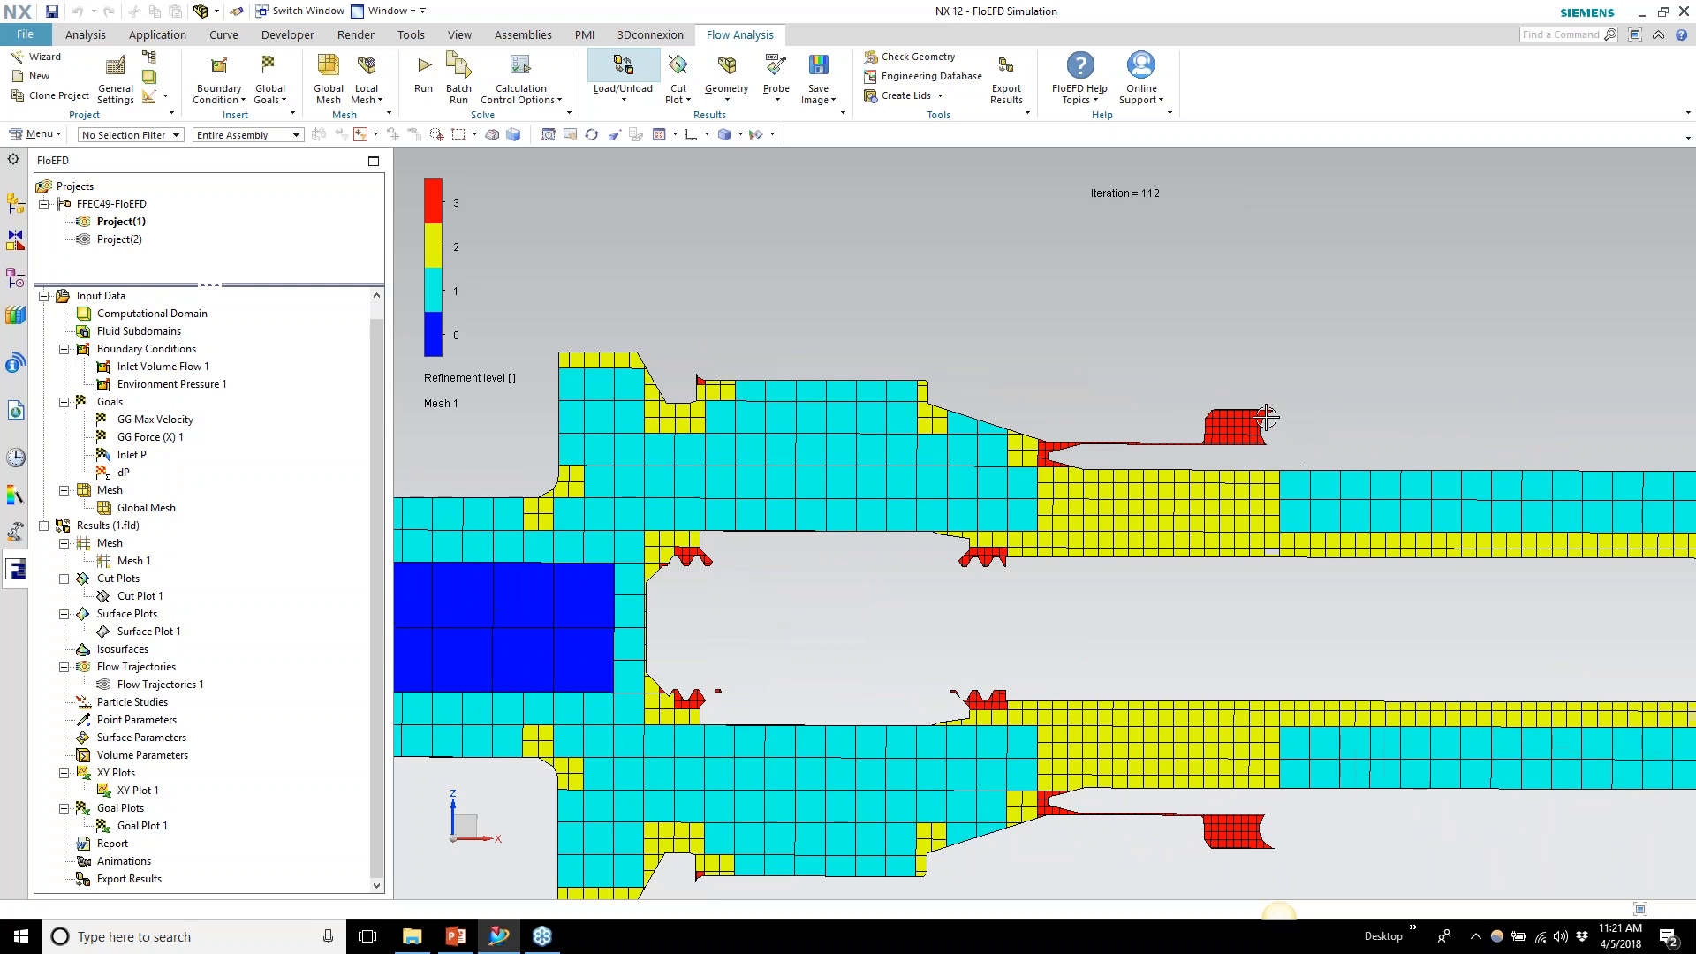
scroll(1268, 411, "down", 5)
scroll(1268, 409, "up", 4)
scroll(1184, 391, "up", 2)
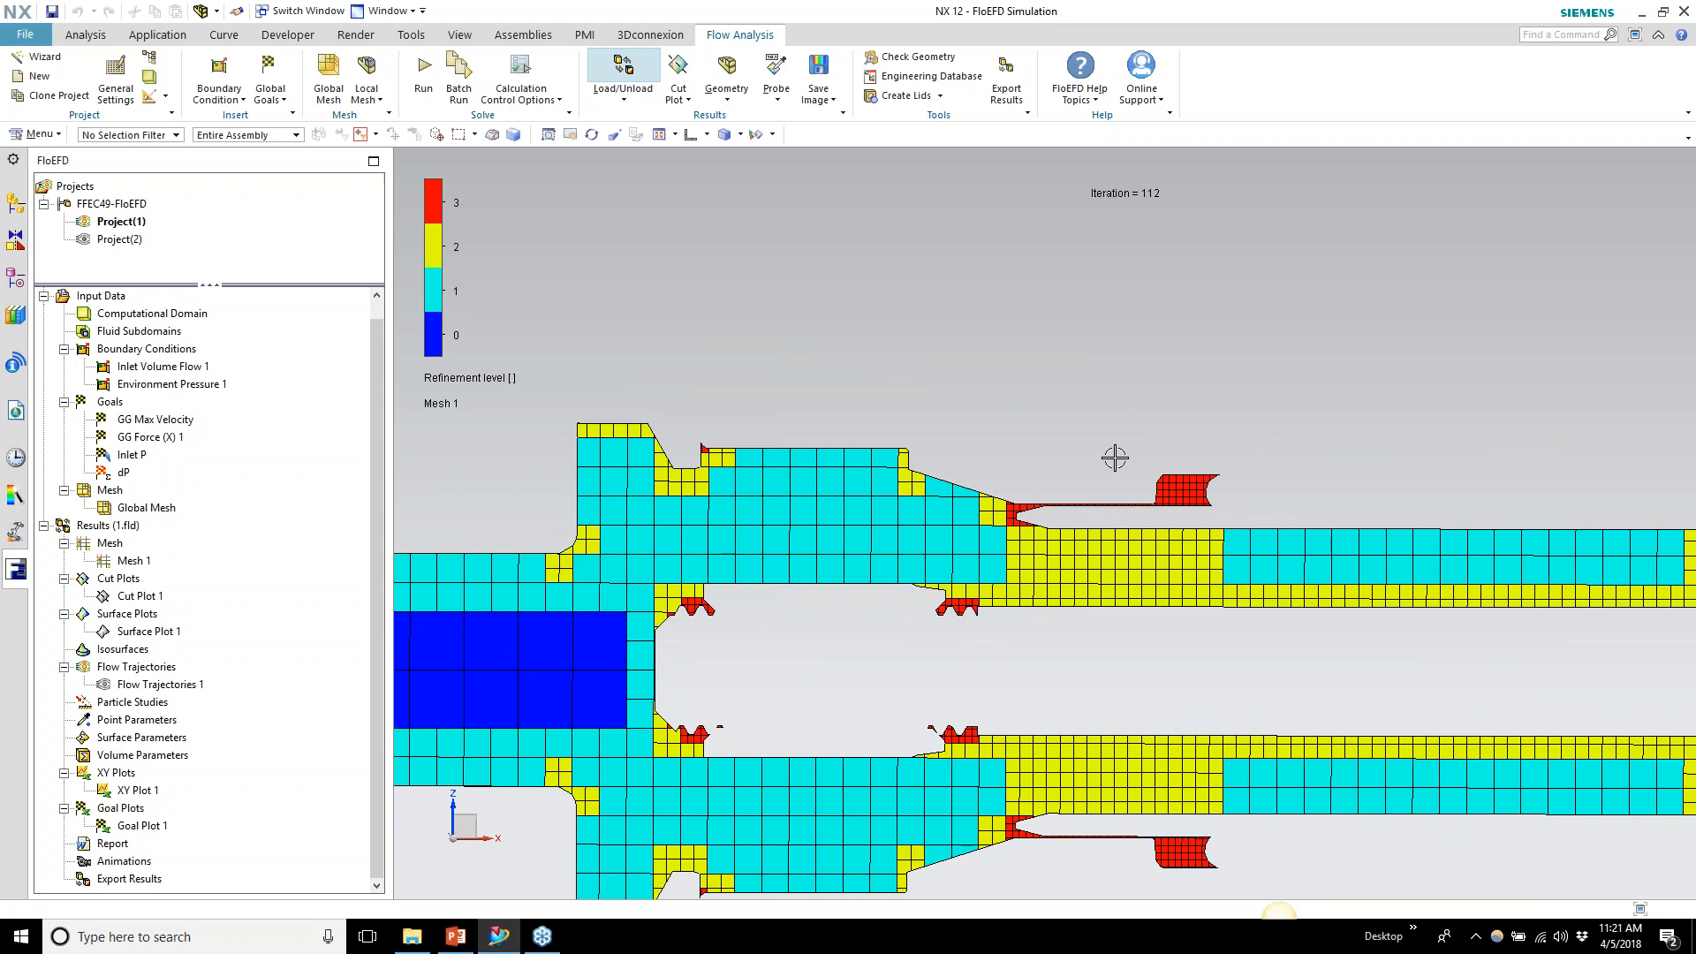
scroll(1115, 458, "down", 3)
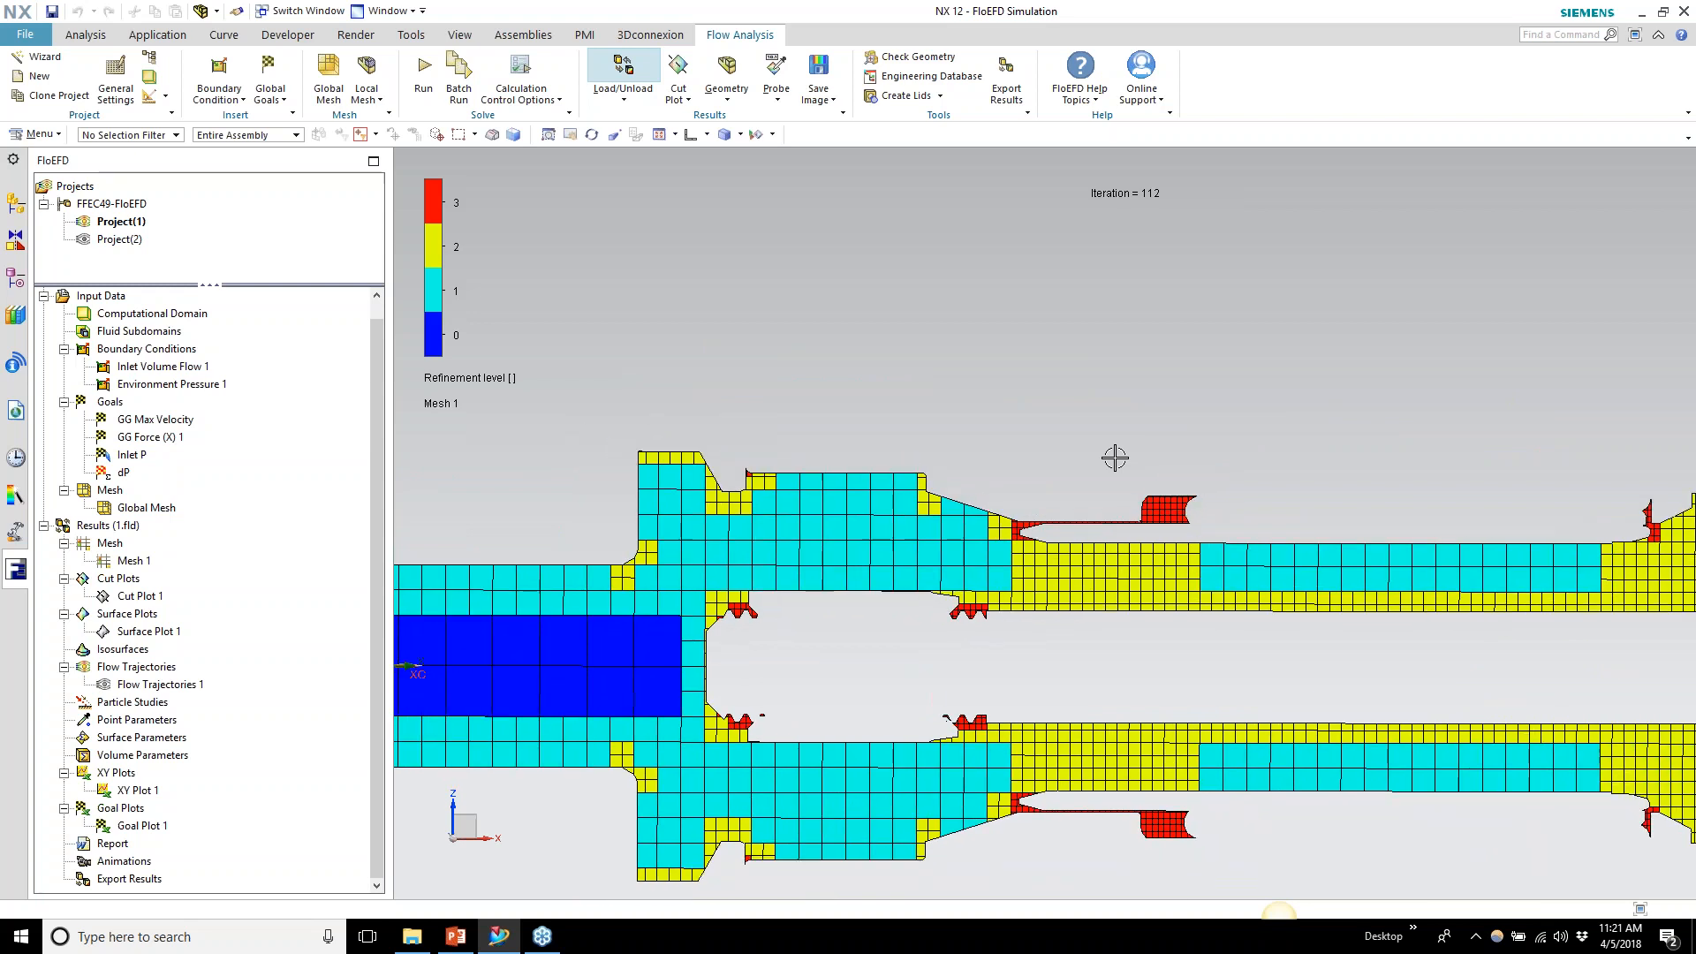
scroll(1115, 457, "down", 3)
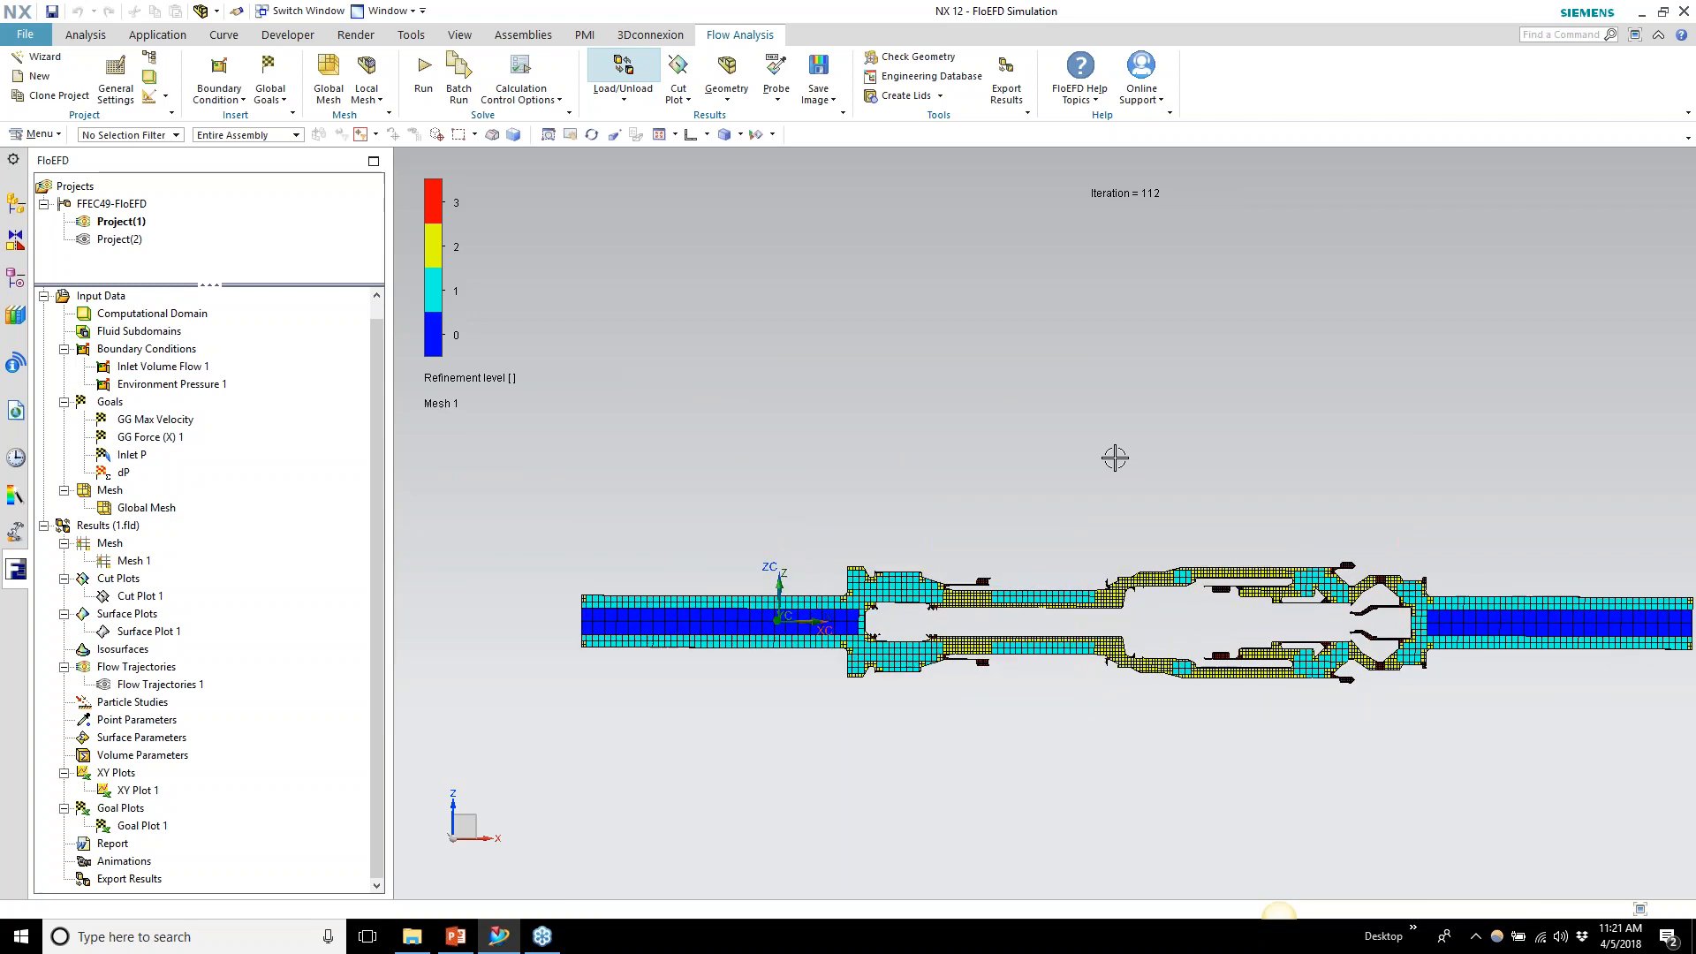
Activate Project(2), turn the model geometry display back on, and make Project(1) the active project again
left_click(692, 136)
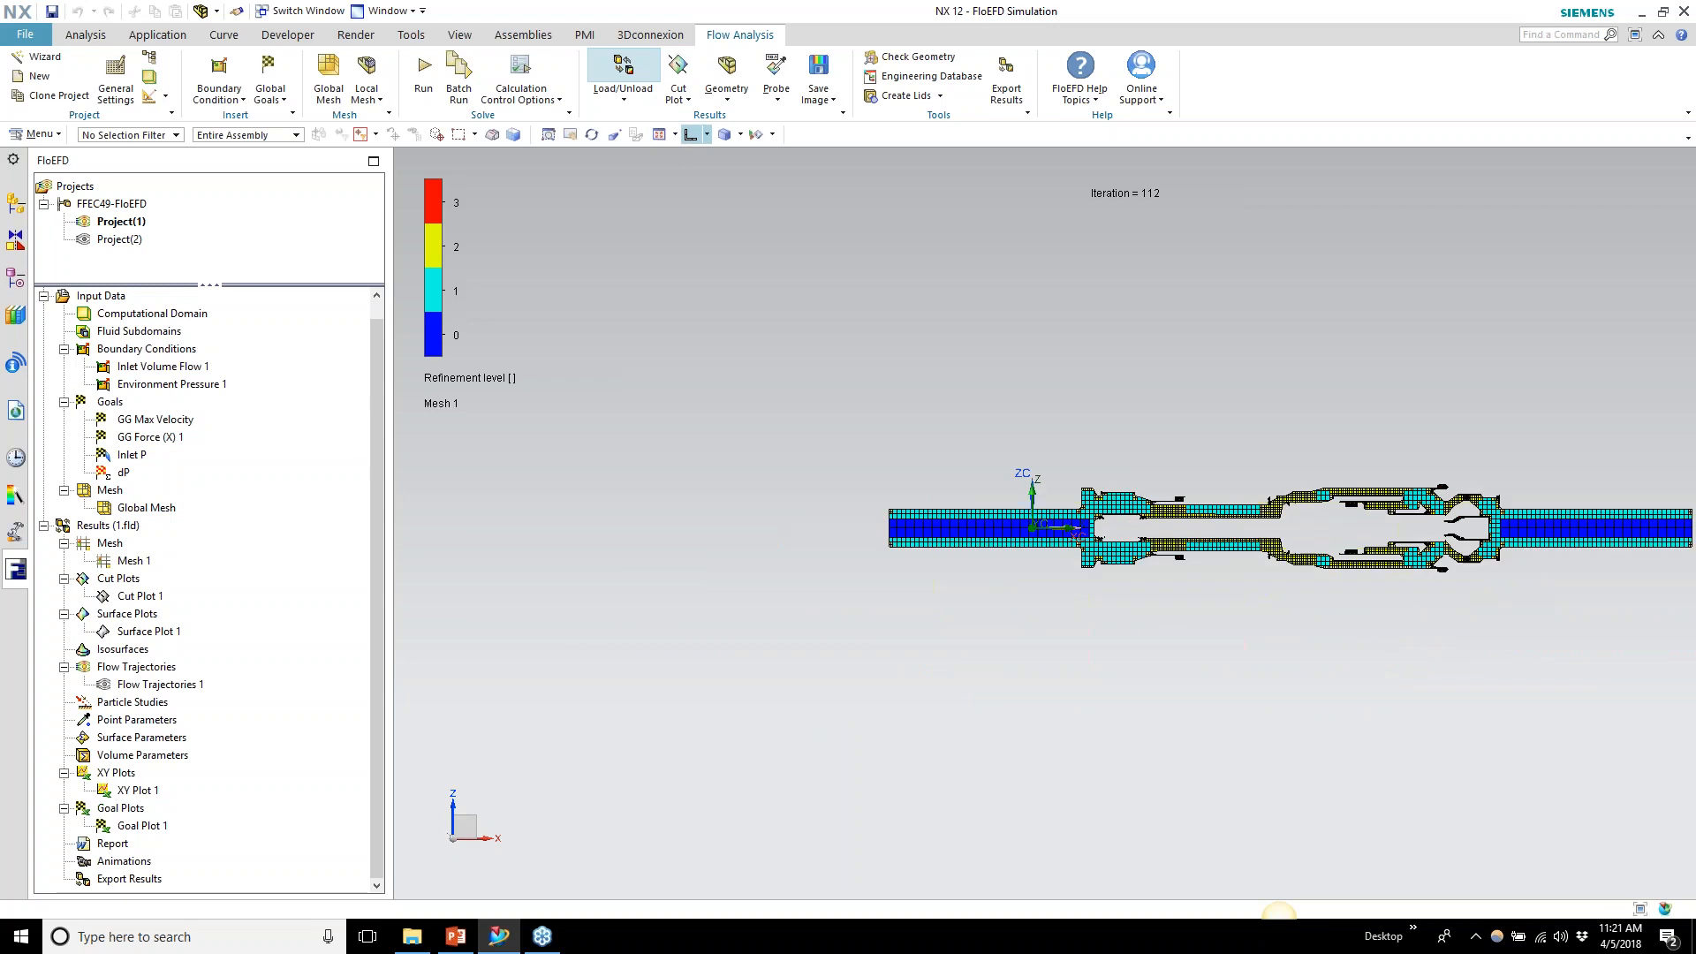
double_click(114, 241)
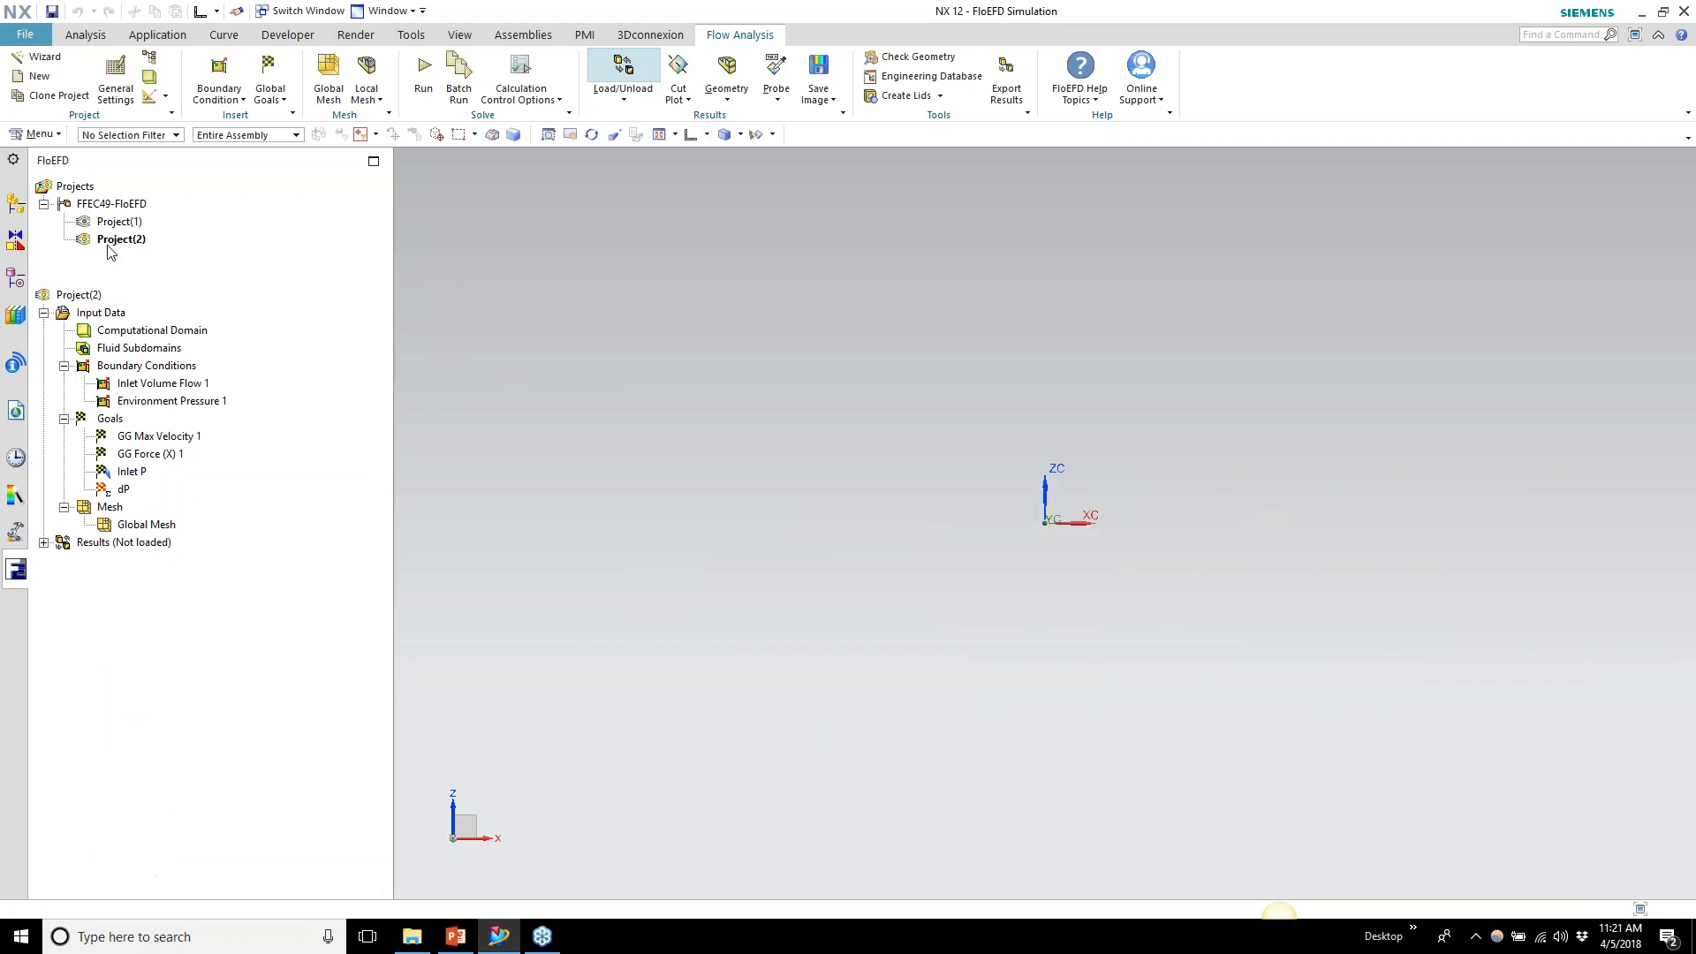
left_click(730, 71)
left_click(691, 136)
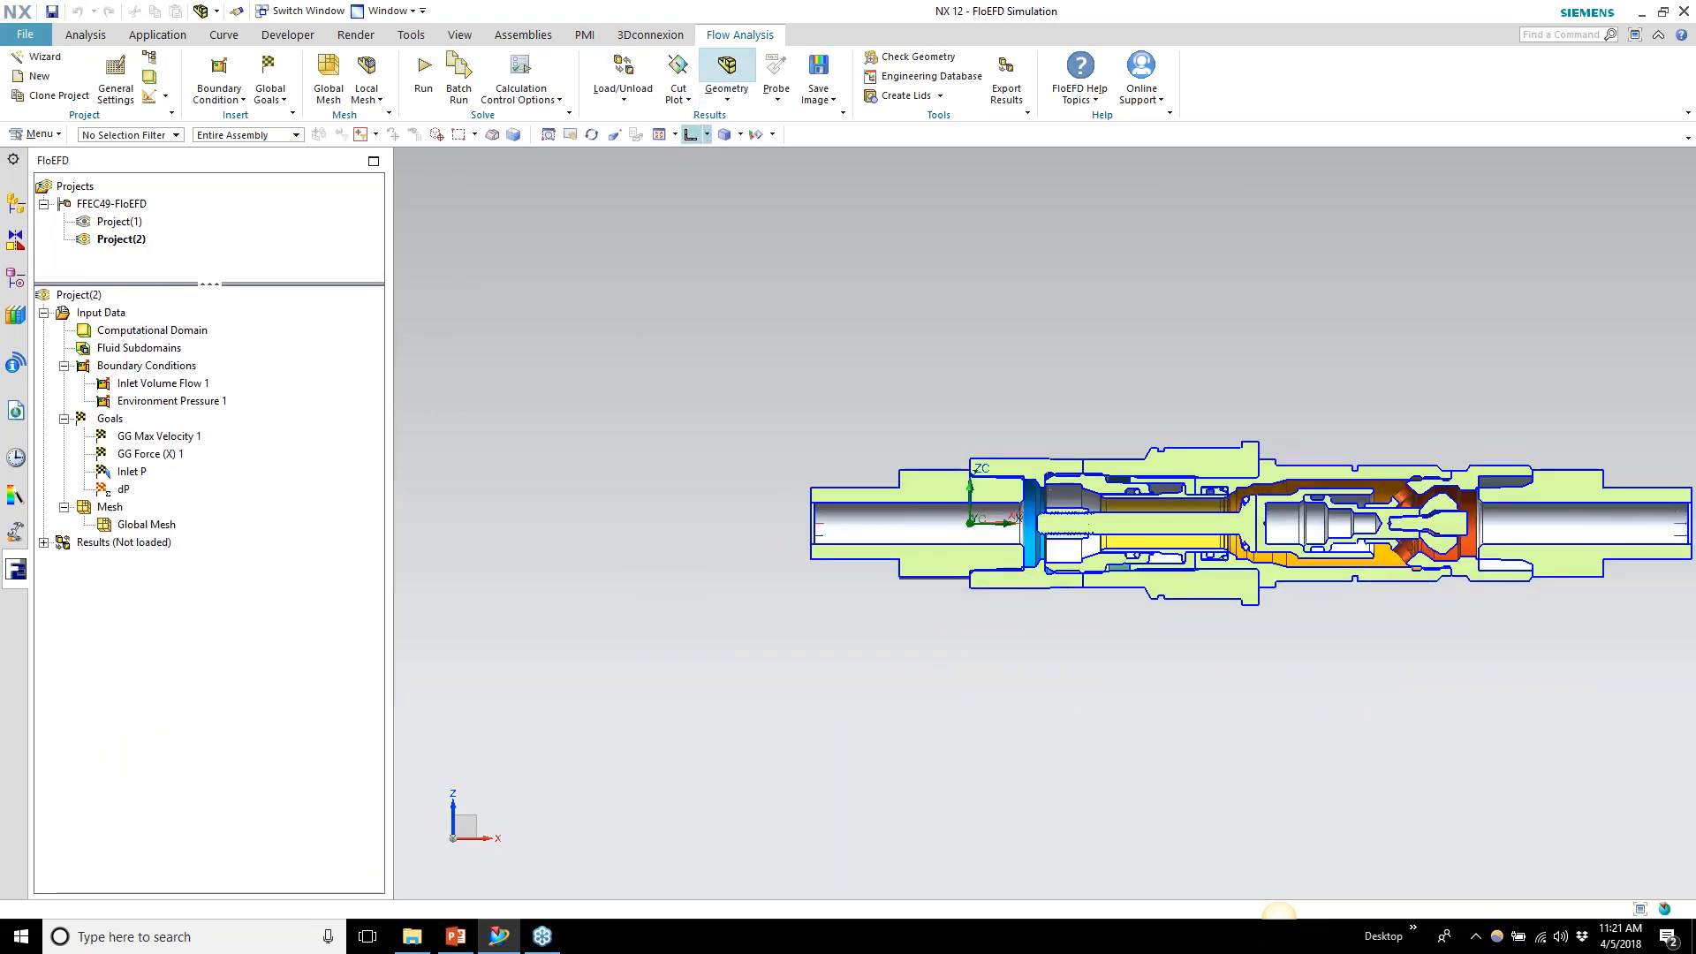
double_click(112, 222)
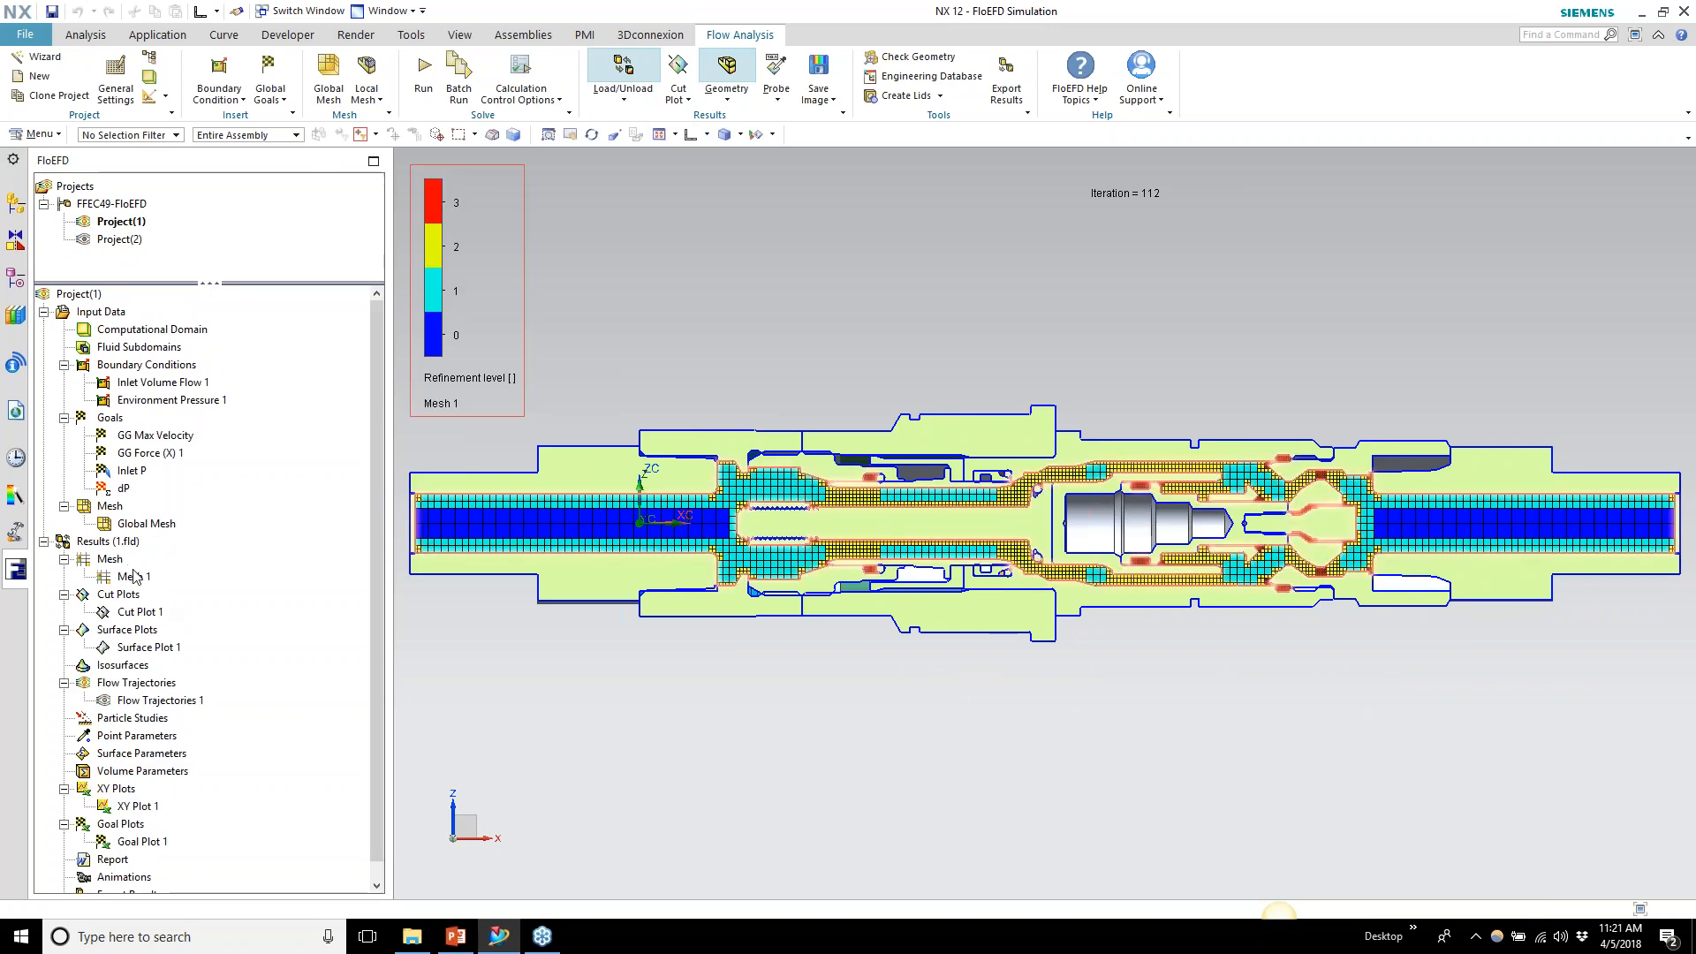
Hide the Mesh 1 plot and show Cut Plot 1 on the sectioned valve
right_click(143, 580)
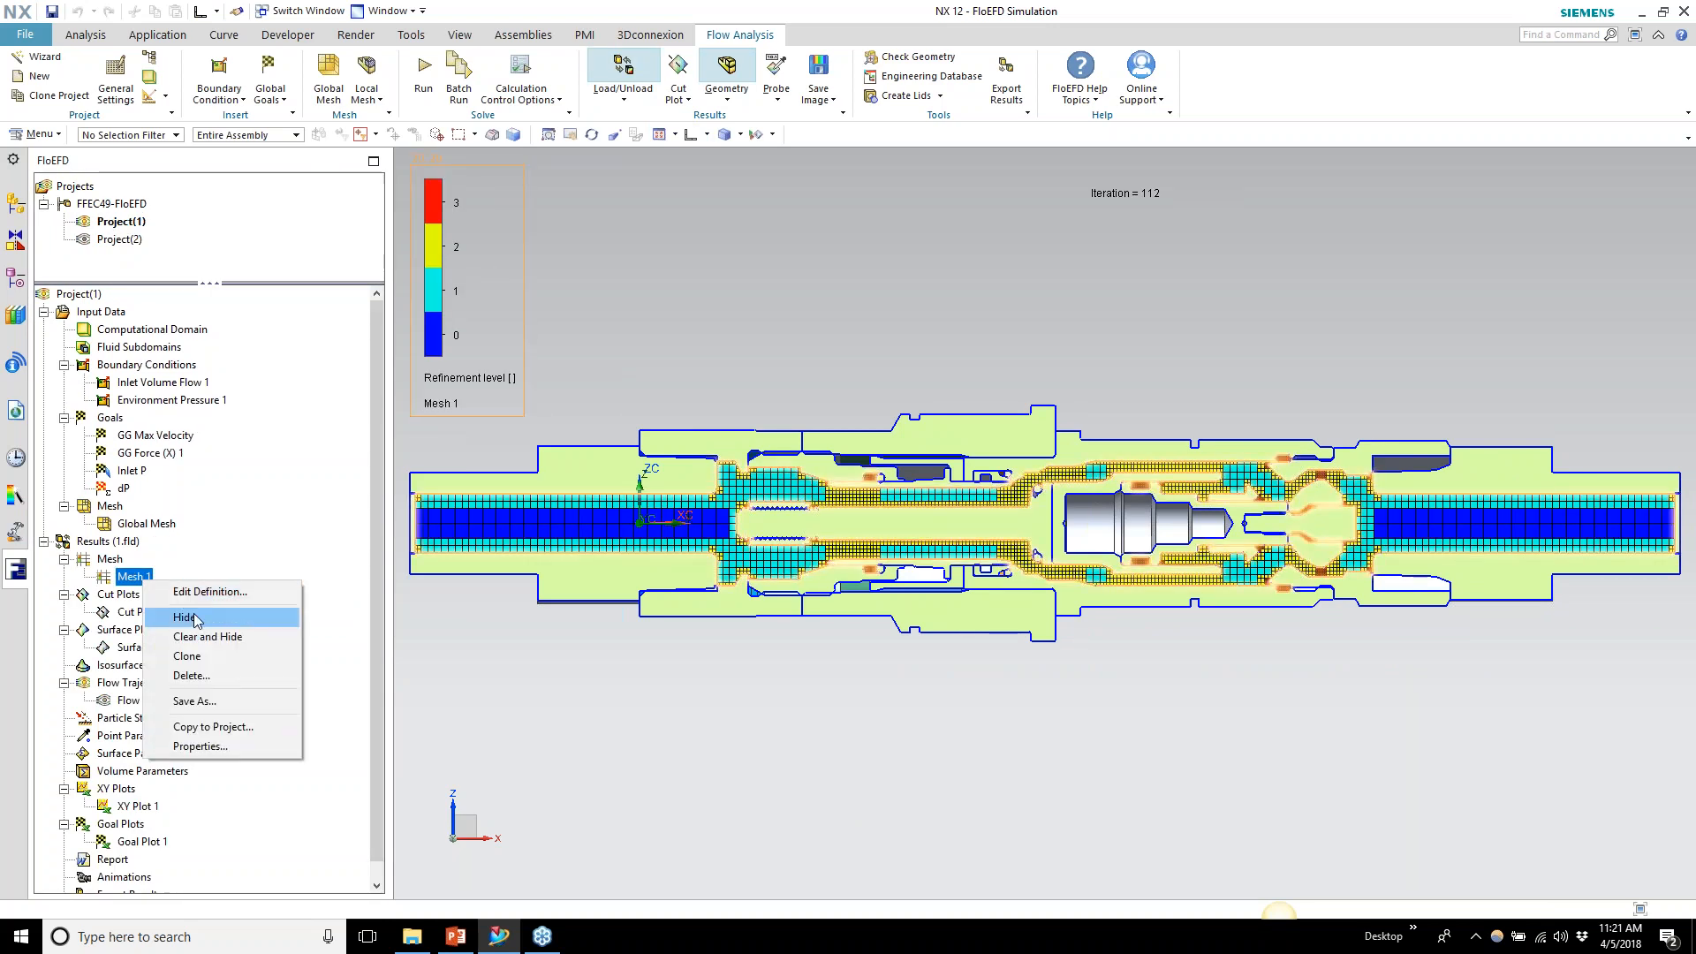
left_click(196, 617)
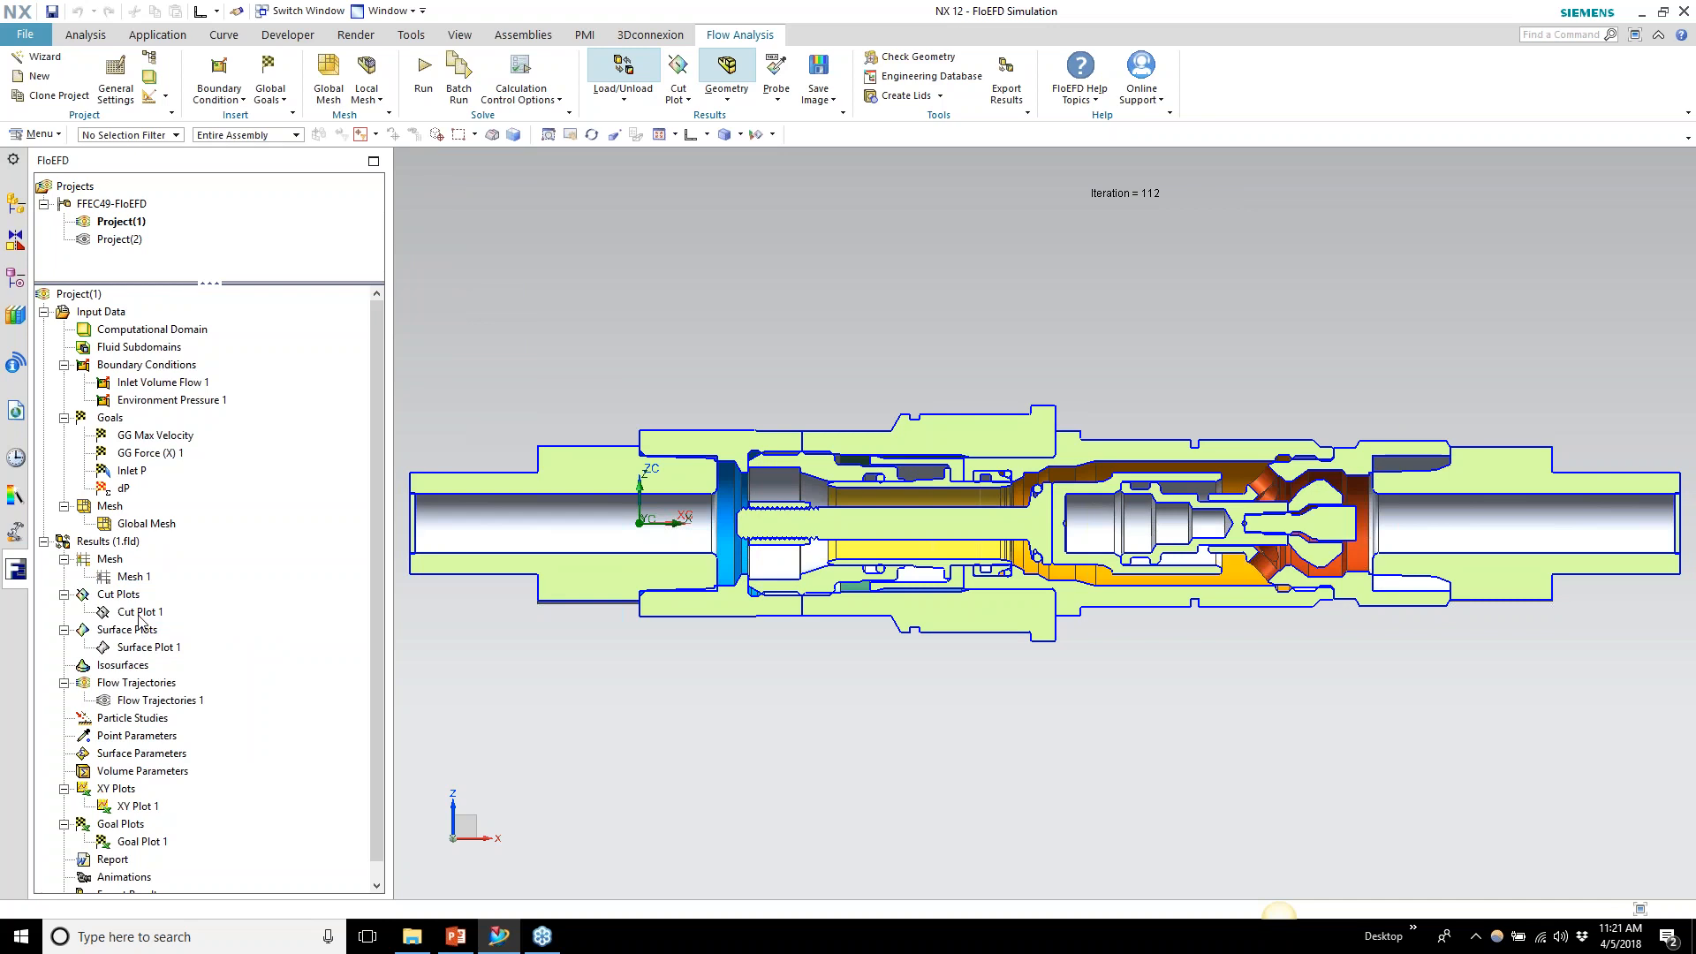
right_click(139, 615)
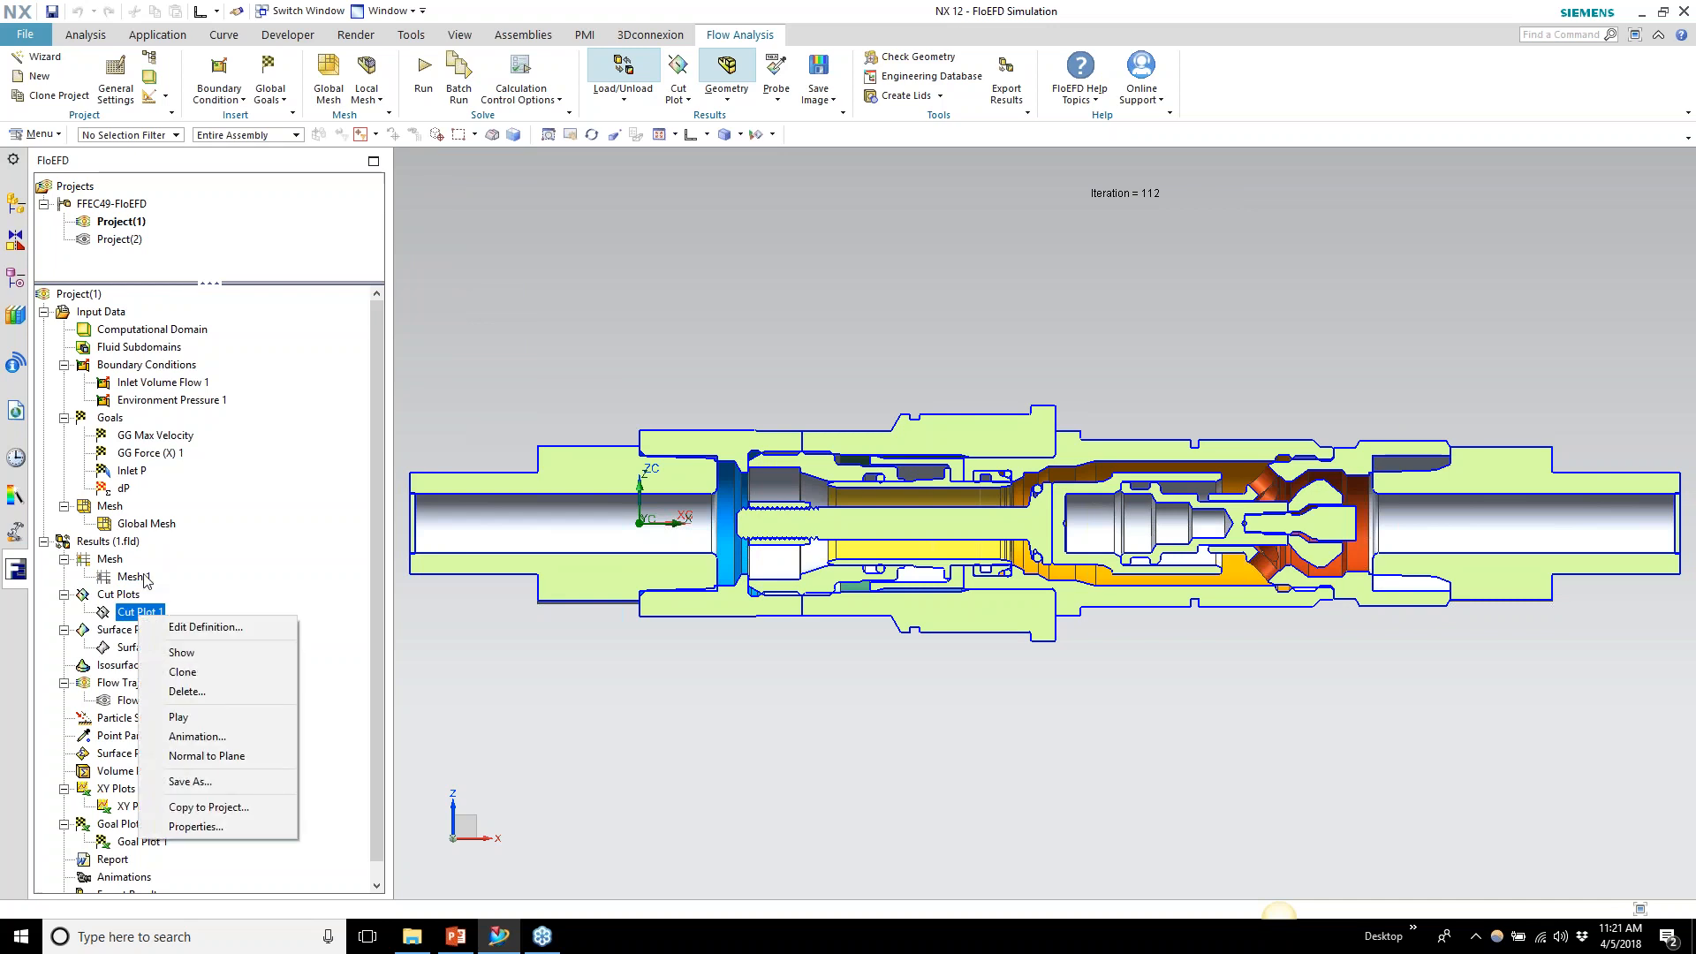
left_click(323, 576)
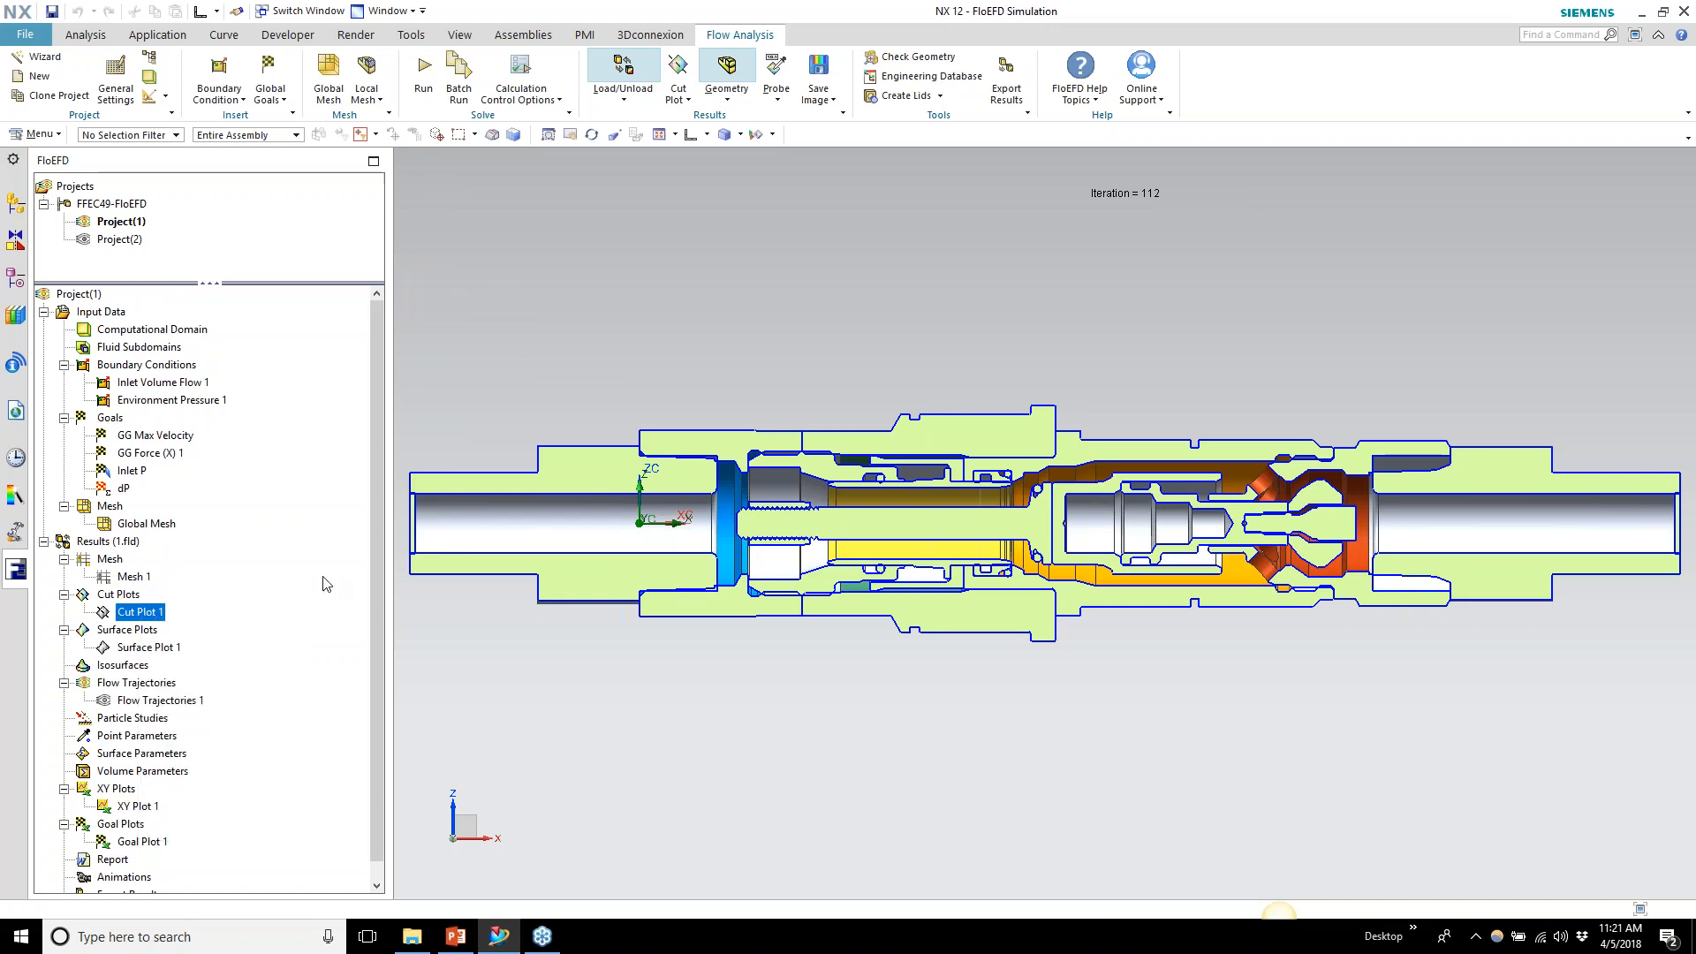
right_click(158, 619)
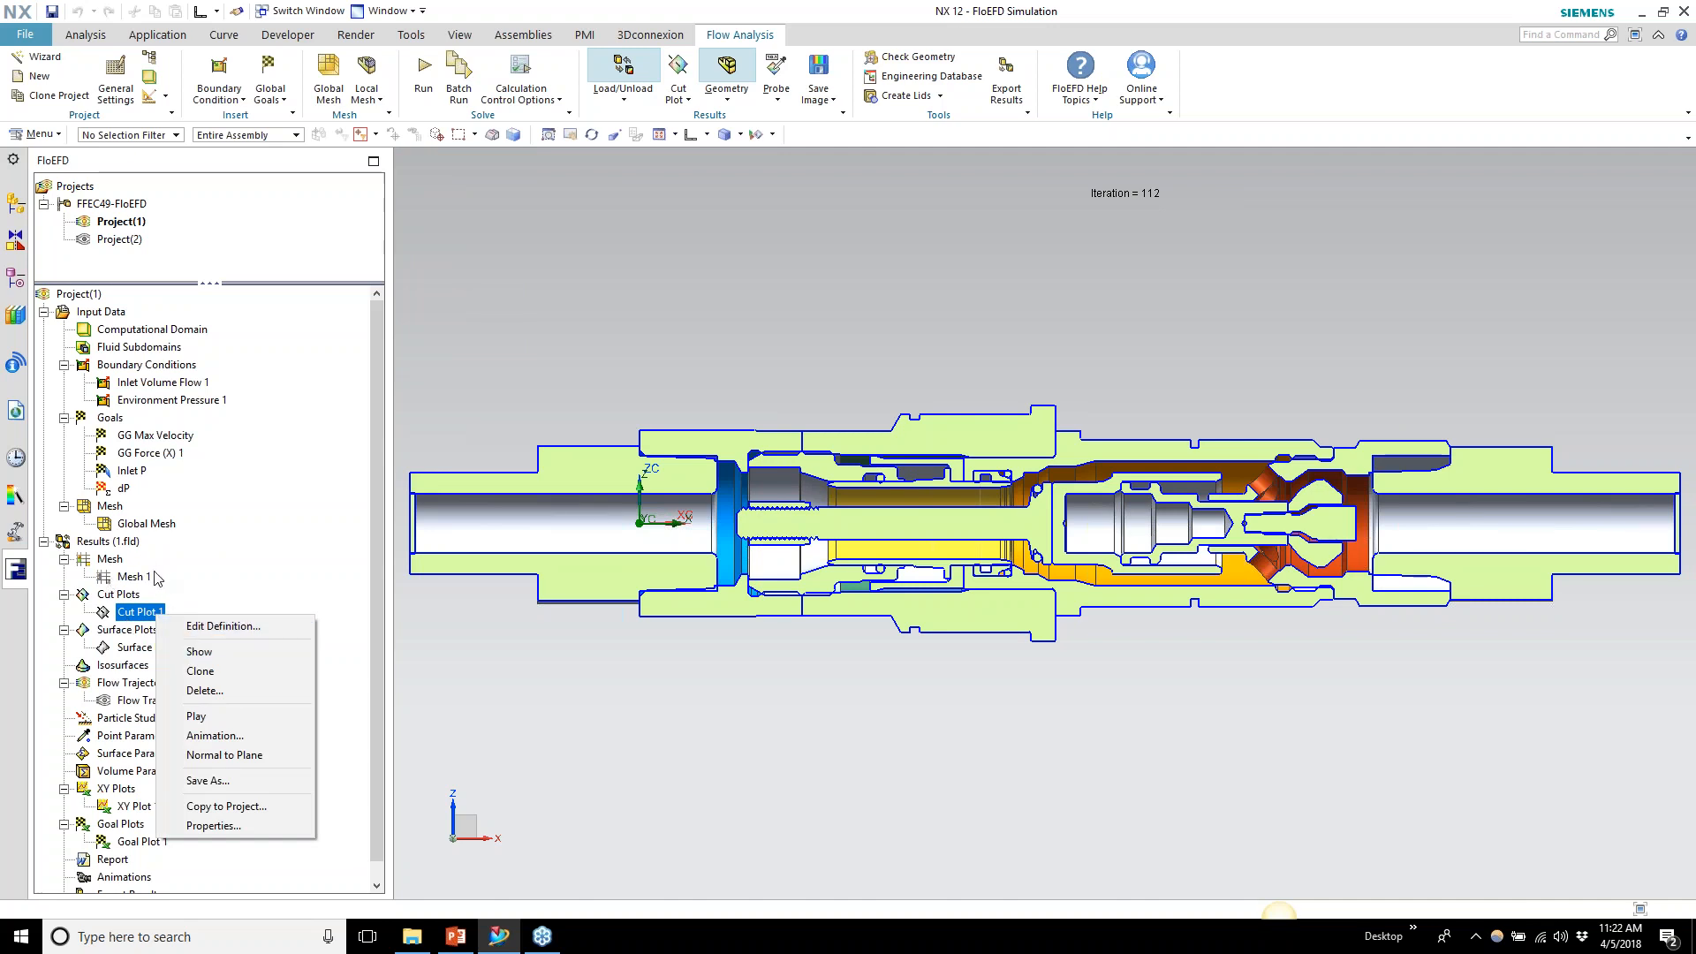
left_click(199, 651)
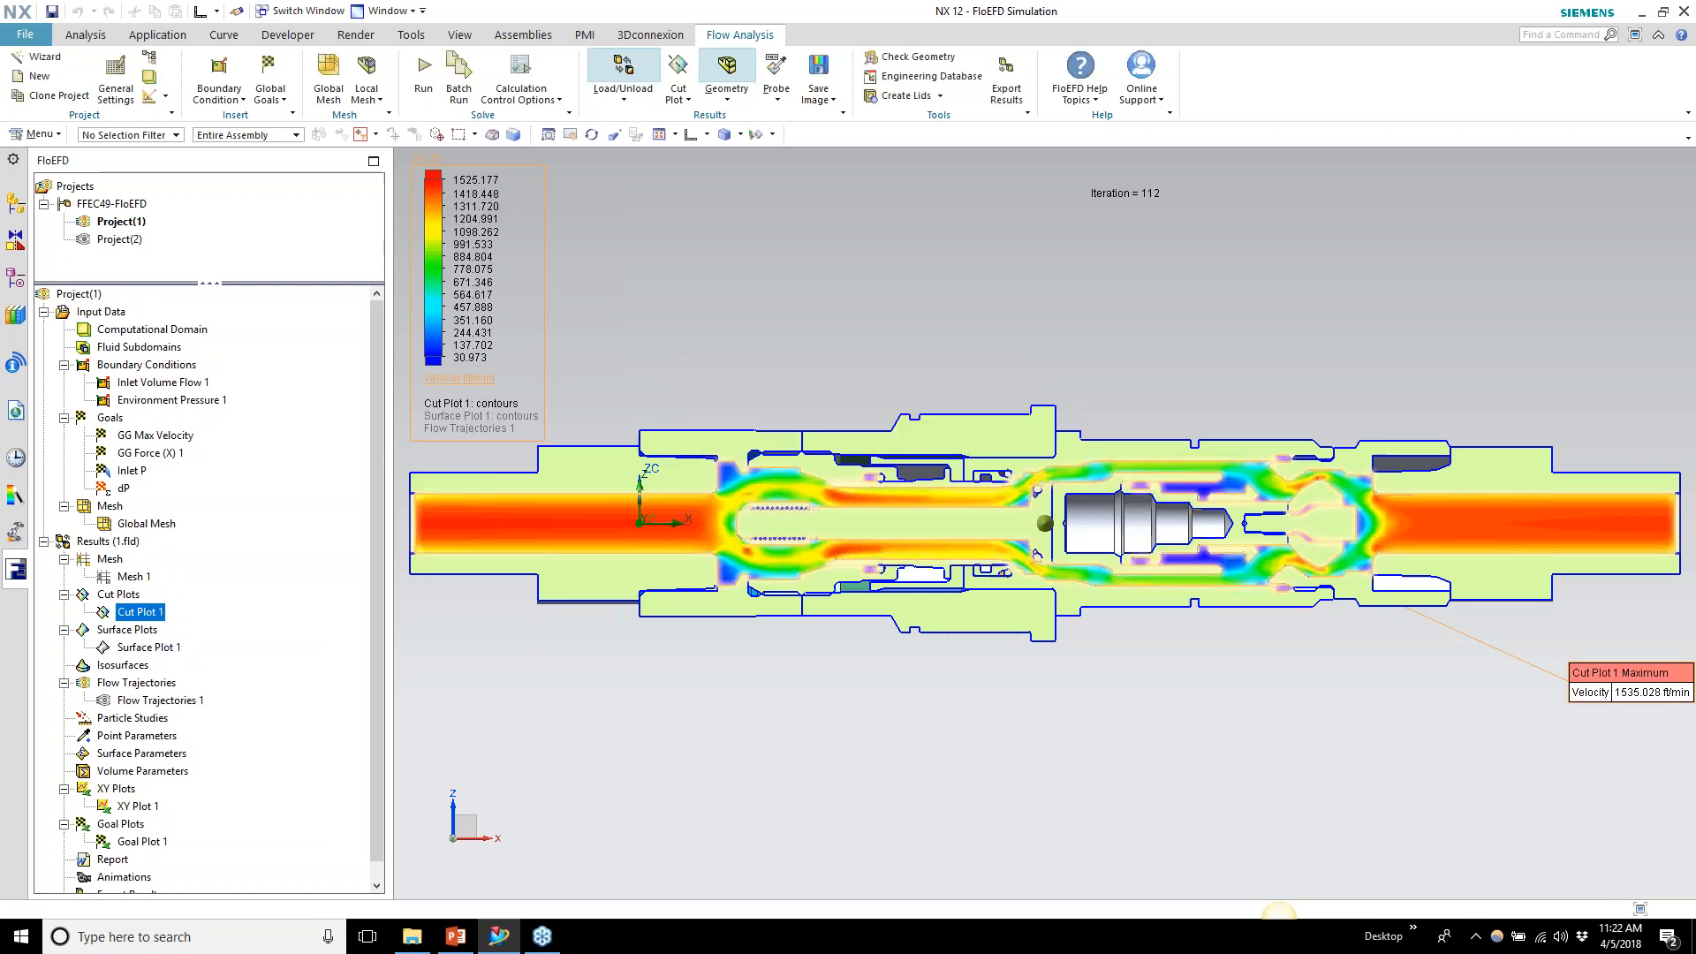
Review the parameters available for the cut plot legend, keeping Velocity, and move the Cut Plot 1 maximum callout closer beneath the valve
left_click(459, 378)
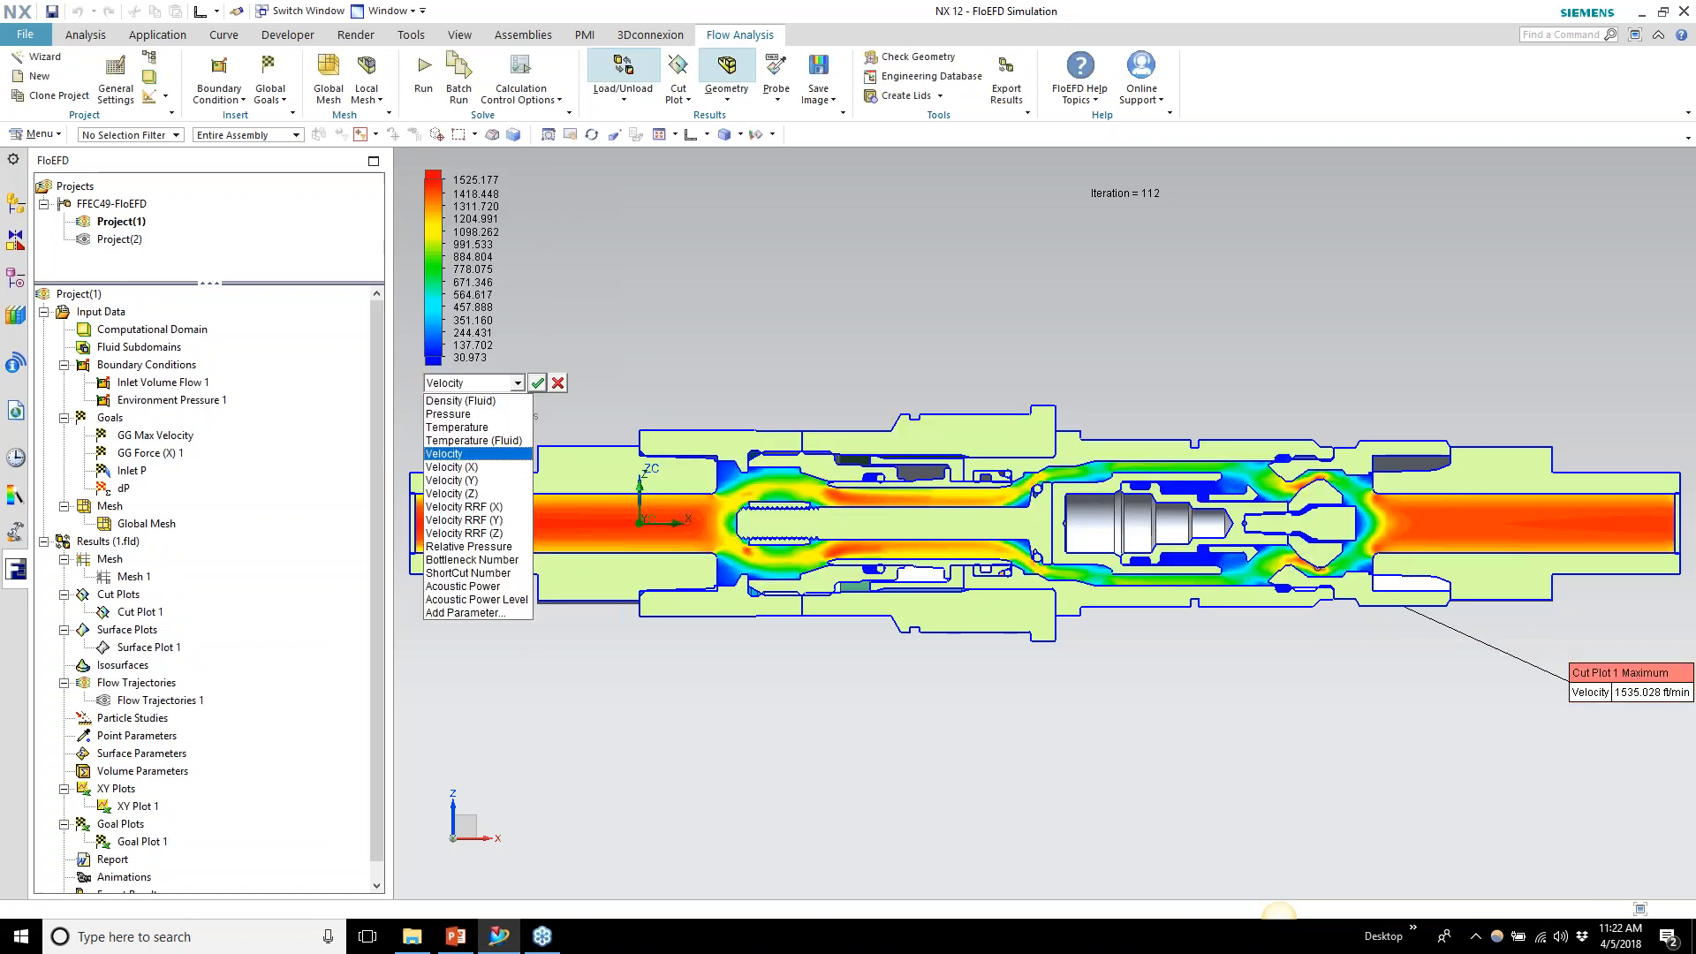
left_click(683, 743)
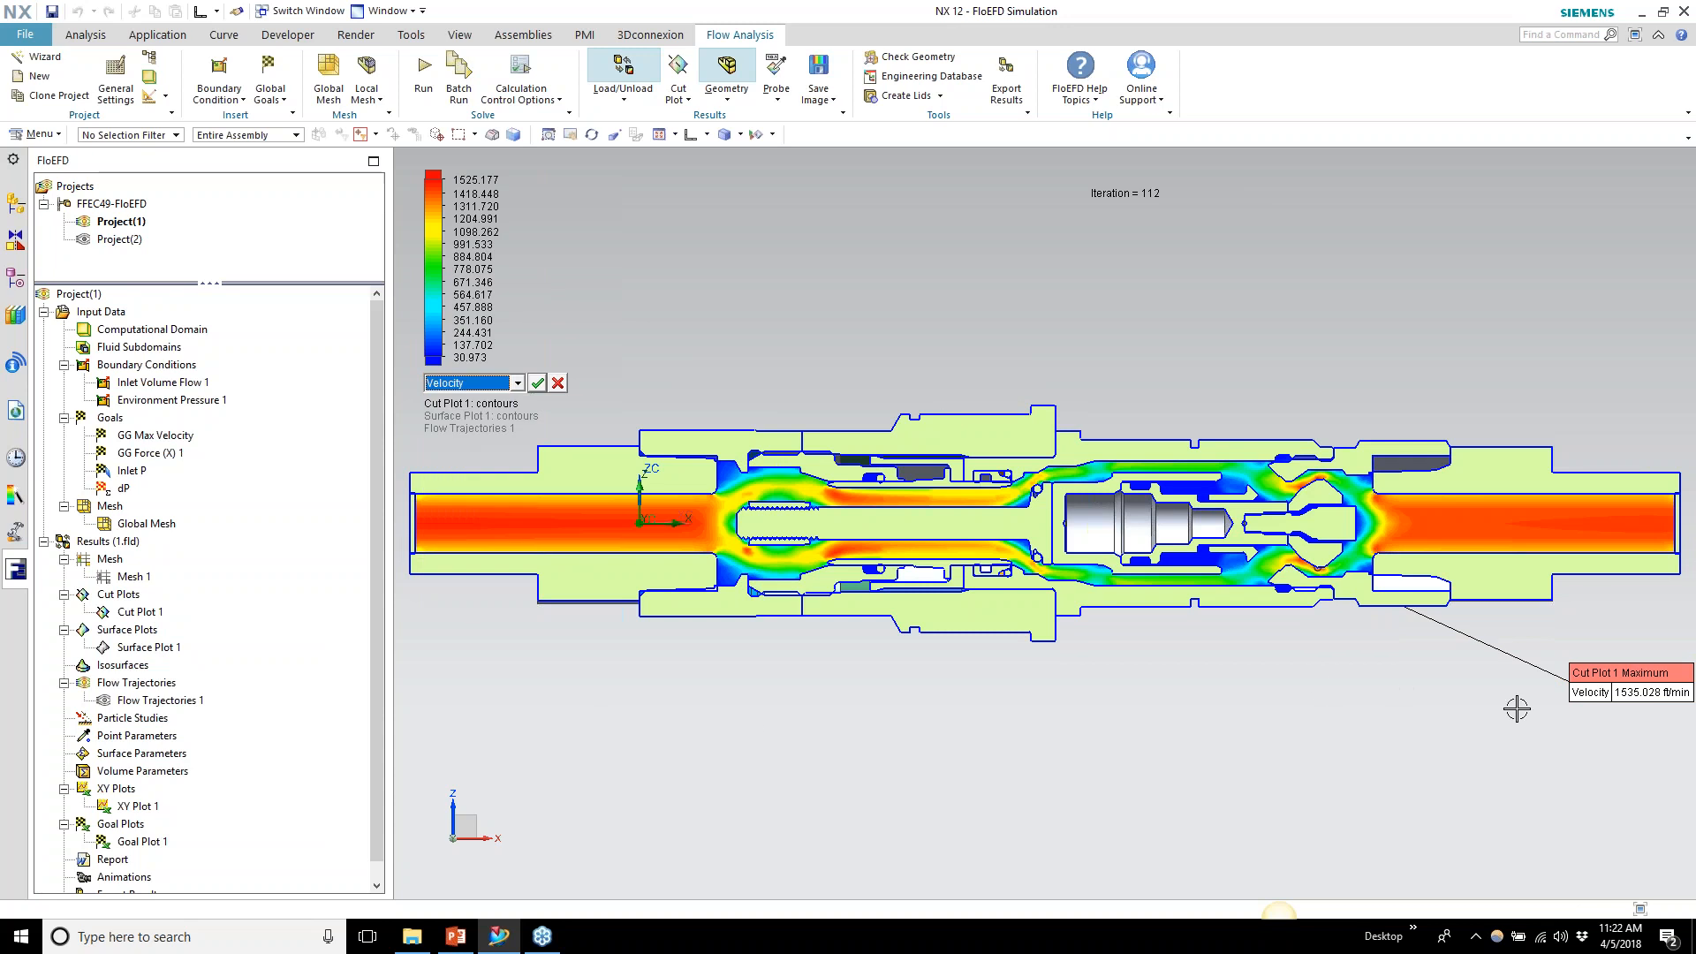
left_click(1620, 682)
left_click_drag(1621, 681, 1416, 675)
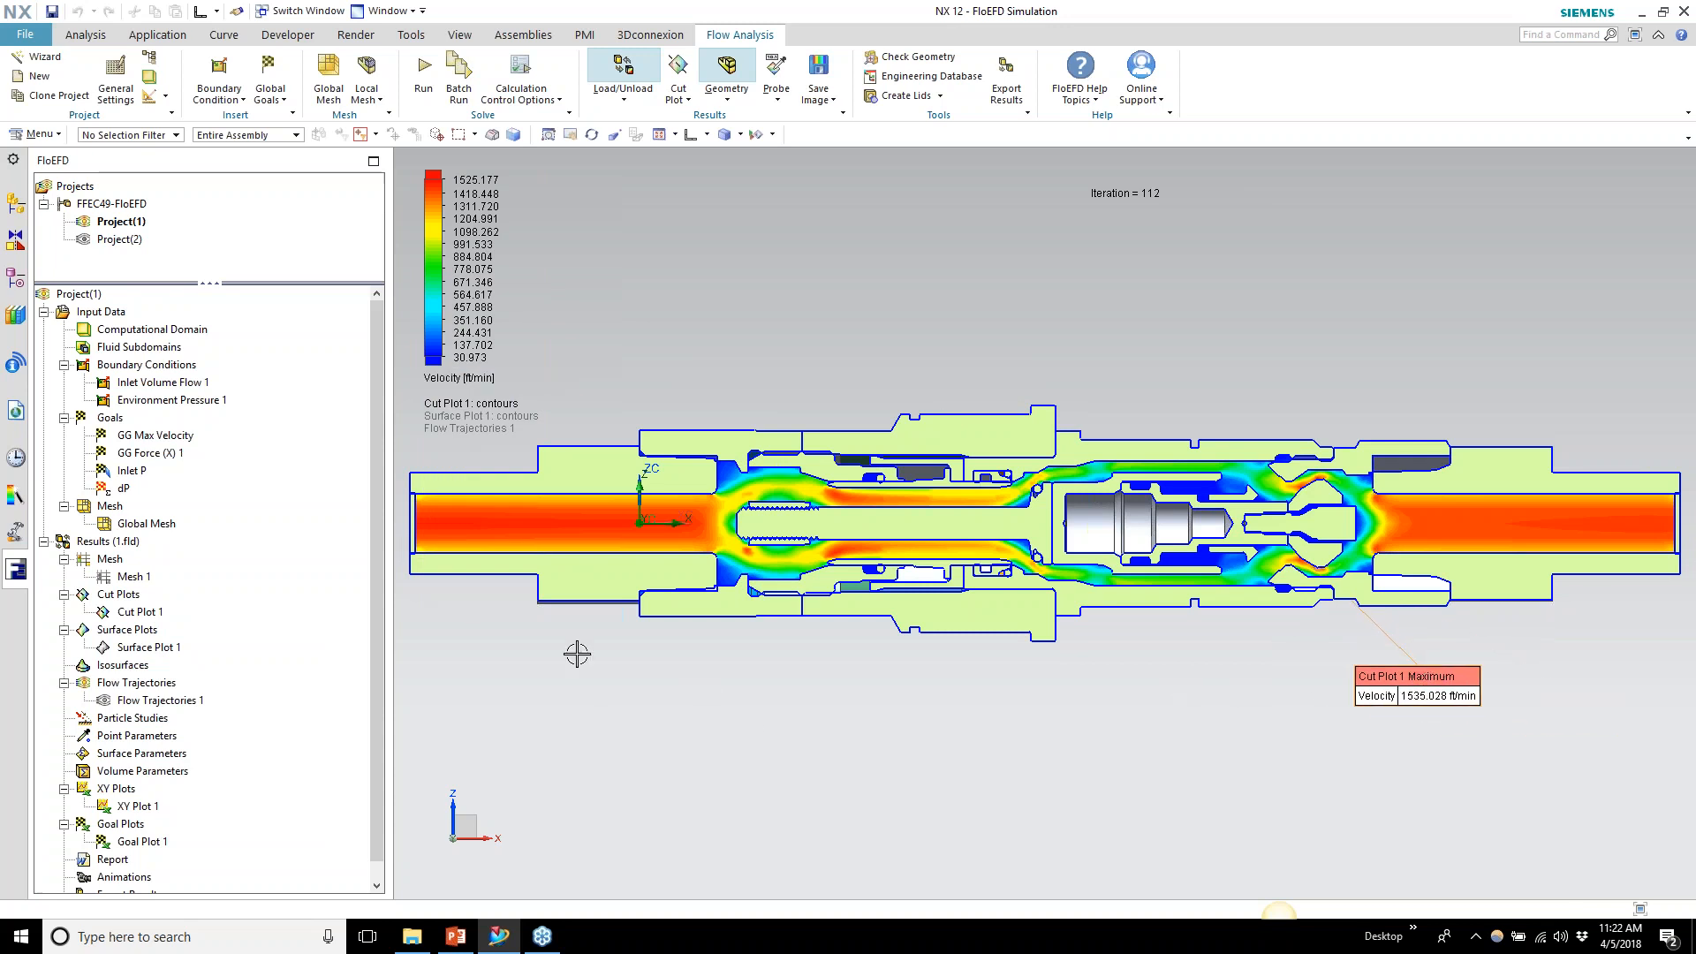
Hide the plot maximum callout of Cut Plot 1
left_click(141, 612)
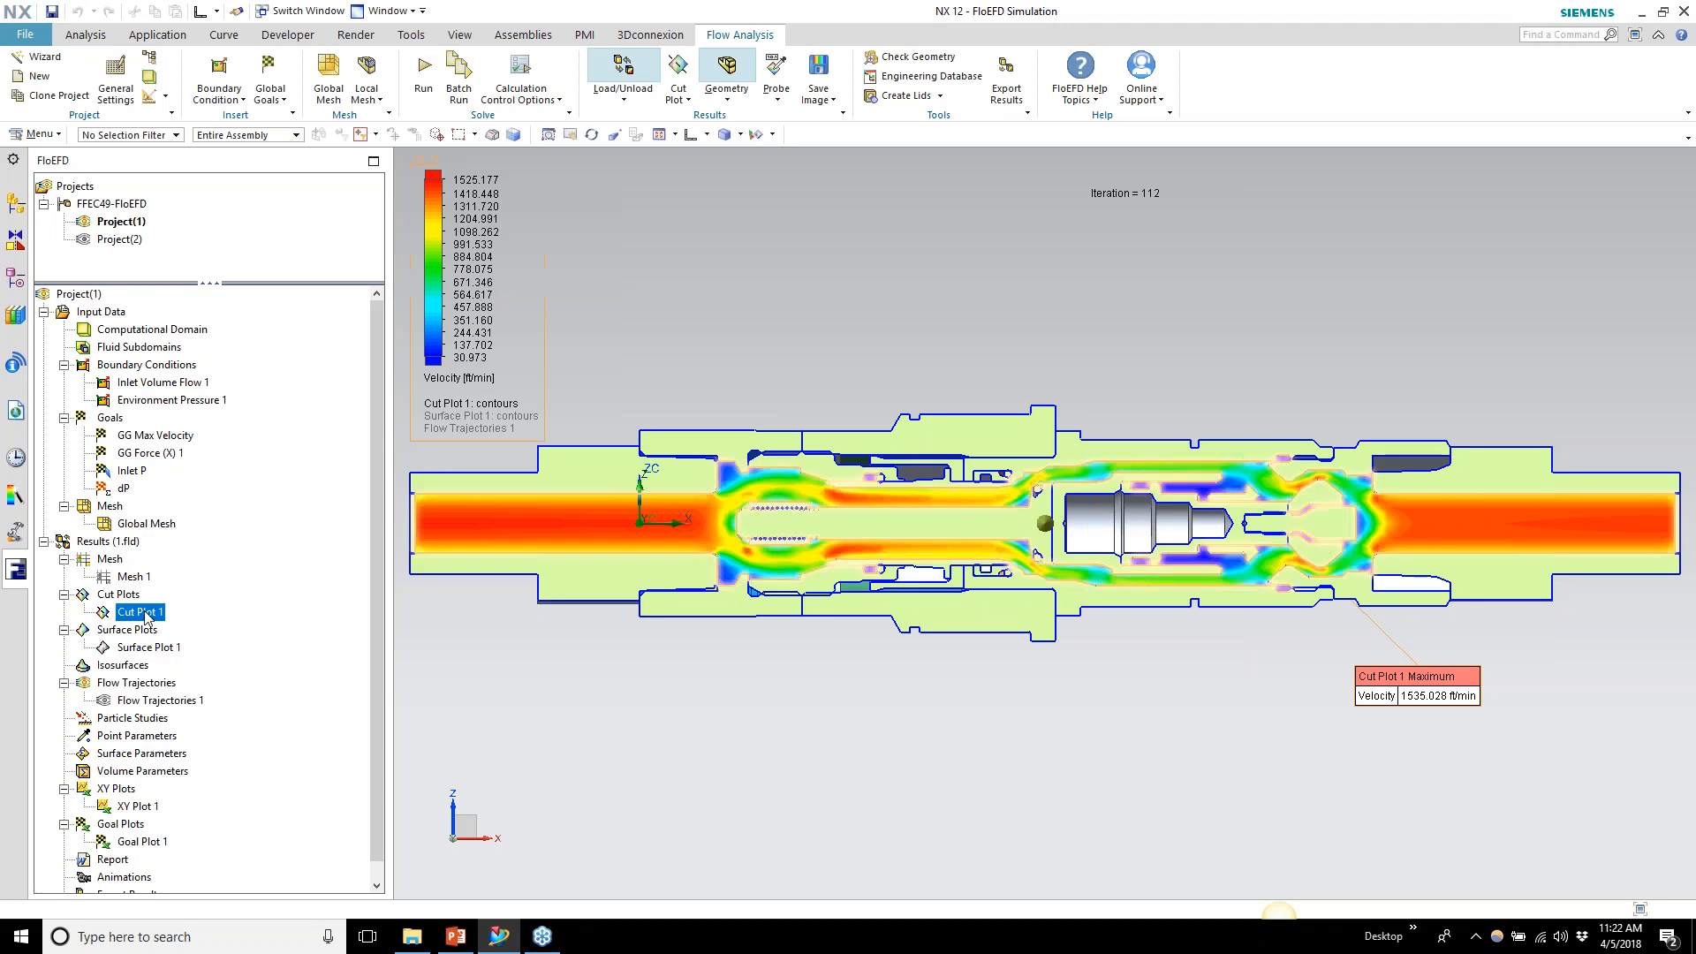
right_click(147, 616)
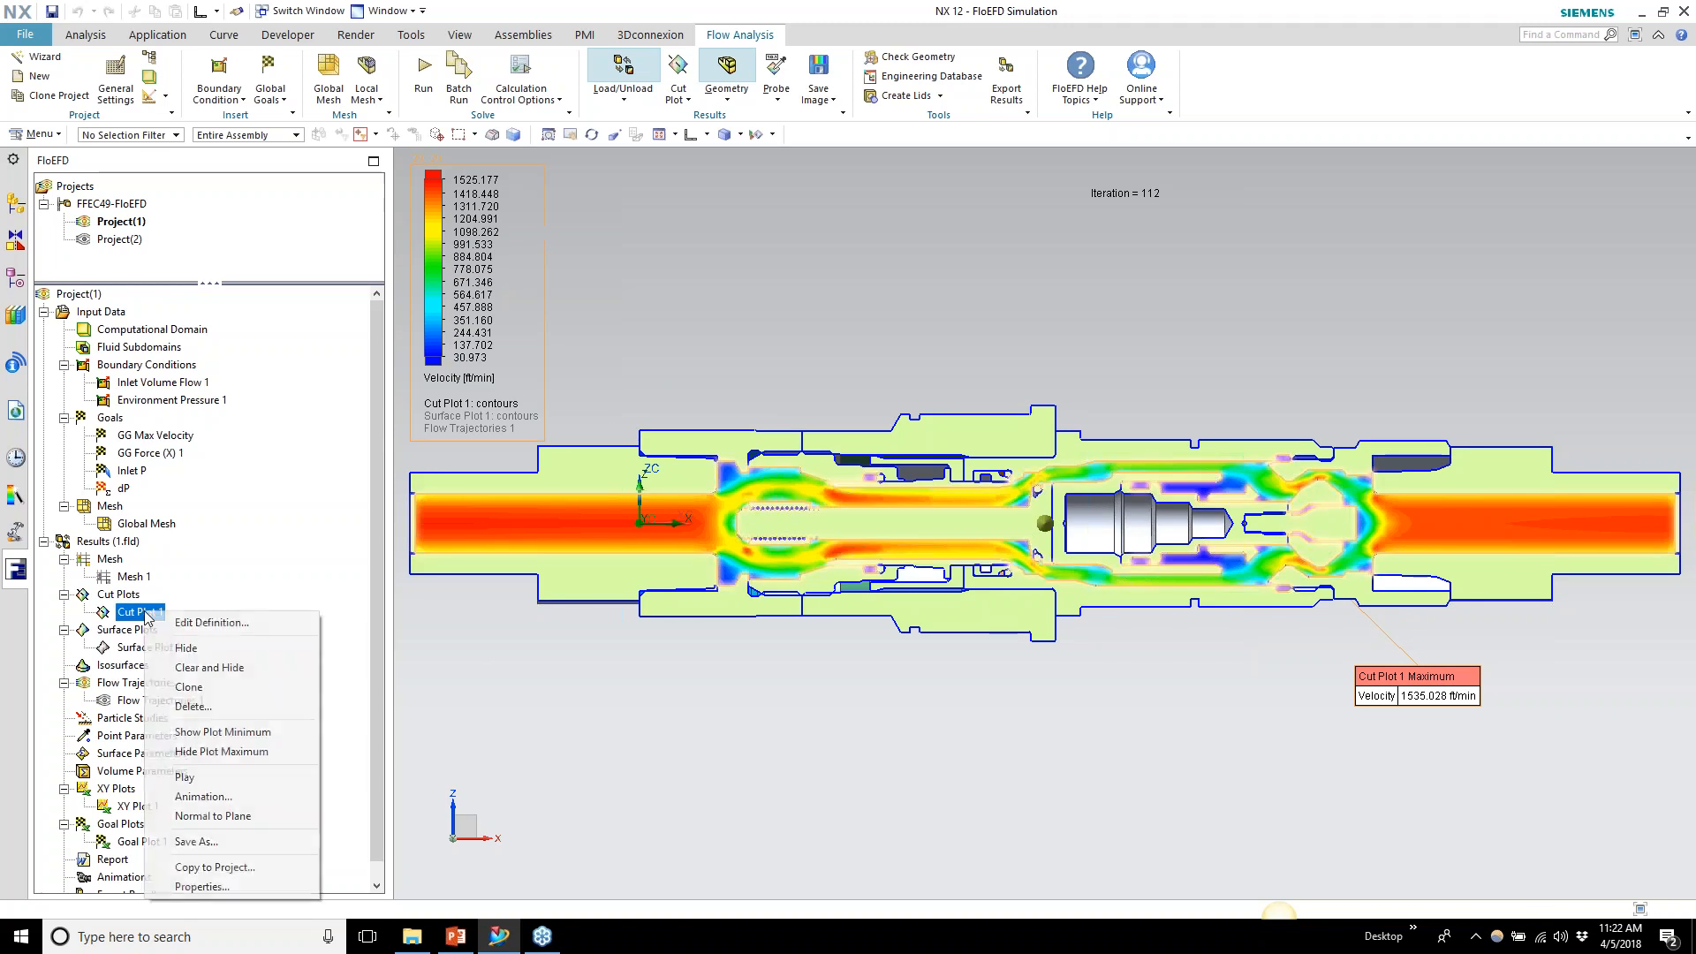
left_click(263, 752)
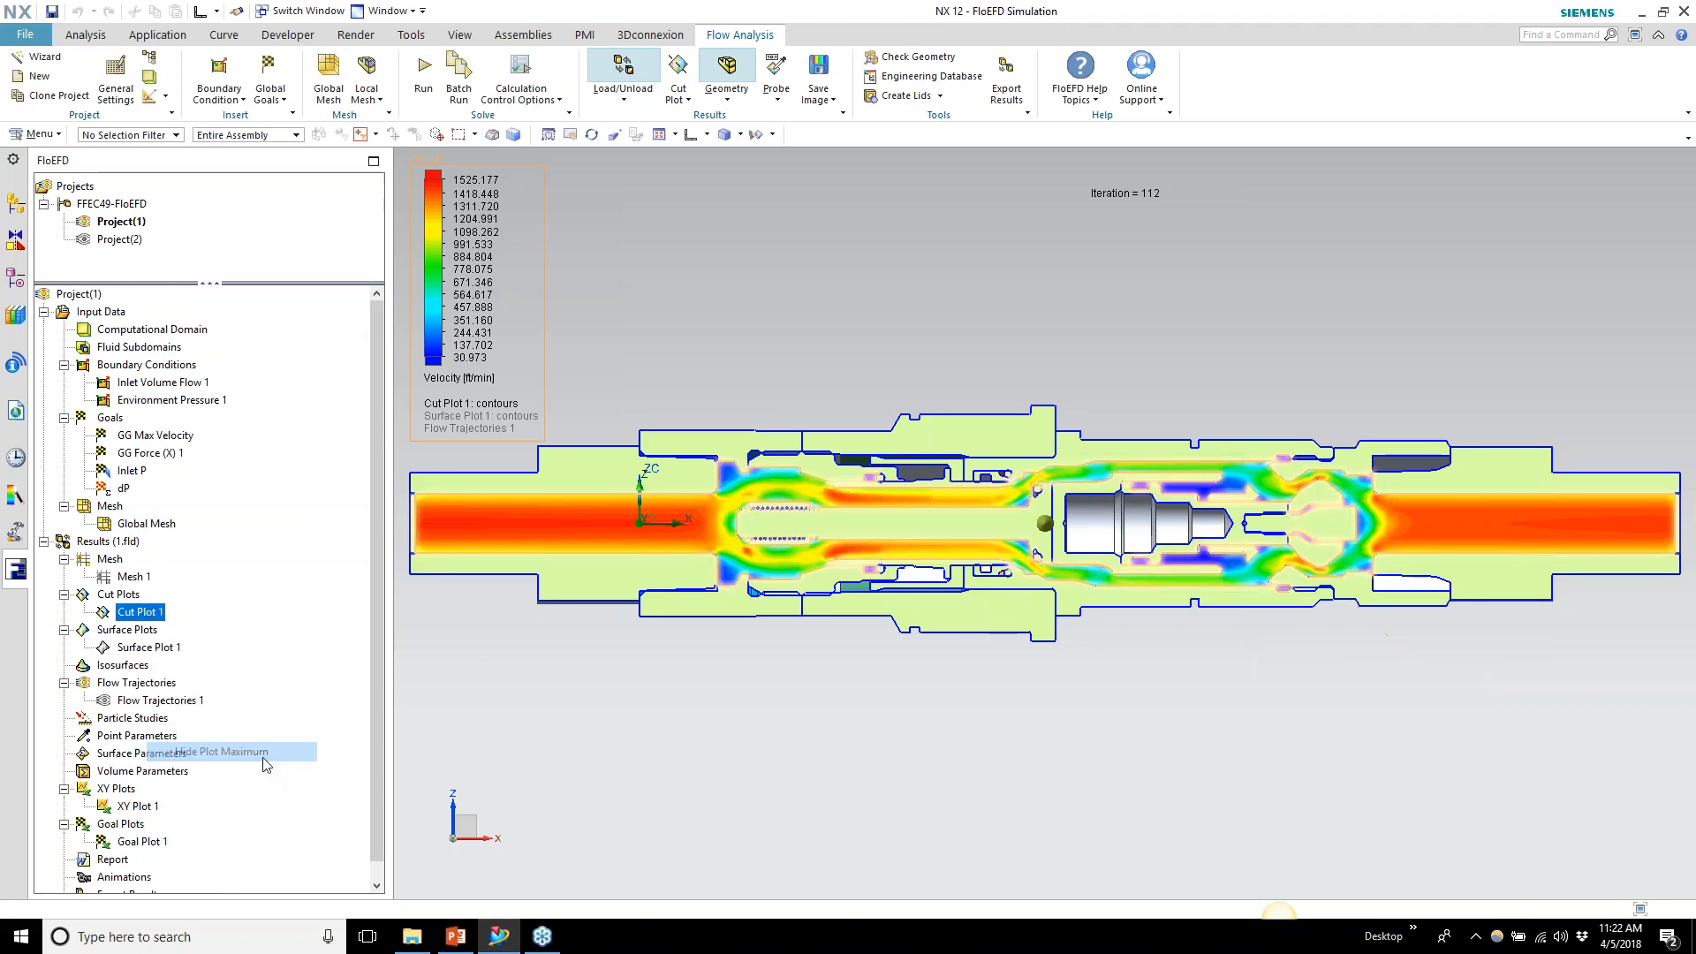
Switch the Cut Plot 1 legend parameter to Pressure on the sectioned valve
left_click(608, 793)
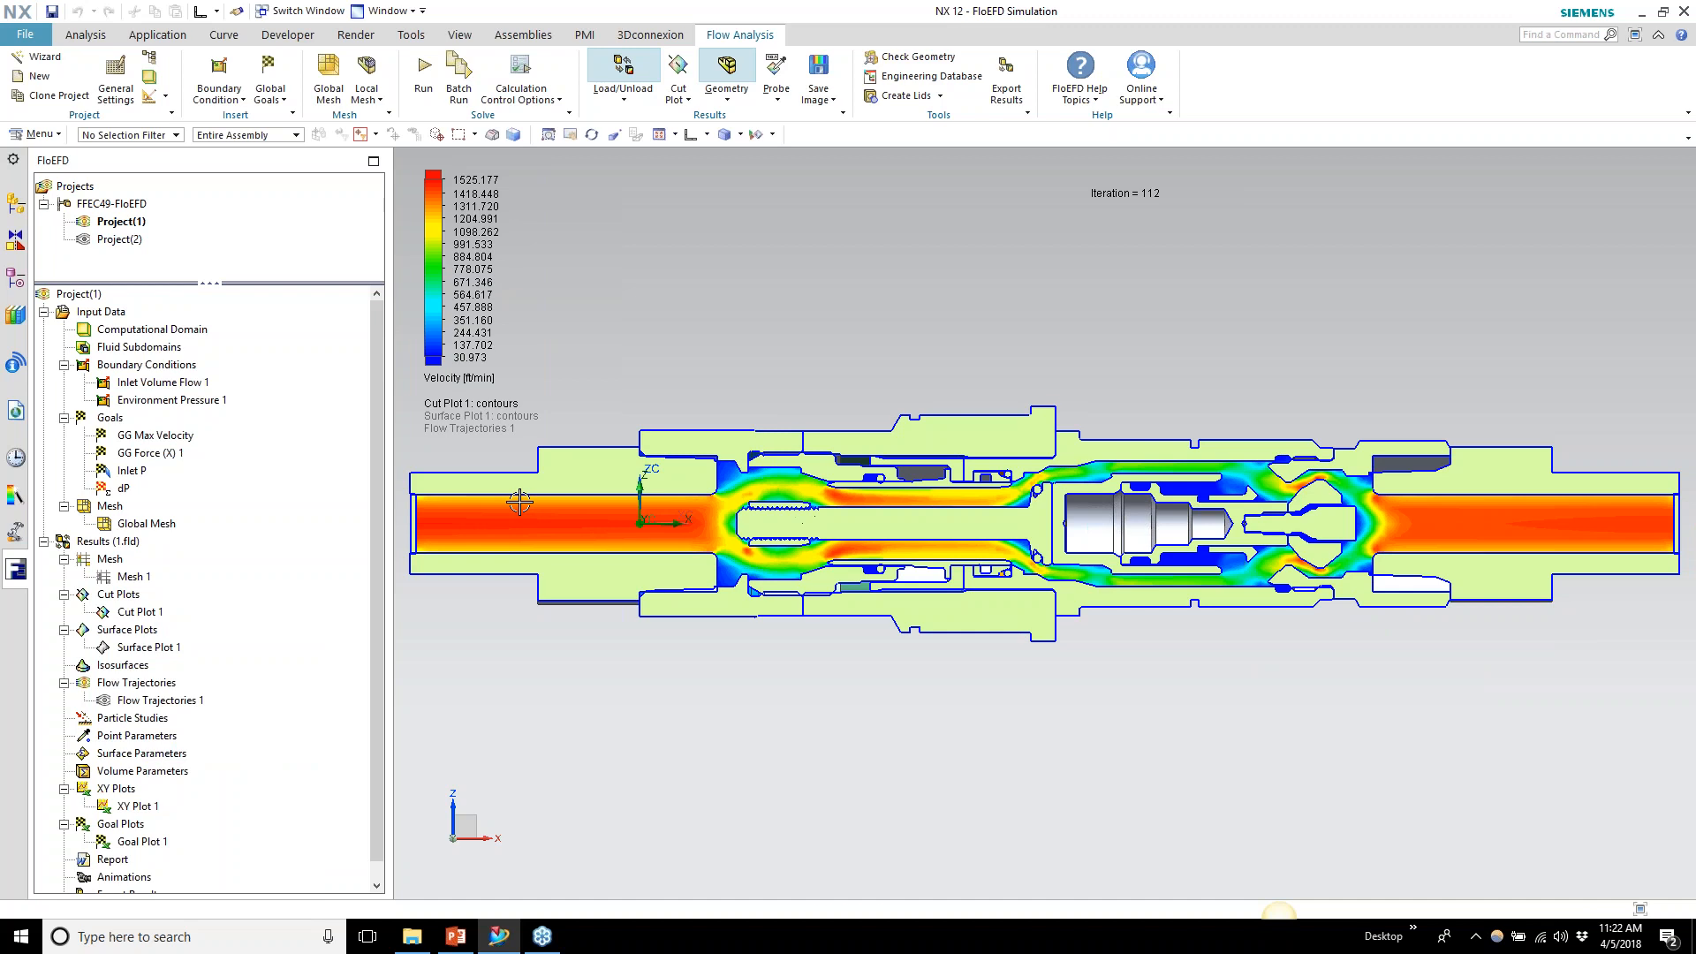
left_click(484, 387)
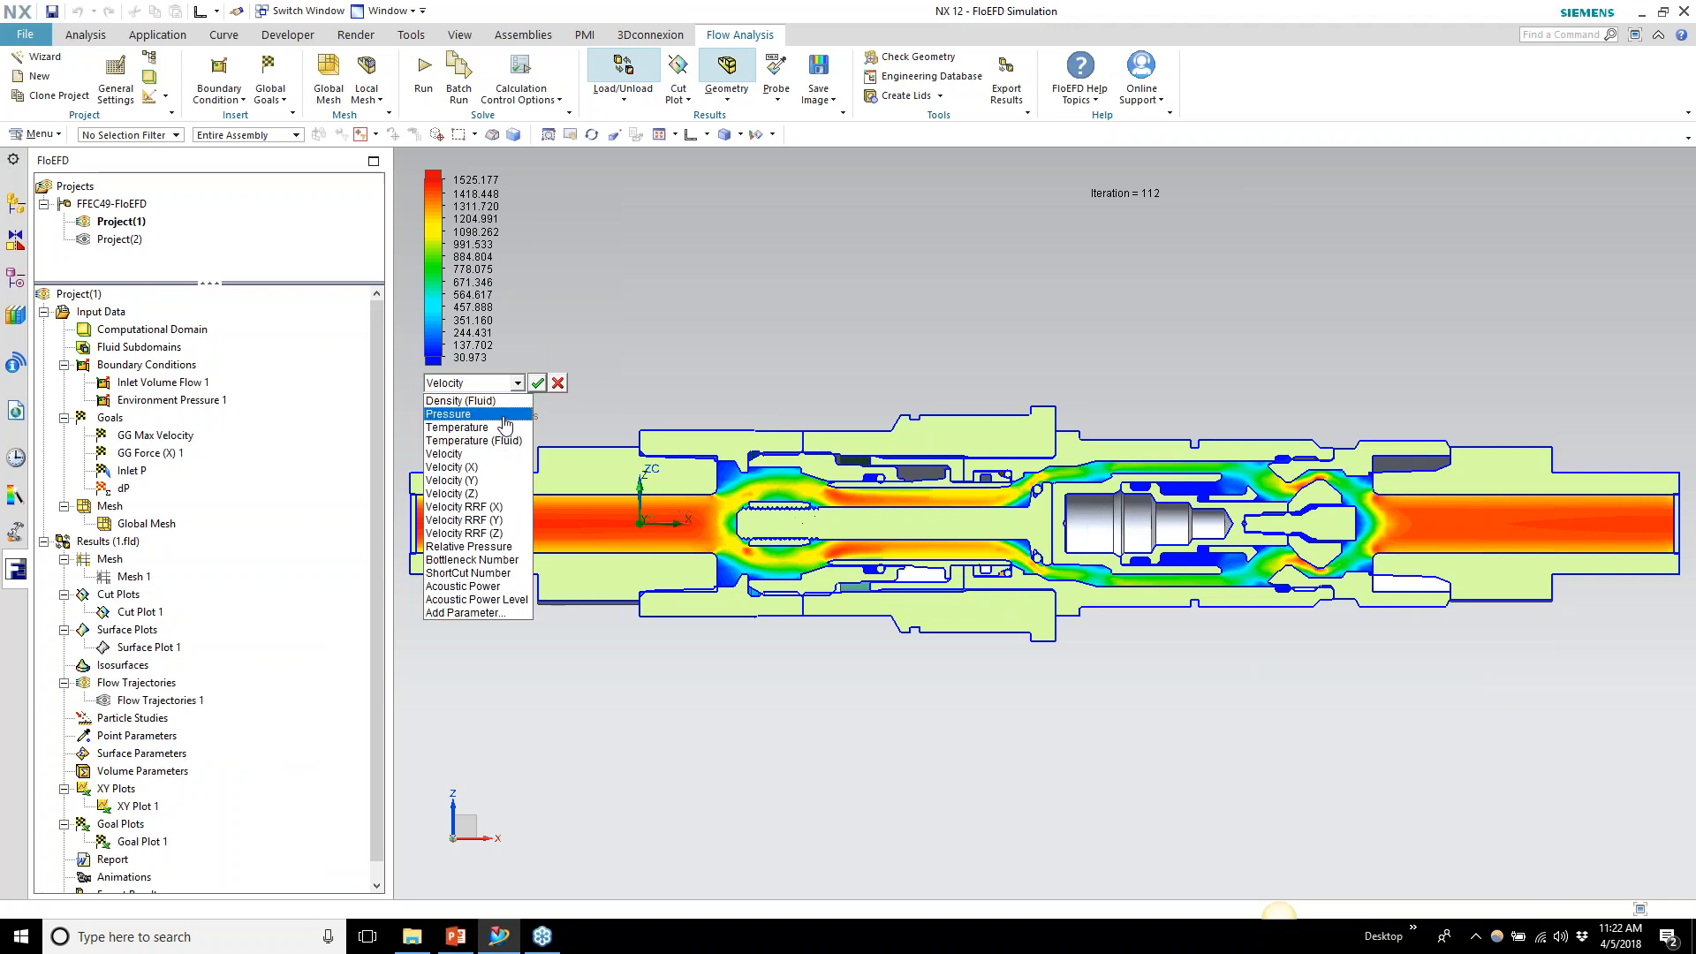
left_click(505, 414)
left_click(537, 383)
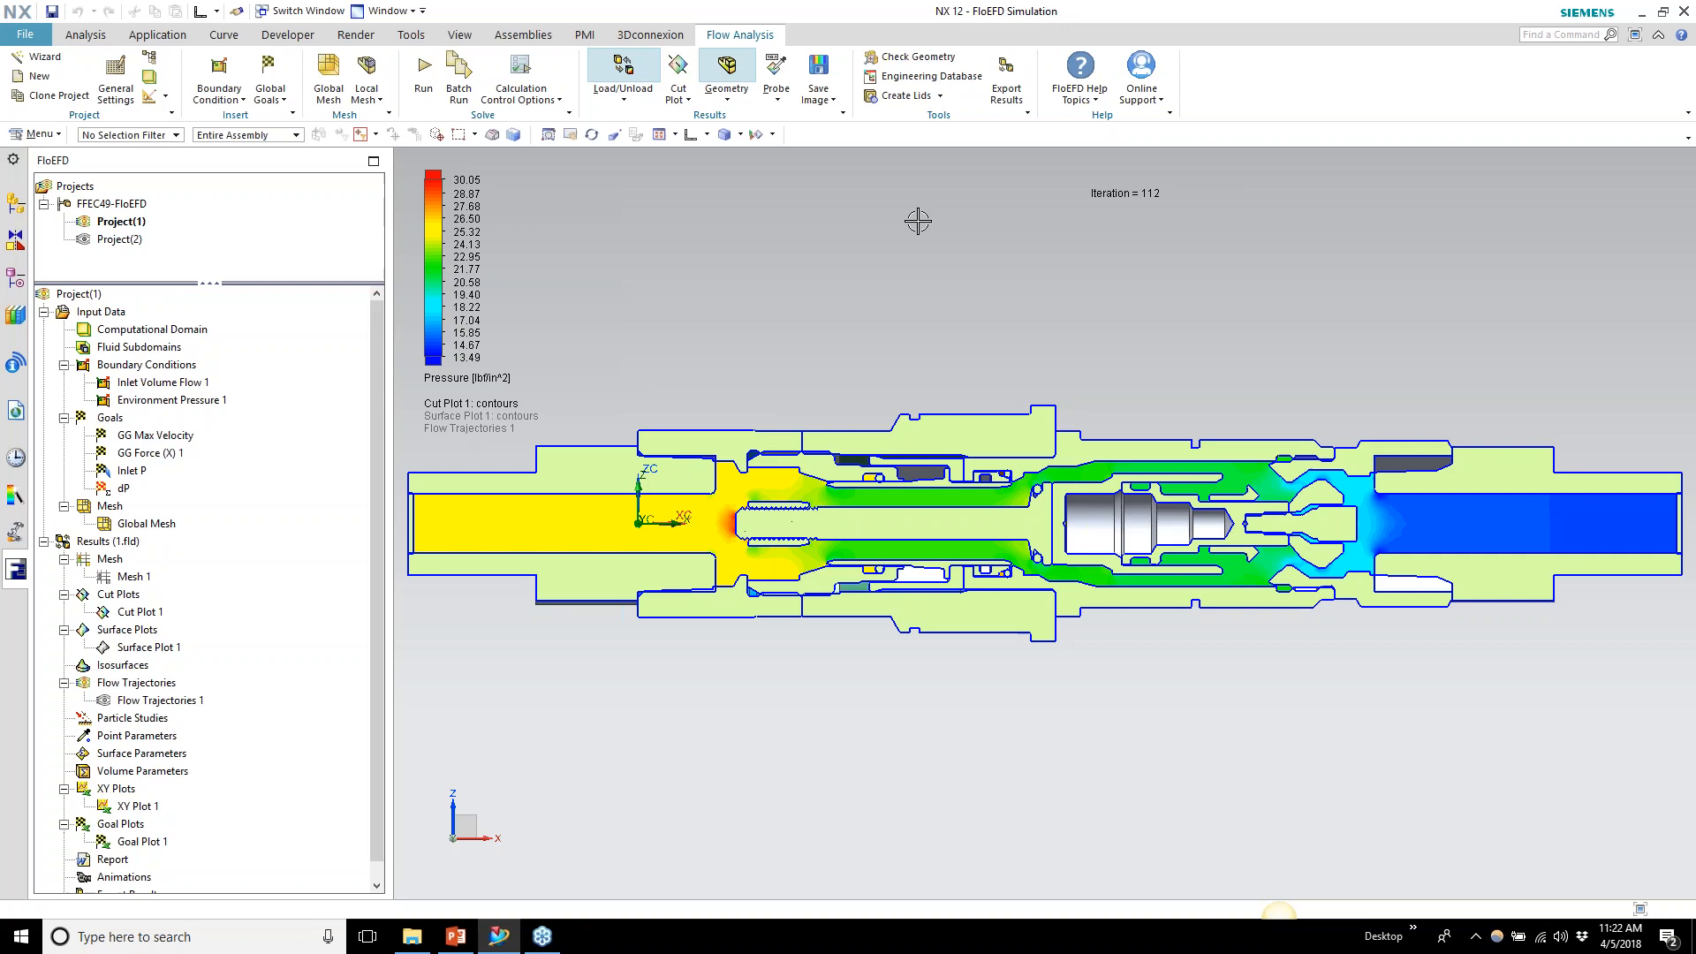
Probe the pressure along the flow path: inlet bore, centre body nose, annular passage, outlet throat and outlet bore
left_click(777, 71)
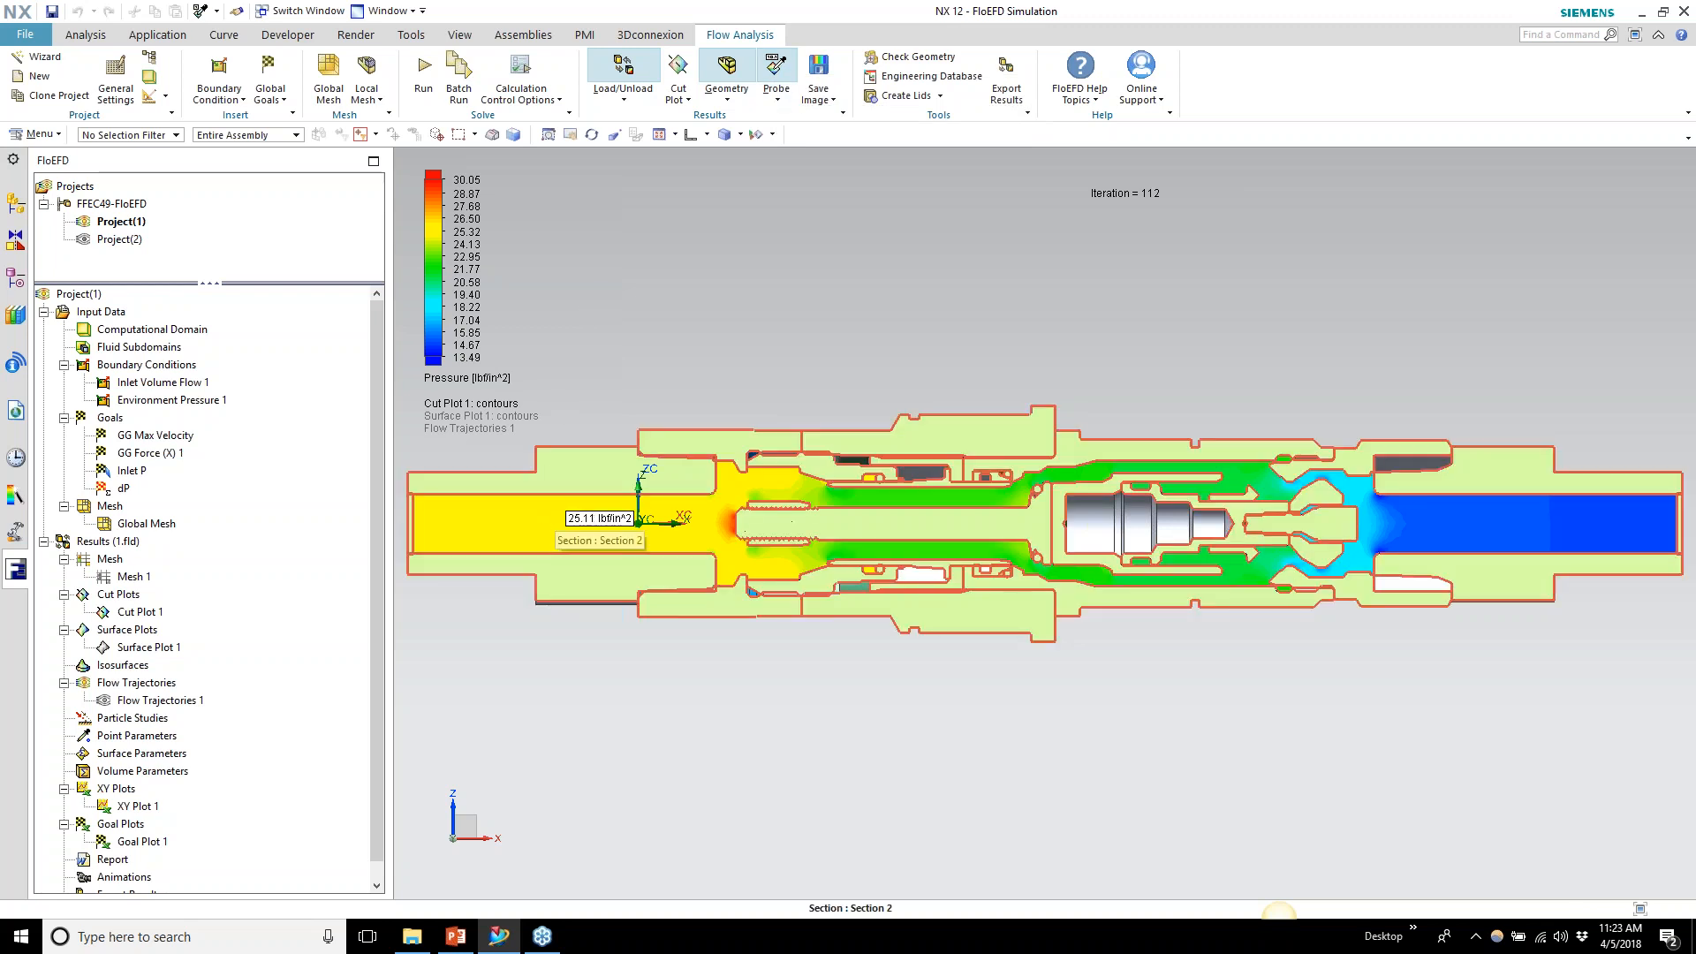
left_click(549, 524)
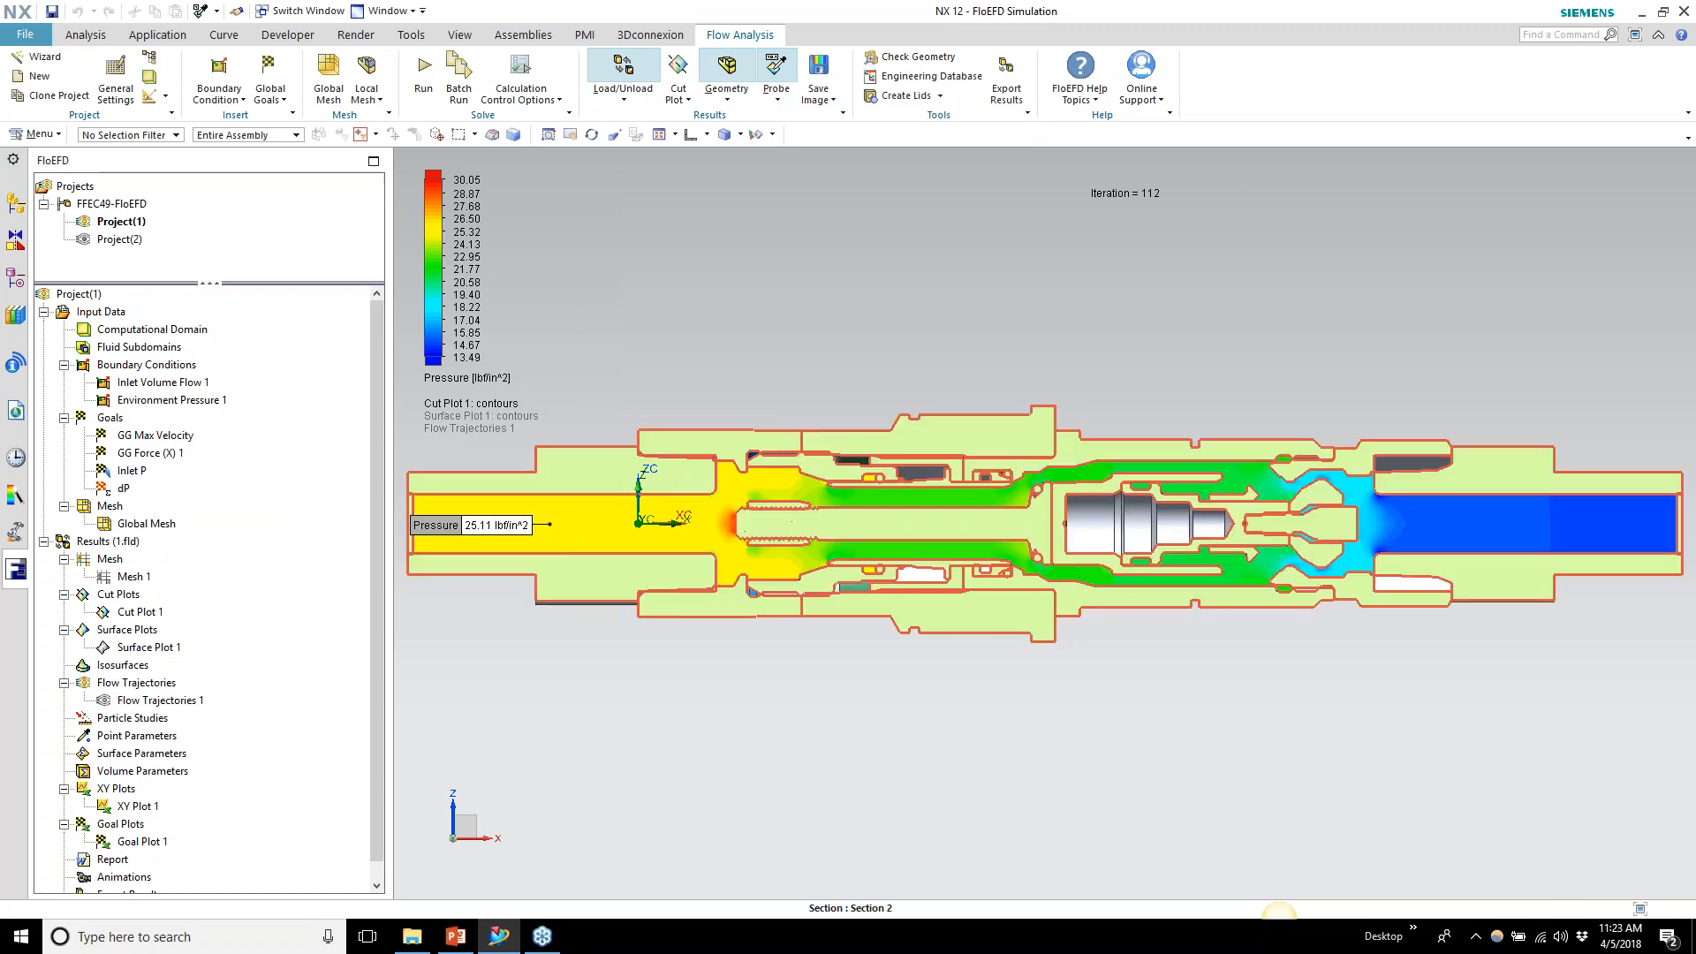
left_click(728, 524)
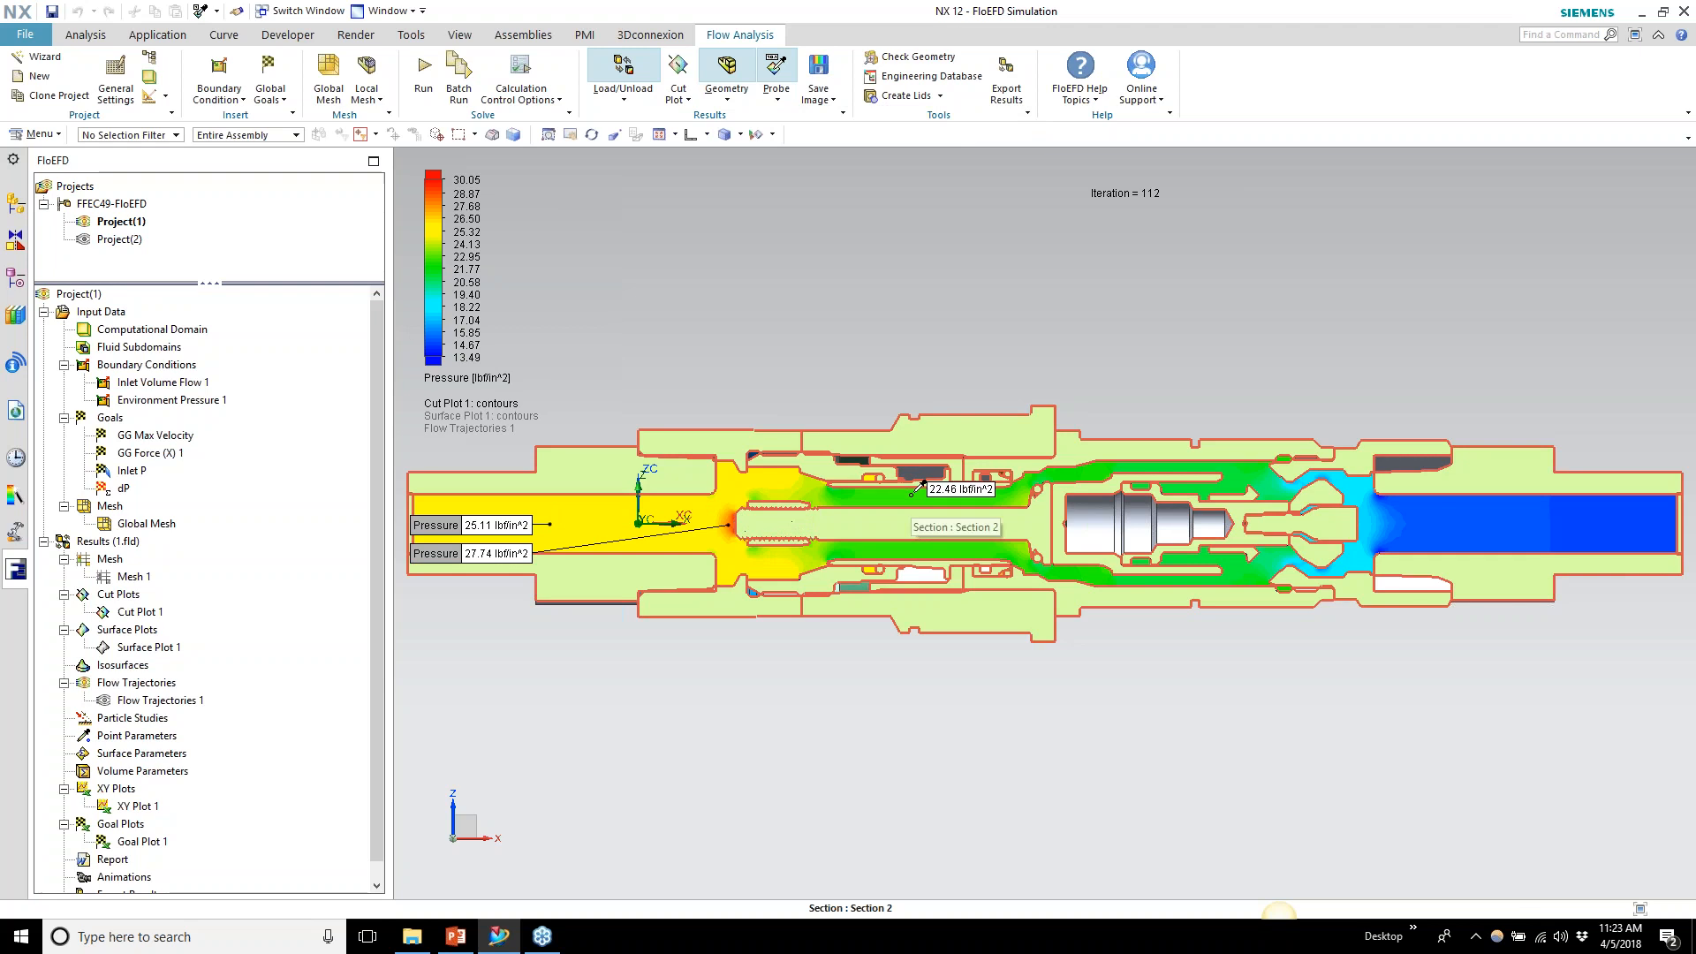
left_click(911, 494)
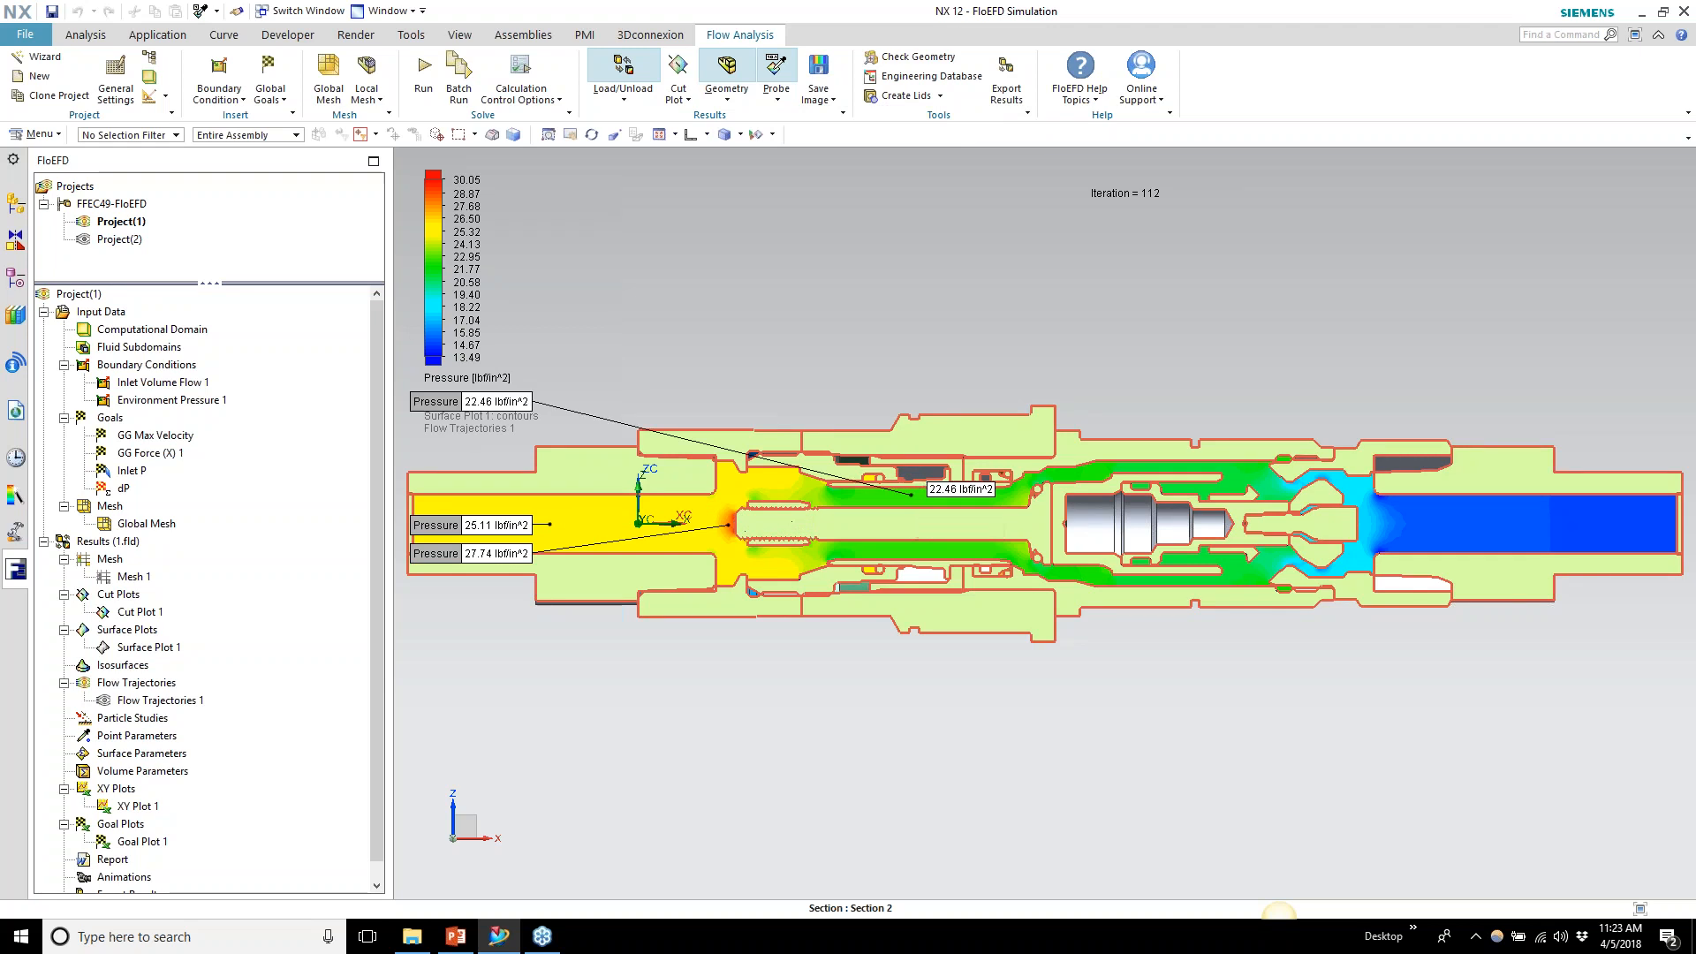
left_click(1359, 488)
left_click(1508, 524)
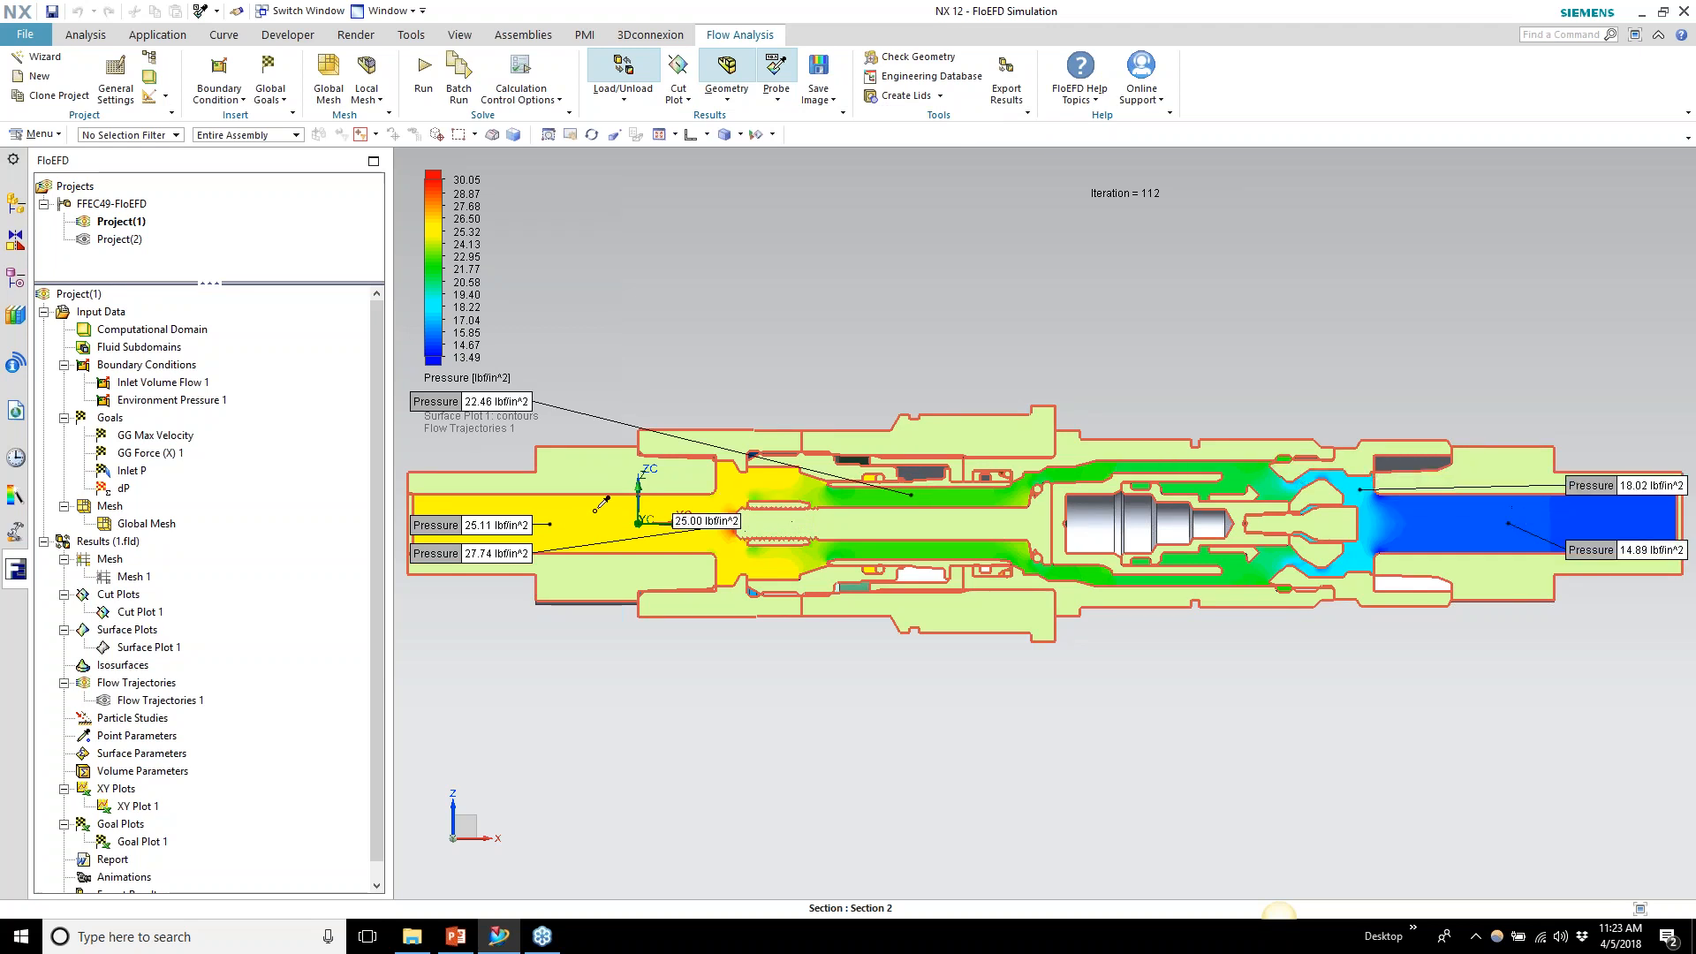
Place one more pressure probe in the inlet bore and spread the probe callouts outside the valve section above and below it
left_click_drag(471, 401, 983, 315)
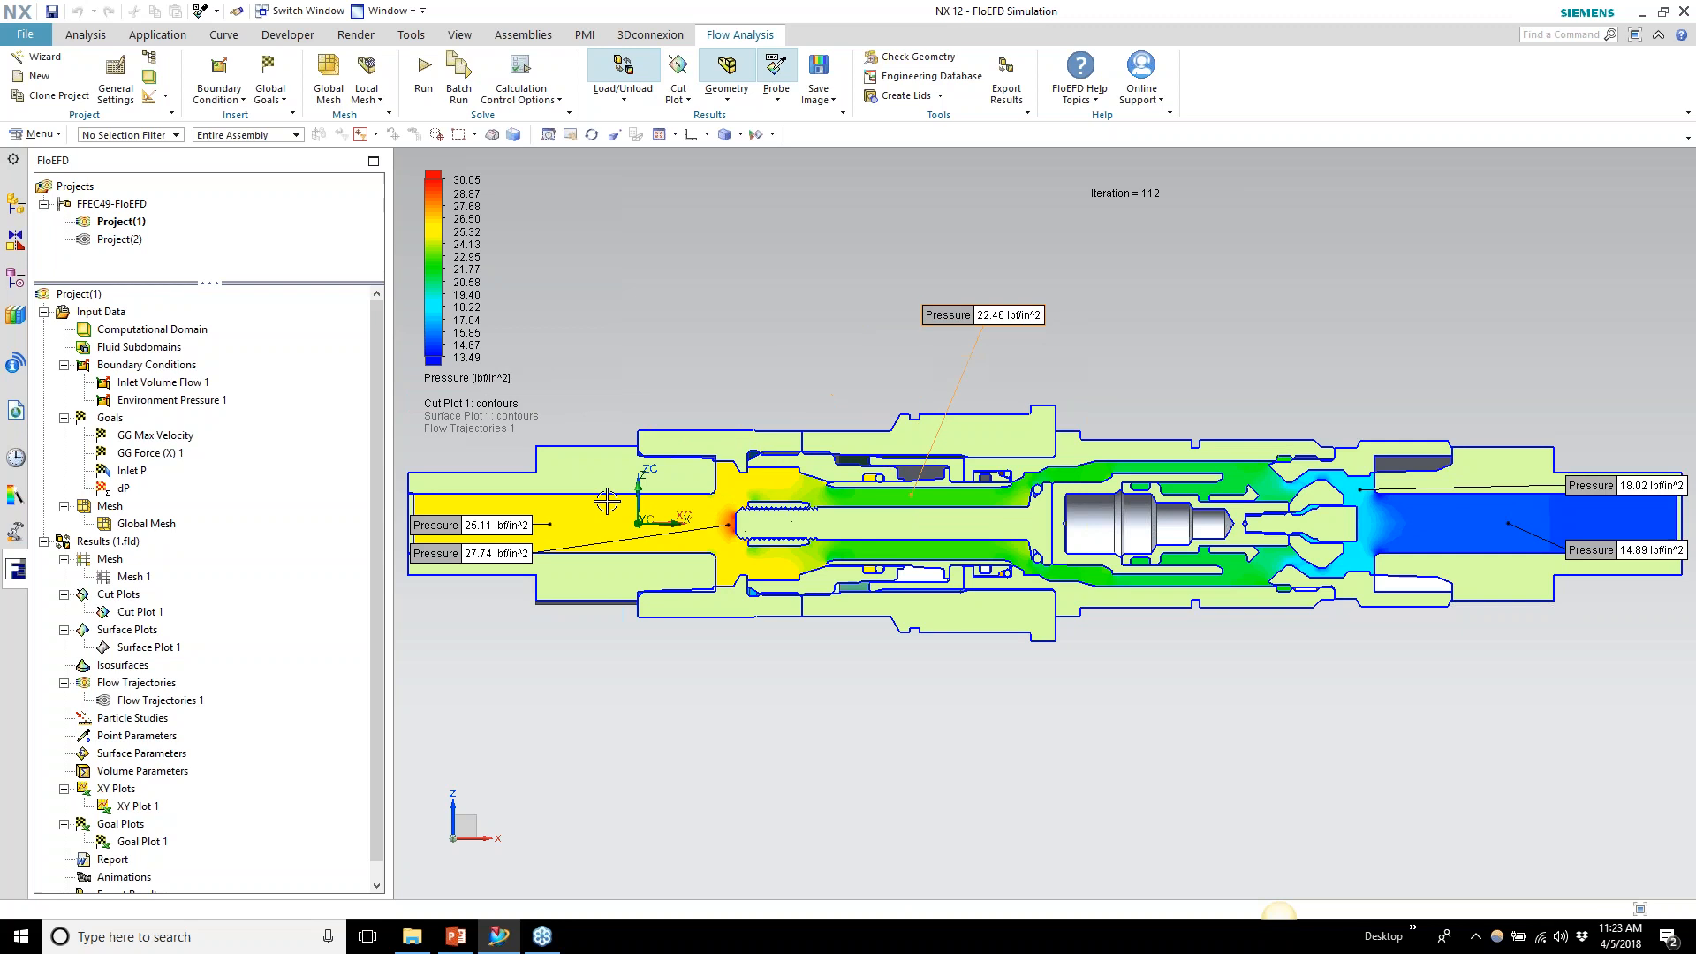
left_click_drag(491, 553, 747, 306)
left_click(510, 519)
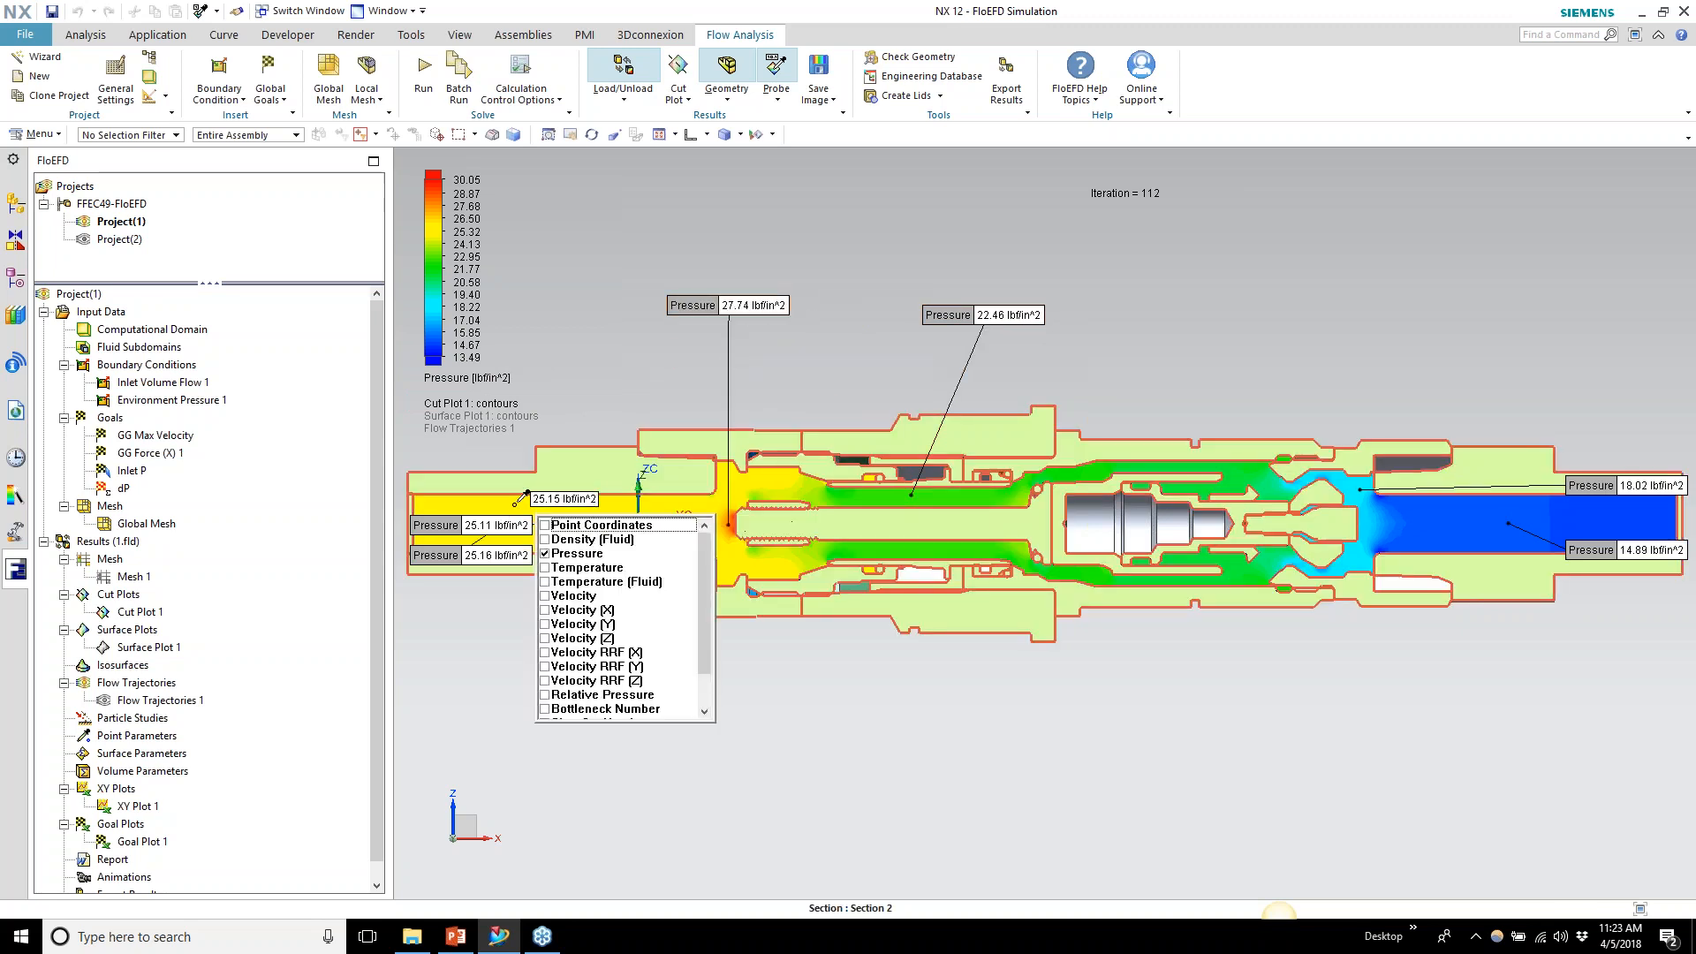
left_click(728, 668)
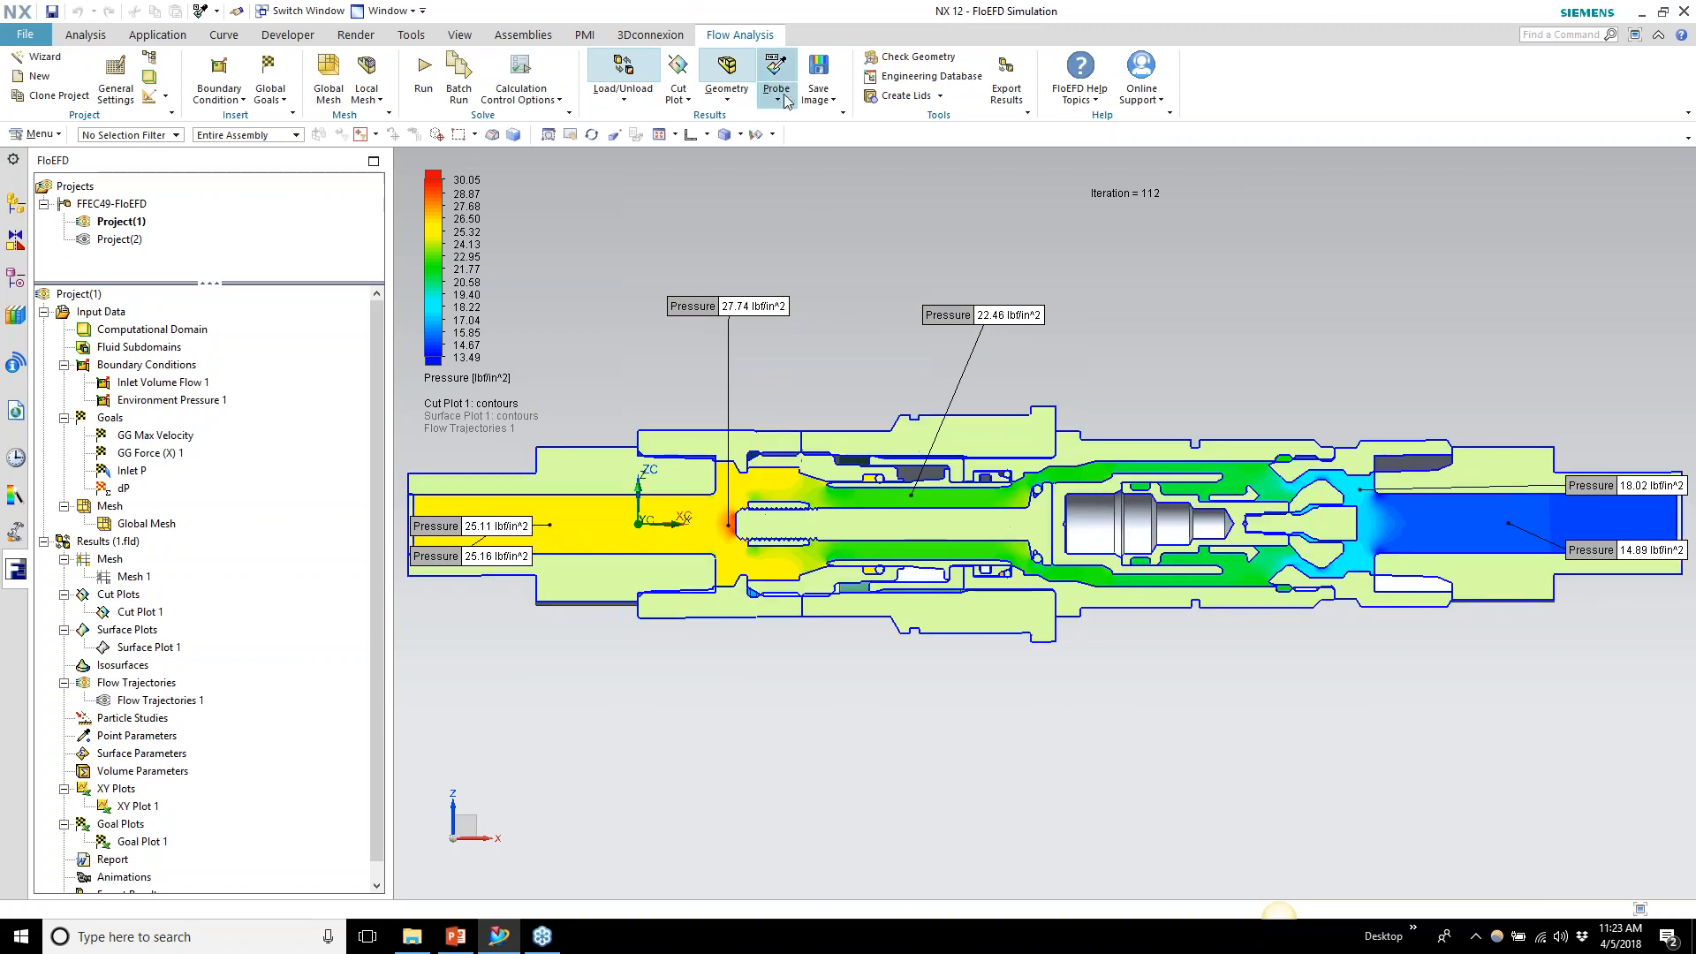
left_click_drag(485, 526, 562, 288)
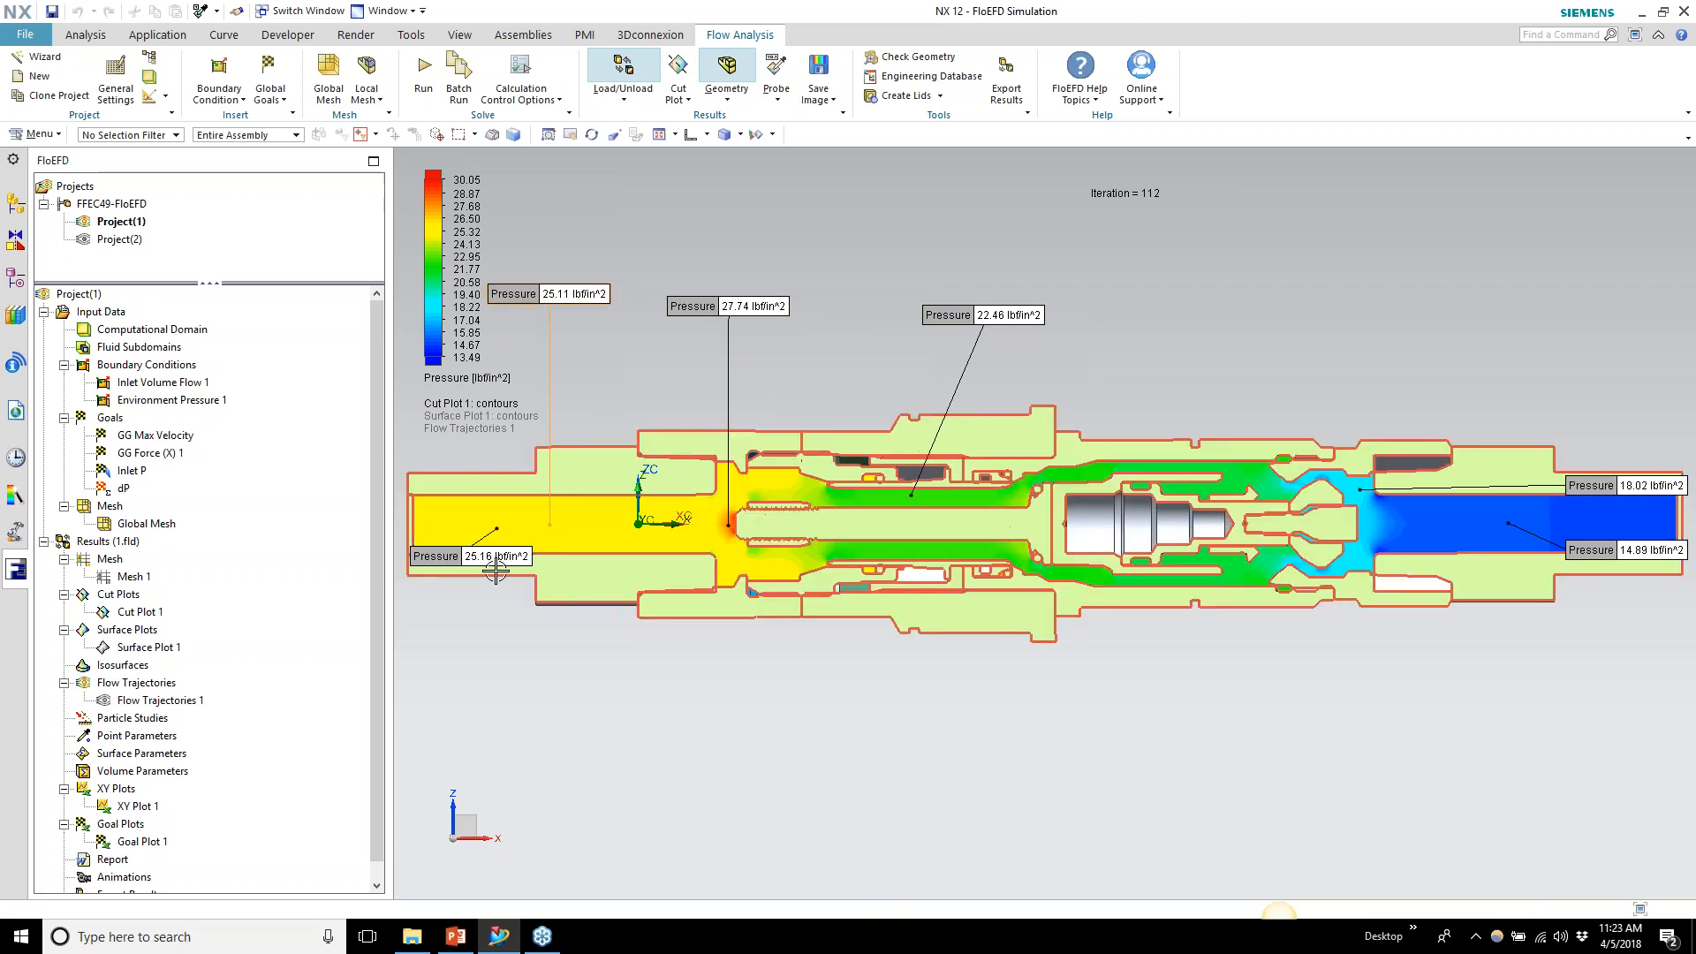
left_click_drag(497, 557, 493, 631)
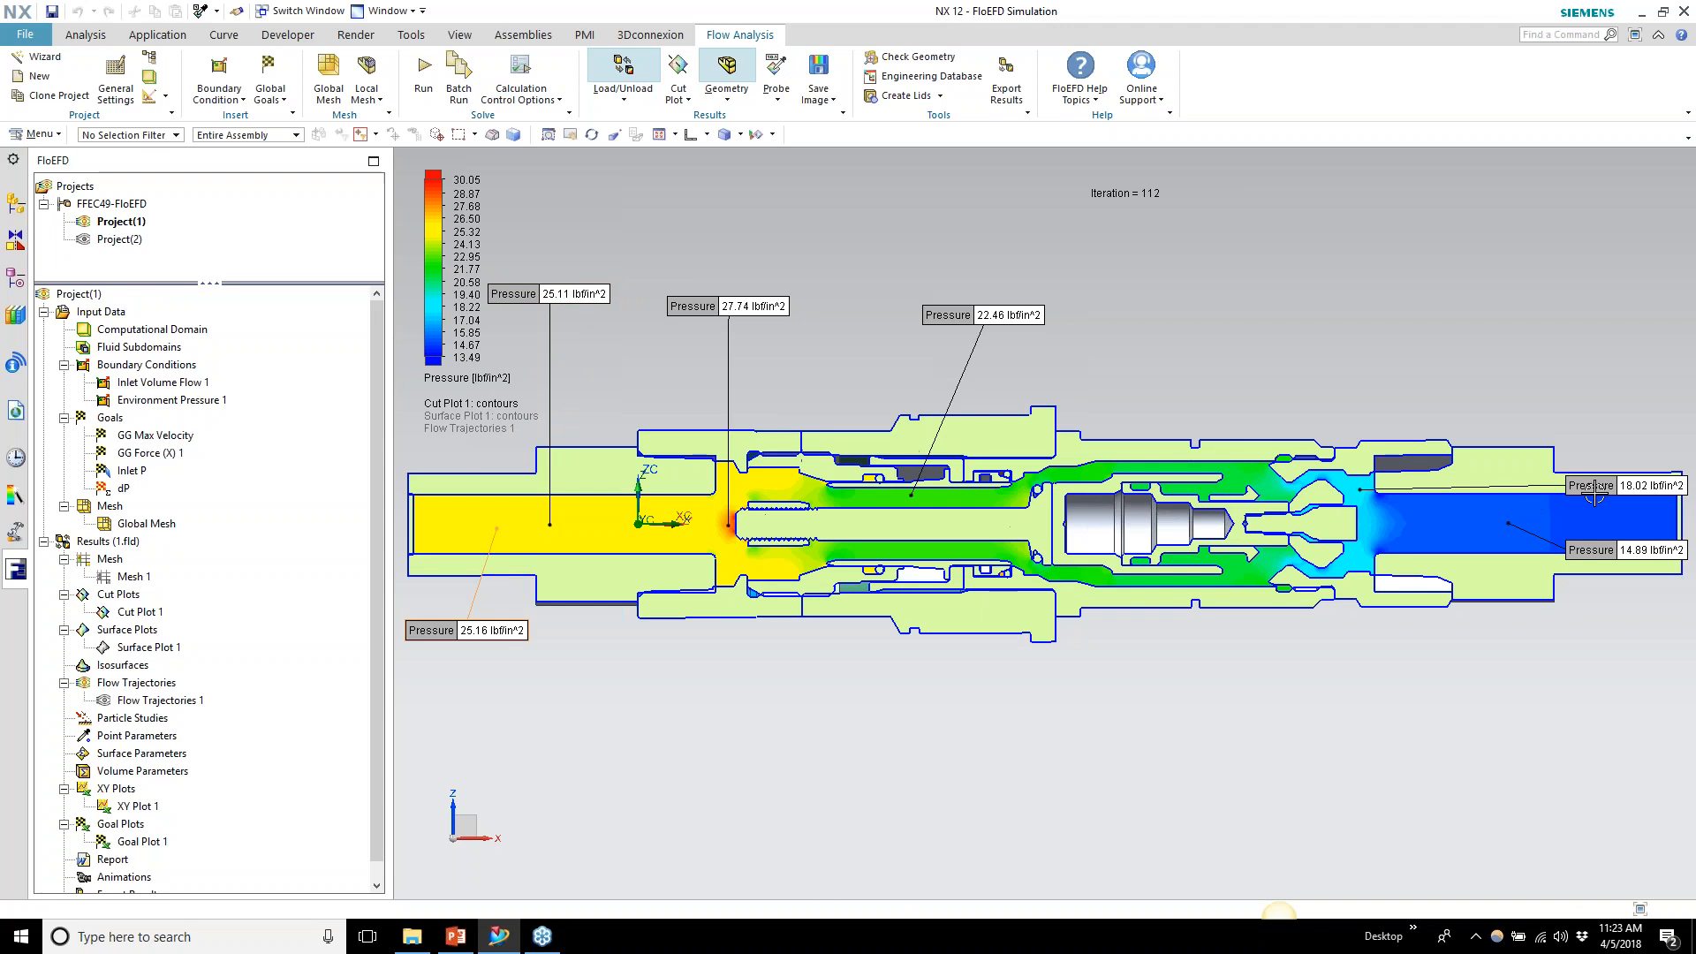
left_click_drag(1644, 552, 1449, 336)
left_click_drag(1603, 484, 1250, 293)
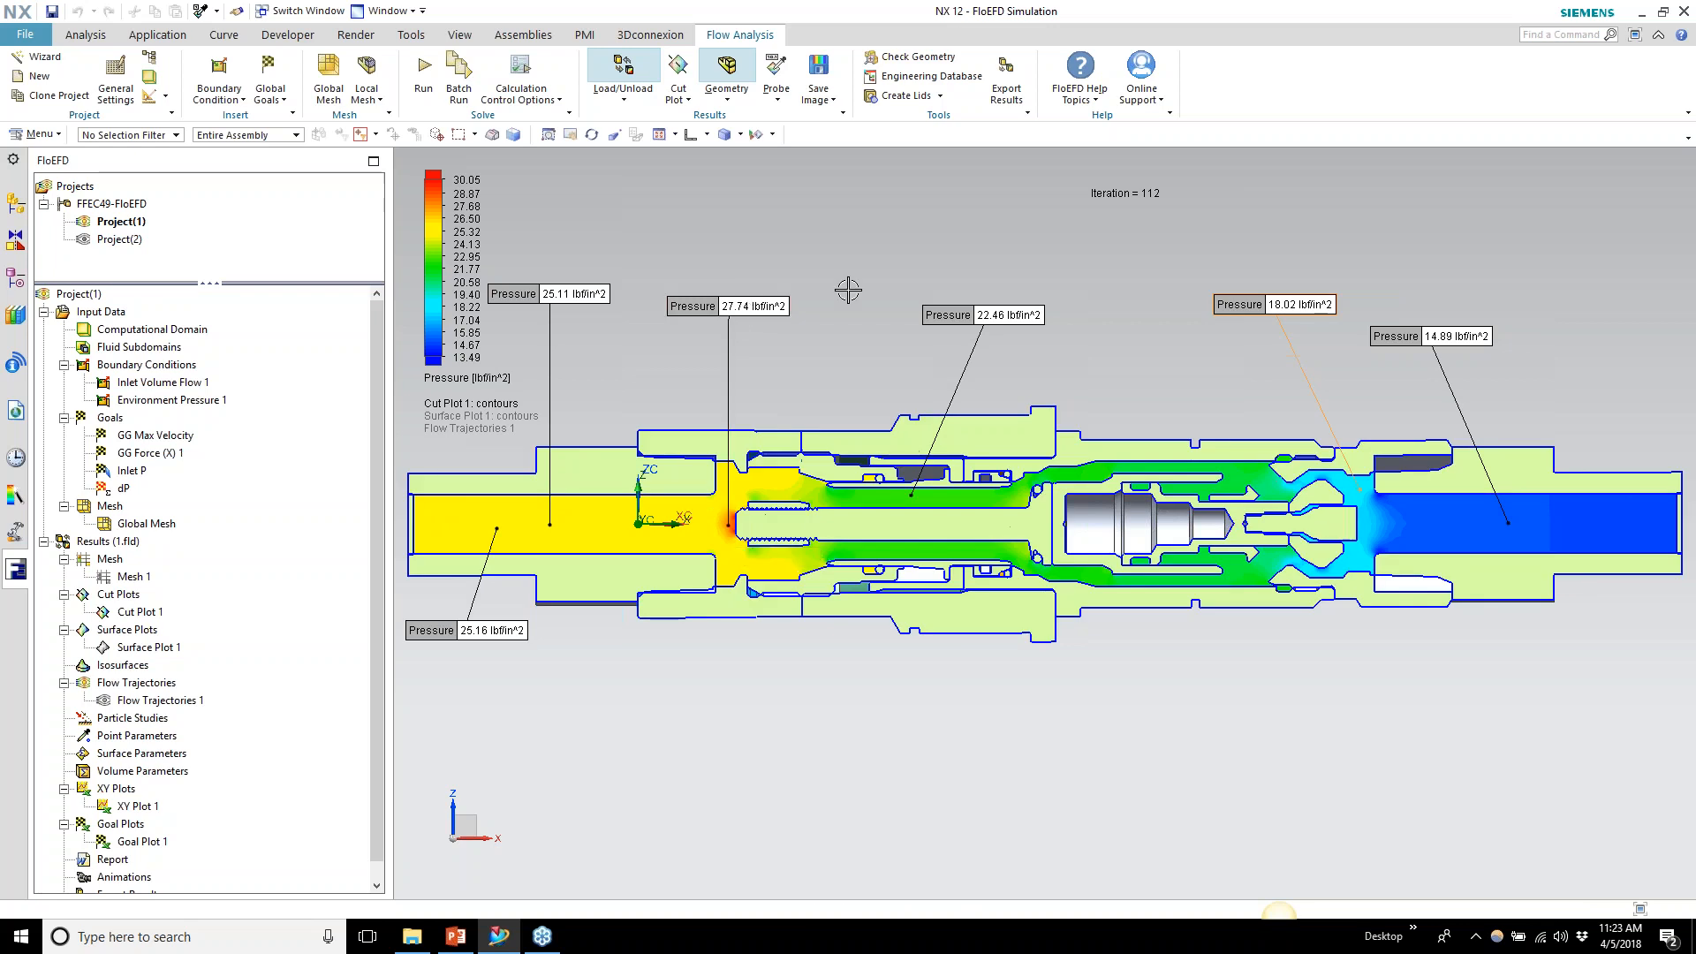
left_click_drag(1000, 314, 941, 279)
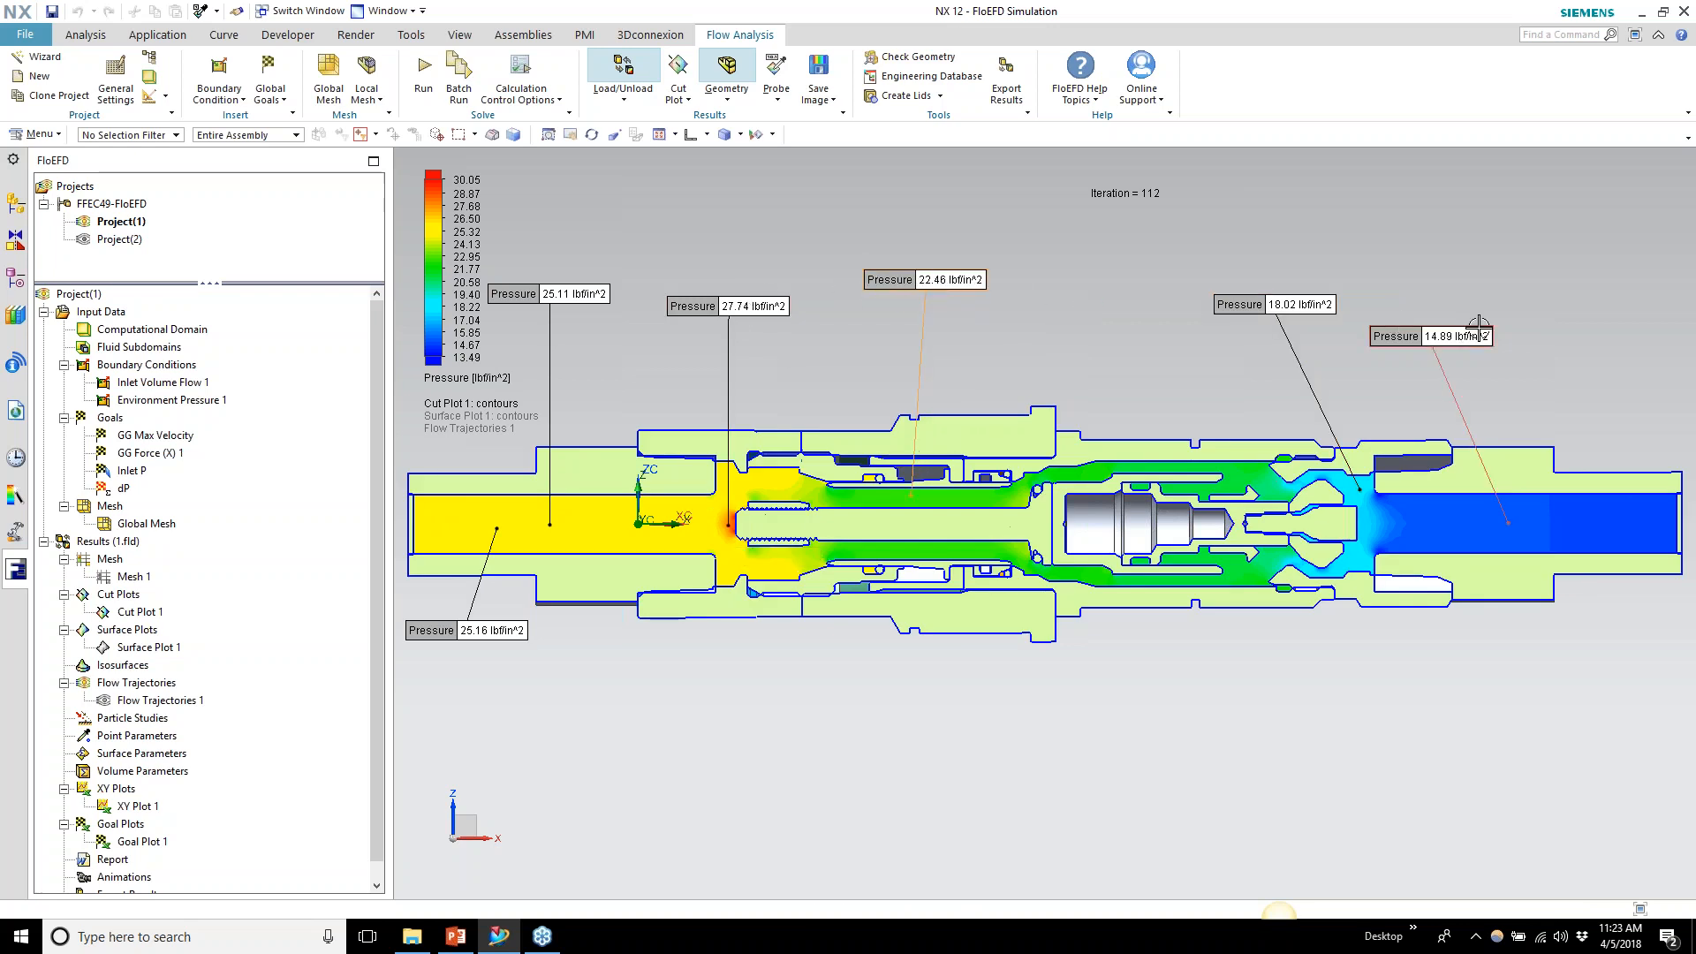
Delete all pressure probes and set the Cut Plot 1 legend parameter back to Velocity
left_click(776, 99)
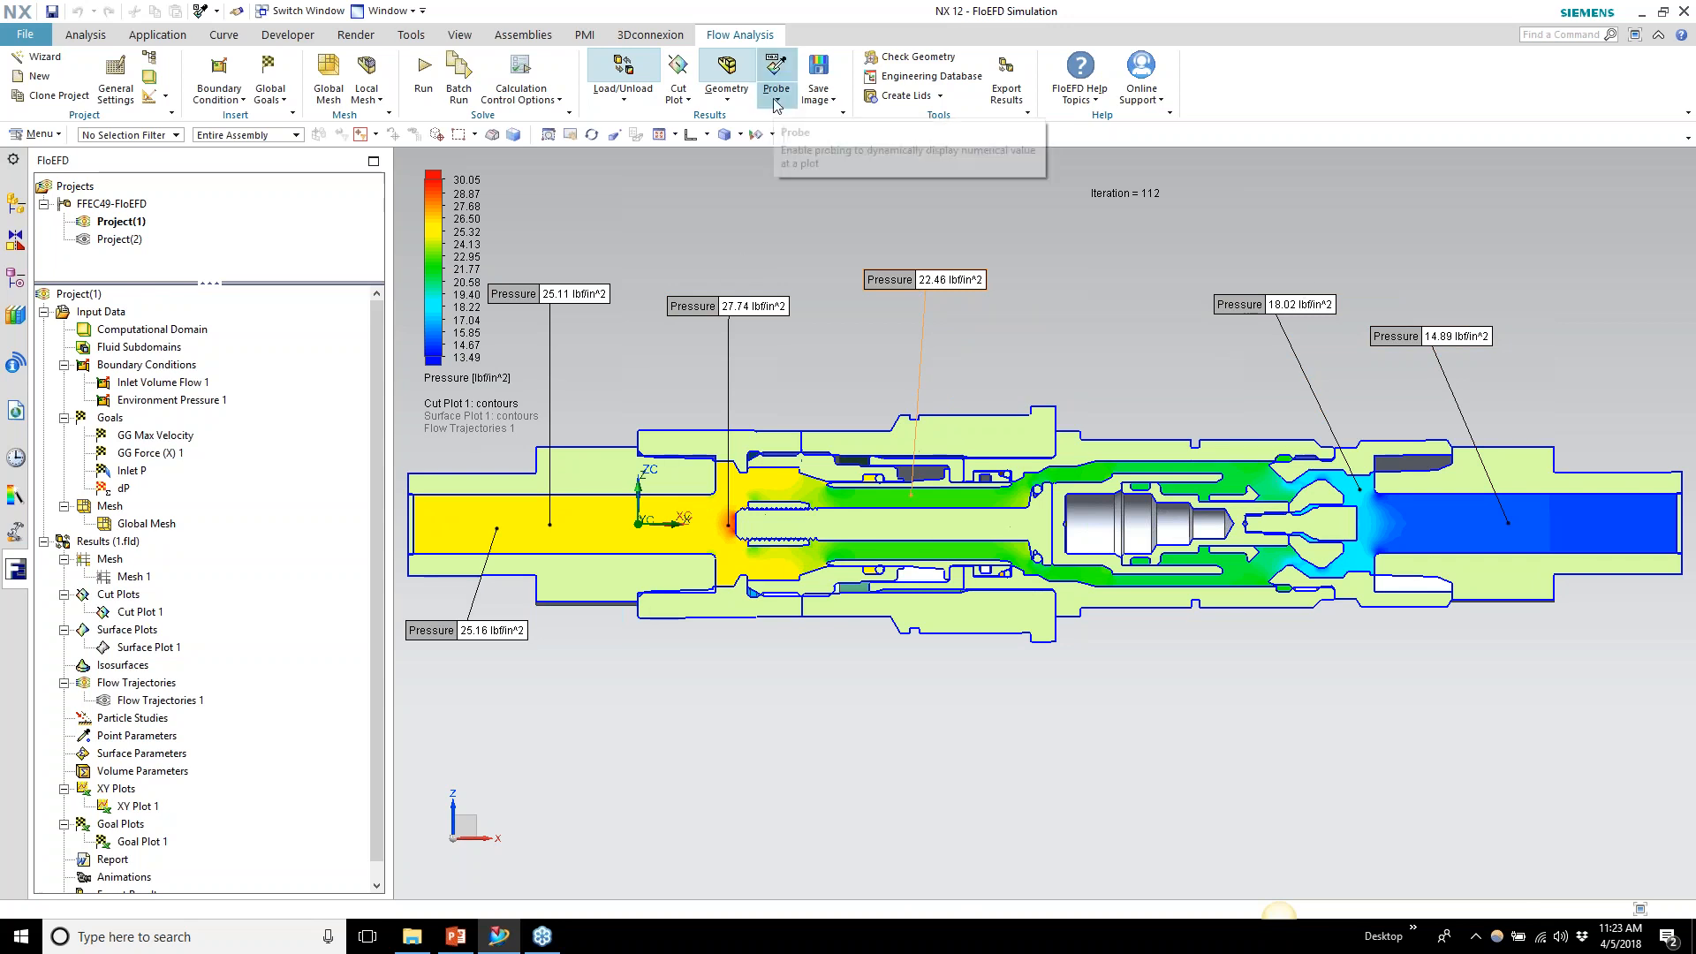
left_click(802, 166)
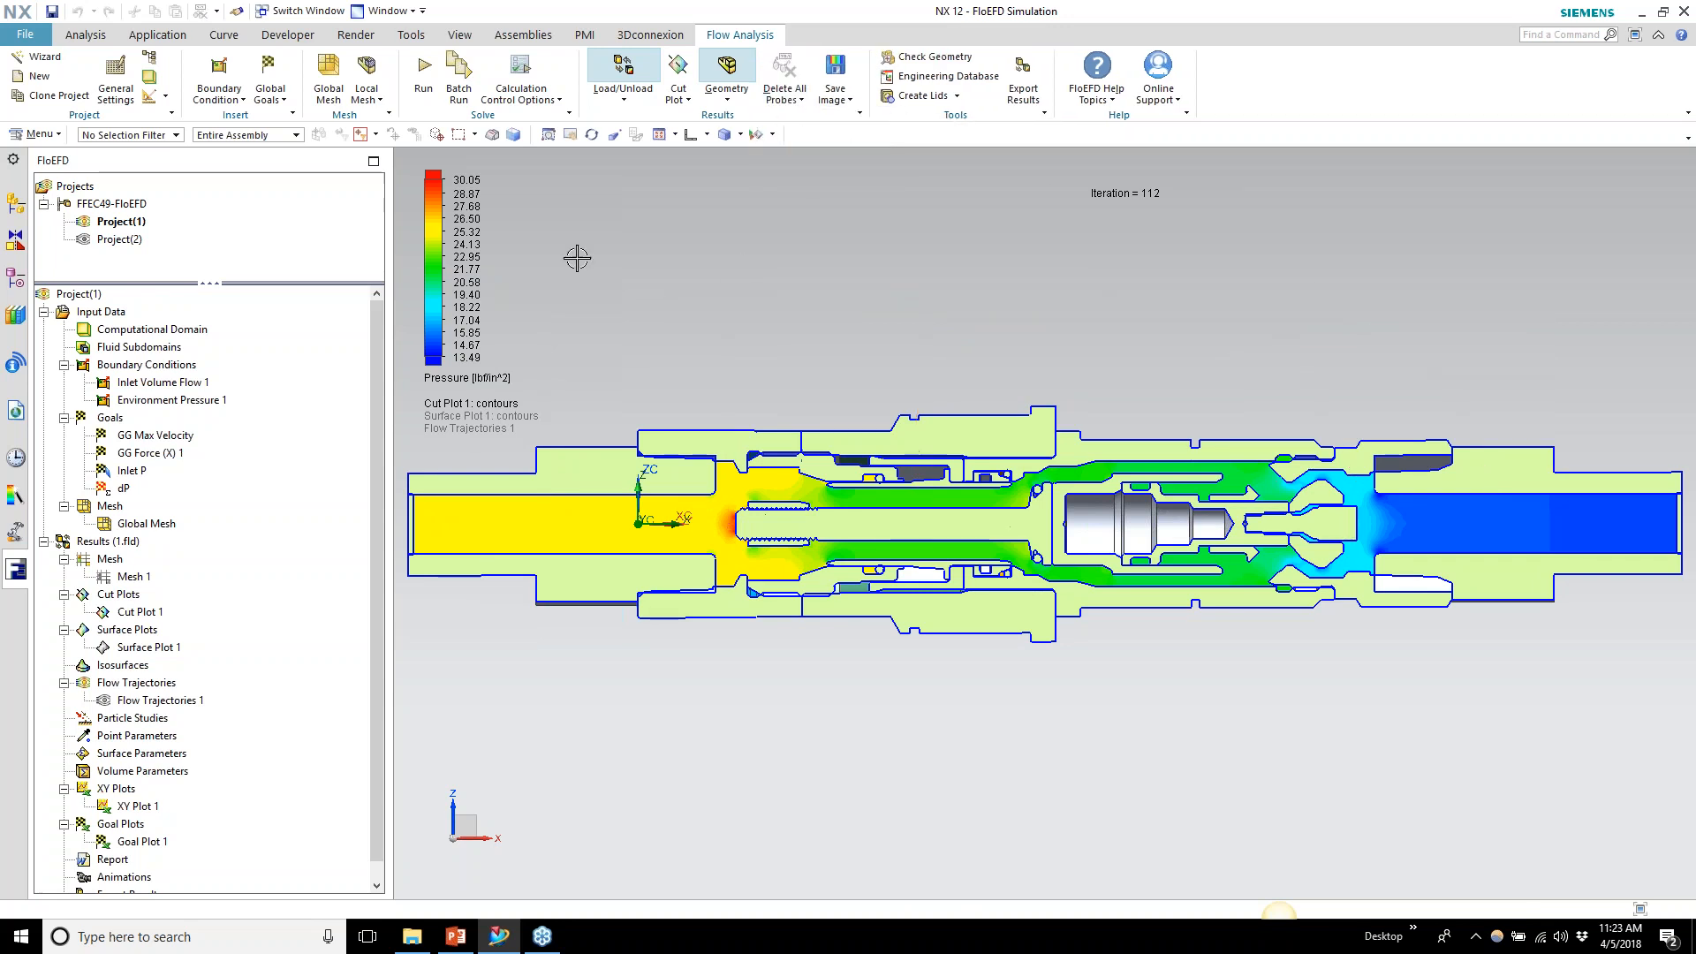
left_click(488, 378)
left_click(459, 452)
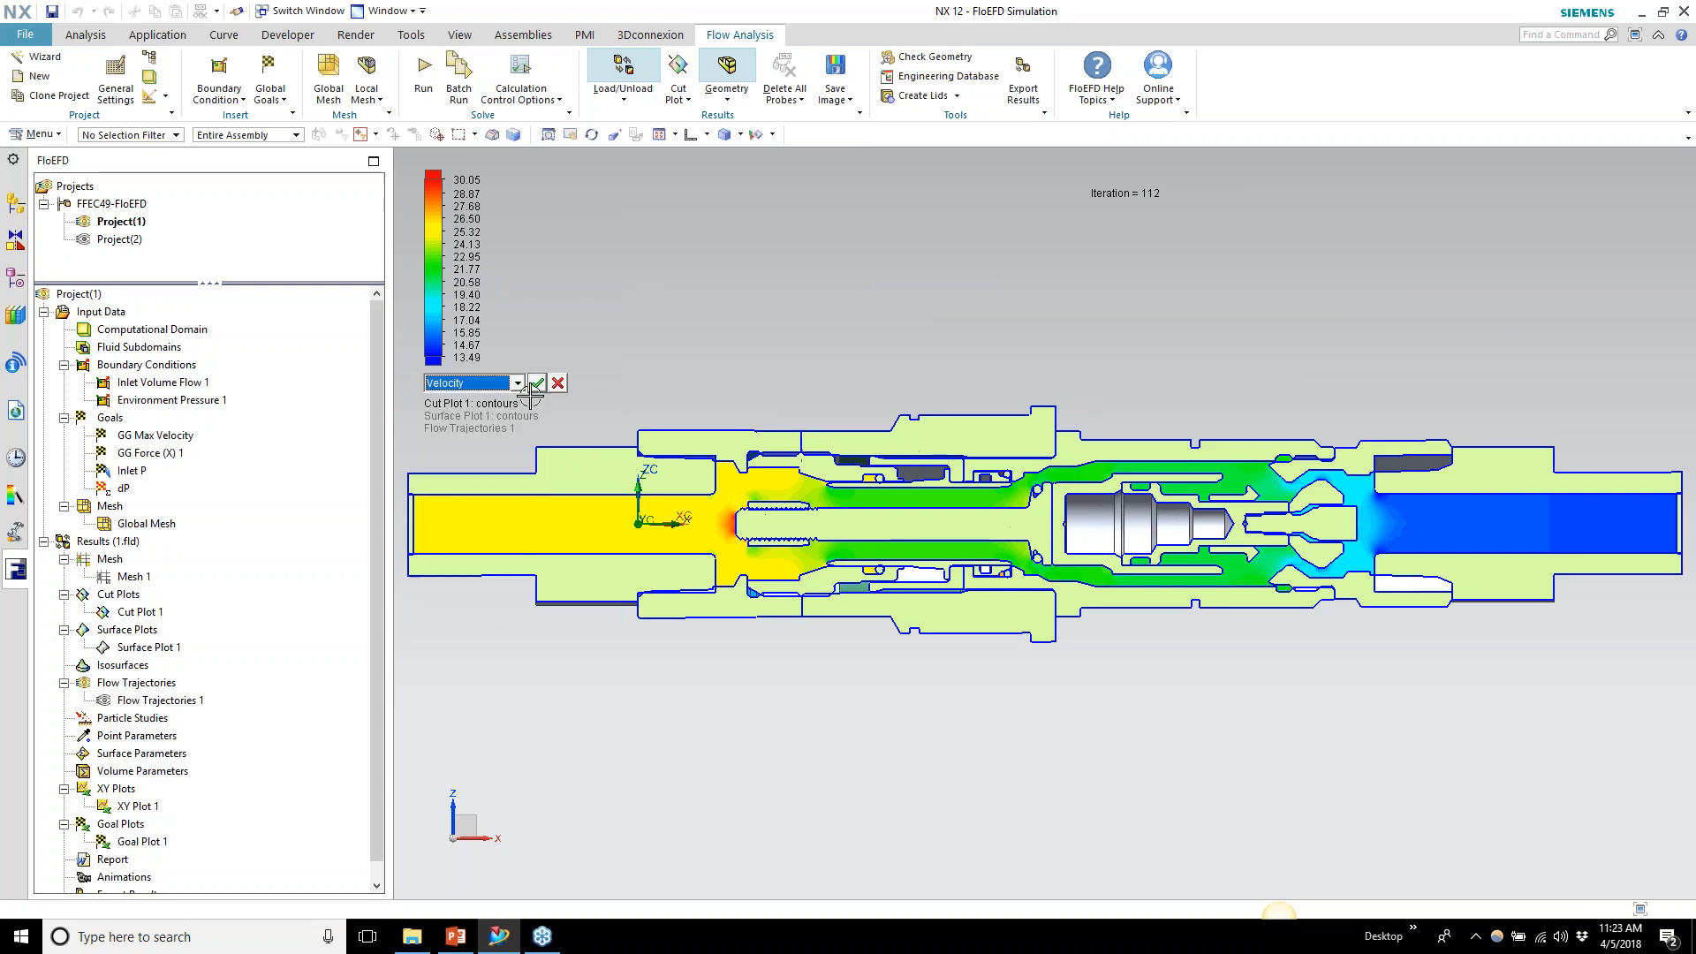
left_click(537, 384)
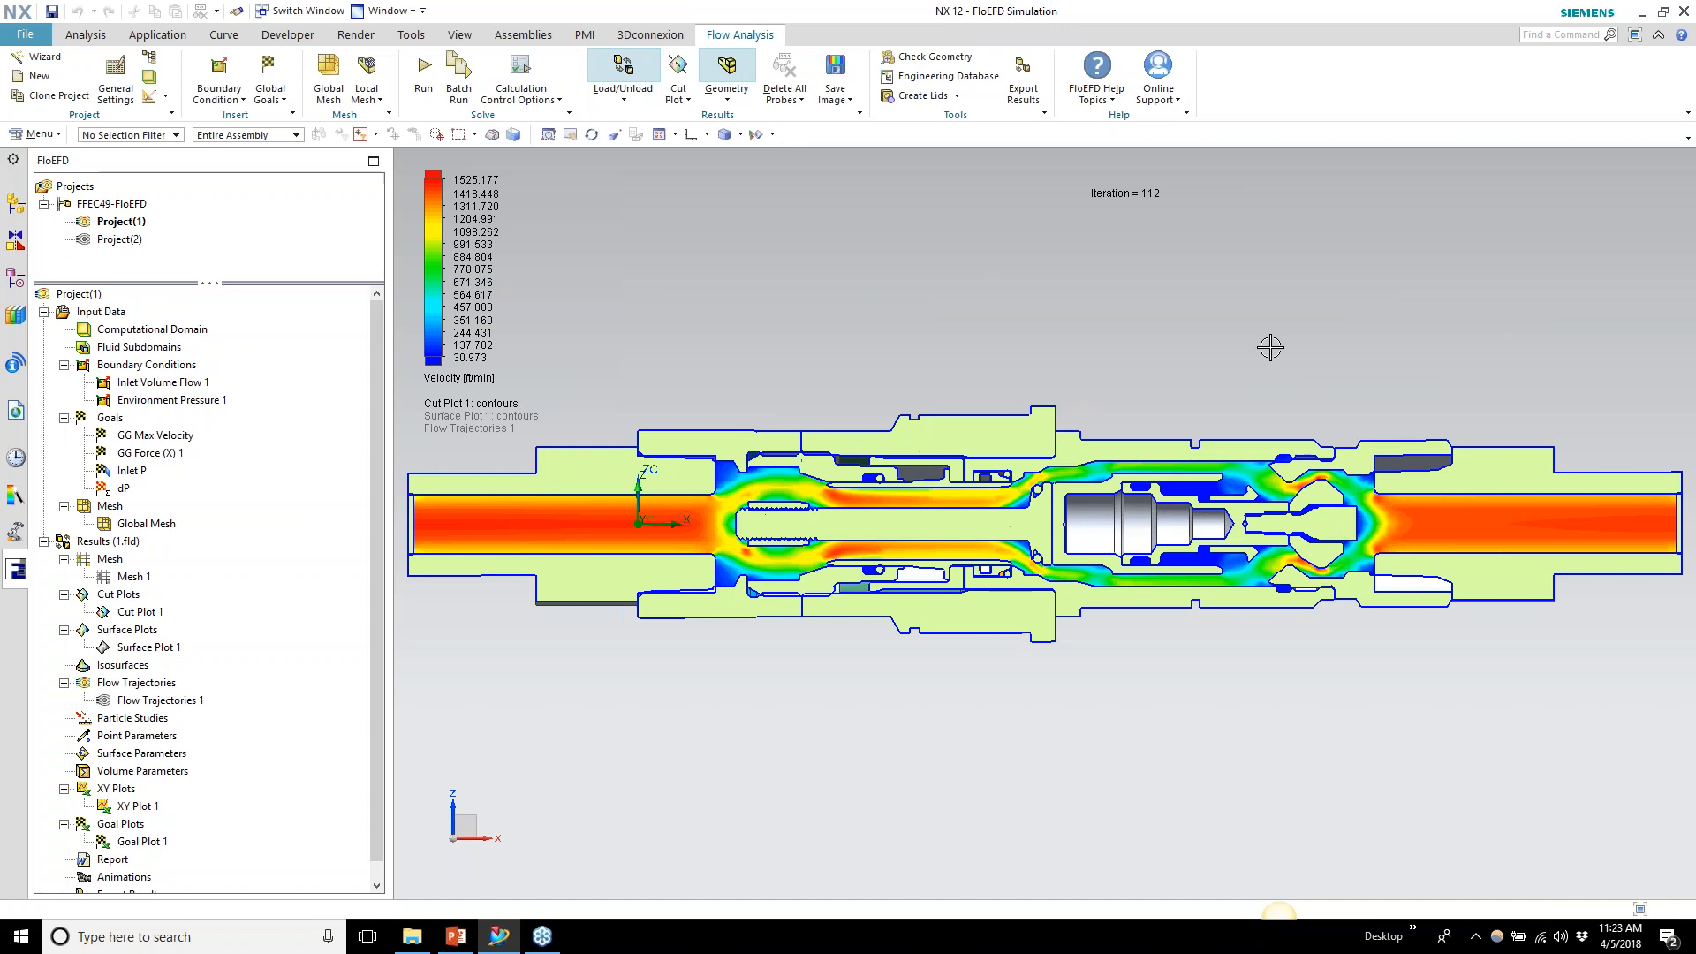
Examine the velocity contours along the flow path, from the inlet chamber through the annular passage to the outlet throat
scroll(1270, 347, "up", 6)
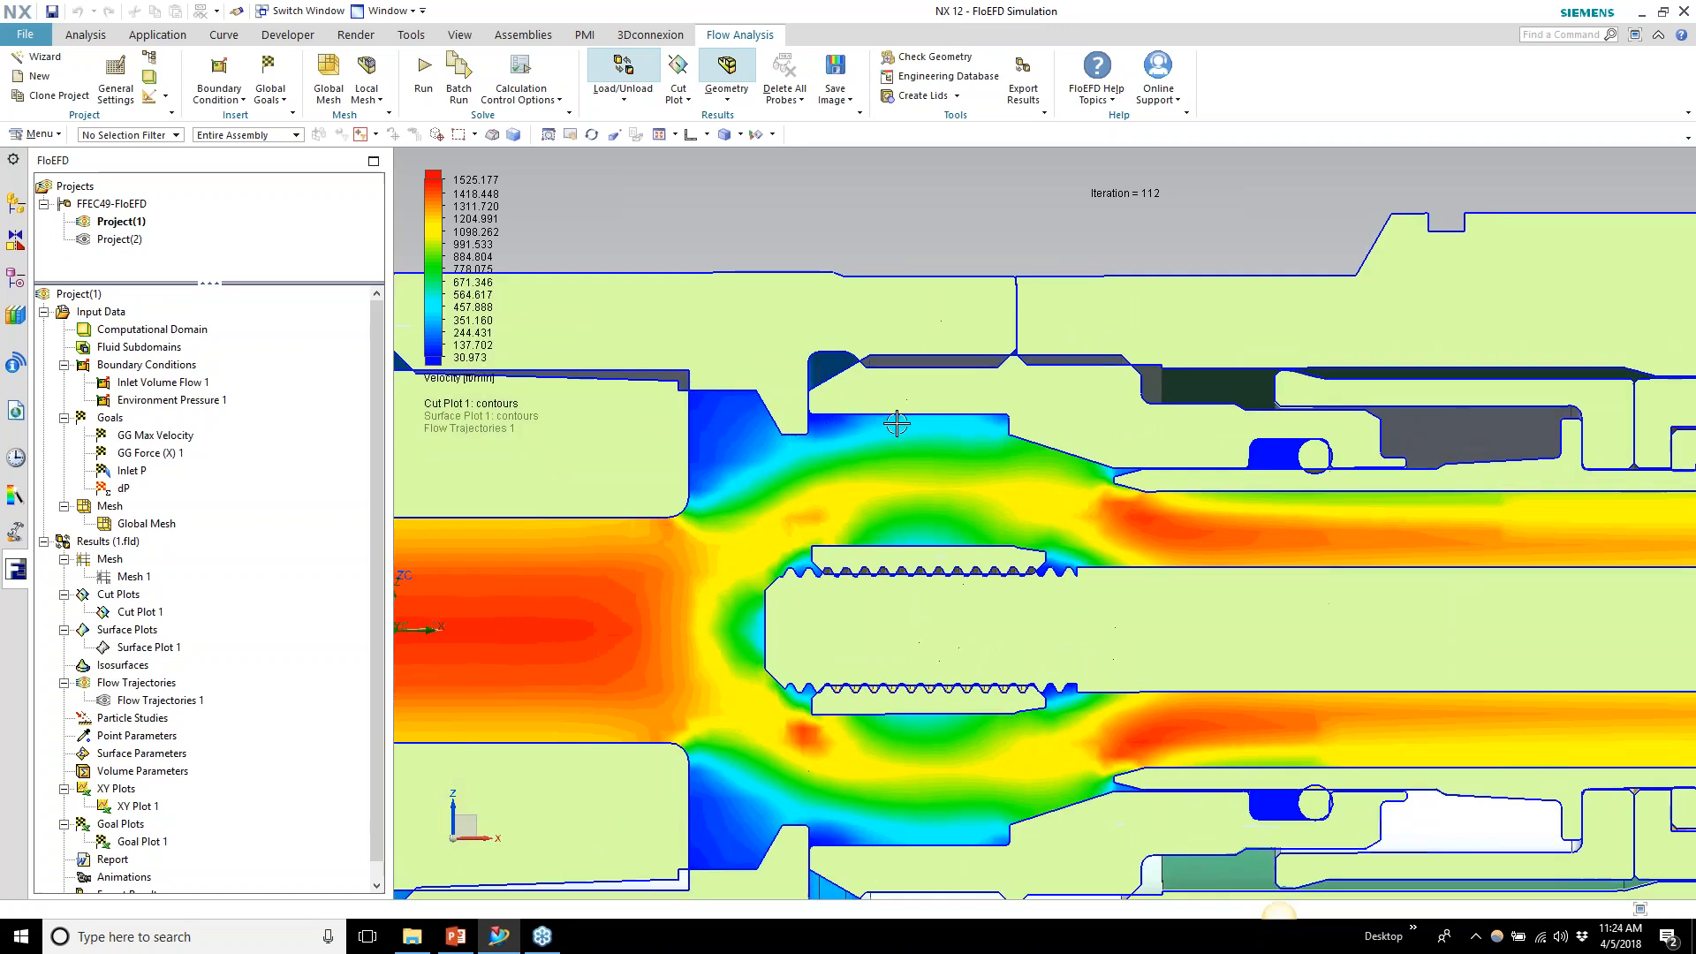
middle_click_drag(1025, 484, 971, 486, "shift")
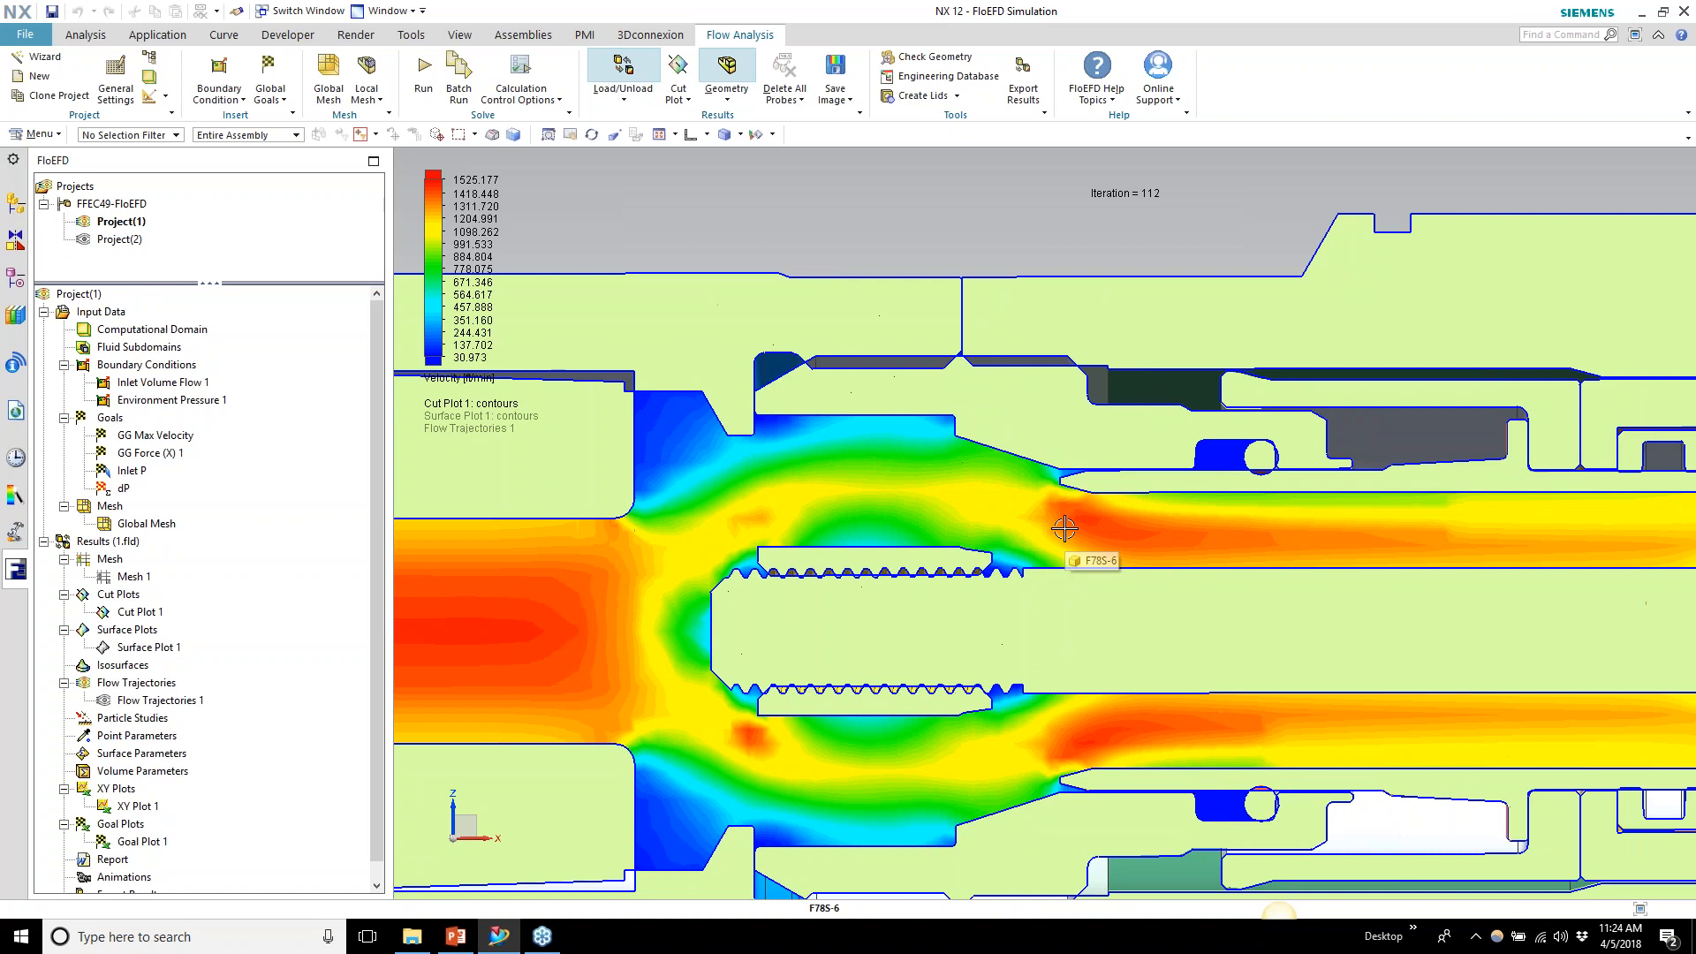
scroll(1063, 528, "right", 3)
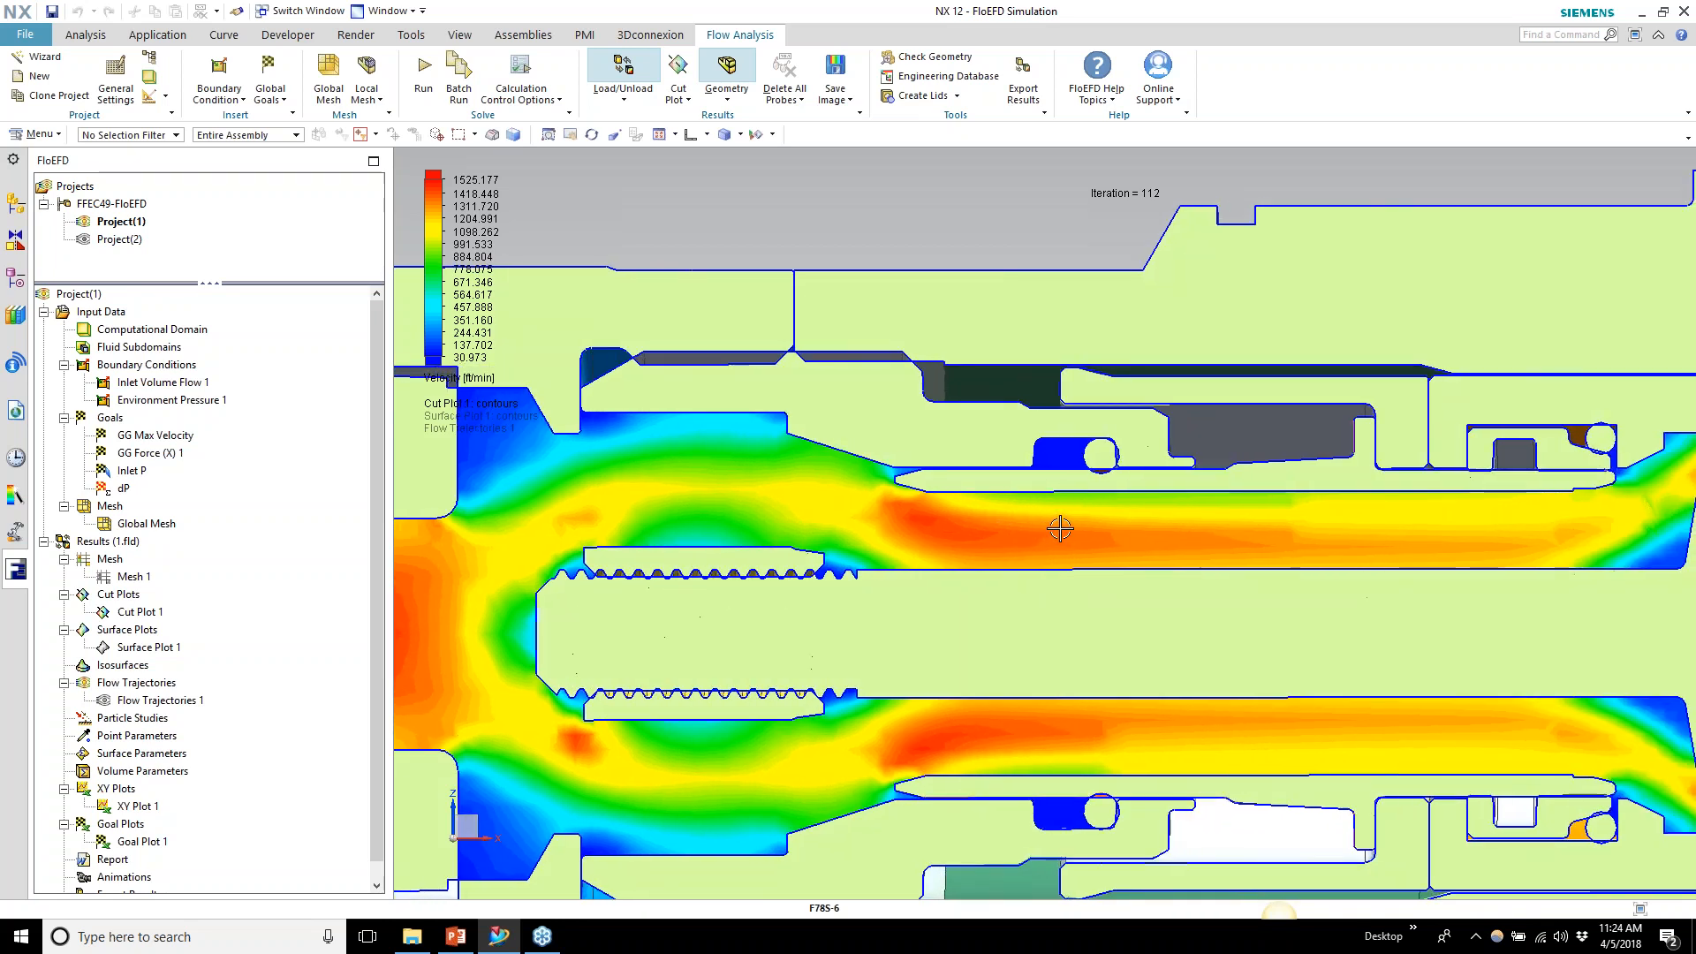
scroll(1059, 528, "right", 5)
scroll(1060, 528, "right", 10)
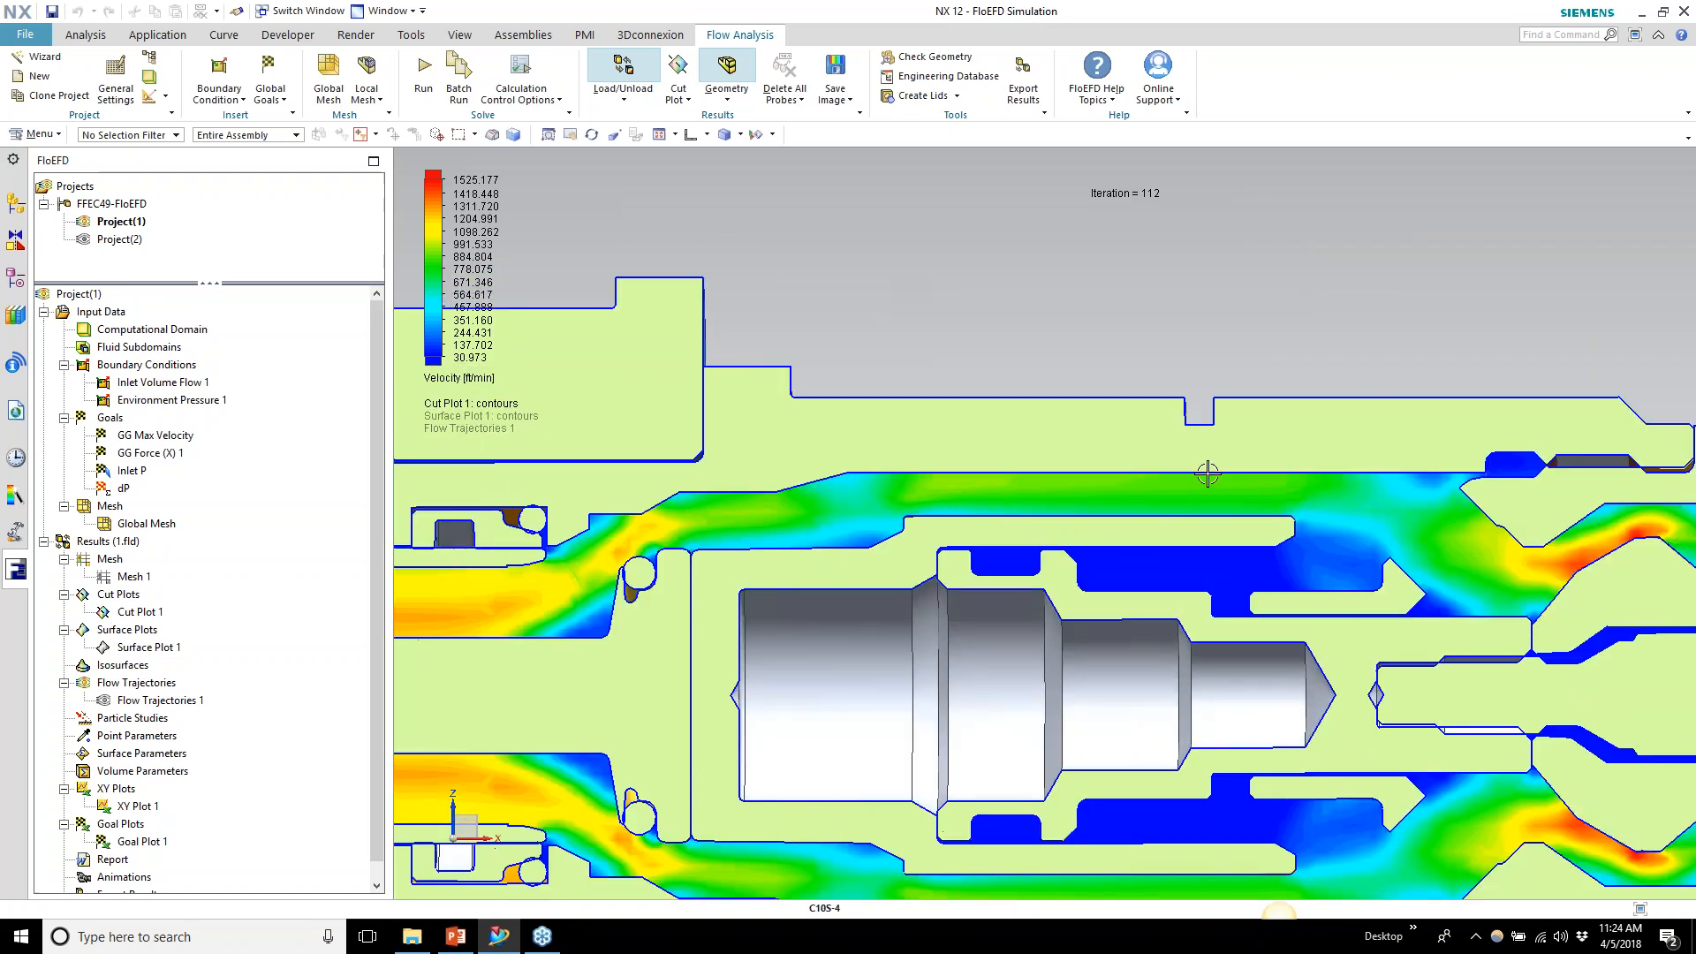
scroll(1325, 528, "up", 3)
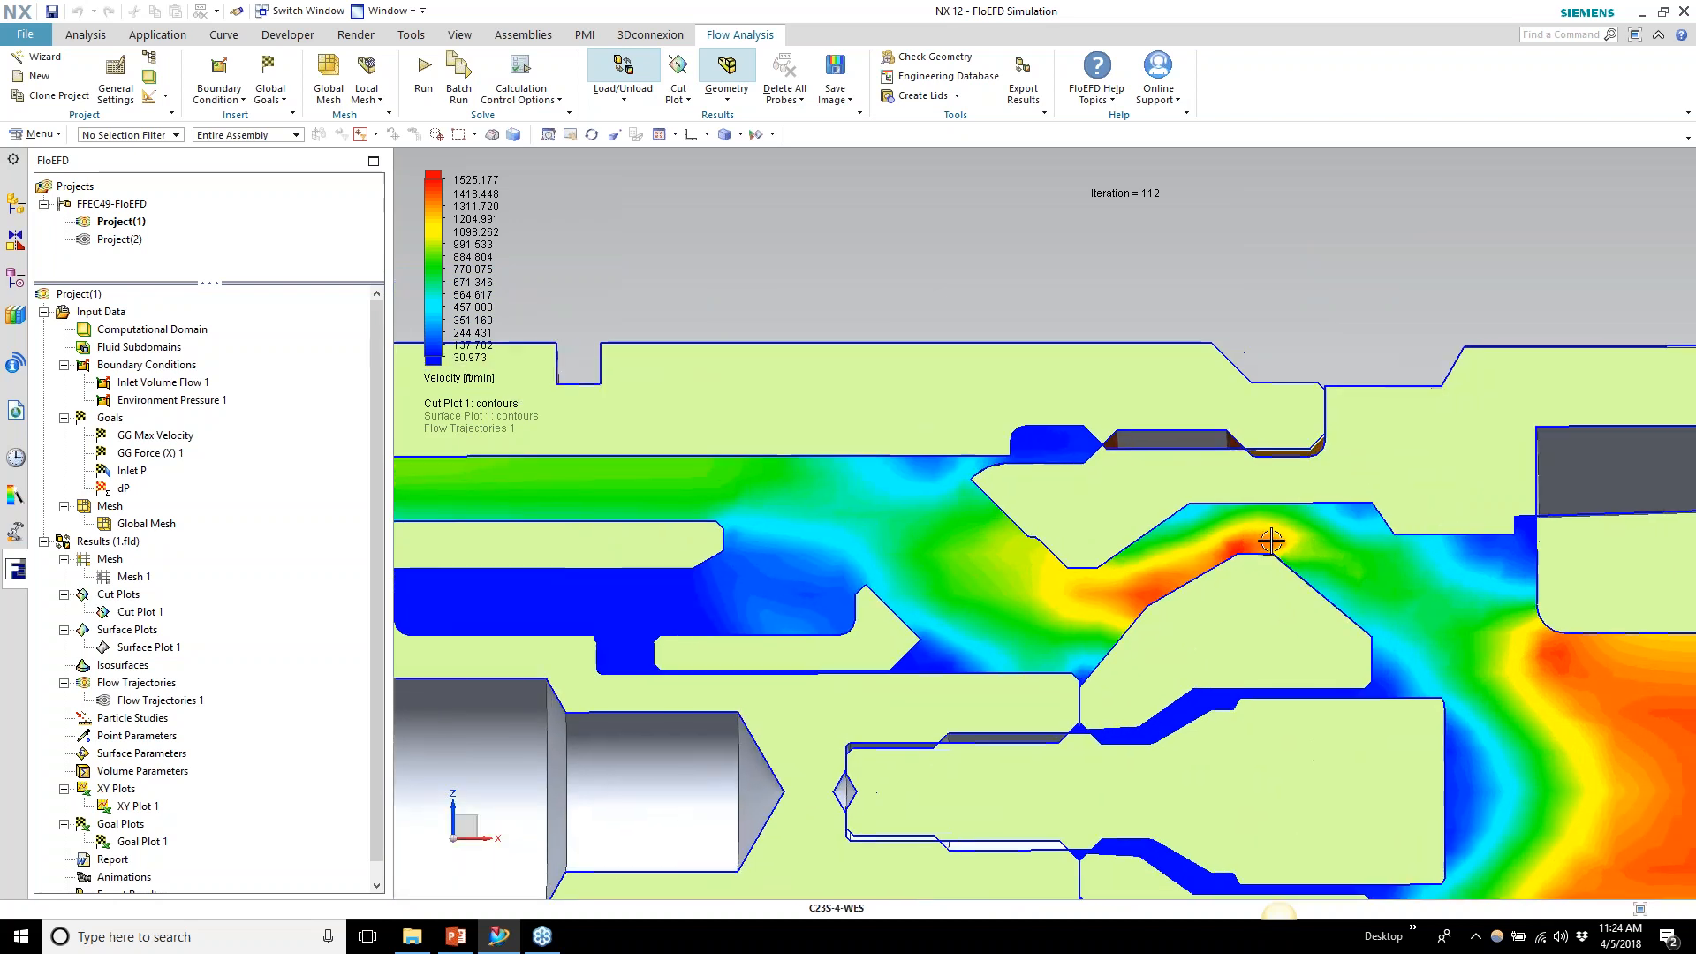
scroll(1271, 541, "down", 2)
scroll(1271, 540, "down", 5)
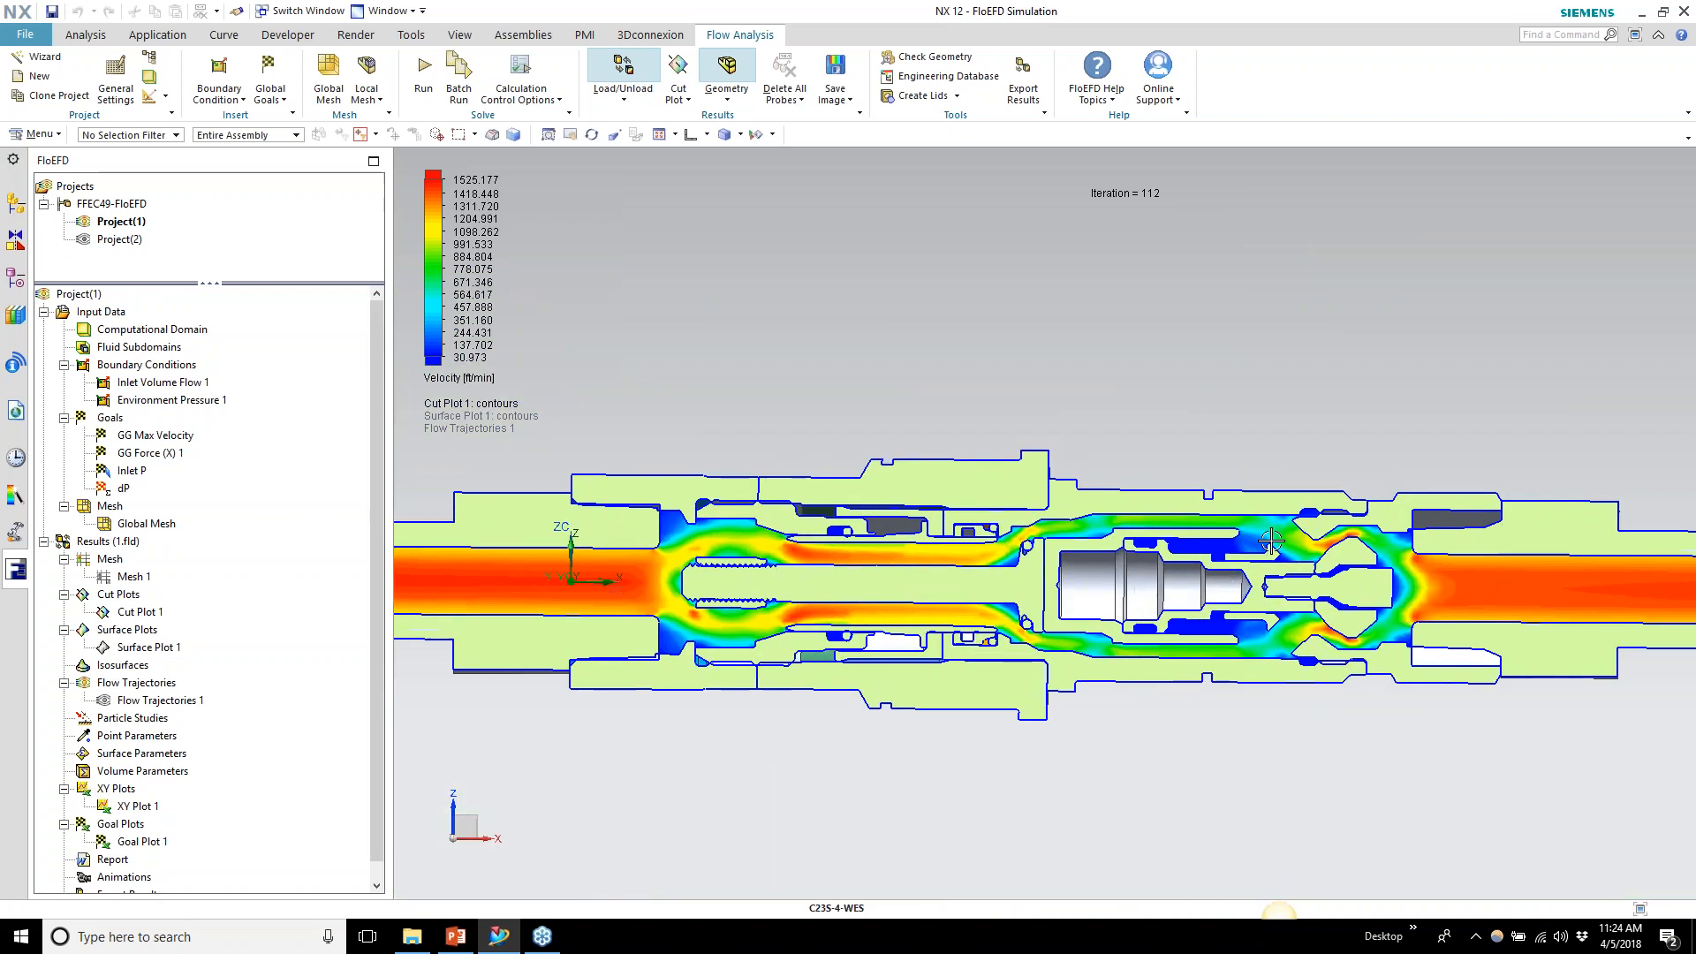
scroll(1270, 541, "left", 1)
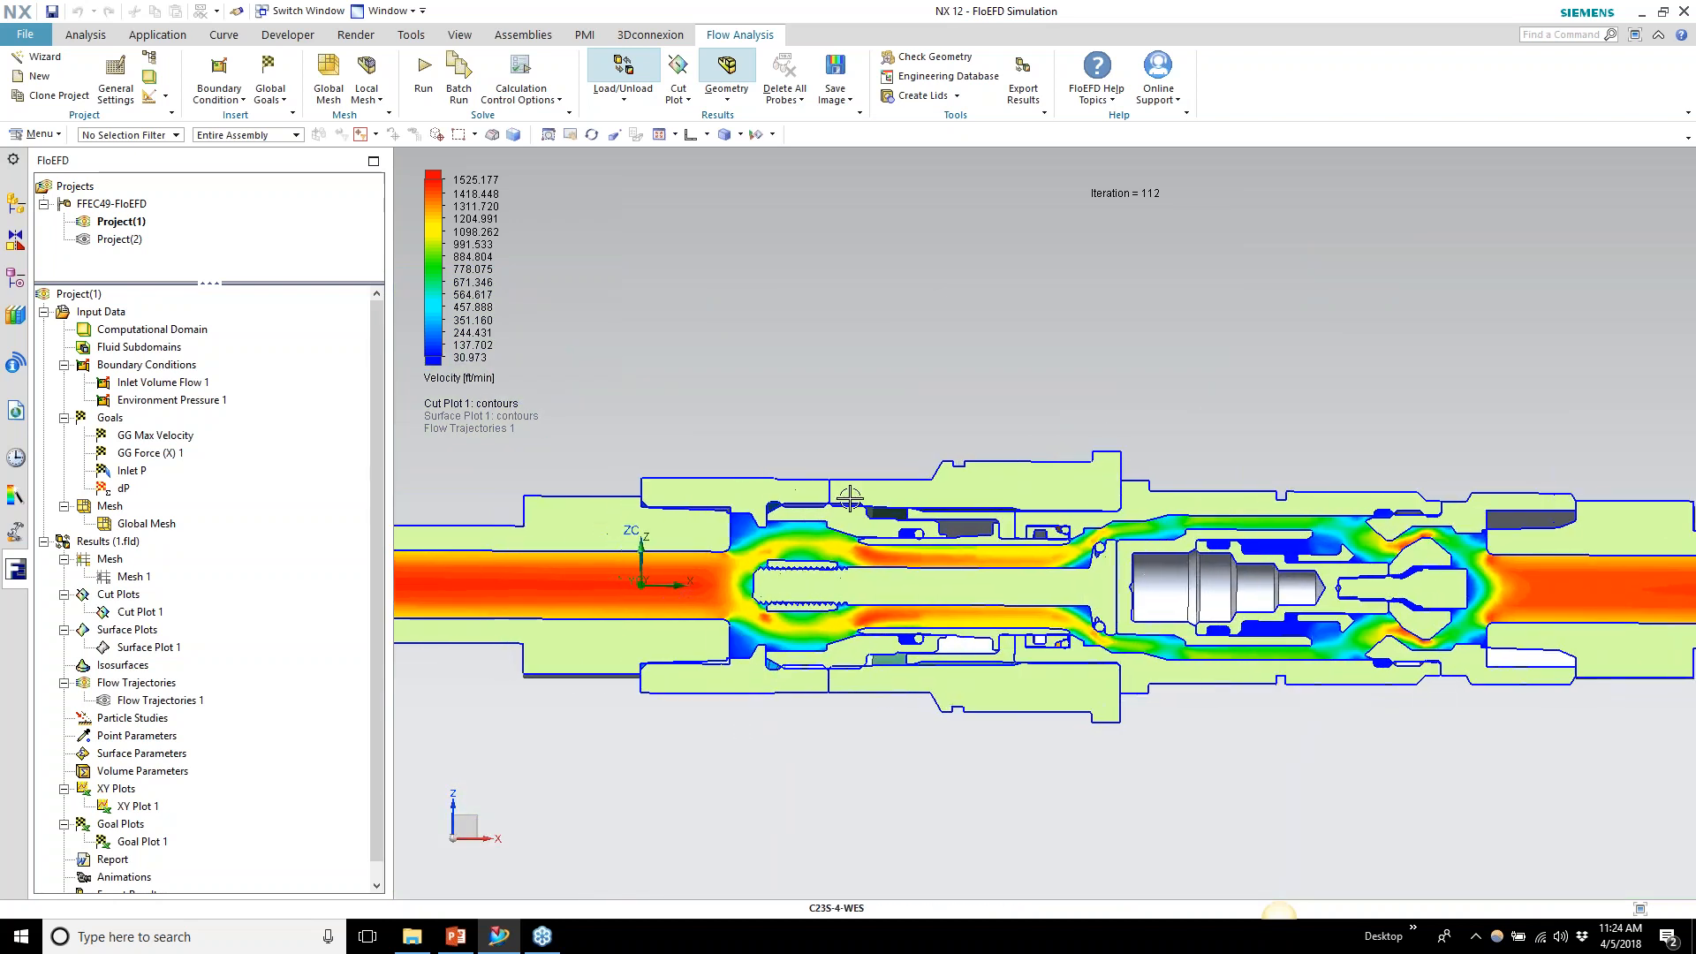
scroll(610, 570, "down", 1)
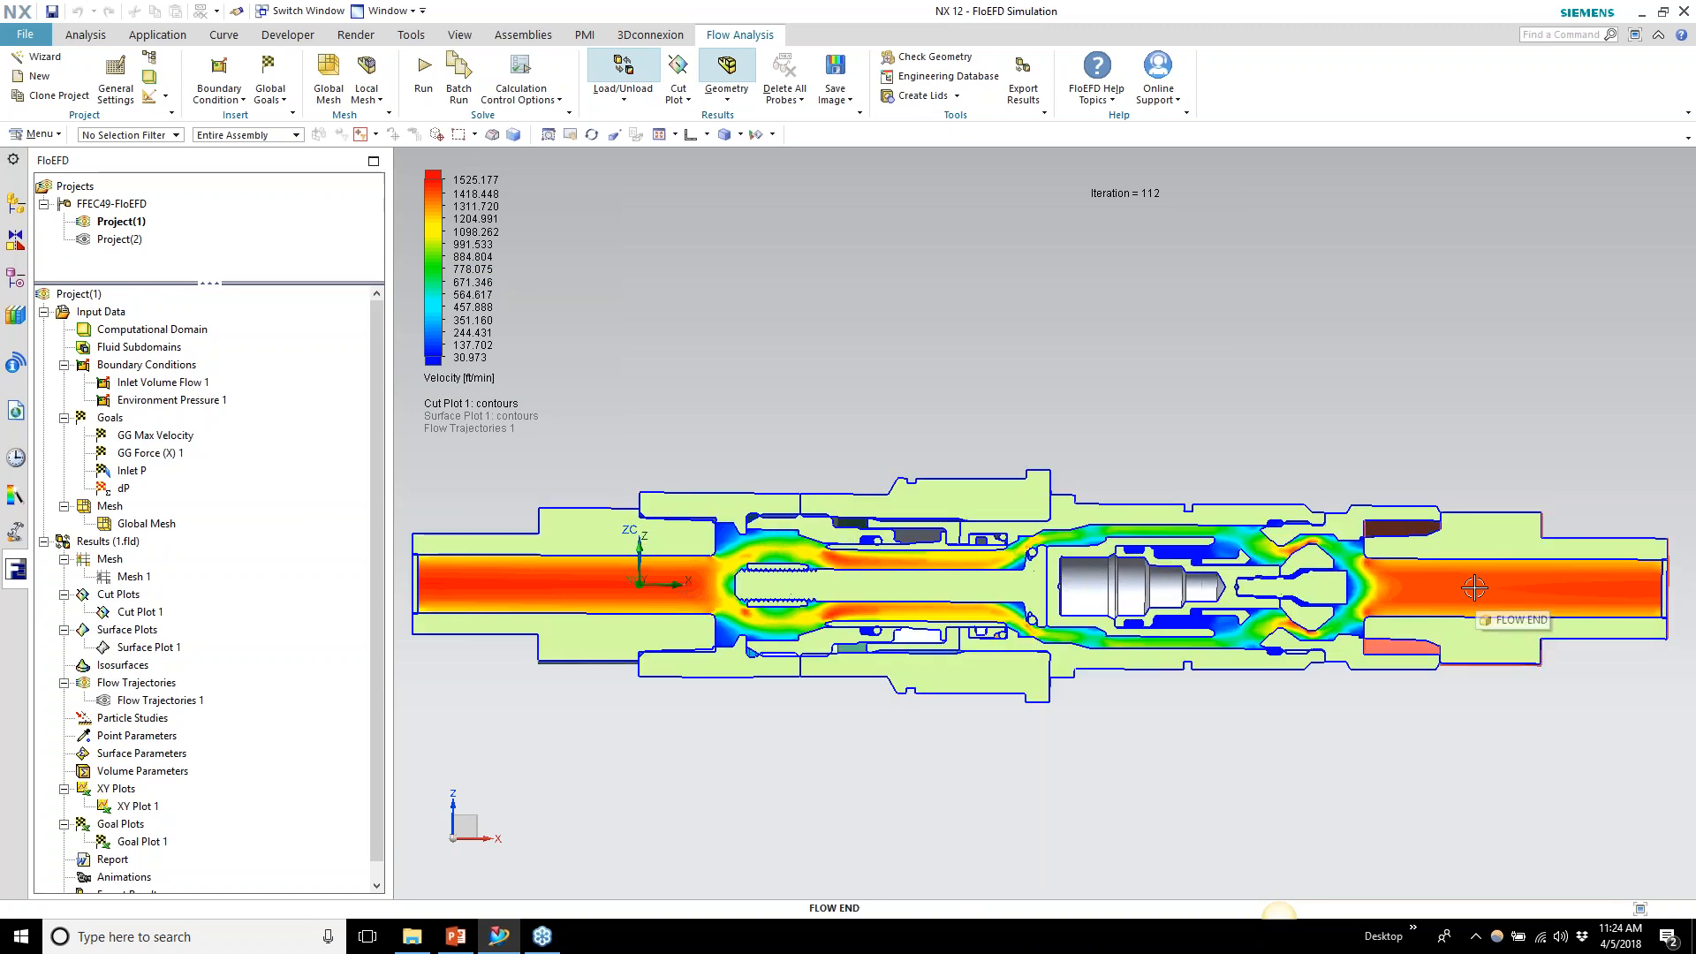
scroll(1474, 587, "down", 1)
Play the Cut Plot 1 sweep through the valve in an angled view, stop it, and play it once more
middle_click_drag(1474, 587, 1584, 725)
left_click(141, 612)
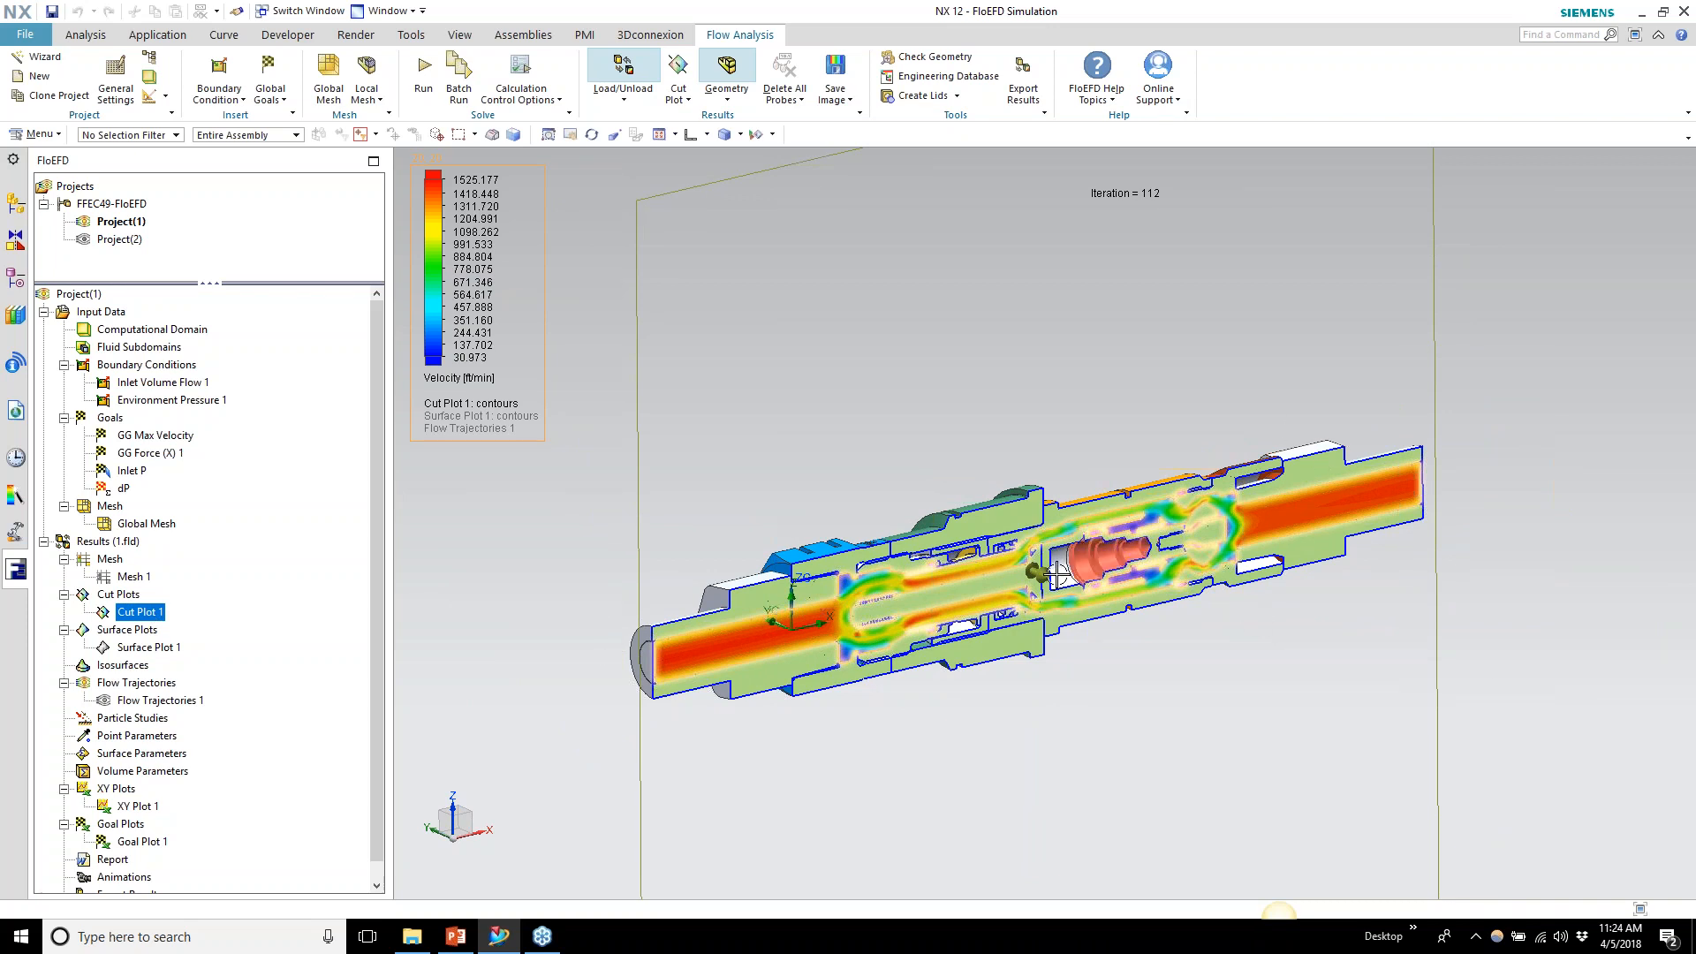
scroll(1056, 602, "up", 3)
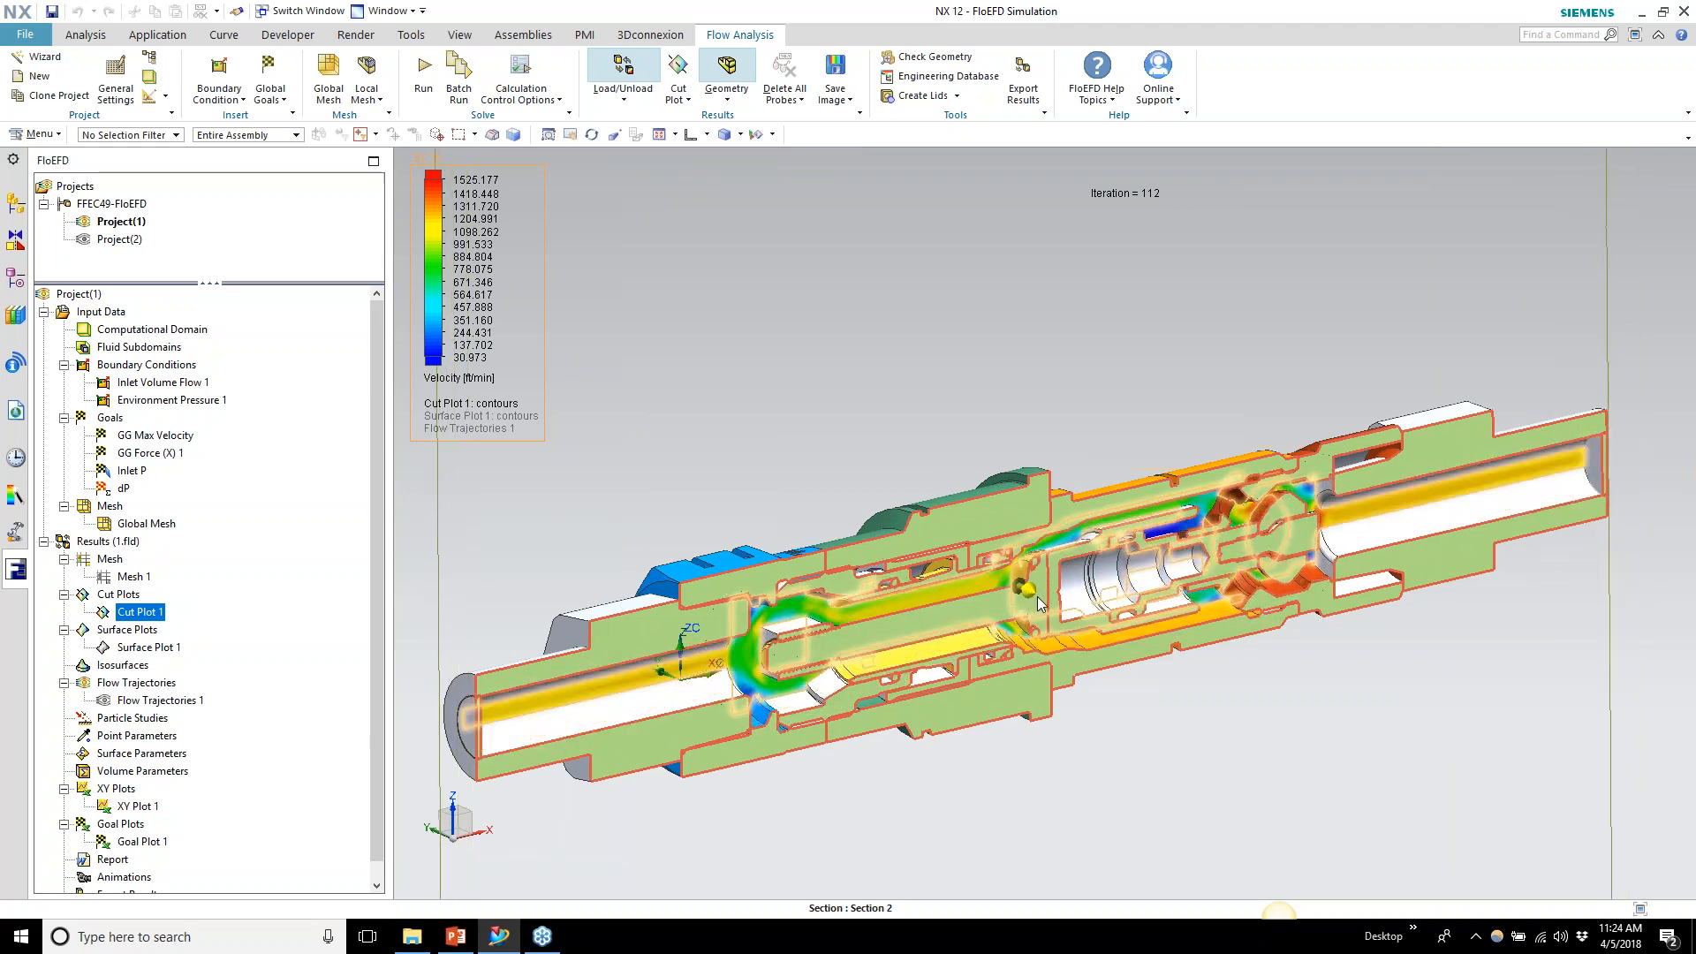
right_click(131, 613)
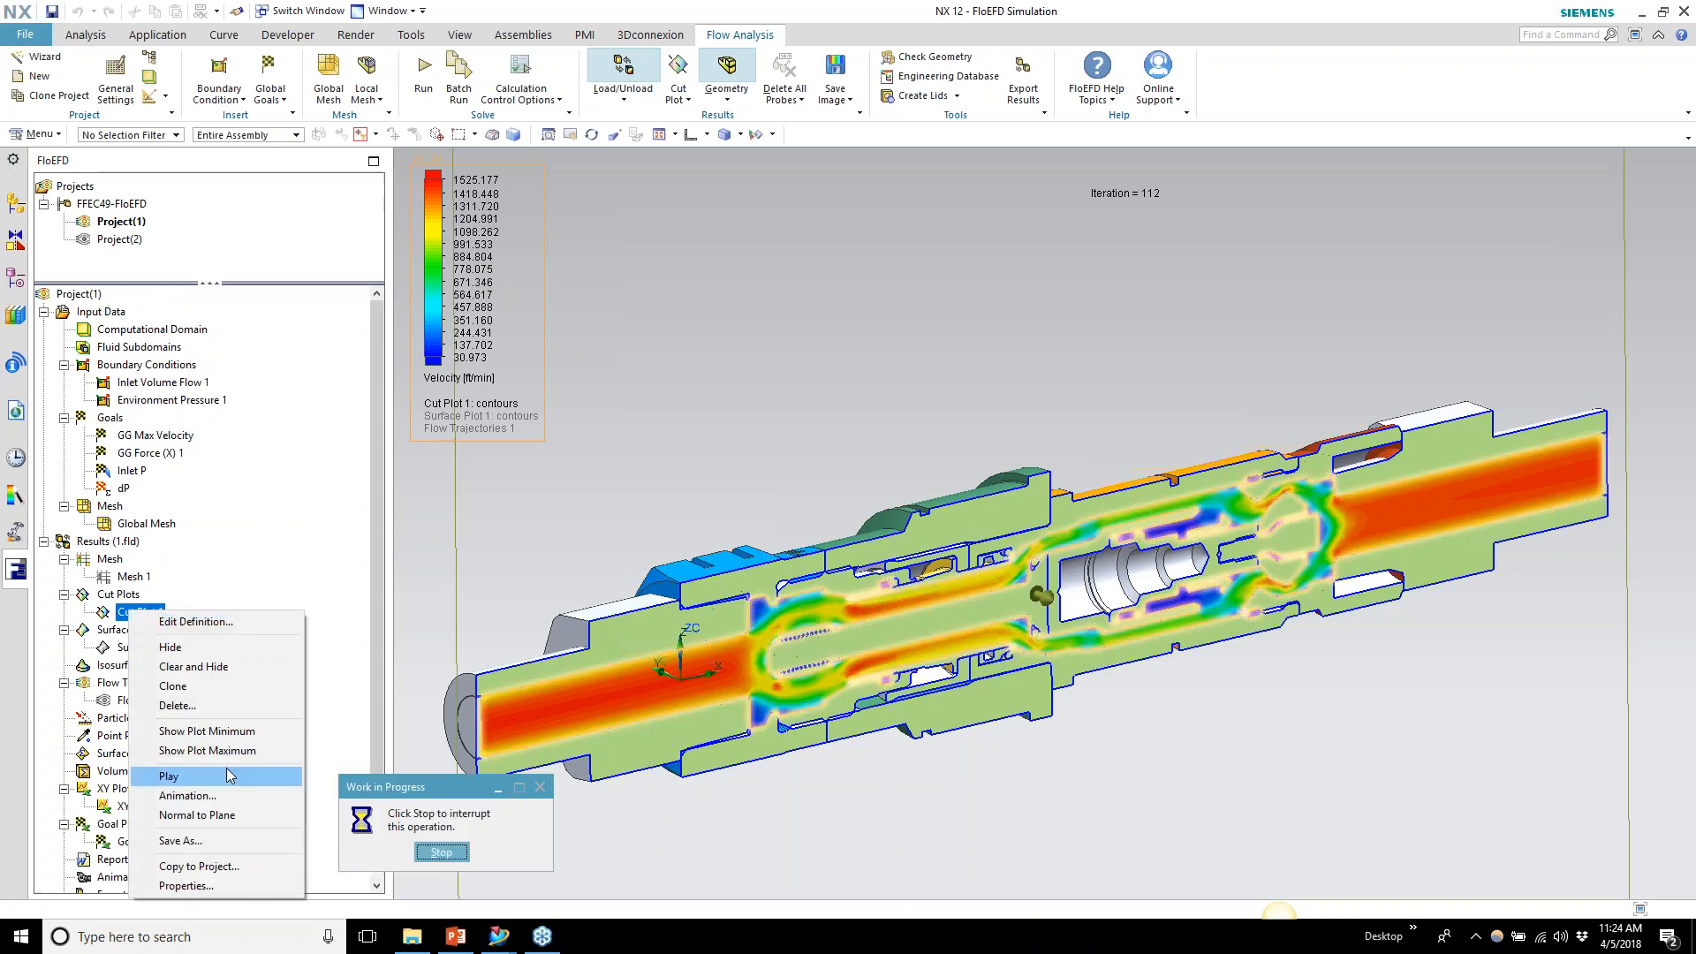
left_click(228, 775)
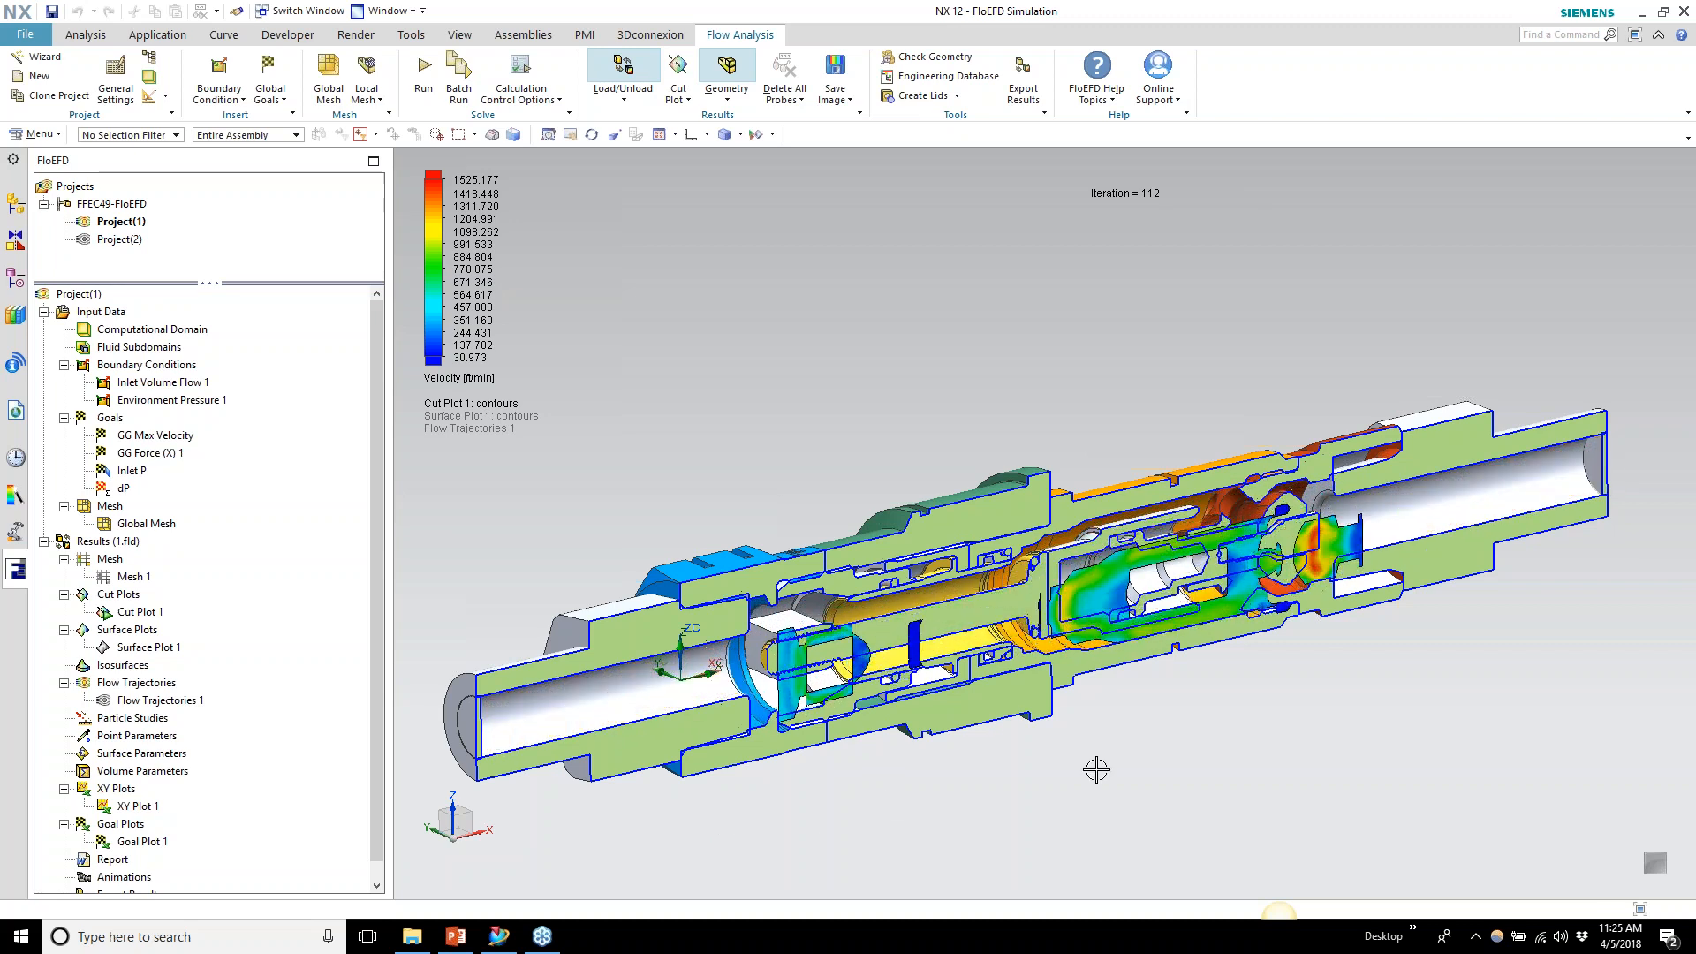
left_click(1659, 865)
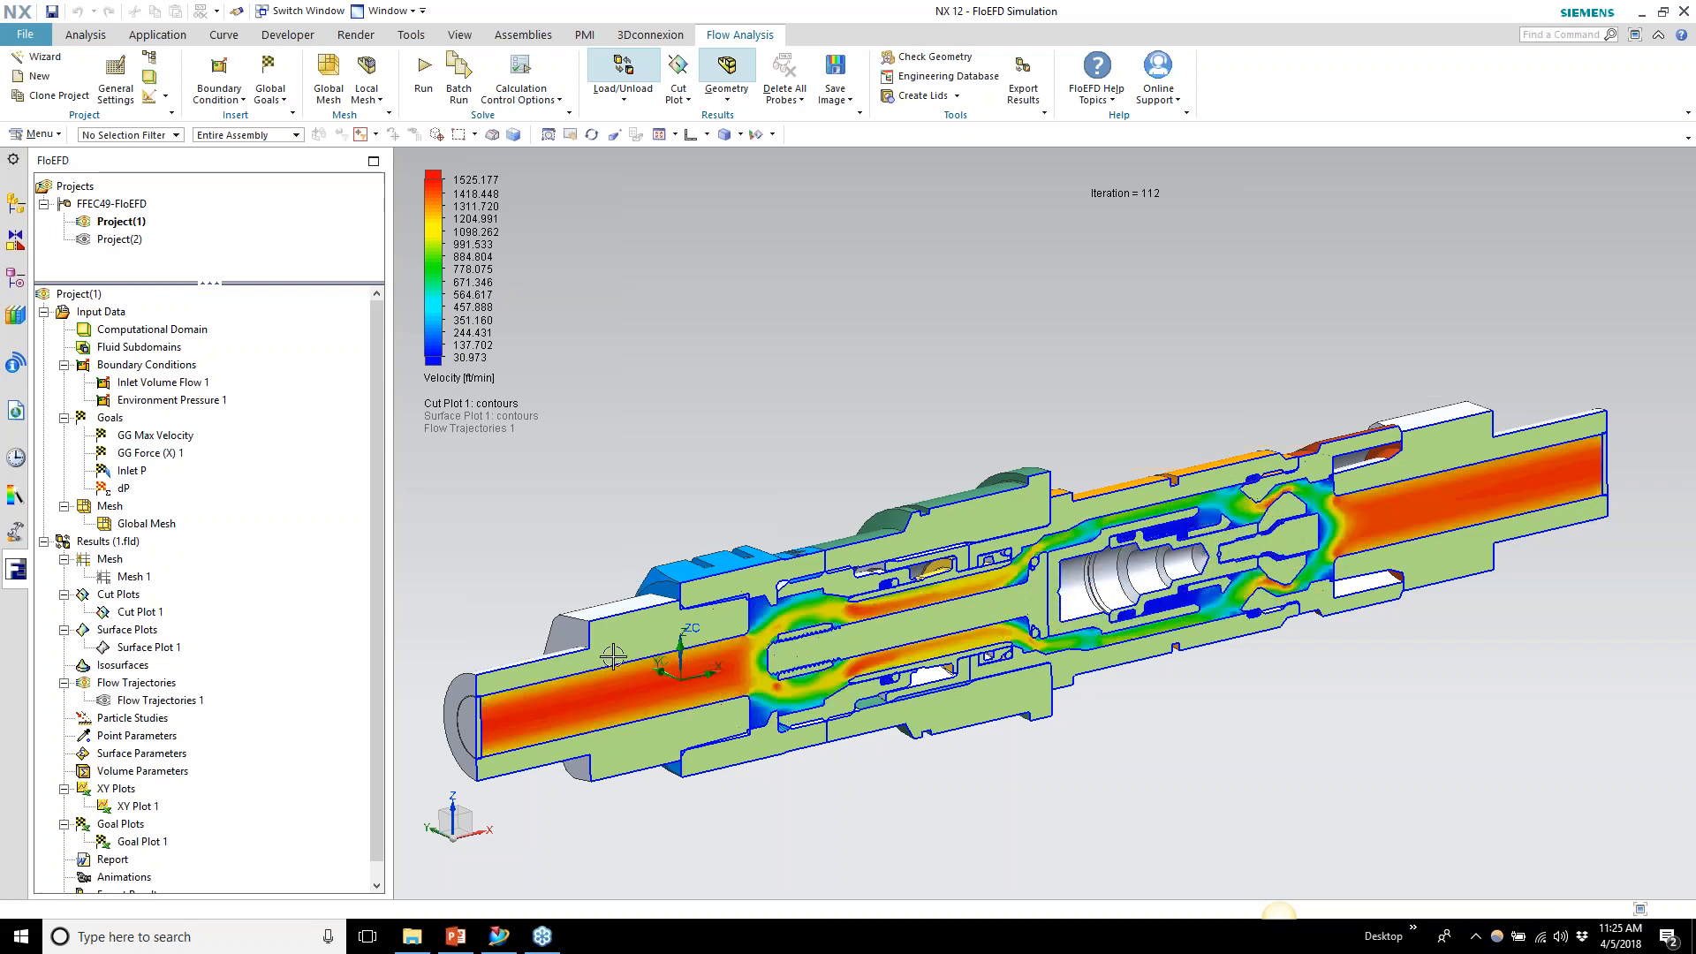
right_click(137, 611)
left_click(224, 777)
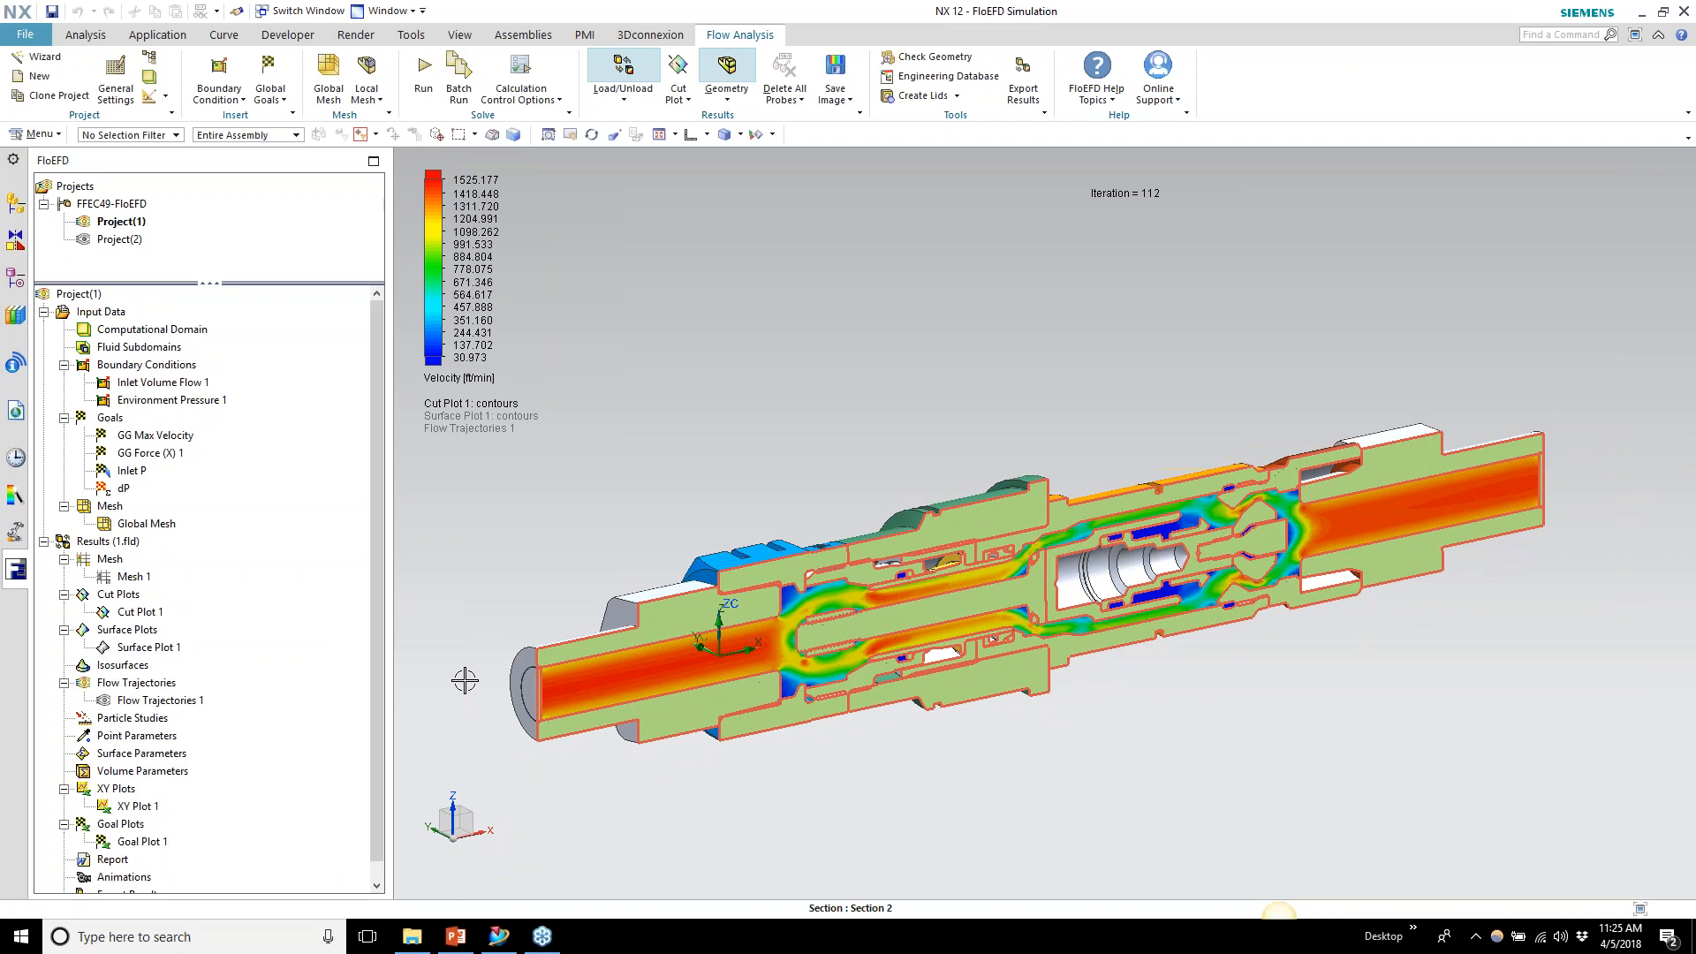
Hide Cut Plot 1 and show Surface Plot 1 on the sectioned valve in an angled view
right_click(137, 612)
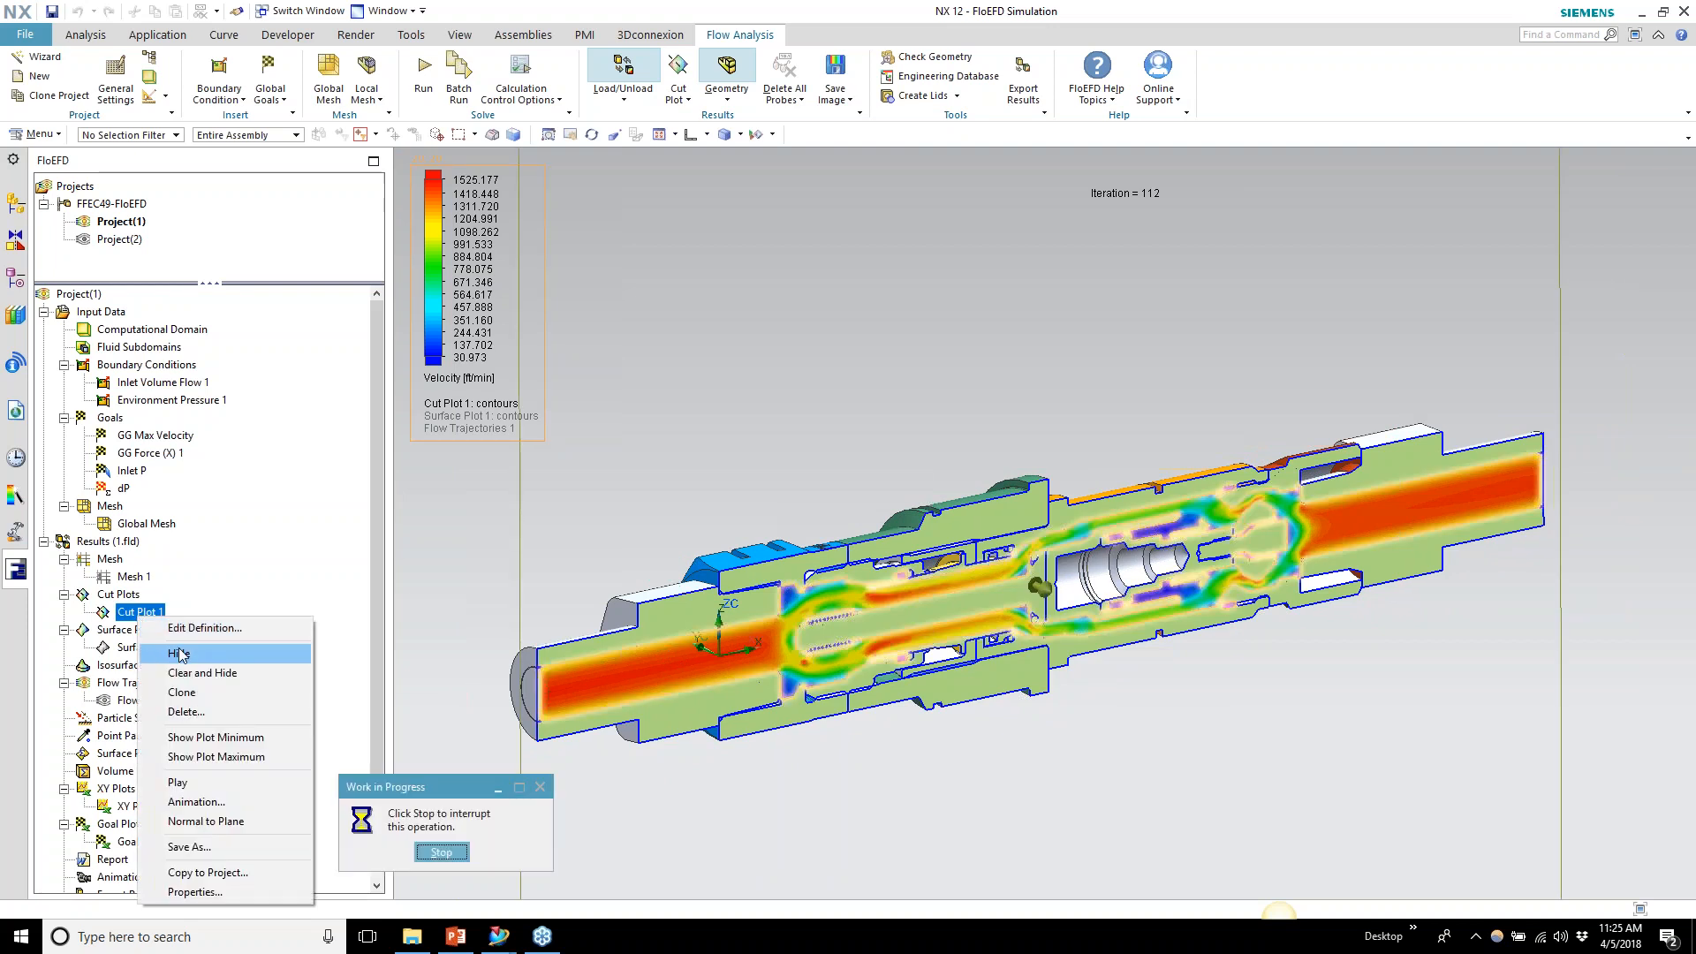
left_click(179, 654)
left_click(150, 648)
right_click(168, 649)
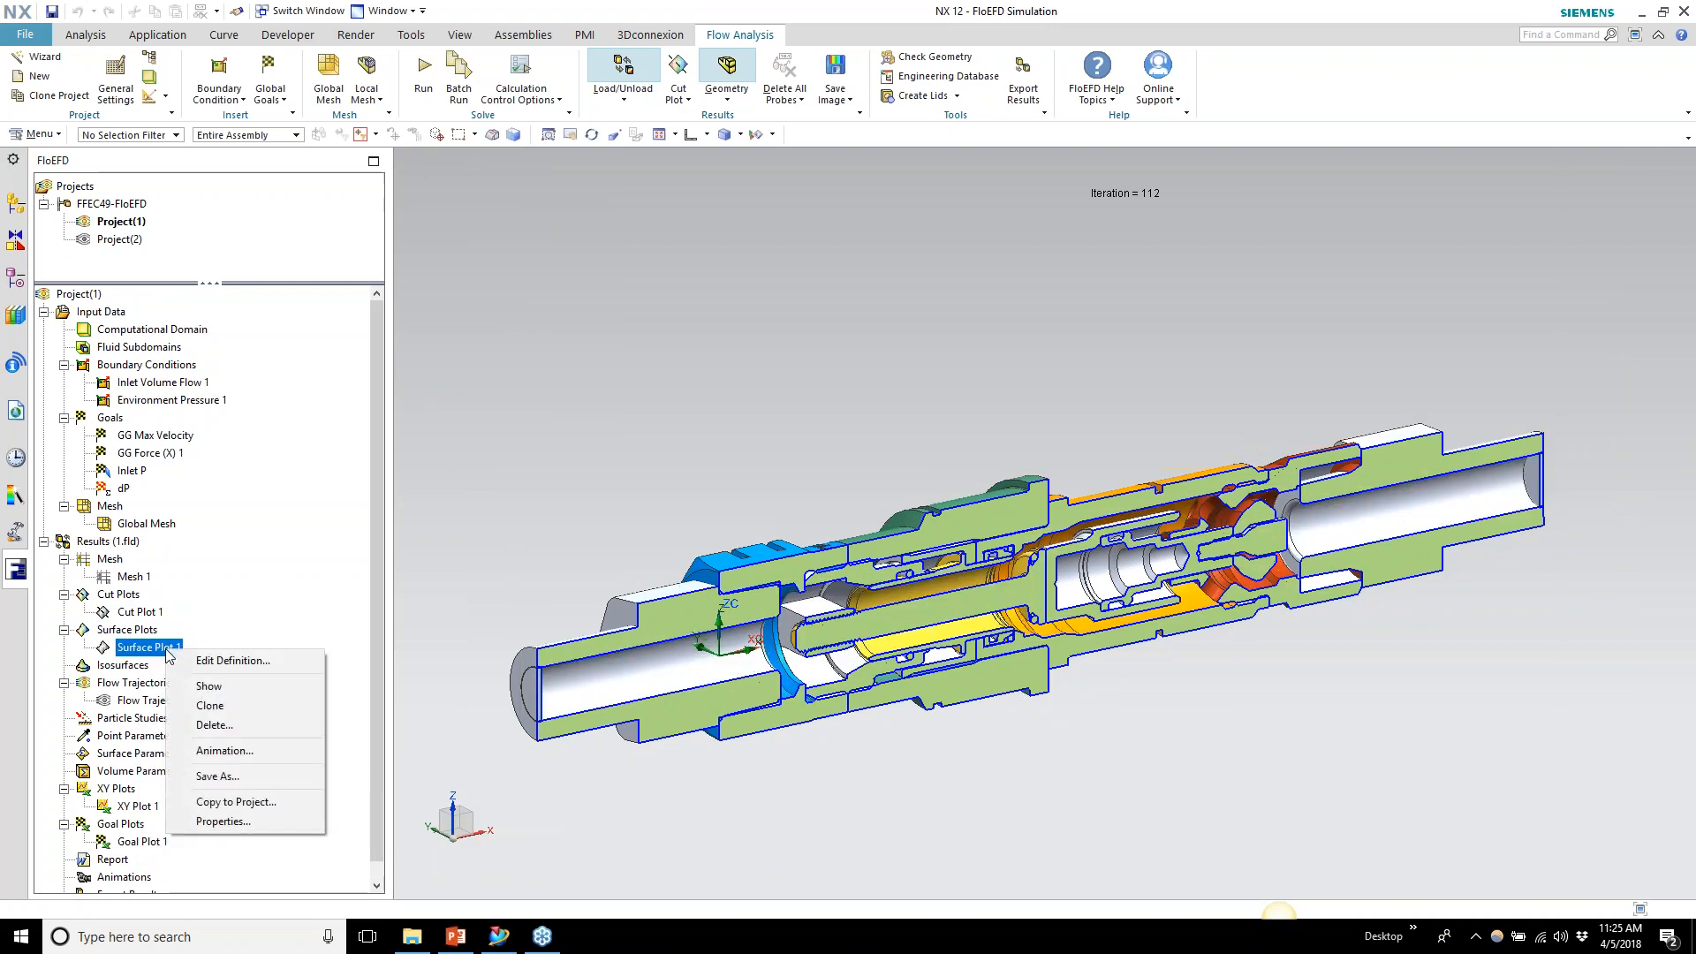
left_click(194, 686)
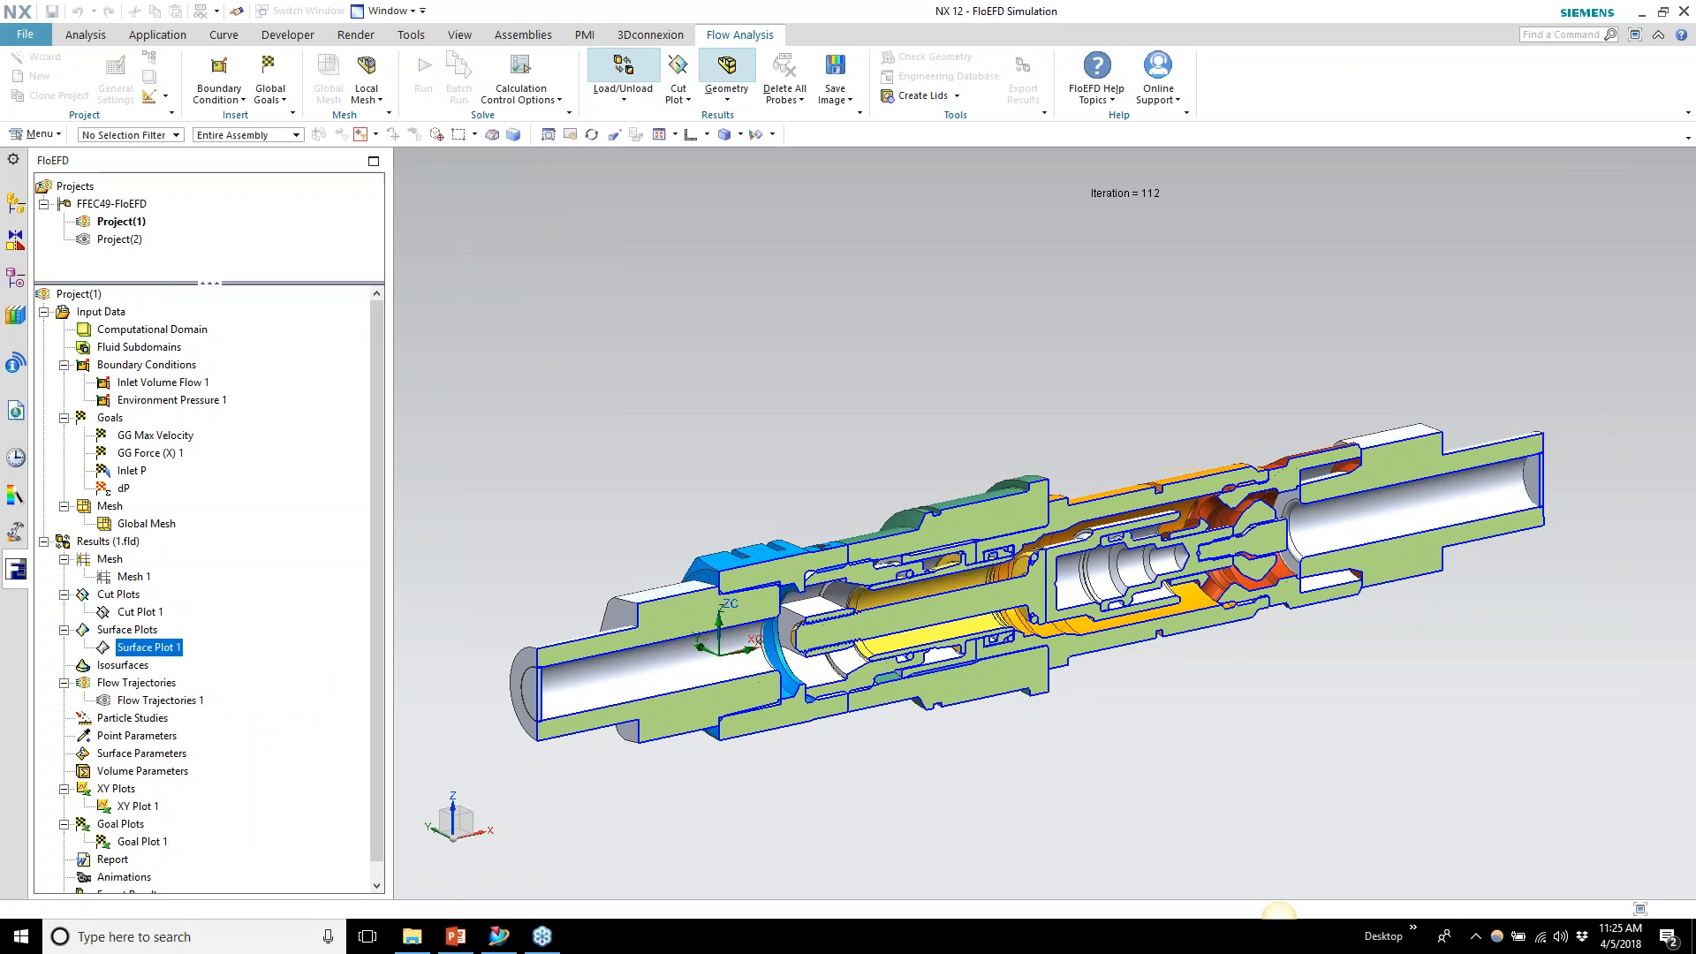
middle_click_drag(491, 609, 633, 379)
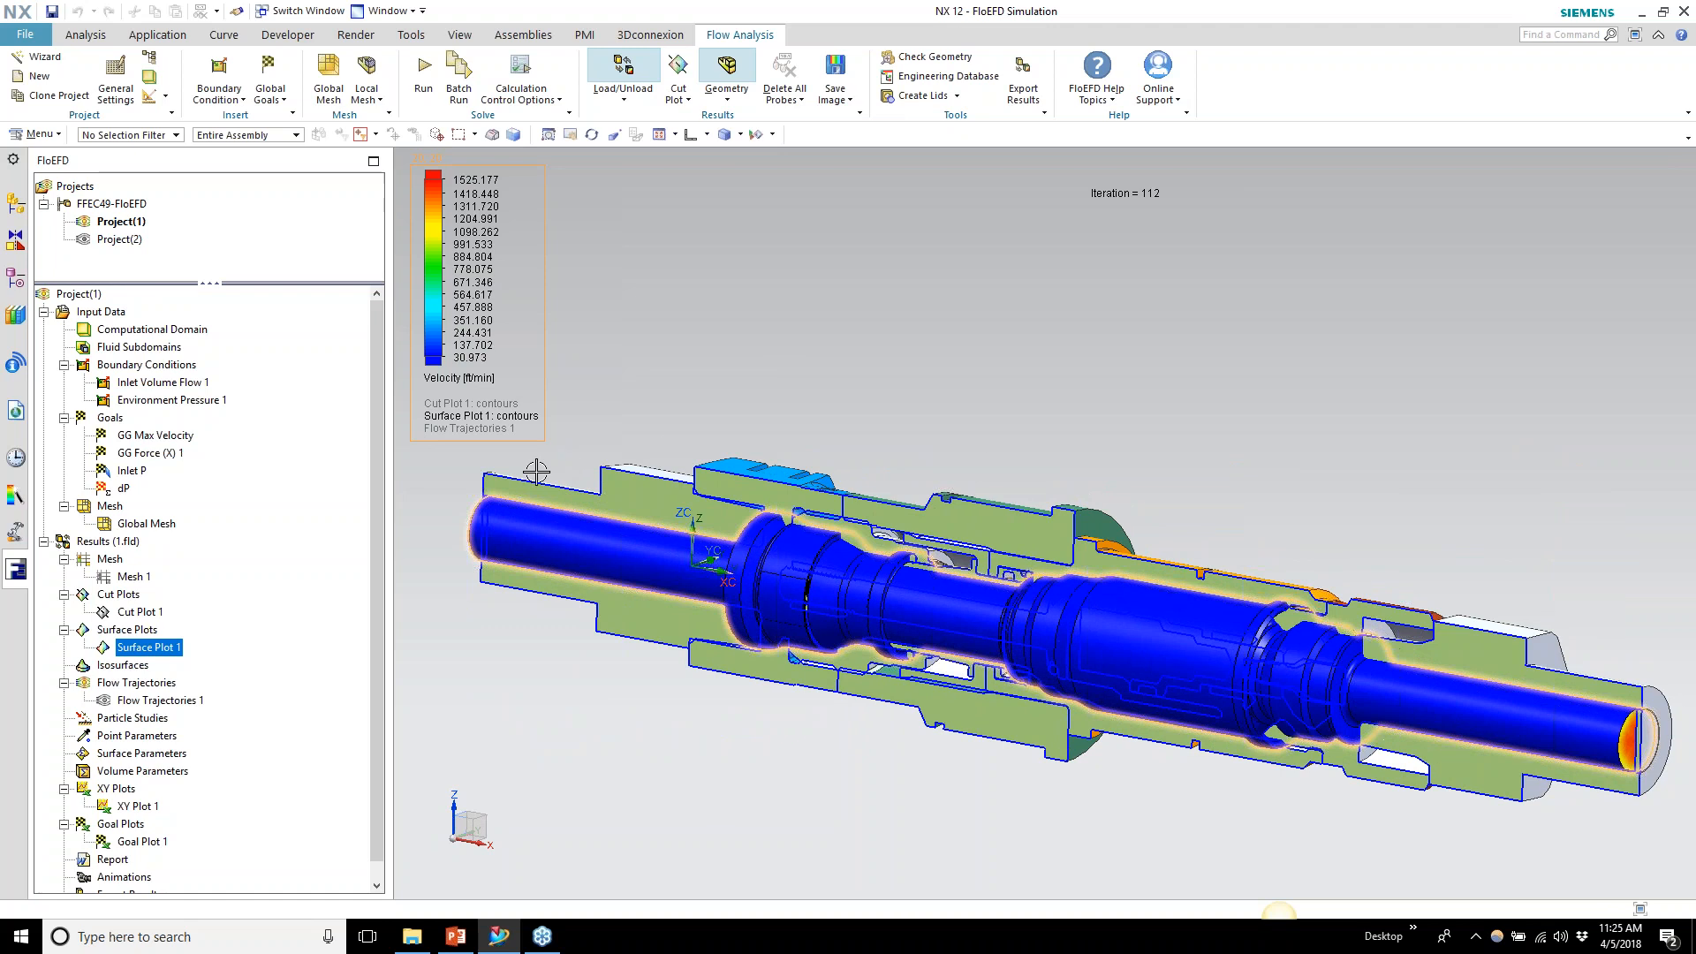
scroll(1151, 512, "up", 1)
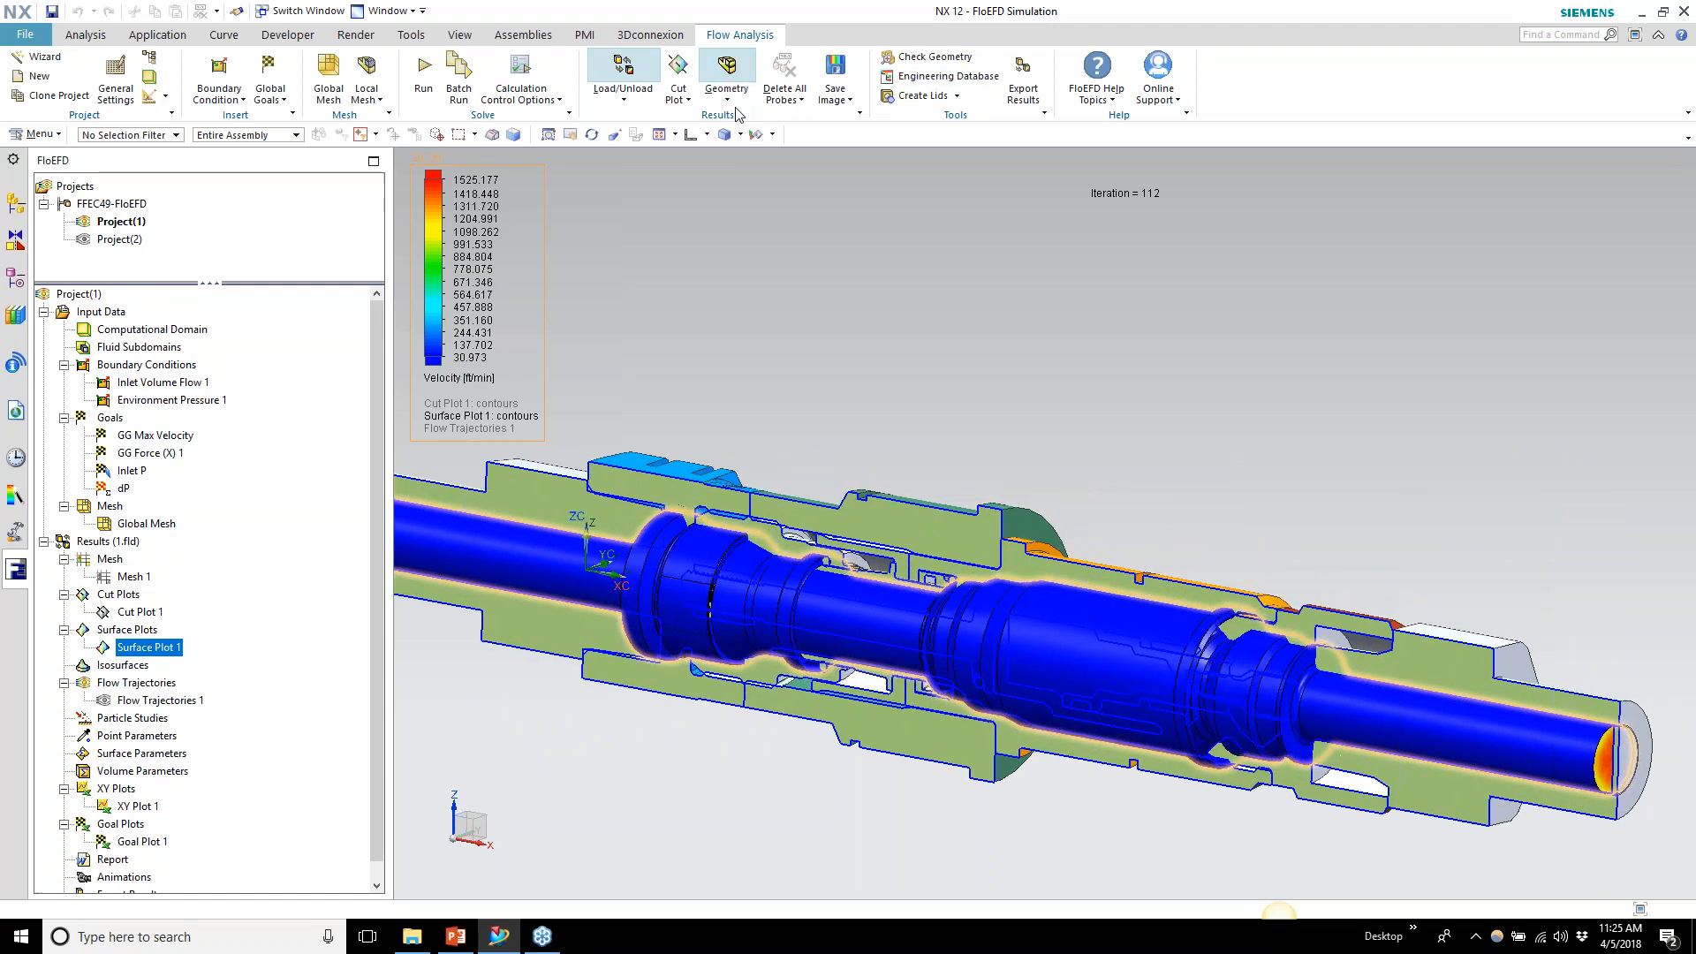
Probe the surface plot on the wide middle body of the flow volume and delete all probes
left_click(777, 95)
left_click(791, 121)
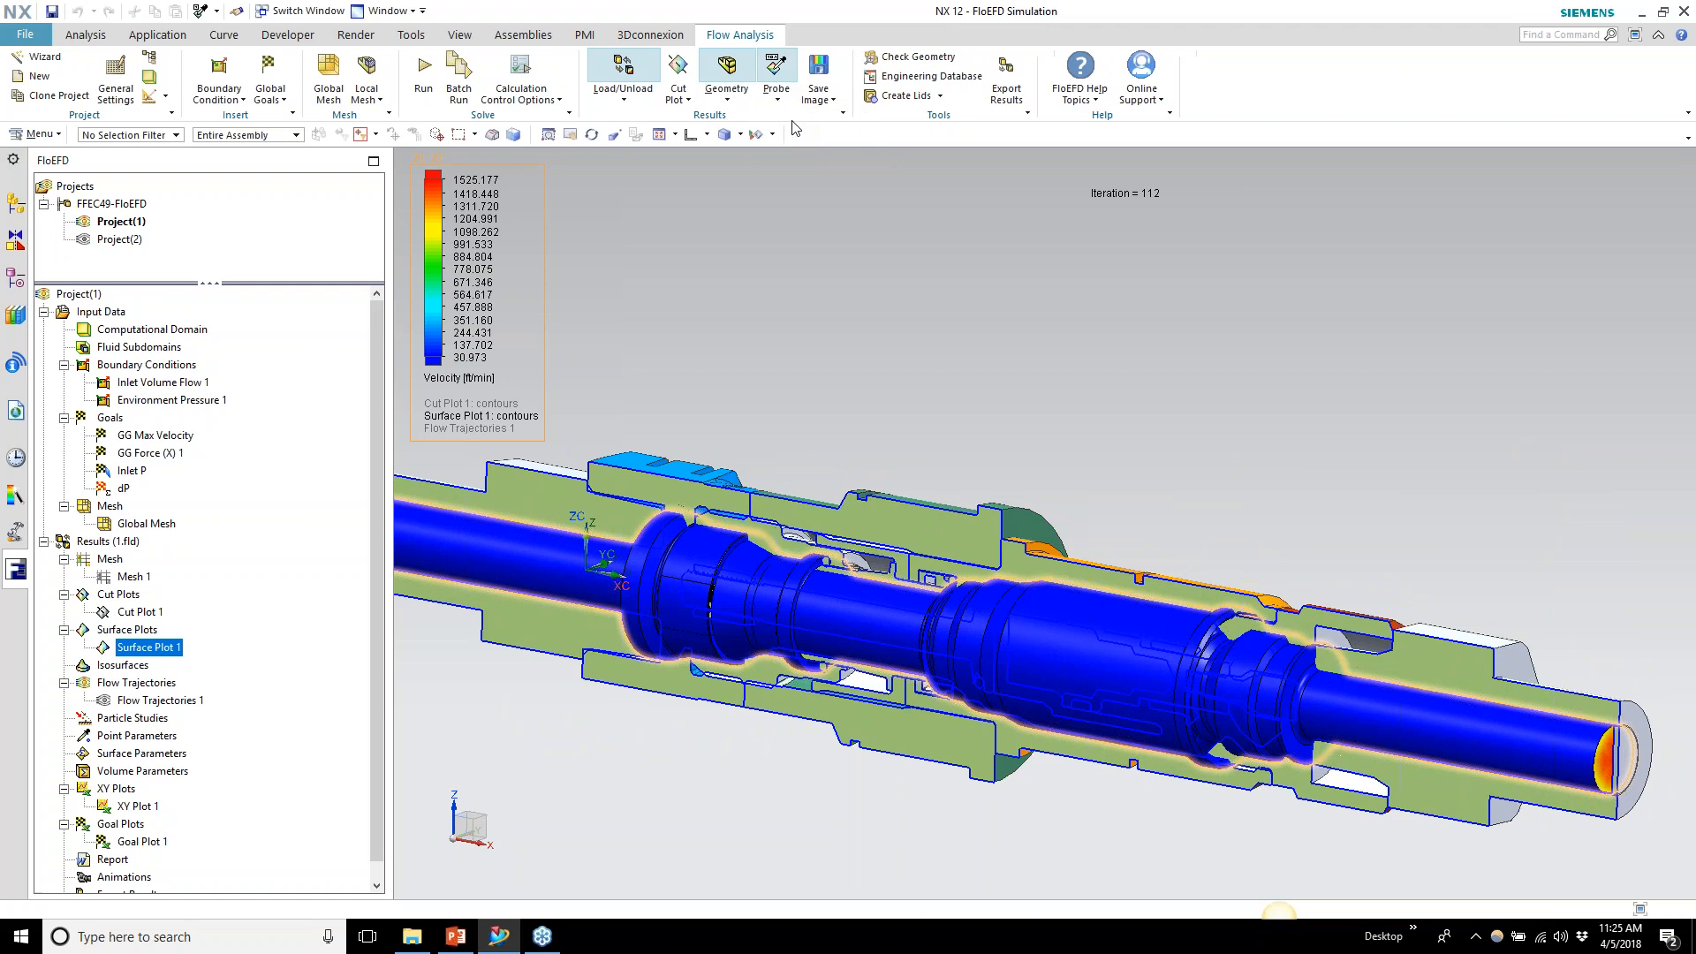
left_click(1082, 629)
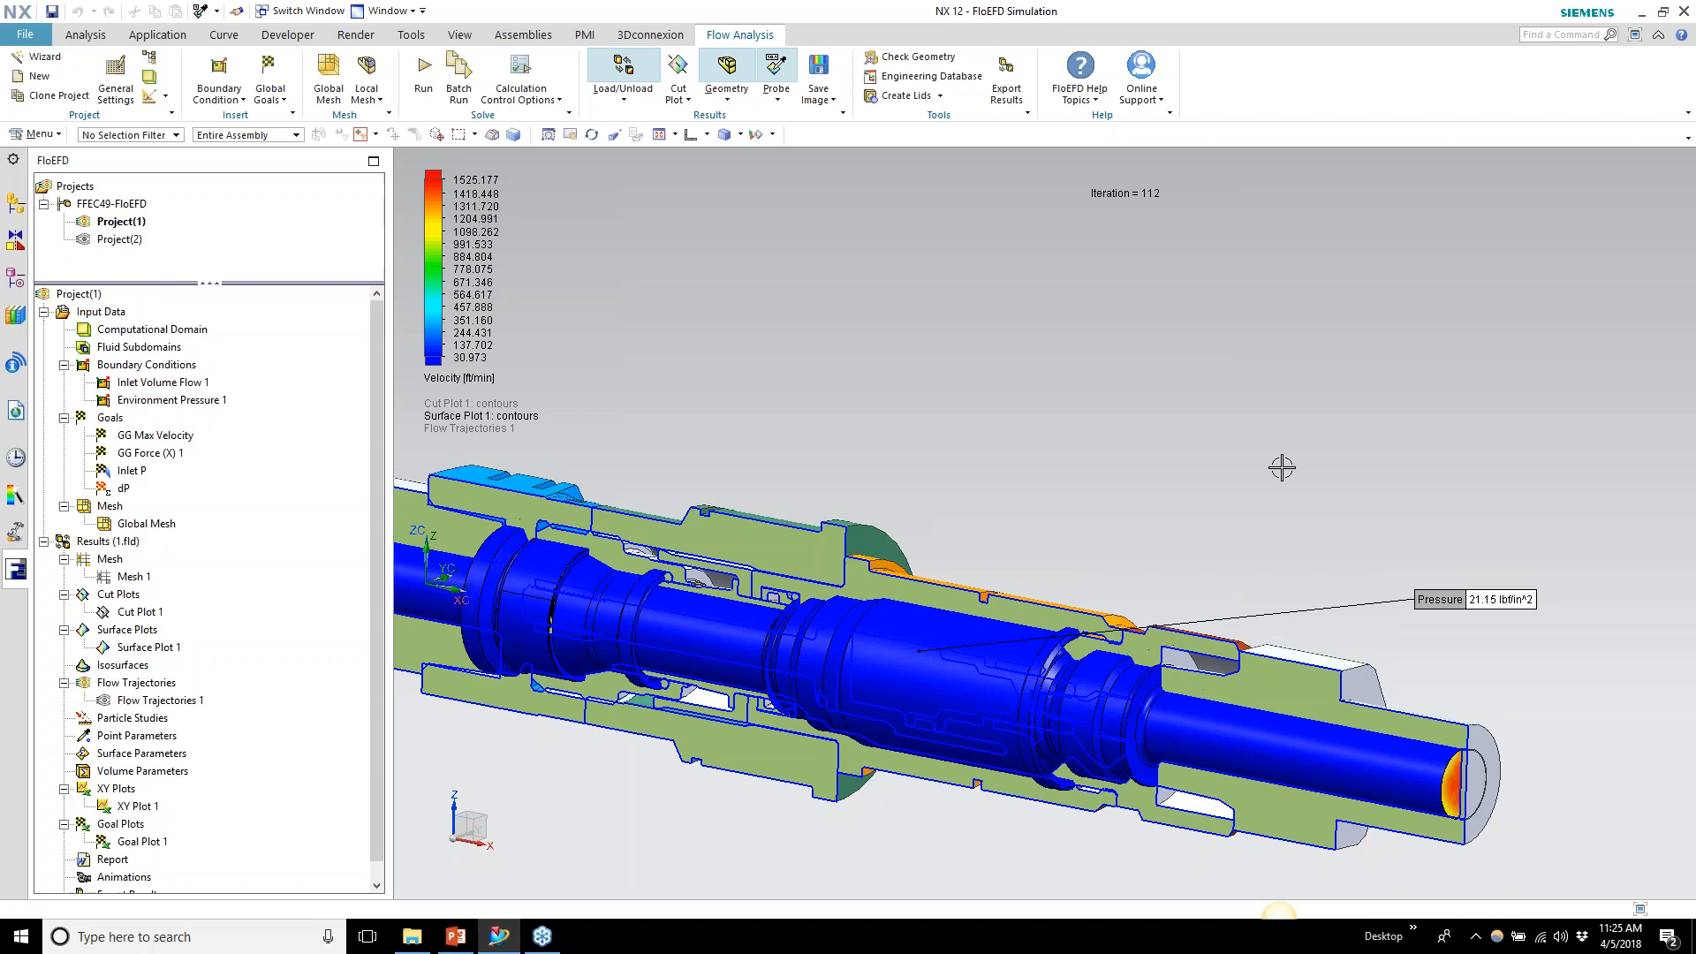
left_click(776, 99)
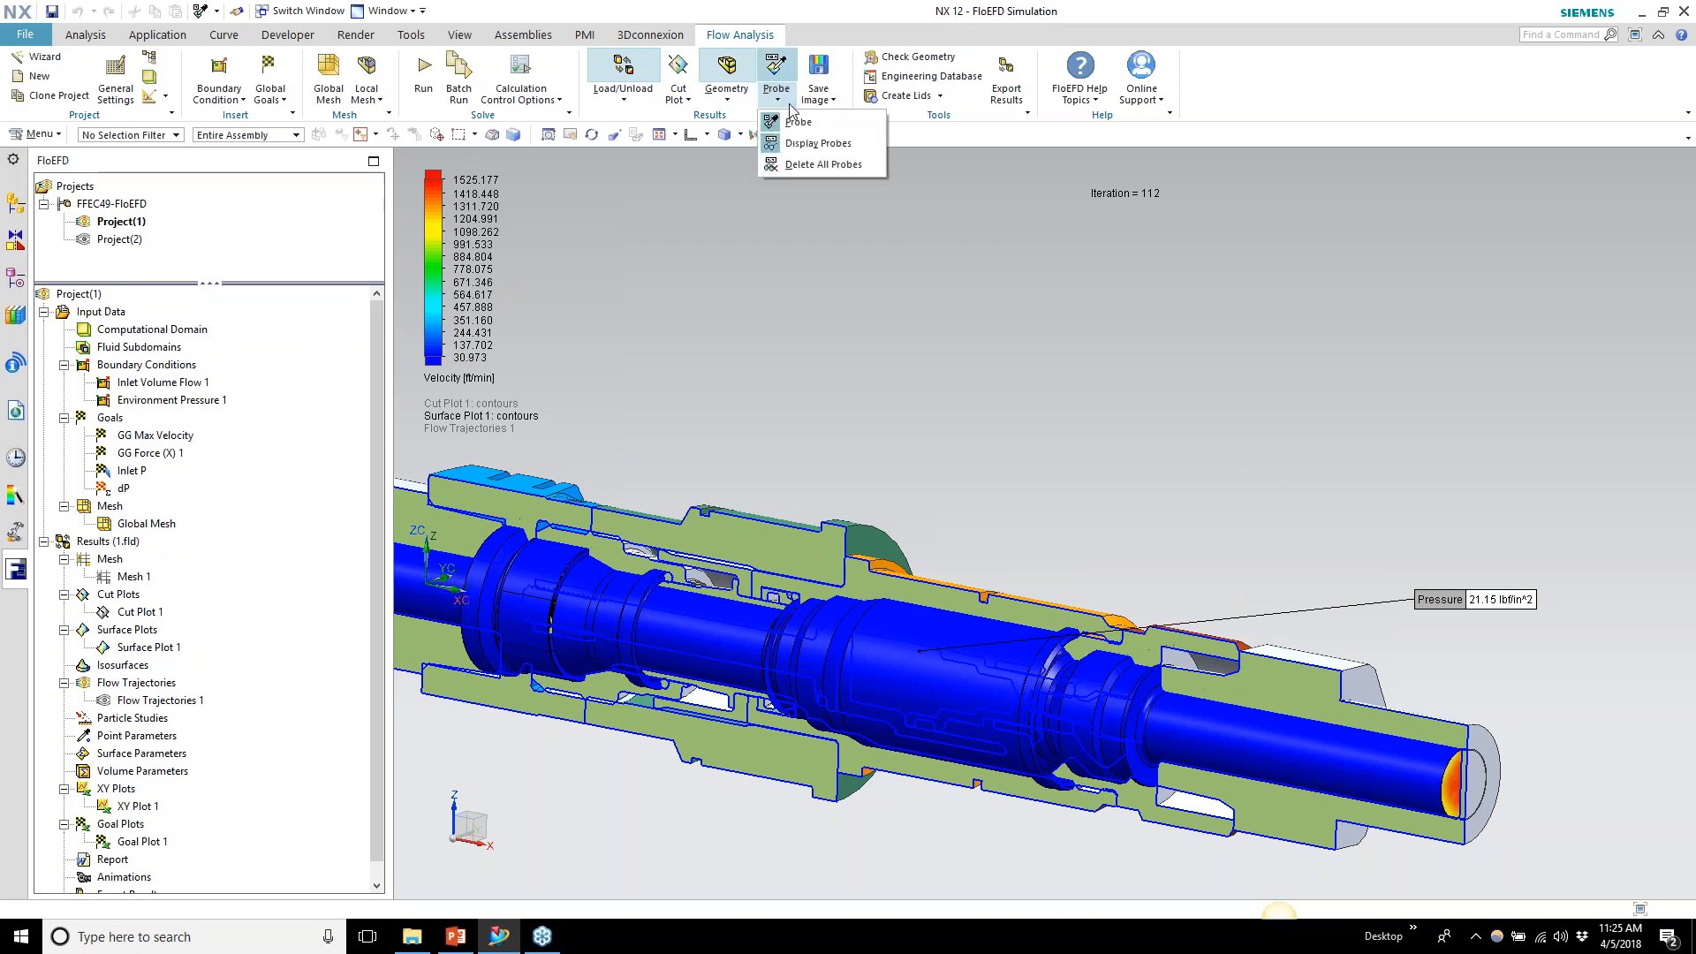
left_click(813, 159)
Confirm Velocity as the legend parameter, place a probe on the outlet bore and move its callout above the valve
left_click(458, 378)
left_click(468, 382)
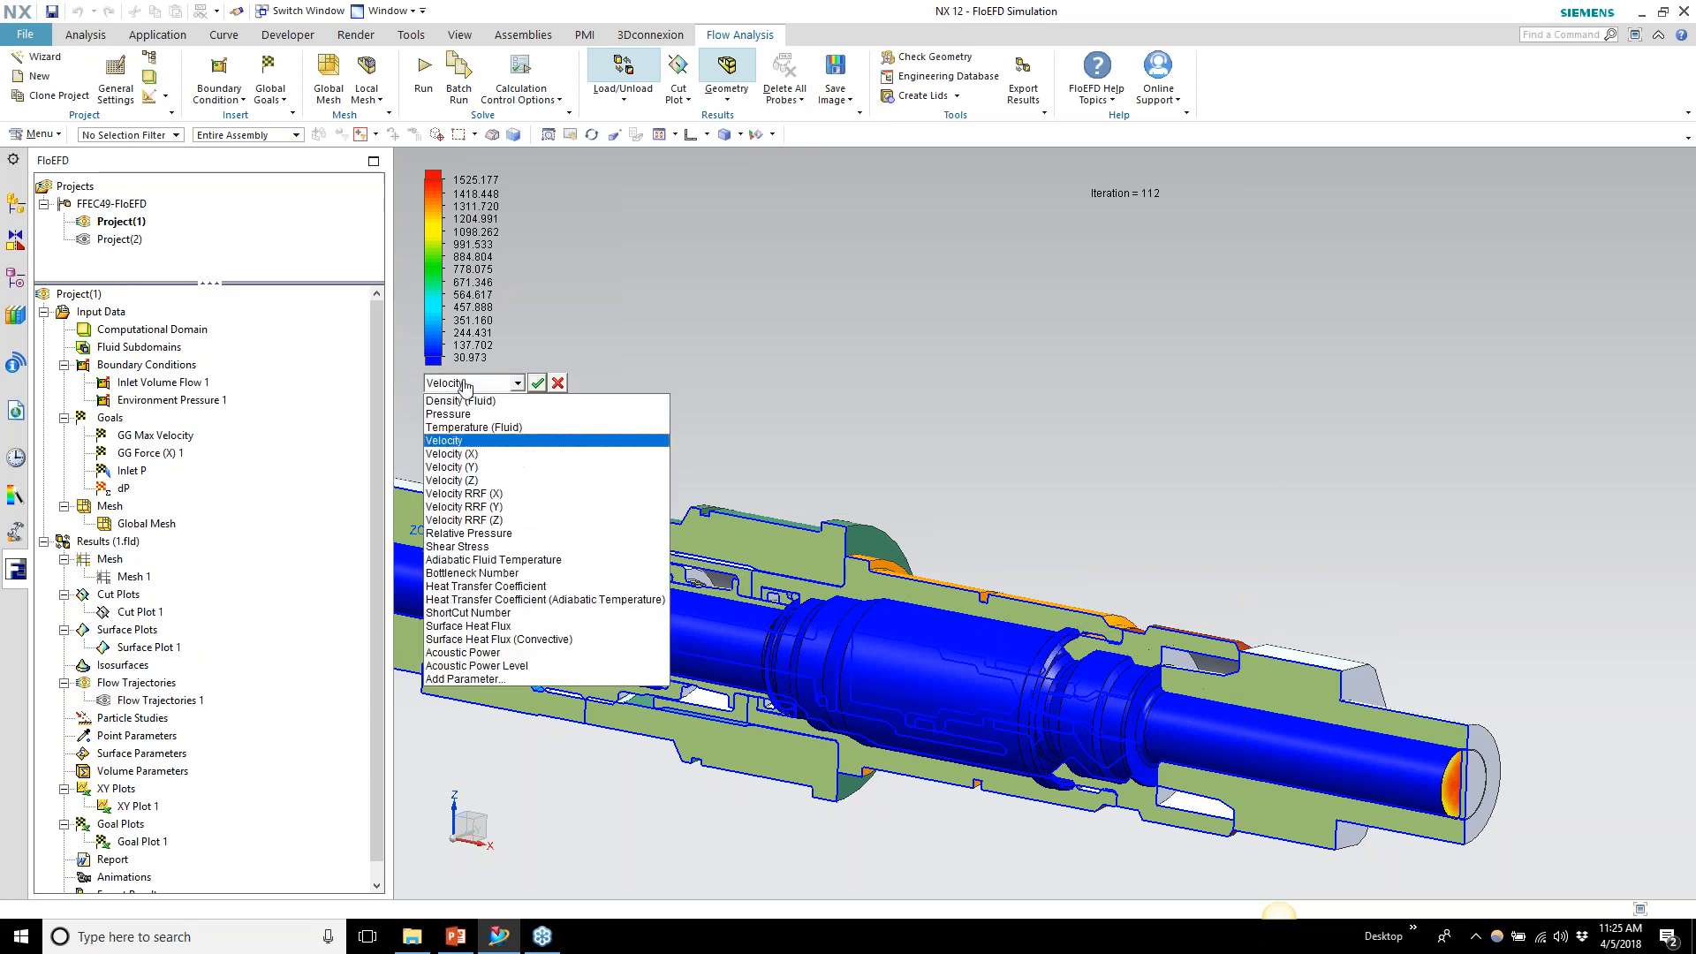
left_click(465, 443)
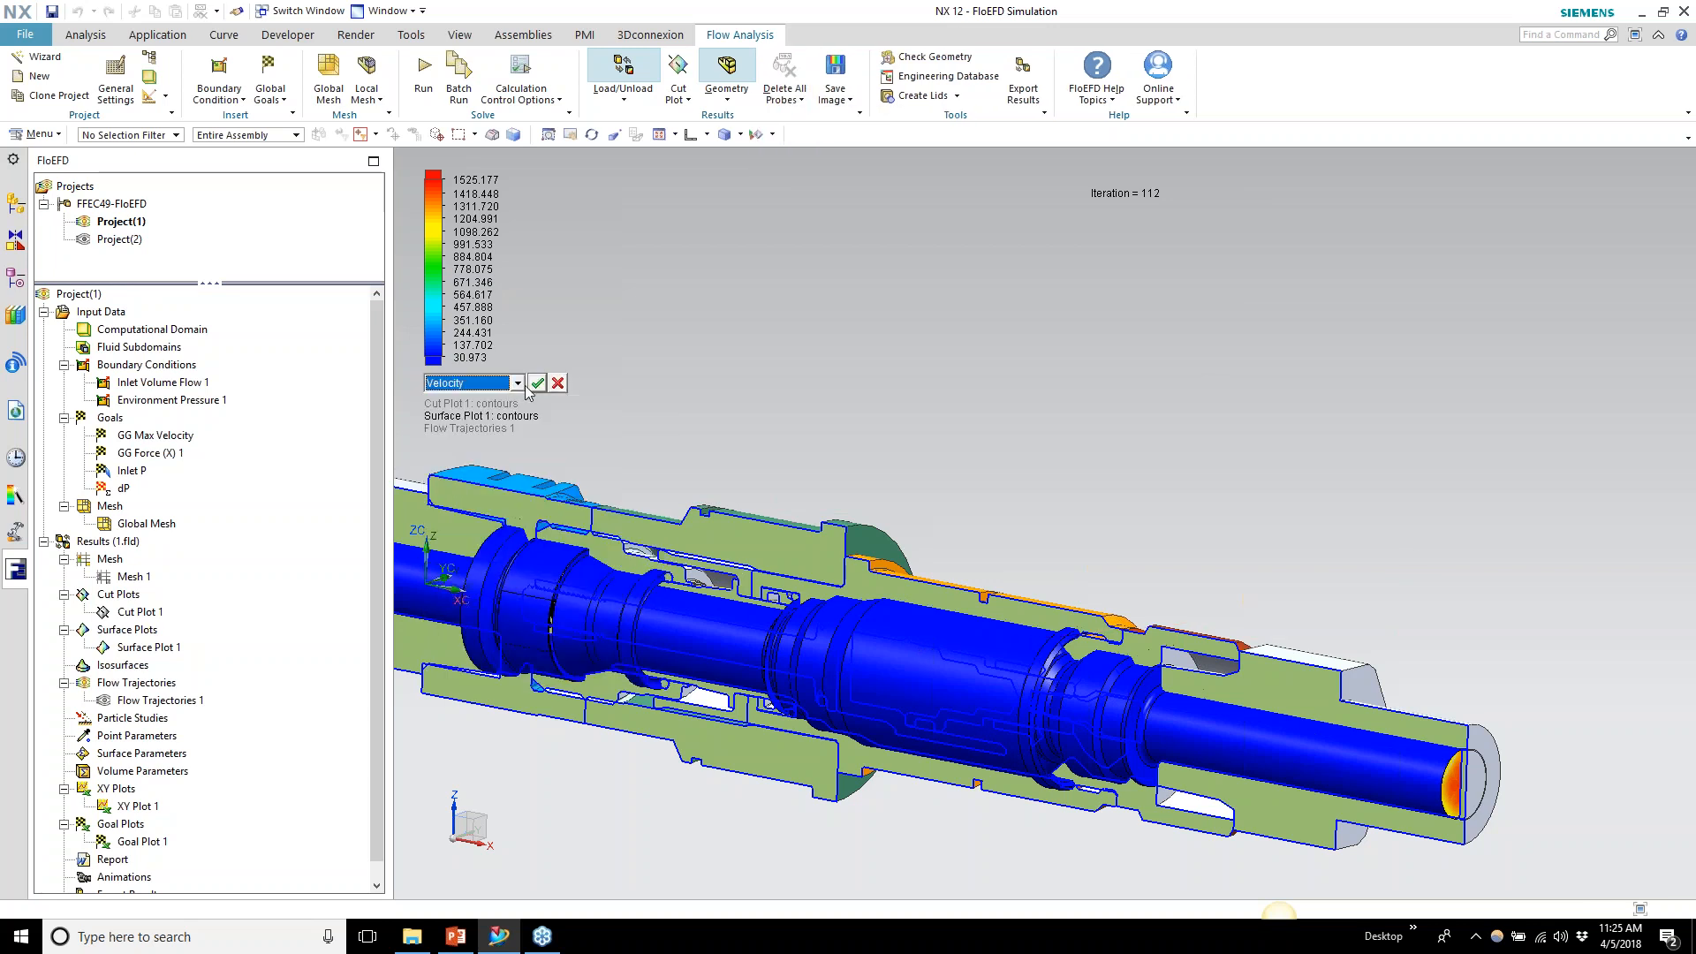
left_click(536, 383)
left_click(784, 98)
left_click(821, 128)
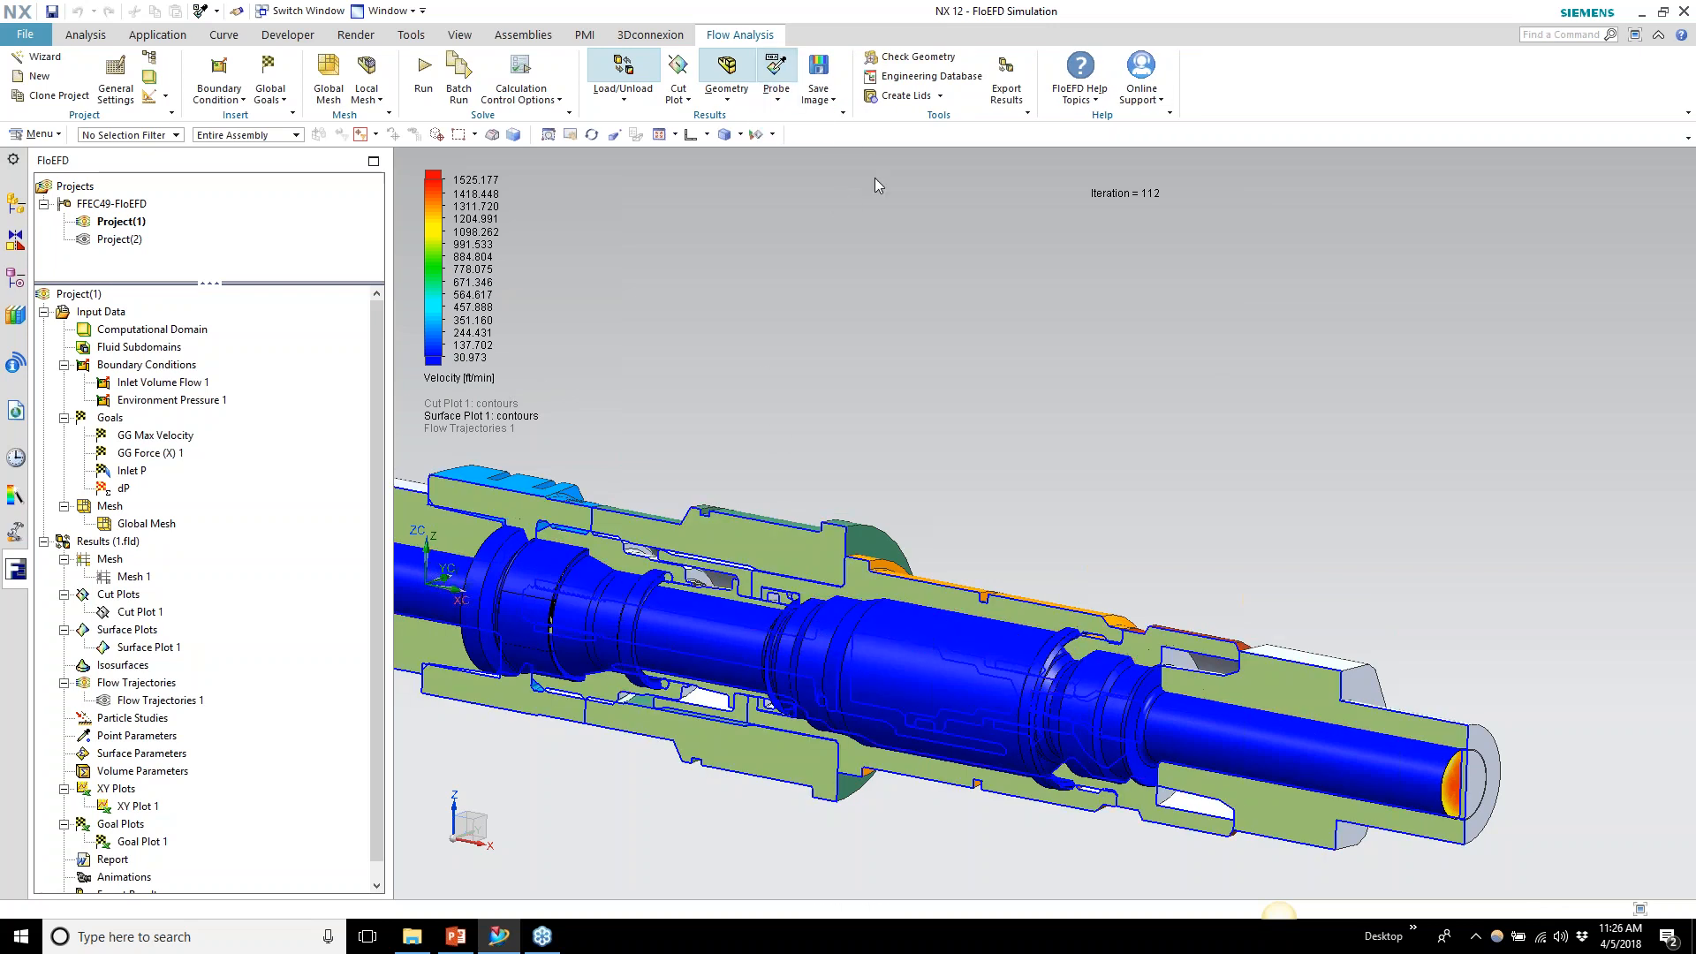
left_click(961, 610)
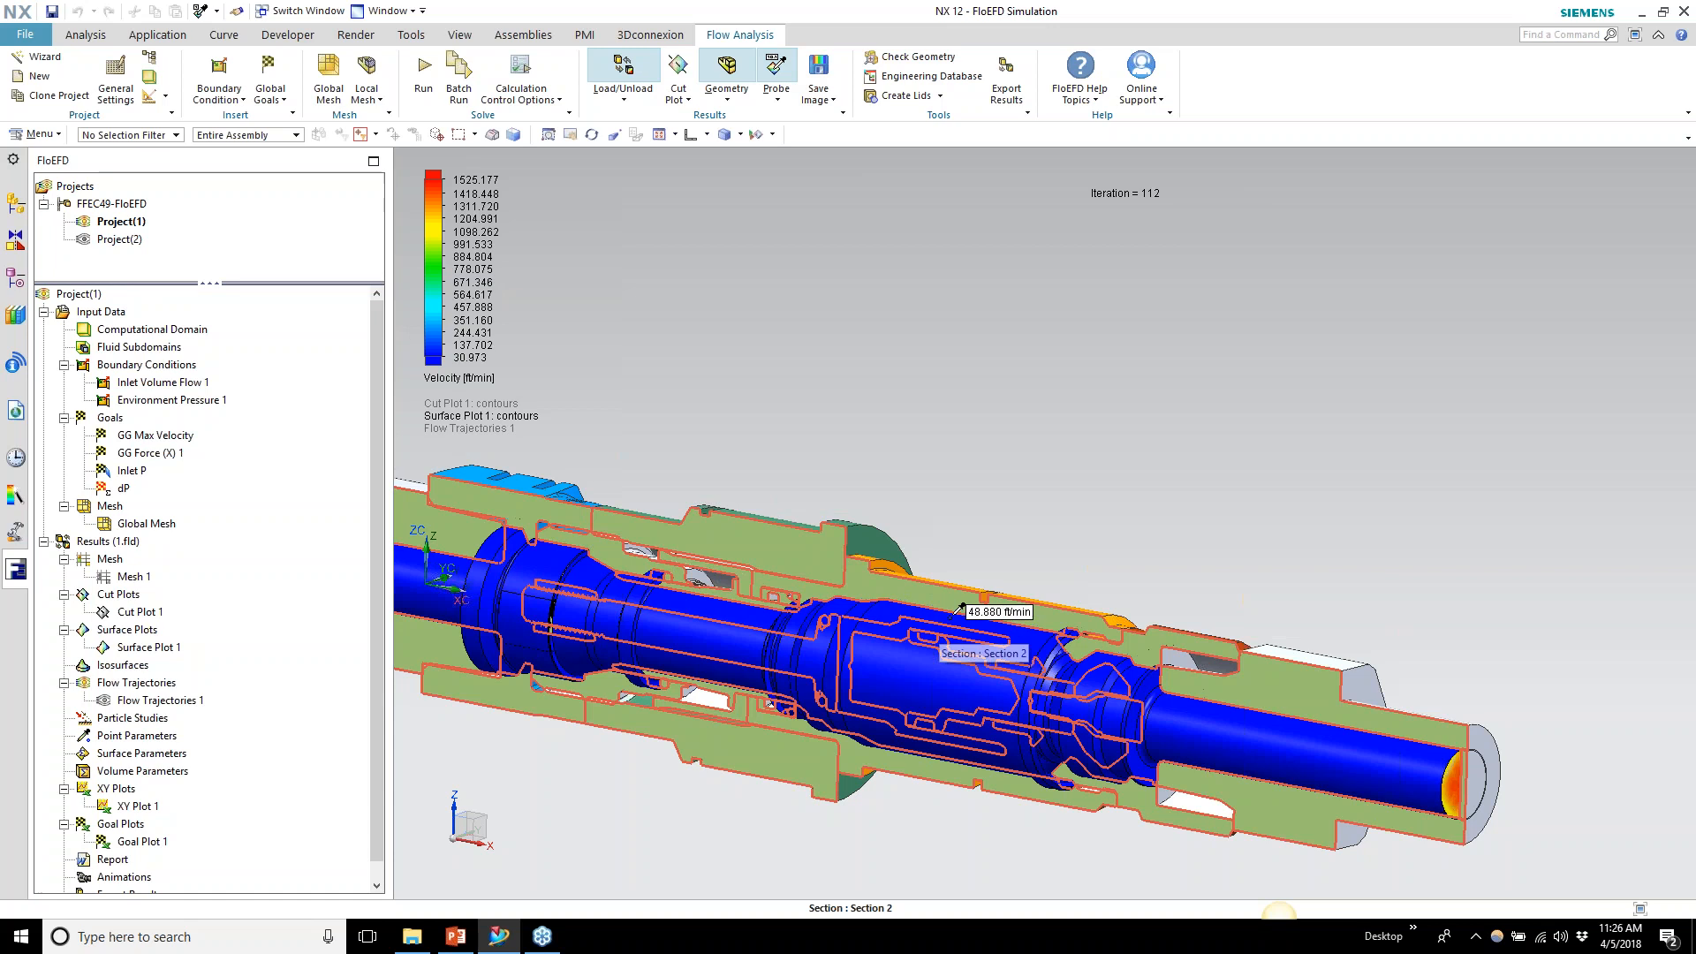
left_click(1275, 742)
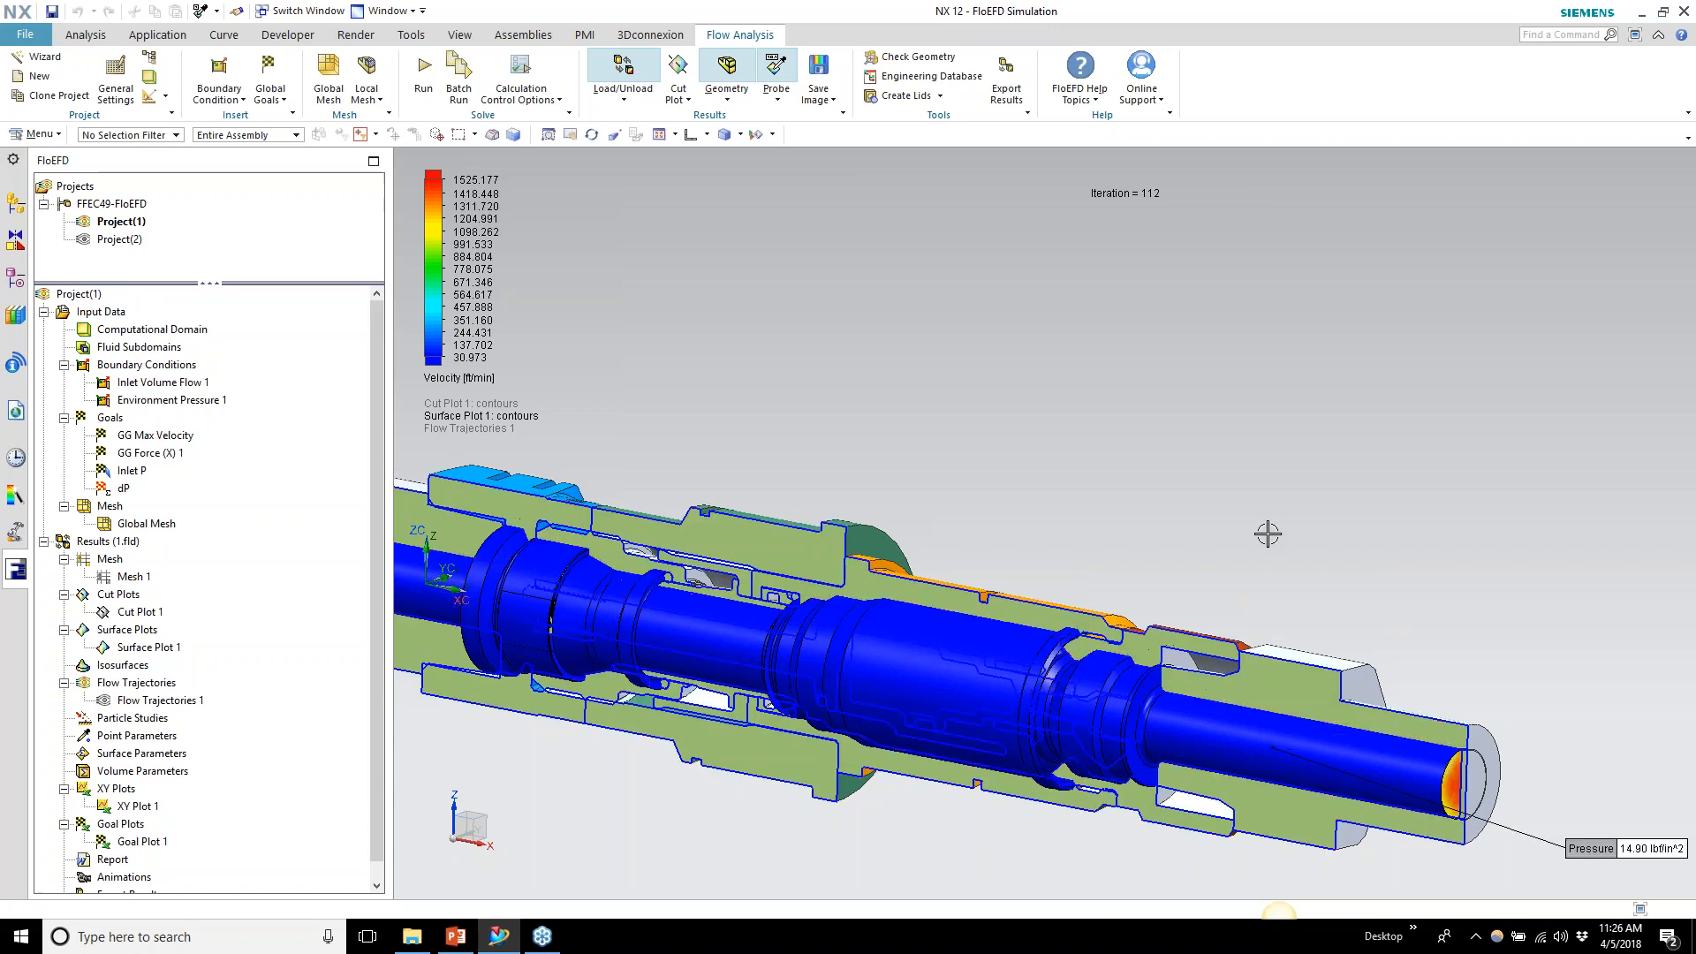
left_click_drag(1614, 844, 1439, 504)
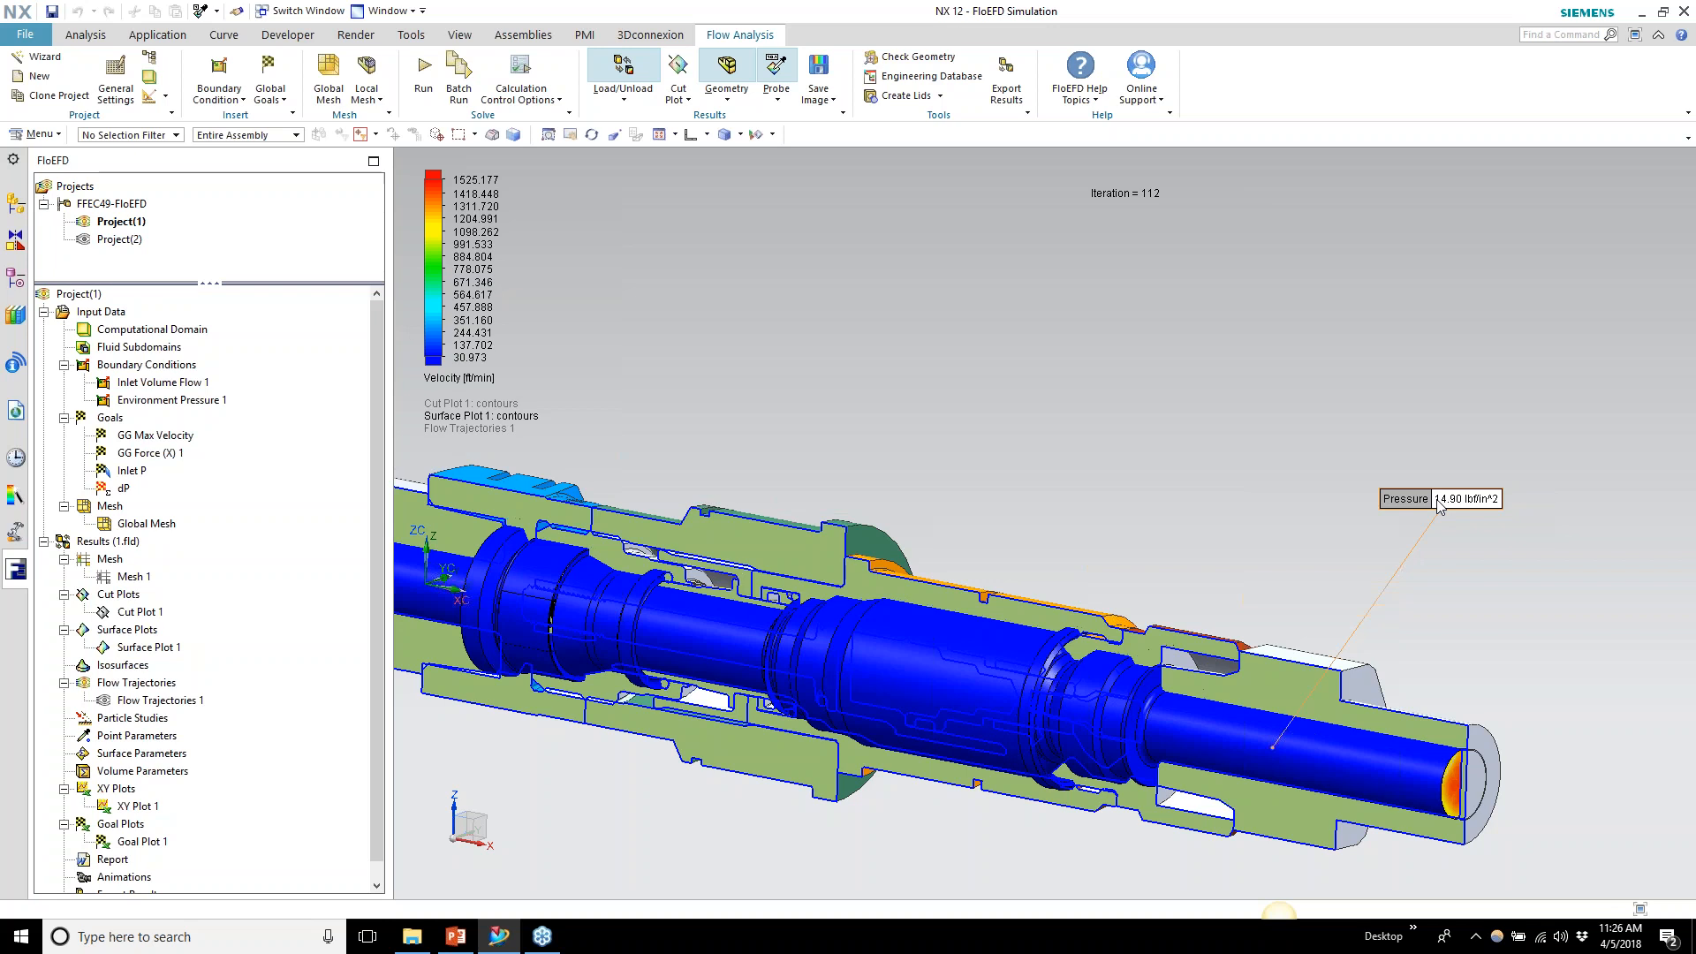
Close the legend parameter list without changing it and delete all probes from the surface plot
left_click(492, 377)
key("Escape")
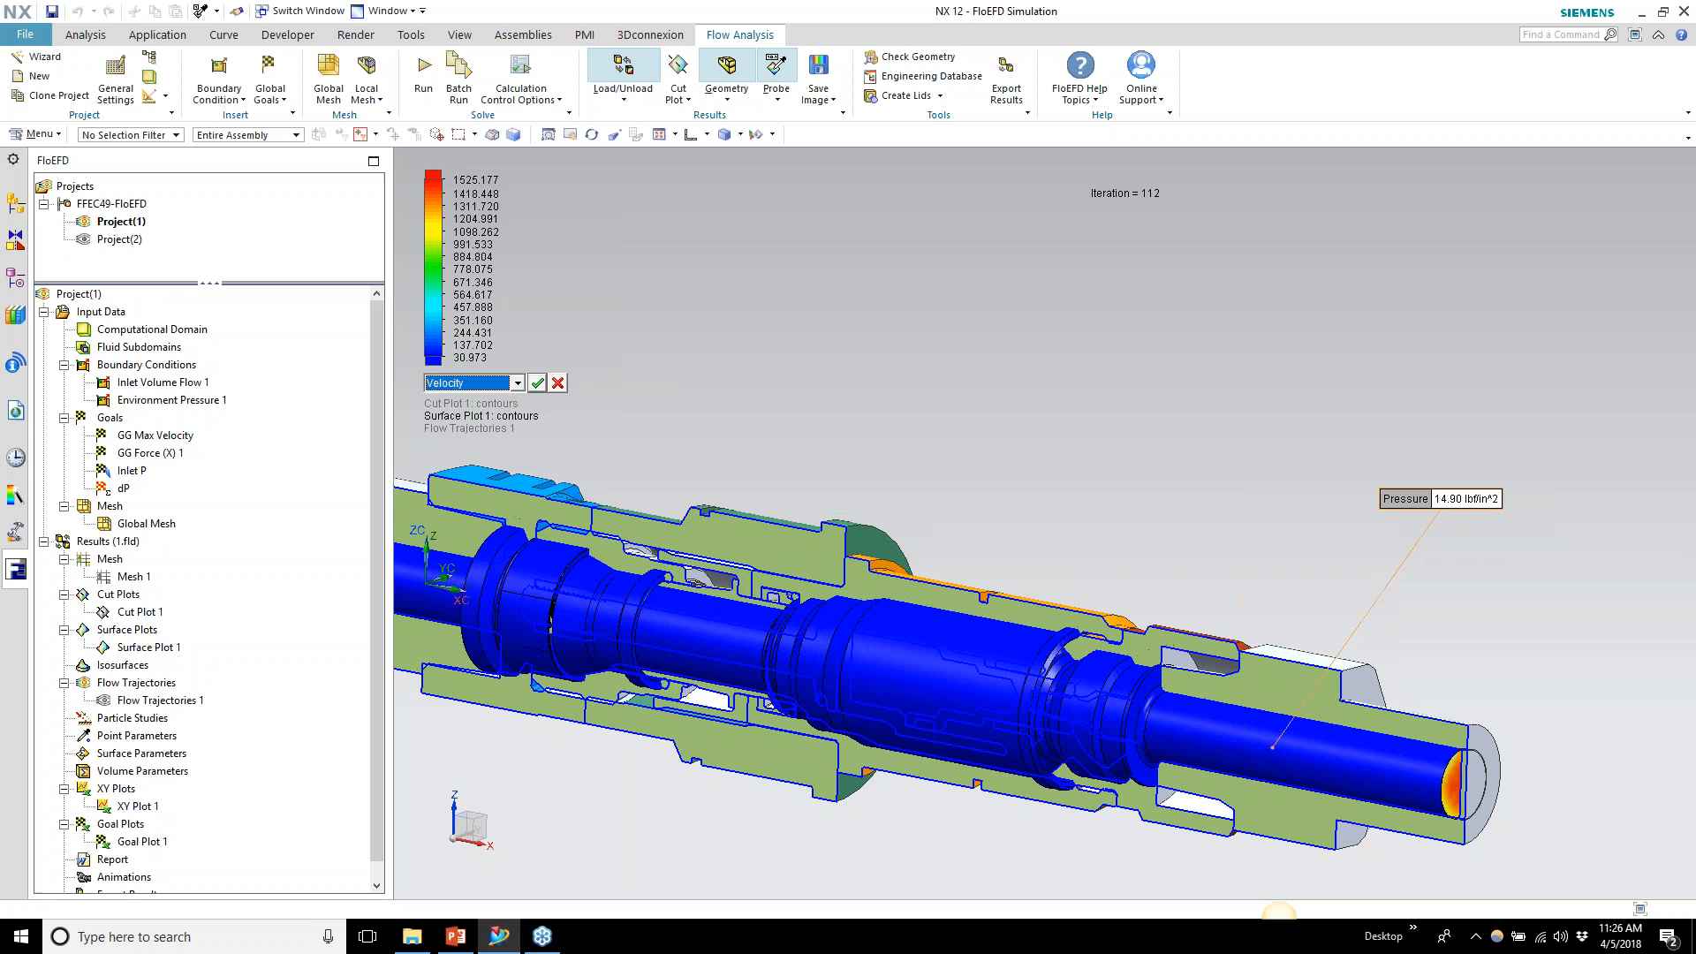
scroll(972, 363, "down", 1)
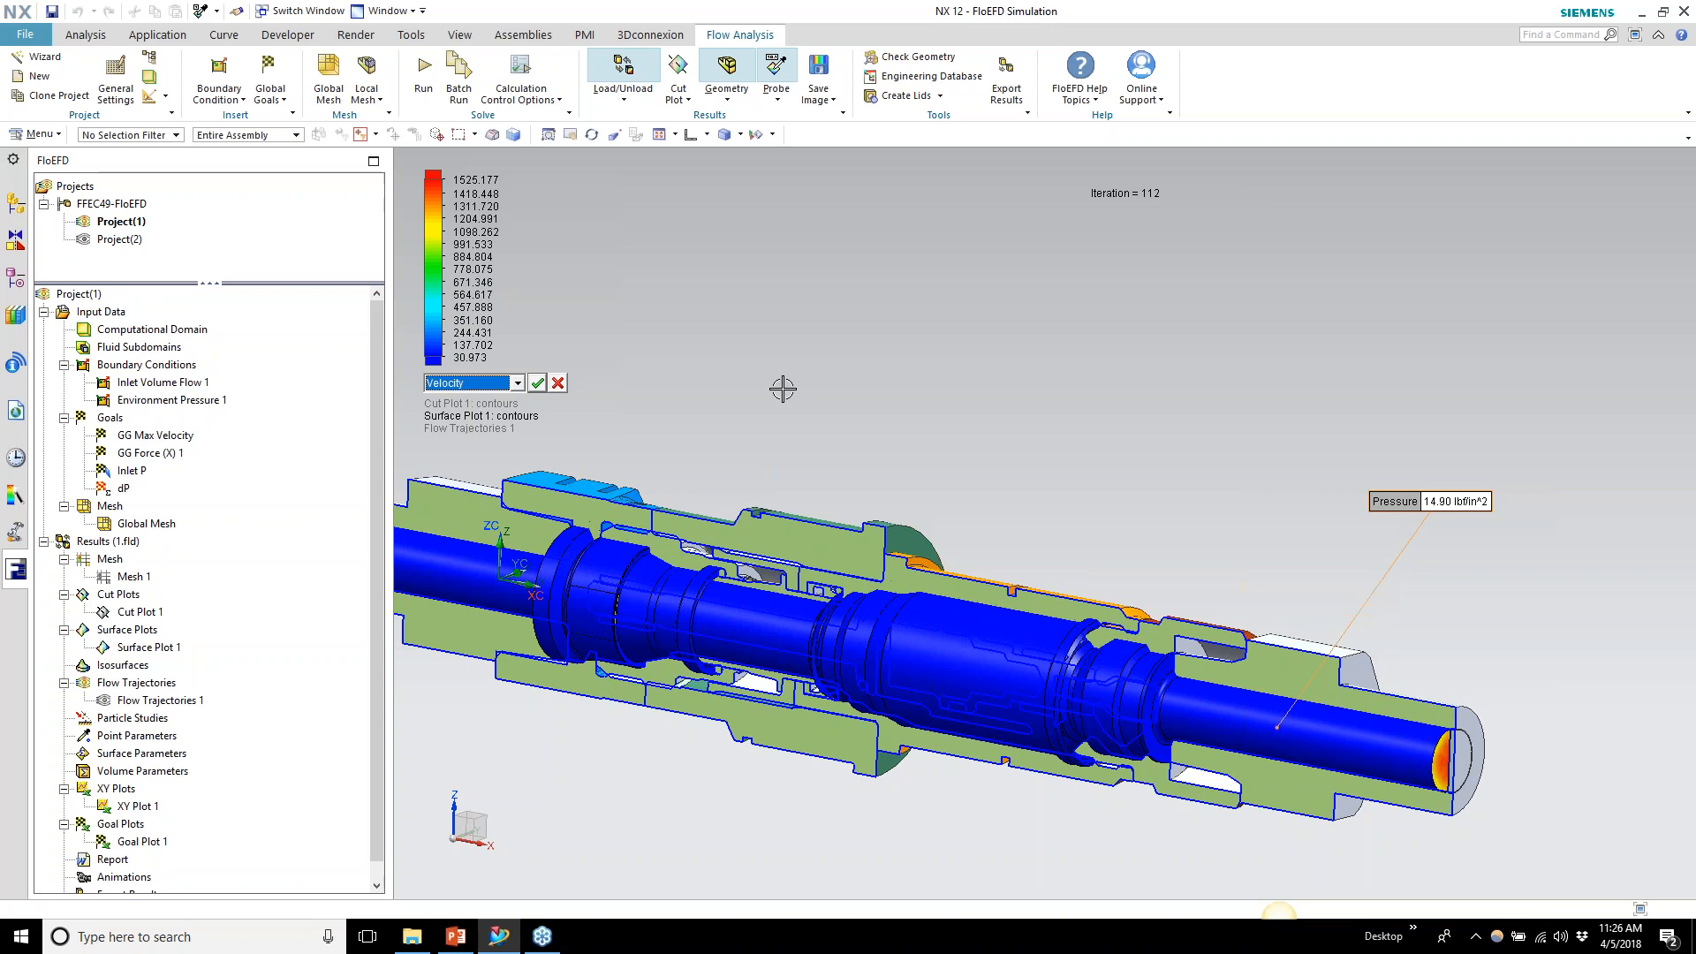
left_click(1024, 383)
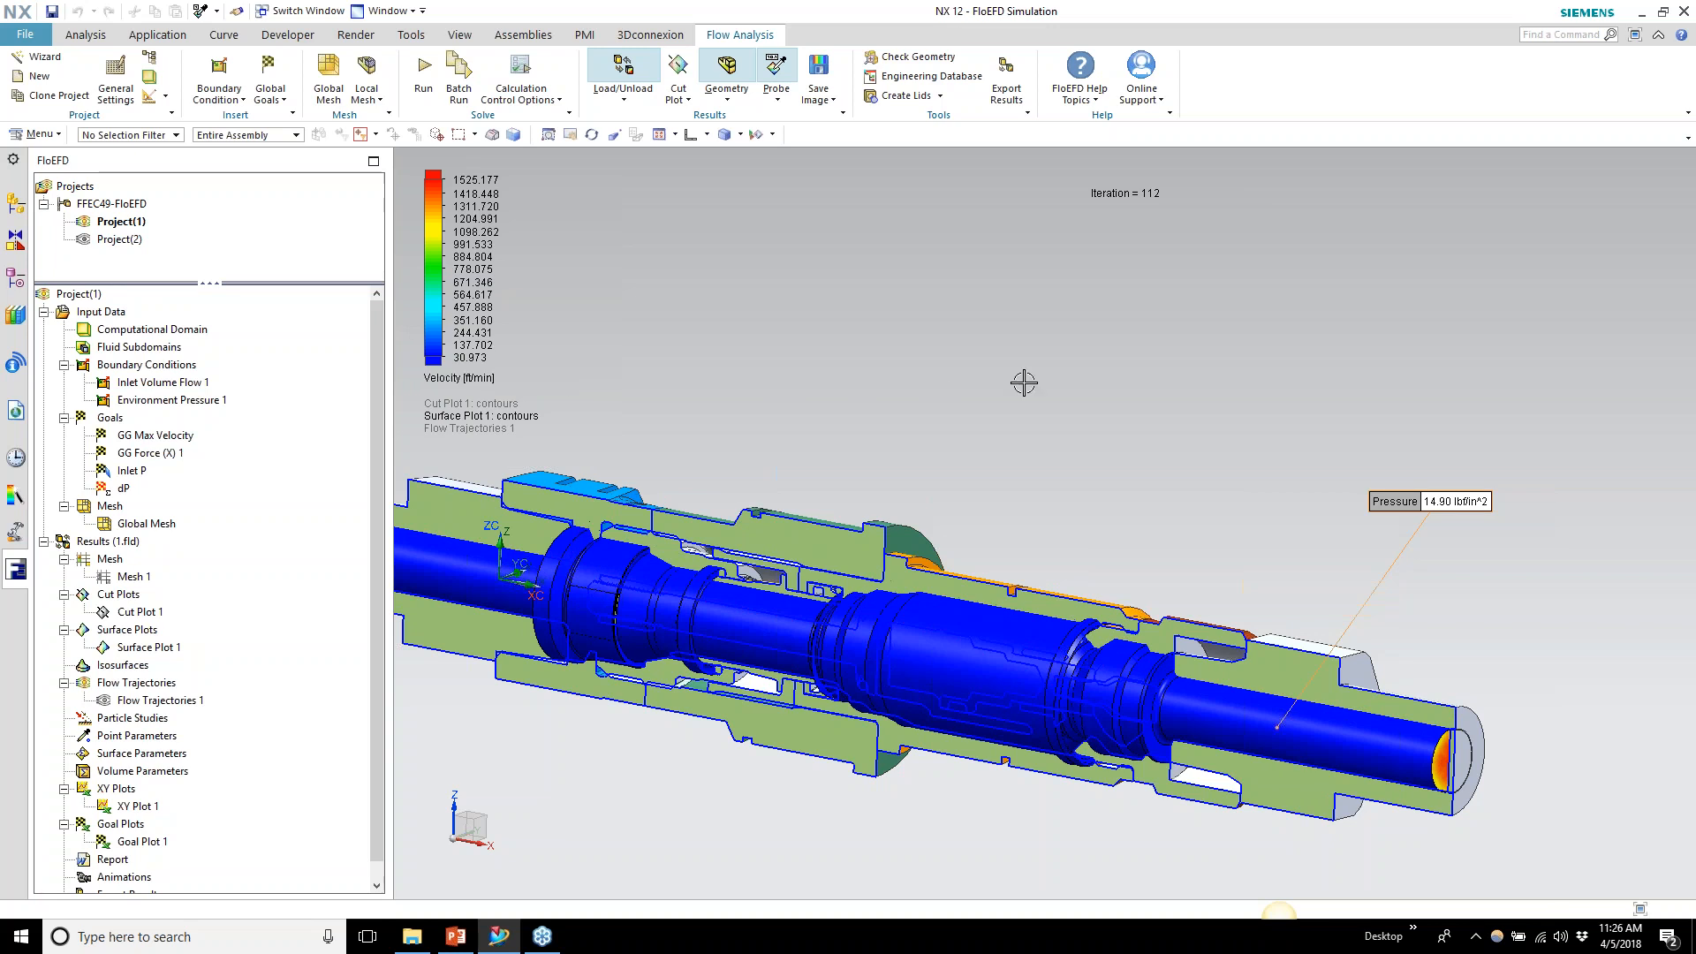
left_click(777, 98)
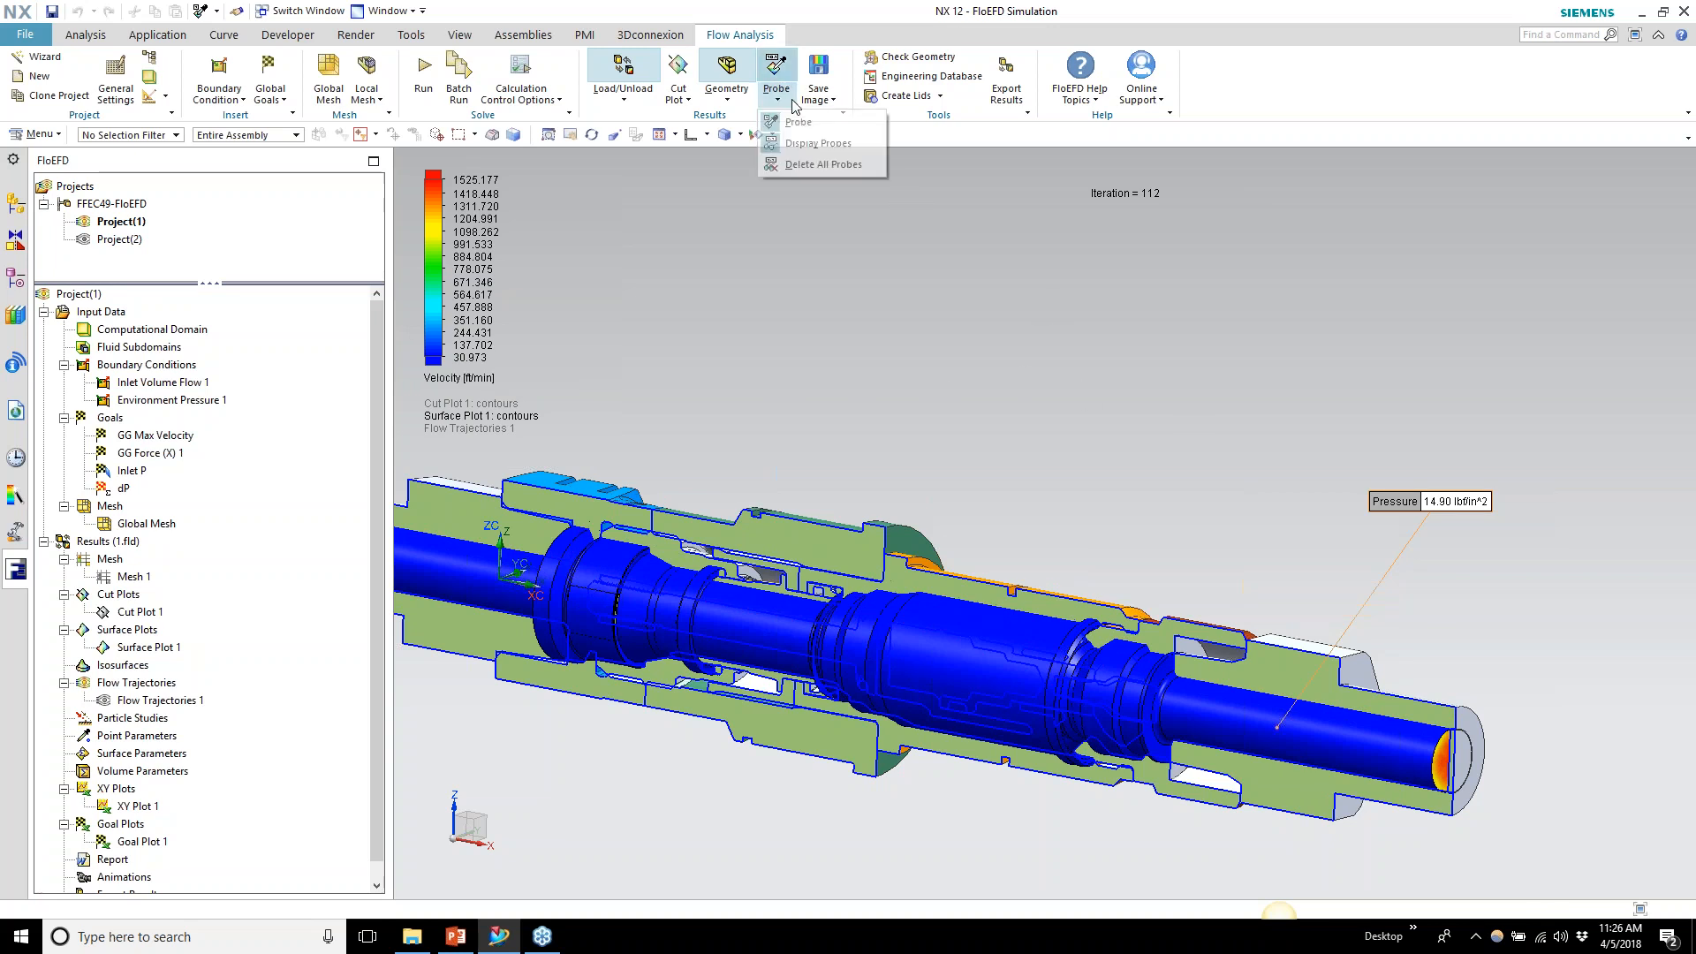
left_click(830, 165)
Hide the valve geometry and read the surface plot's velocity at the outlet face of the fluid volume
middle_click_drag(1052, 408, 493, 363)
scroll(1197, 355, "up", 3)
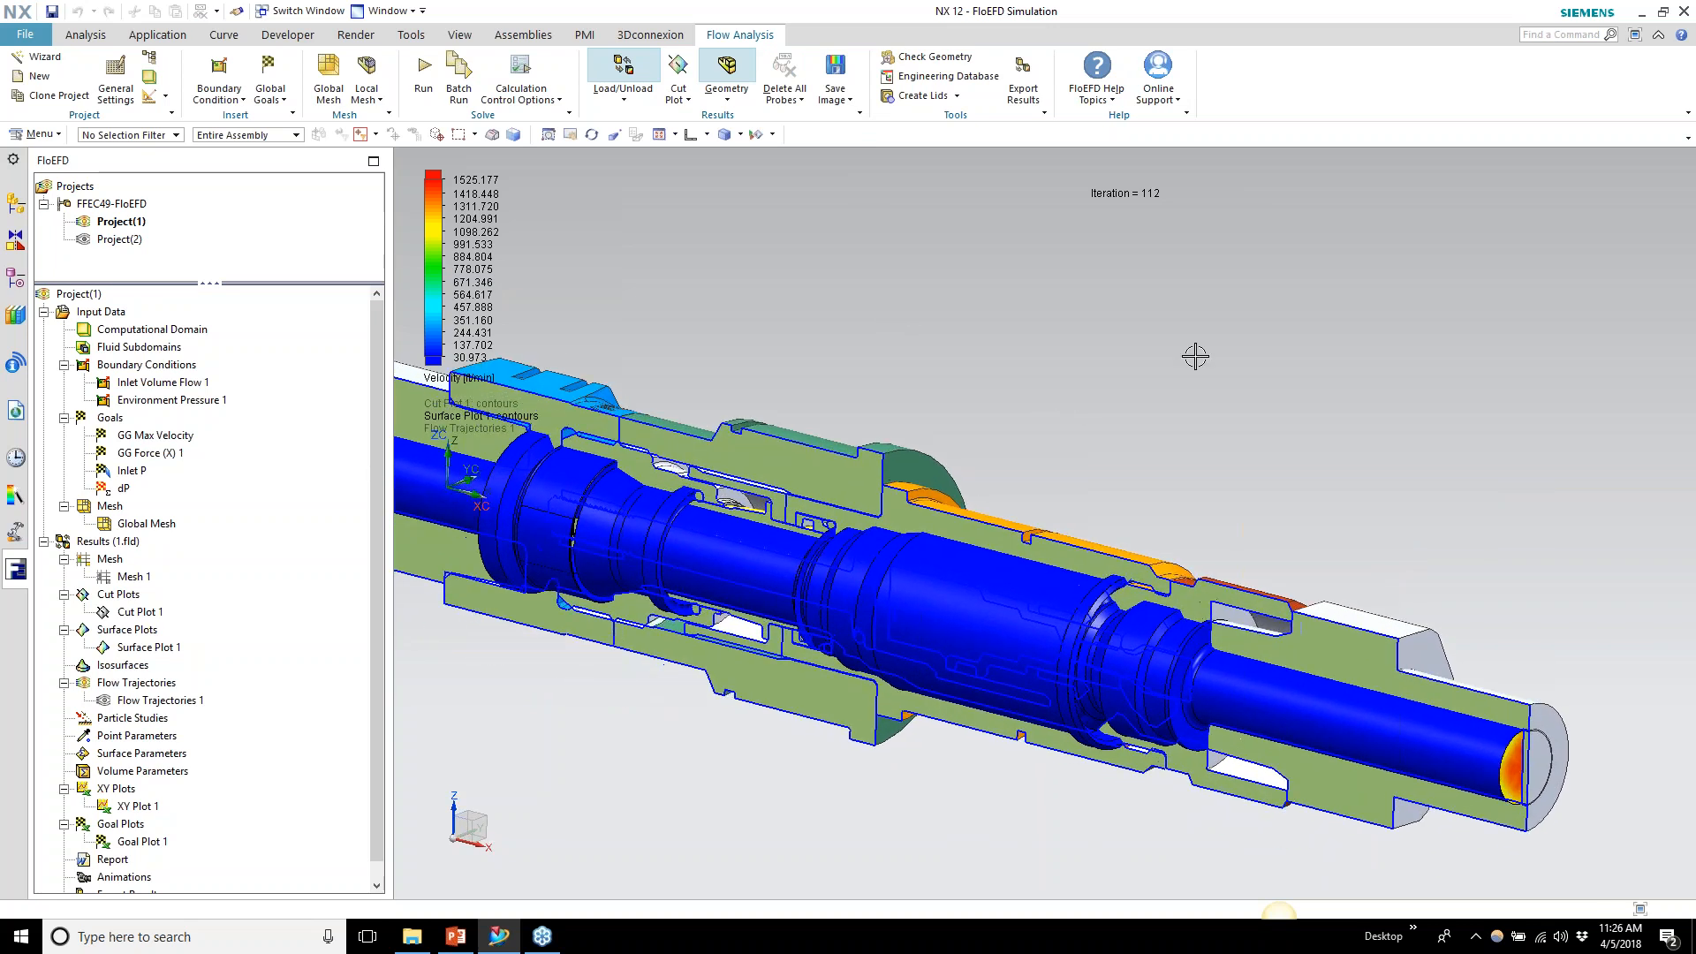
left_click(751, 72)
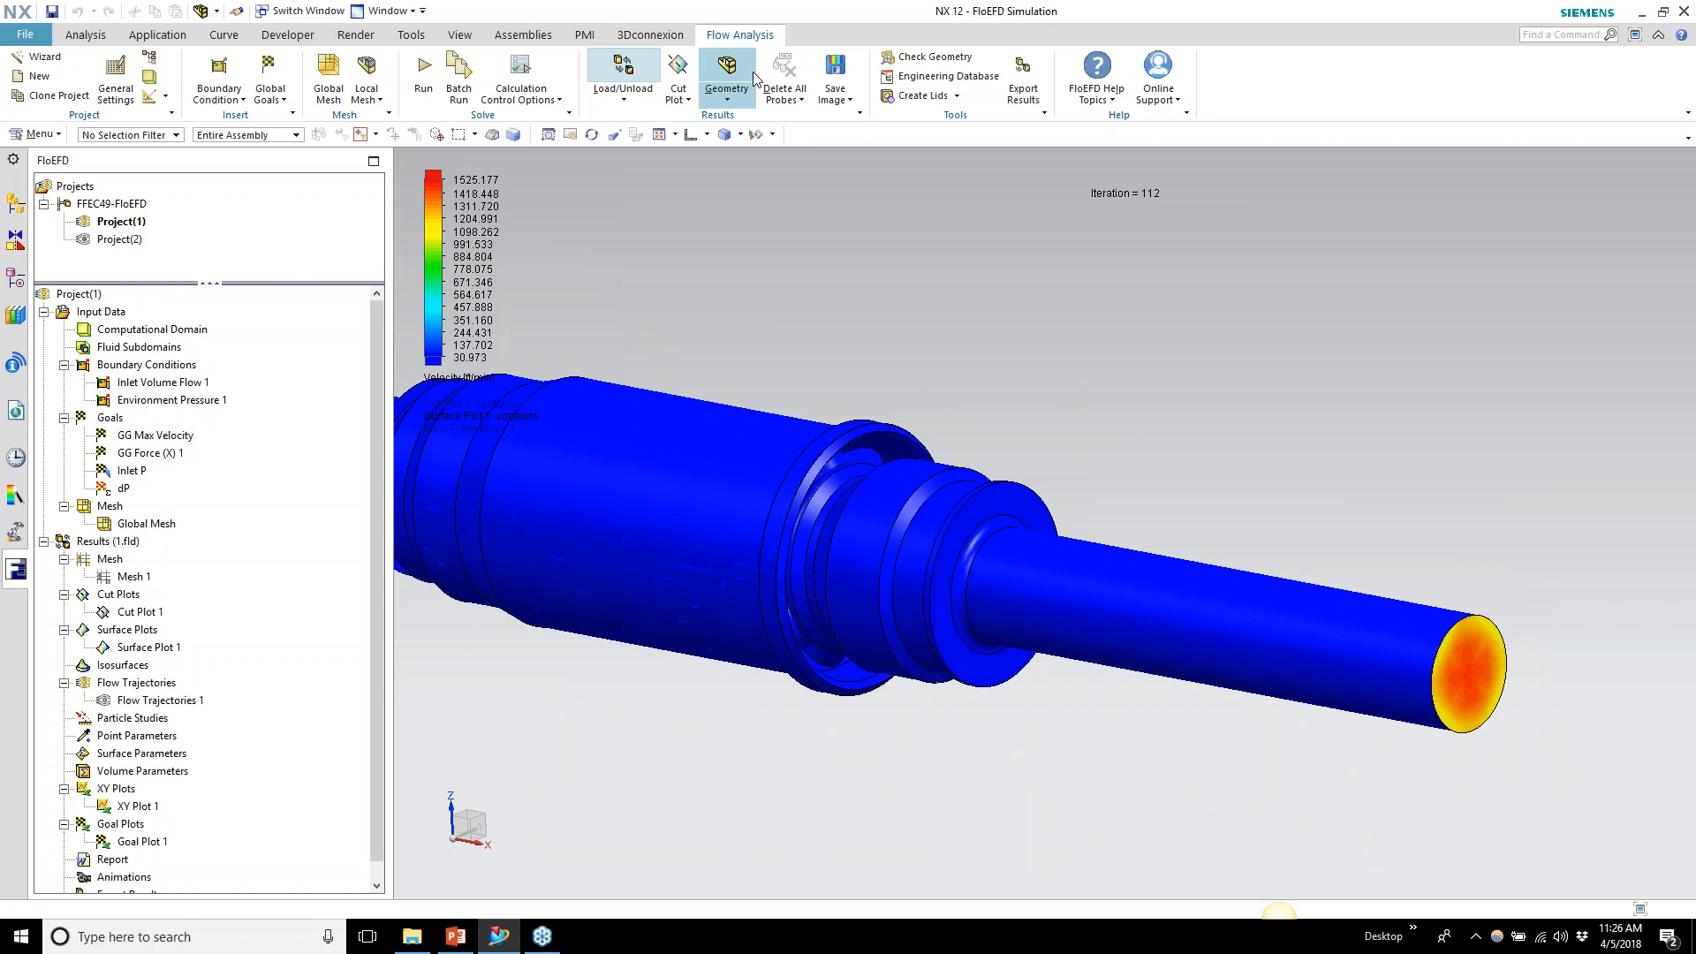
middle_click_drag(1352, 422, 1294, 436)
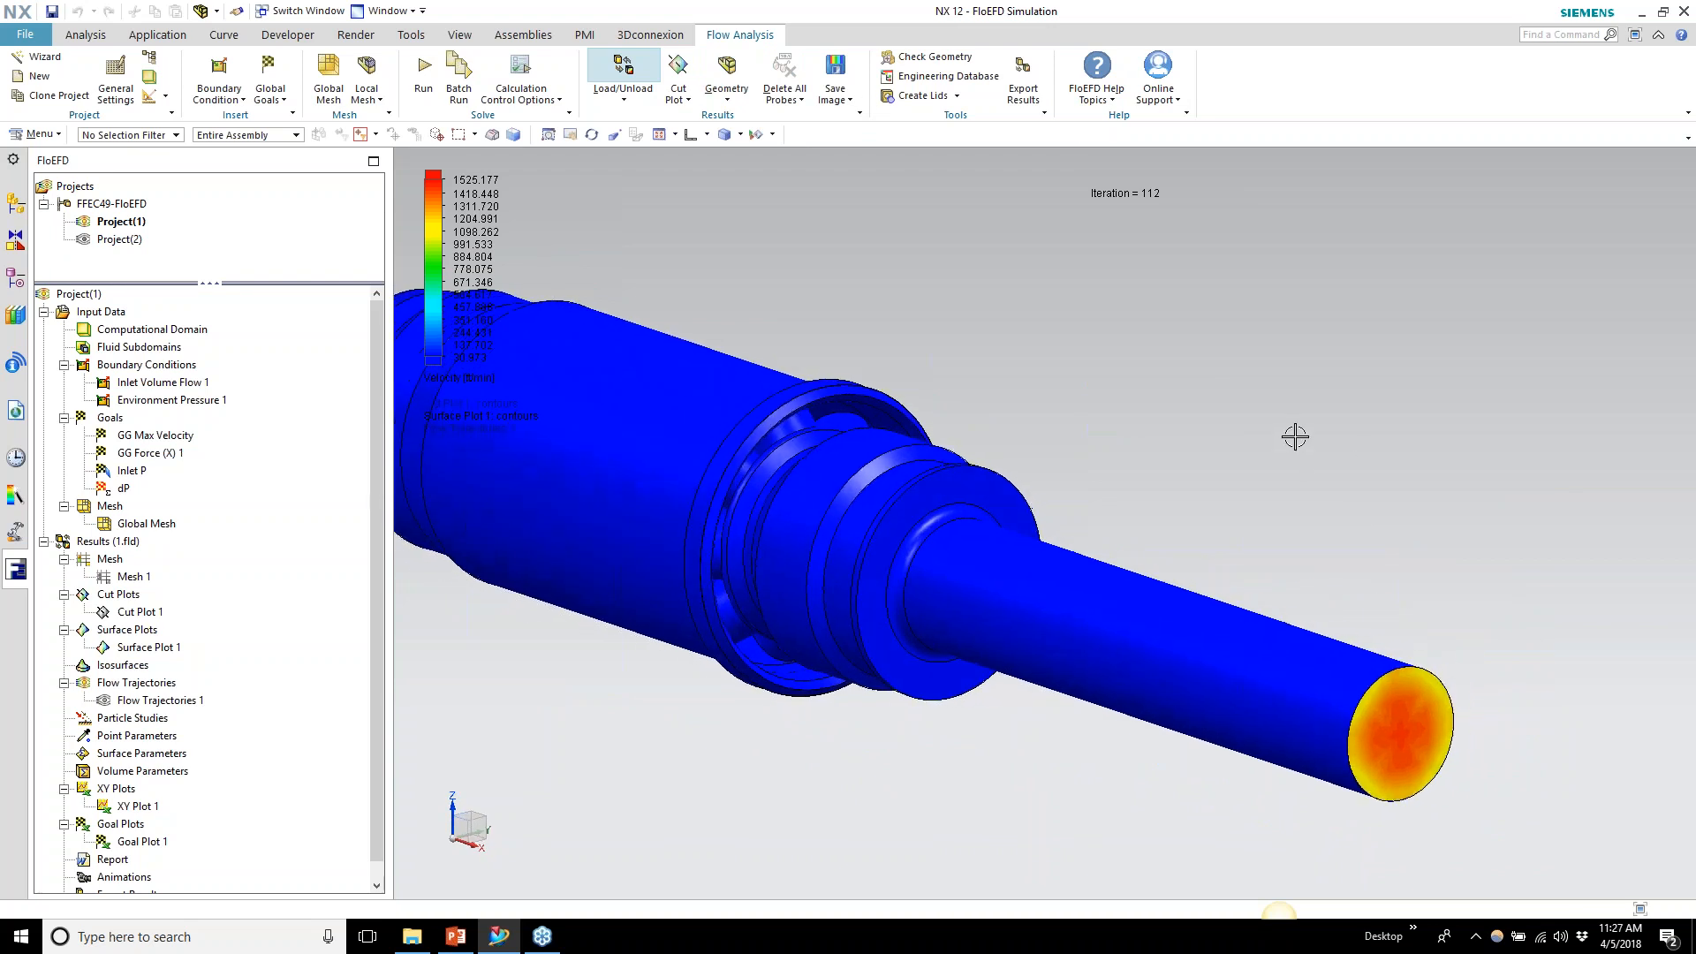
mouse_move(1390, 685)
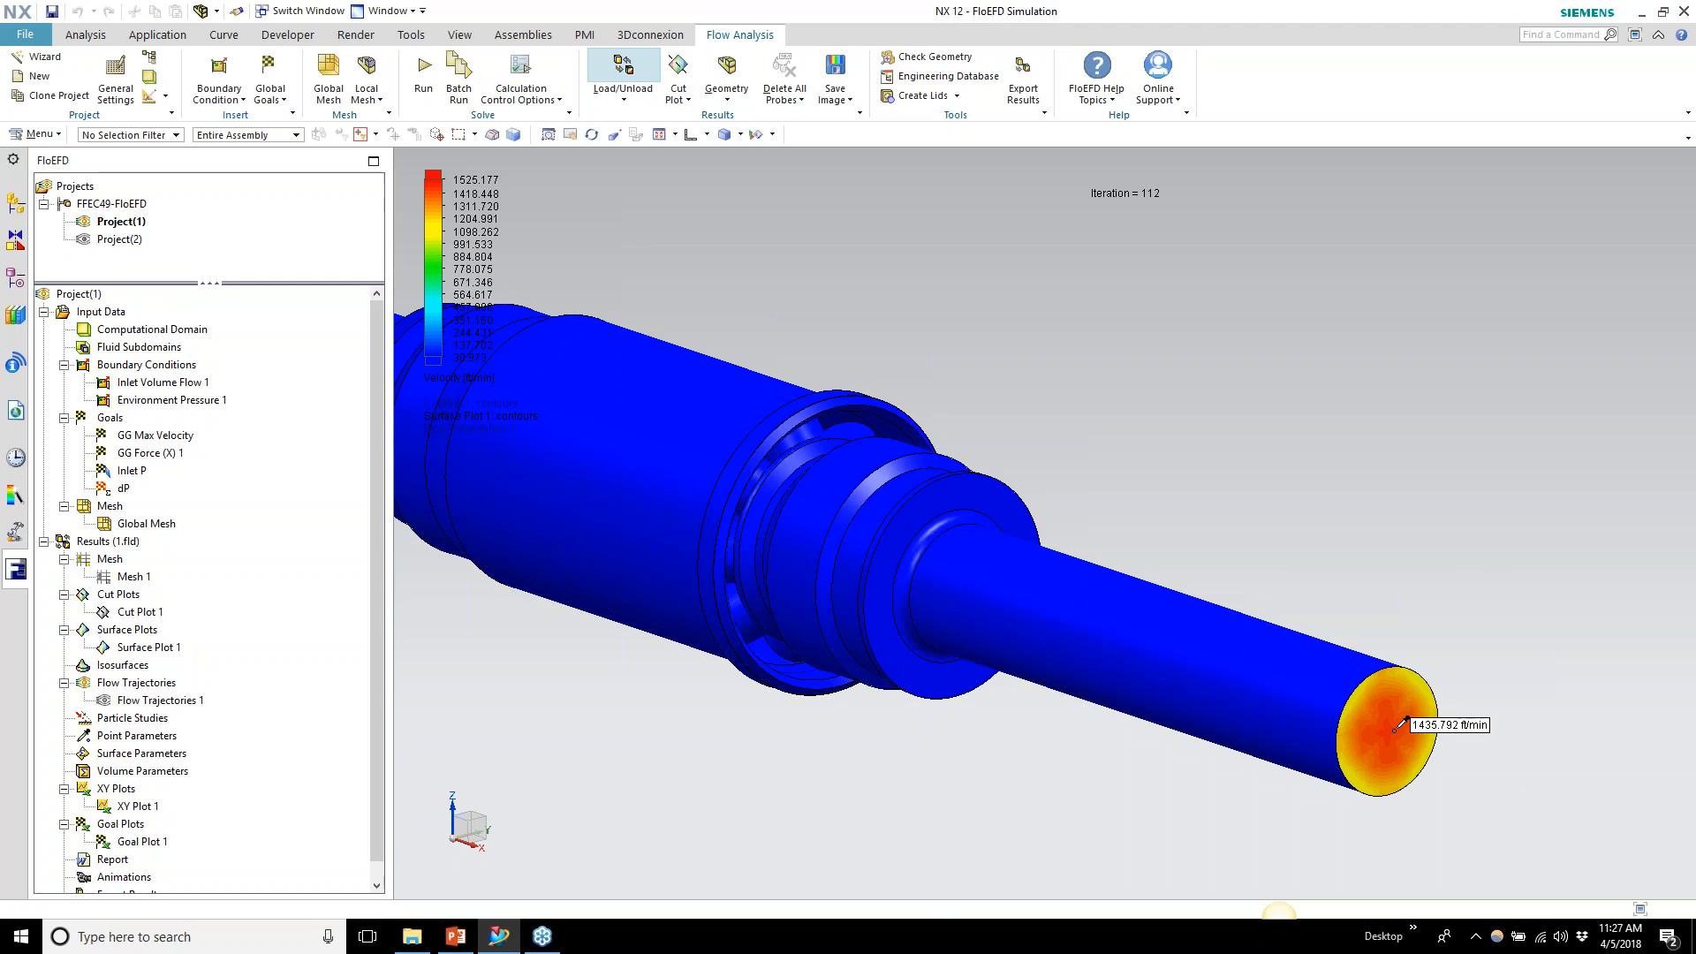
scroll(1394, 730, "down", 1)
Set the Surface Plot 1 legend parameter to Pressure and view the contours from inlet to outlet
middle_click_drag(1394, 730, 622, 395)
left_click(464, 378)
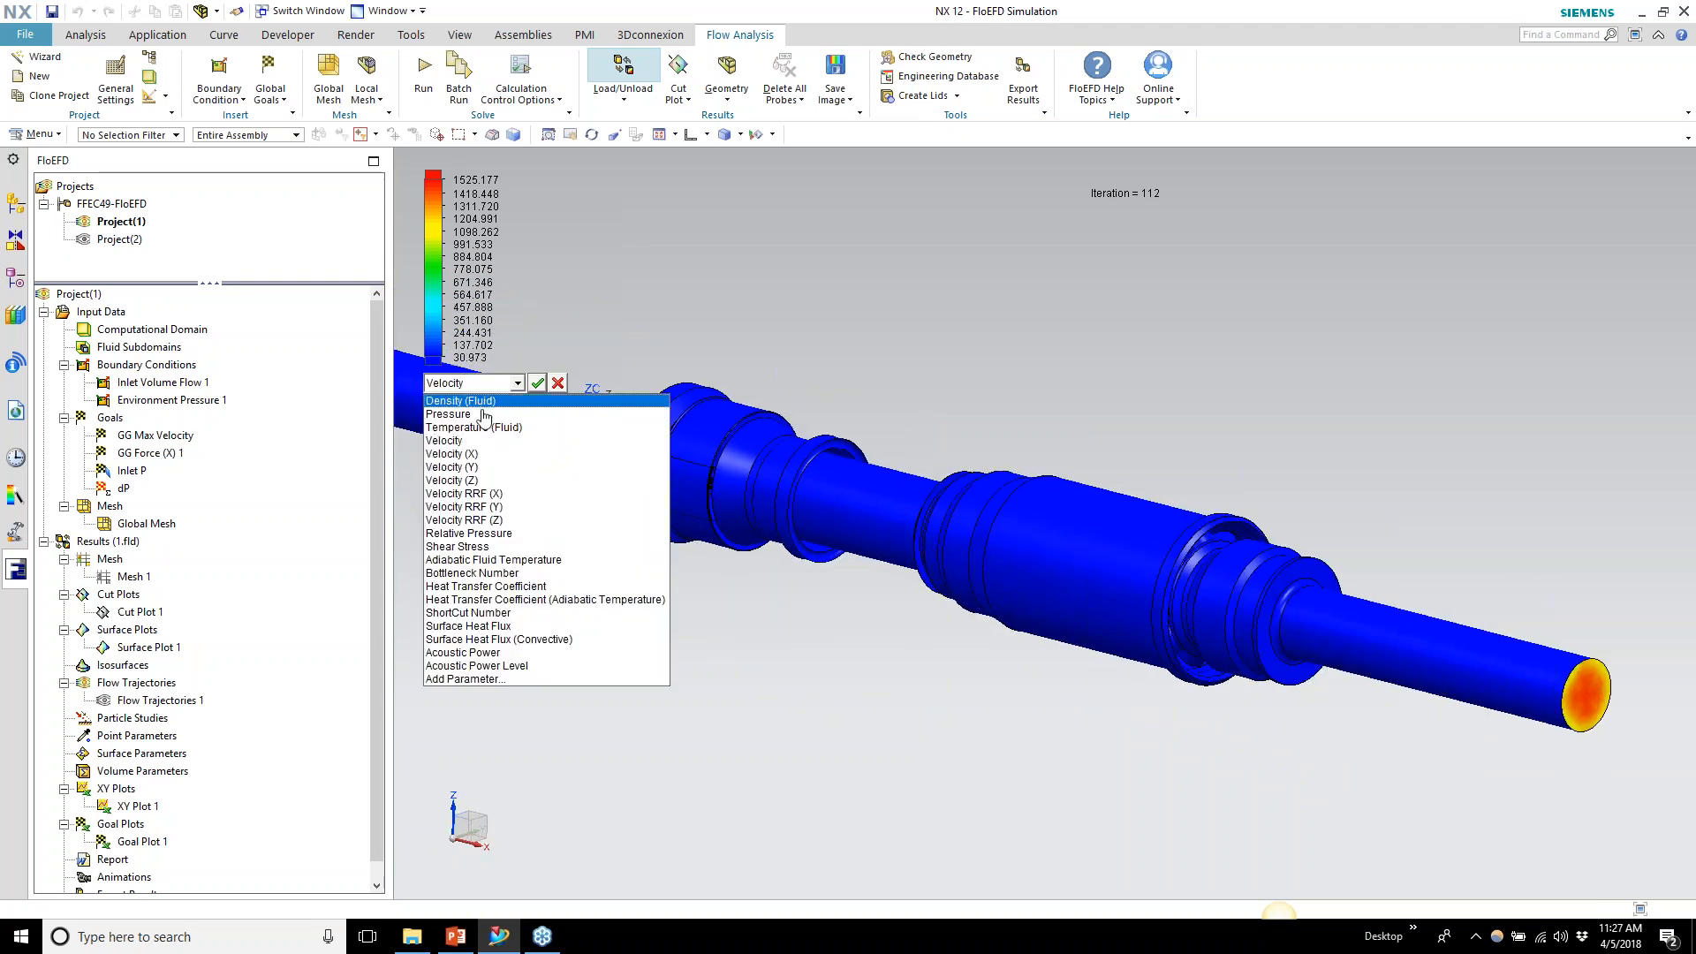
left_click(459, 414)
left_click(537, 383)
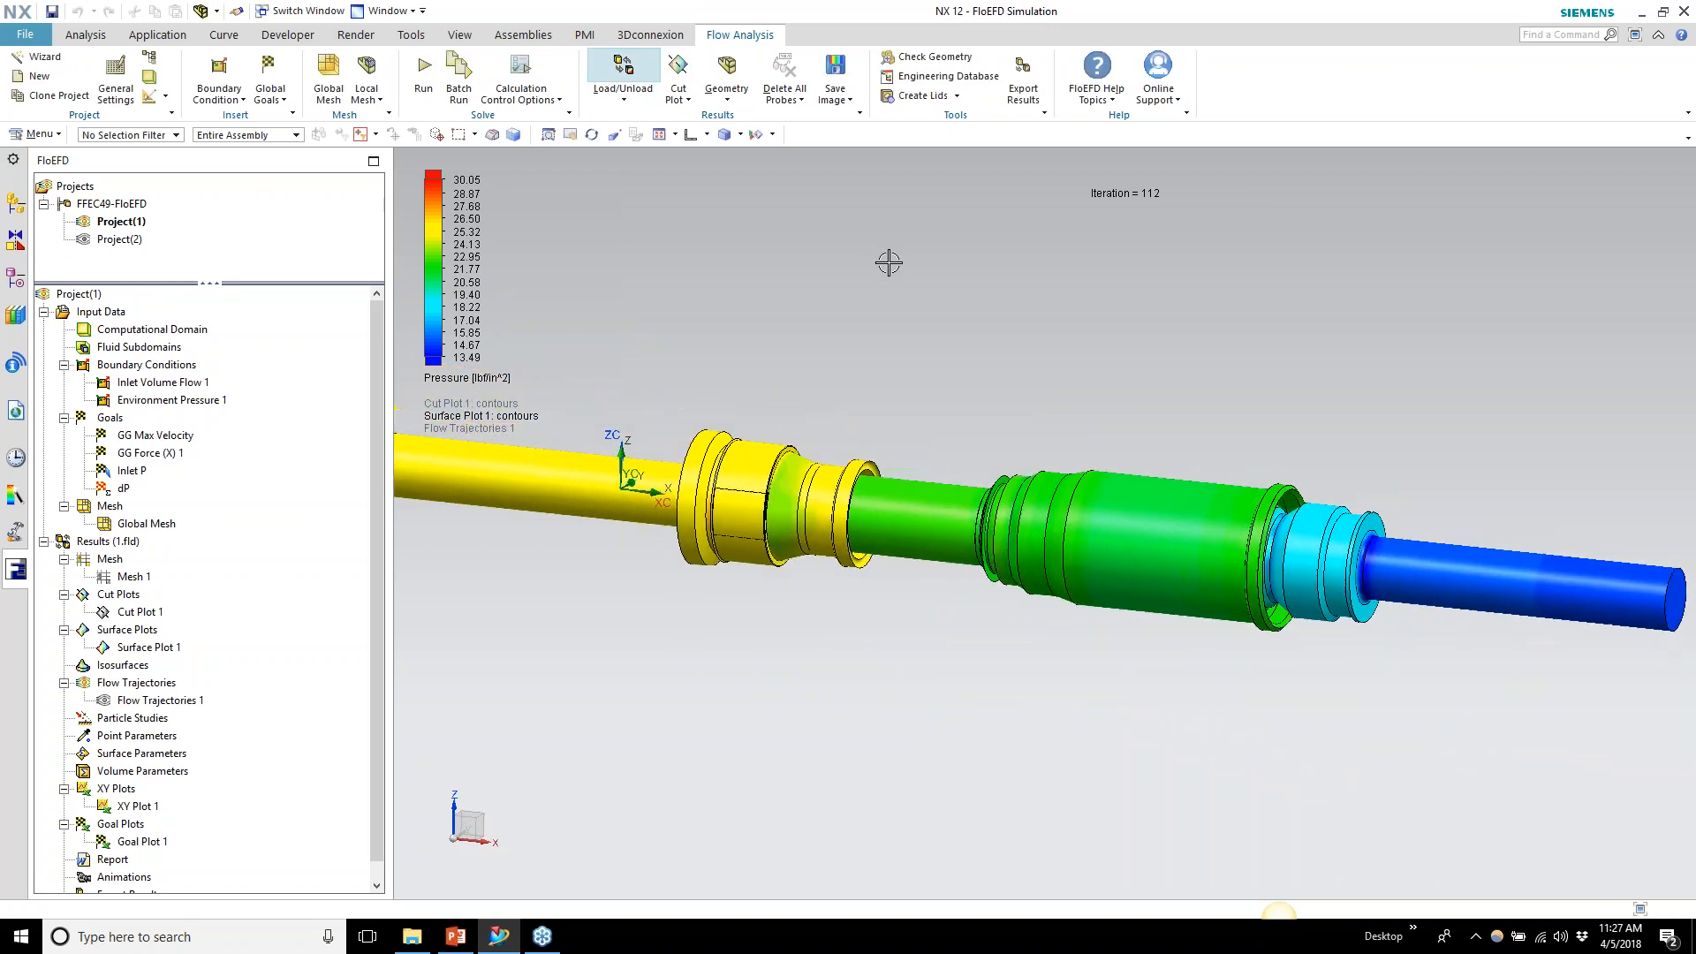
mouse_move(469, 464)
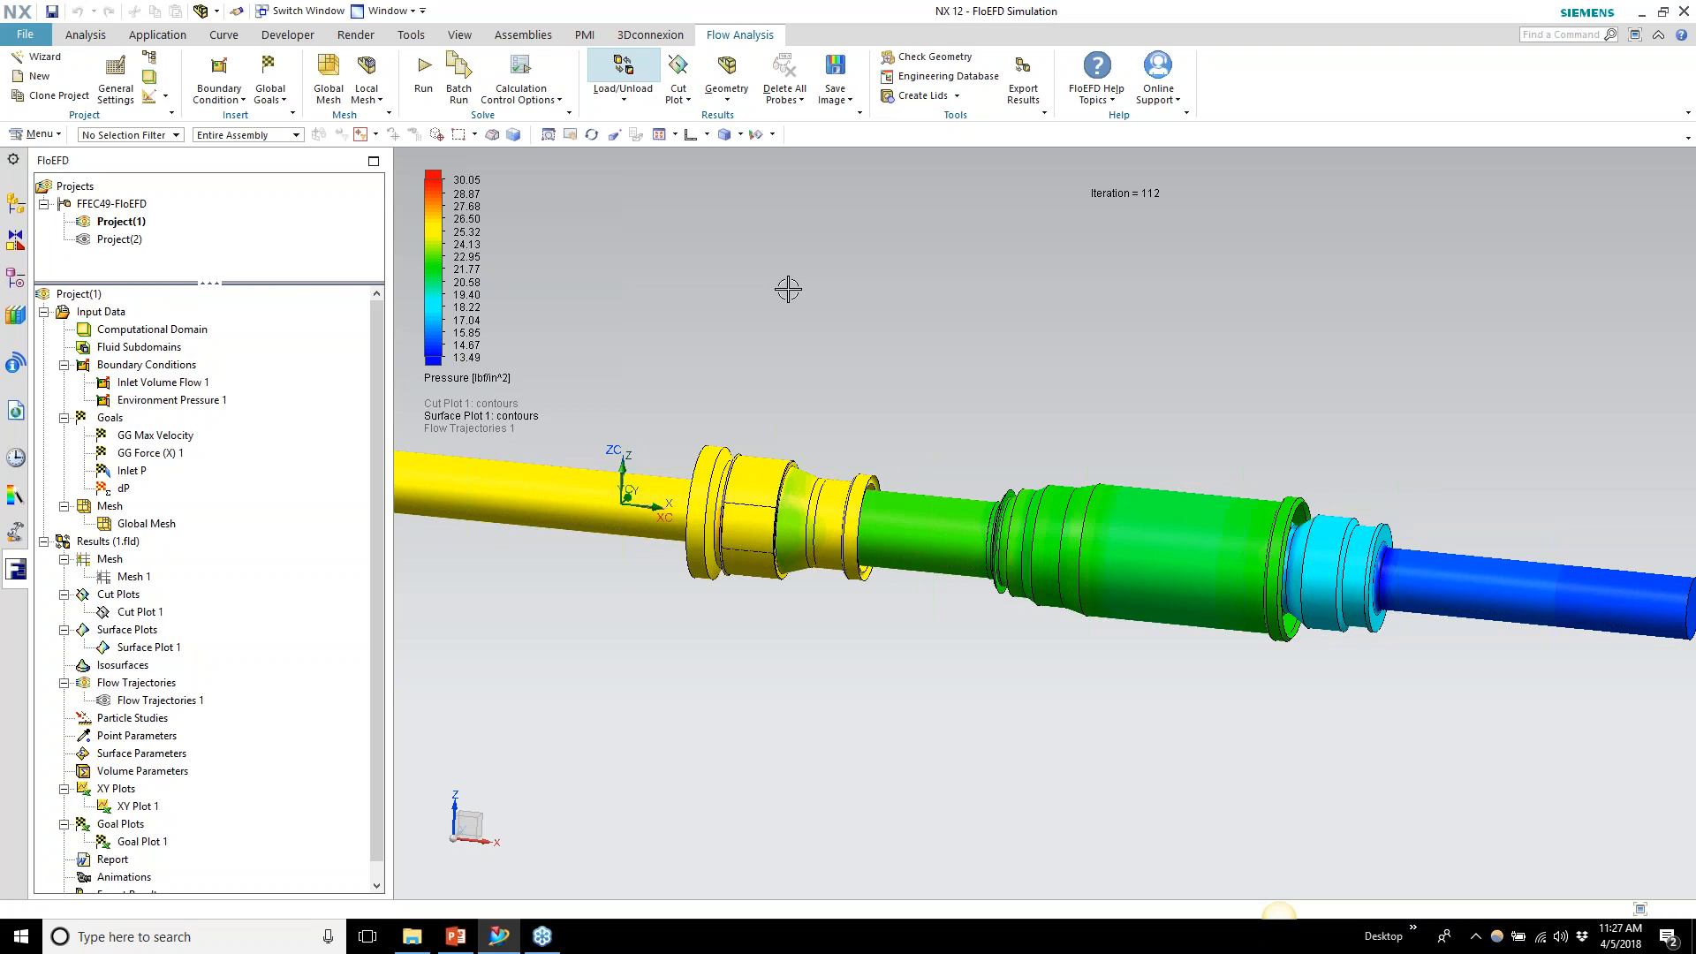
Hide Surface Plot 1, show the sectioned valve geometry again and orient the view squarely to the section
left_click(146, 649)
right_click(146, 649)
left_click(205, 678)
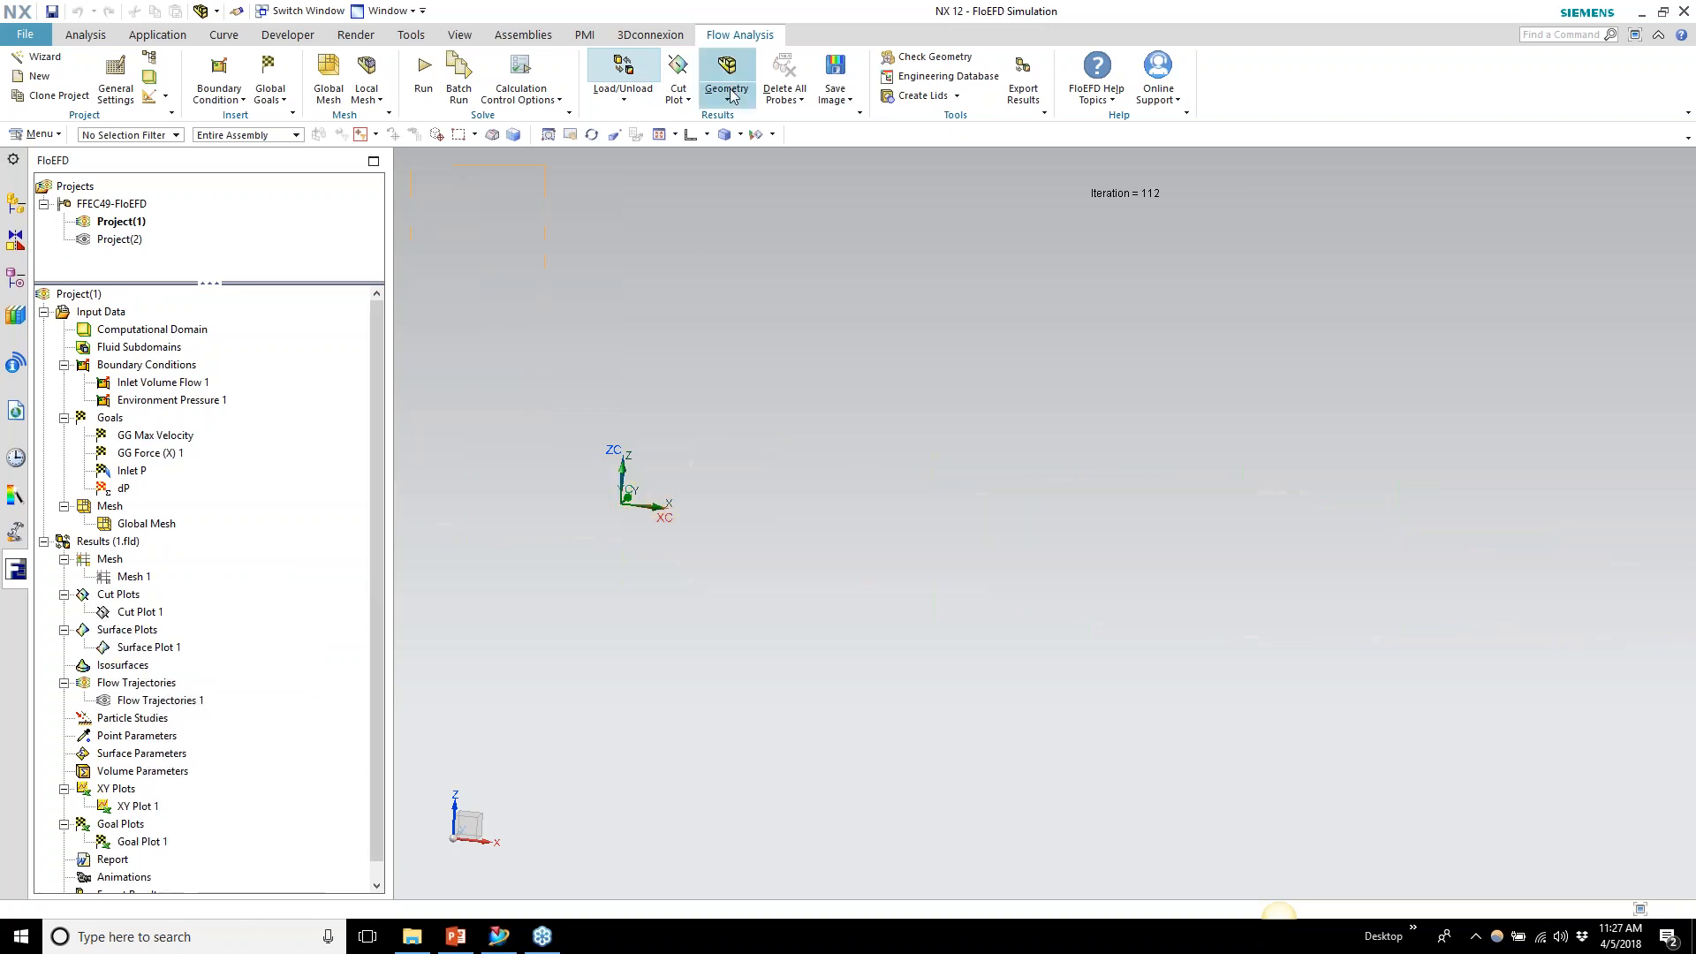
left_click(742, 68)
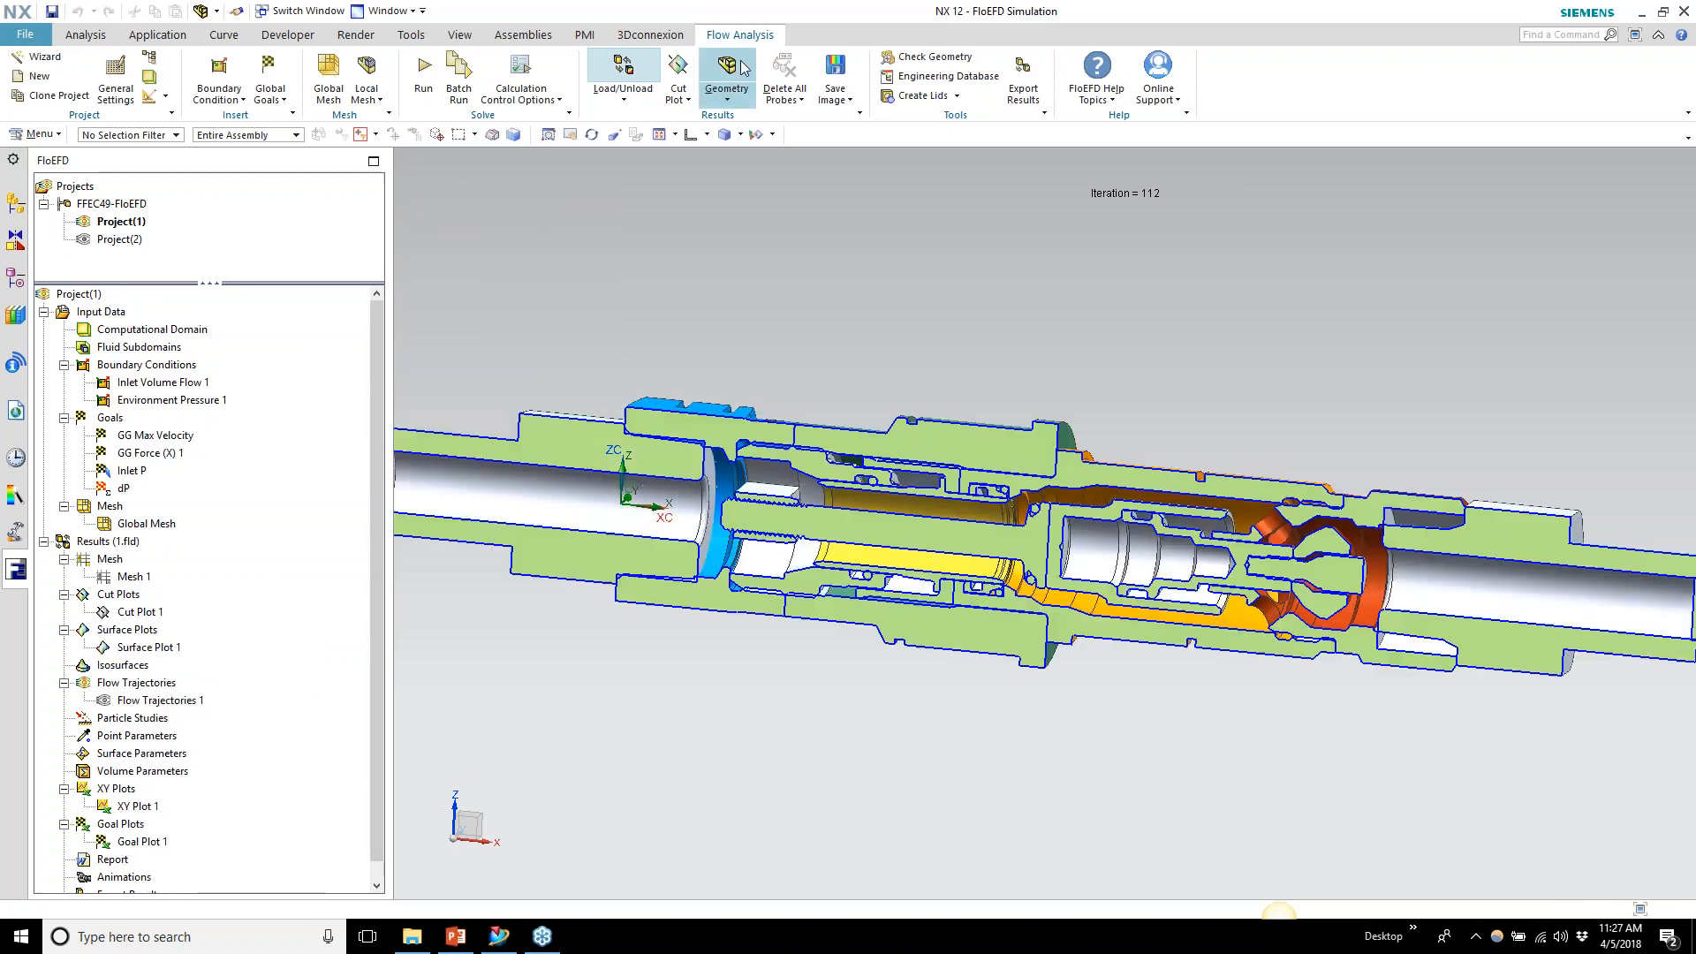
left_click(690, 134)
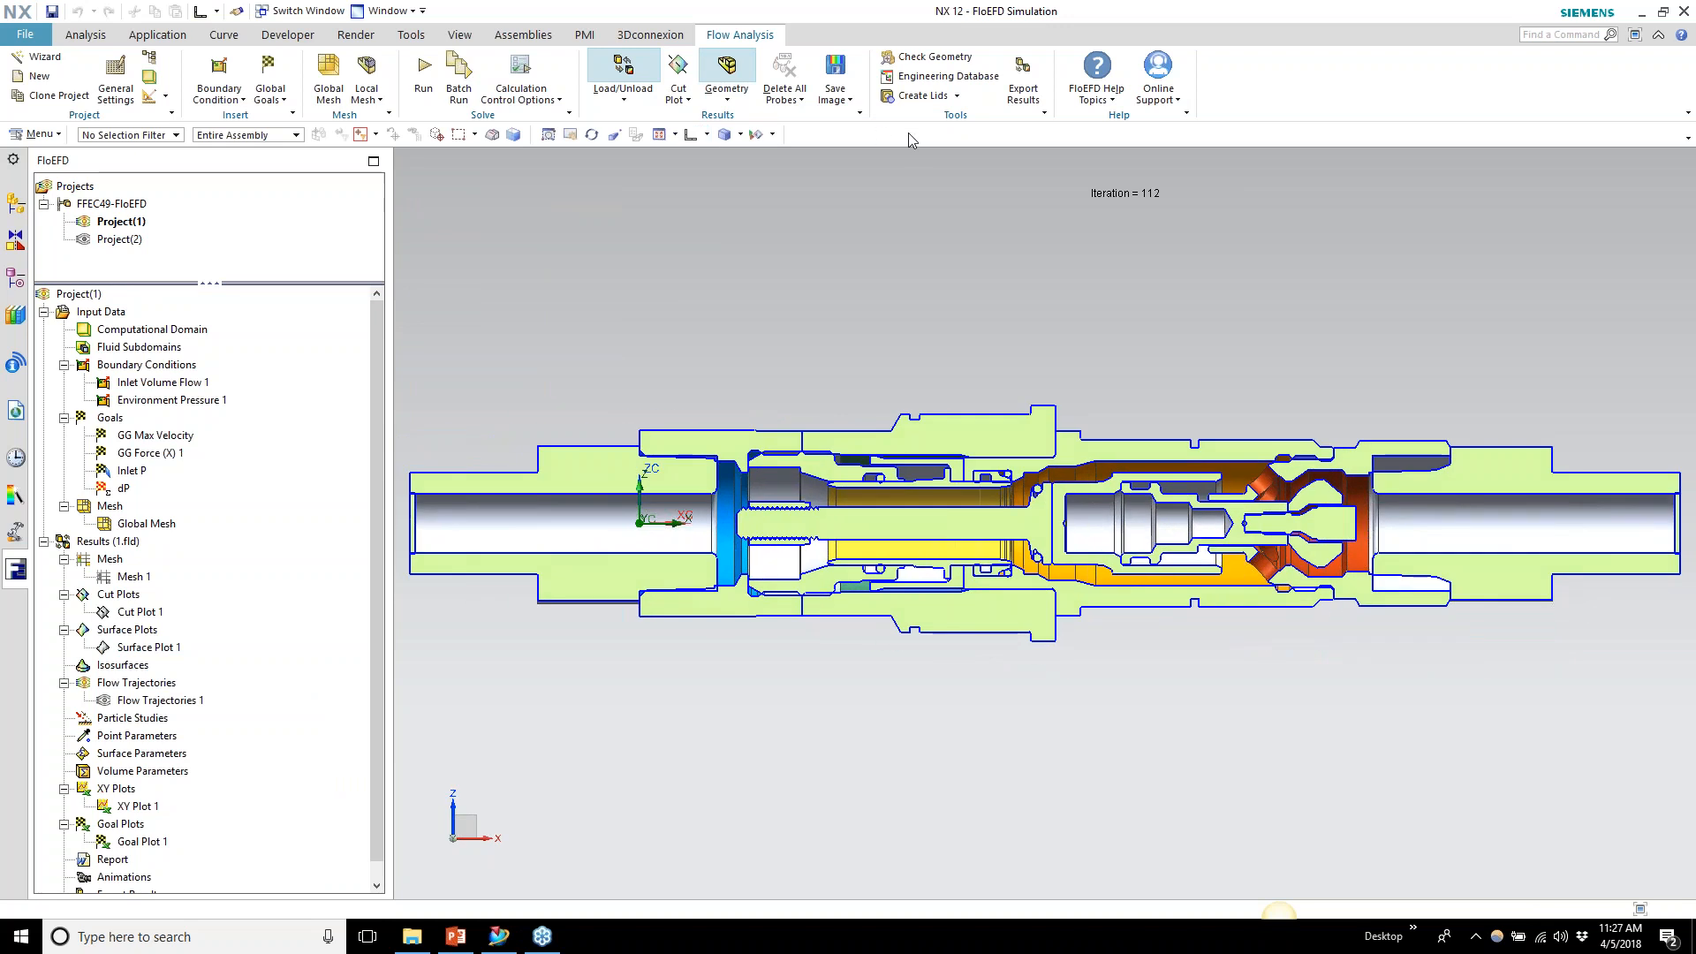
Show Flow Trajectories 1 through the valve section
scroll(253, 707, "down", 1)
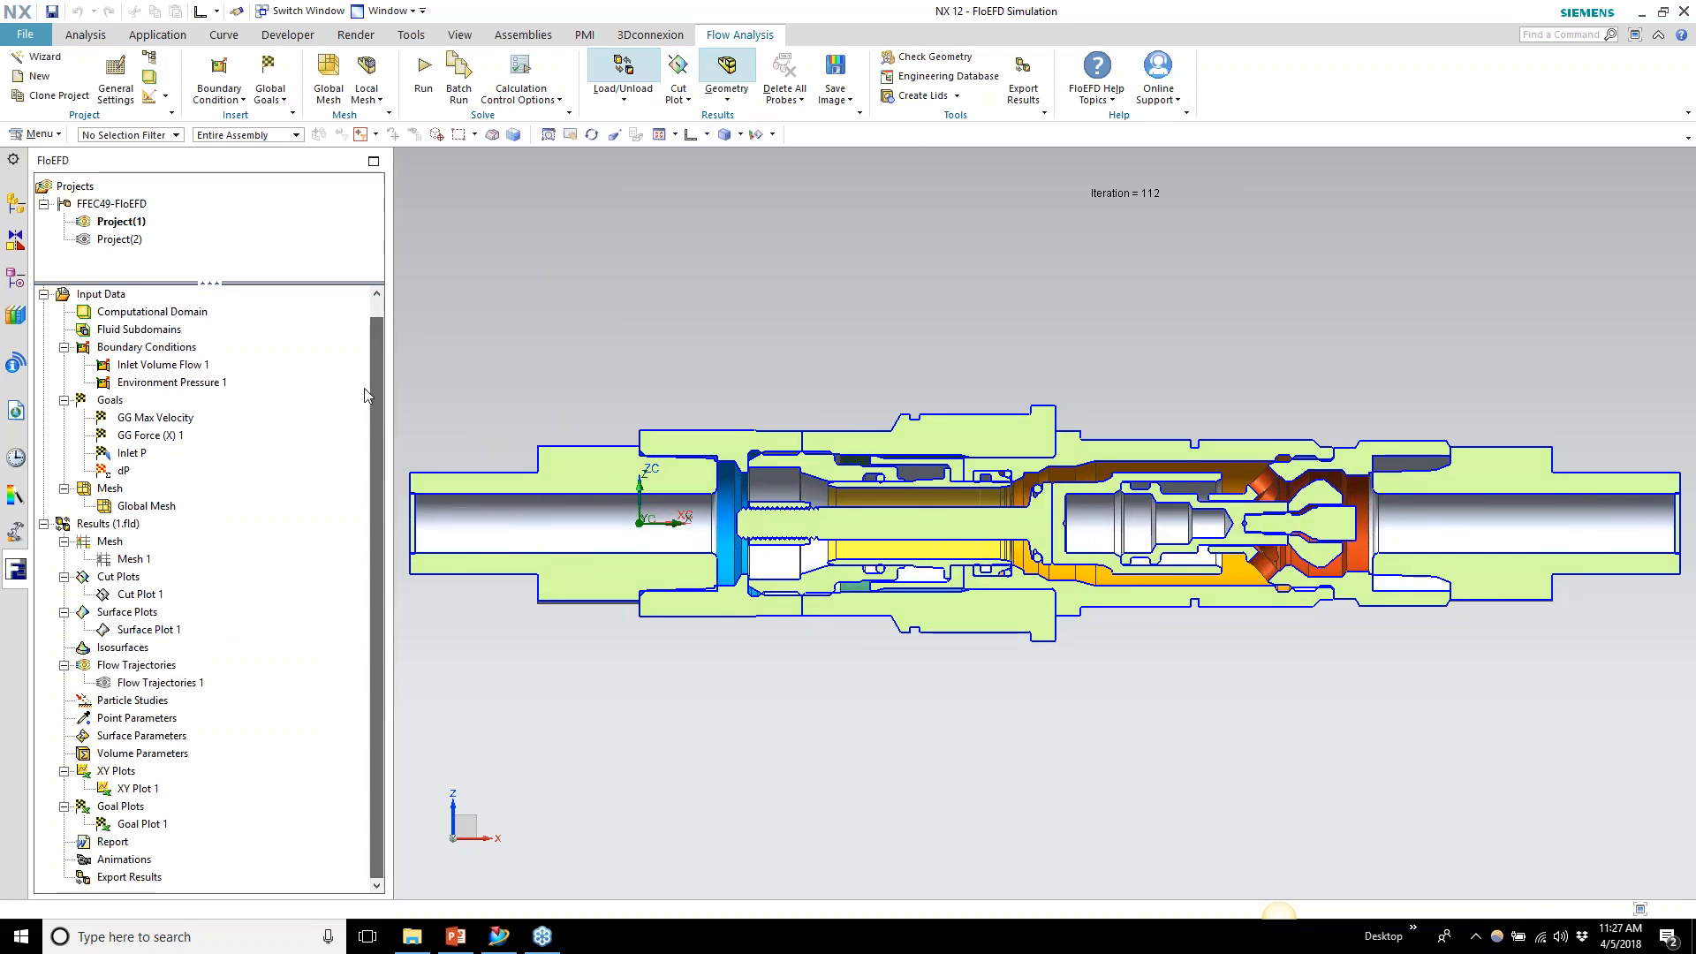
right_click(180, 686)
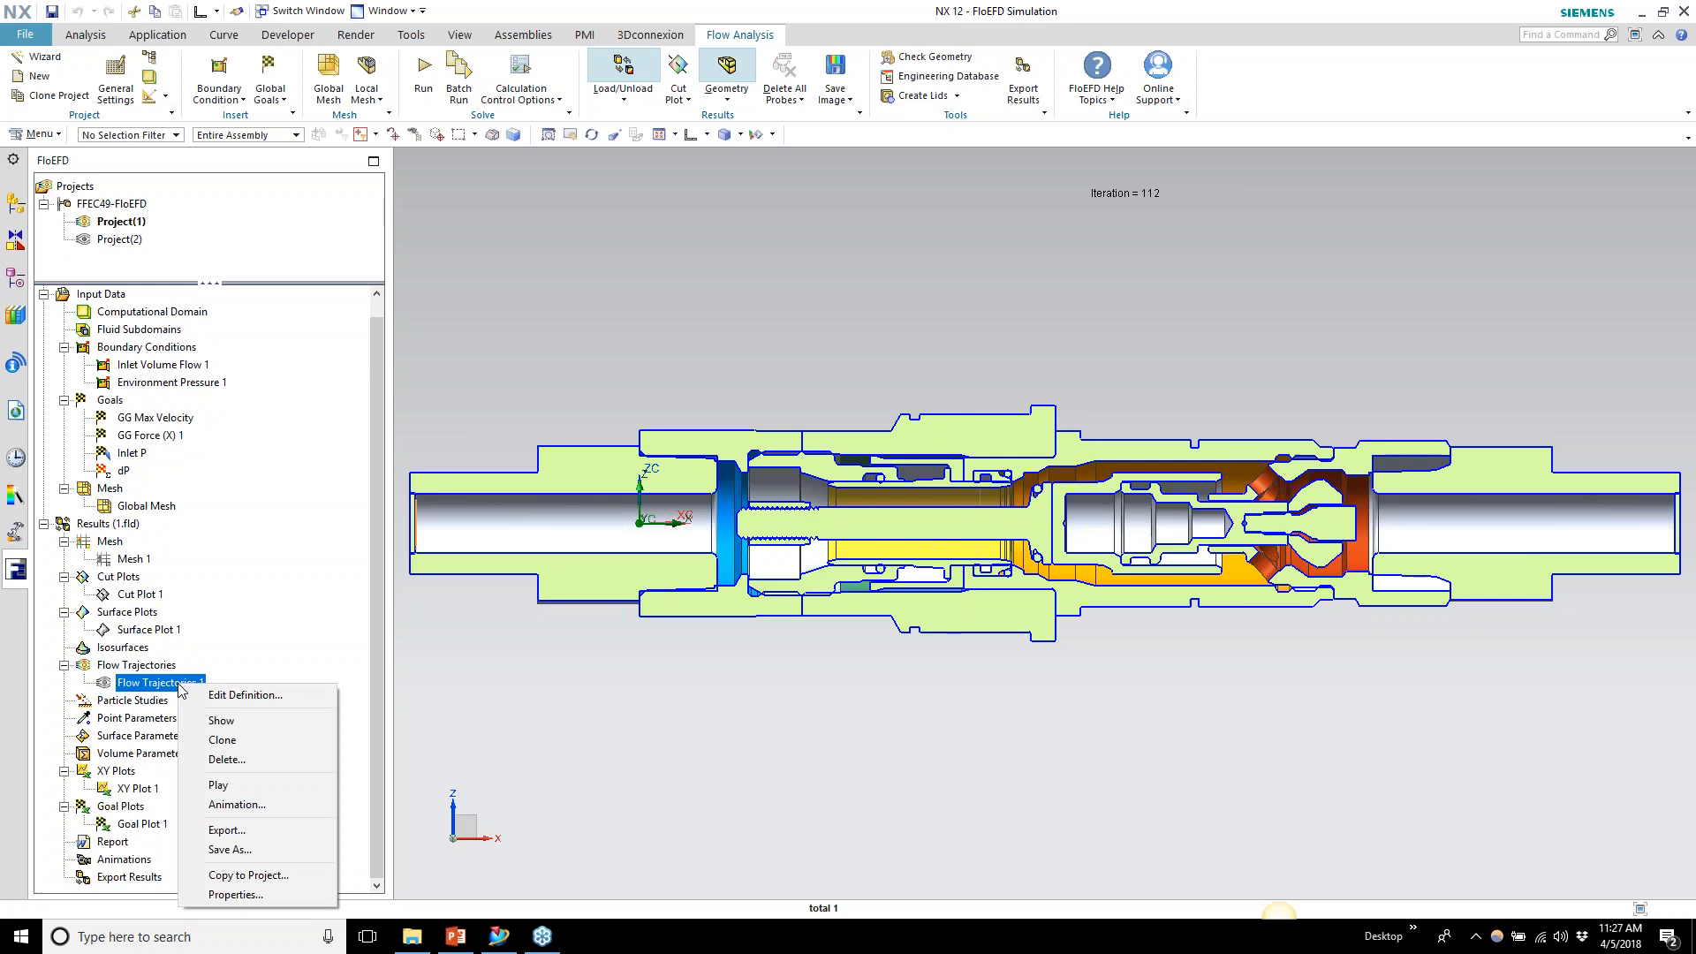
left_click(221, 720)
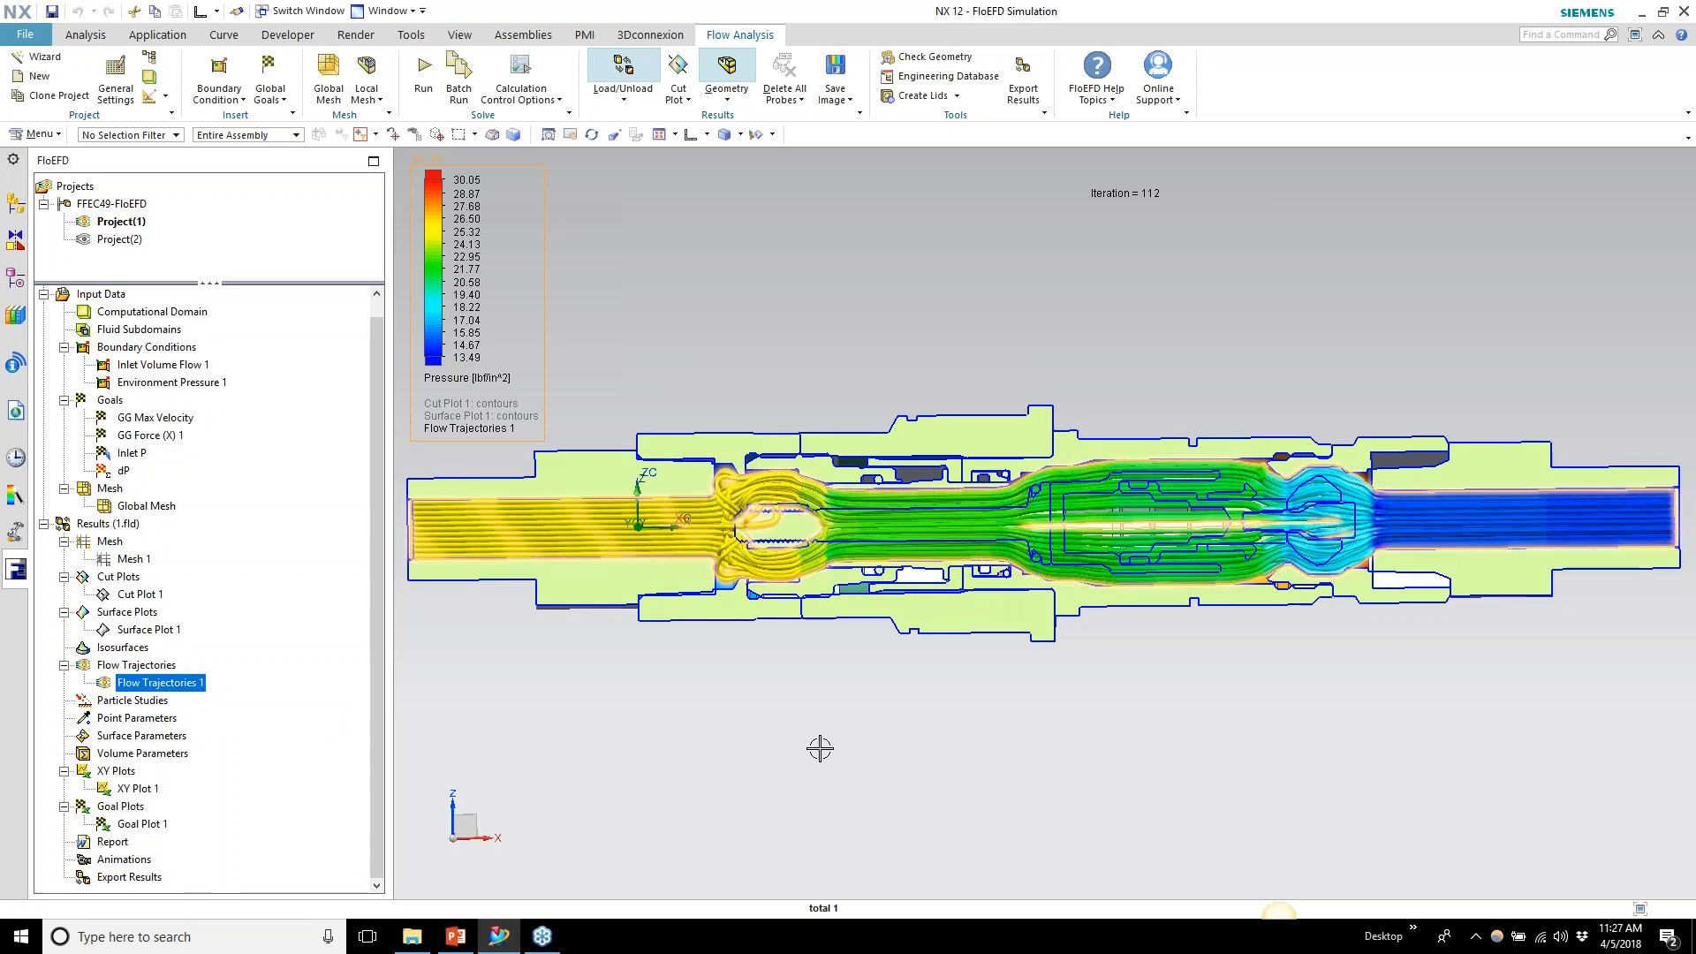
Review the display styles available in the Flow Trajectories 1 definition and close it without changes
right_click(191, 685)
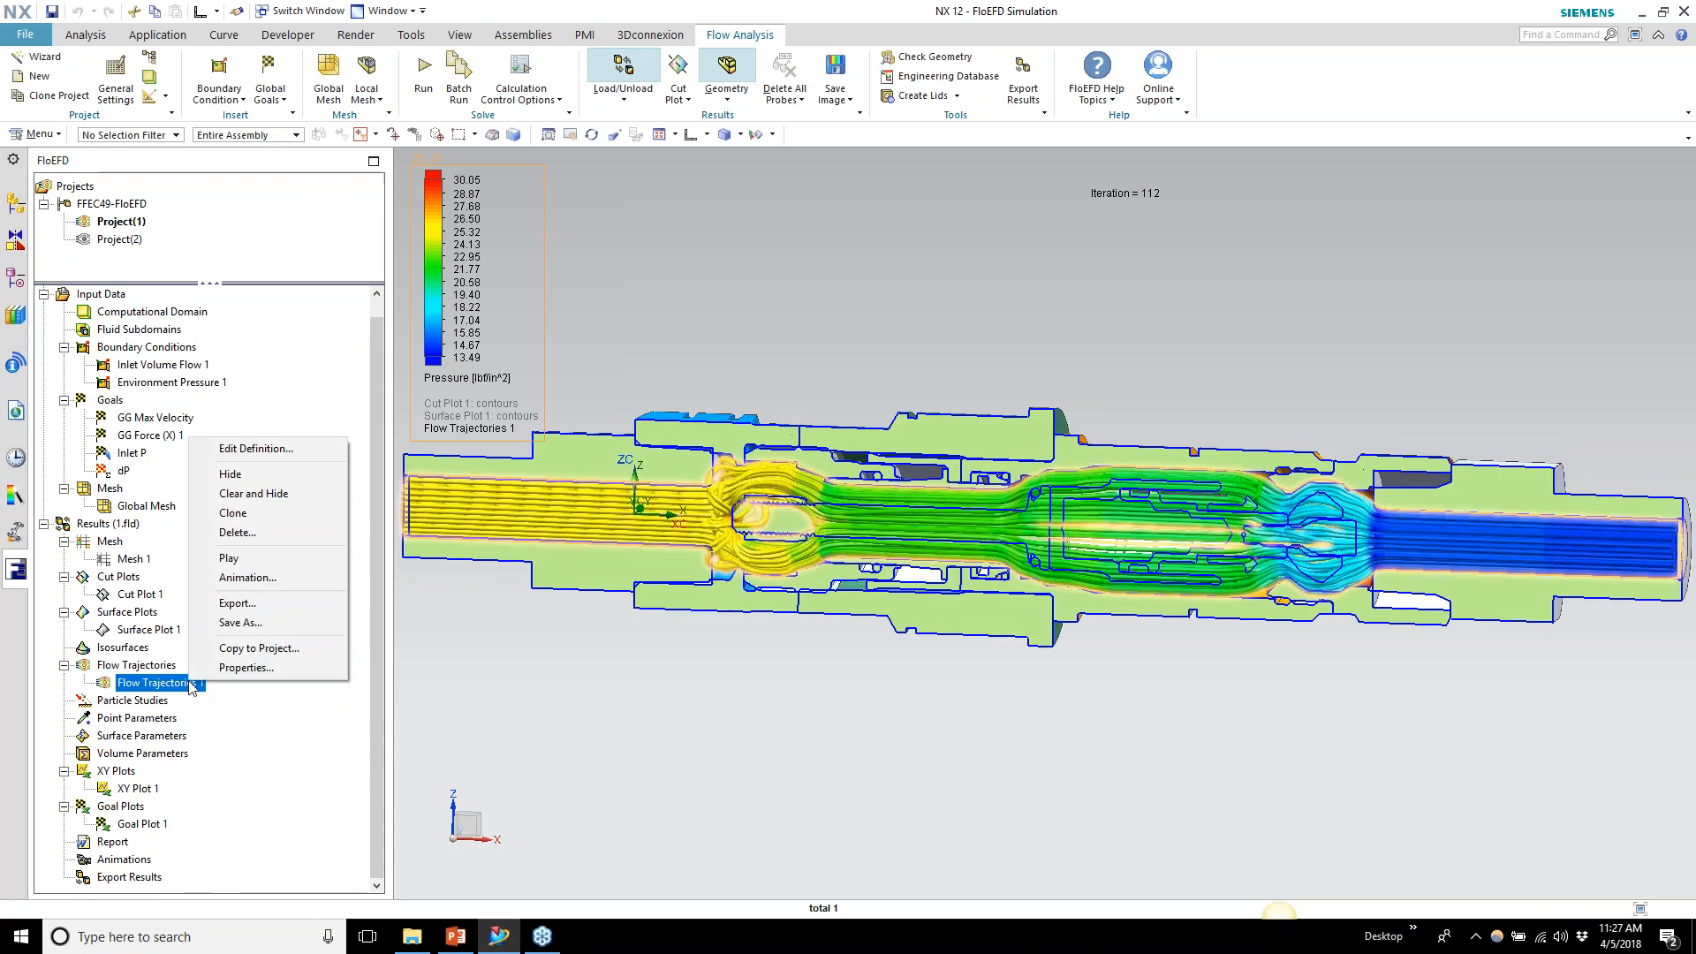
left_click(256, 449)
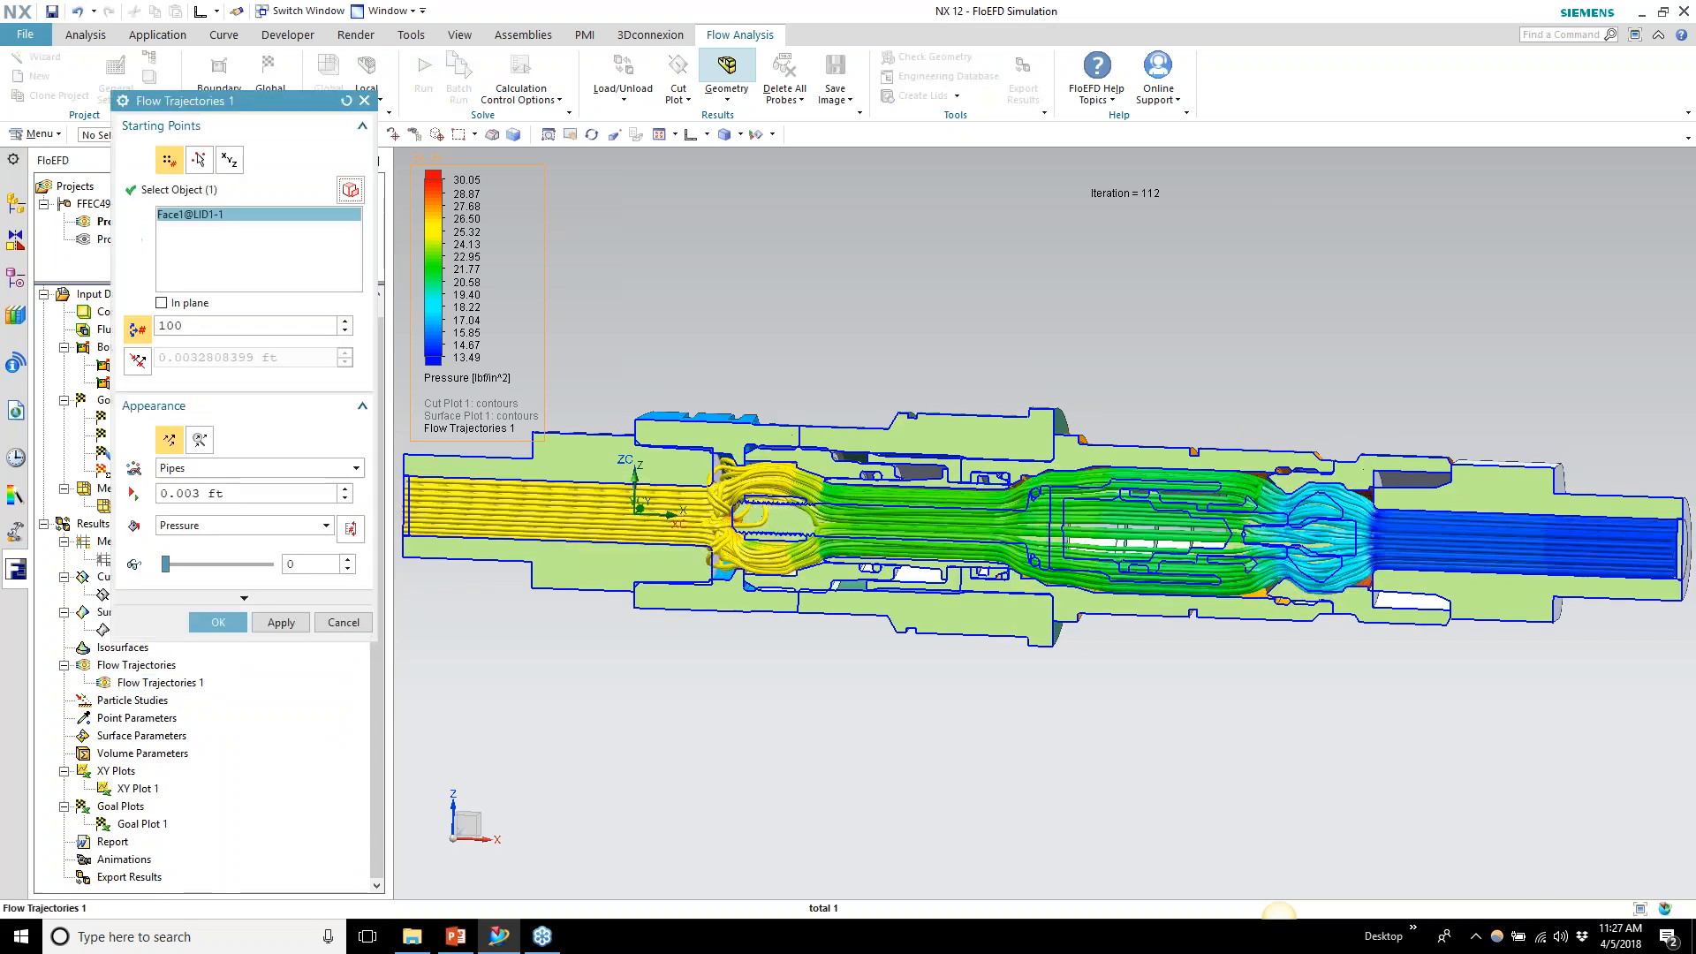
left_click(268, 470)
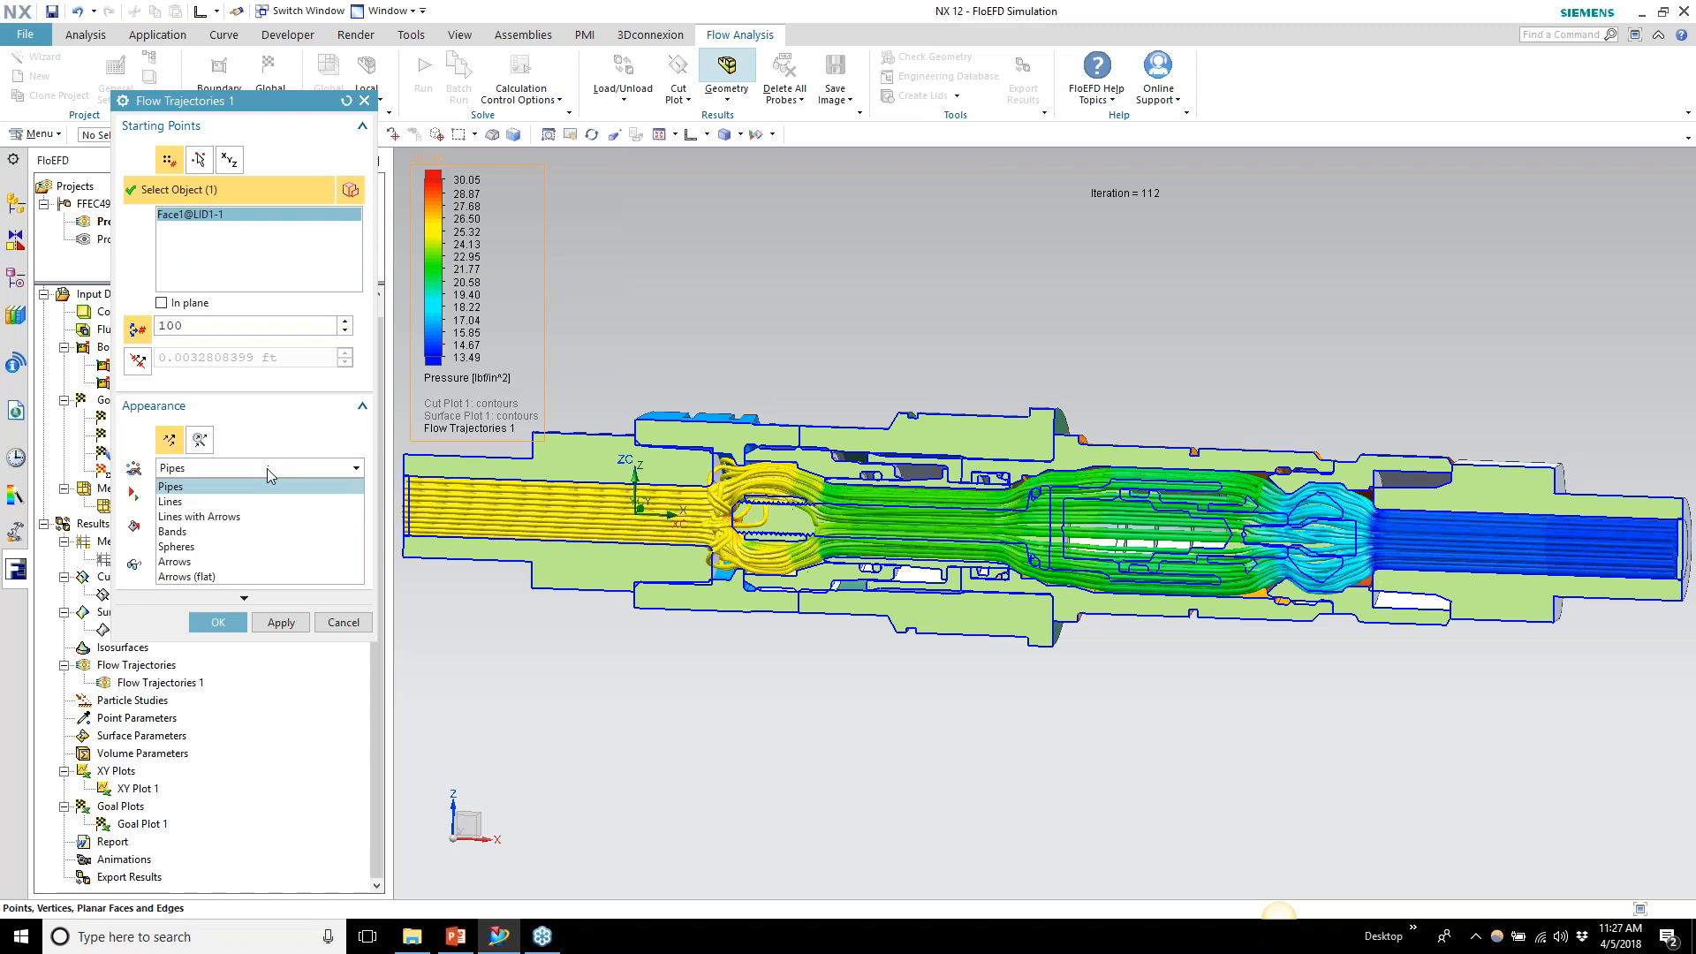
left_click(332, 602)
left_click(320, 622)
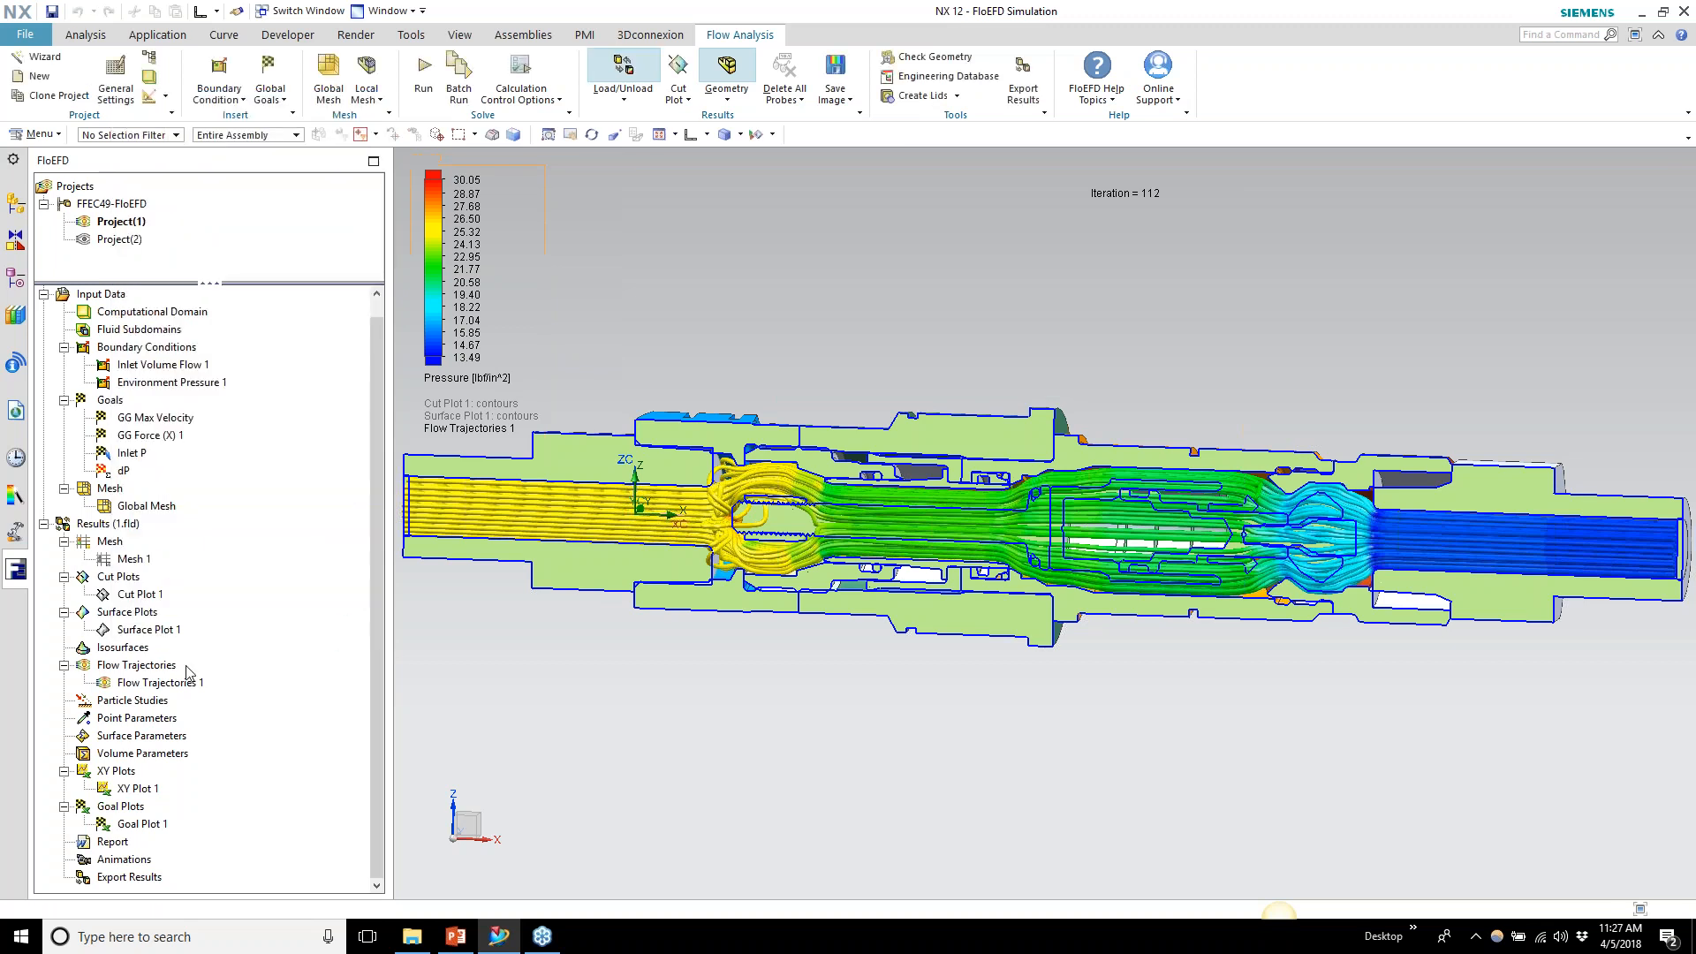
Change the Flow Trajectories 1 display style to Arrows (flat) and accept the definition
right_click(165, 689)
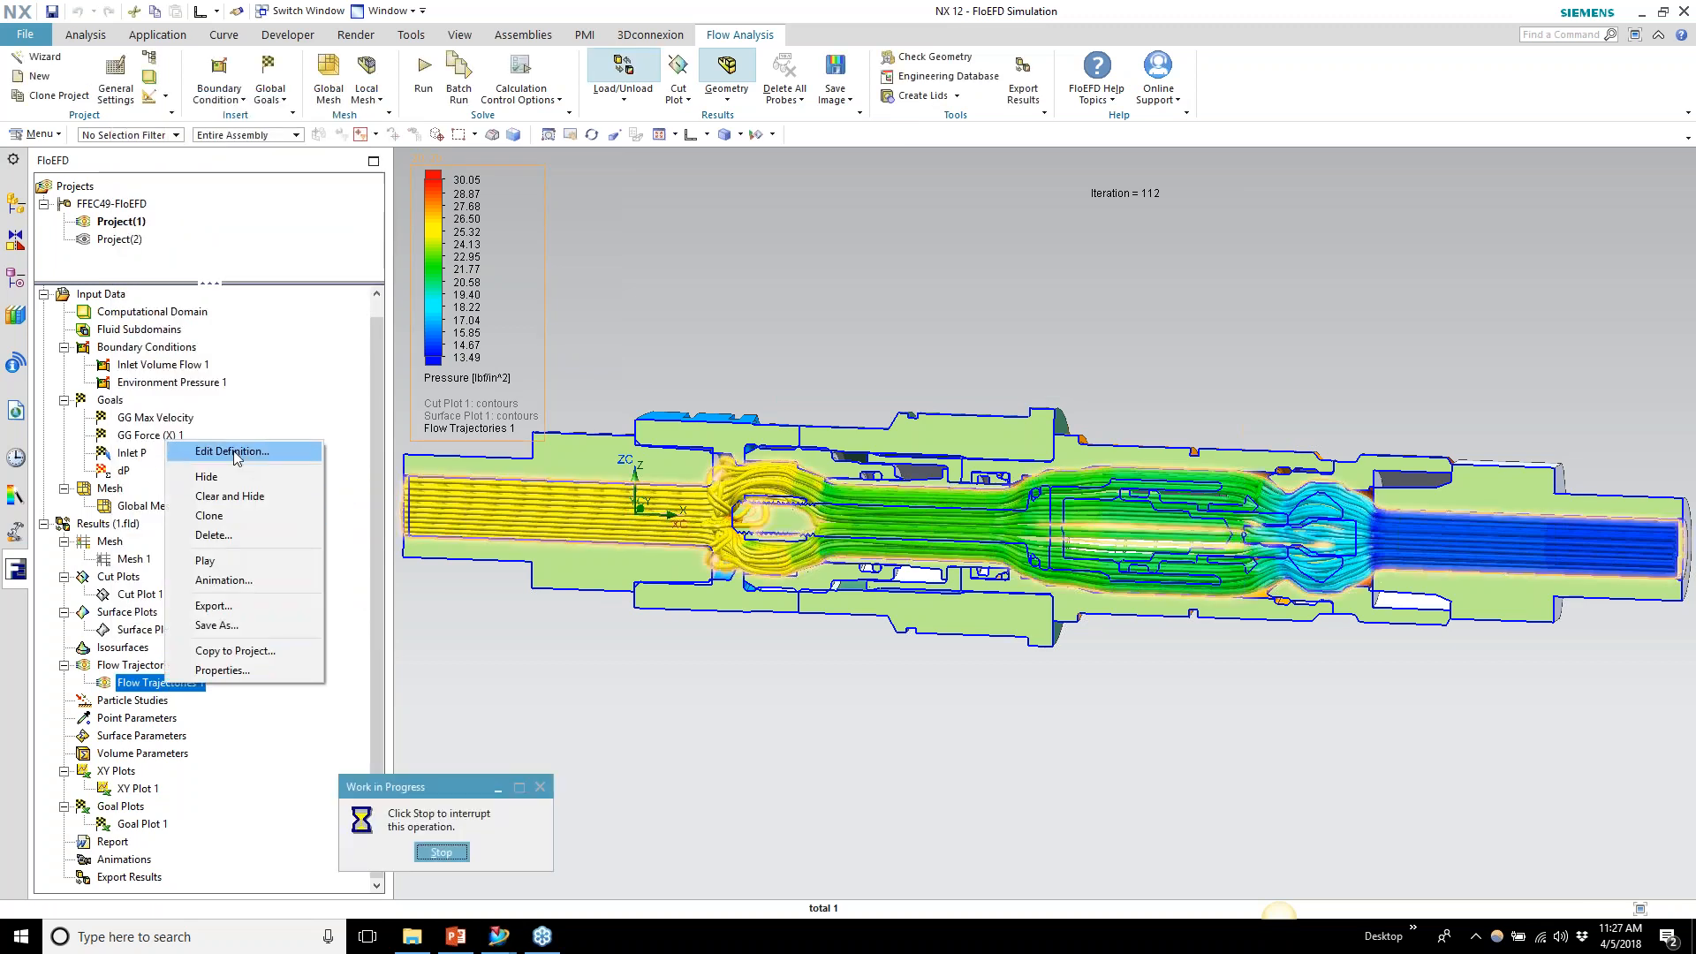
left_click(233, 452)
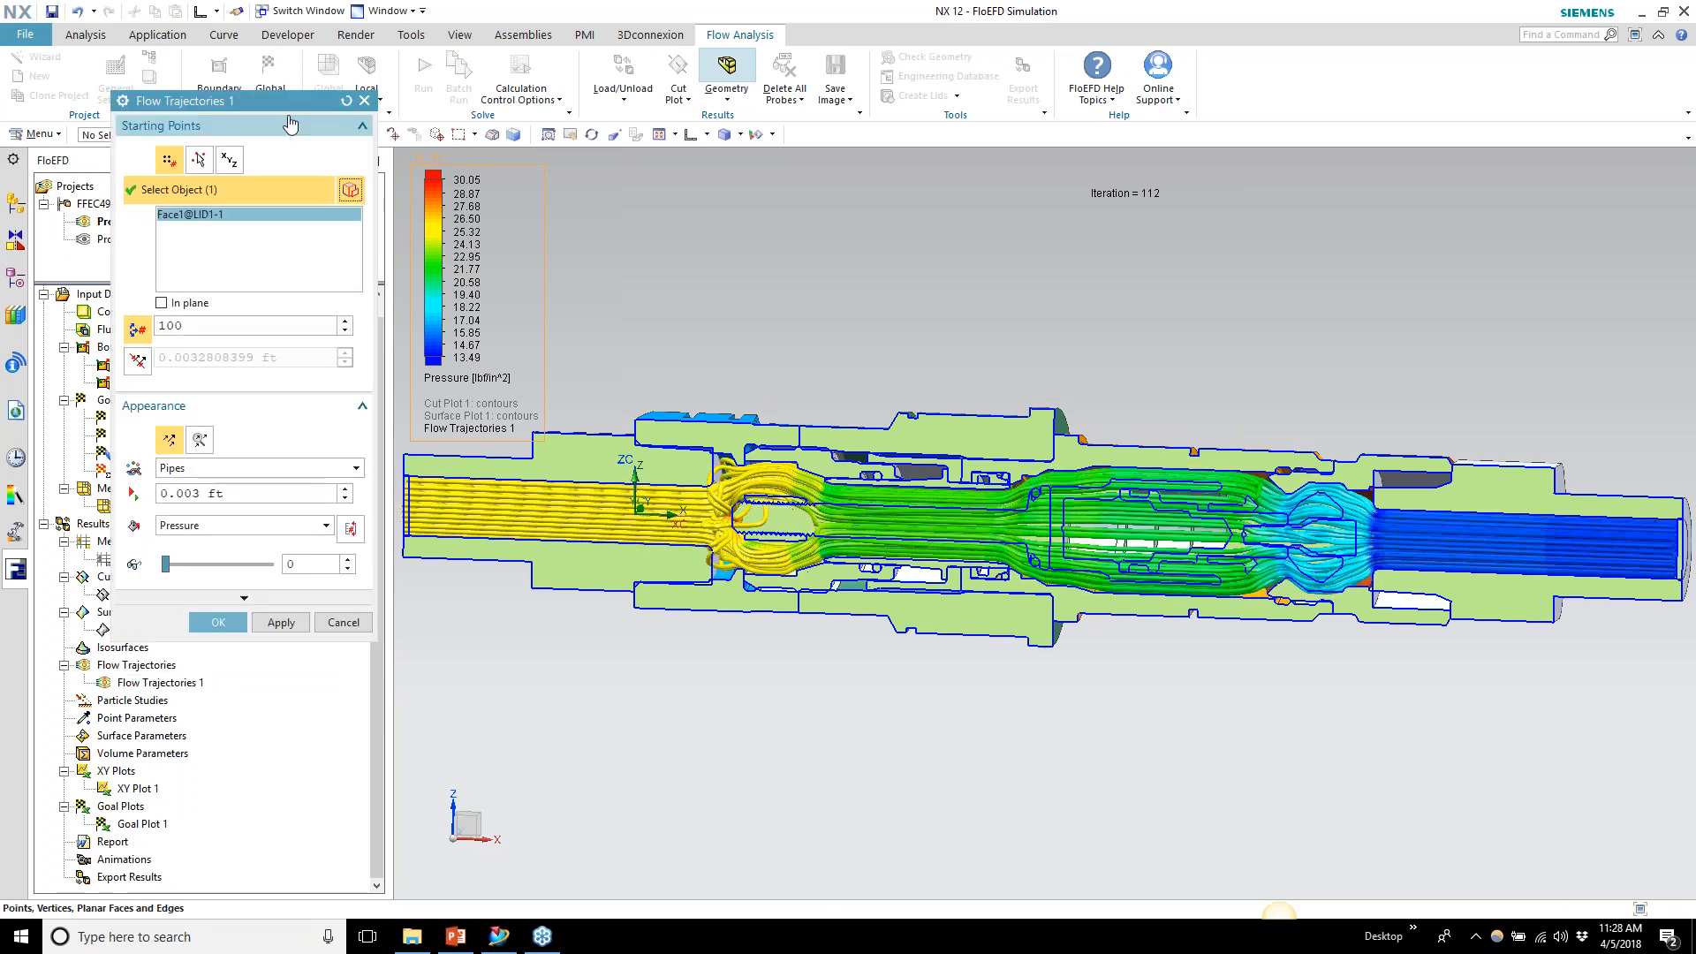
left_click(395, 629)
left_click(396, 730)
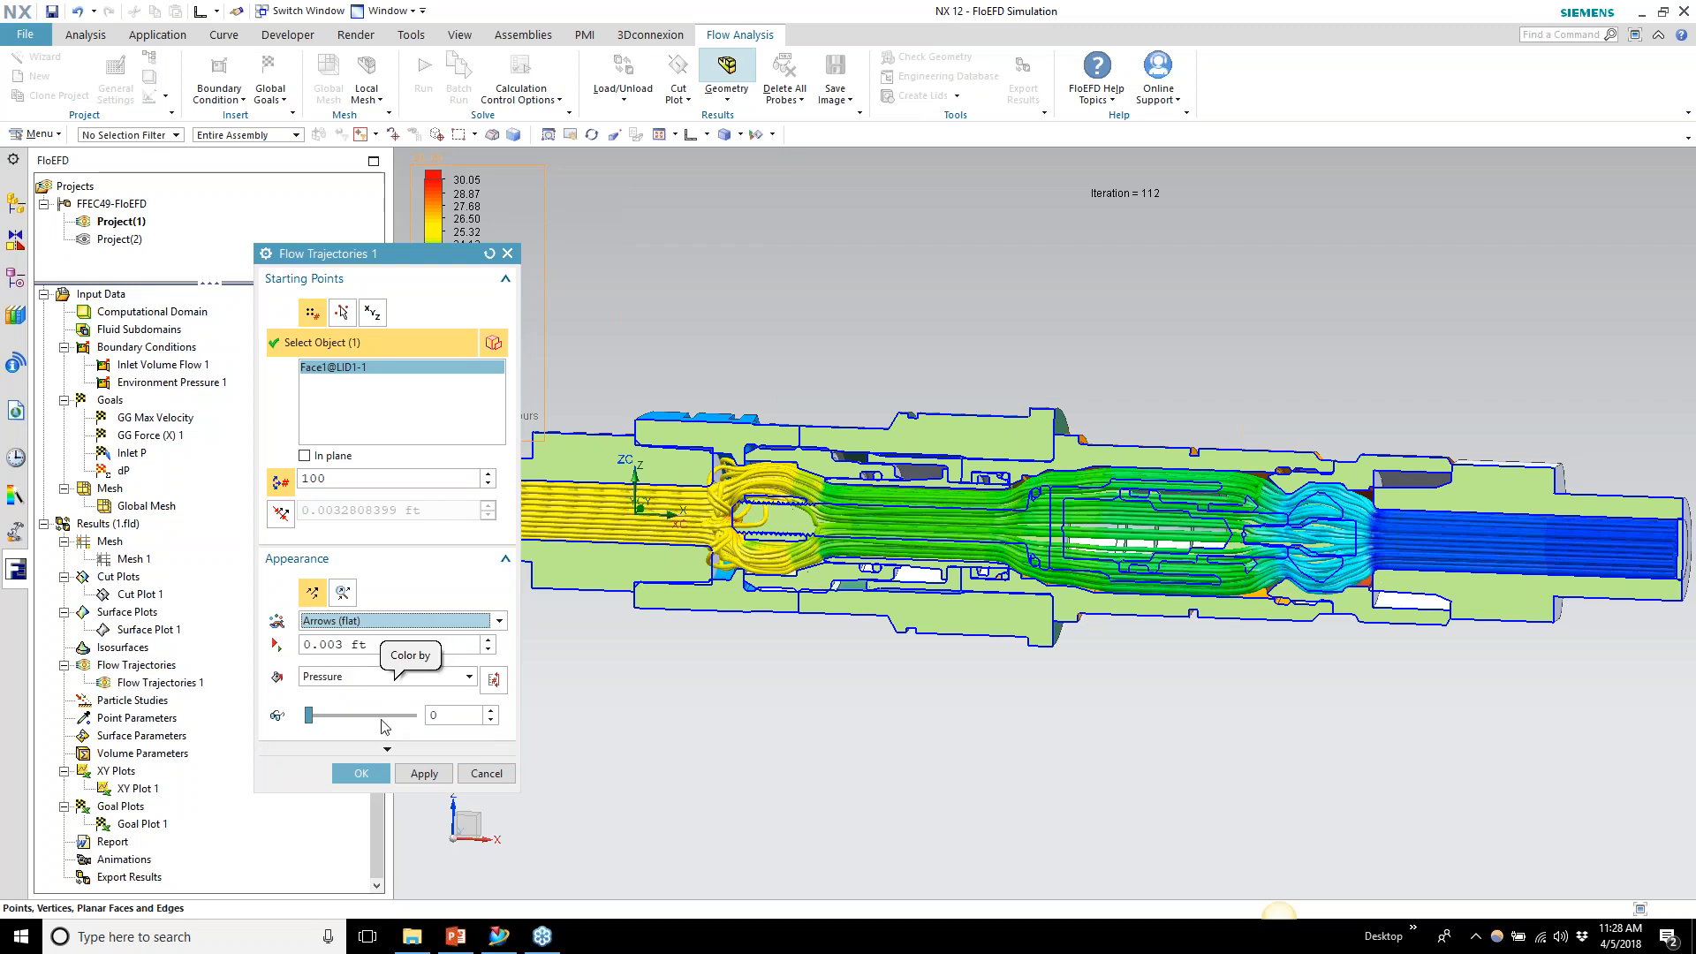
left_click(380, 775)
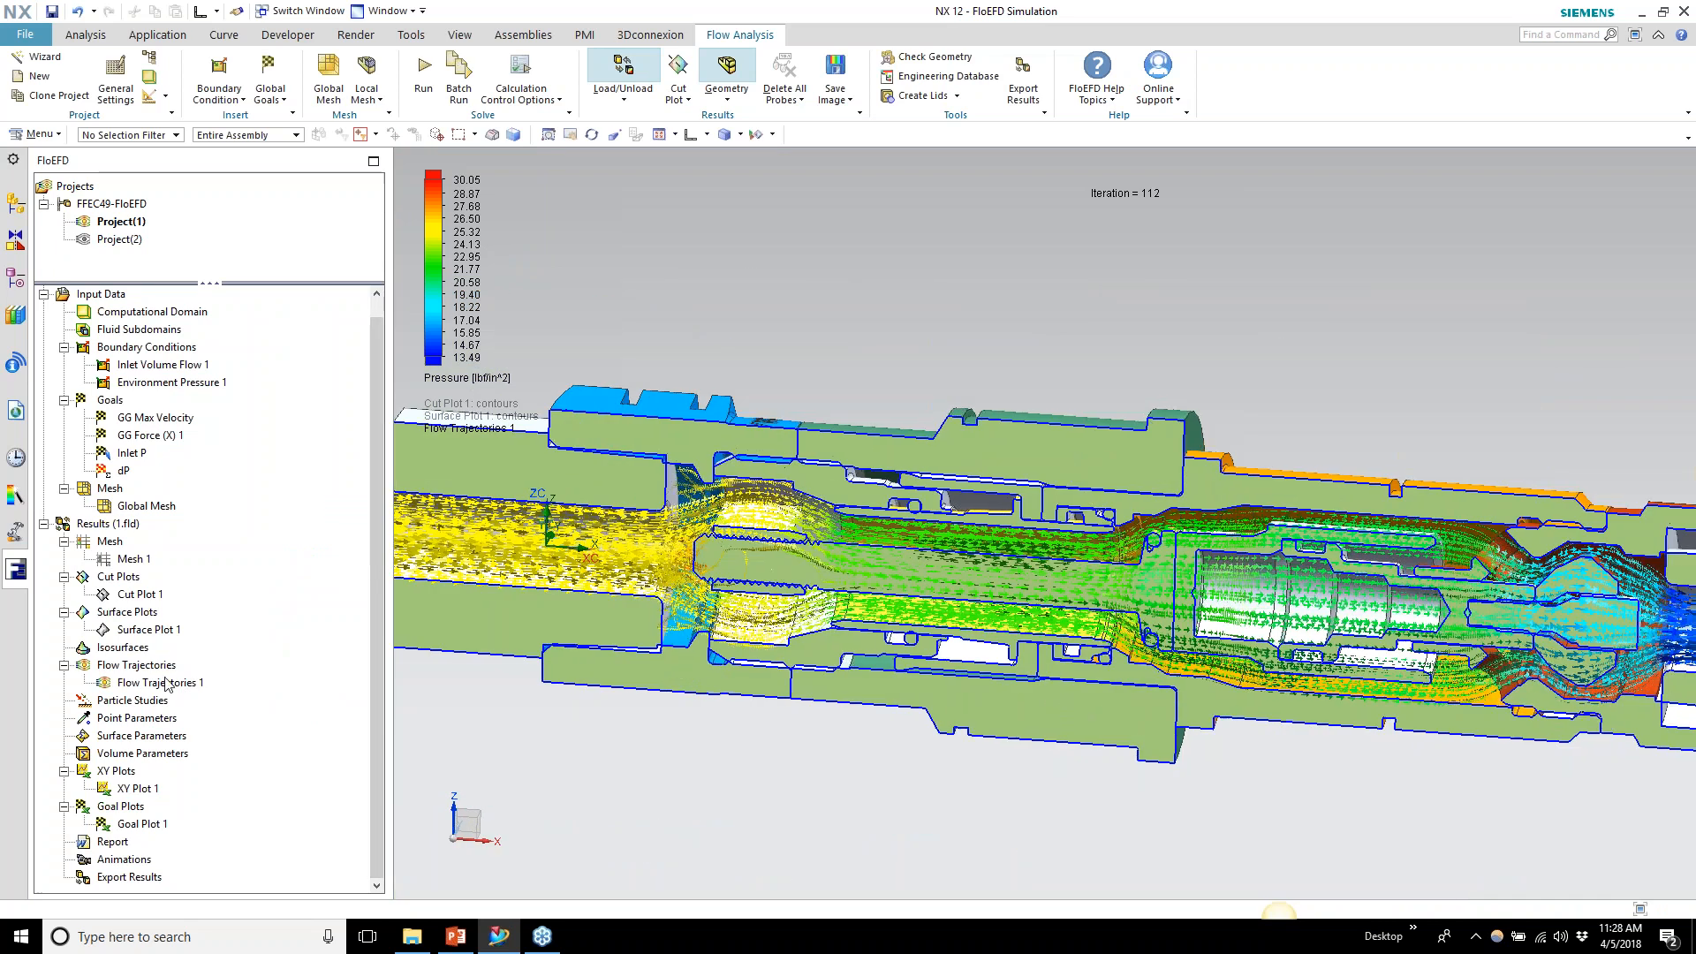
Play the Flow Trajectories 1 animation and set its legend parameter to Velocity
right_click(168, 681)
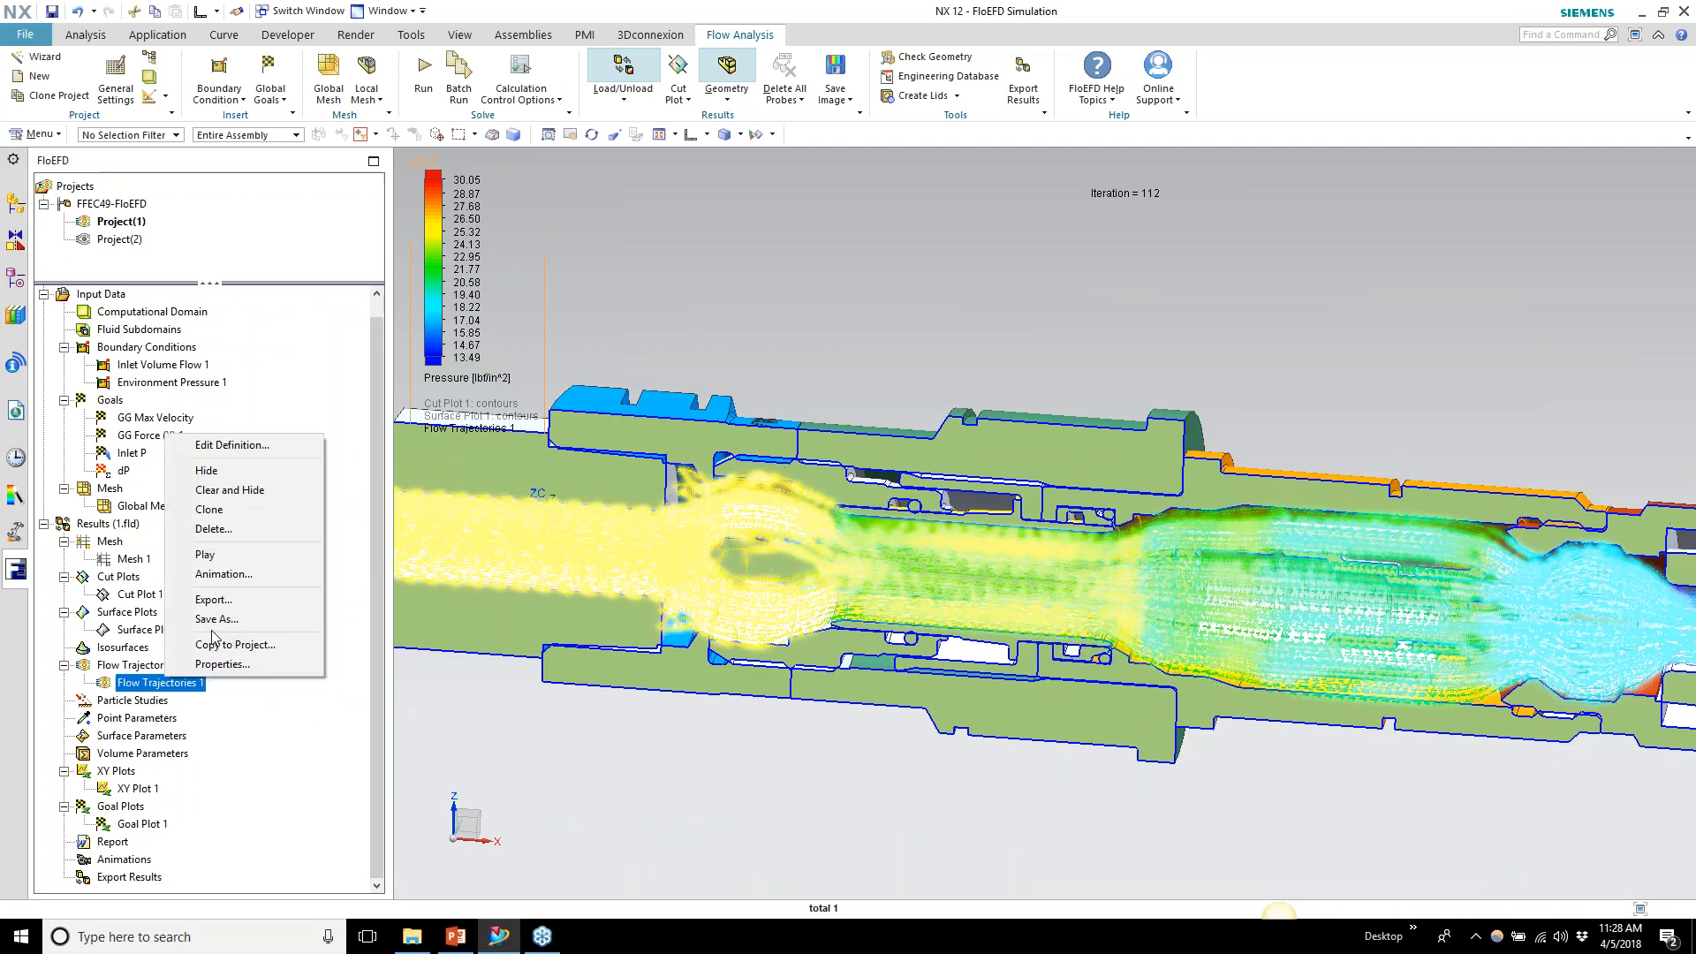
left_click(221, 554)
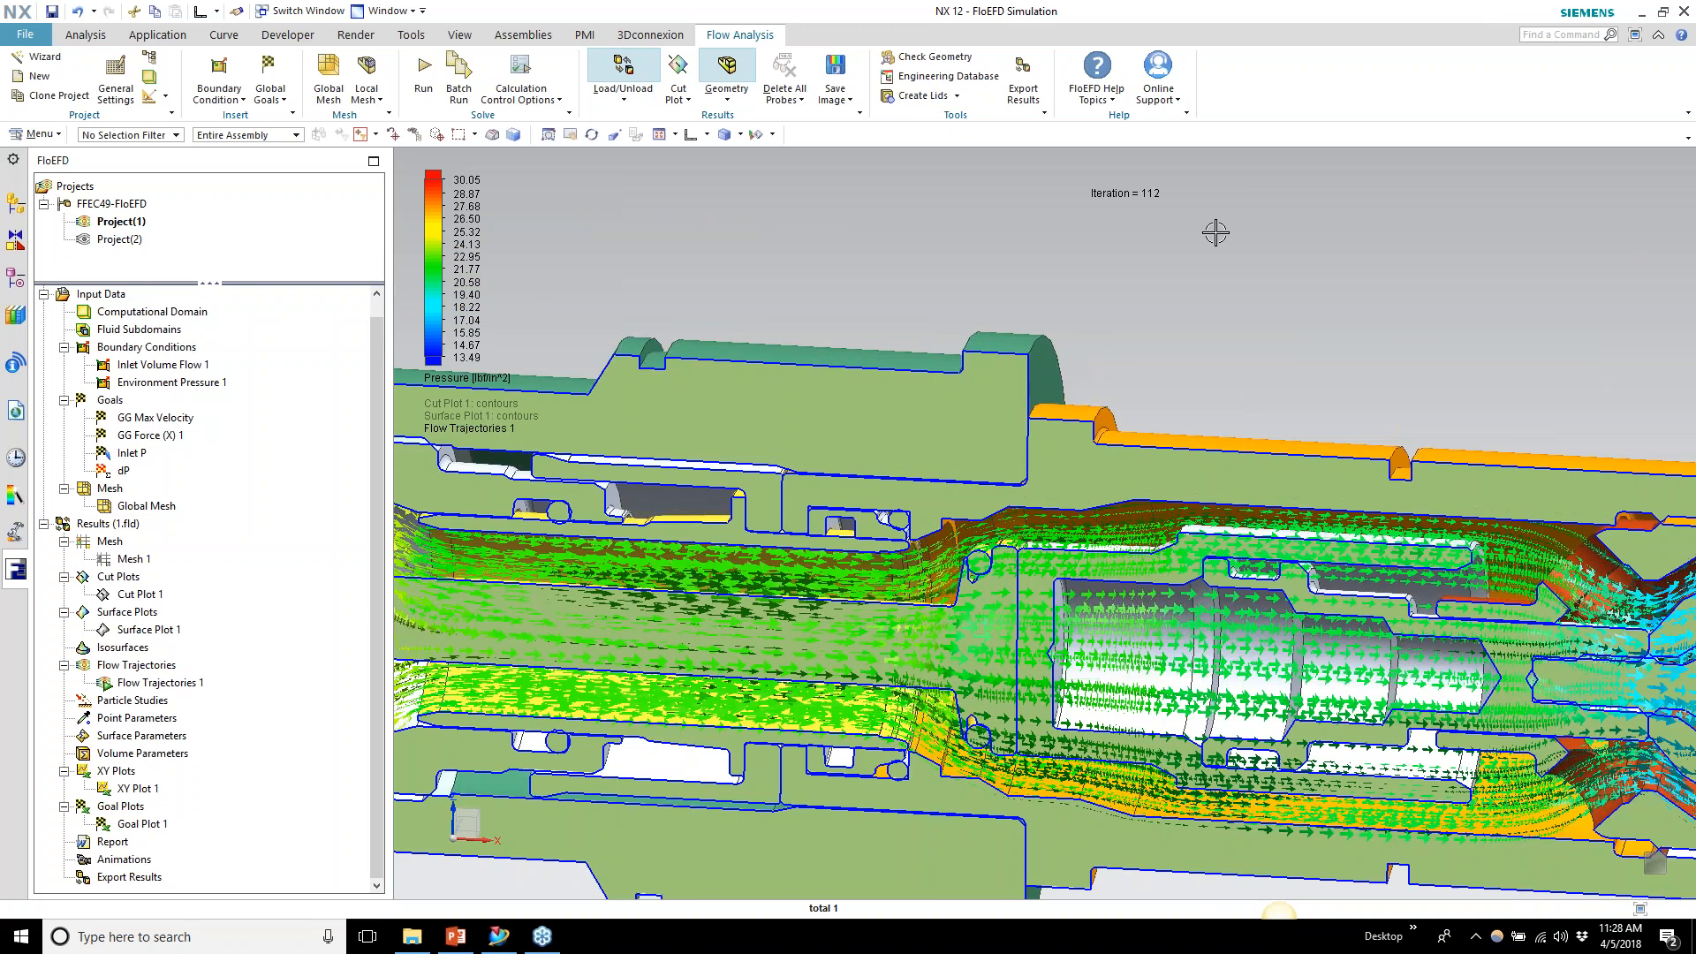
left_click(466, 378)
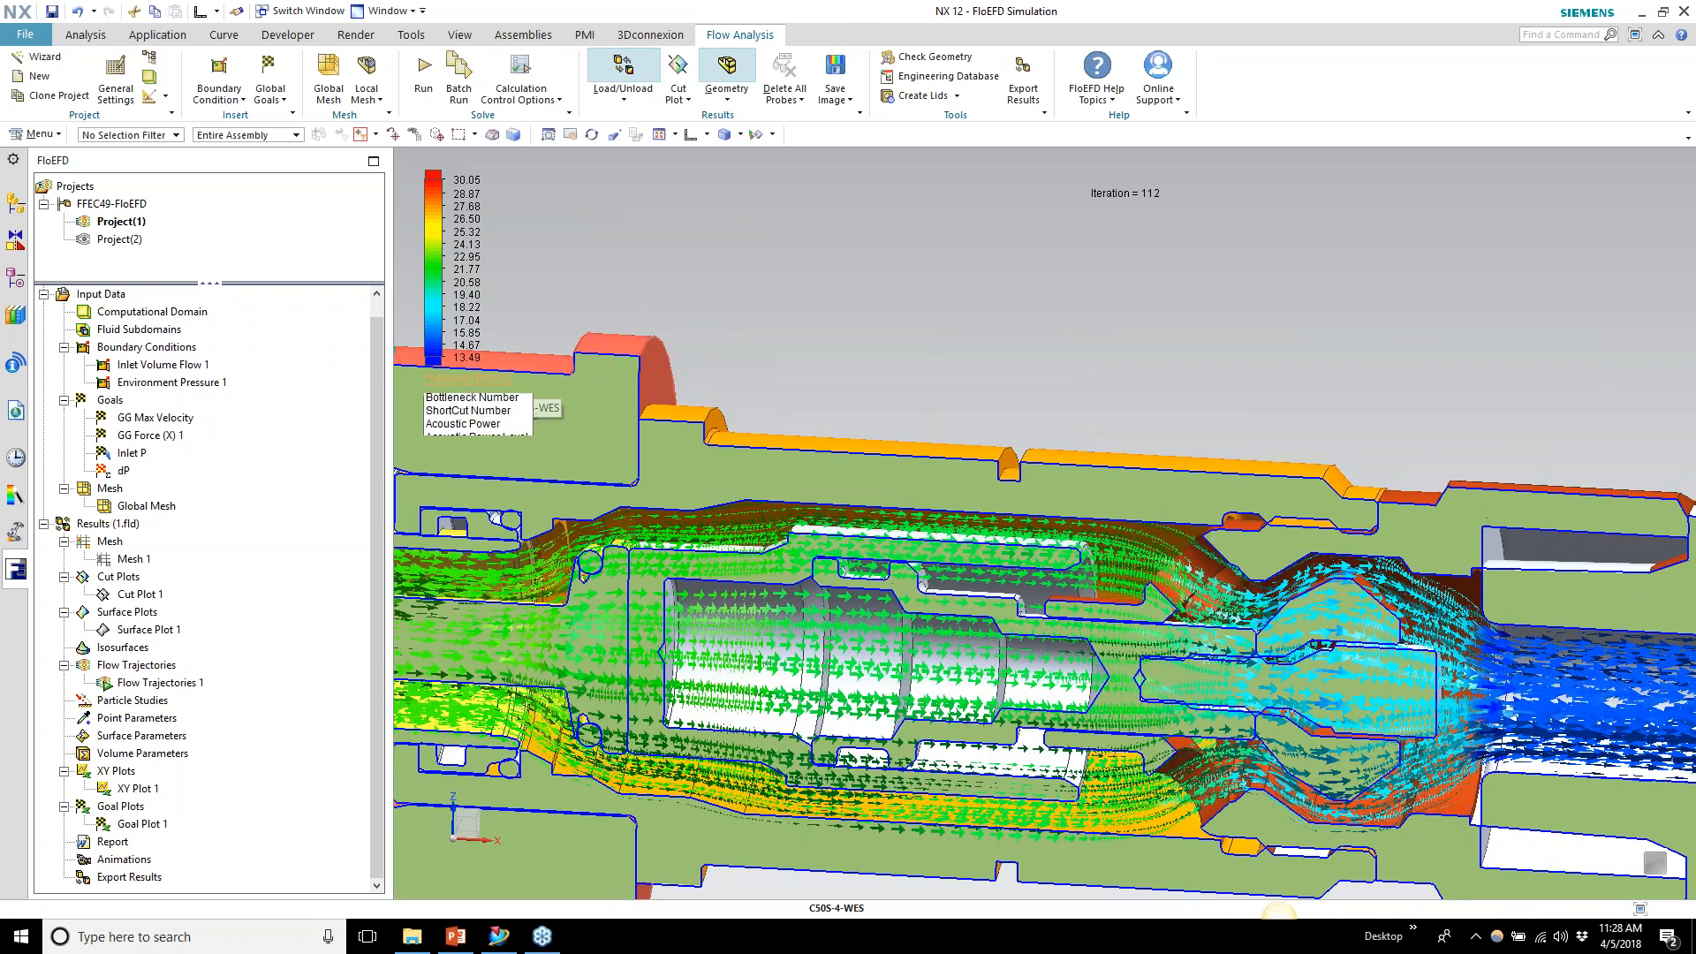
left_click(516, 382)
left_click(460, 444)
left_click(536, 384)
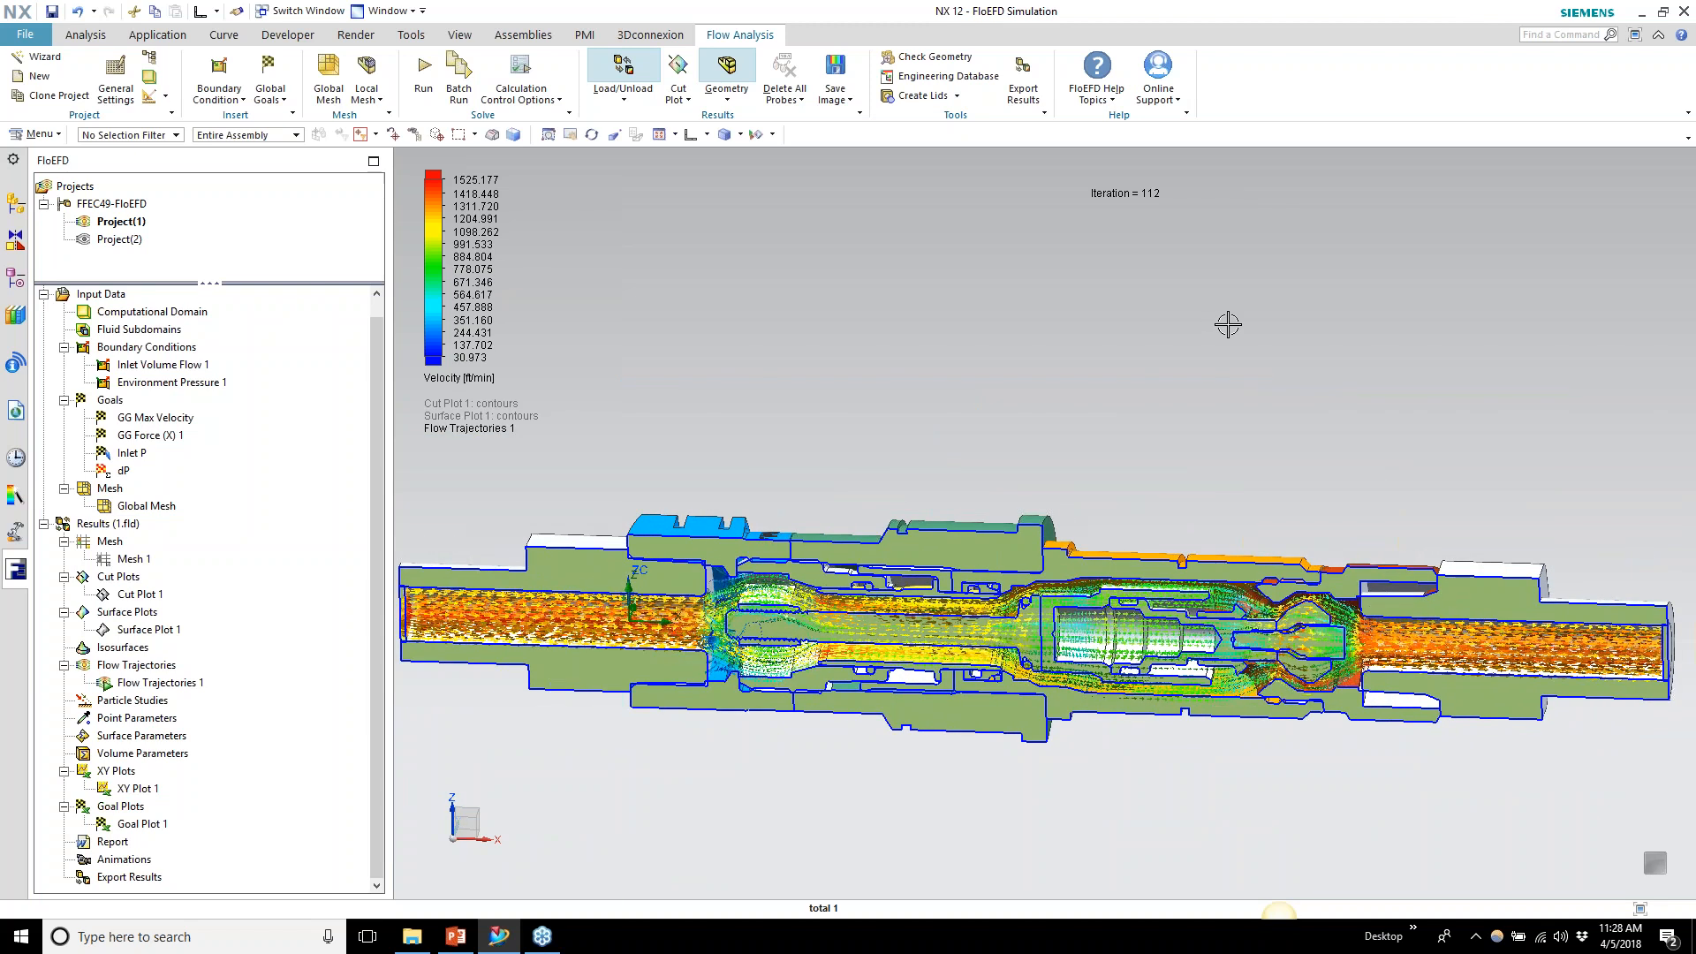
right_click(201, 685)
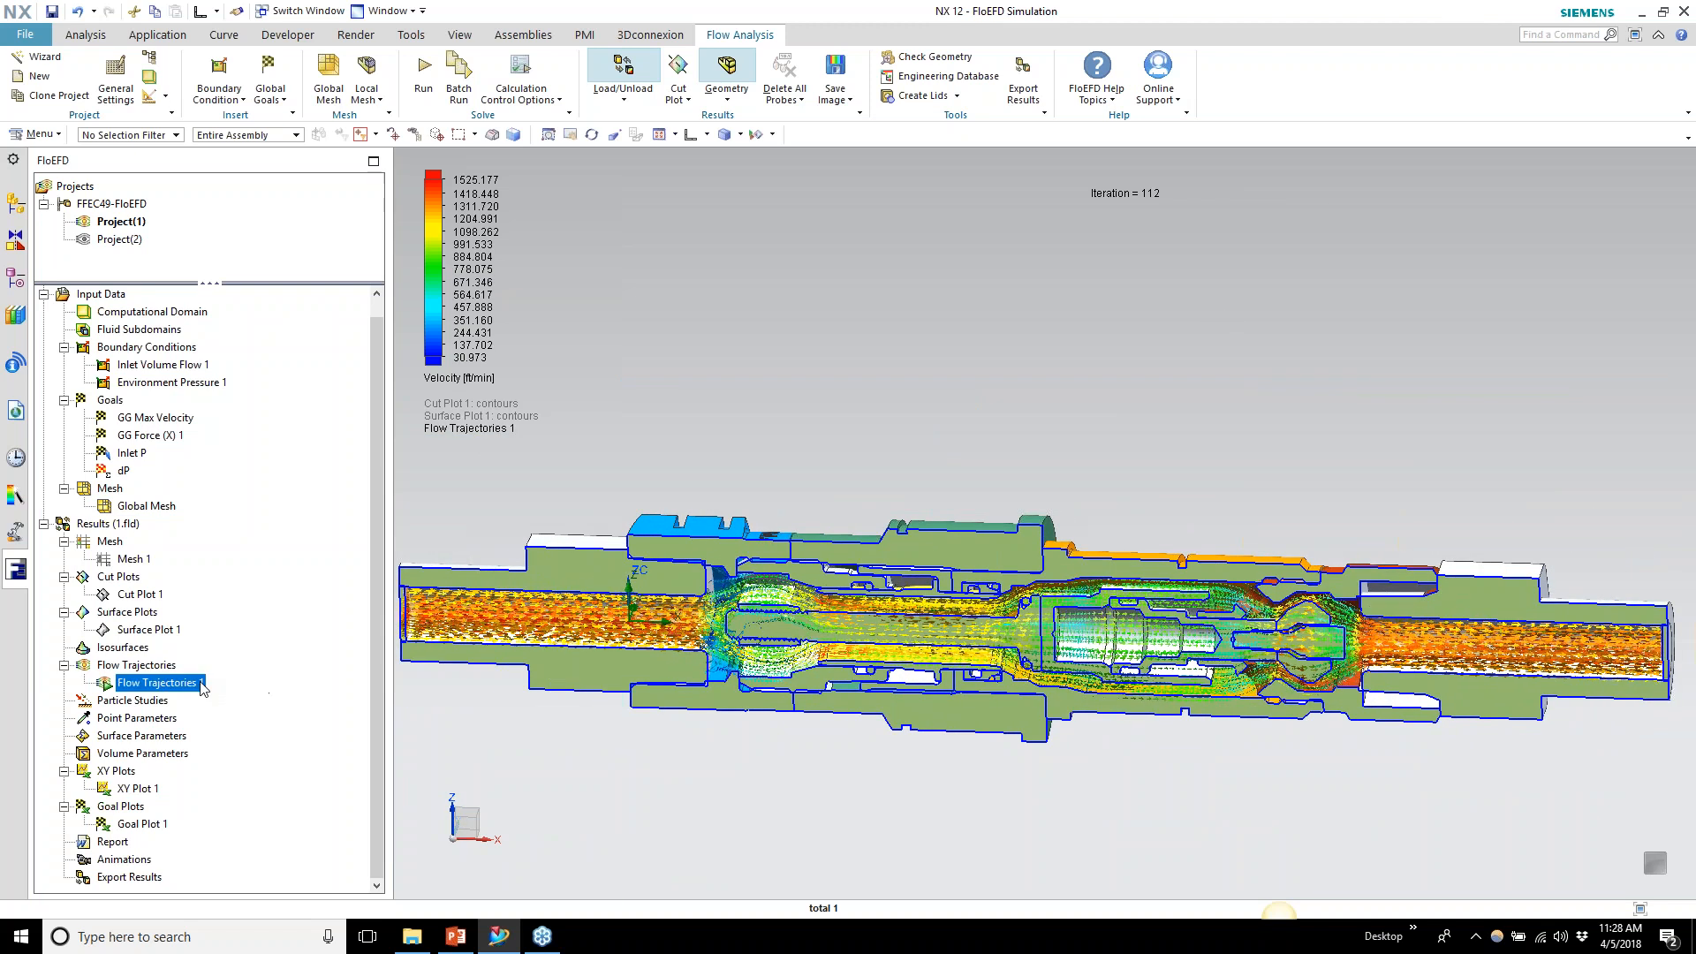
left_click(265, 608)
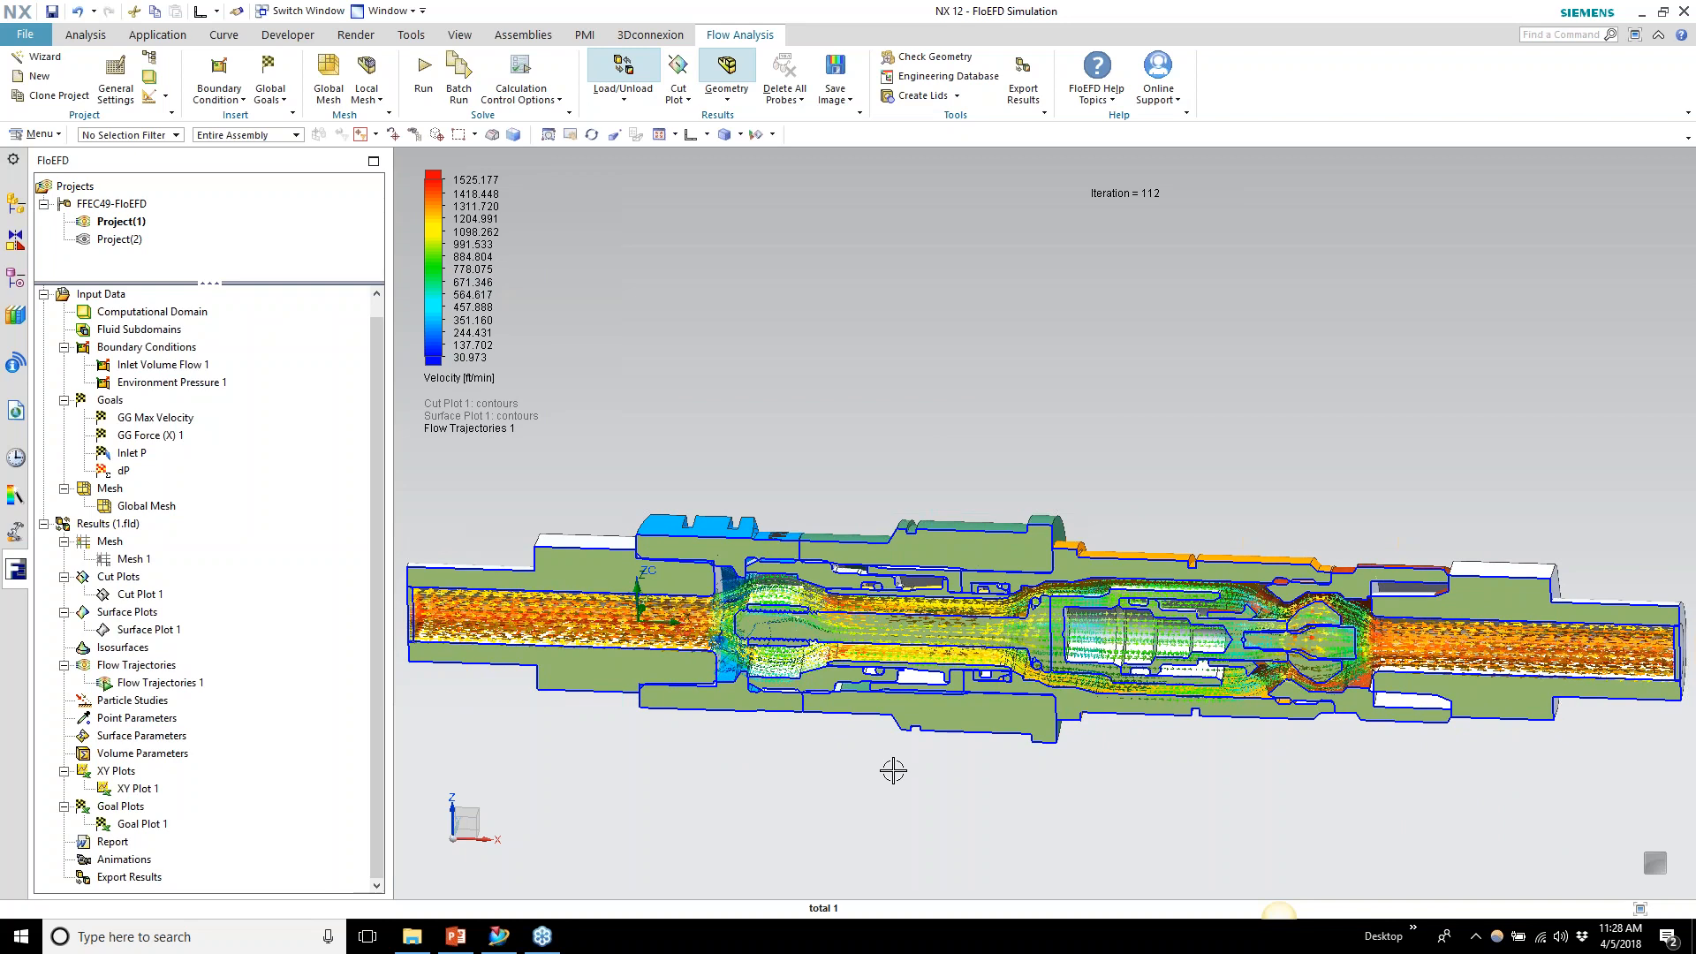
left_click(740, 101)
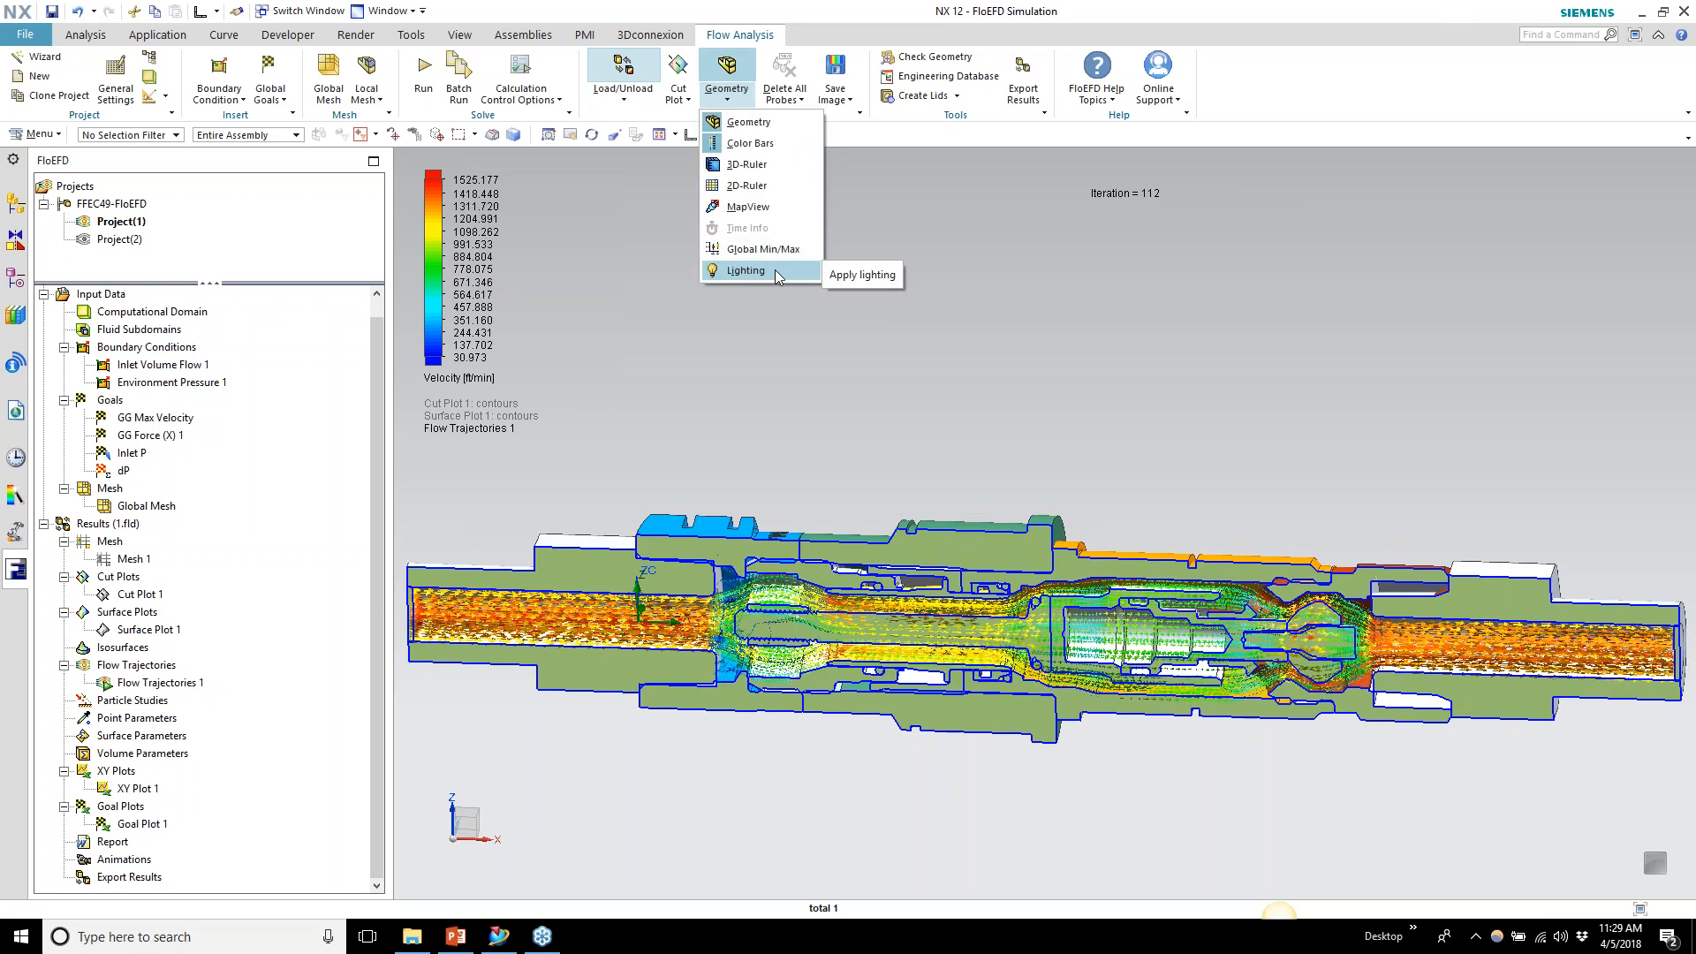
Edit the Flow Trajectories 1 definition to draw the trajectories as Pipes
left_click(156, 682)
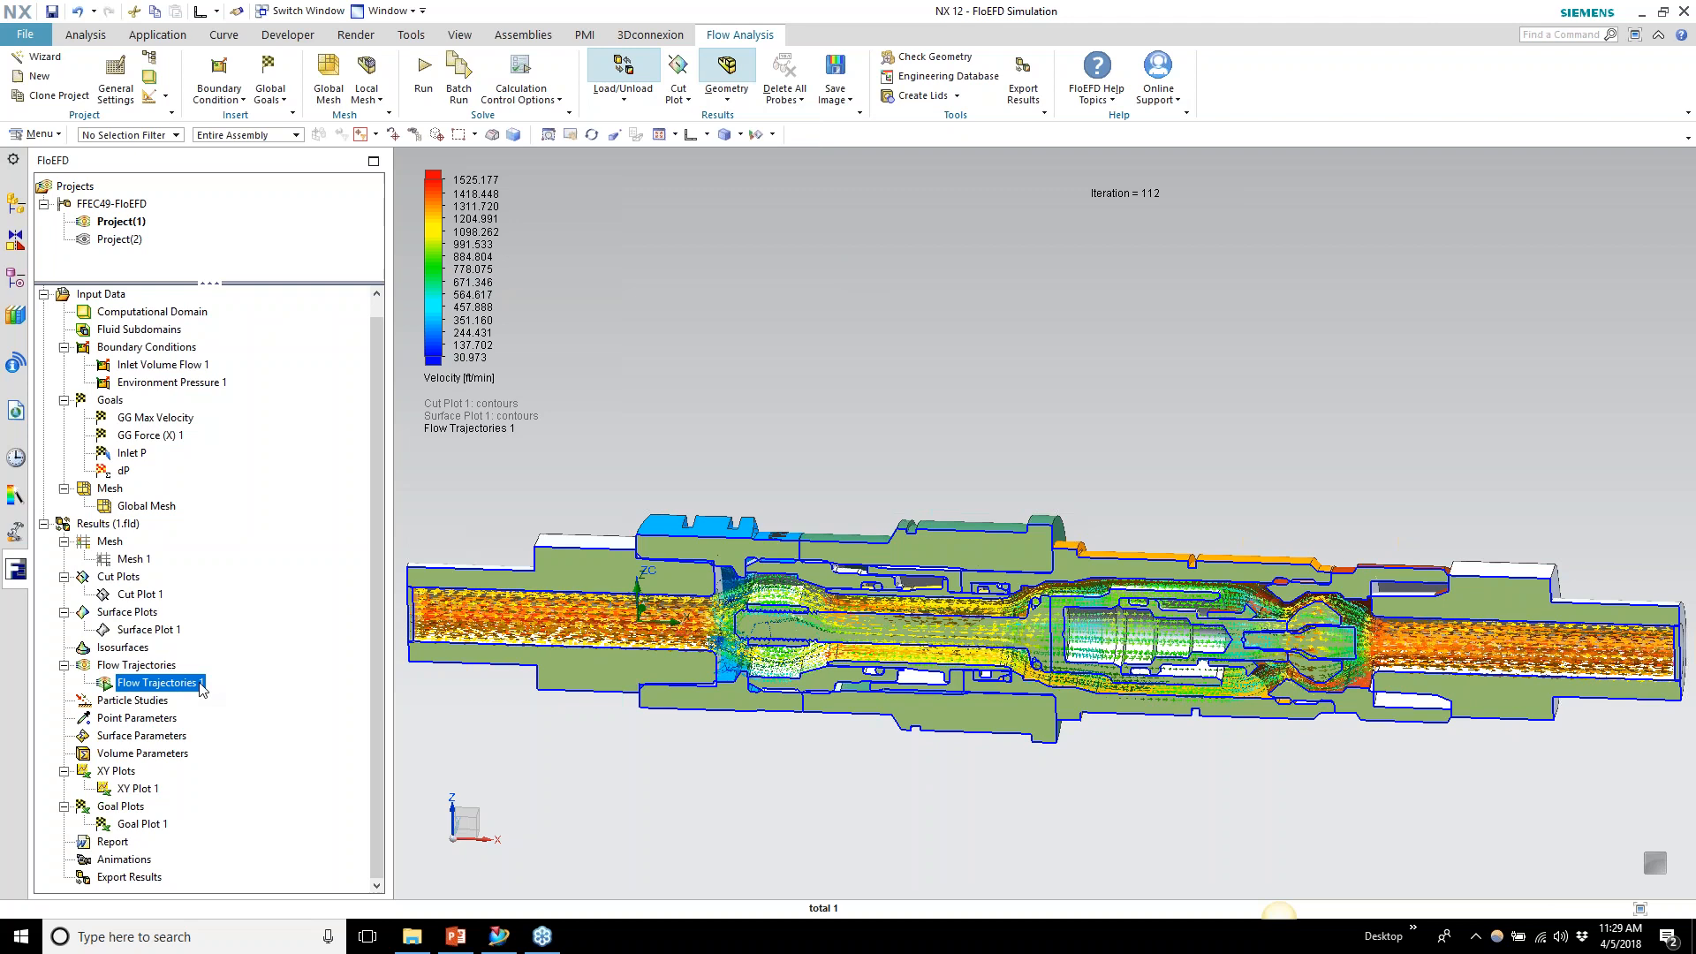
right_click(202, 686)
left_click(261, 451)
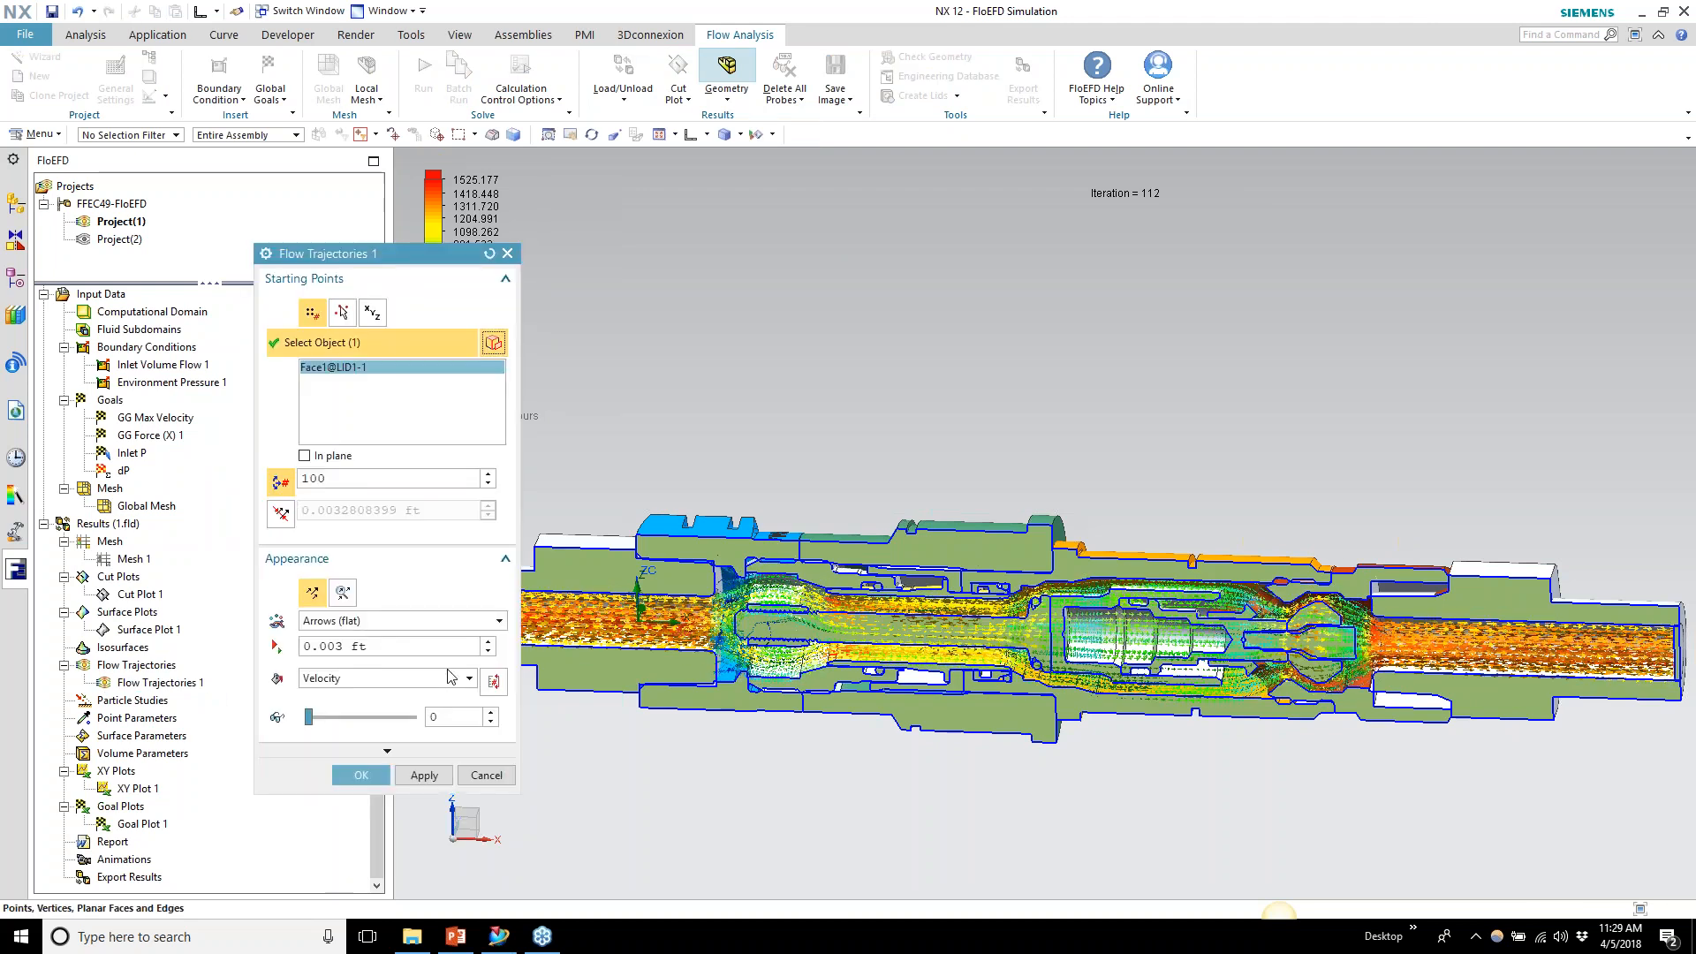
left_click(439, 620)
left_click(433, 637)
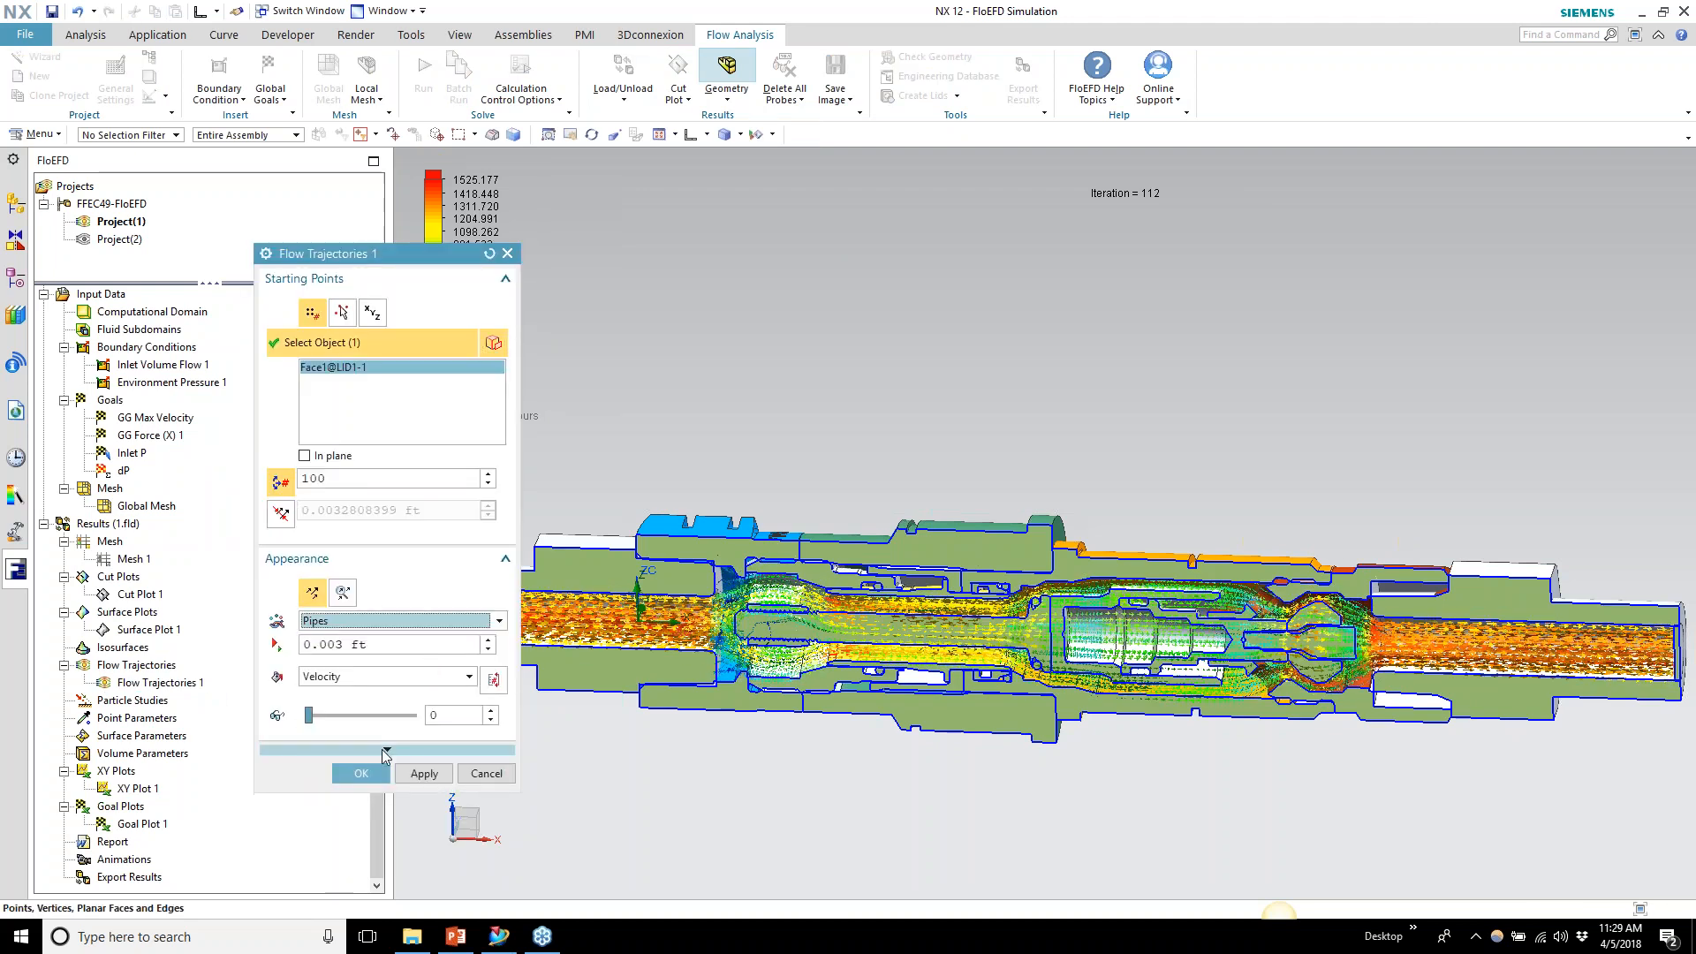
left_click(360, 773)
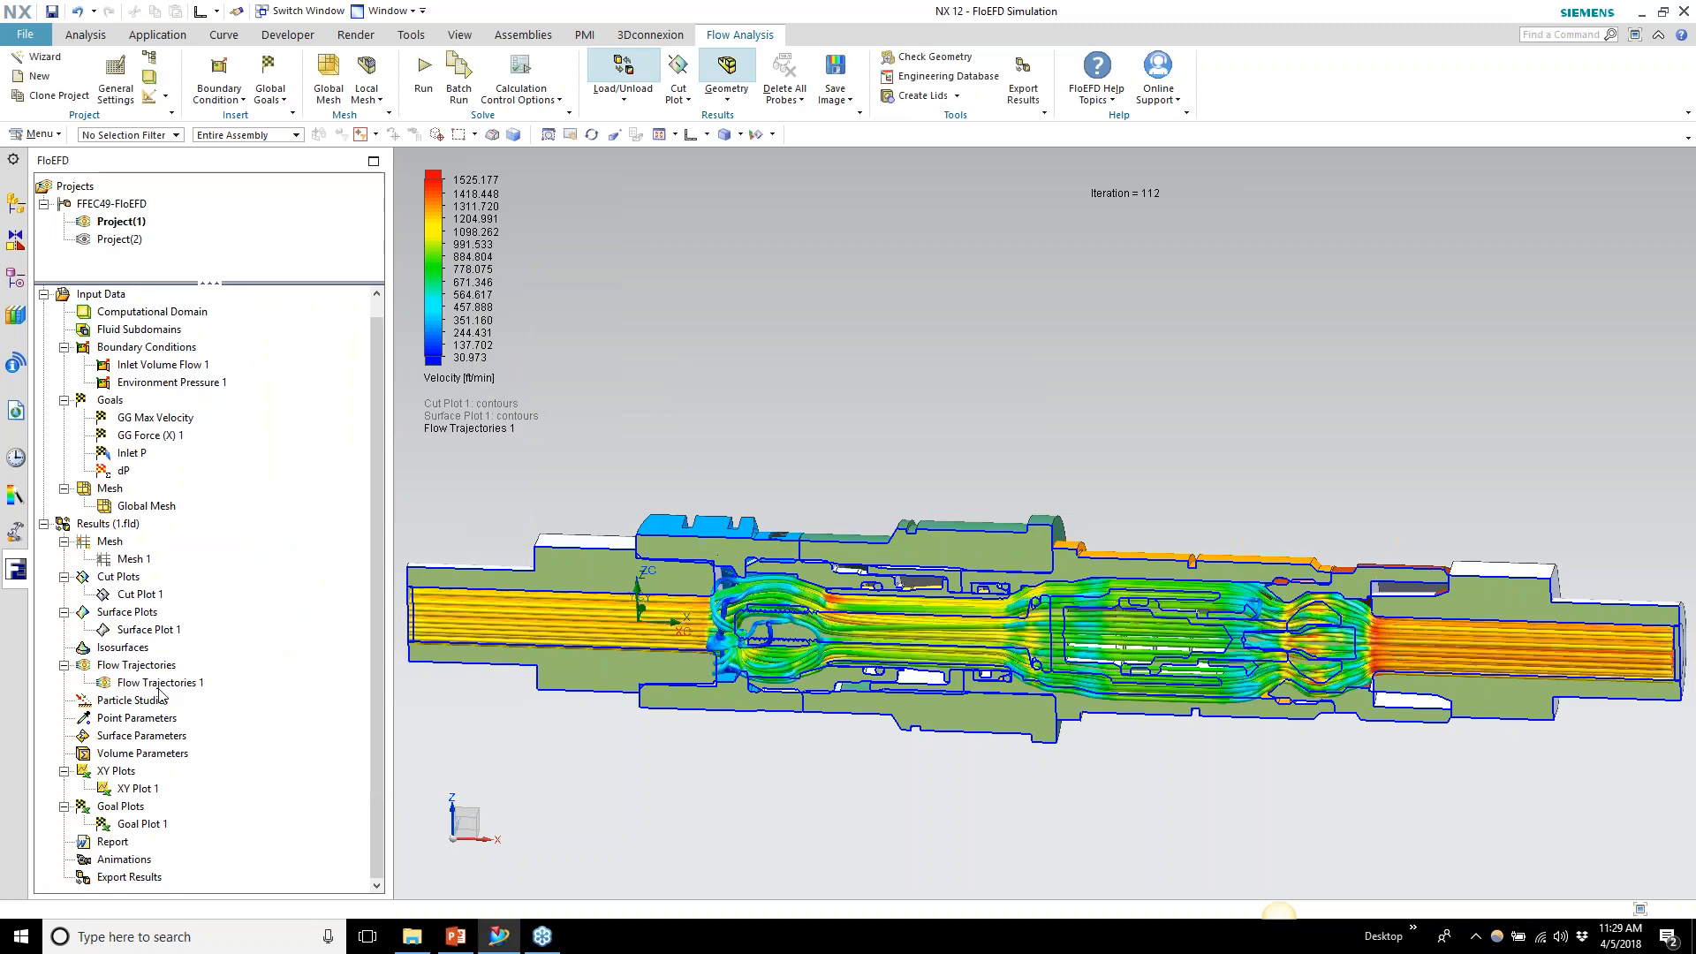
Play the pipe-style Flow Trajectories 1 animation and watch the flow through the valve
left_click(160, 688)
right_click(160, 694)
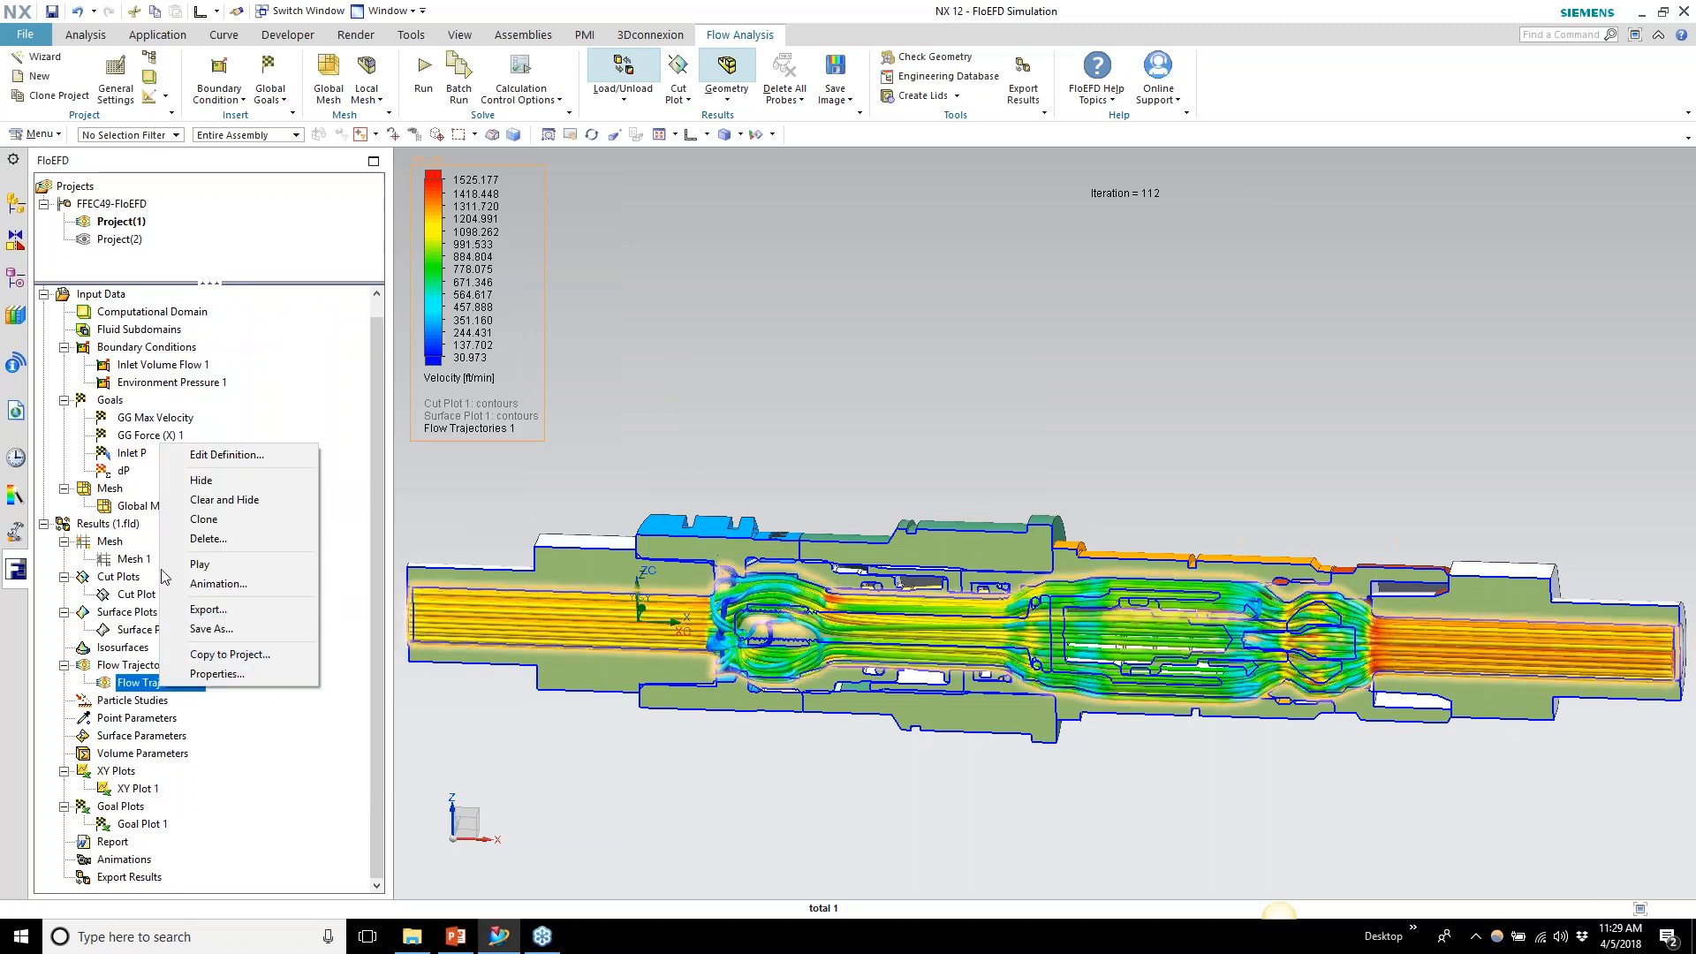
left_click(167, 565)
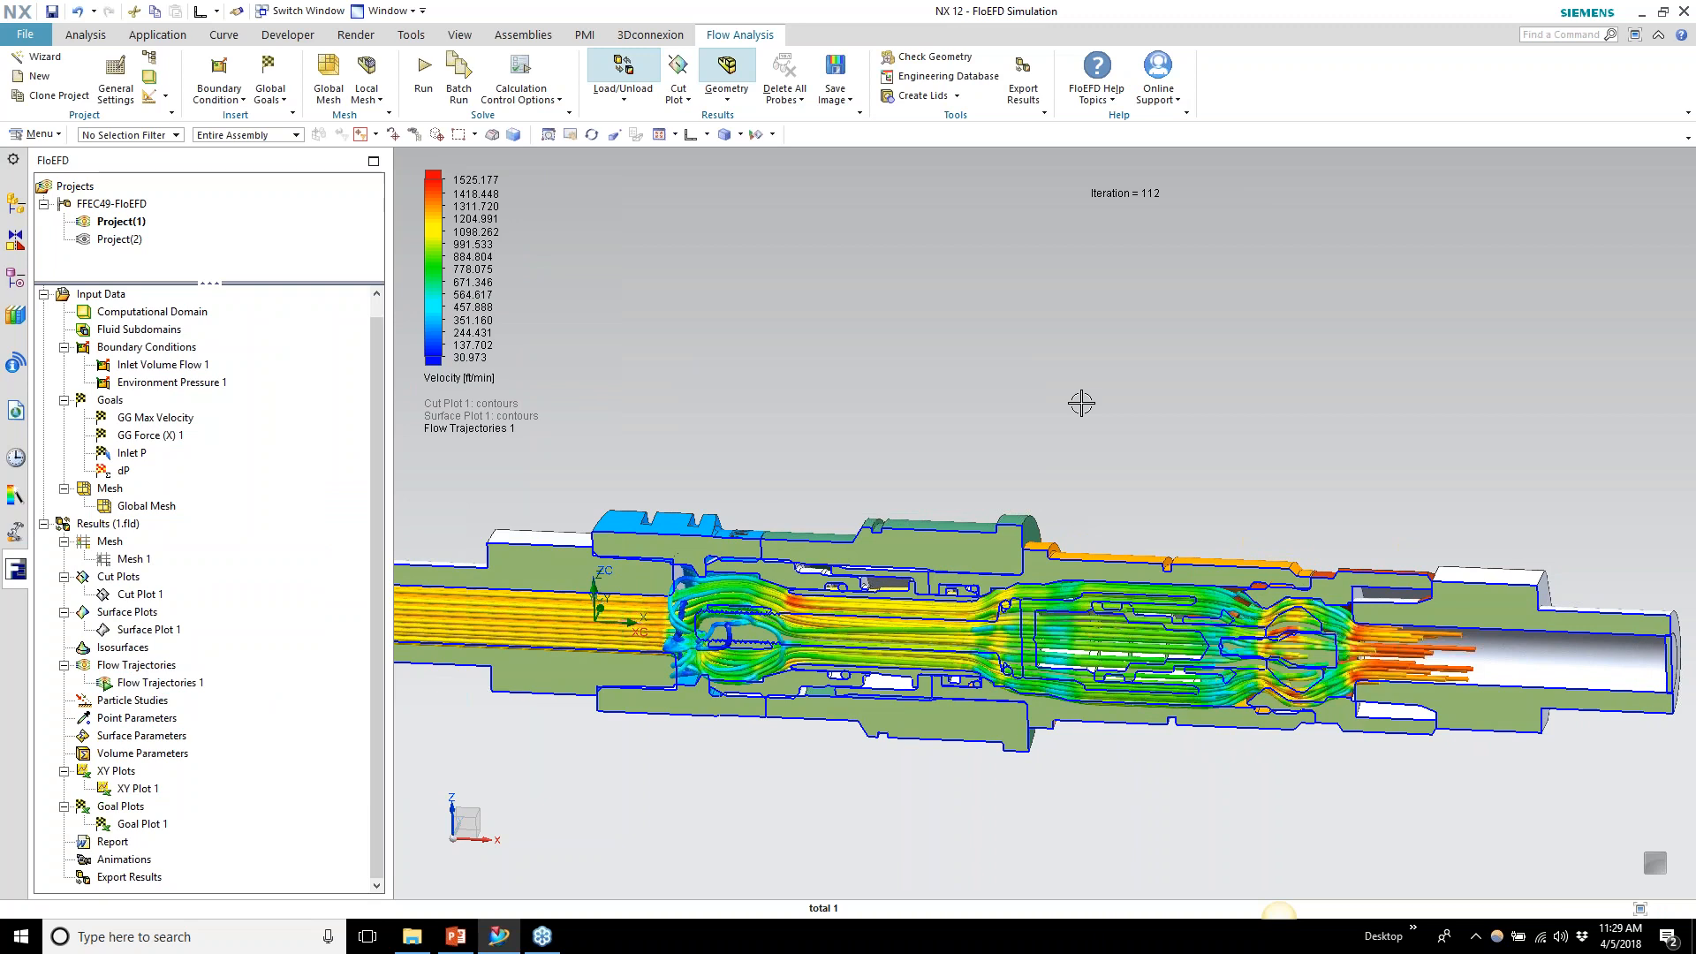
left_click(726, 93)
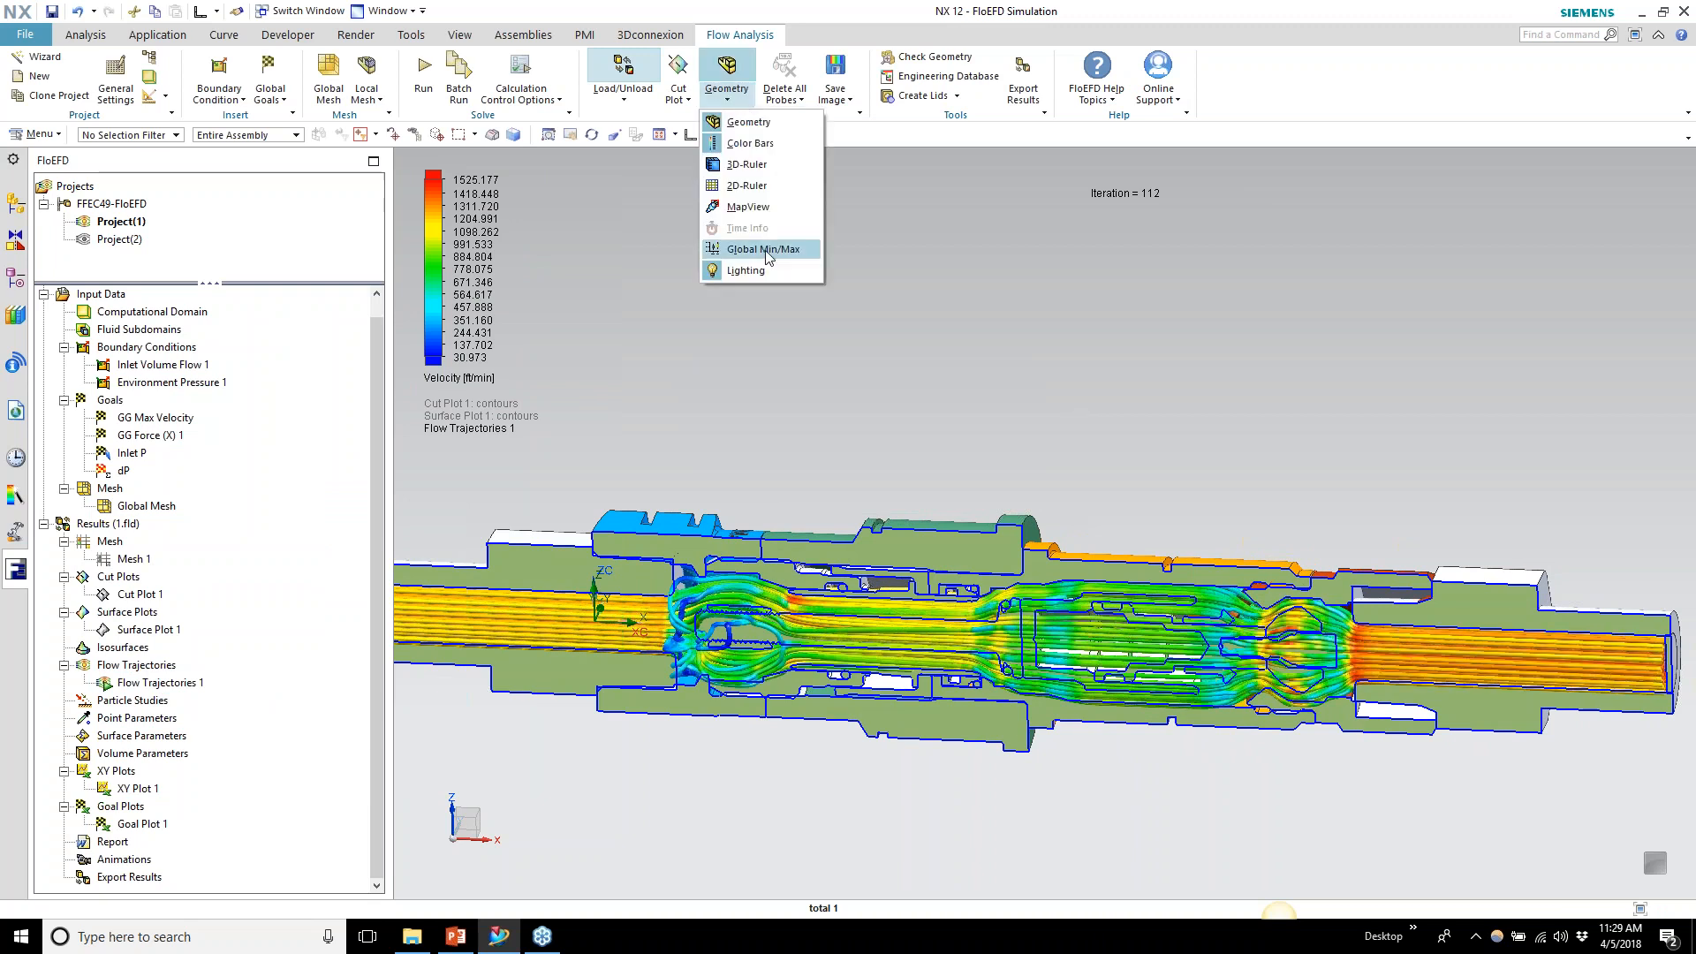
left_click(938, 304)
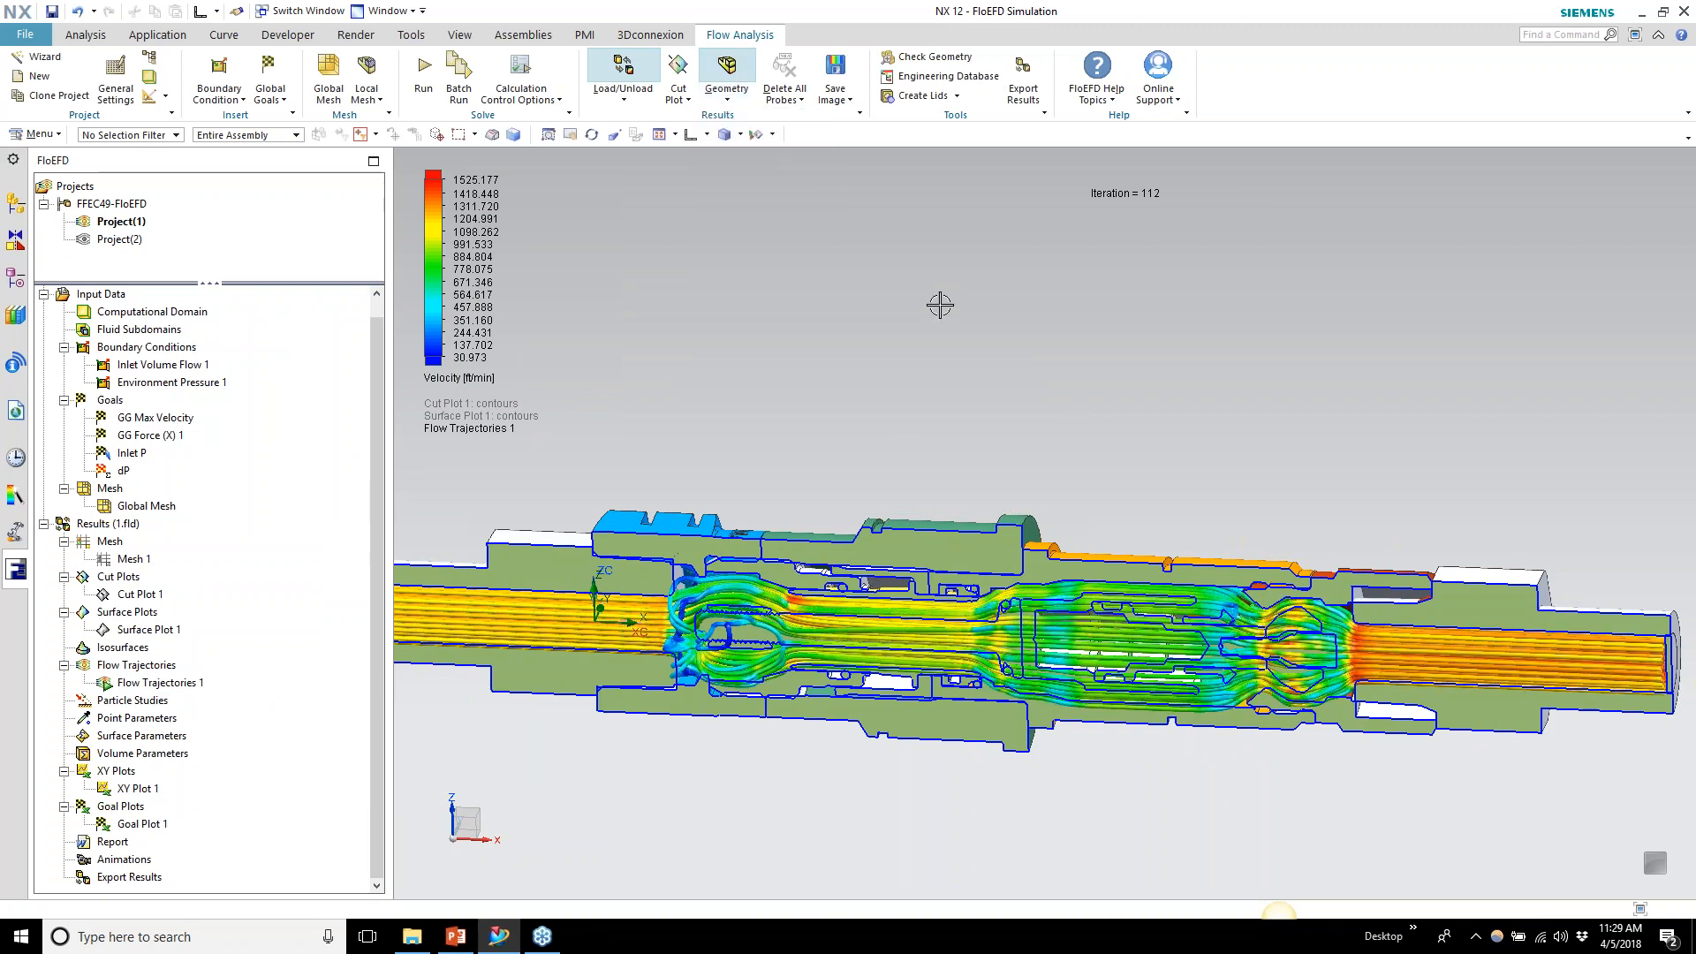
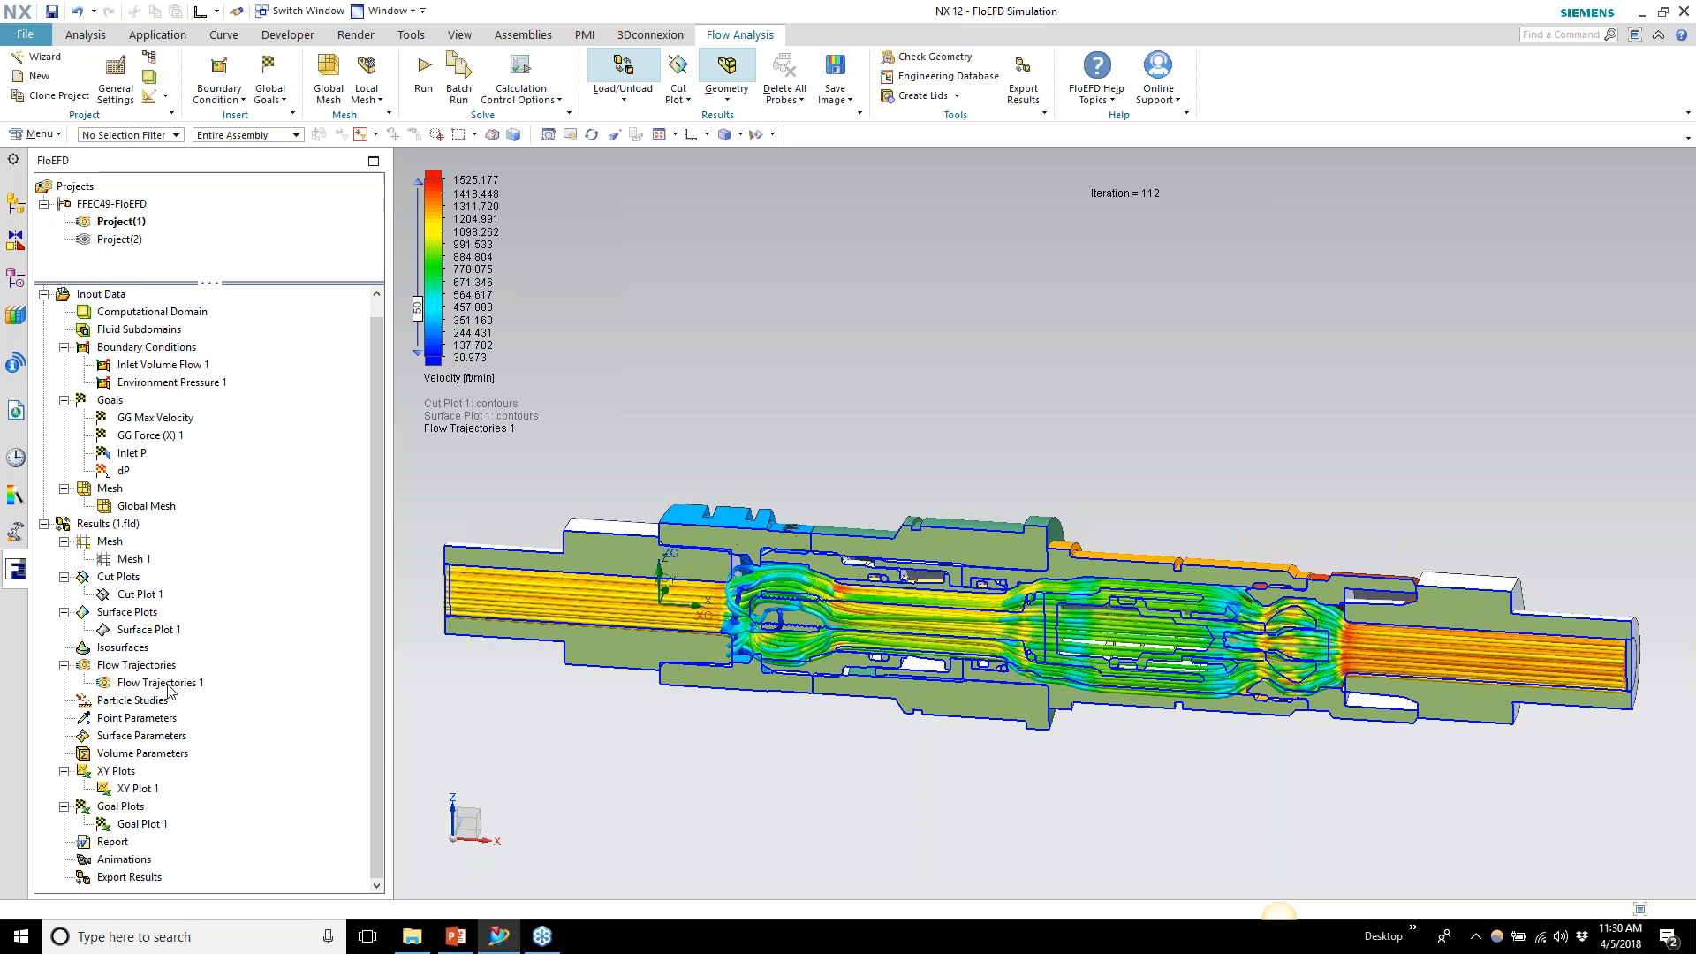
Hide Flow Trajectories 1 and show Surface Plot 1 on the sectioned valve
right_click(168, 687)
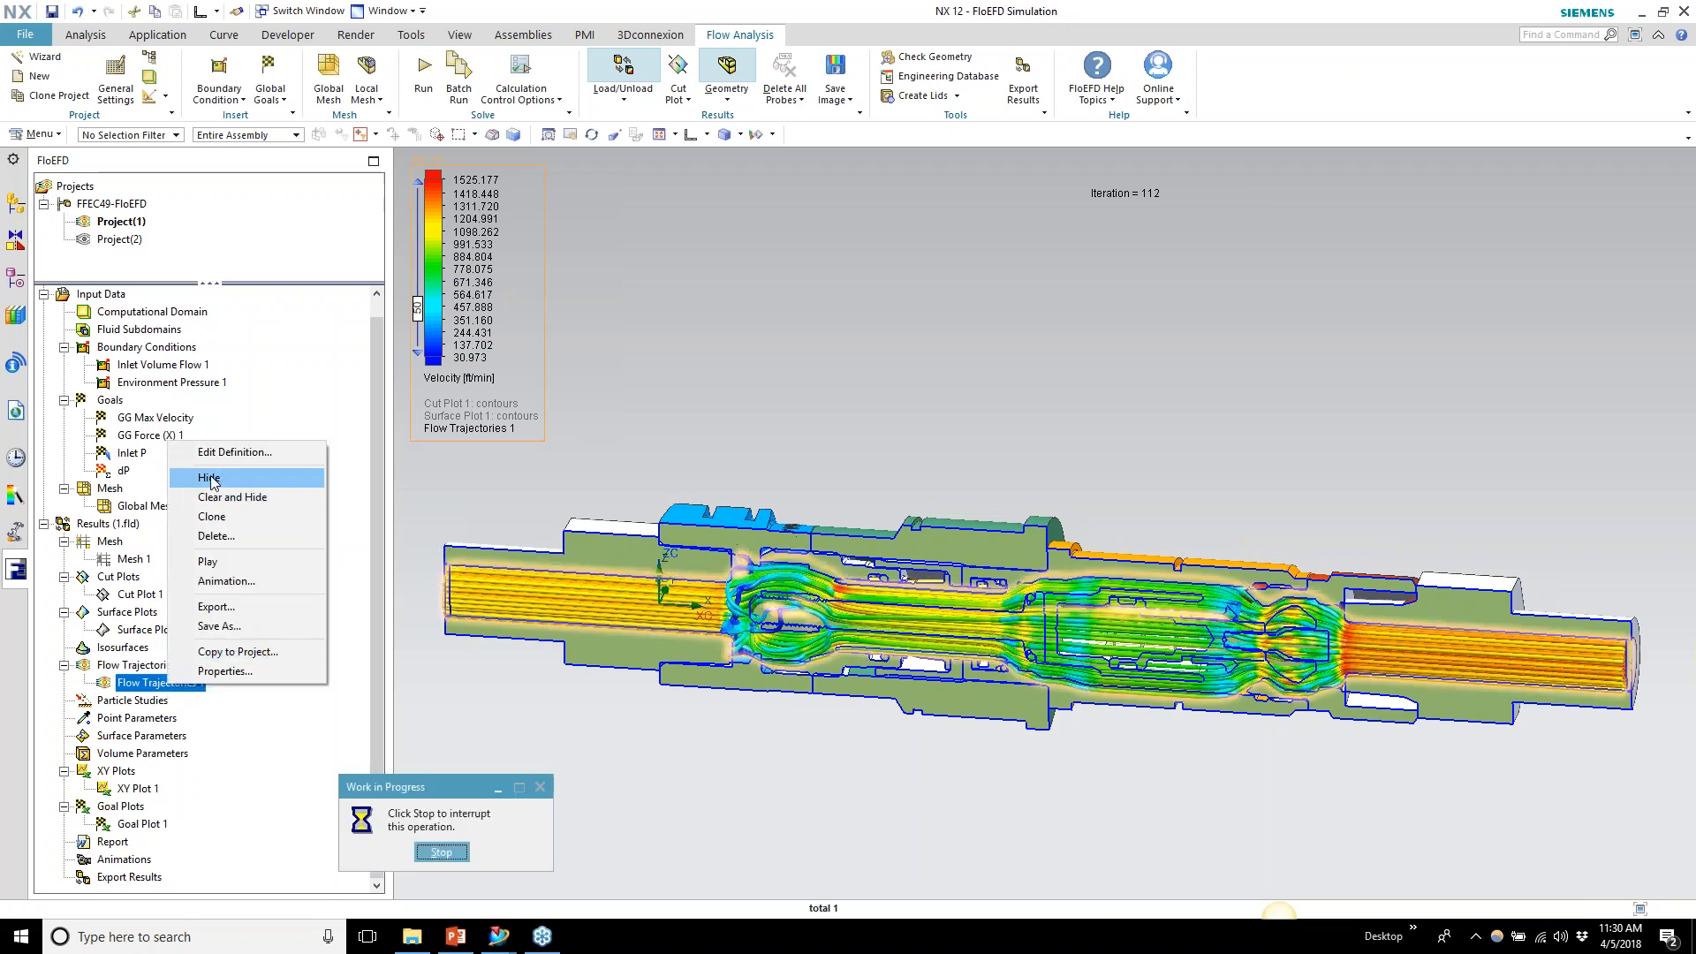
left_click(212, 479)
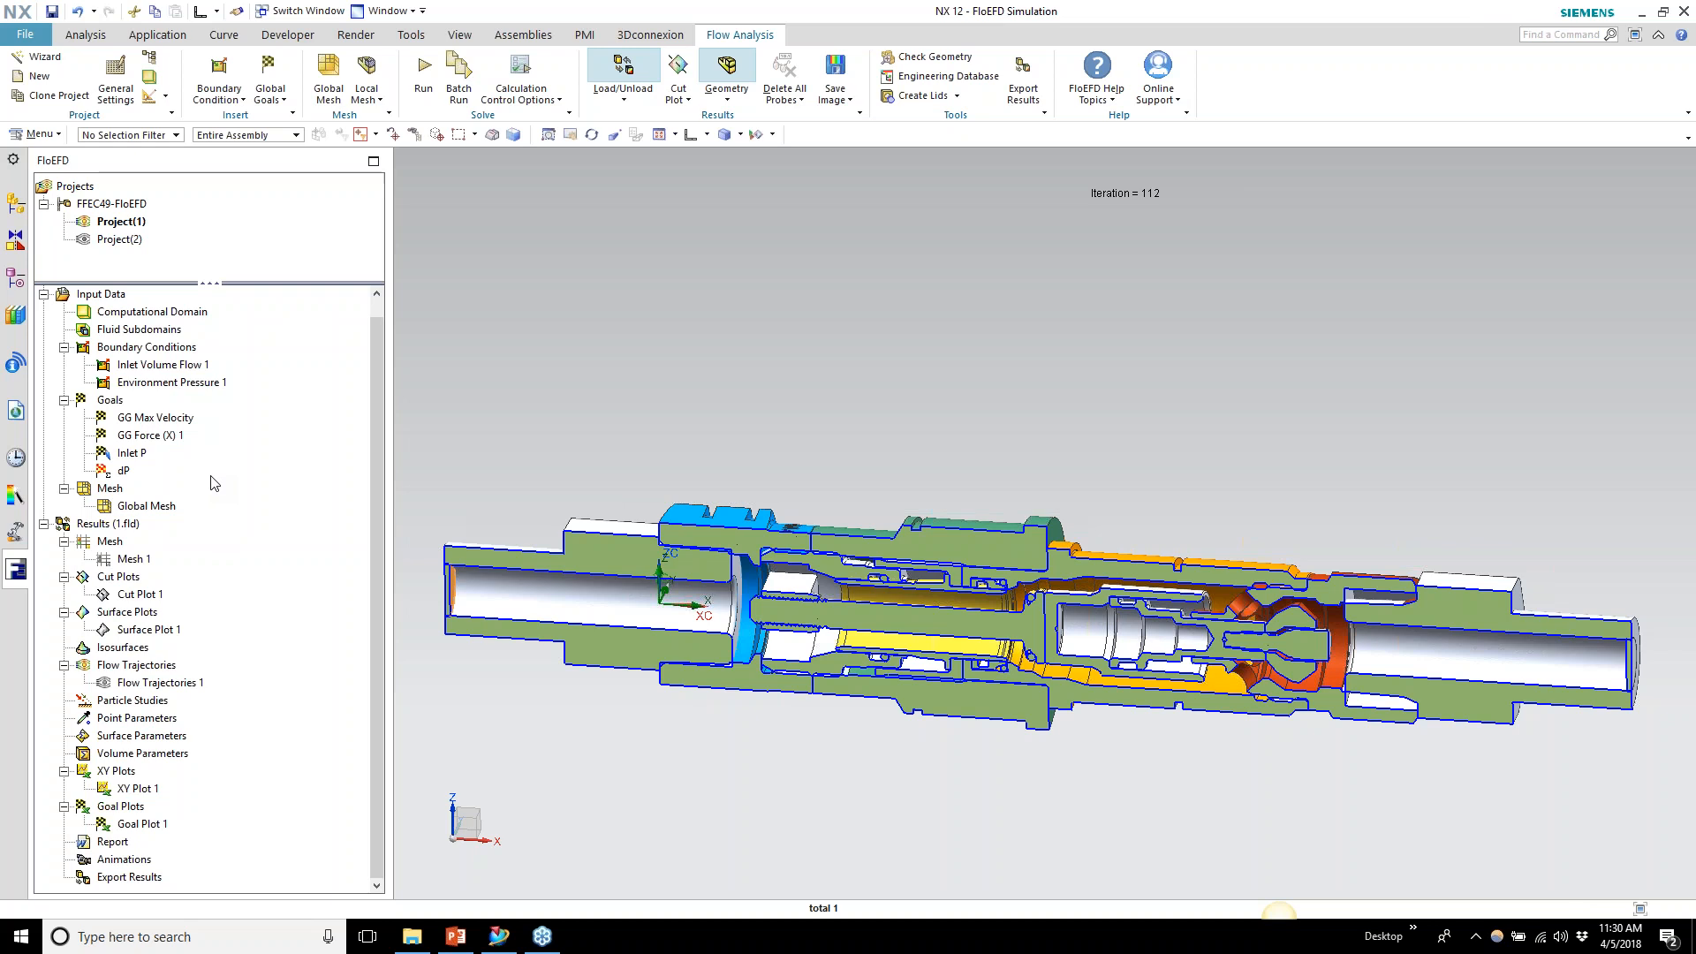
right_click(152, 632)
left_click(196, 675)
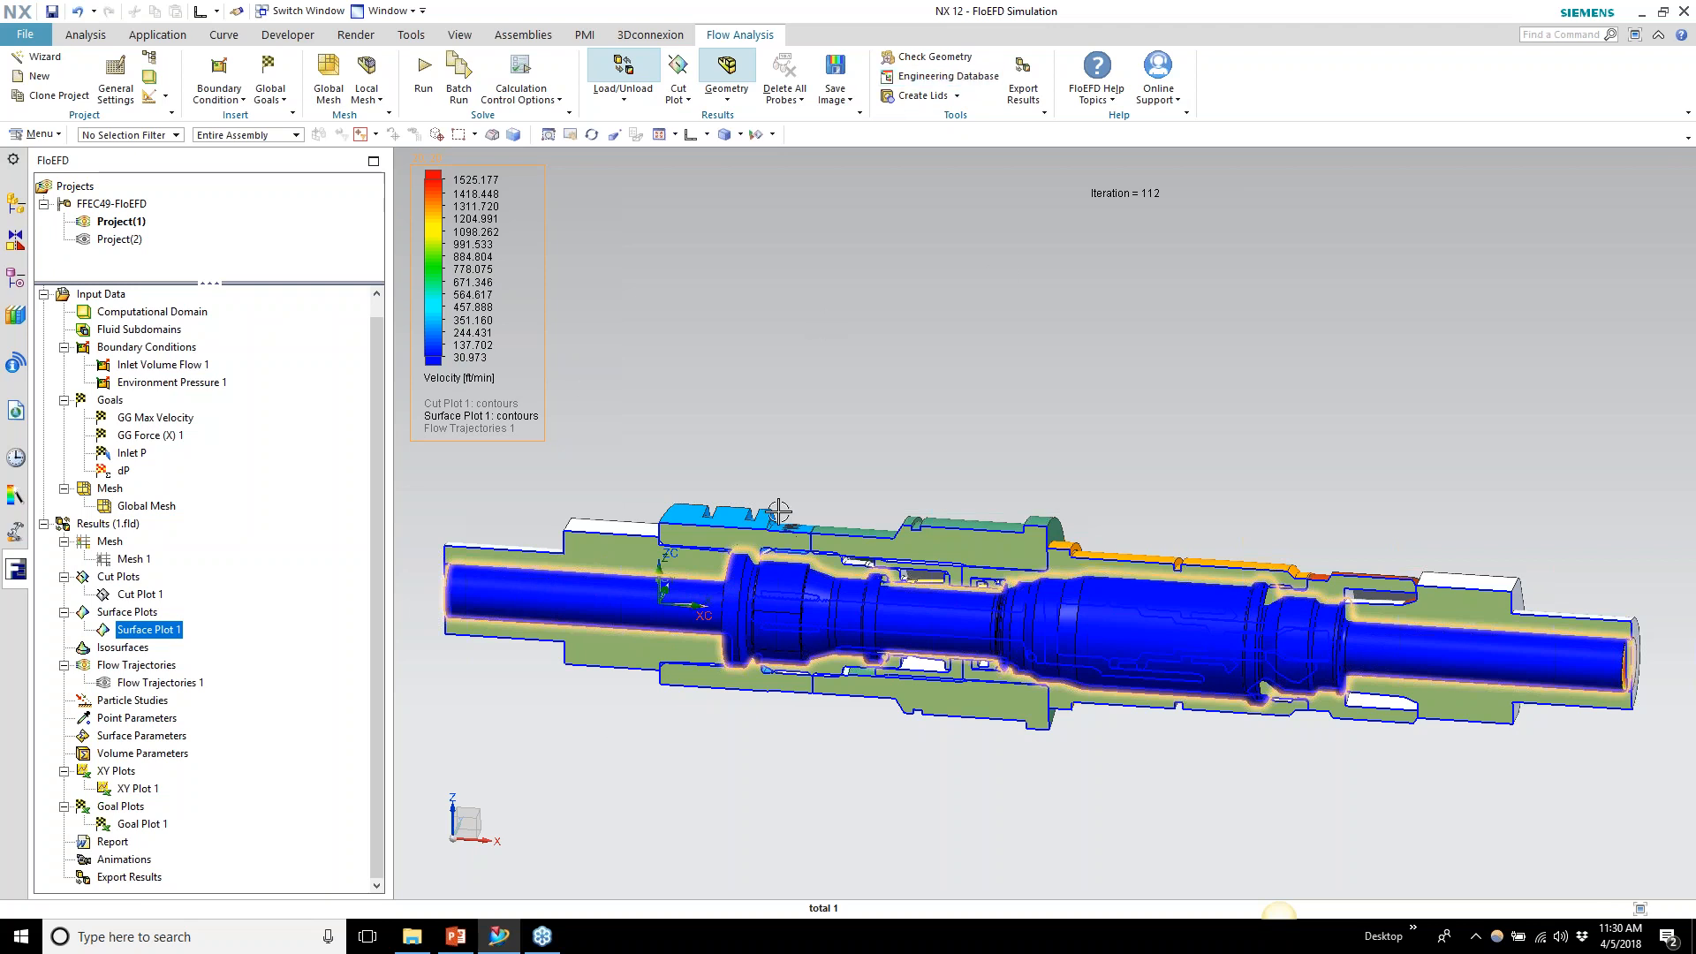
Hide Surface Plot 1 so only the sectioned valve geometry is displayed
mouse_move(1373, 640)
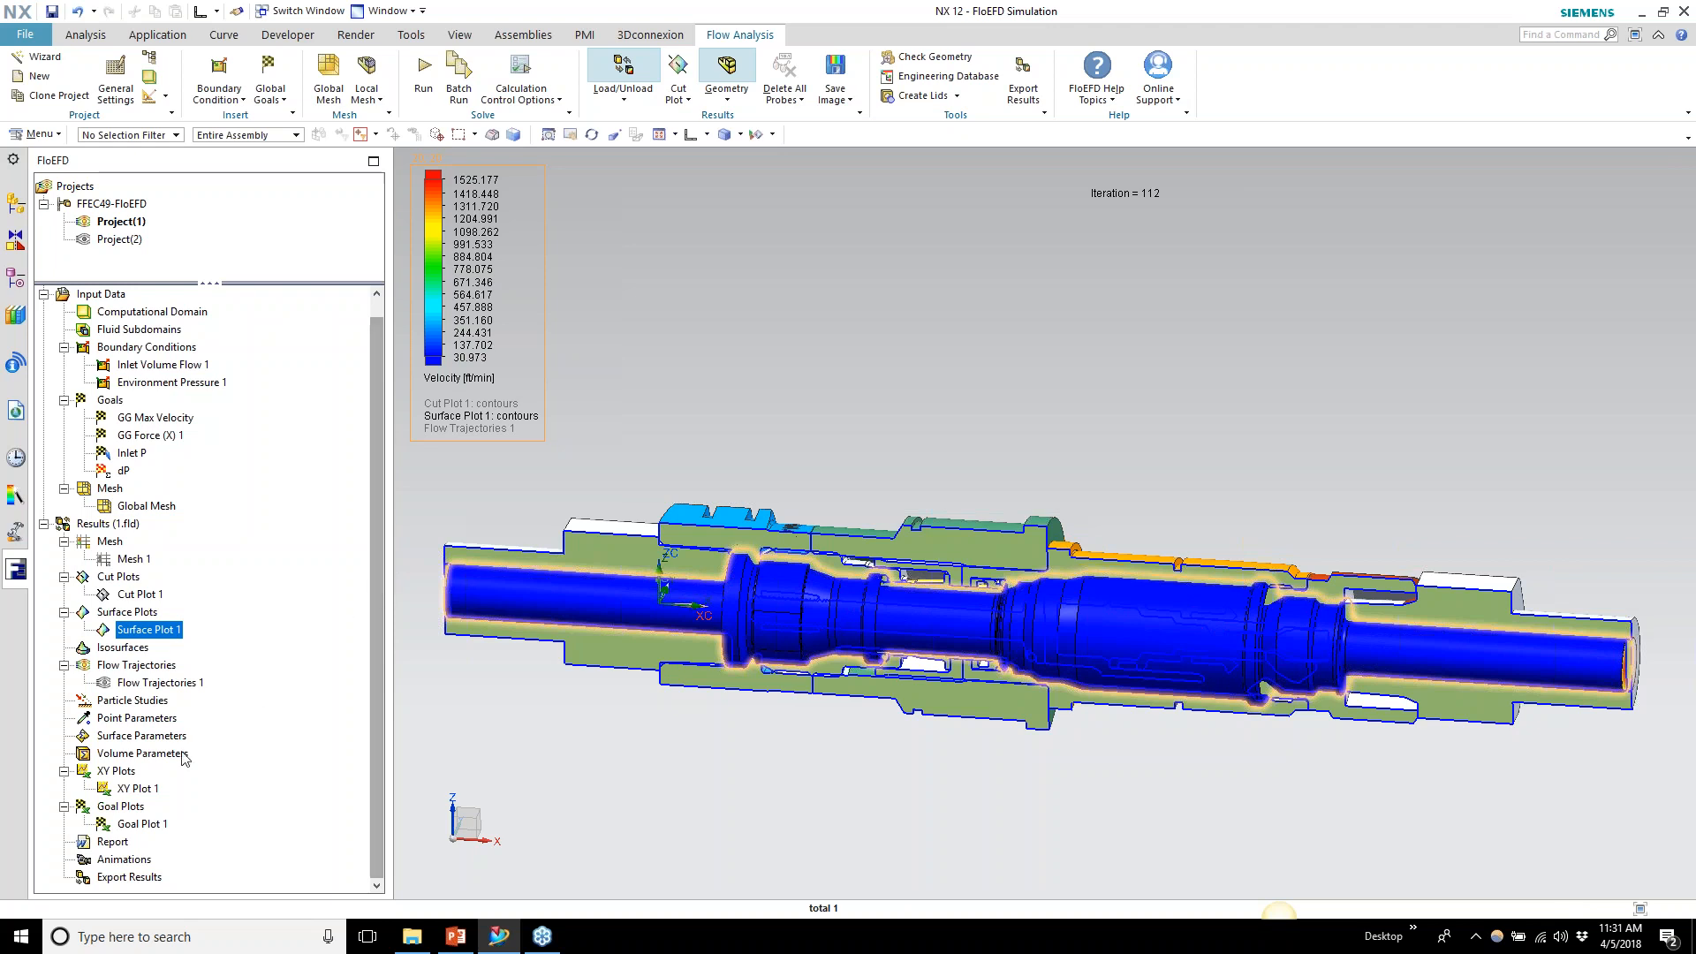
left_click(516, 776)
right_click(133, 630)
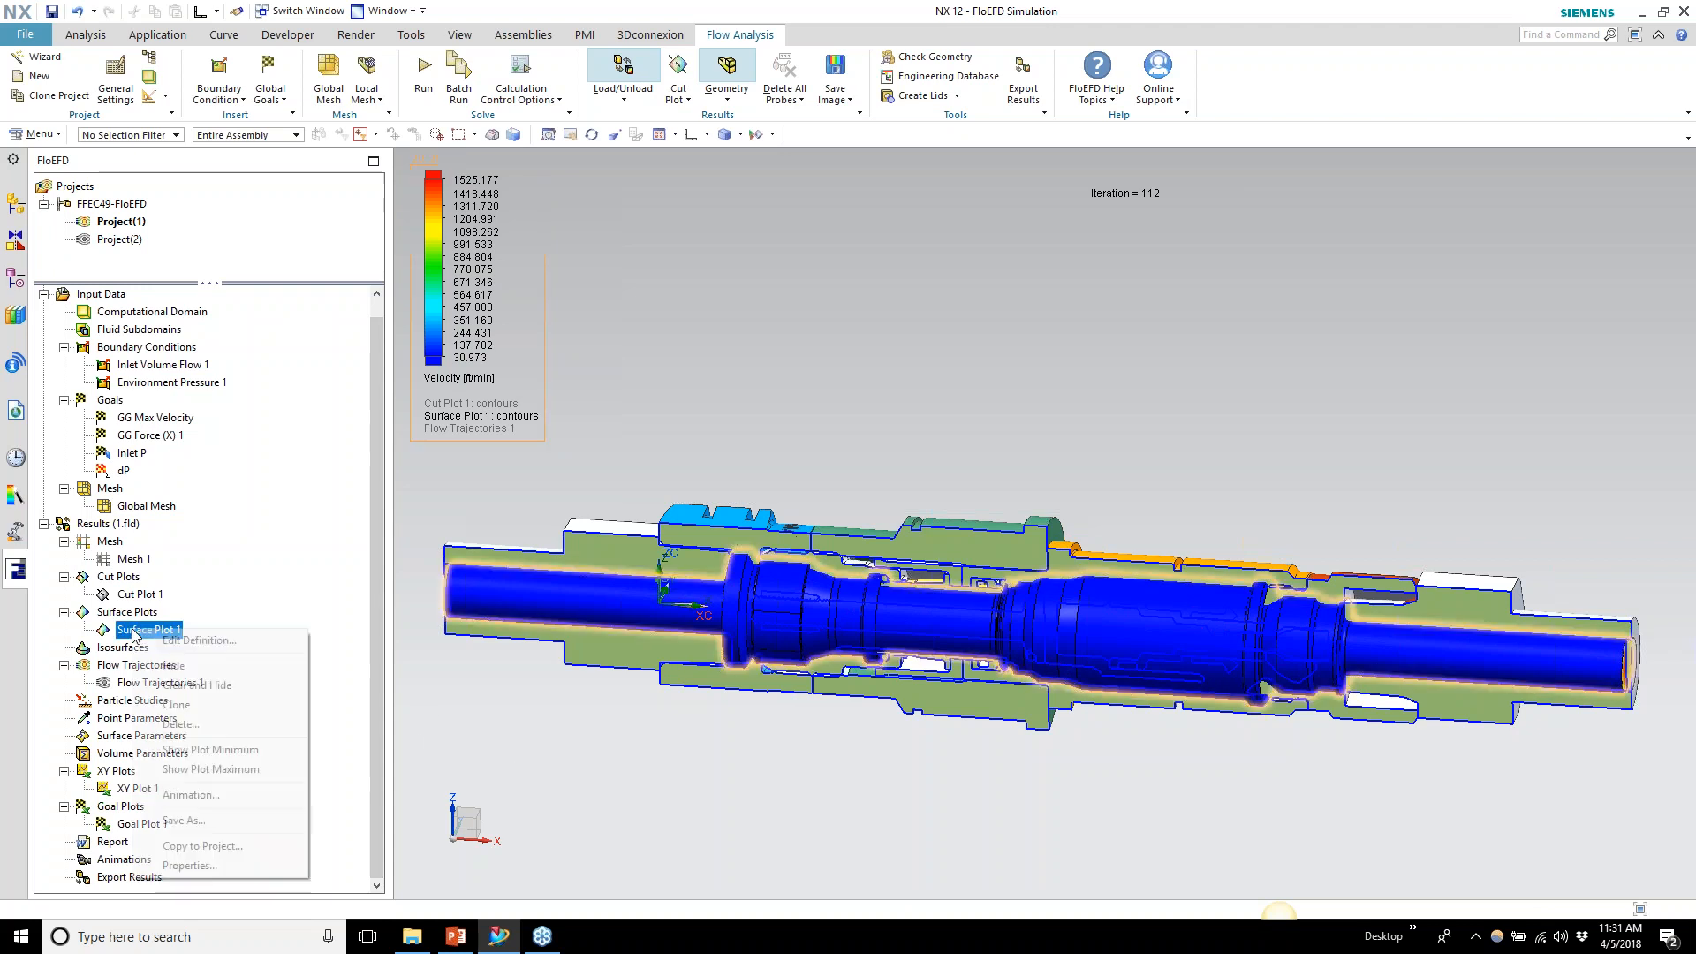
left_click(174, 666)
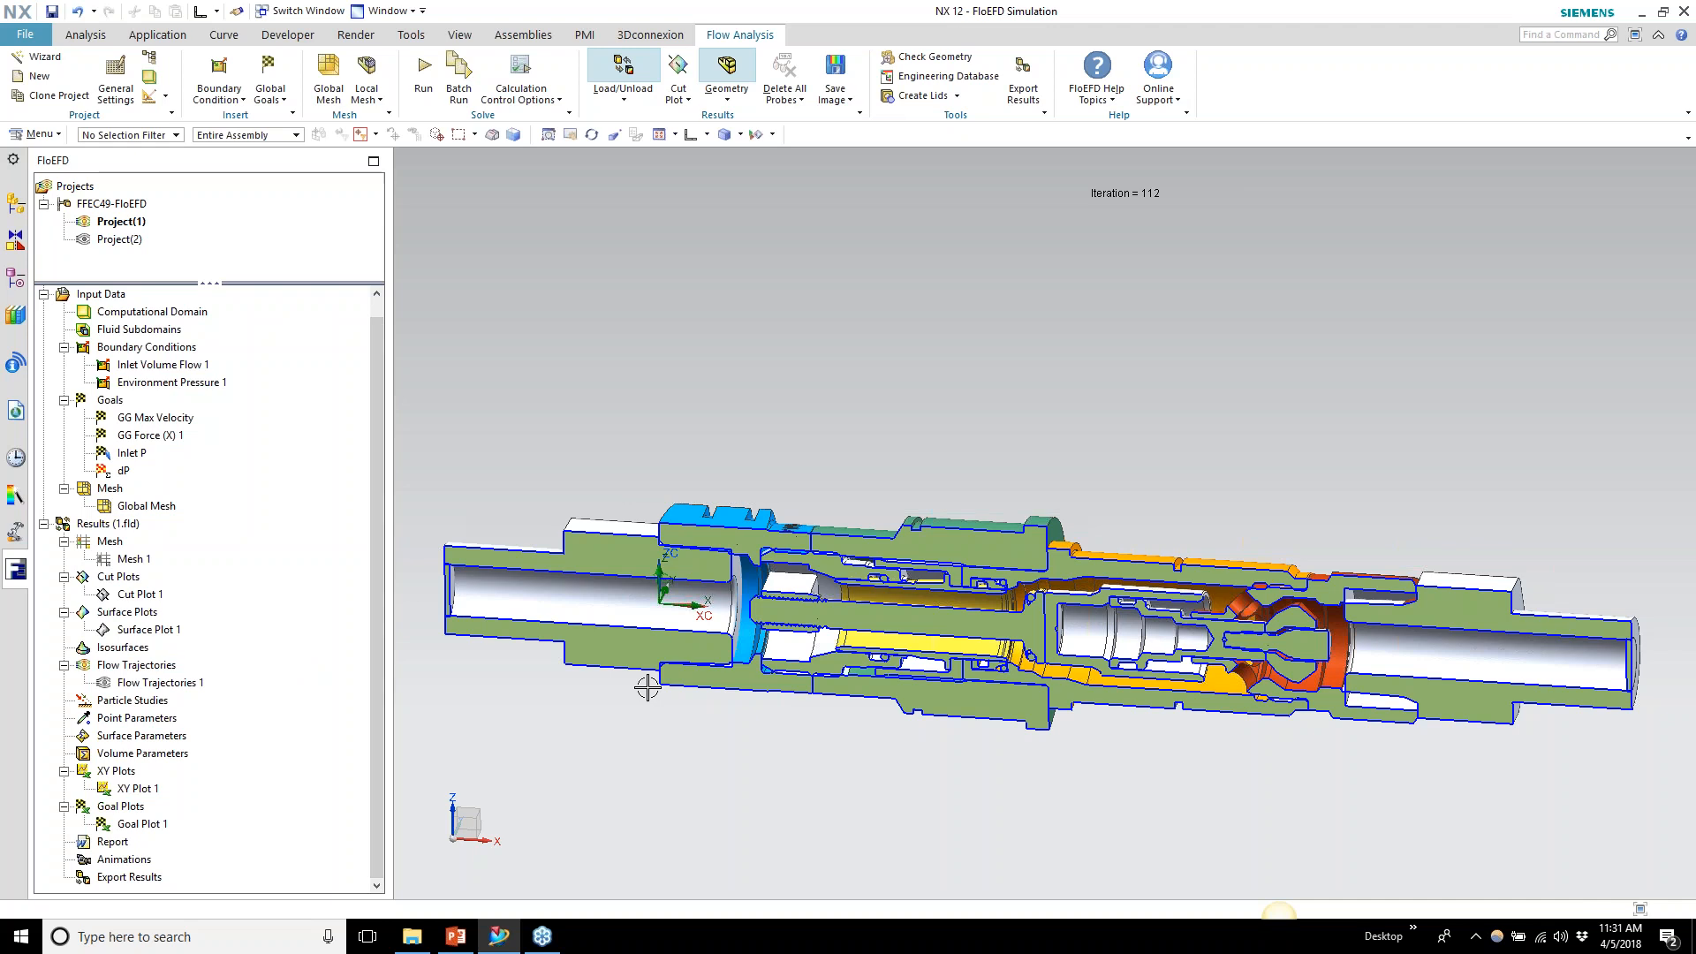
Switch to the Modeling application and orient the view squarely to the valve section
left_click(157, 35)
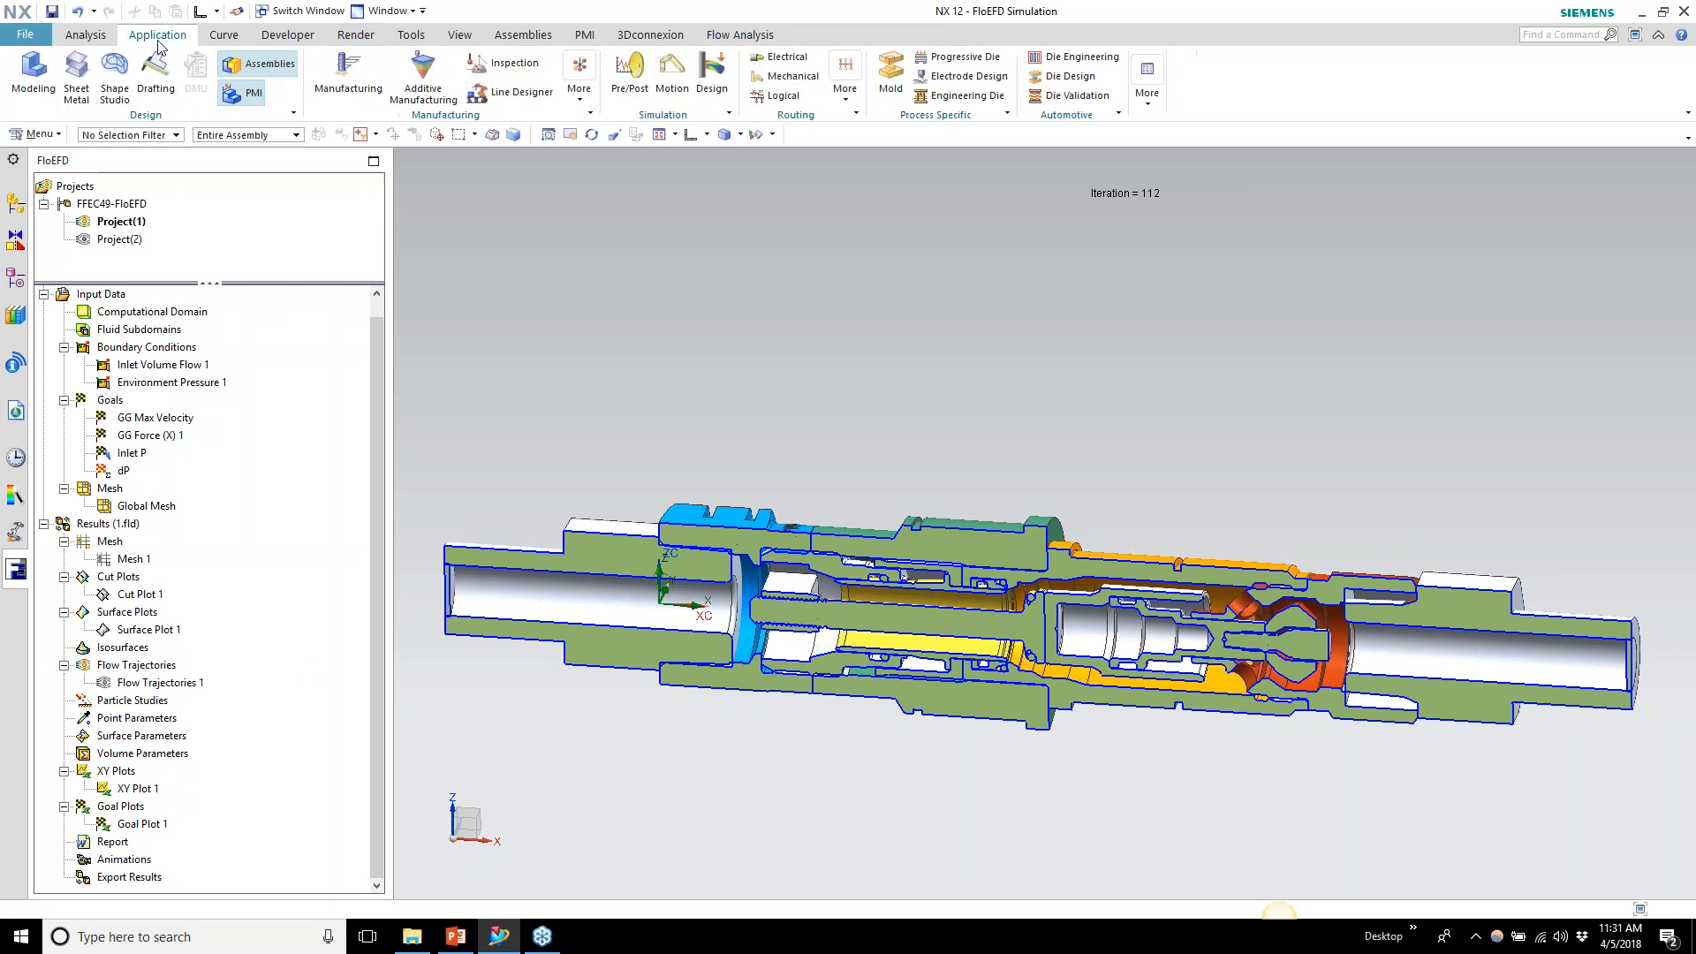
left_click(28, 82)
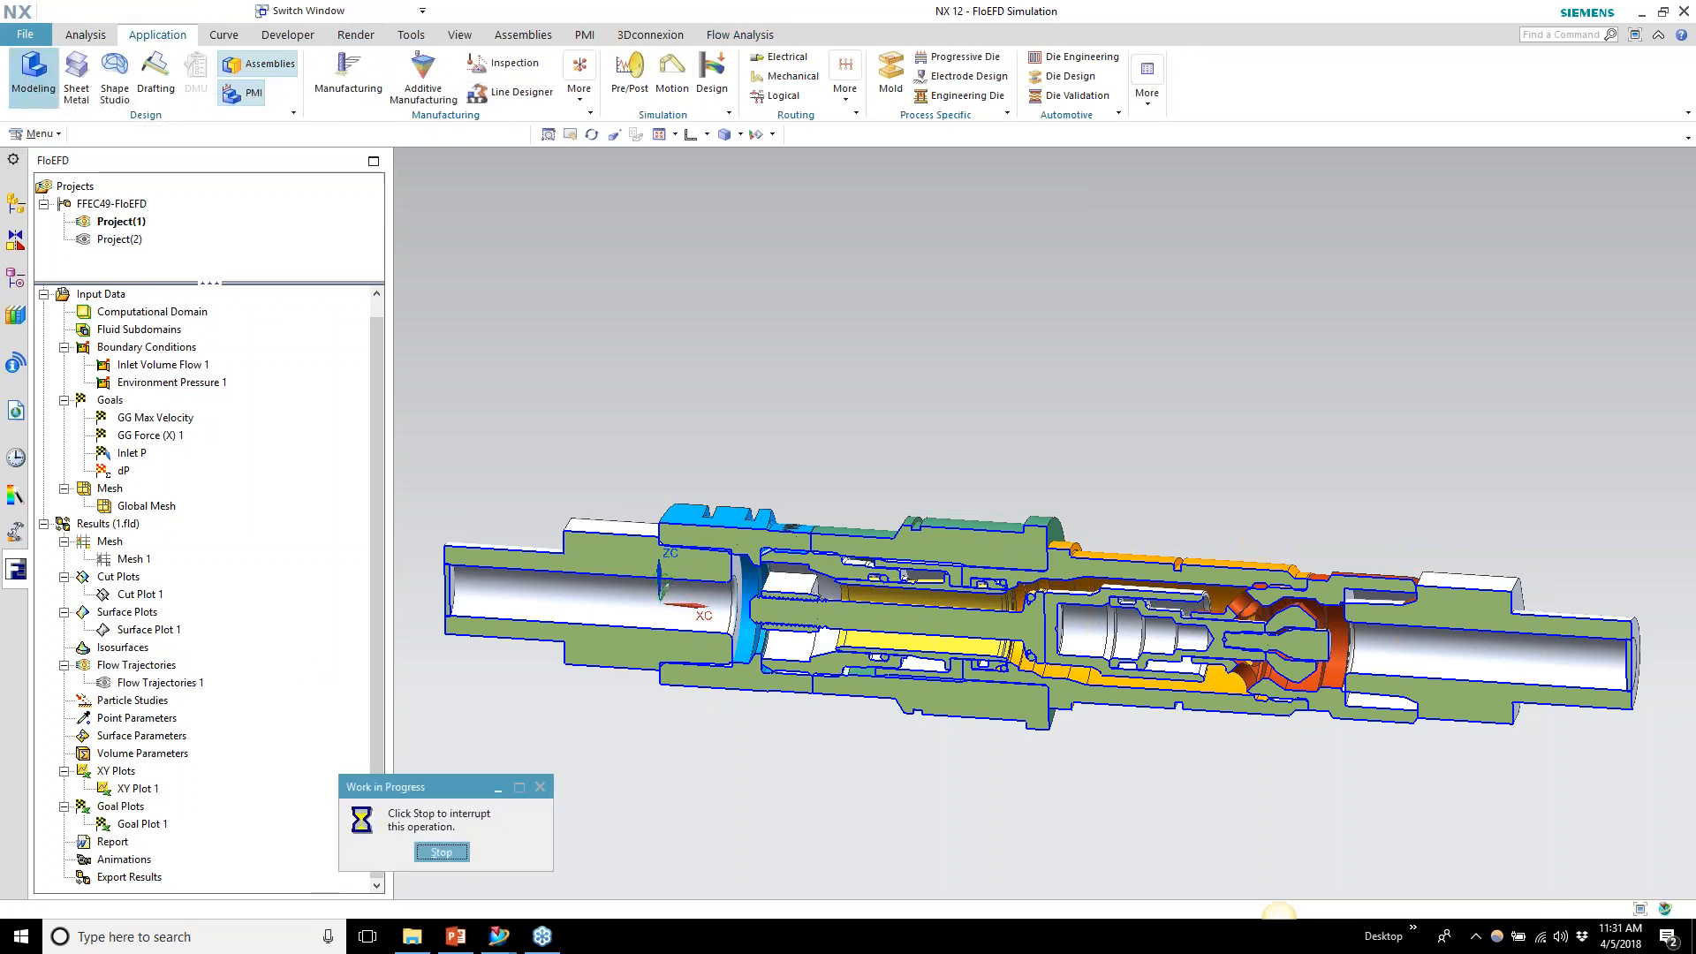
left_click(21, 278)
left_click(76, 253)
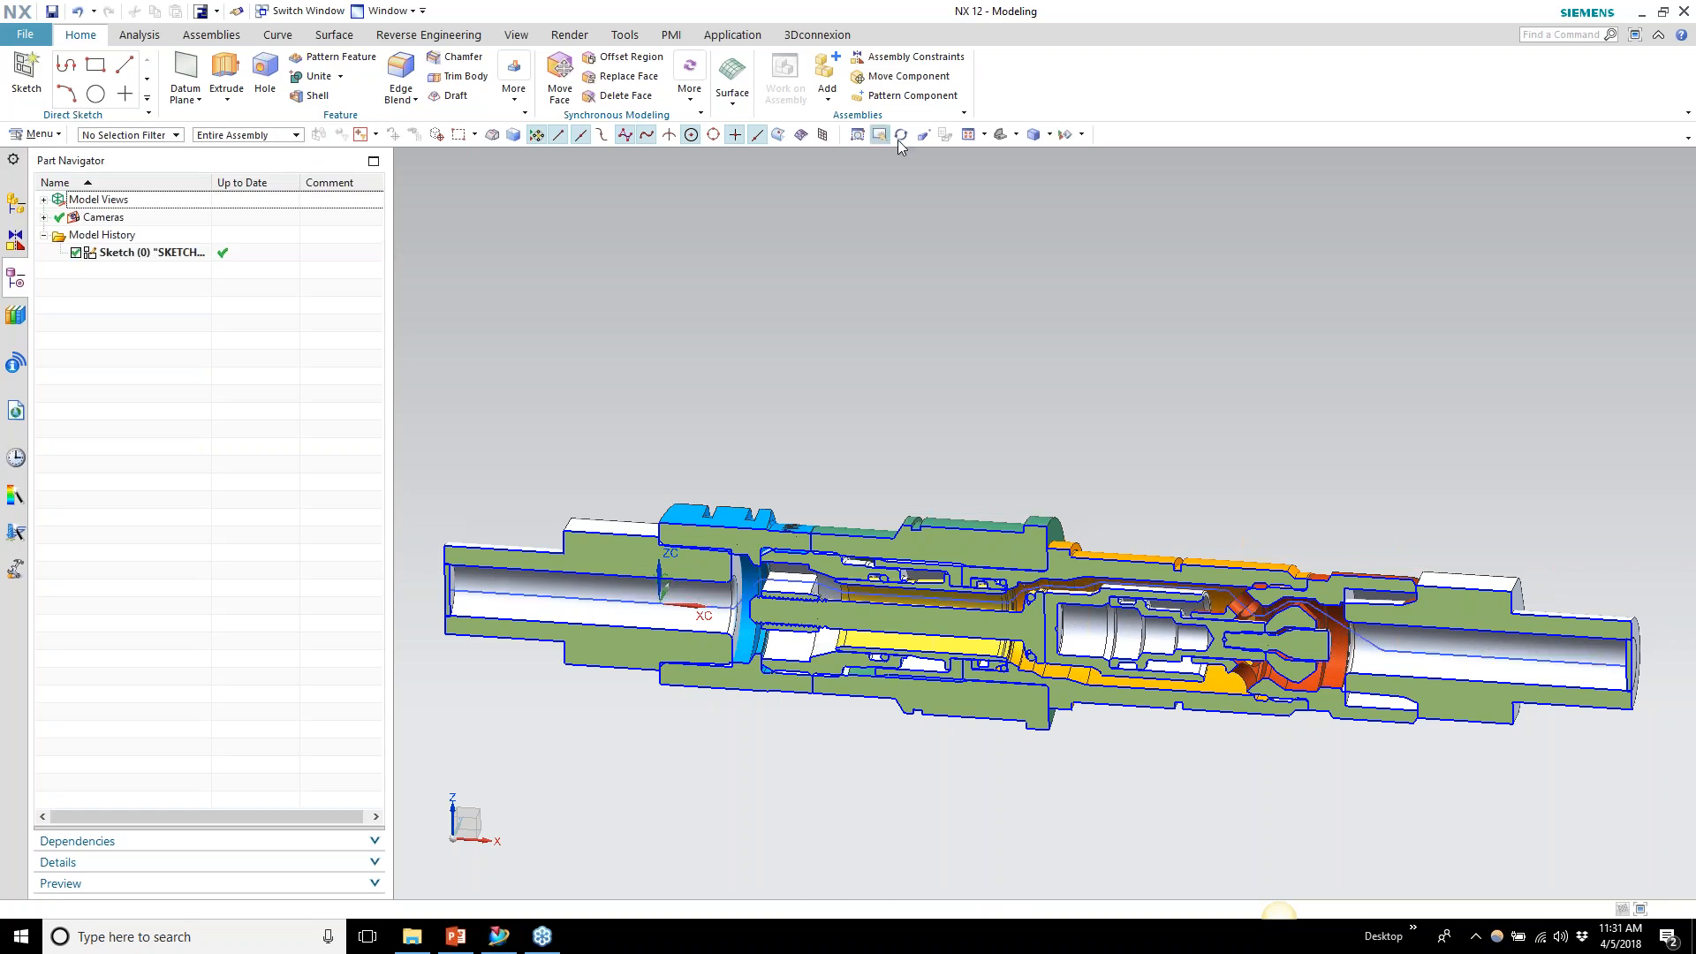
left_click(1015, 134)
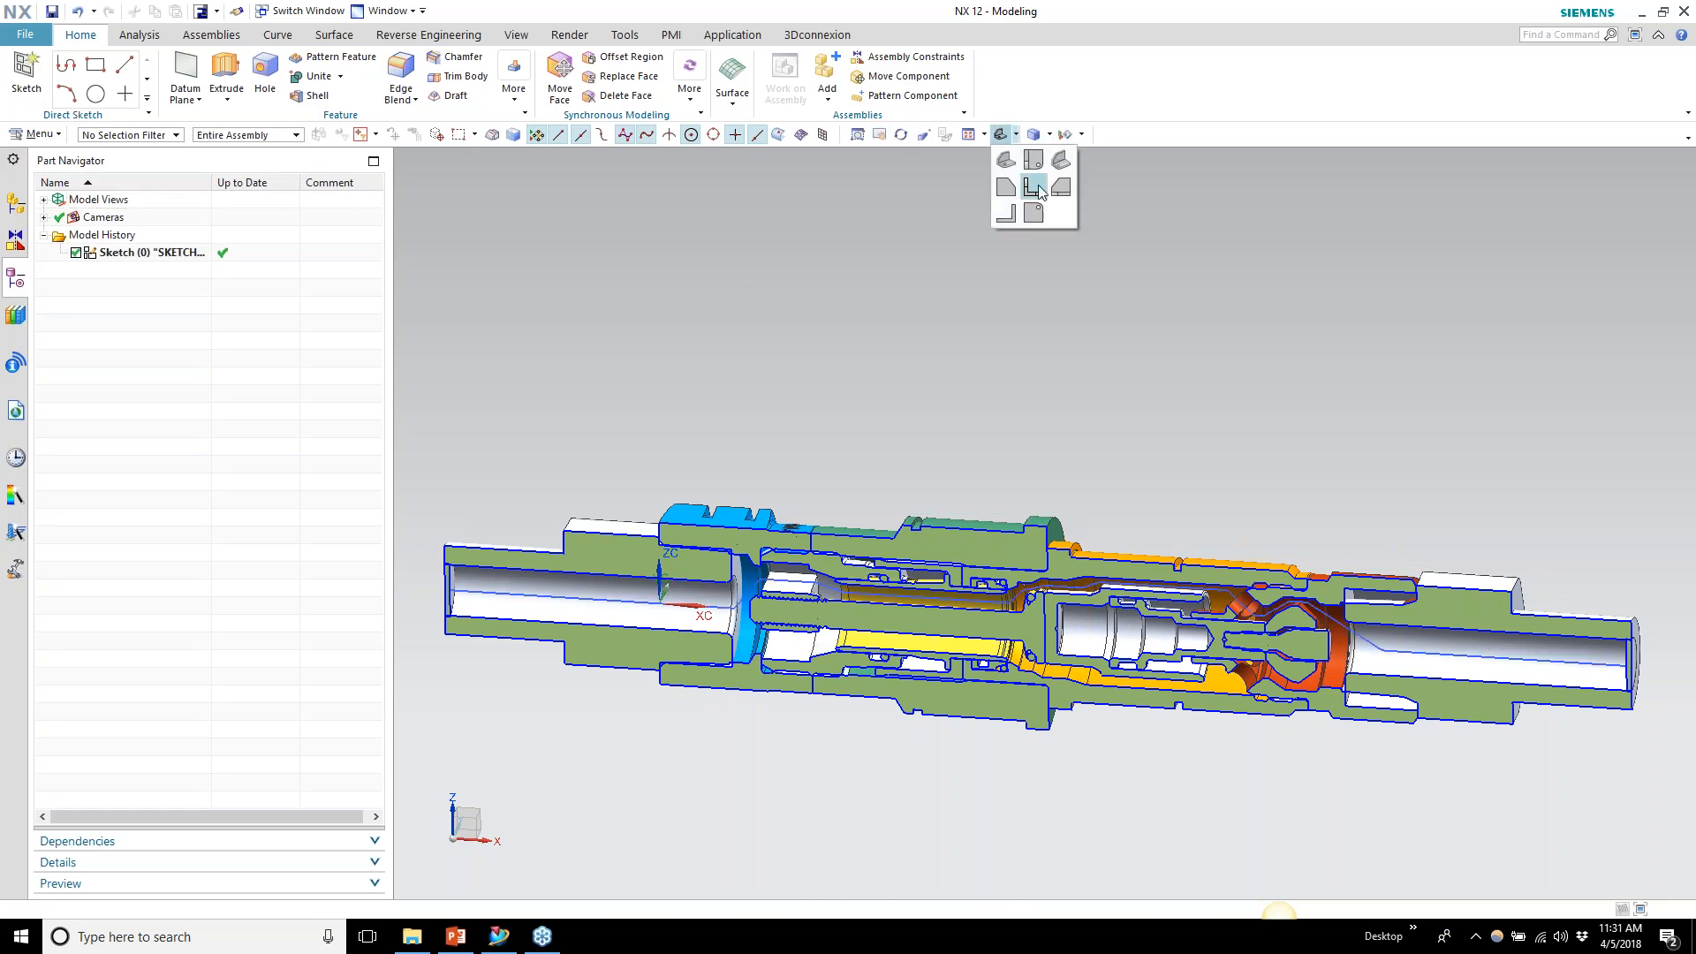
left_click(1035, 187)
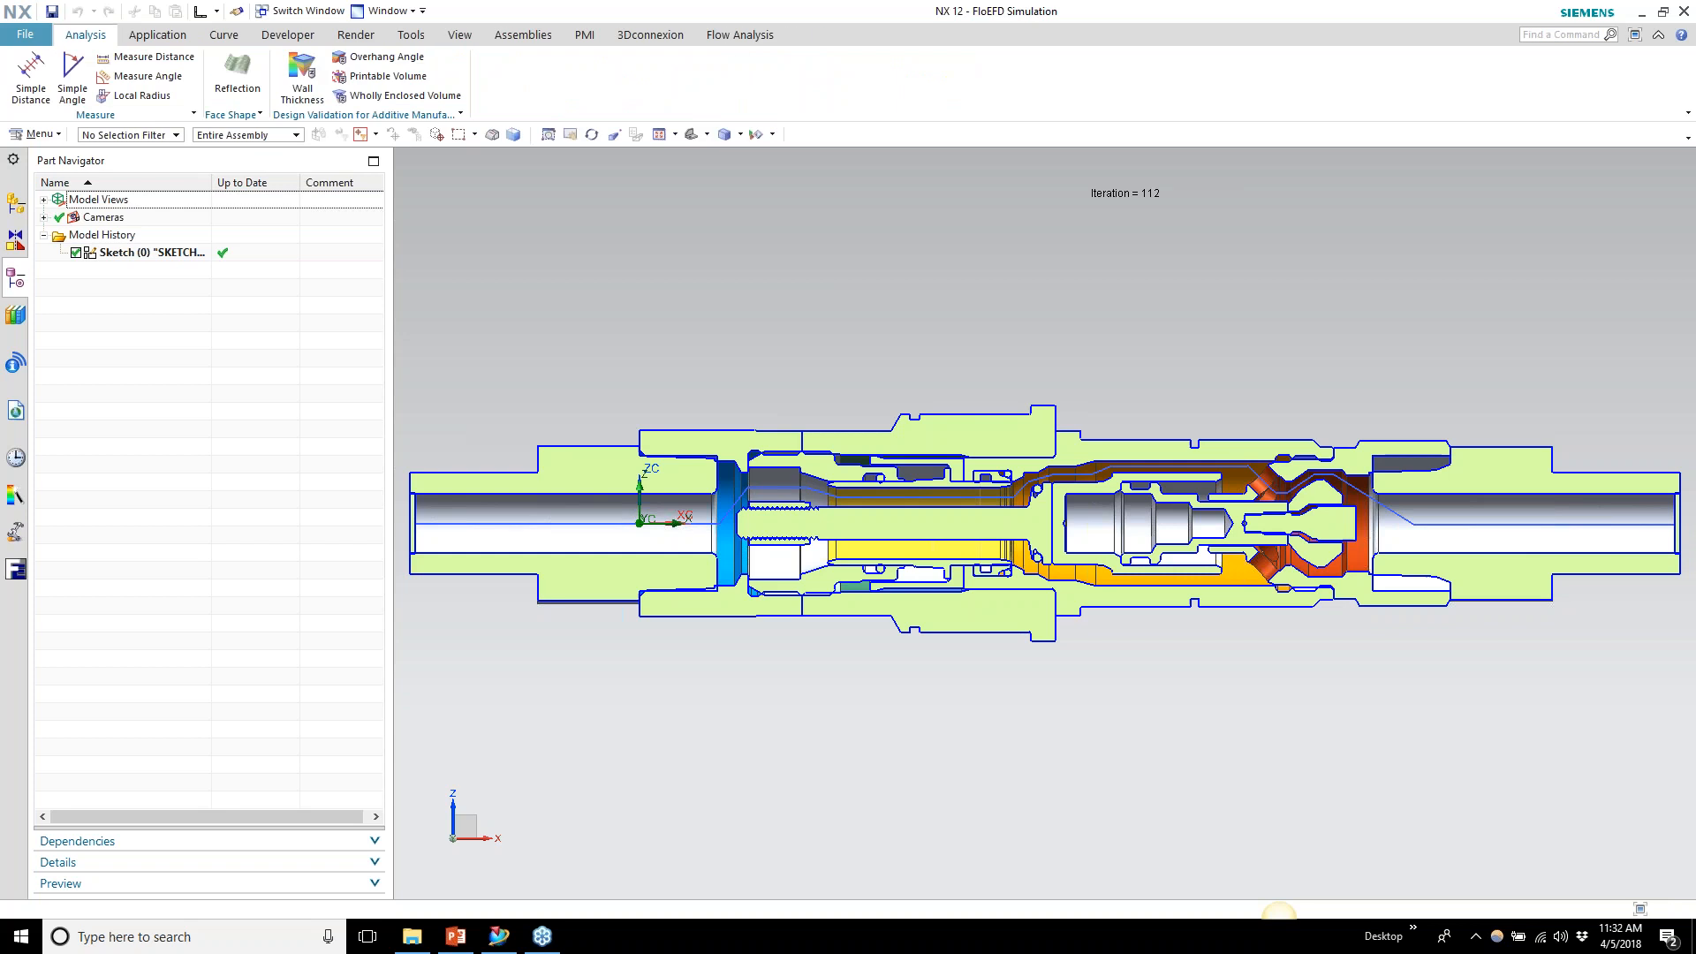
Return to the FloEFD project's flow analysis results and show Cut Plot 1 on the valve section
left_click(740, 35)
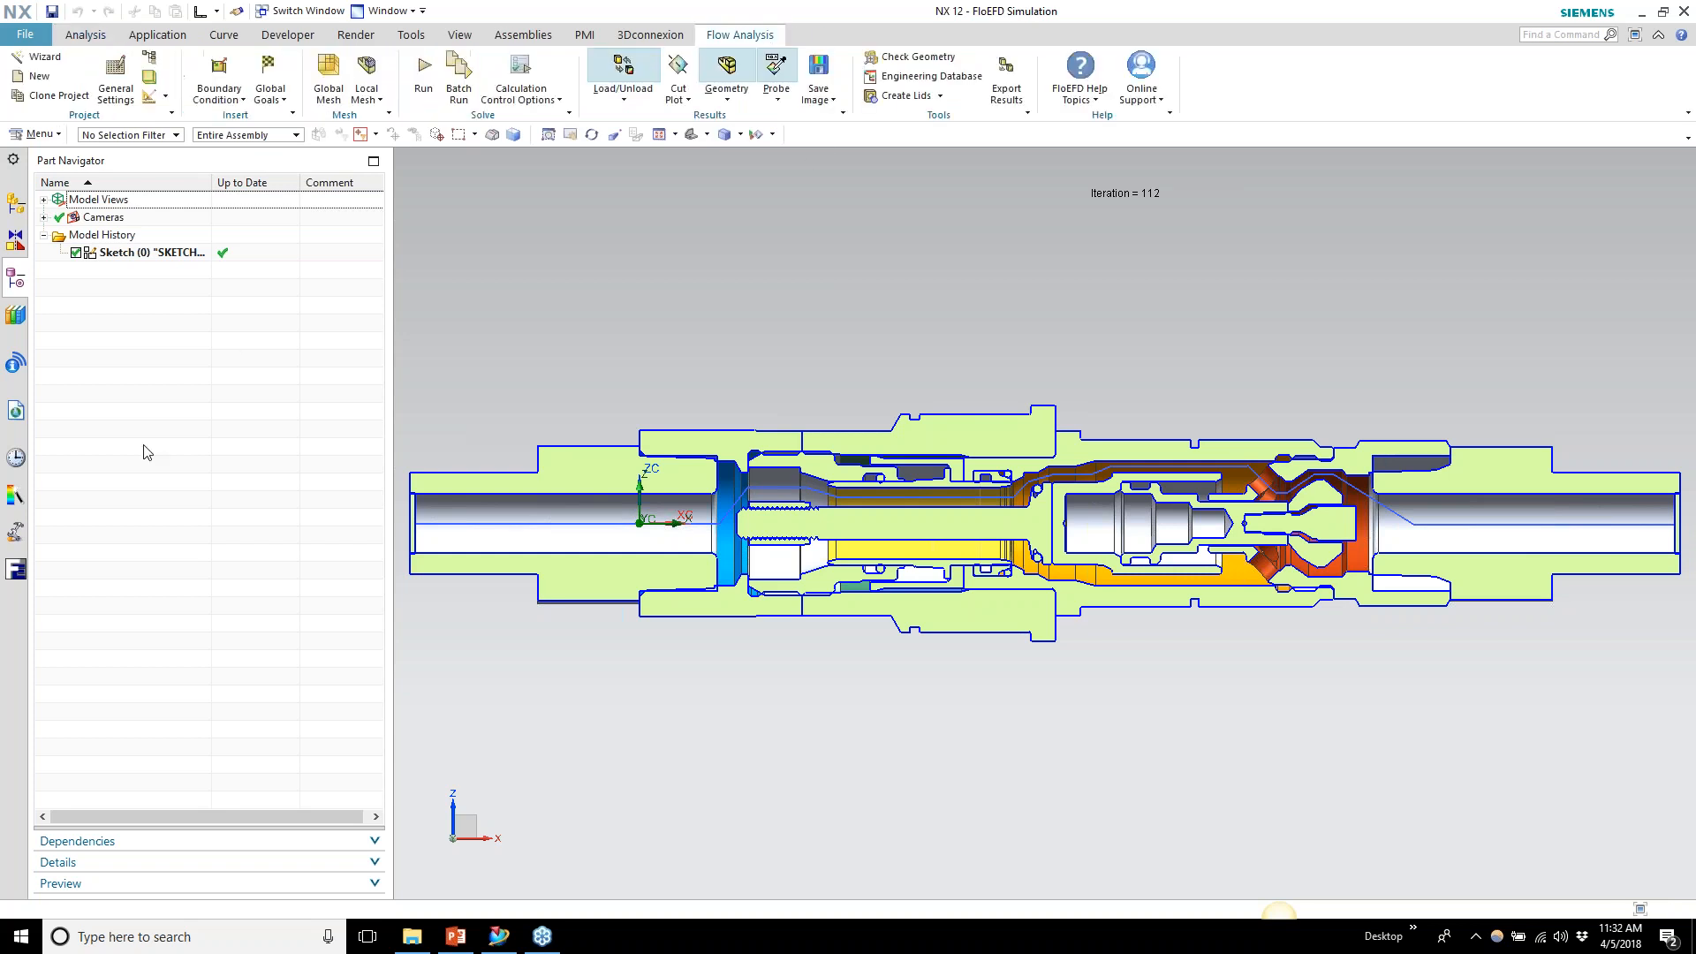
left_click(16, 569)
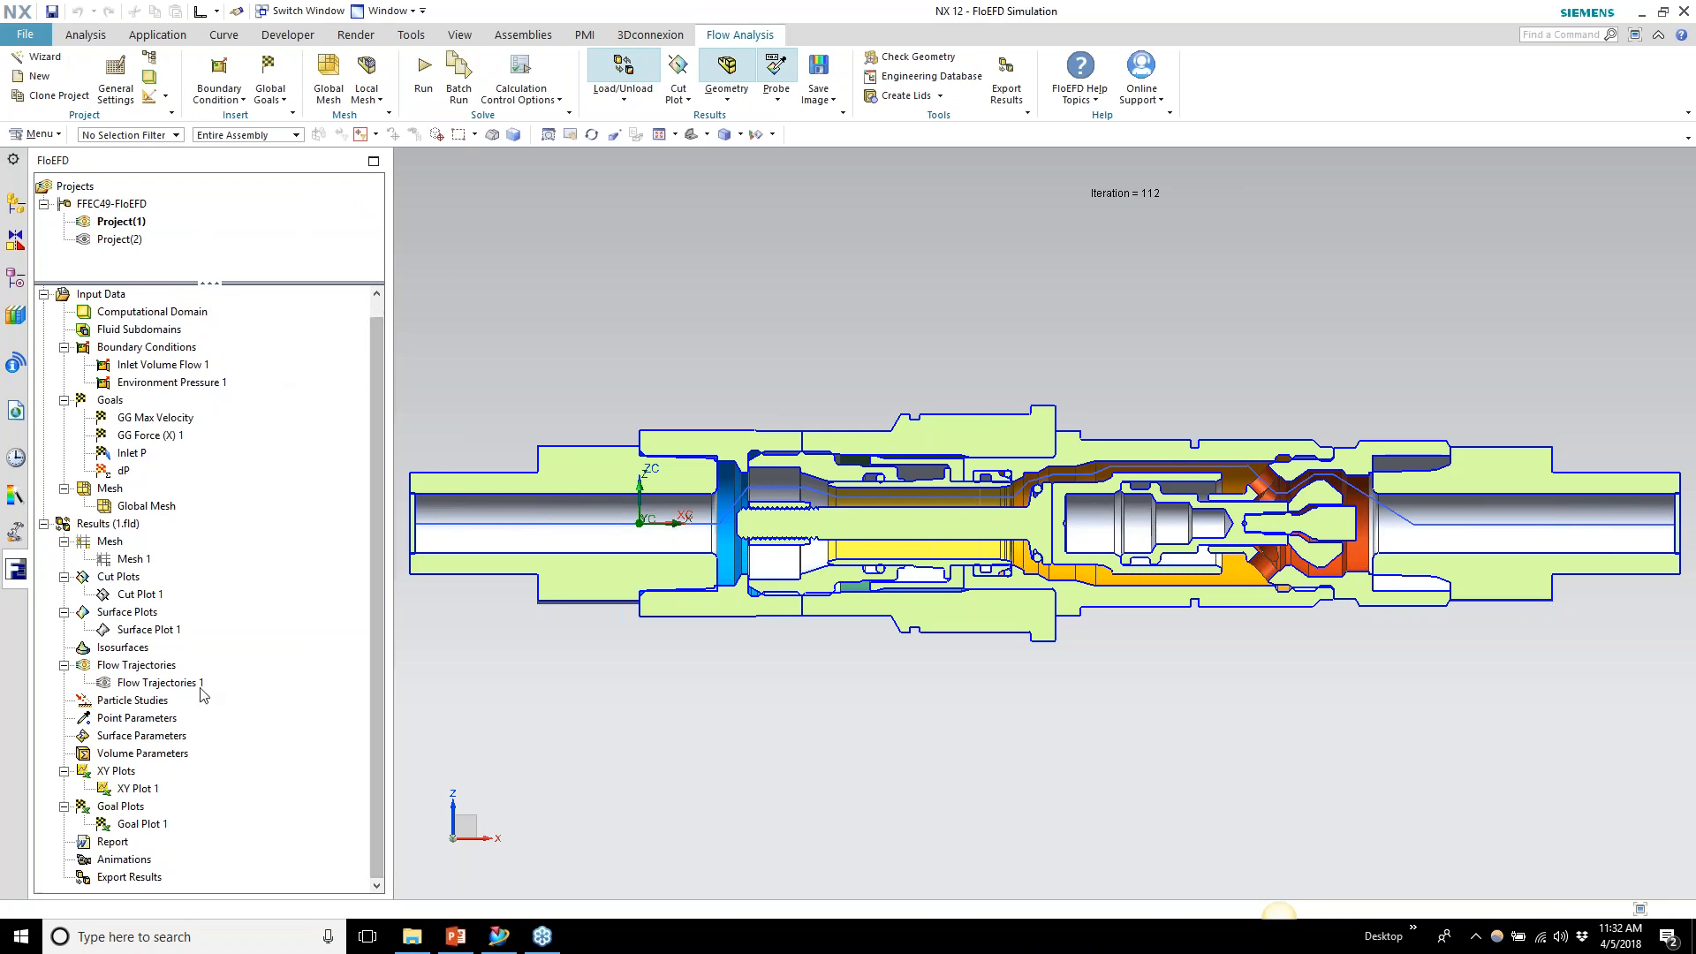
right_click(152, 602)
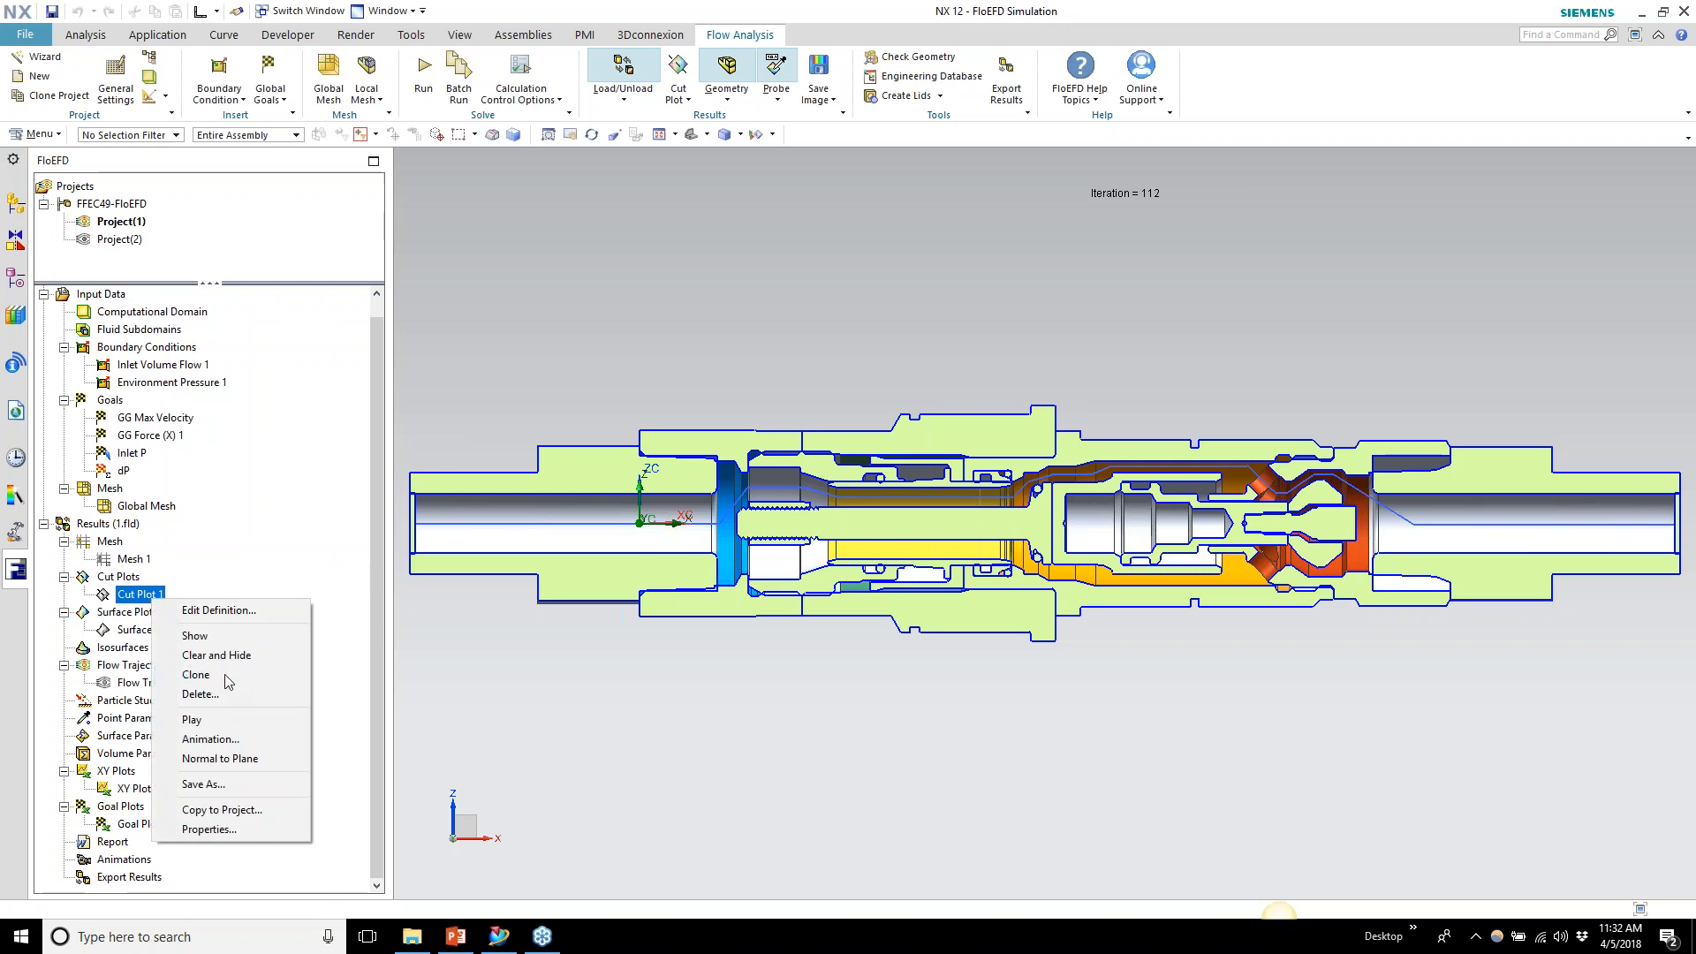
left_click(212, 635)
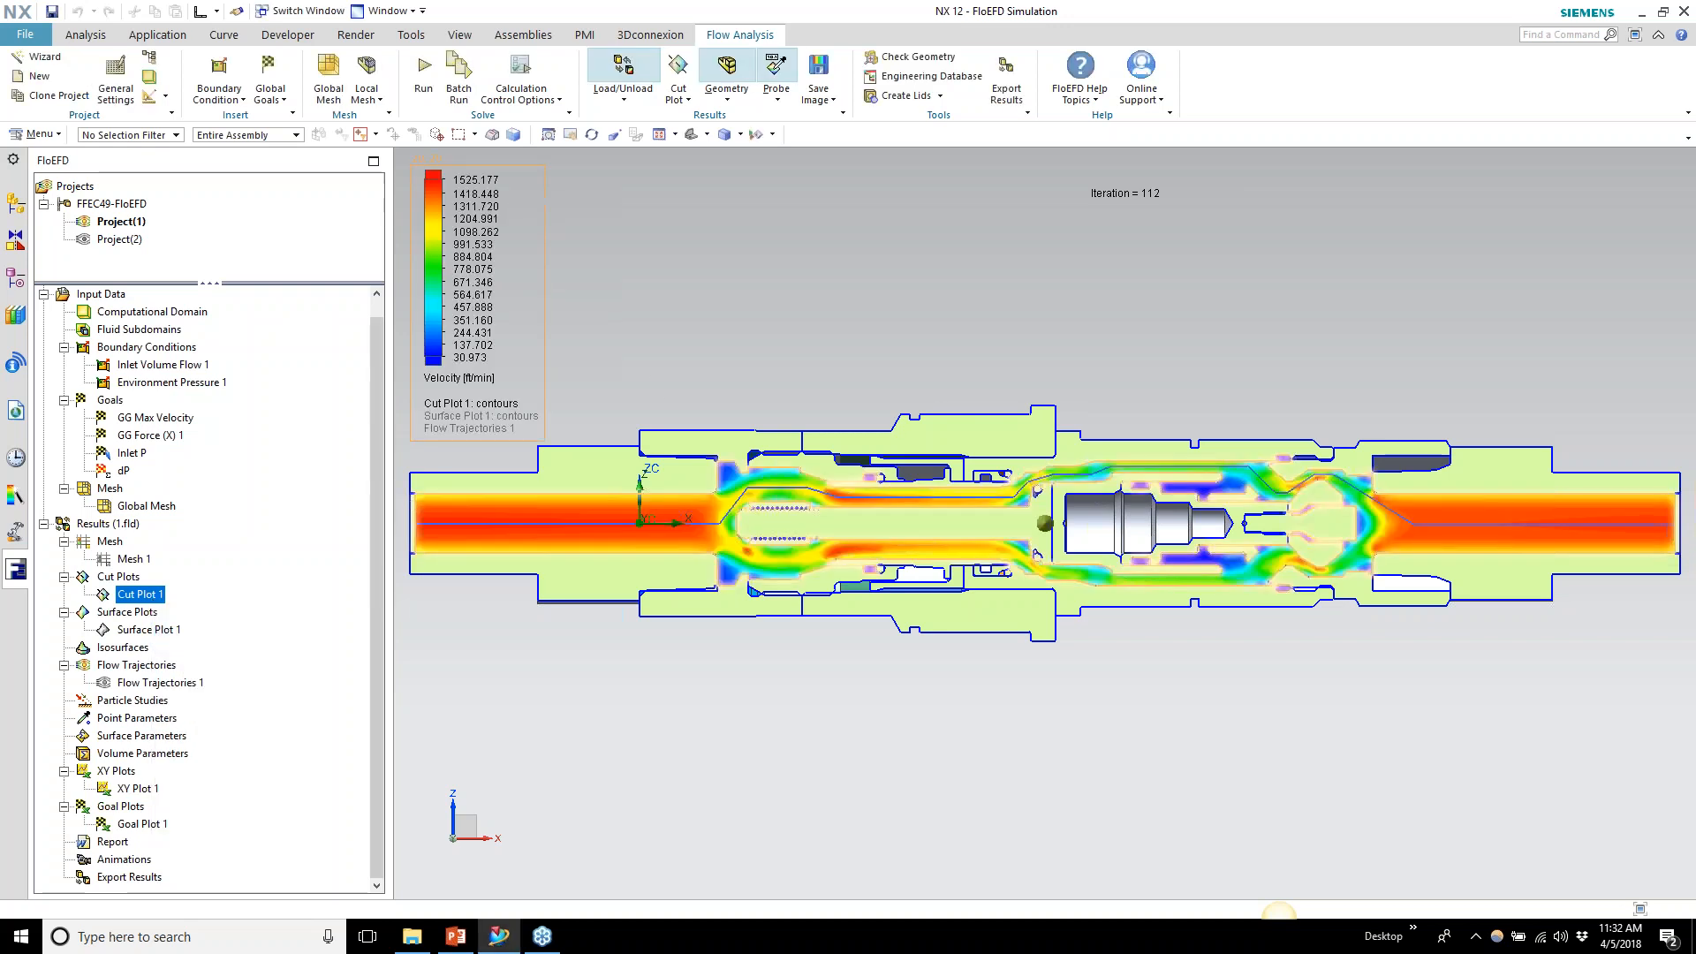
Show XY Plot 1's pressure and velocity charts, enlarge the chart area, examine both curves against the valve section, and close the plot definition
left_click(145, 790)
right_click(145, 790)
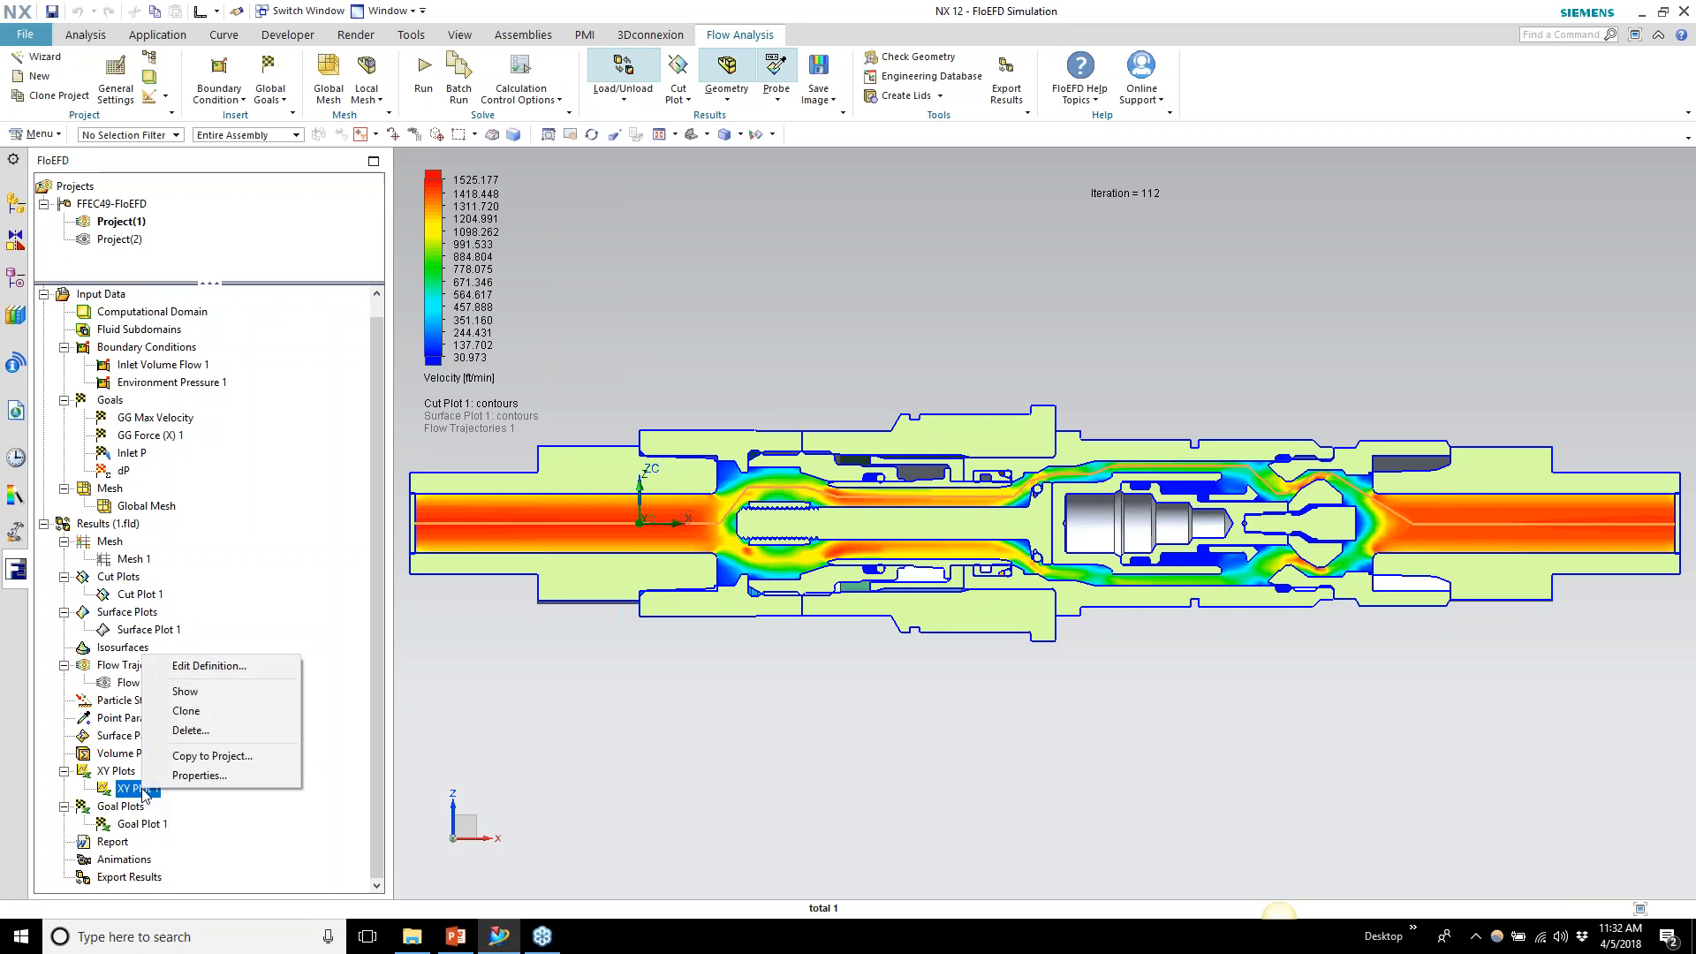
left_click(210, 666)
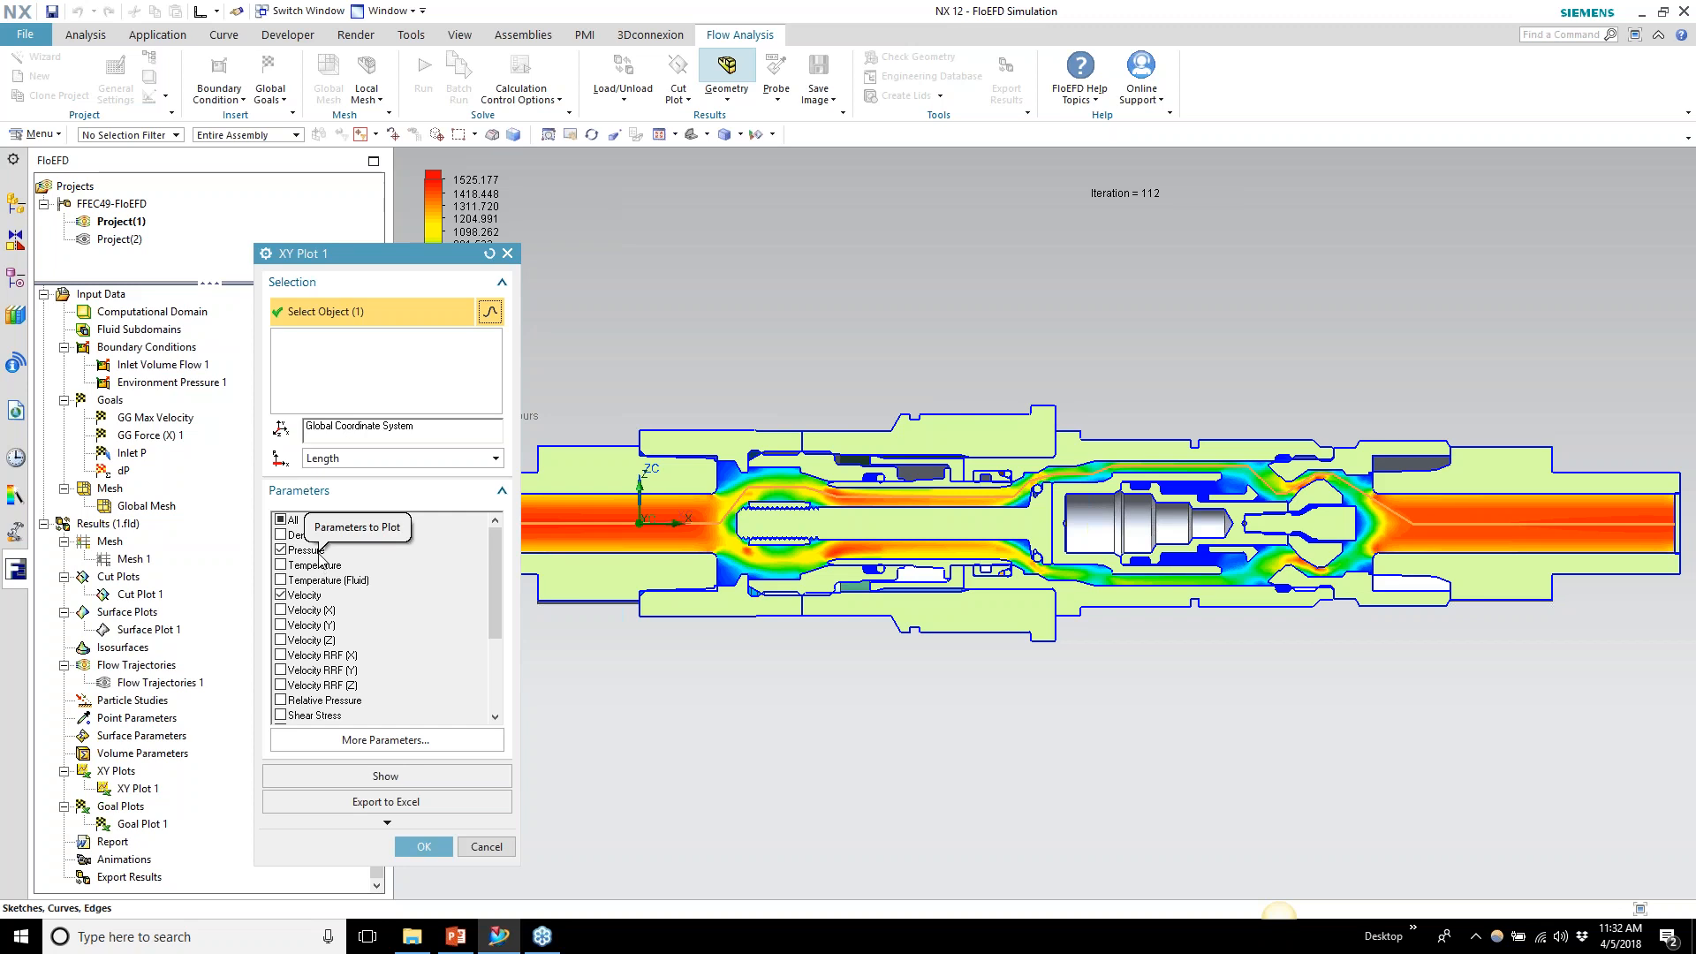
left_click(451, 779)
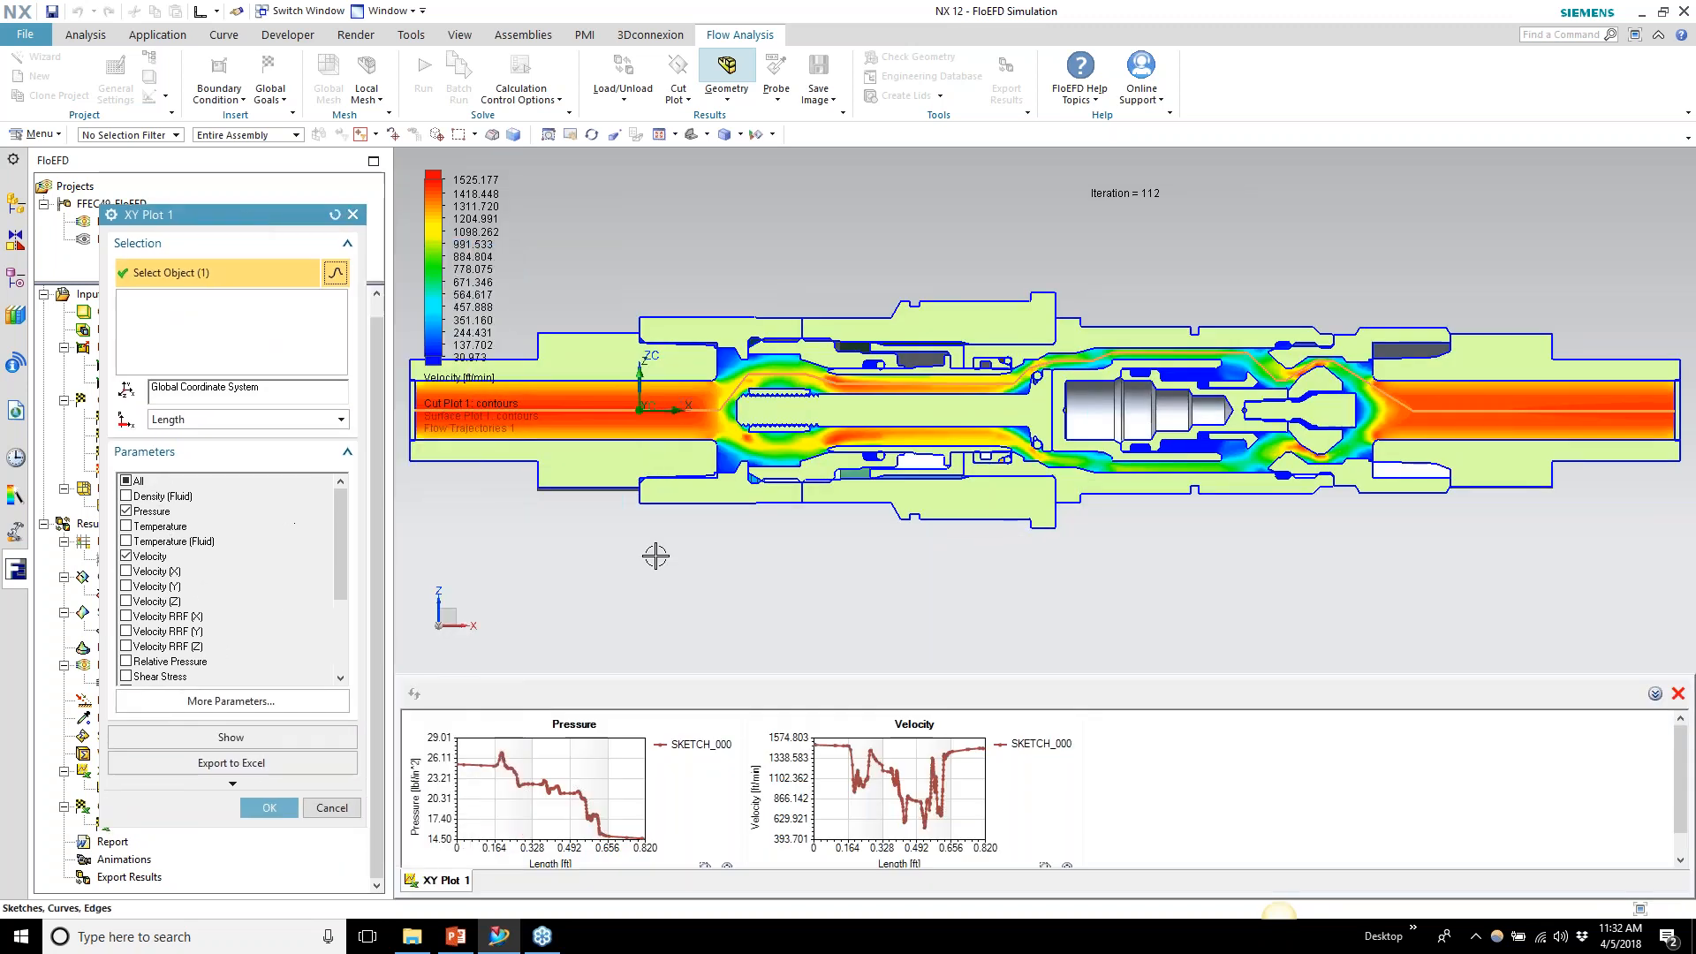
left_click_drag(686, 674, 686, 498)
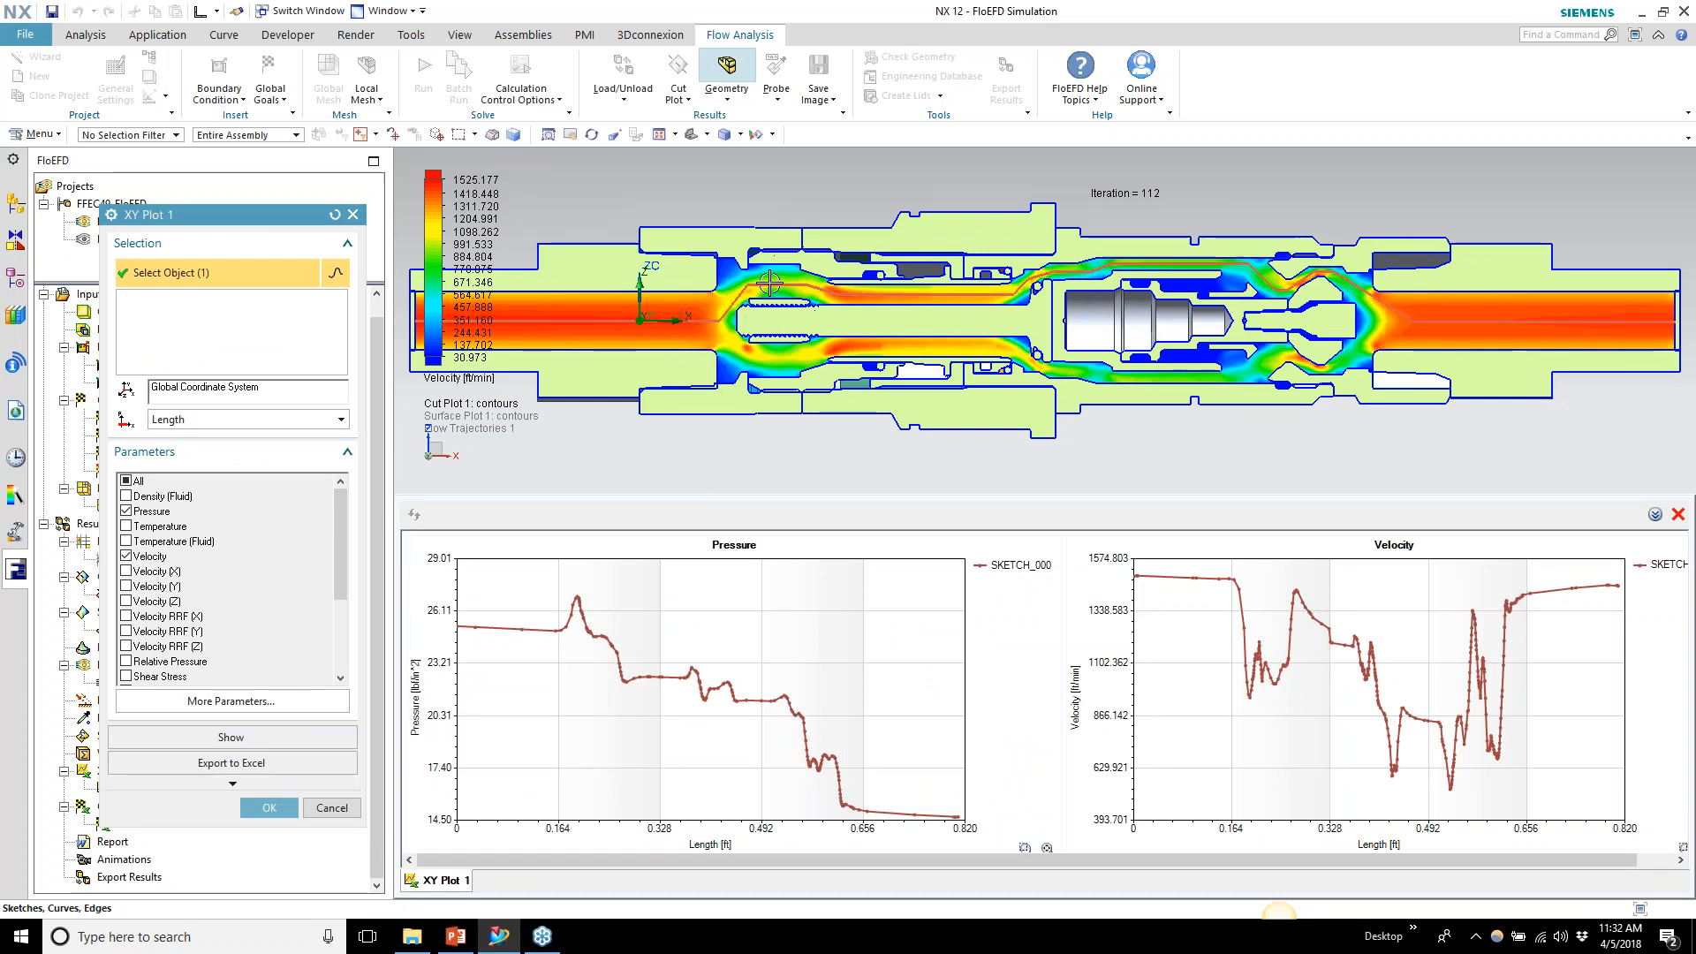
mouse_move(580, 606)
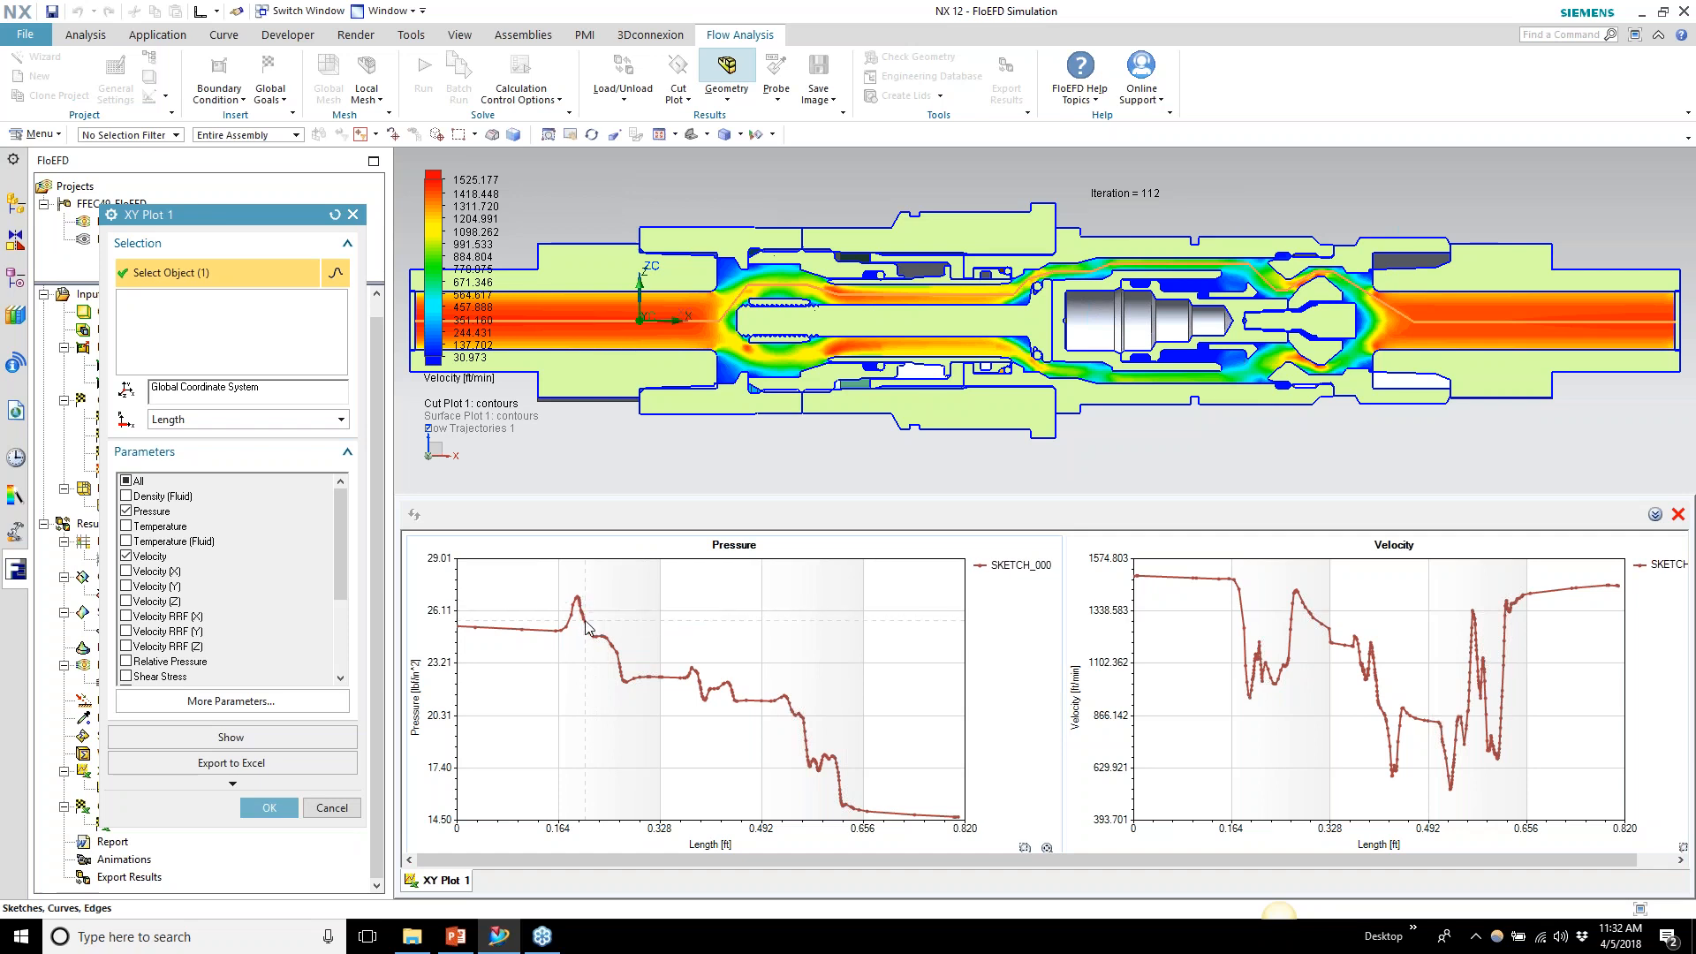
mouse_move(597, 641)
mouse_move(623, 677)
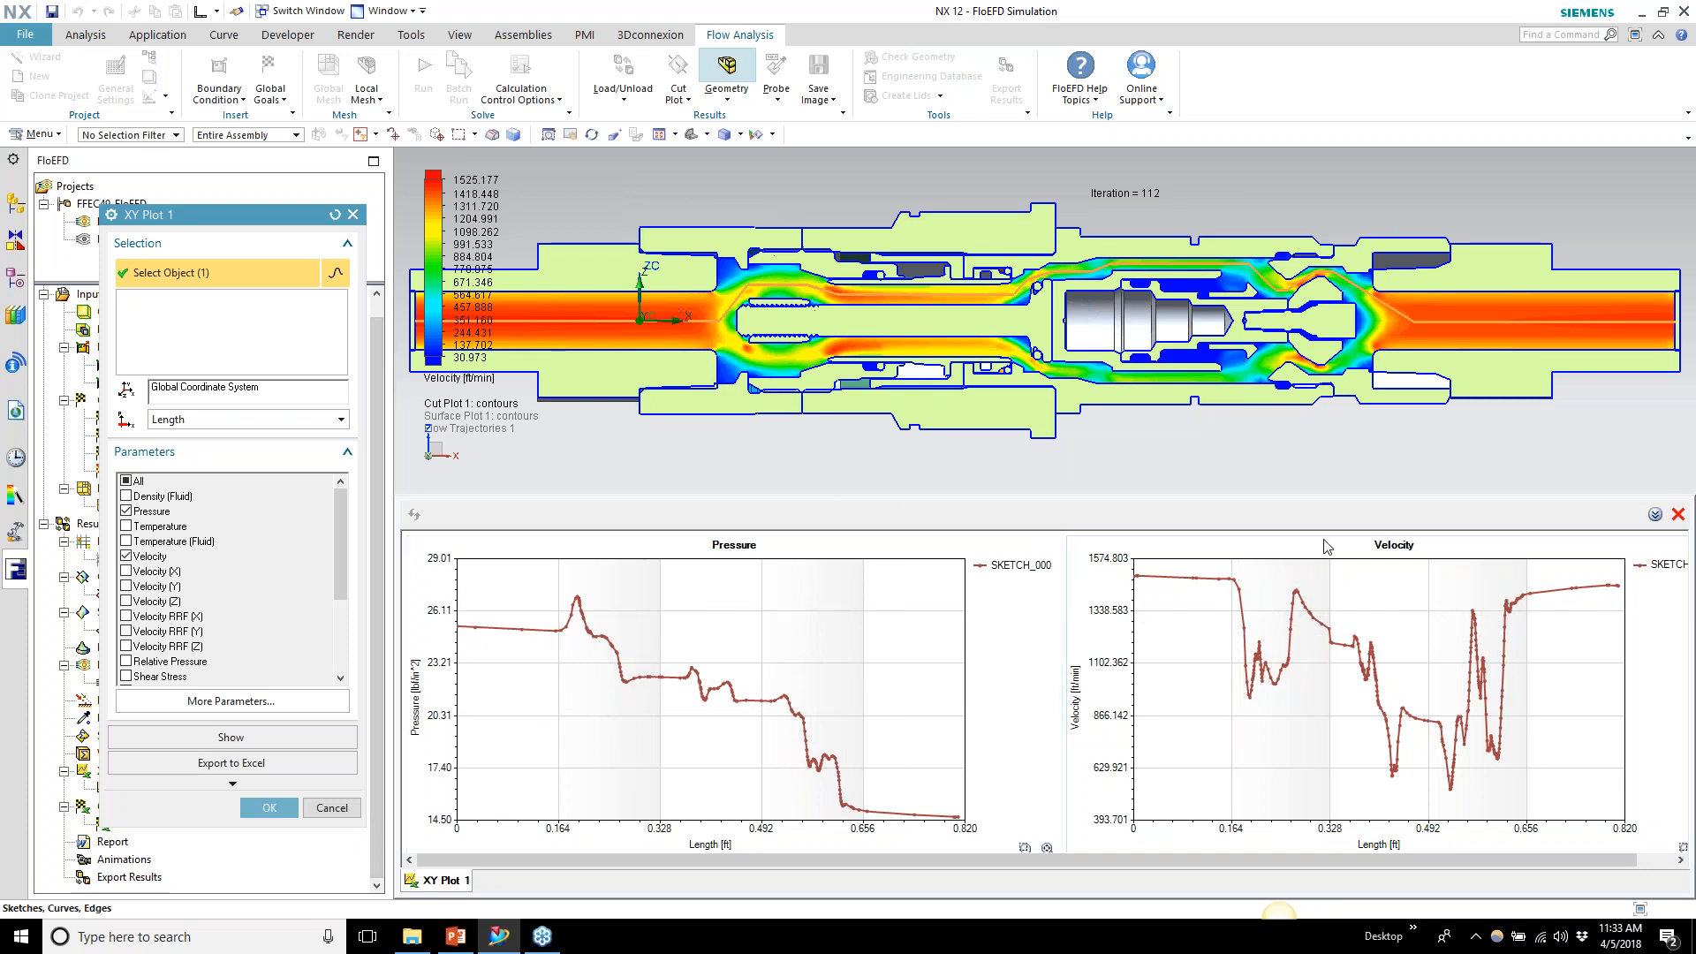
left_click(270, 808)
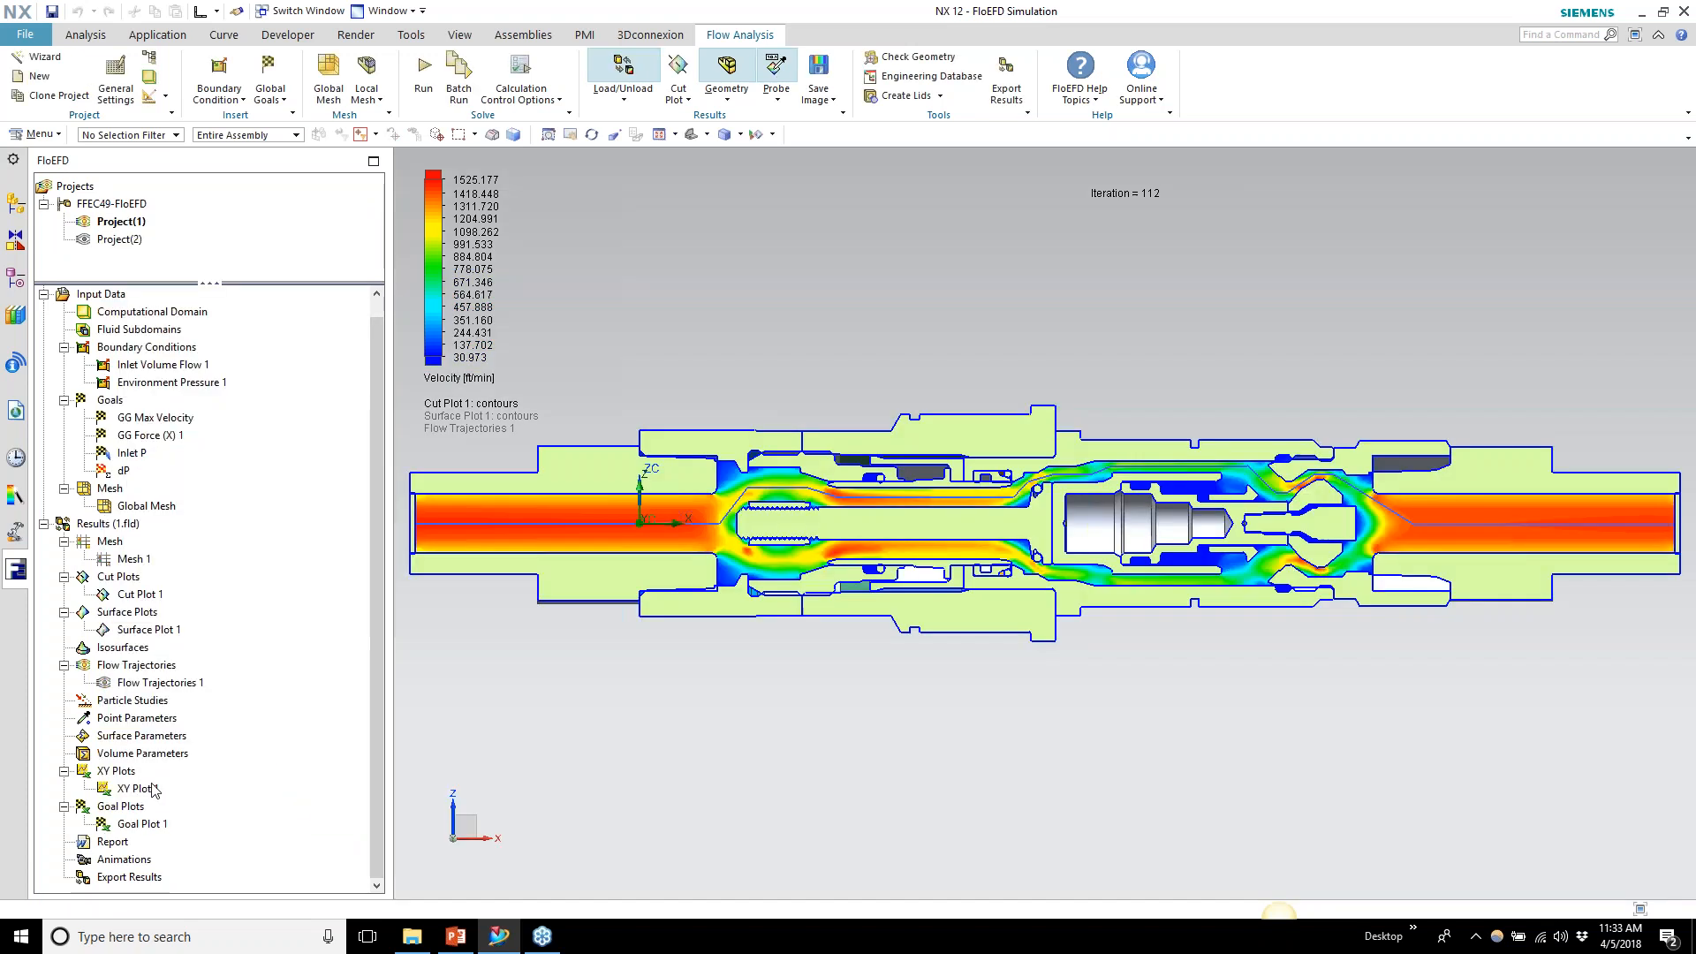
Reopen XY Plot 1's definition, display its pressure and velocity charts again, and close the definition
left_click(148, 788)
right_click(147, 792)
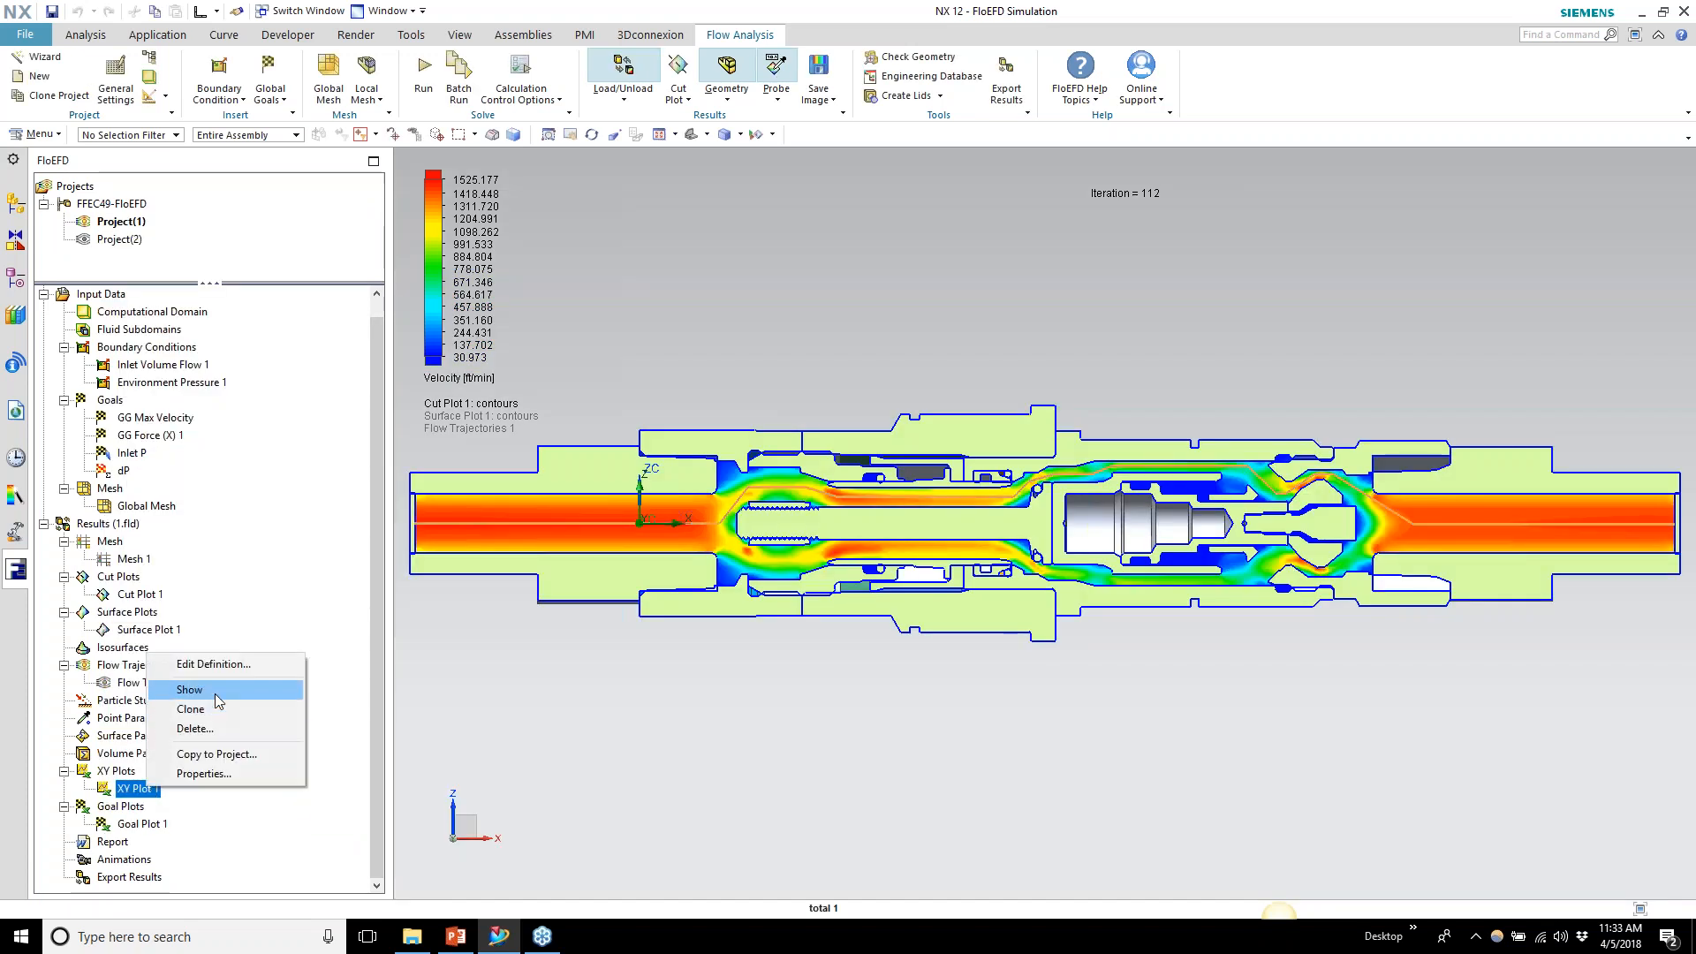
left_click(203, 670)
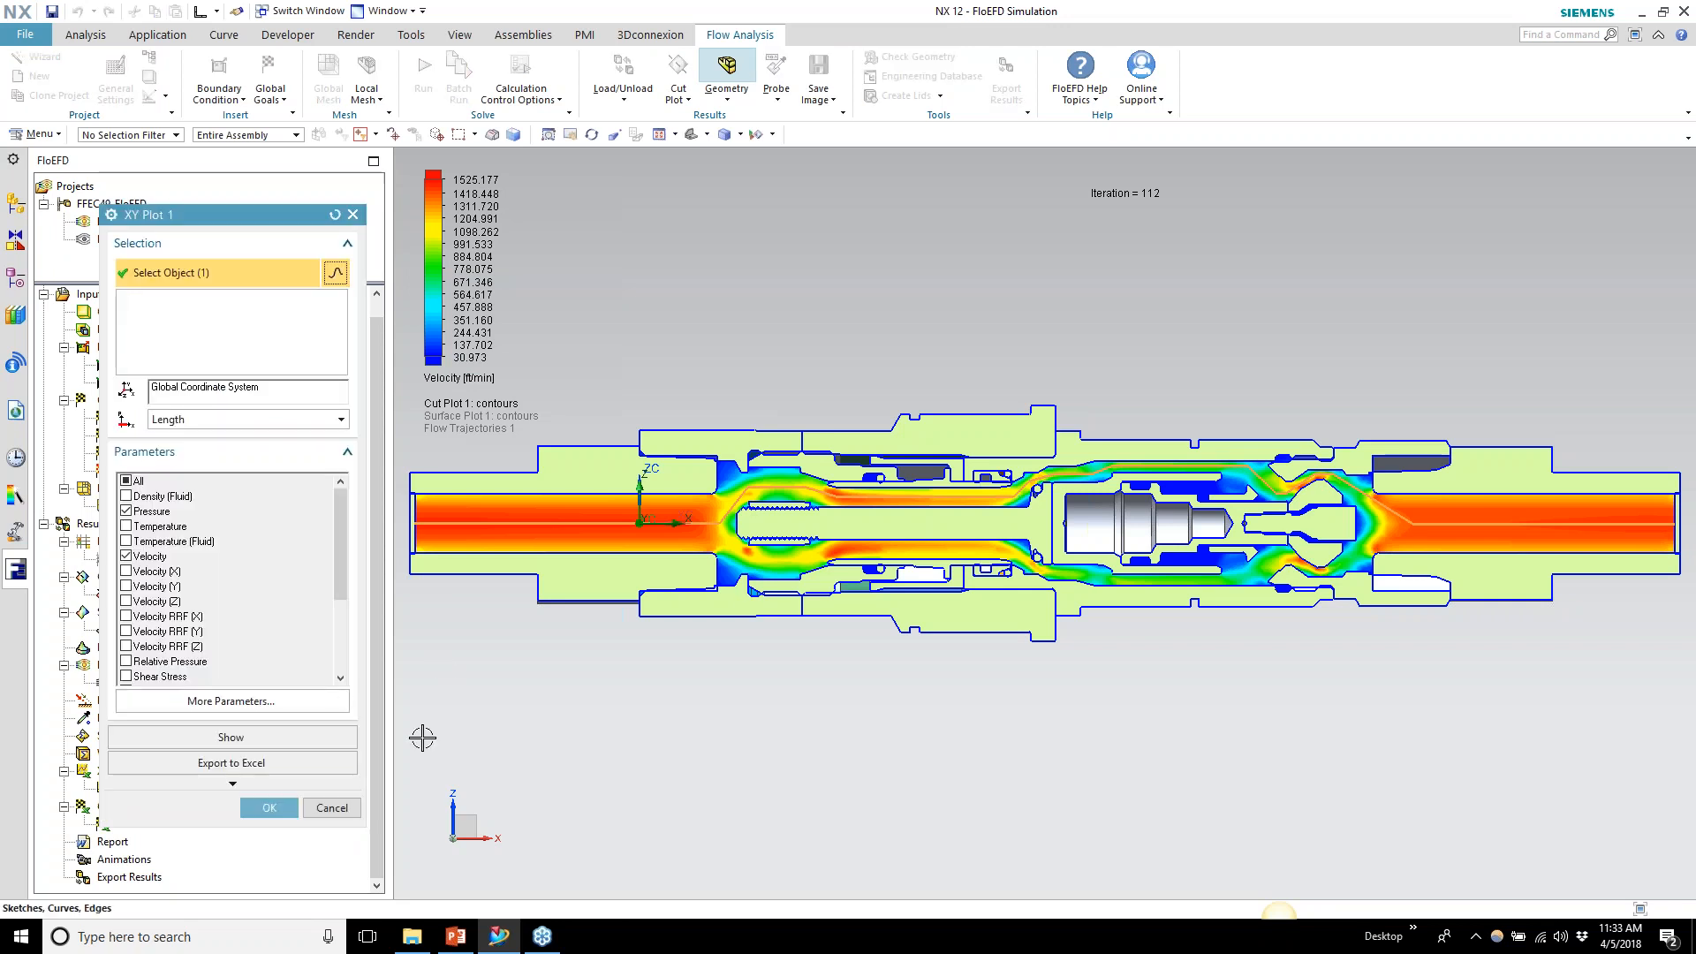
left_click(270, 737)
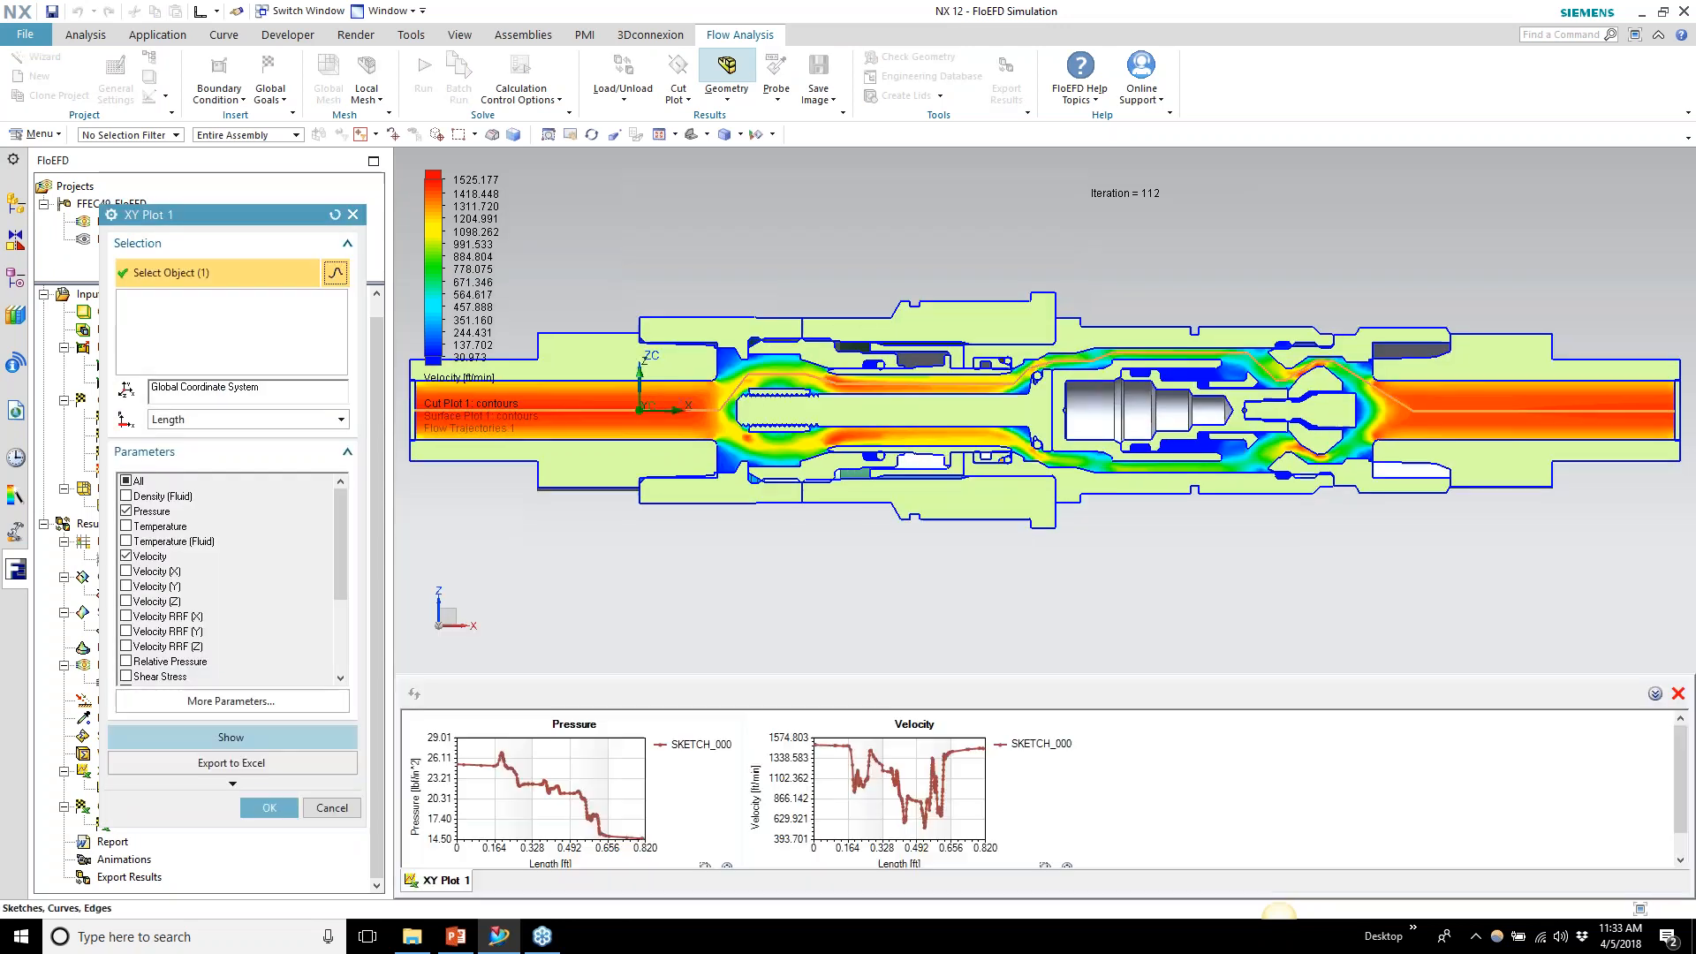
left_click(269, 808)
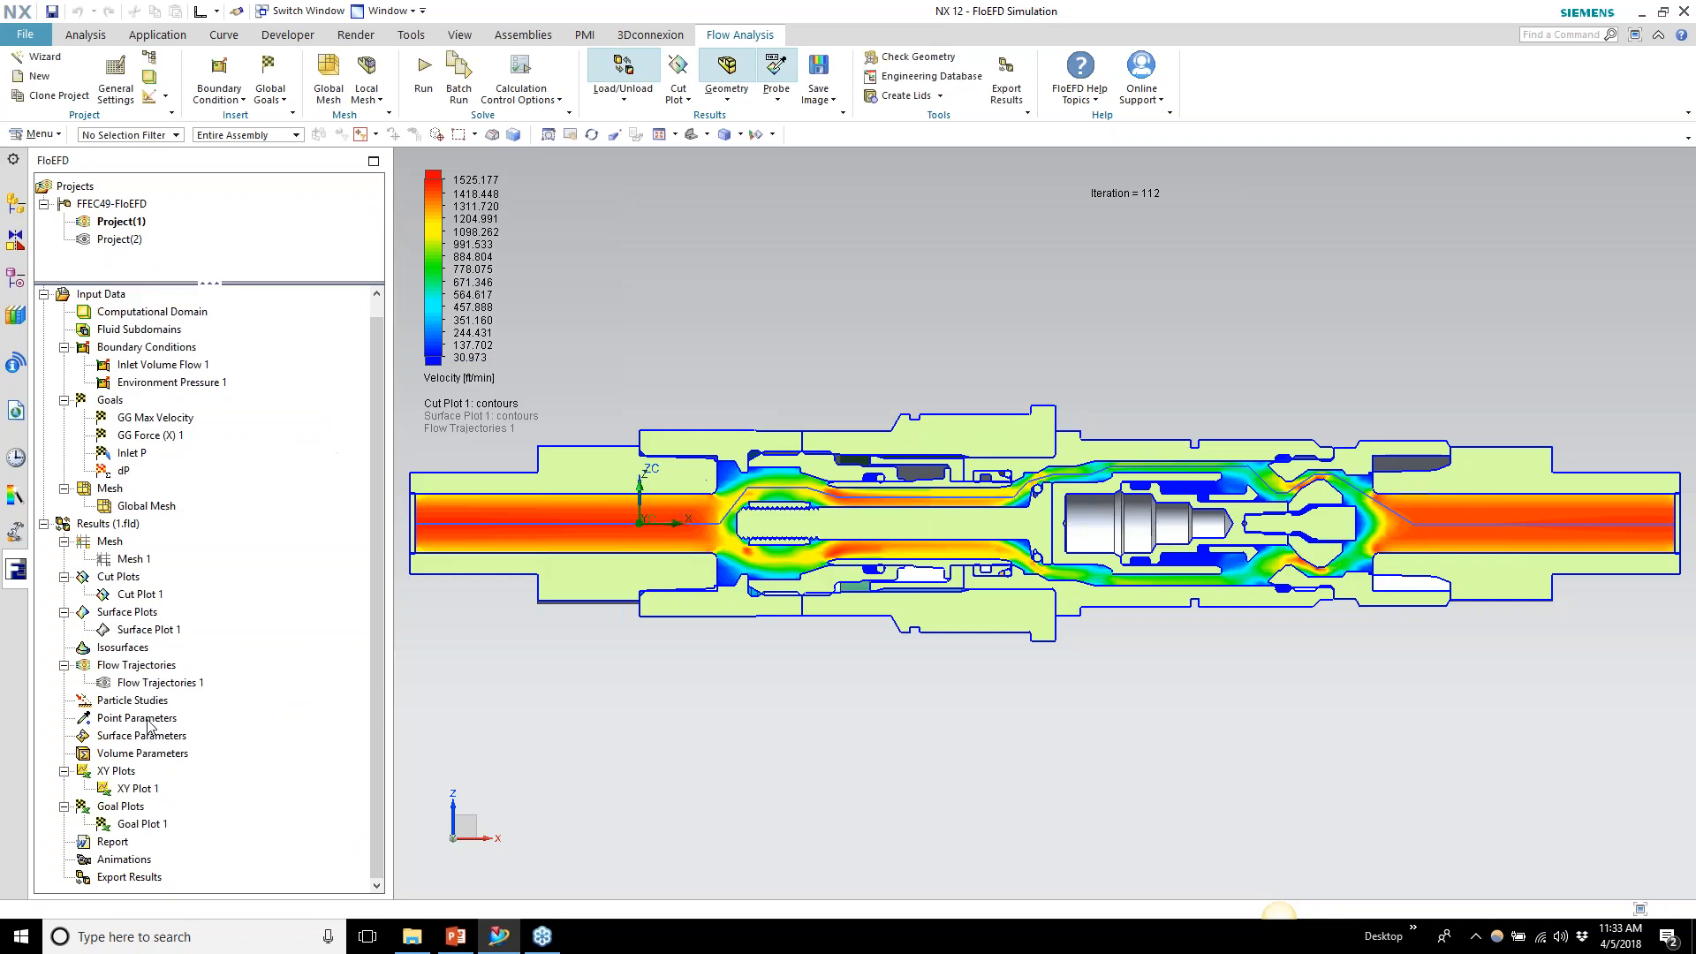
Show XY Plot 1's pressure chart directly over the valve view, then hide it
right_click(136, 800)
left_click(190, 695)
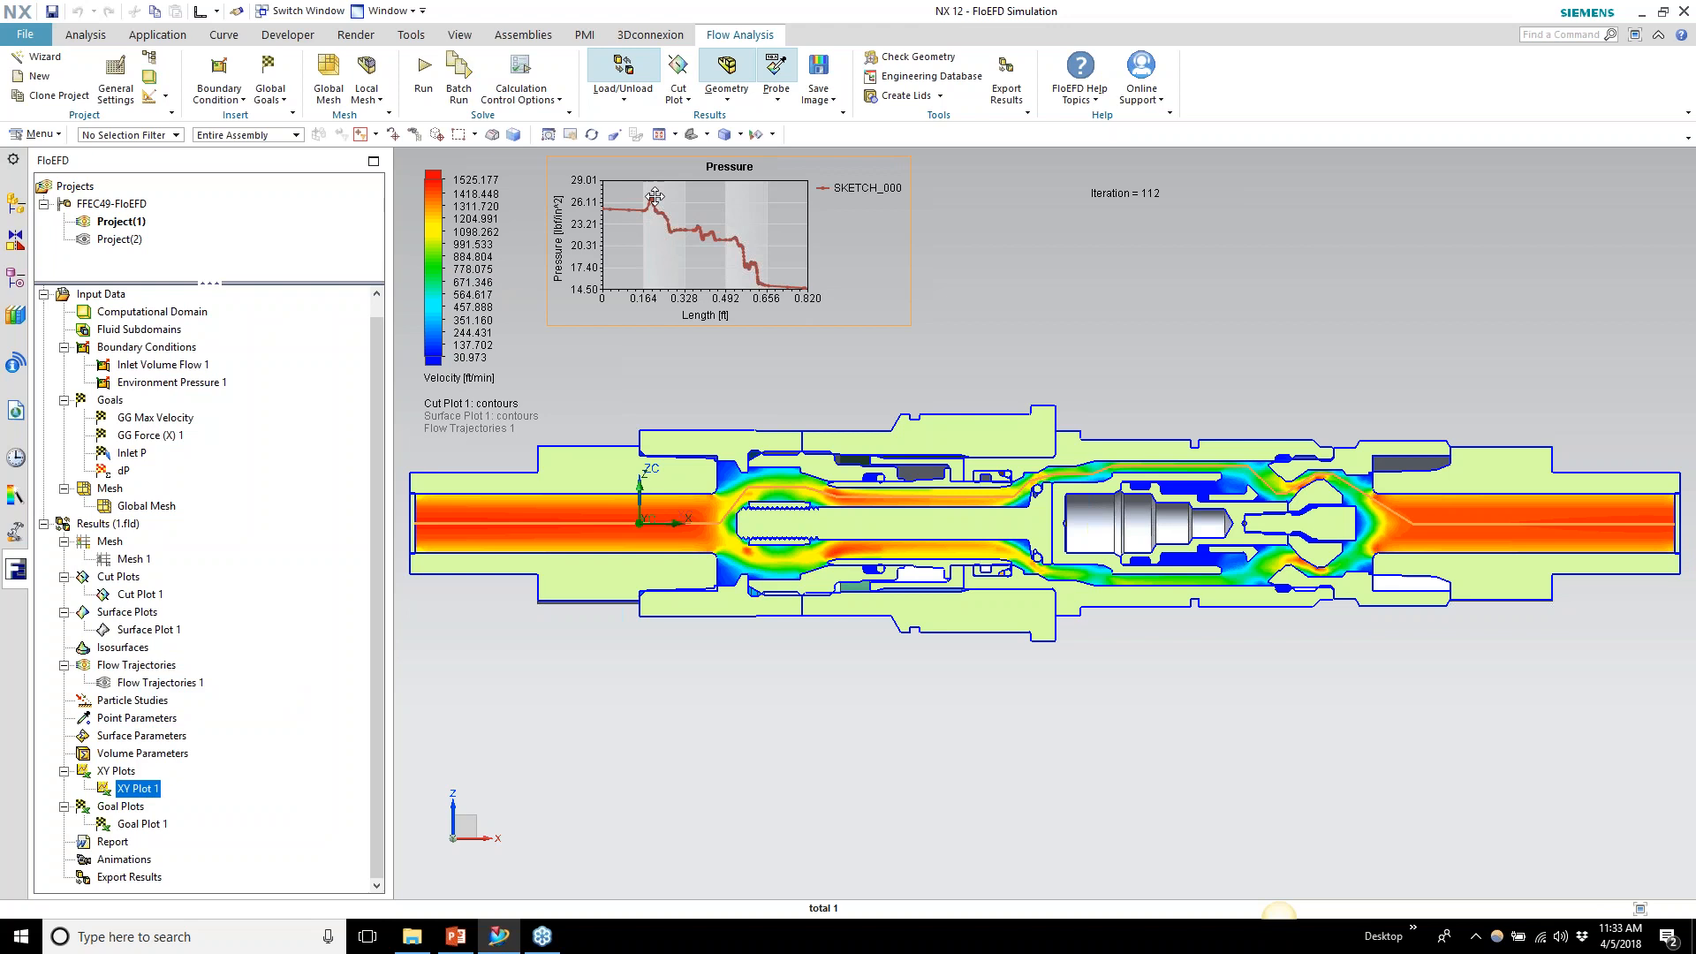
right_click(808, 322)
left_click(839, 332)
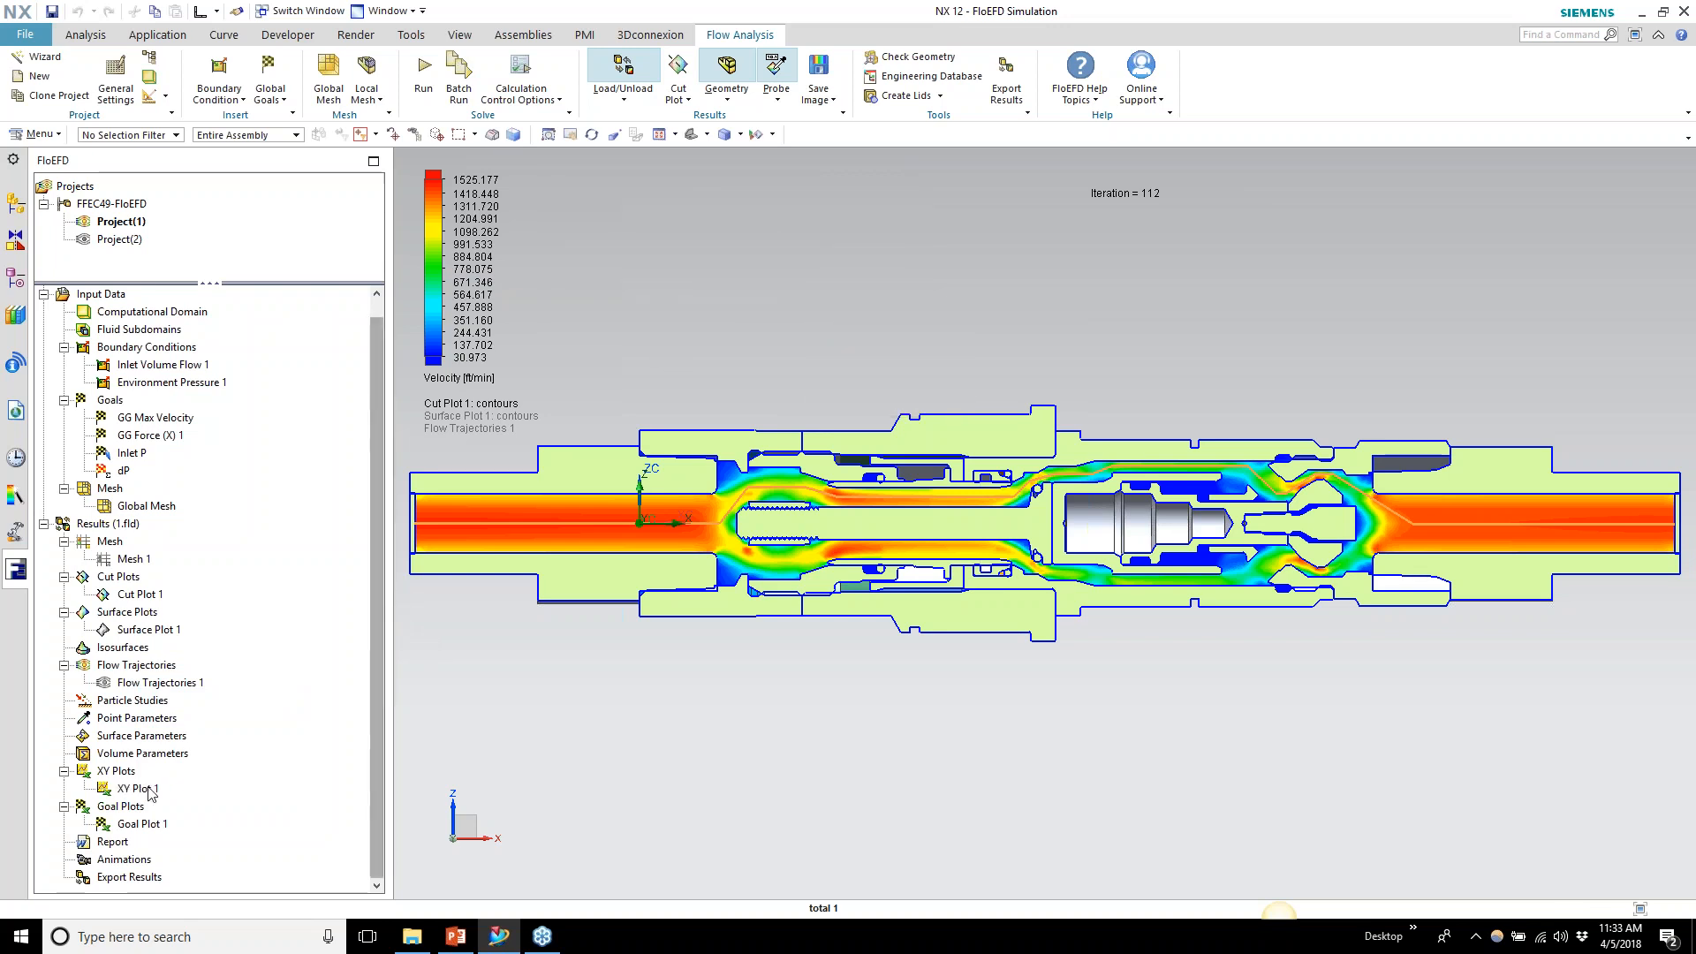
Export XY Plot 1's pressure and velocity results to an Excel workbook
right_click(137, 792)
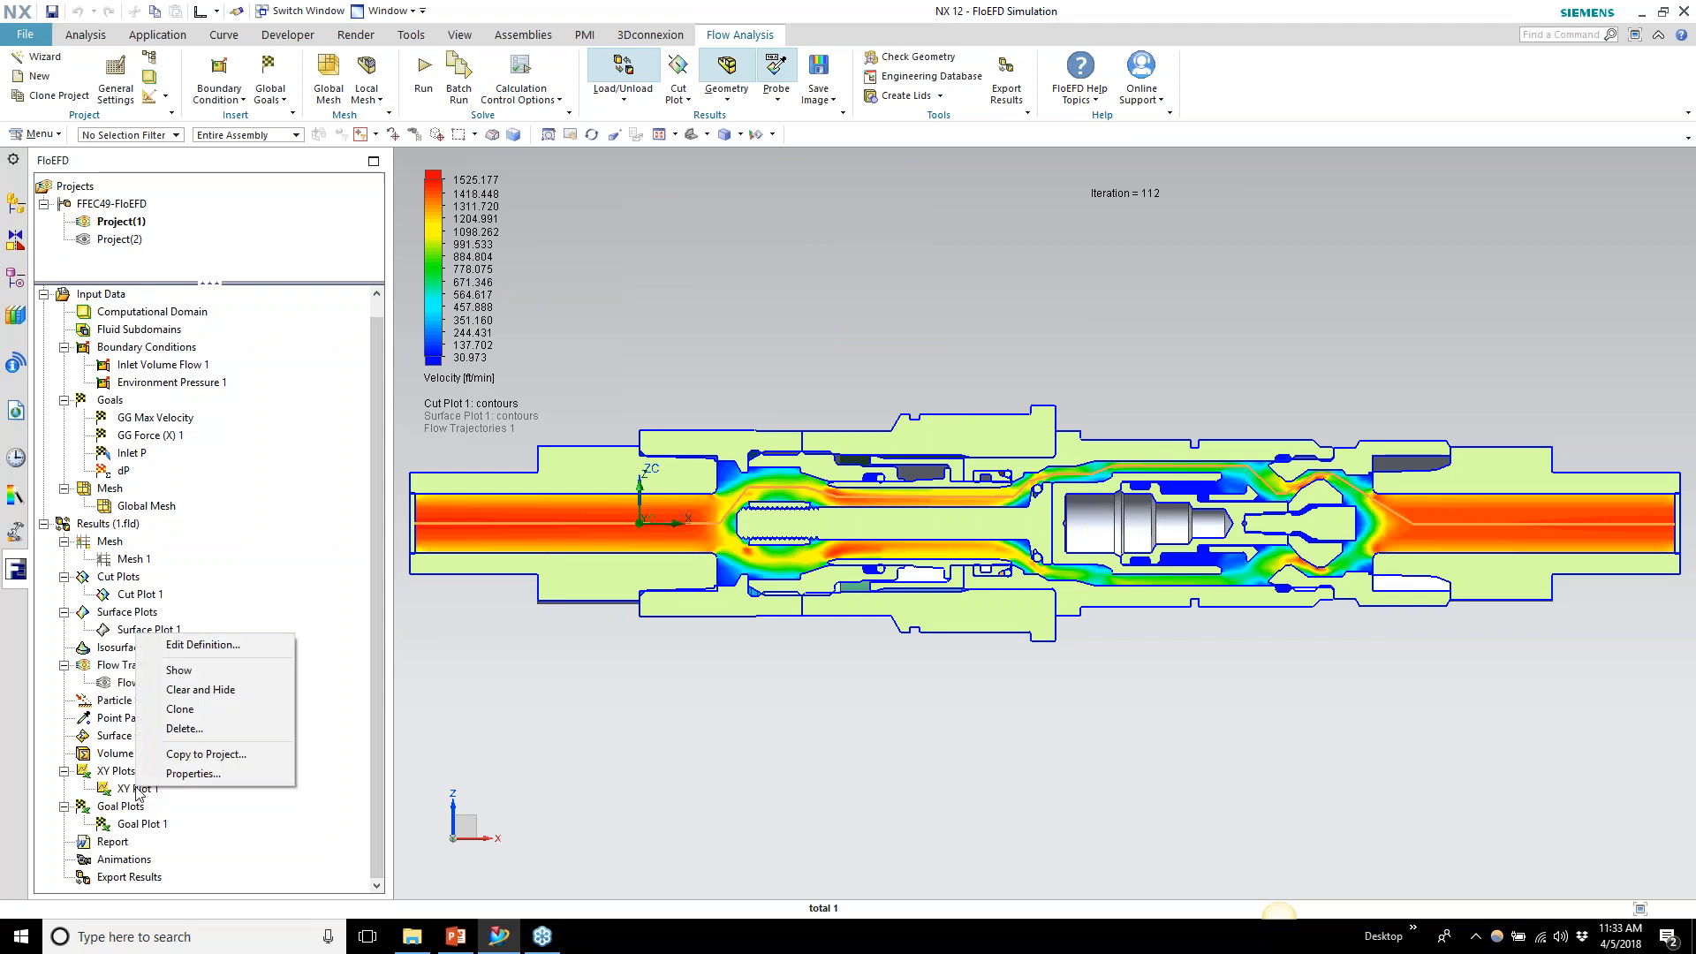
left_click(181, 650)
left_click(232, 763)
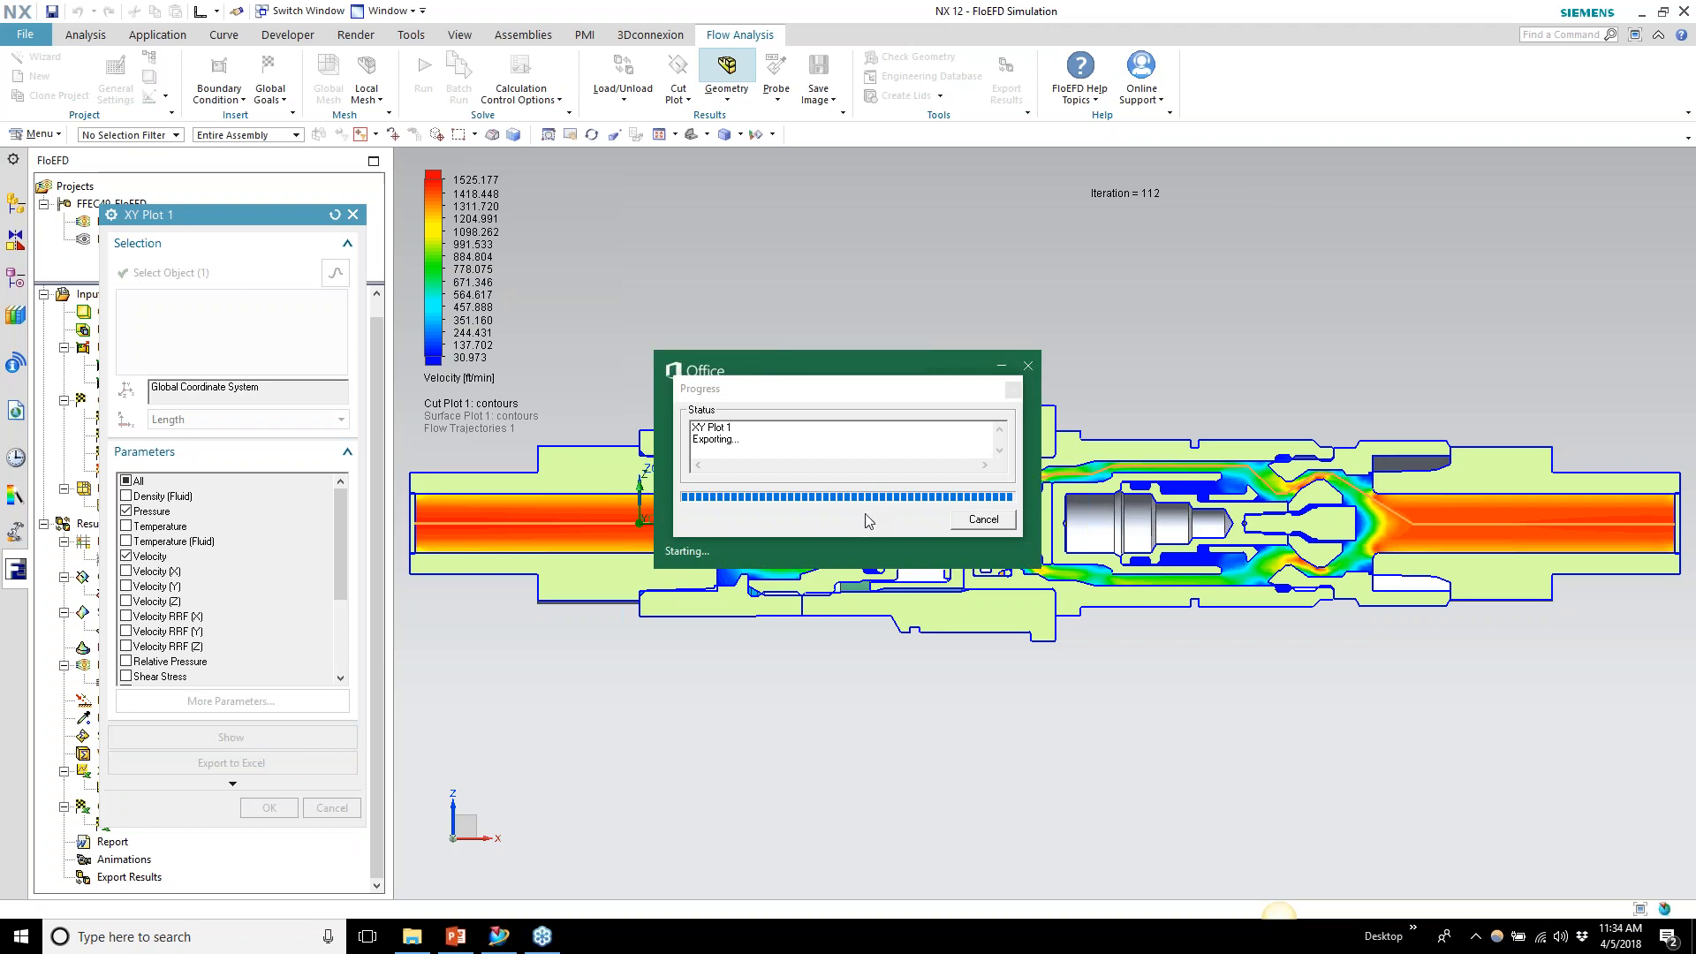
left_click_drag(998, 177, 998, 2)
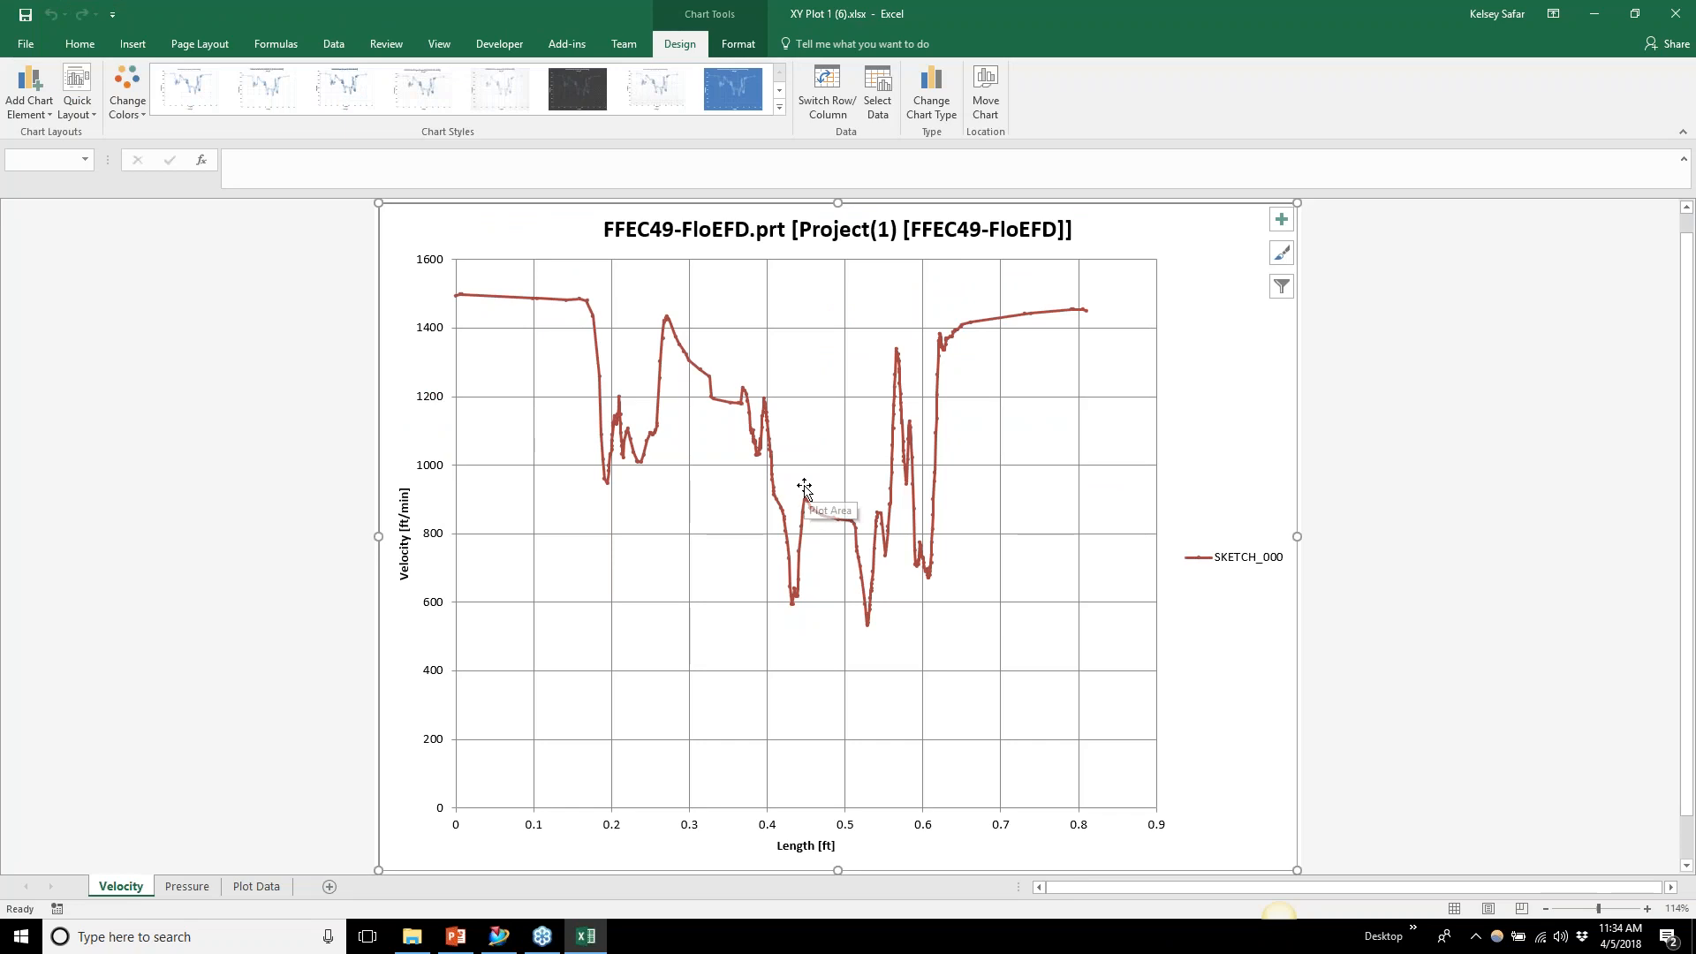
Review the Pressure and Plot Data sheets of the exported workbook, return to NX, and close XY Plot 1's definition
left_click(180, 888)
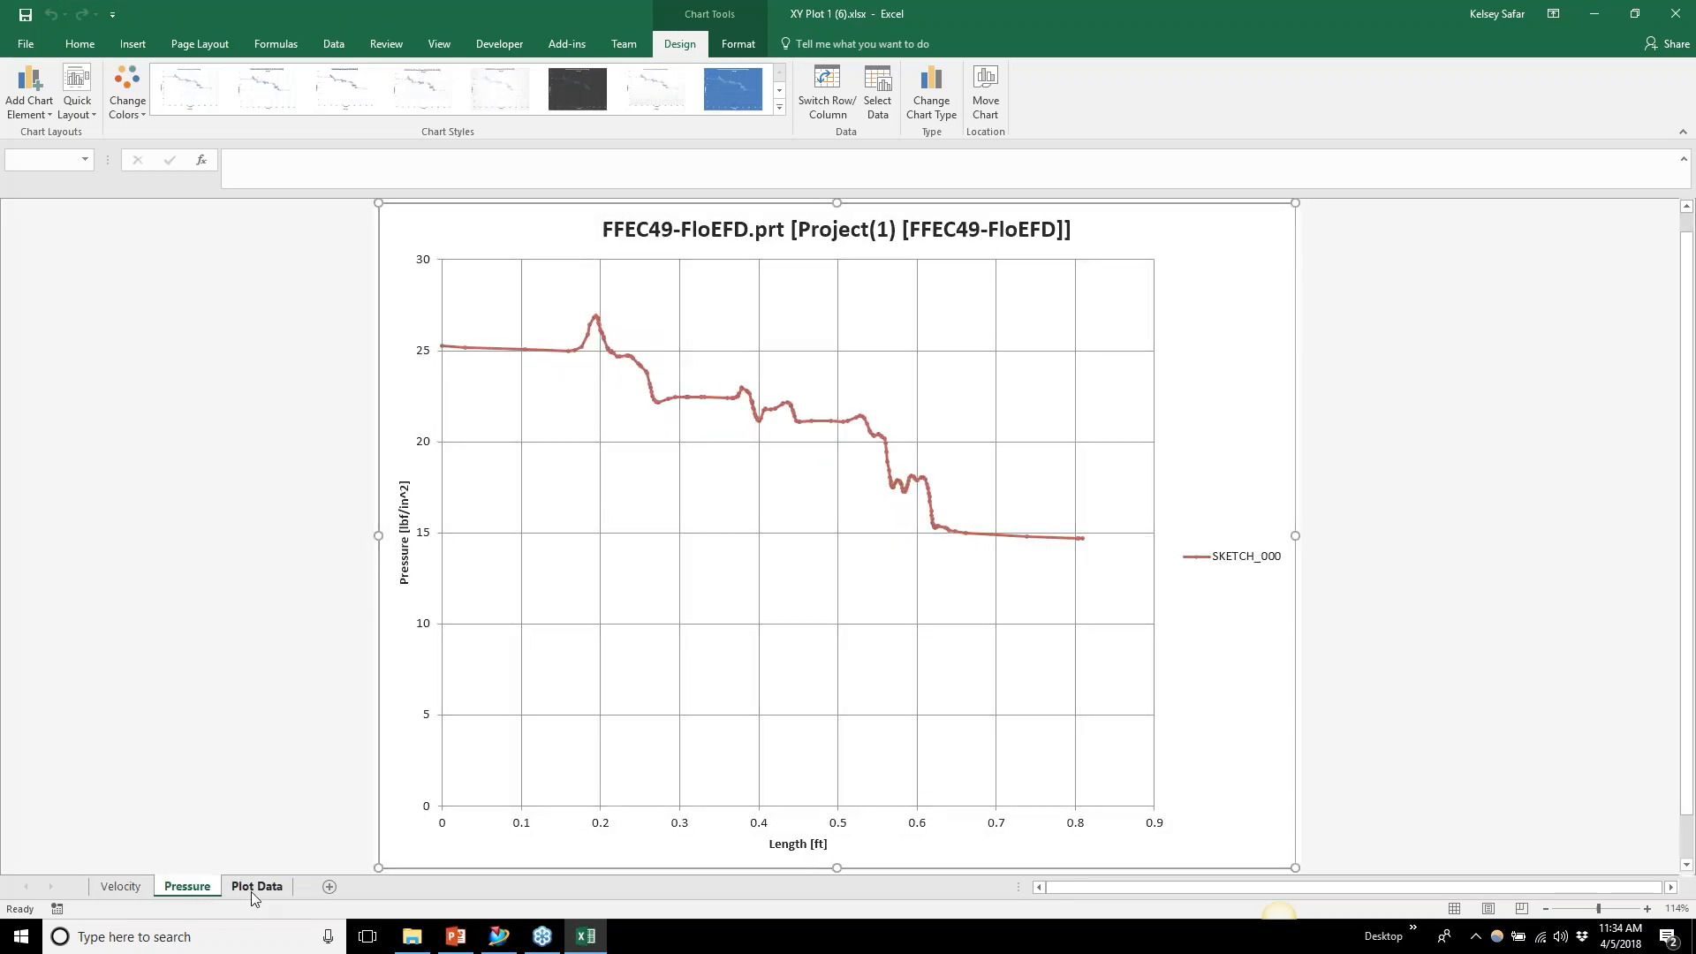
left_click(253, 888)
mouse_move(1689, 290)
left_mouse_down()
mouse_move(1688, 371)
mouse_move(1692, 280)
left_mouse_up()
left_click(1594, 16)
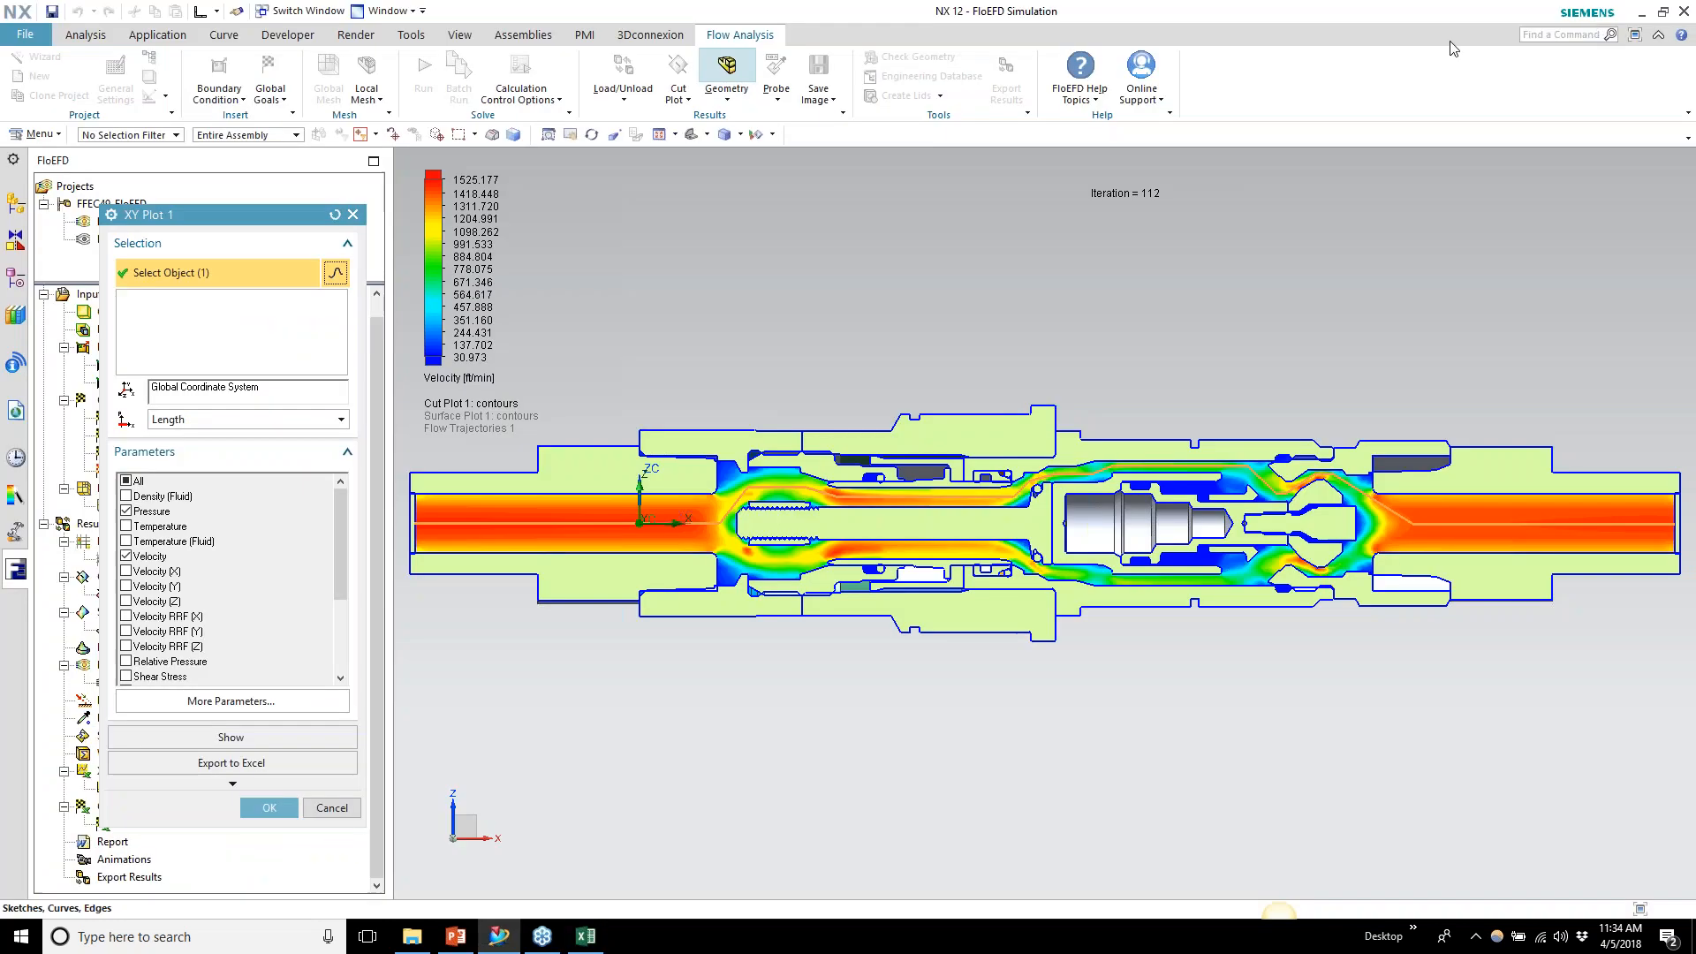
left_click(332, 807)
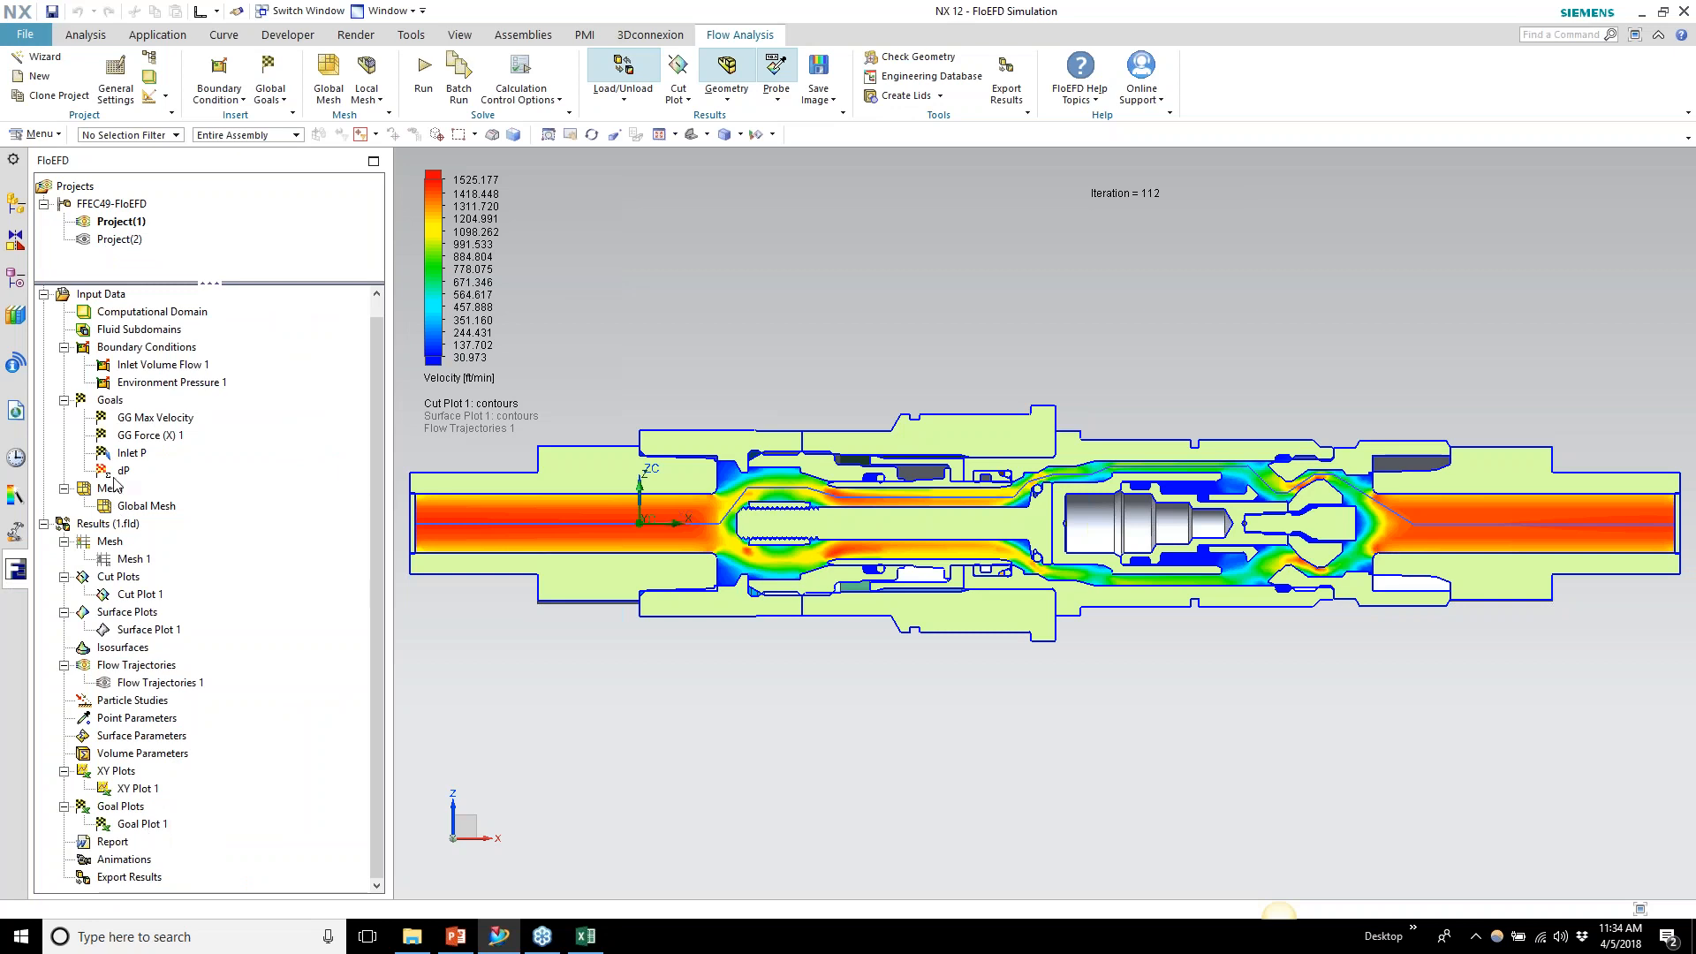
Show Goal Plot 1's summary table for all goals and enlarge the results area
right_click(145, 827)
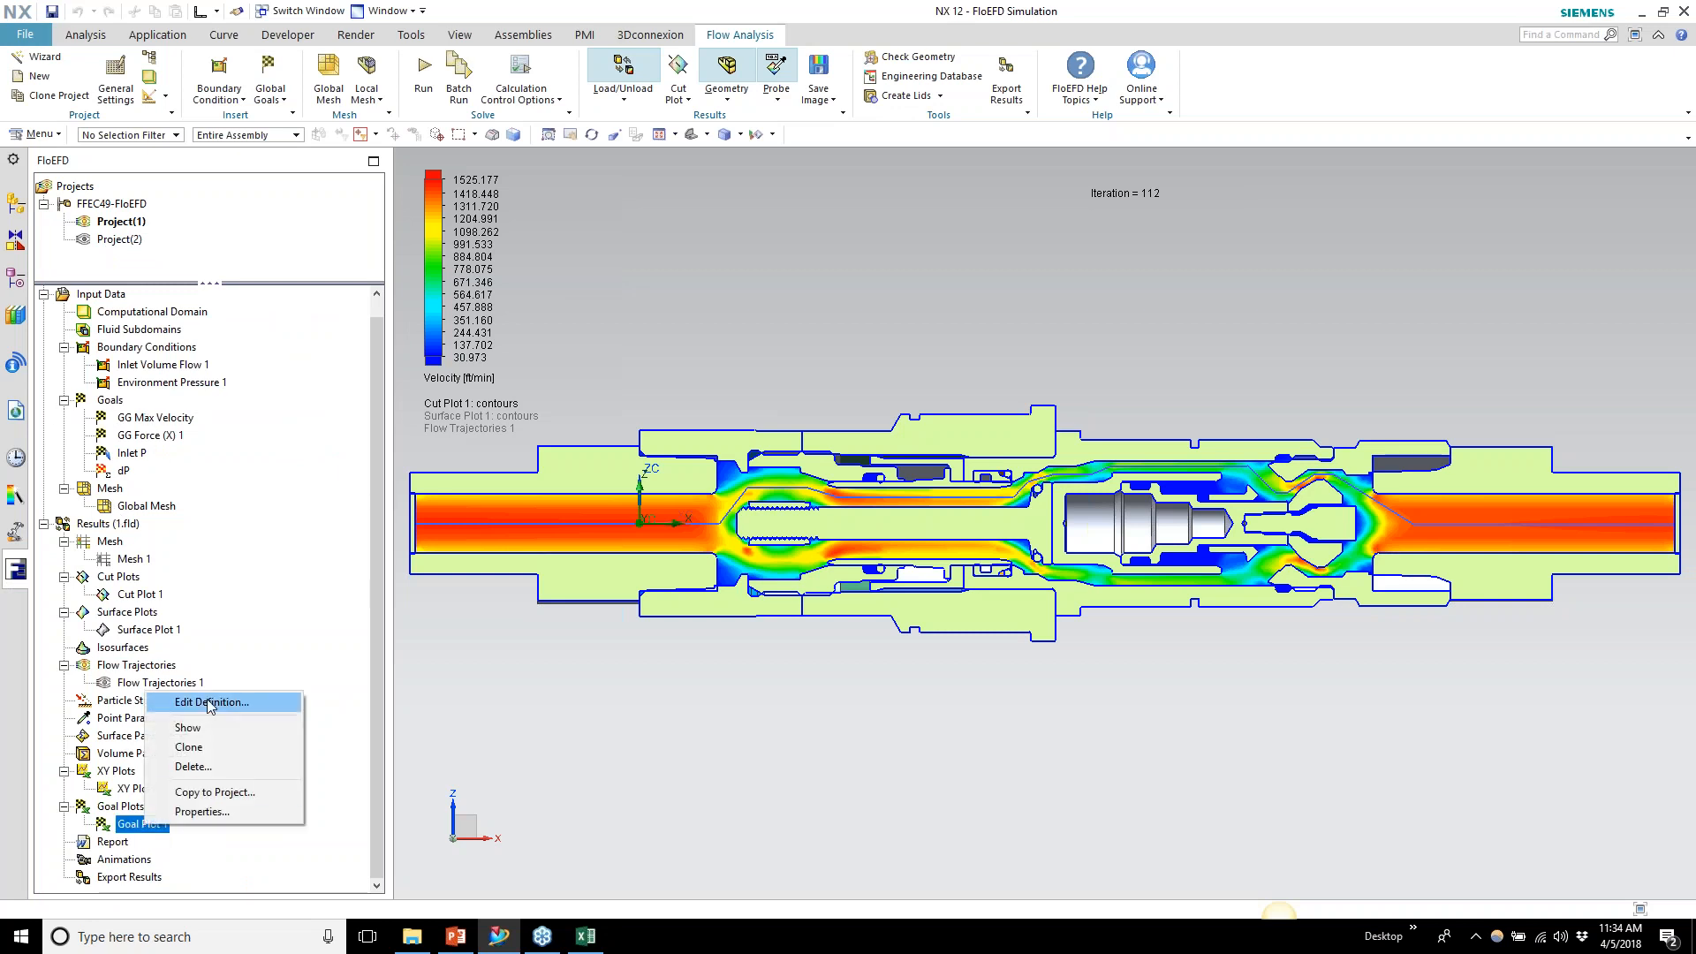
left_click(210, 704)
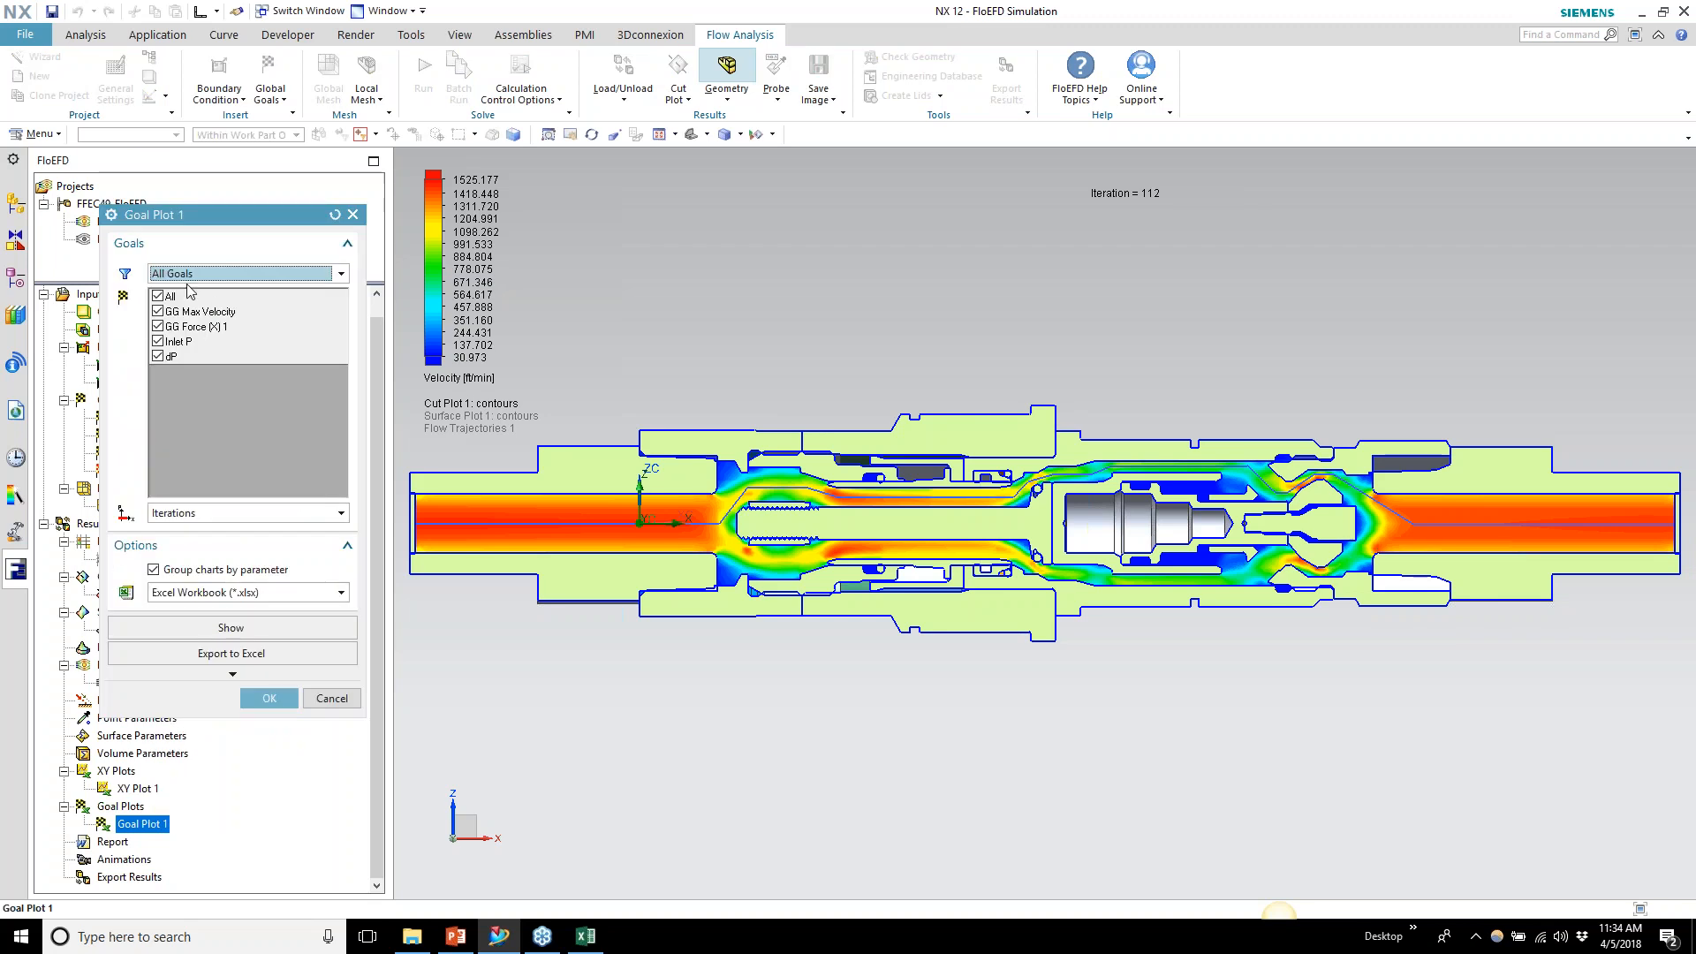
left_click(236, 626)
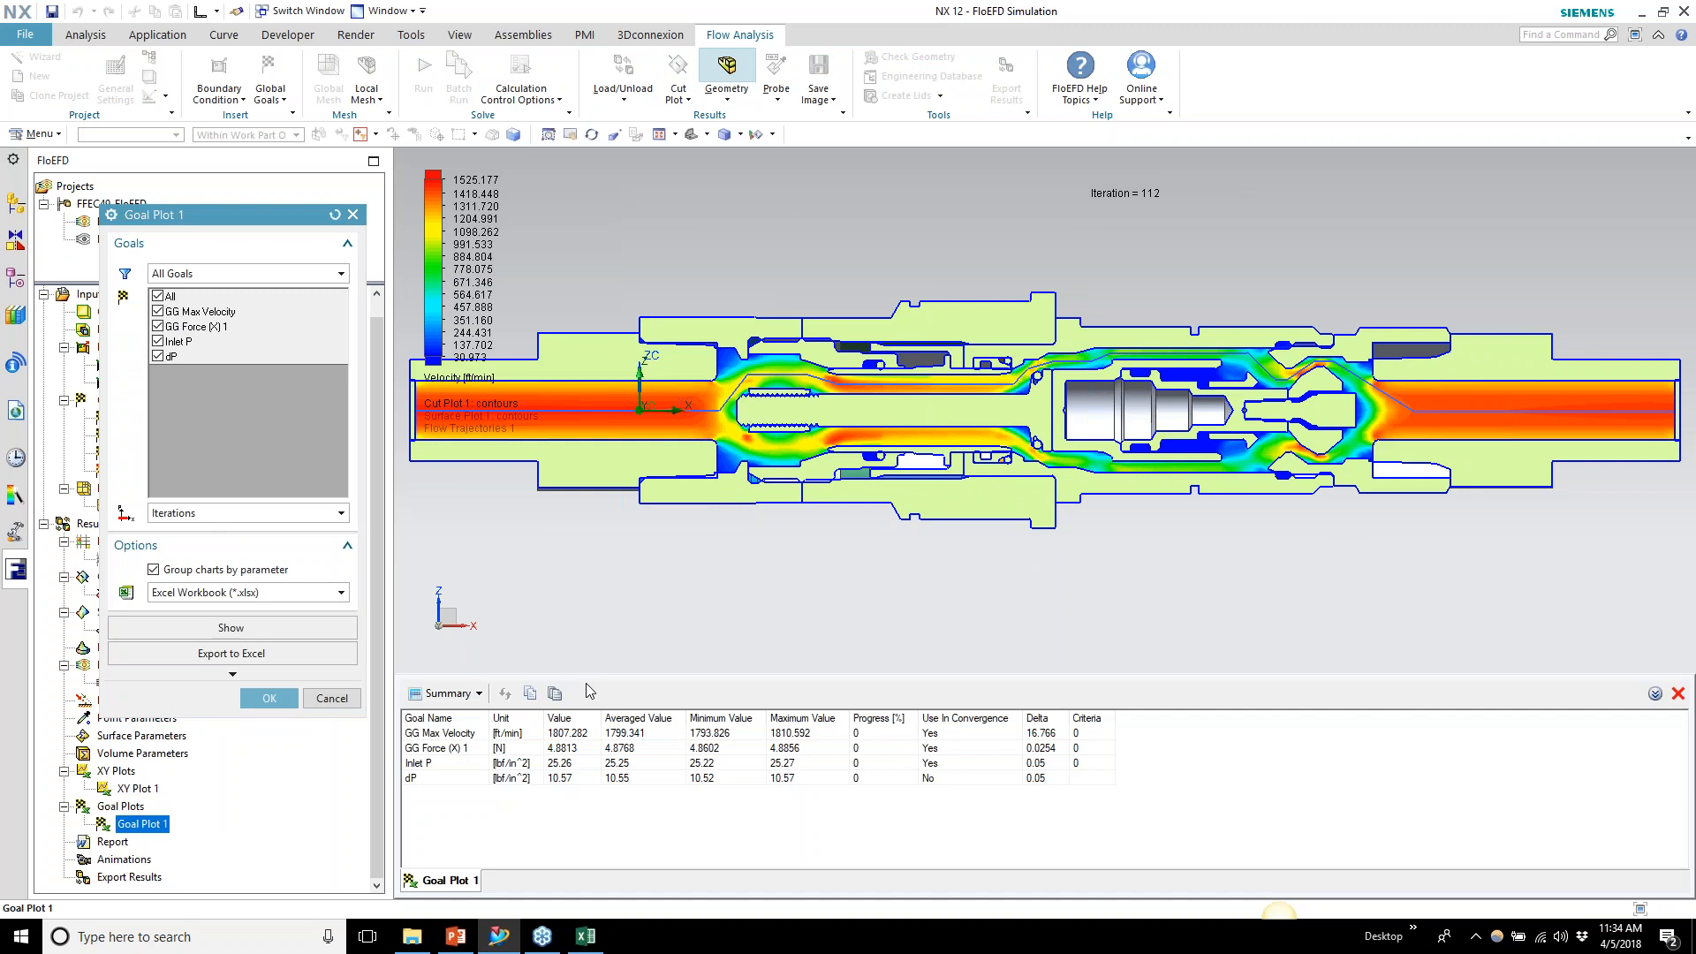
left_click_drag(588, 678, 590, 549)
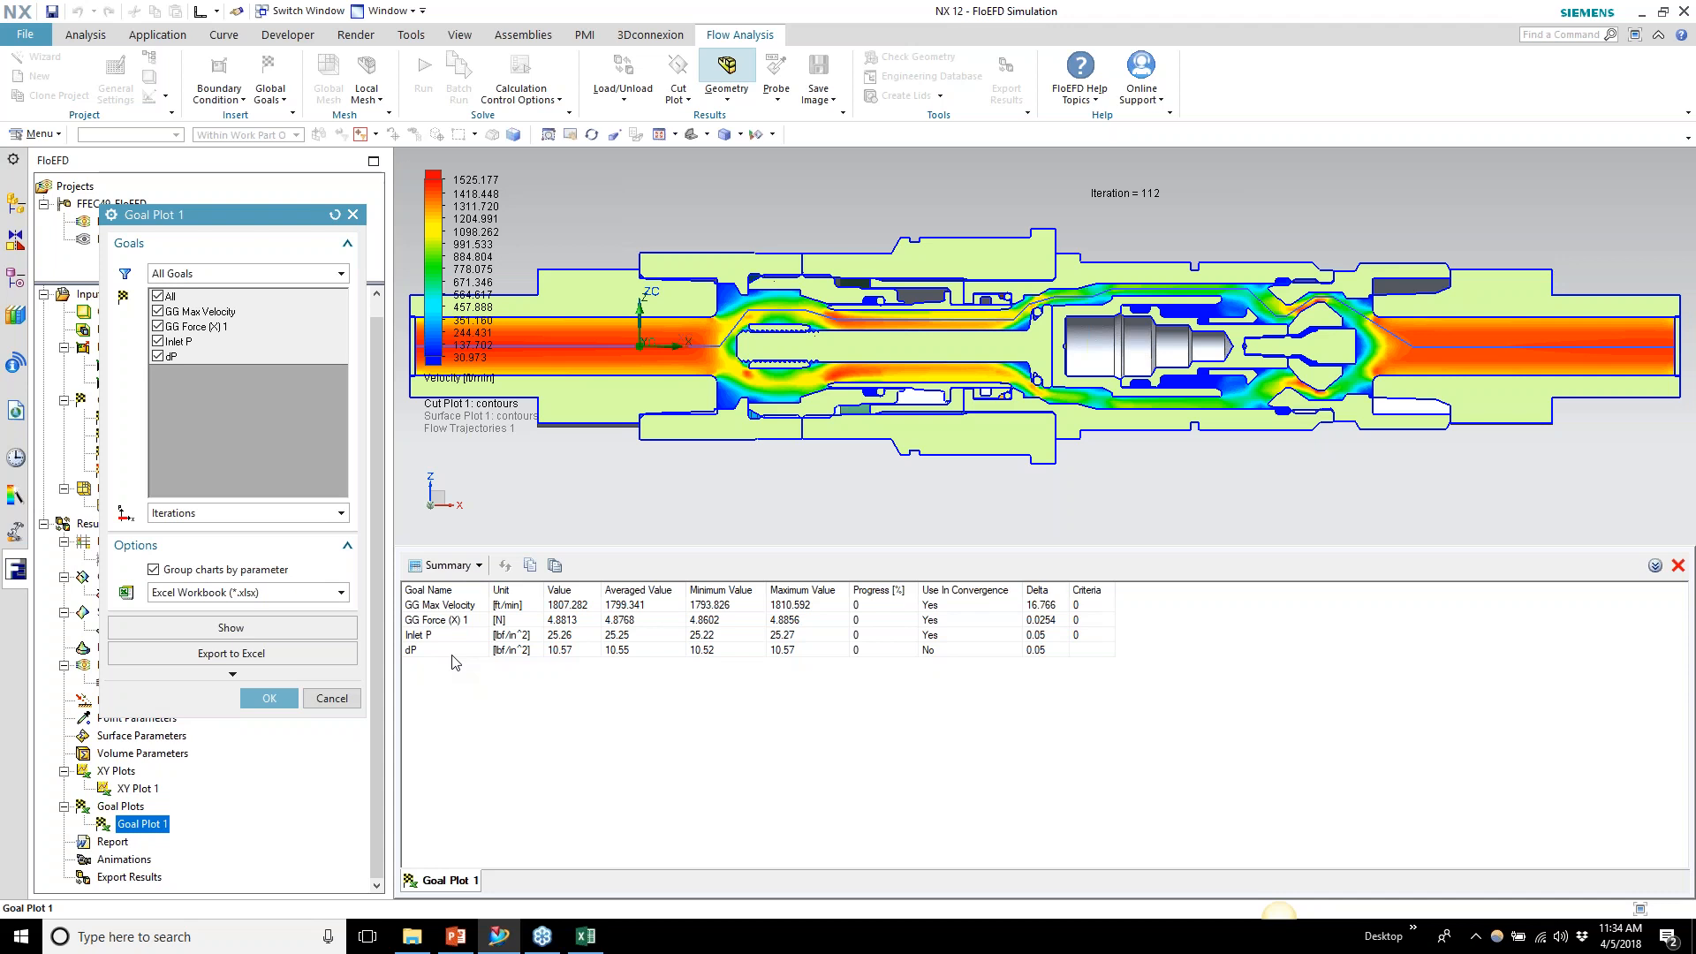
Inspect the final values of dP, Inlet P, GG Force (X) 1 and GG Max Velocity, then close Goal Plot 1
left_click(585, 654)
left_click(590, 636)
left_click(597, 621)
left_click(597, 609)
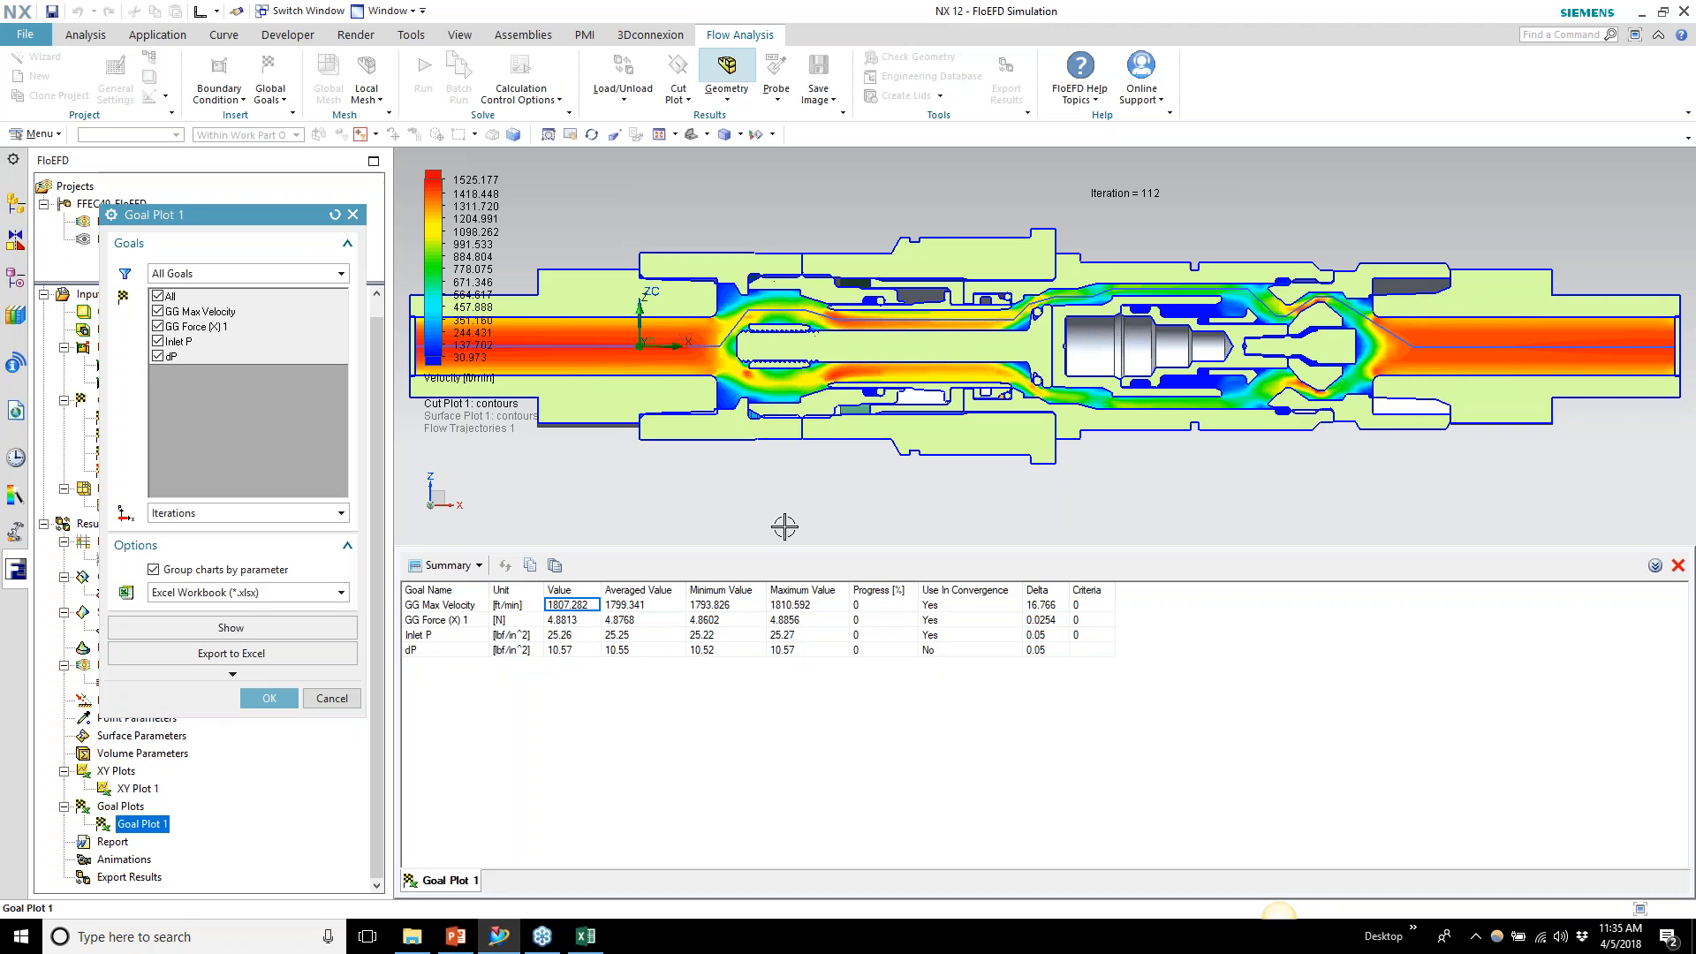
left_click(268, 698)
Show the maximum velocity of Cut Plot 1 and move its callout close beneath the valve body
left_click(135, 596)
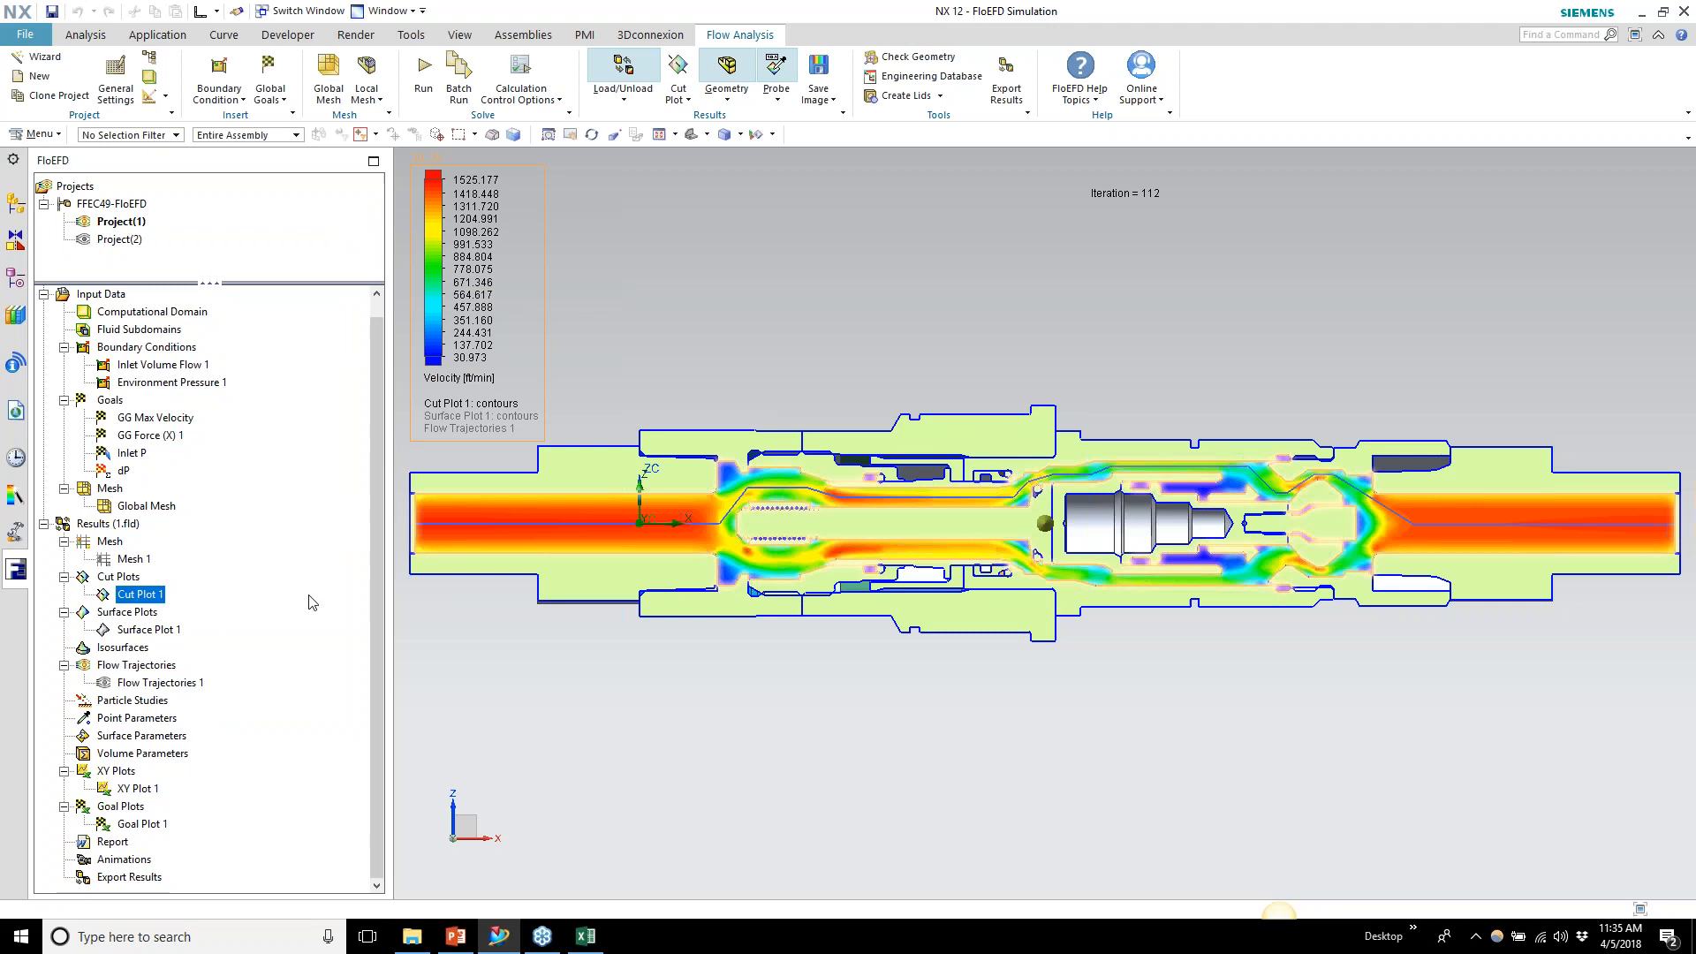
right_click(152, 602)
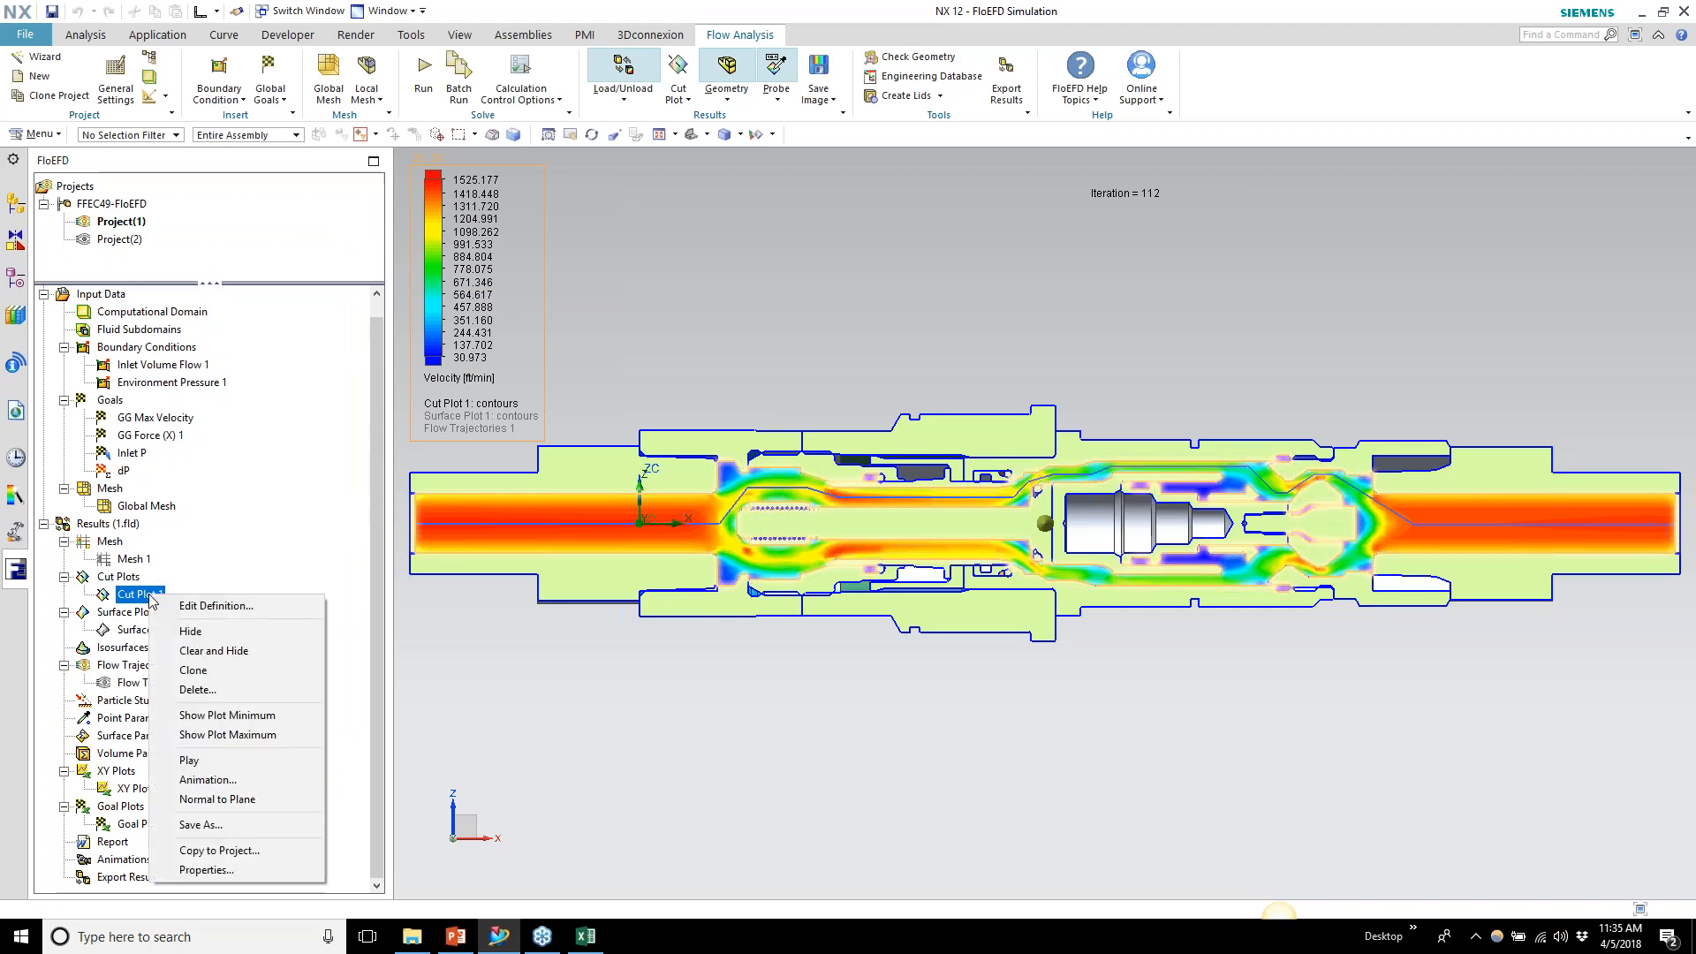
left_click(241, 736)
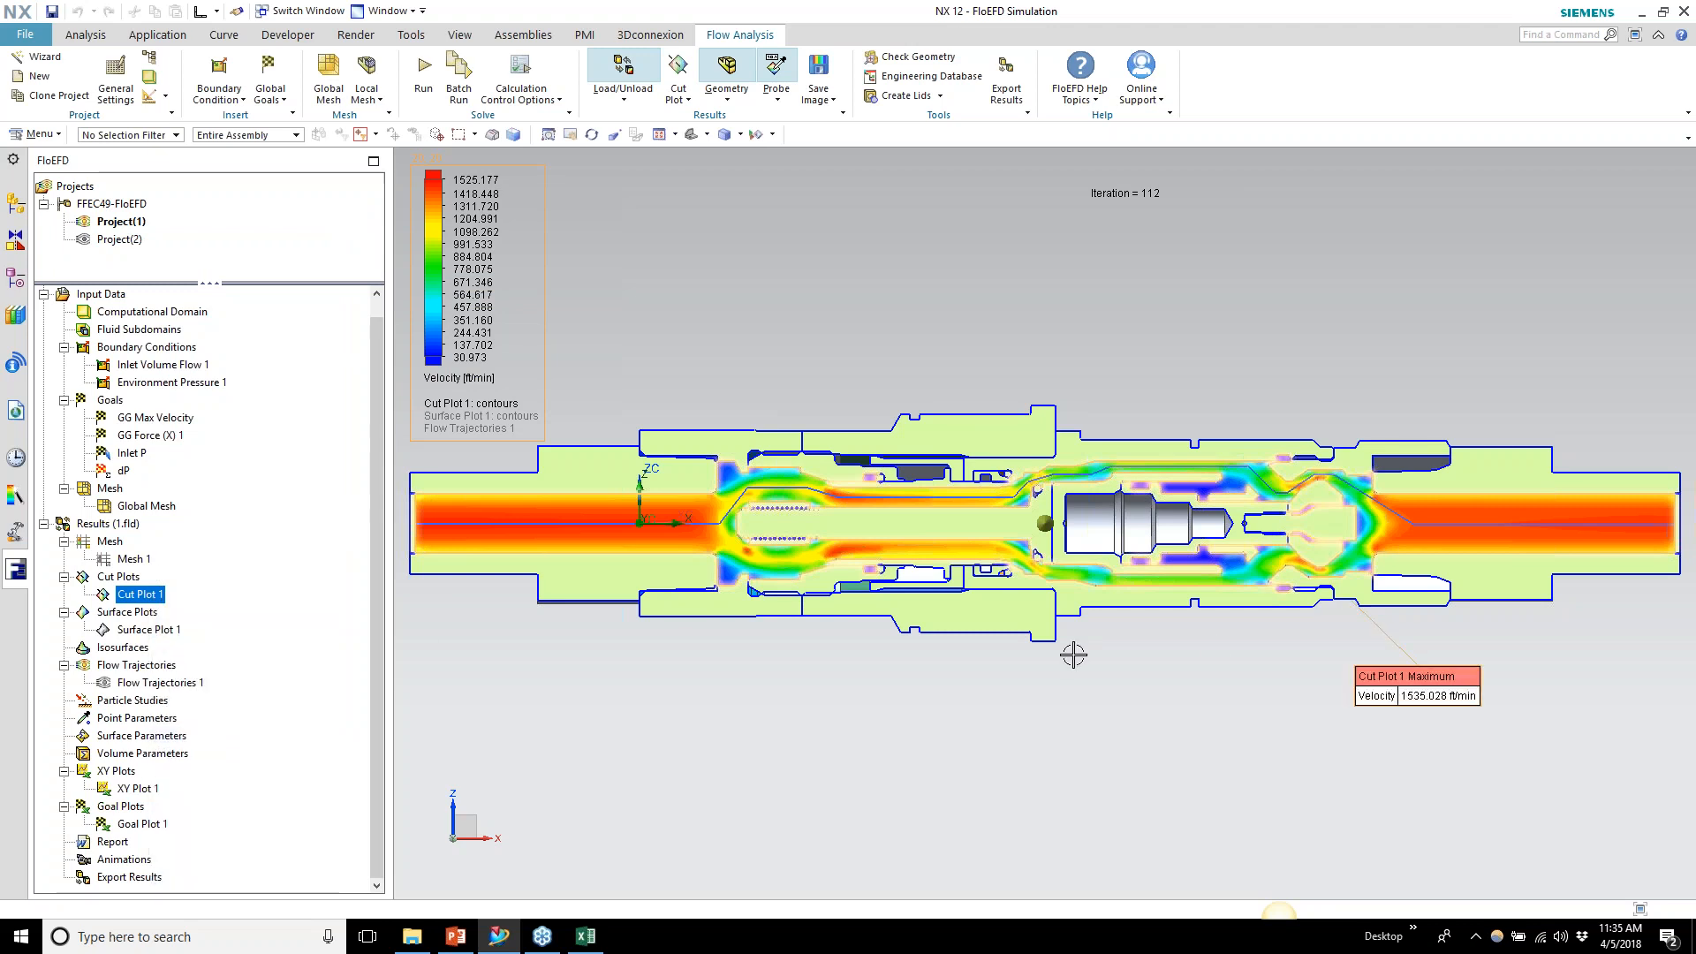
scroll(1191, 658, "up", 5)
scroll(1194, 662, "down", 2)
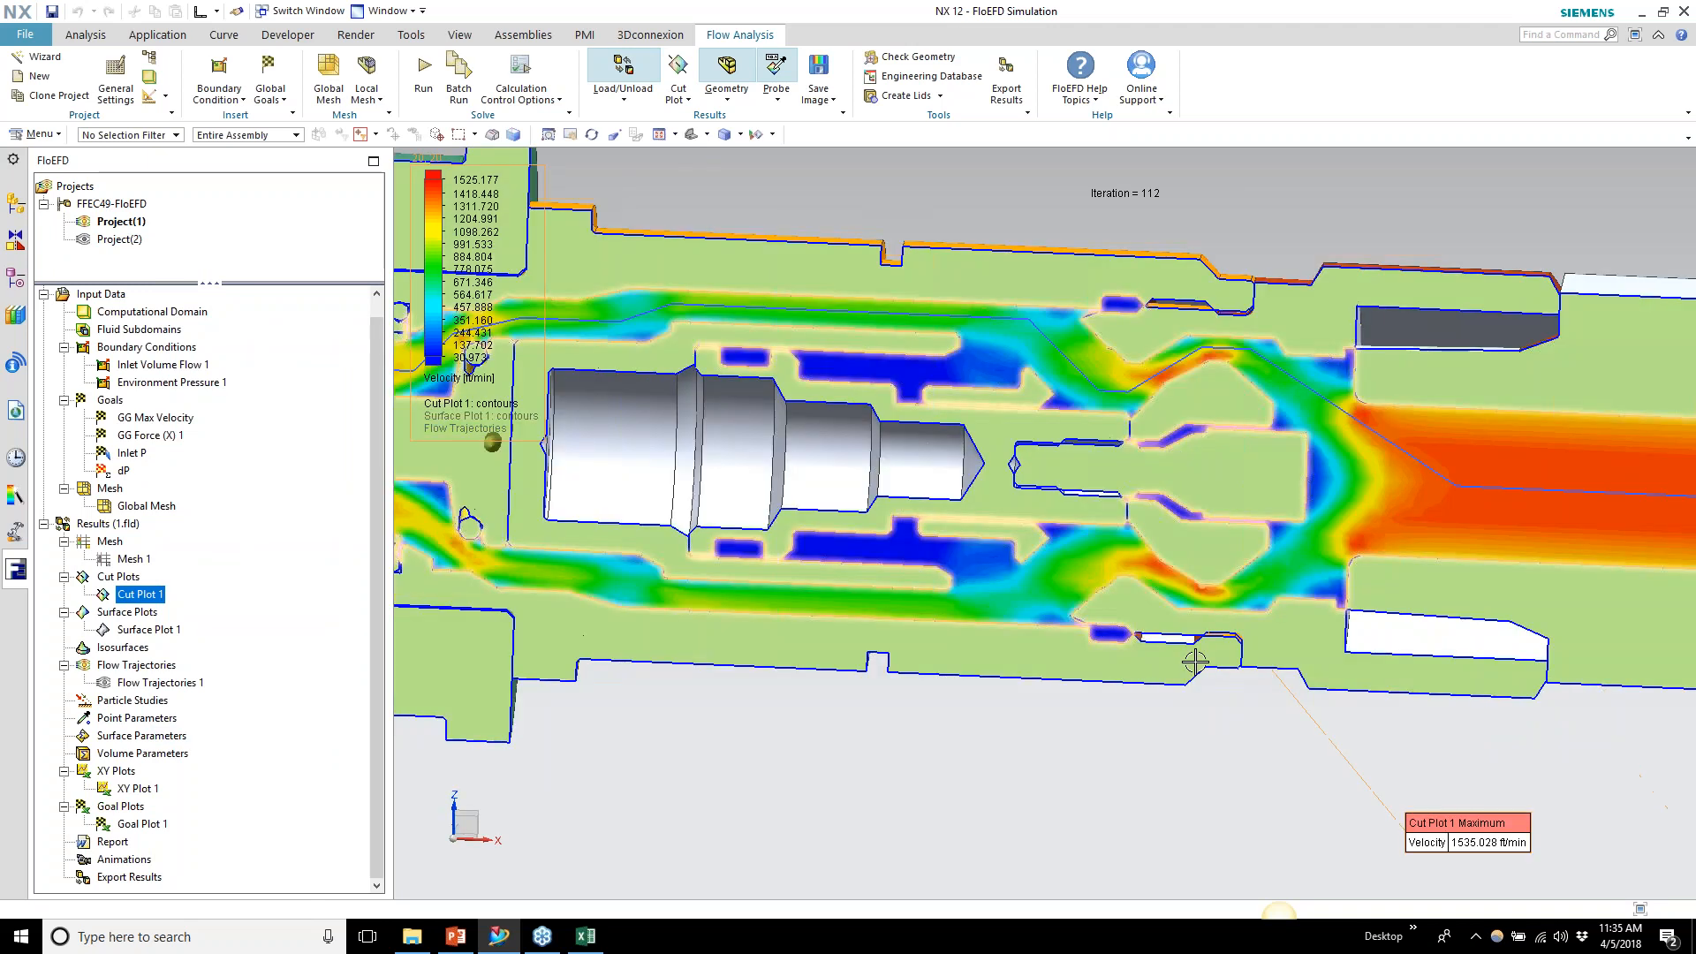
scroll(1148, 495, "up", 4)
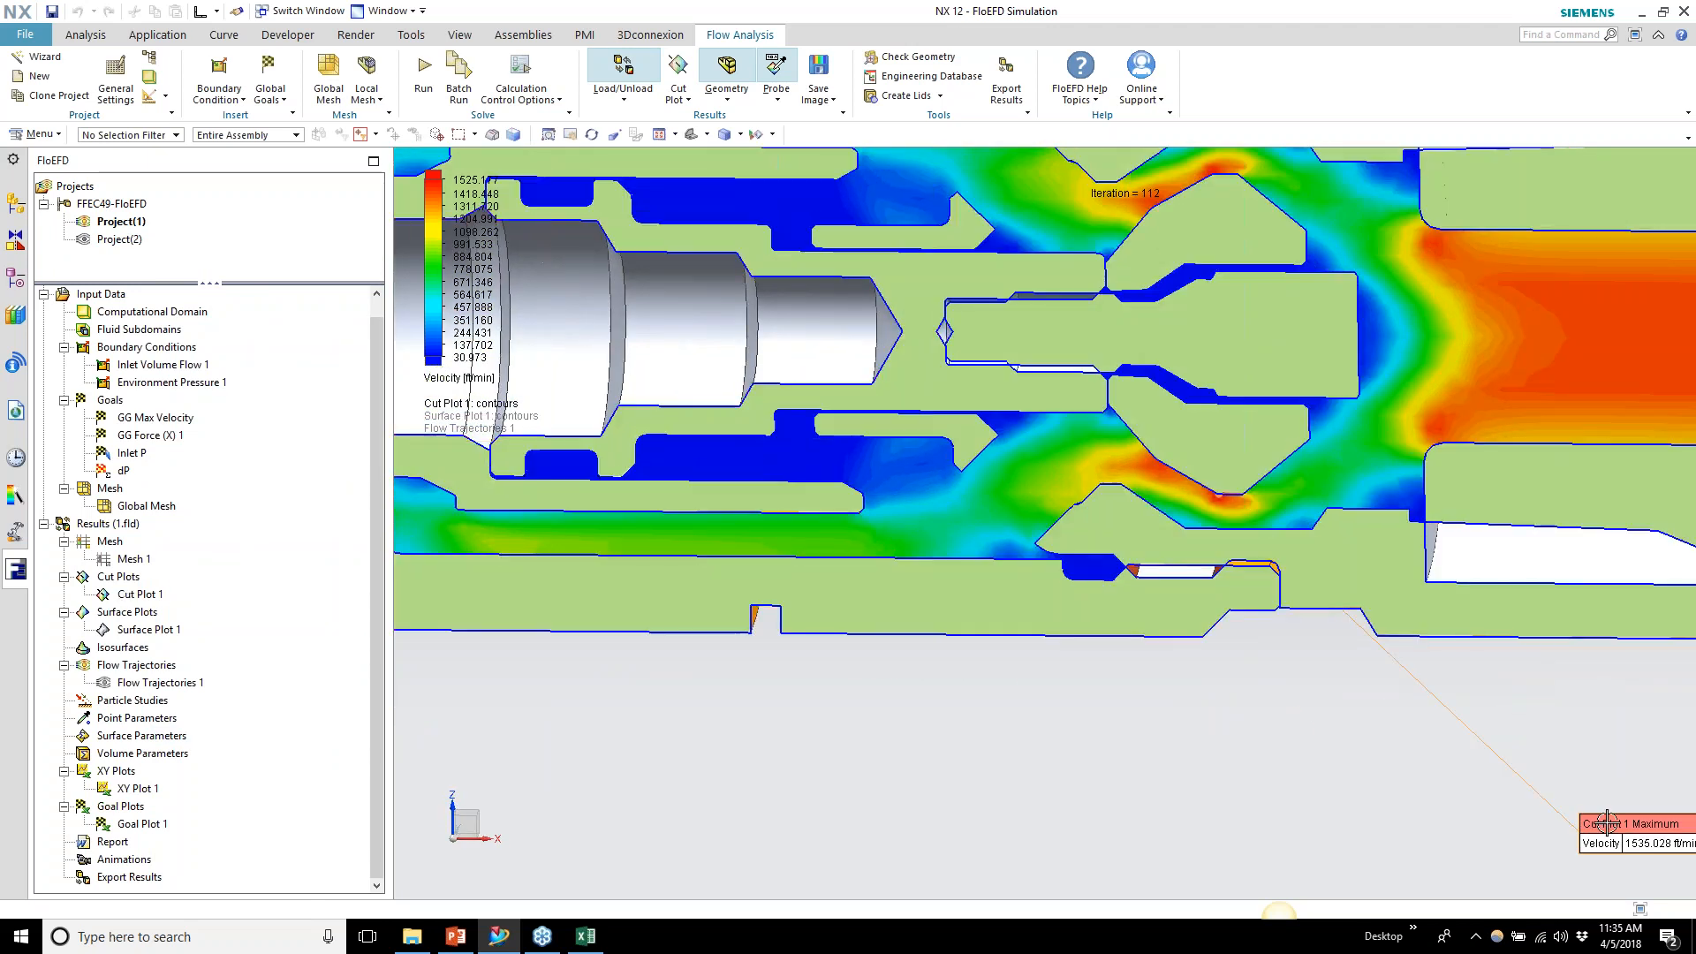
left_click_drag(1615, 823, 1261, 709)
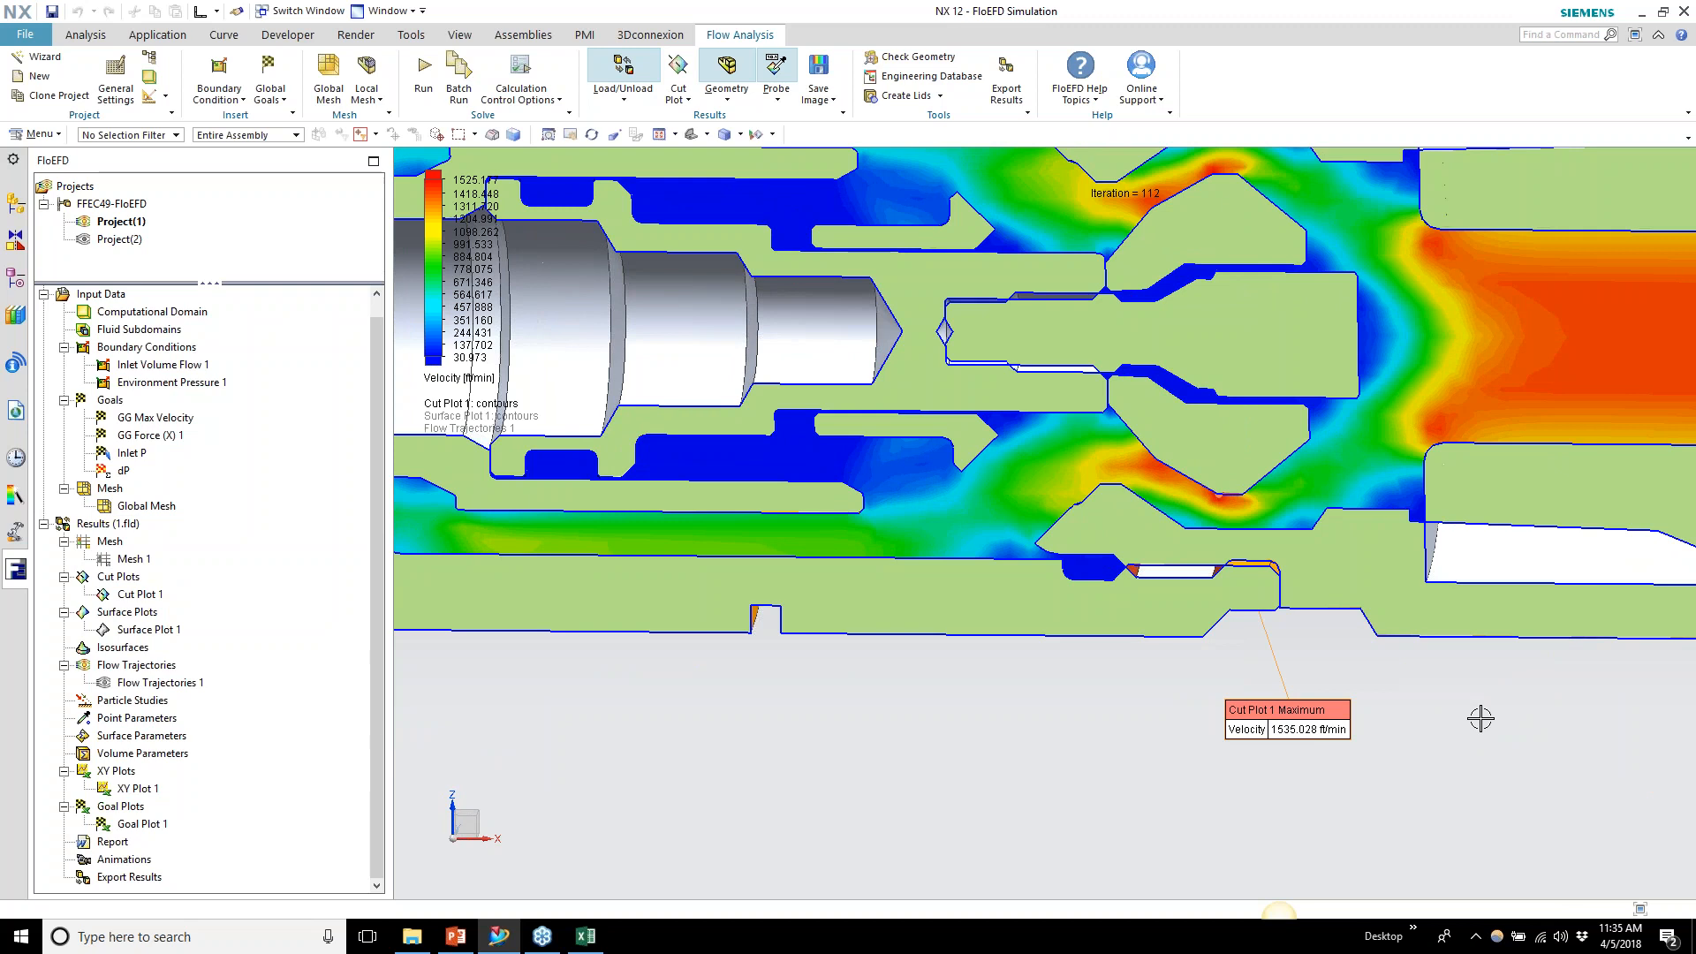
Probe the velocity contours in the constricted passage near the maximum callout and reposition the callout slightly below the valve
scroll(1480, 718, "up", 2)
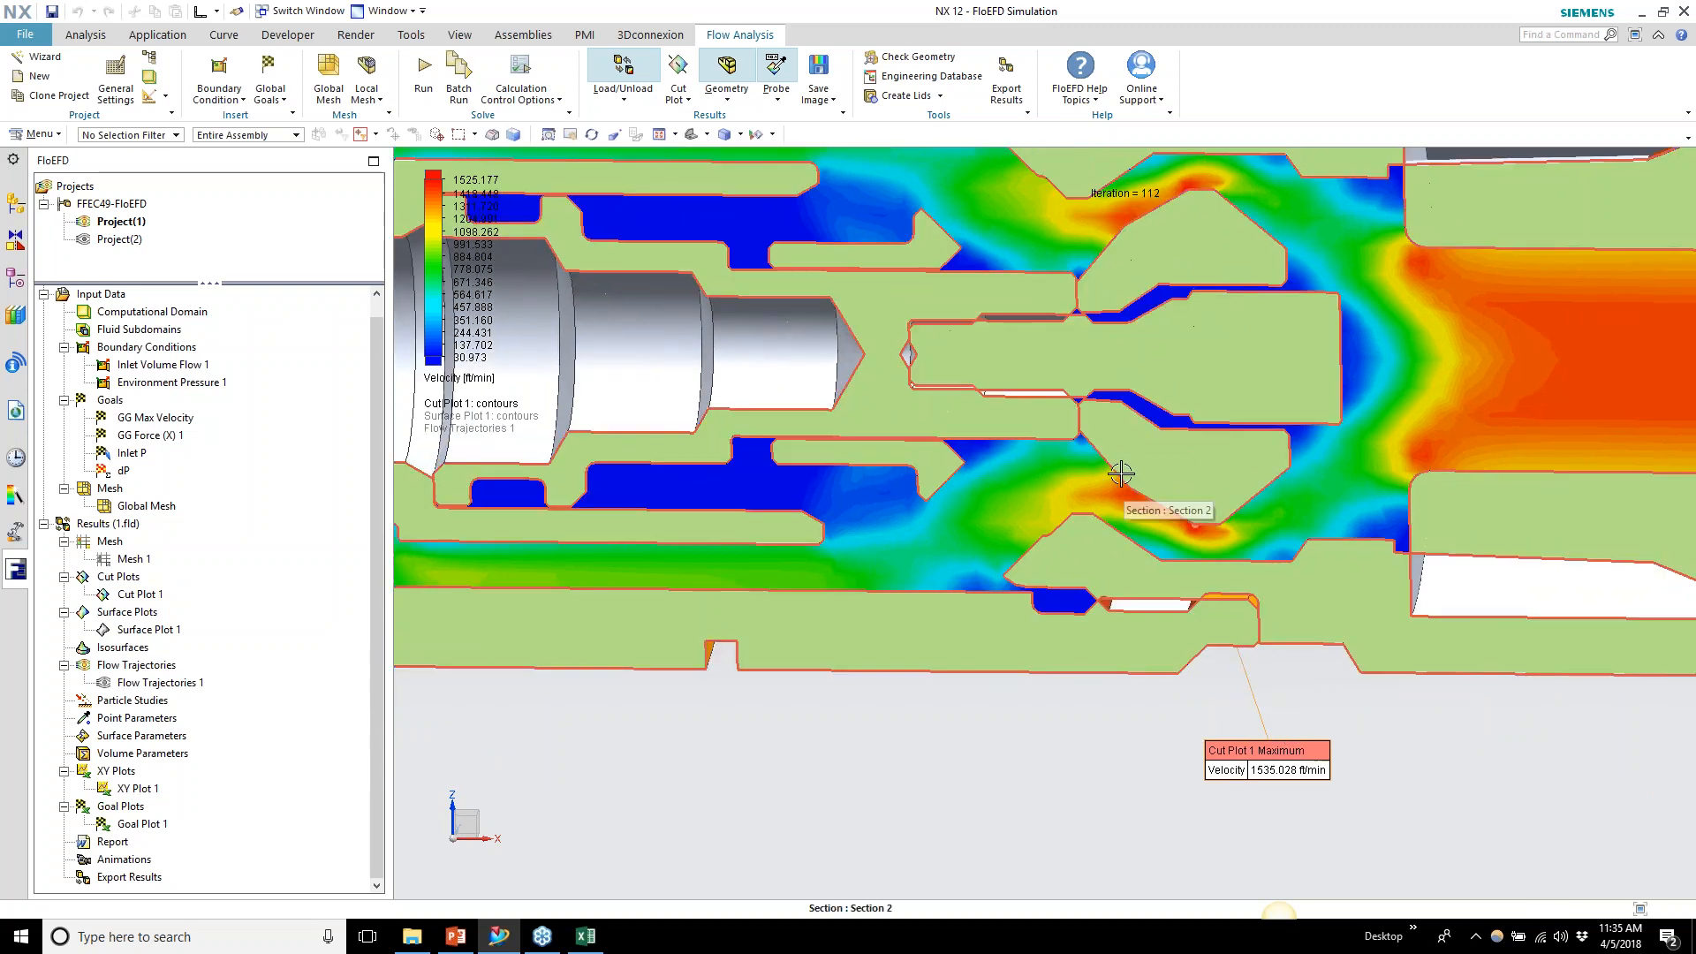
mouse_move(1219, 523)
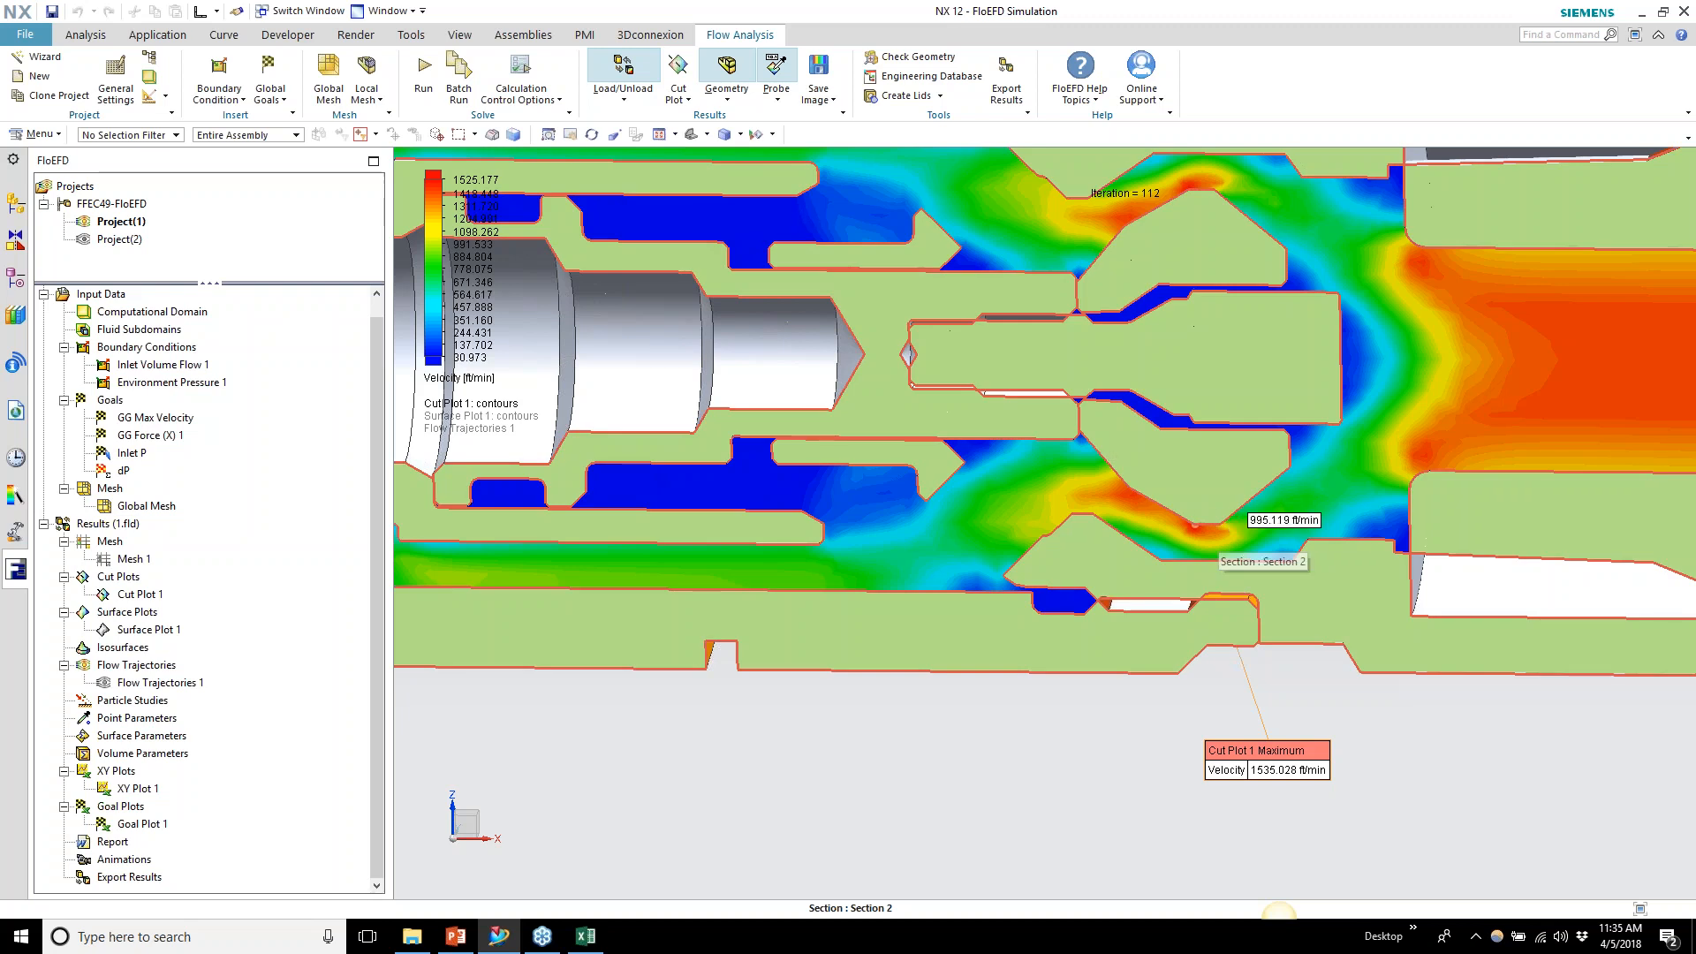
scroll(1329, 744, "down", 3)
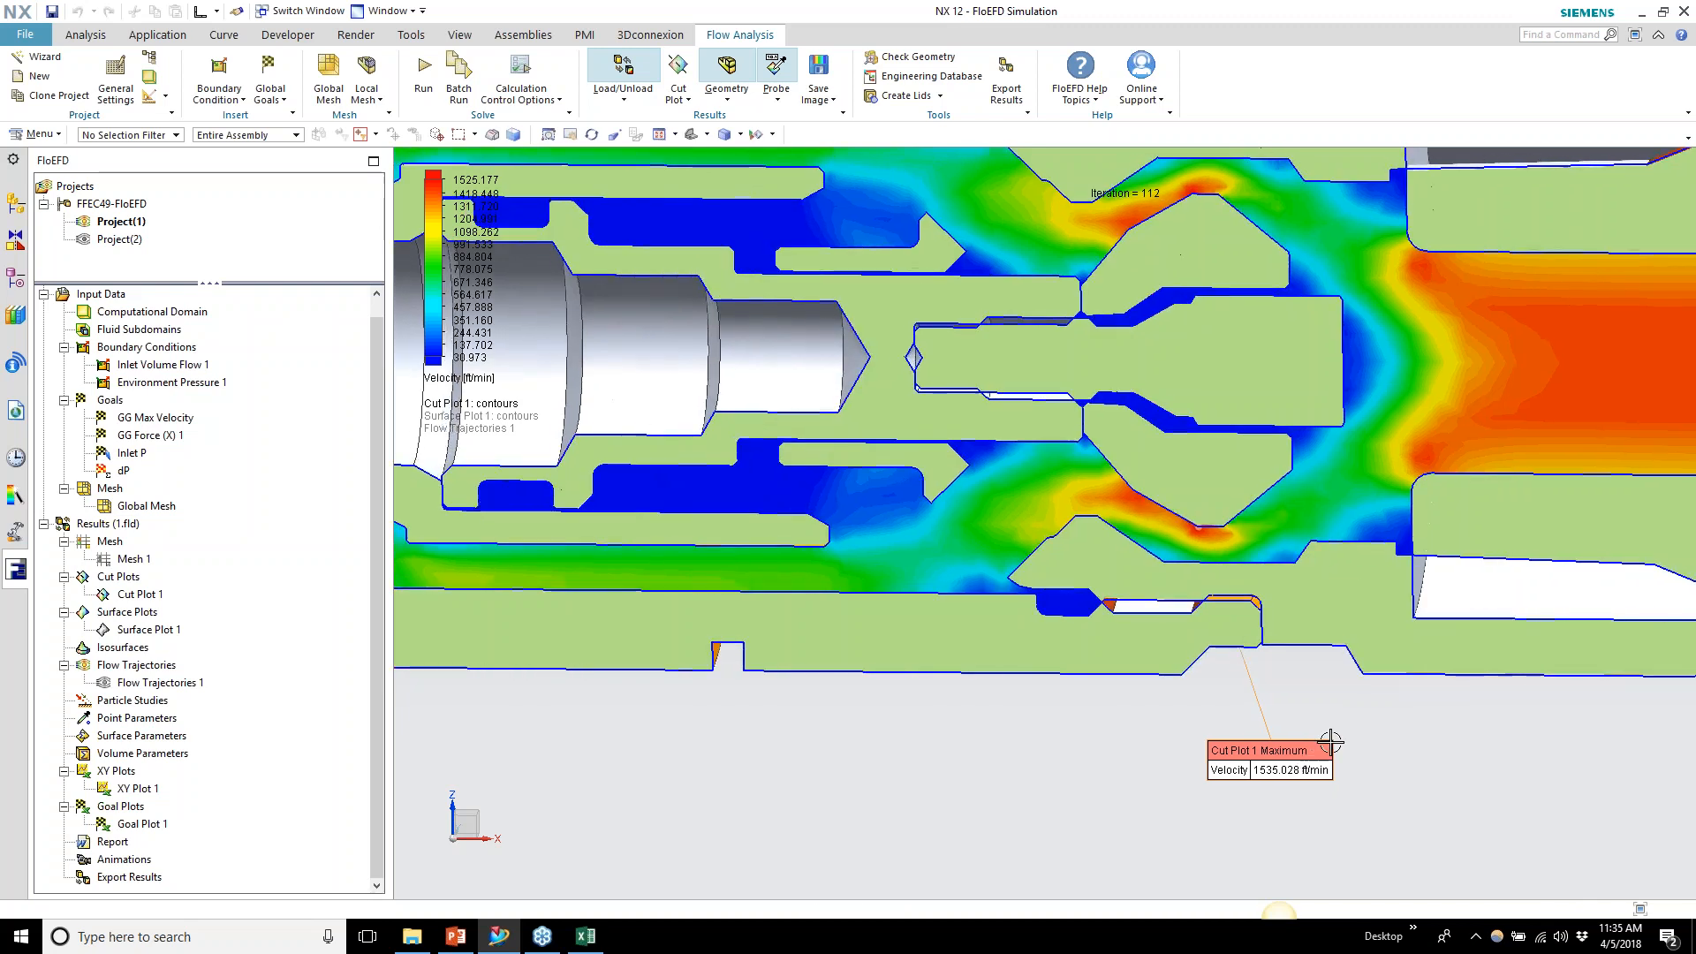
scroll(1329, 742, "down", 4)
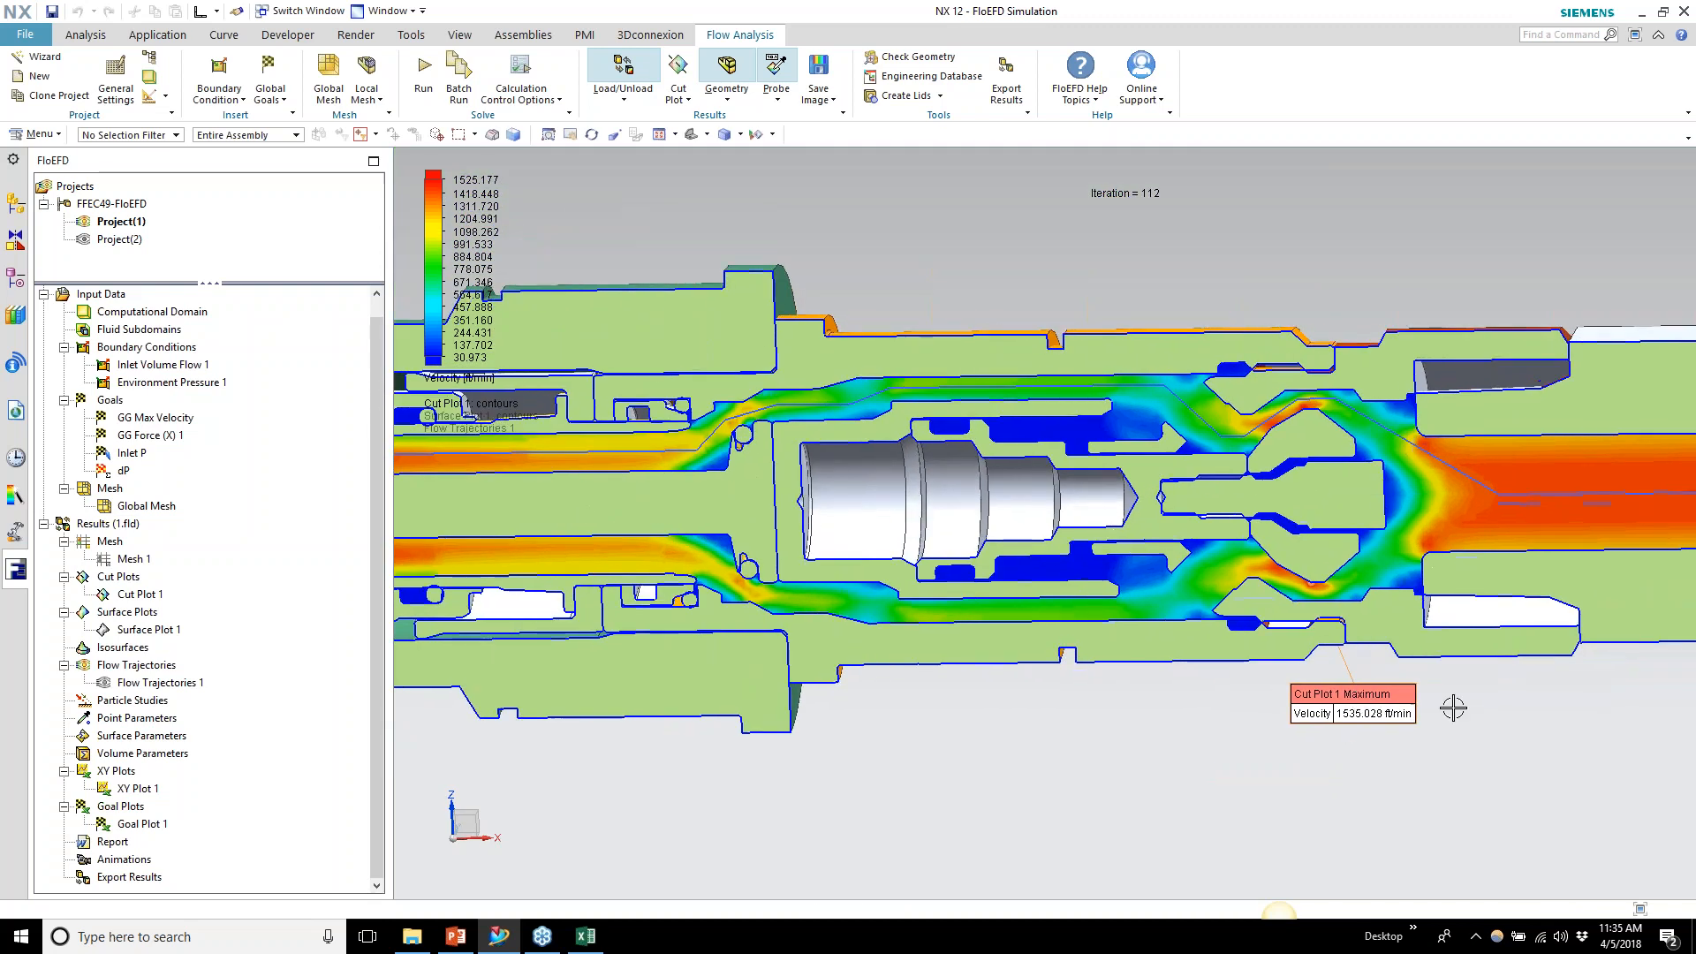
left_click_drag(1388, 694, 1373, 750)
scroll(1373, 751, "up", 3)
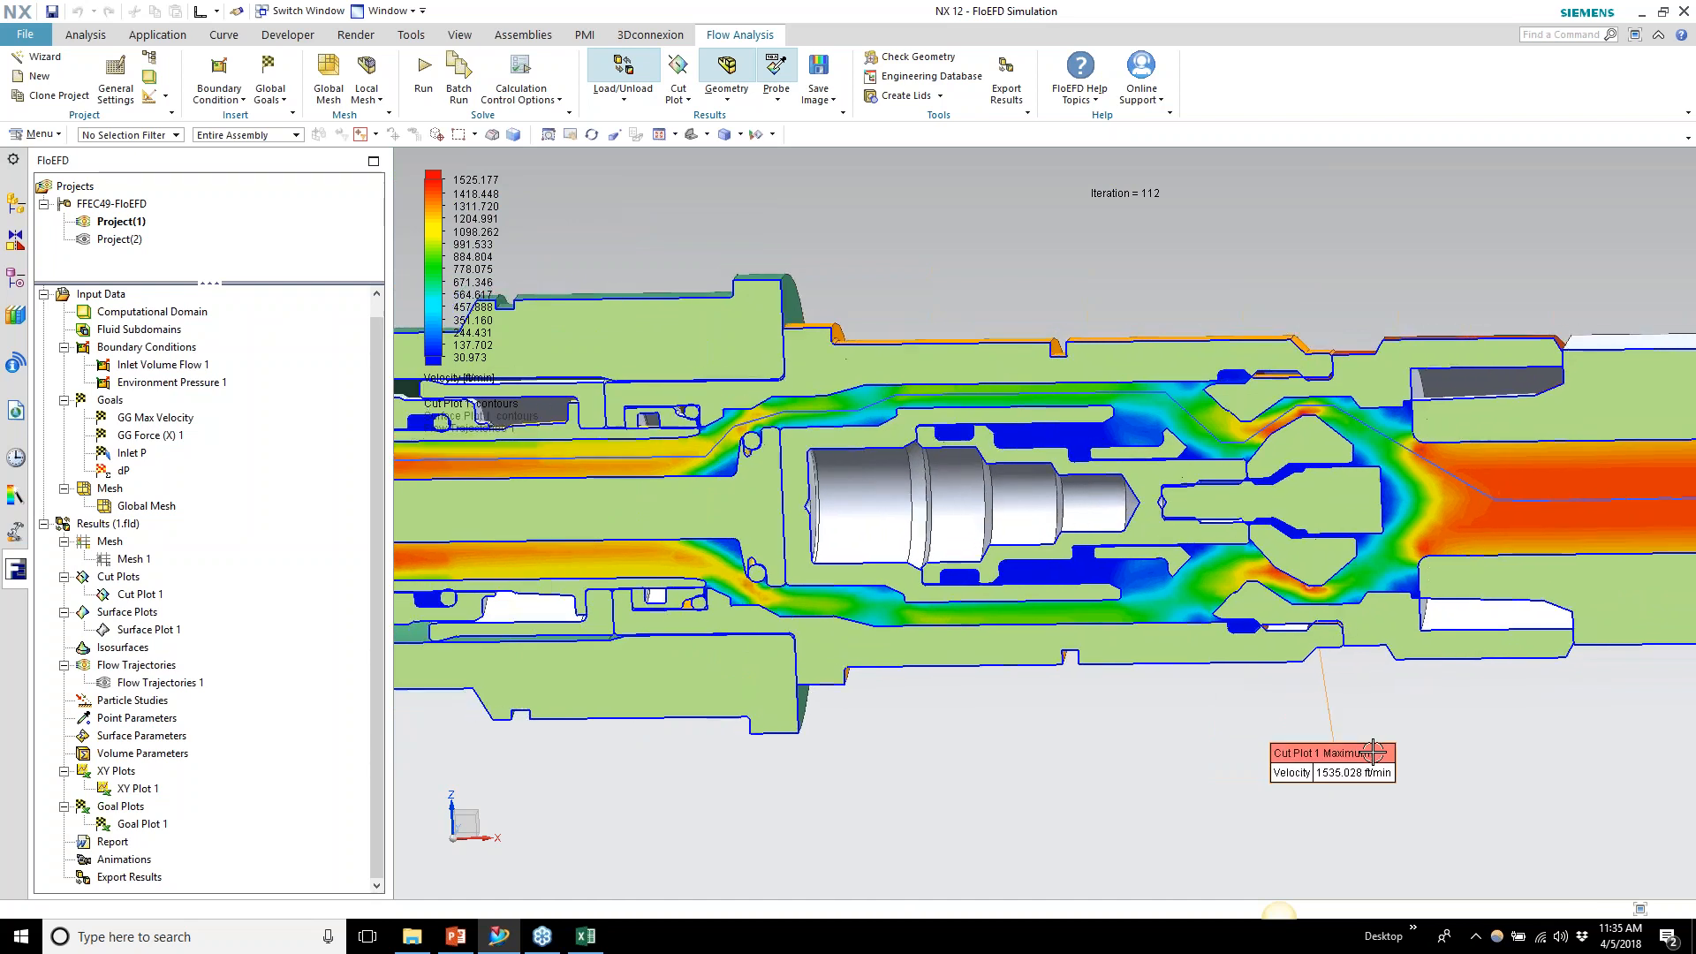
scroll(1373, 750, "up", 1)
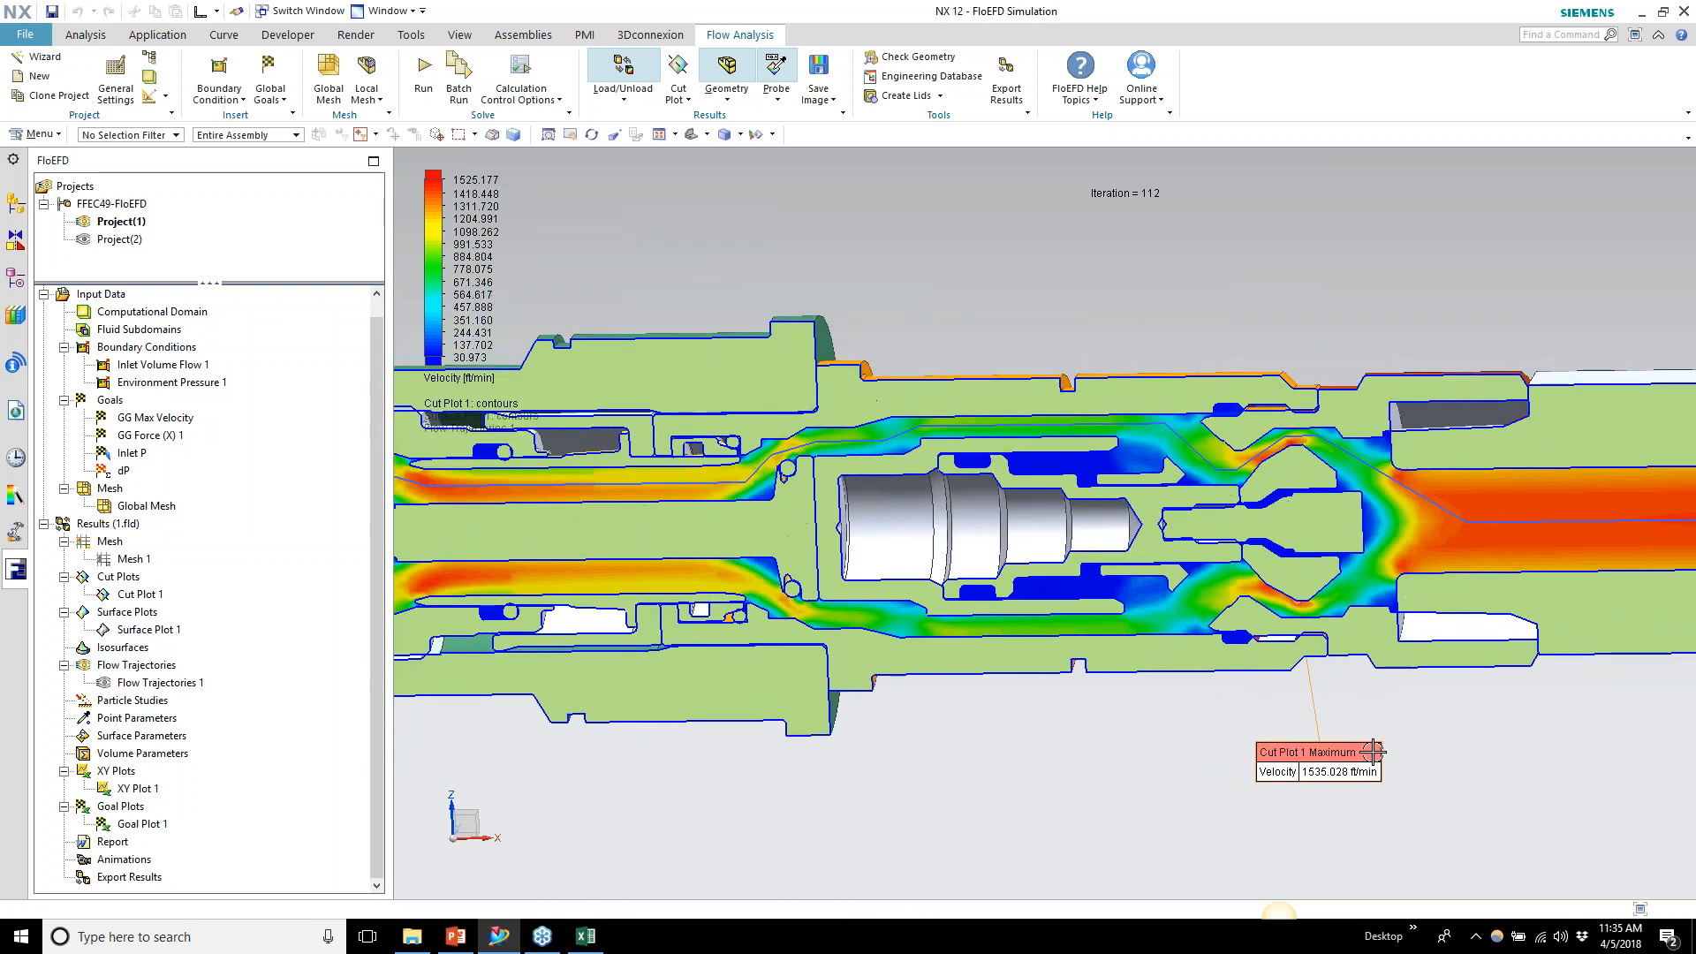
scroll(1373, 752, "down", 3)
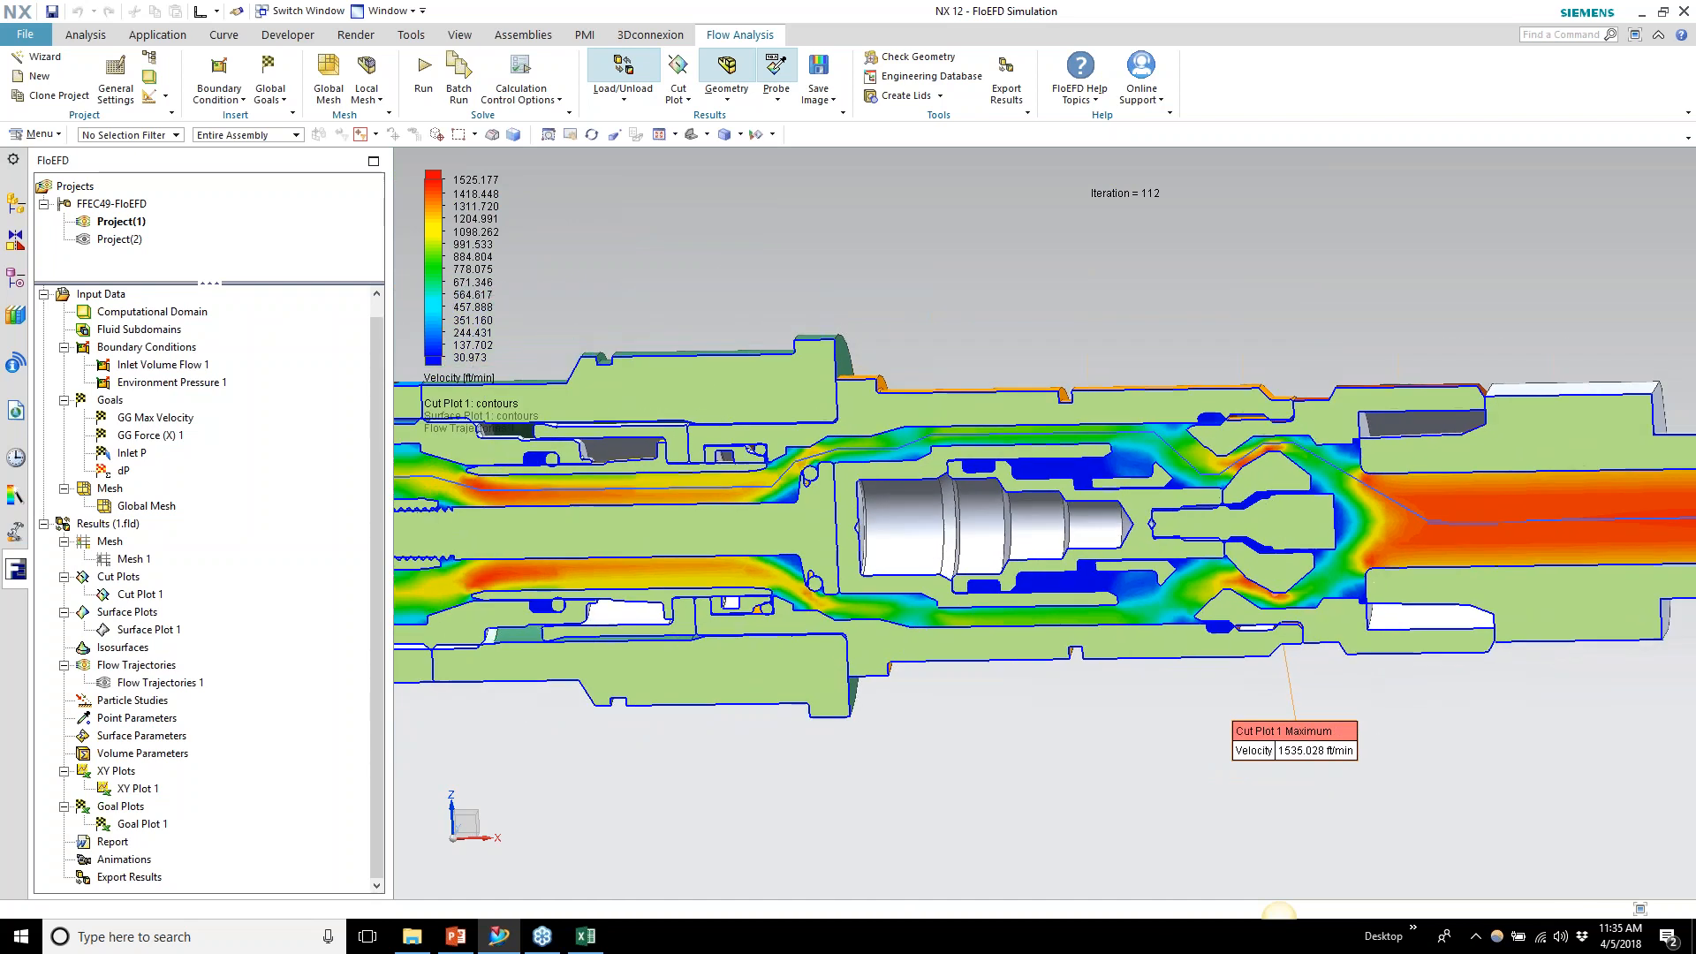
Switch to the FloEFD for NX 12.pptx presentation in PowerPoint and run its slide show with the Demo slide displayed
left_click(1642, 14)
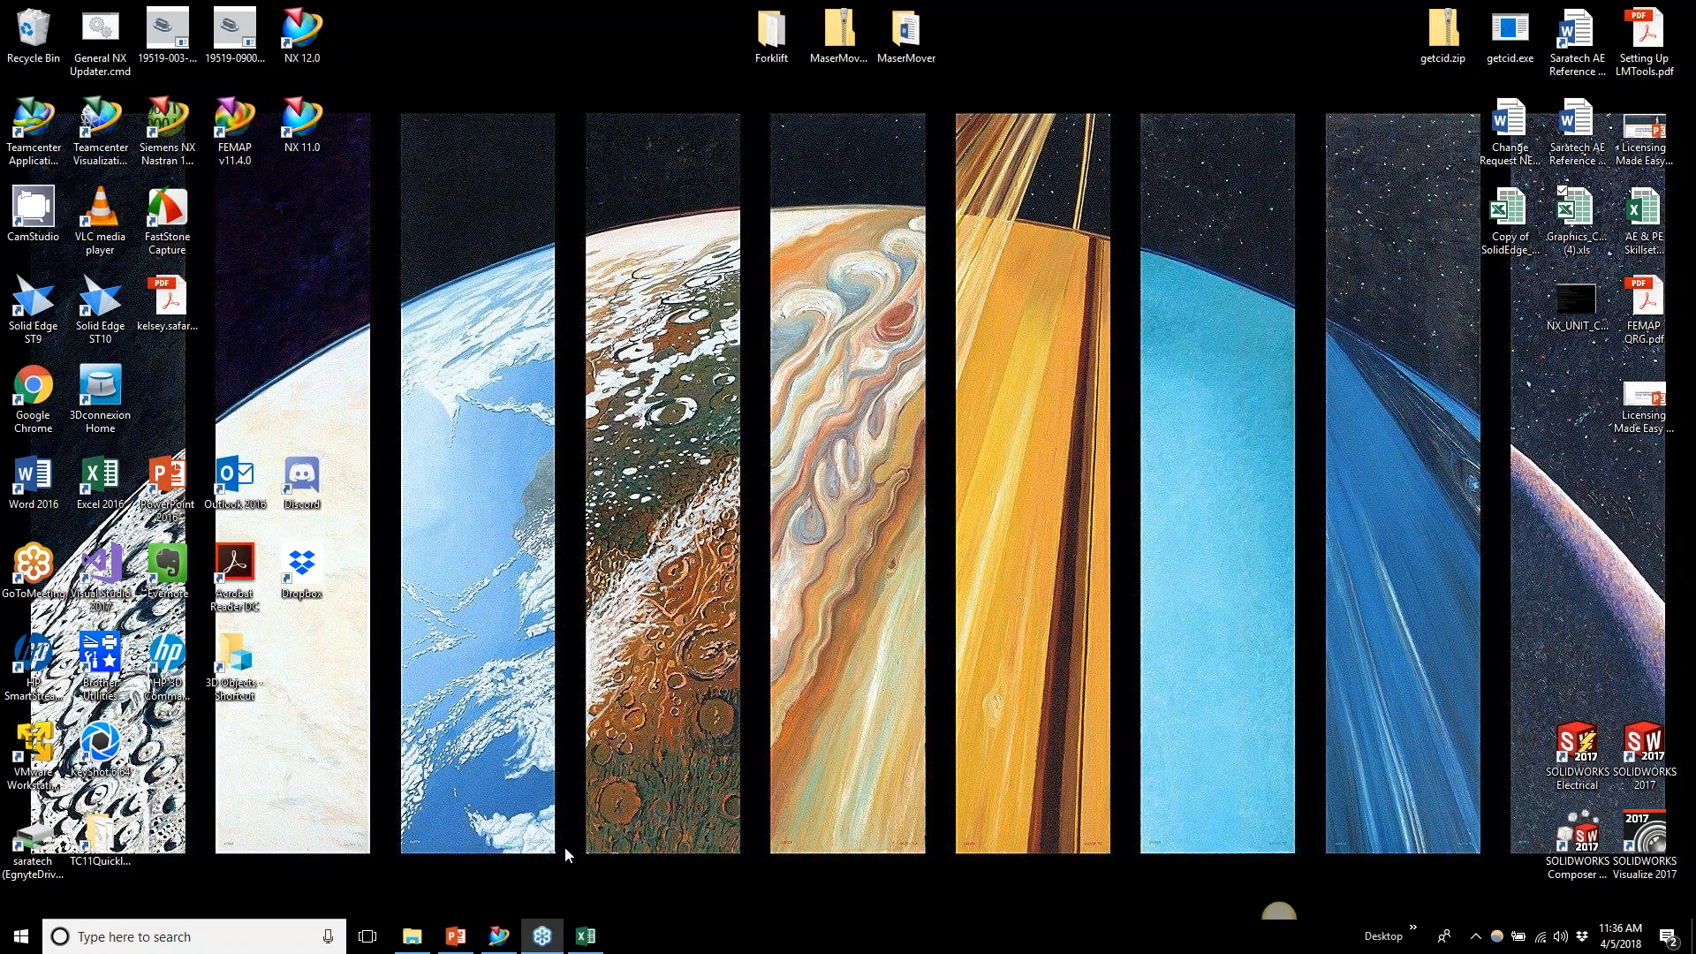
left_click(499, 935)
left_click(459, 939)
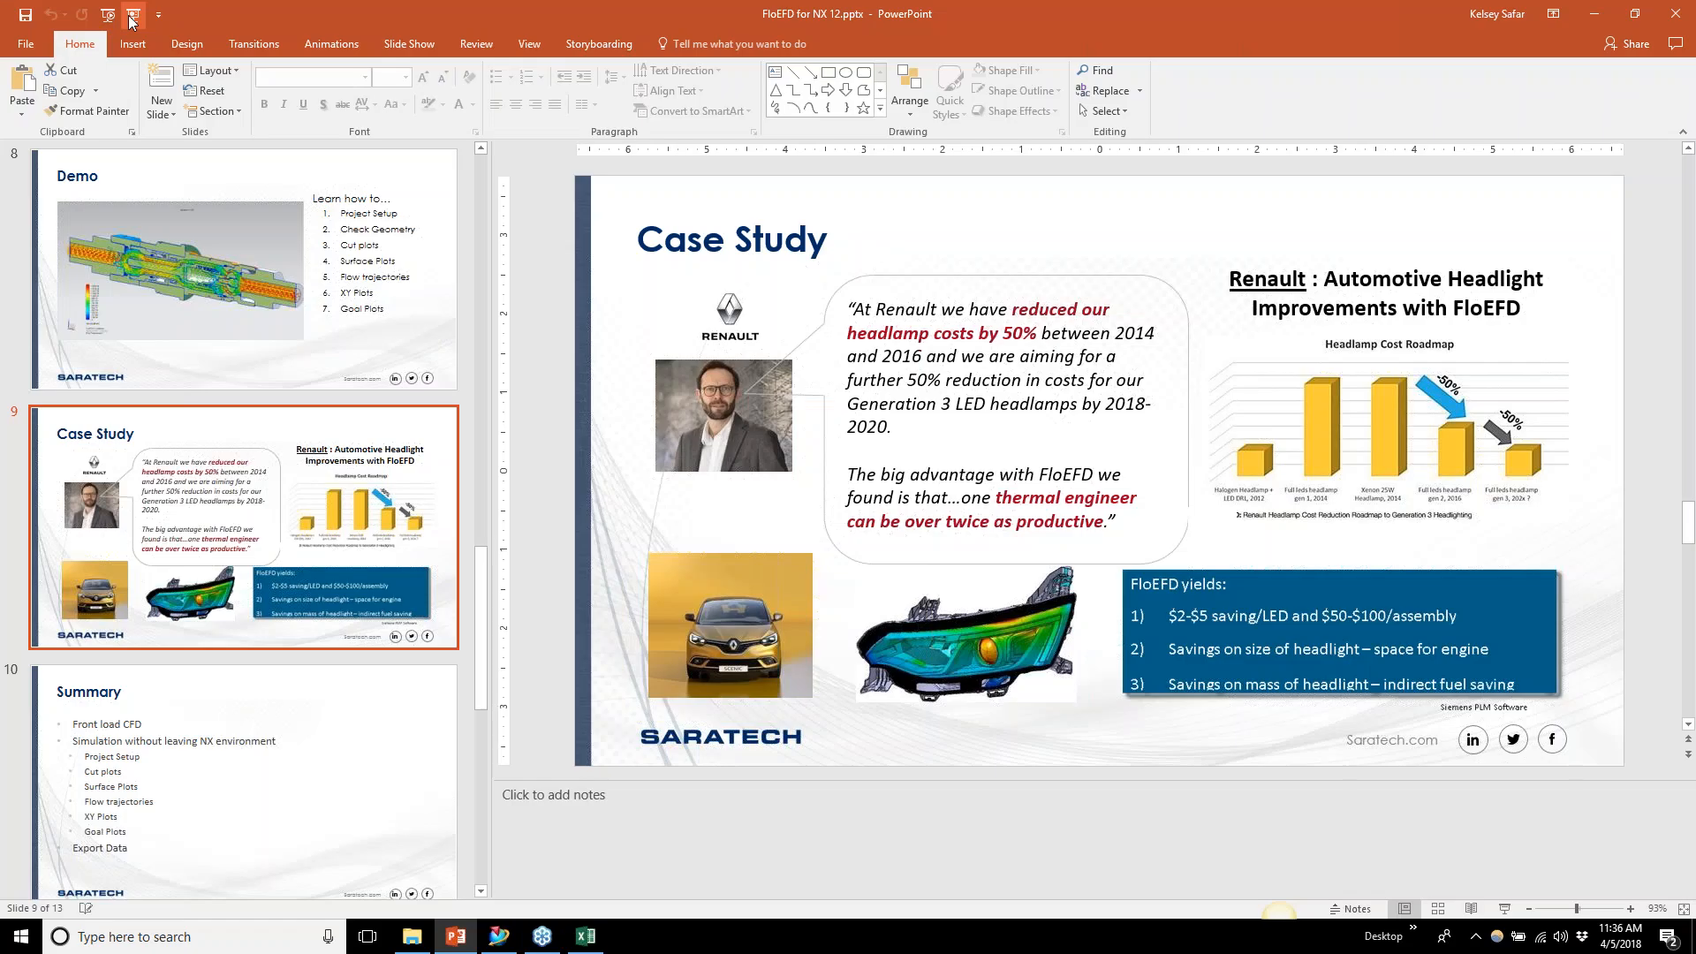
left_click(130, 18)
key("Right")
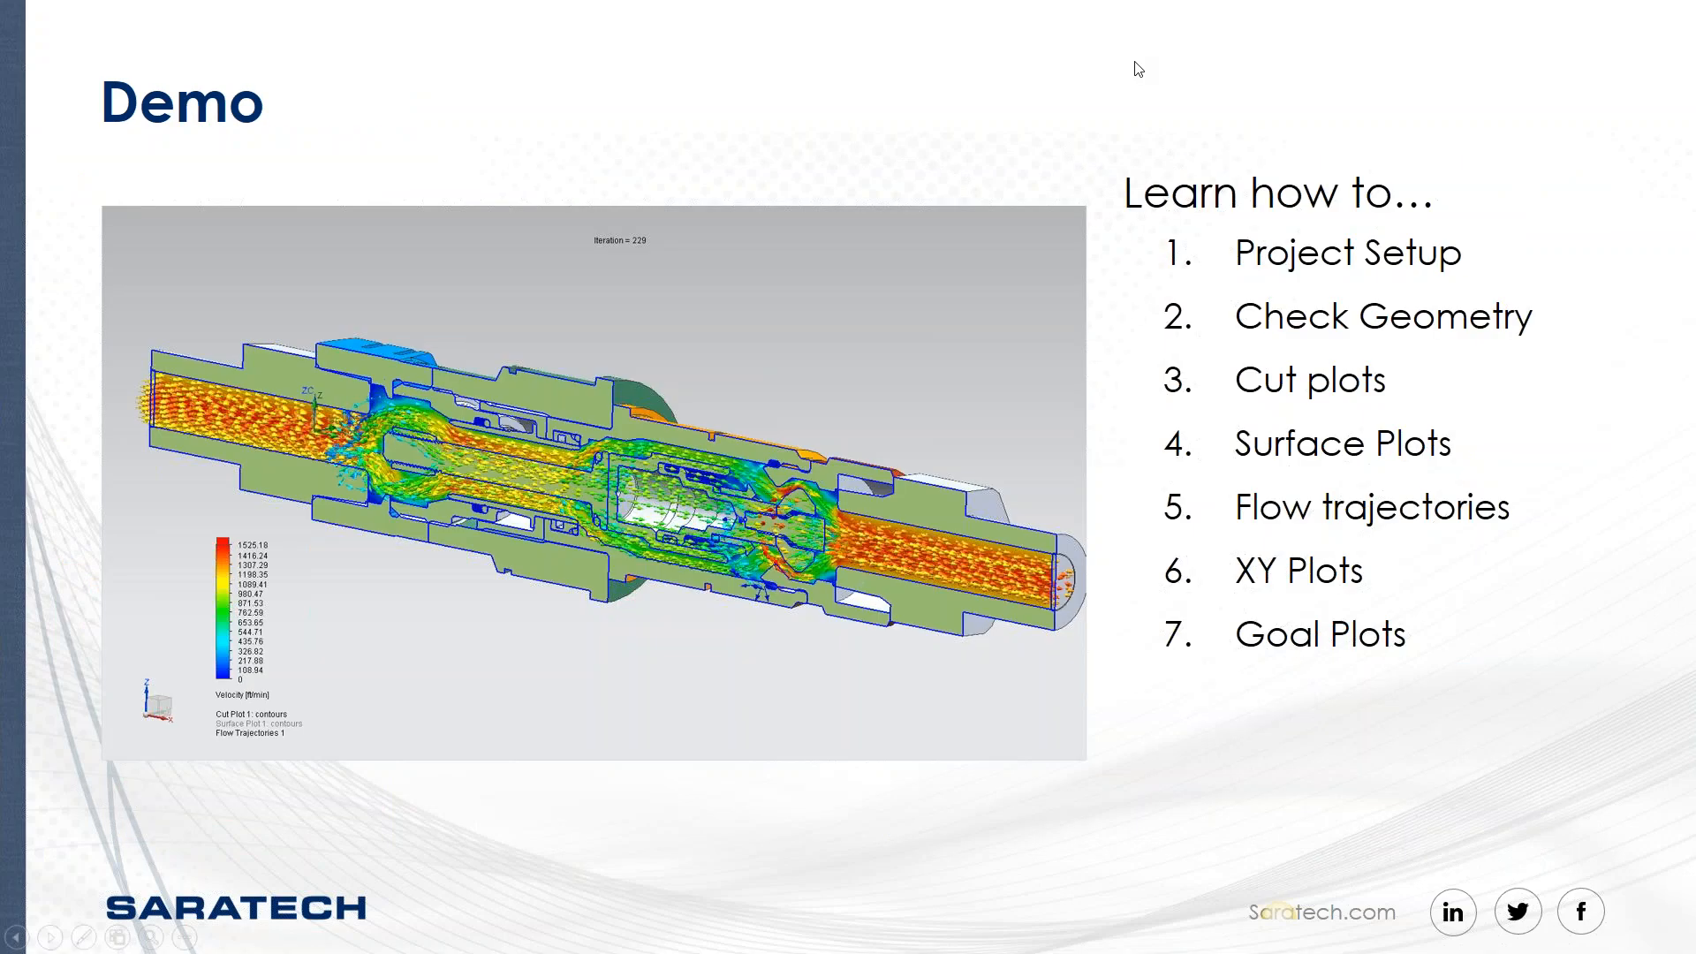